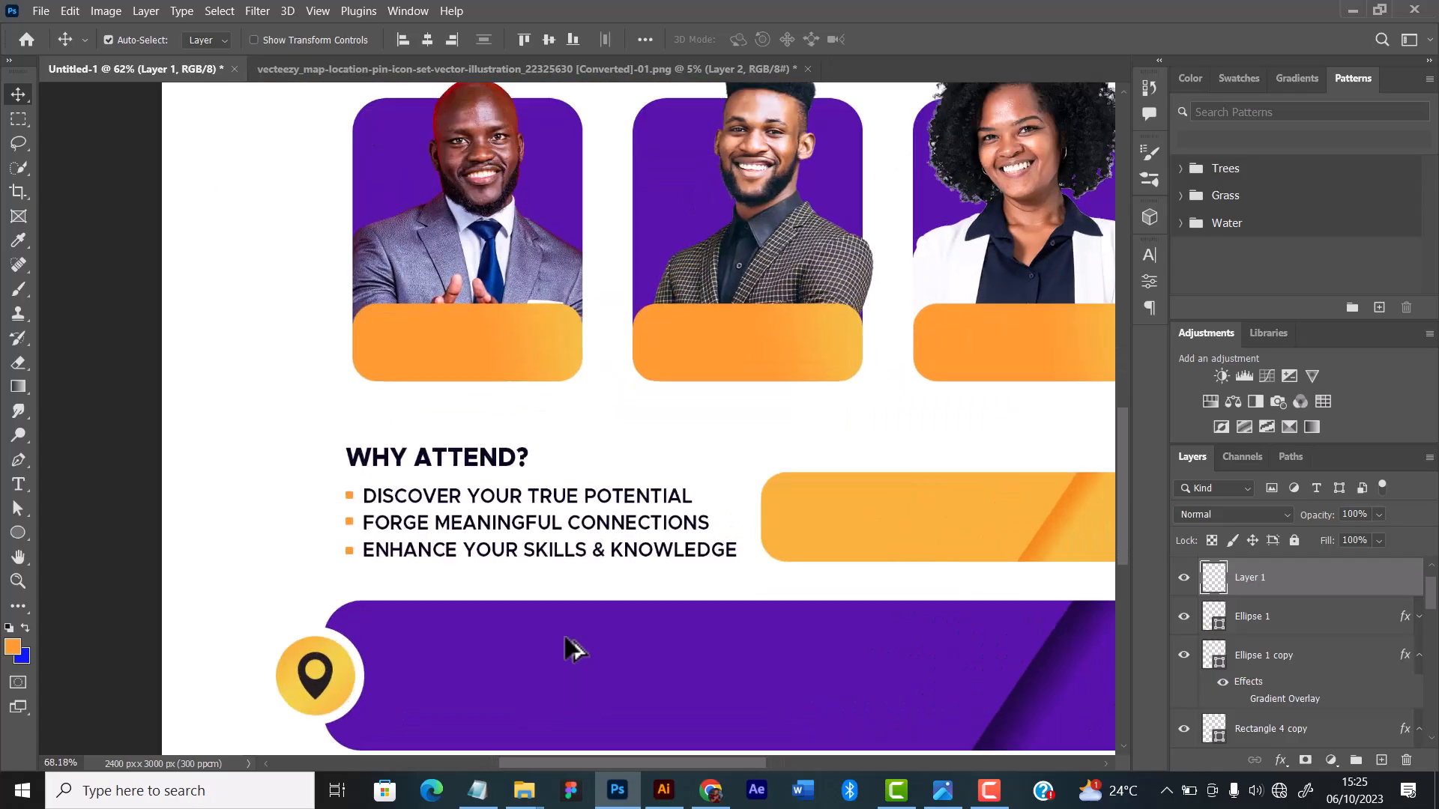
Step: Select the pin with its two circles at the purple bar's left end and scale them together to about 75.52%
drag(490, 625, 642, 511)
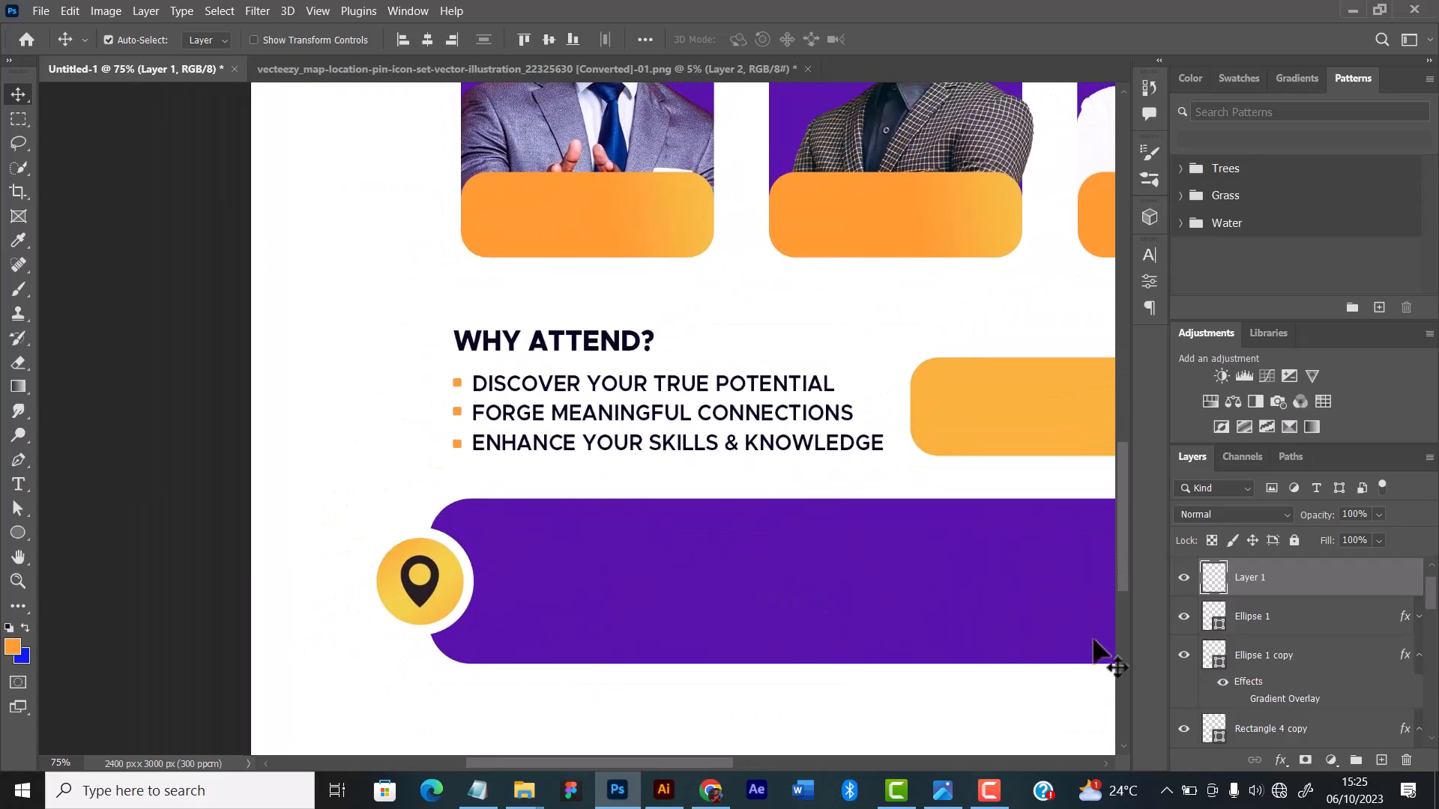
shift+click(1270, 668)
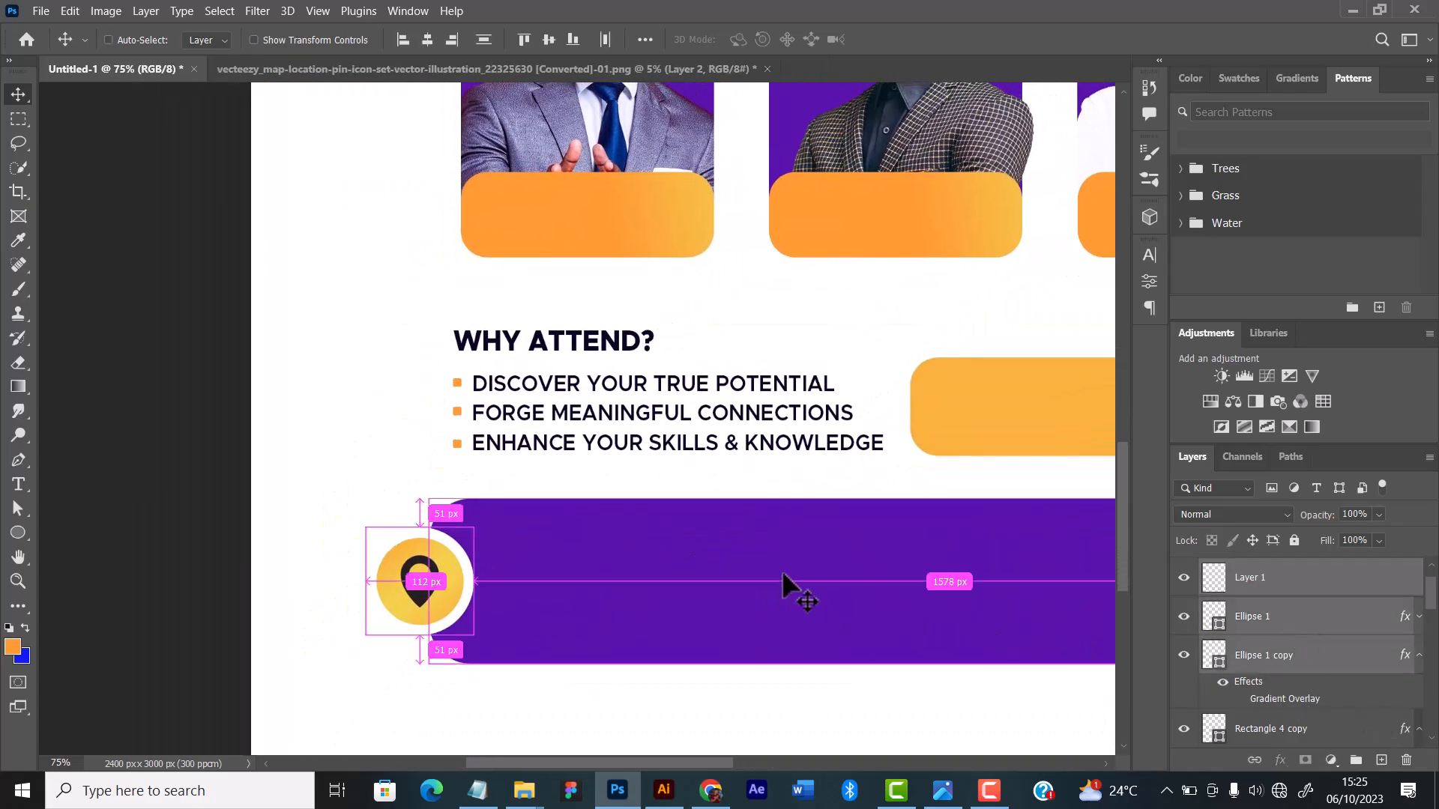
key(ctrl+t)
drag(478, 531, 454, 586)
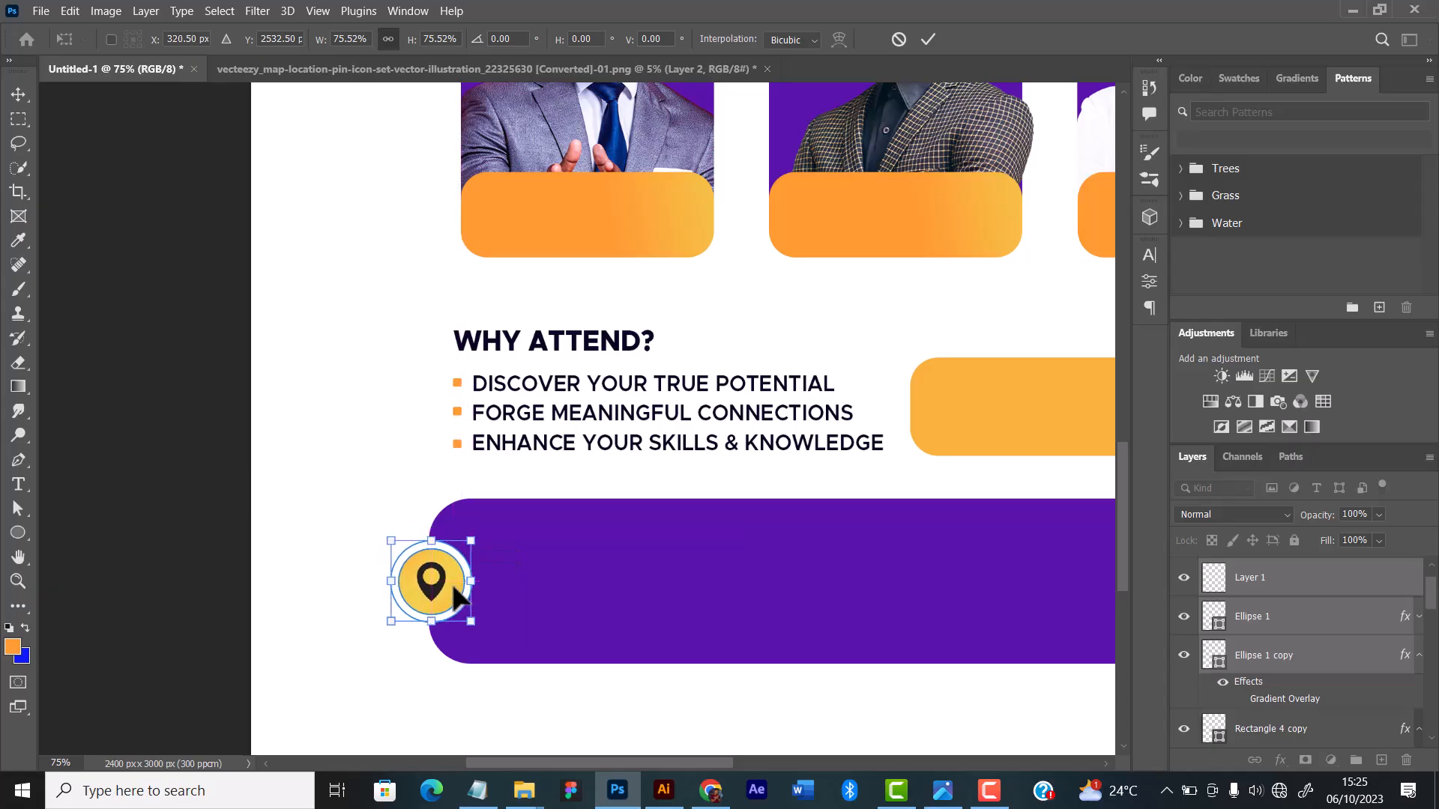
click(928, 38)
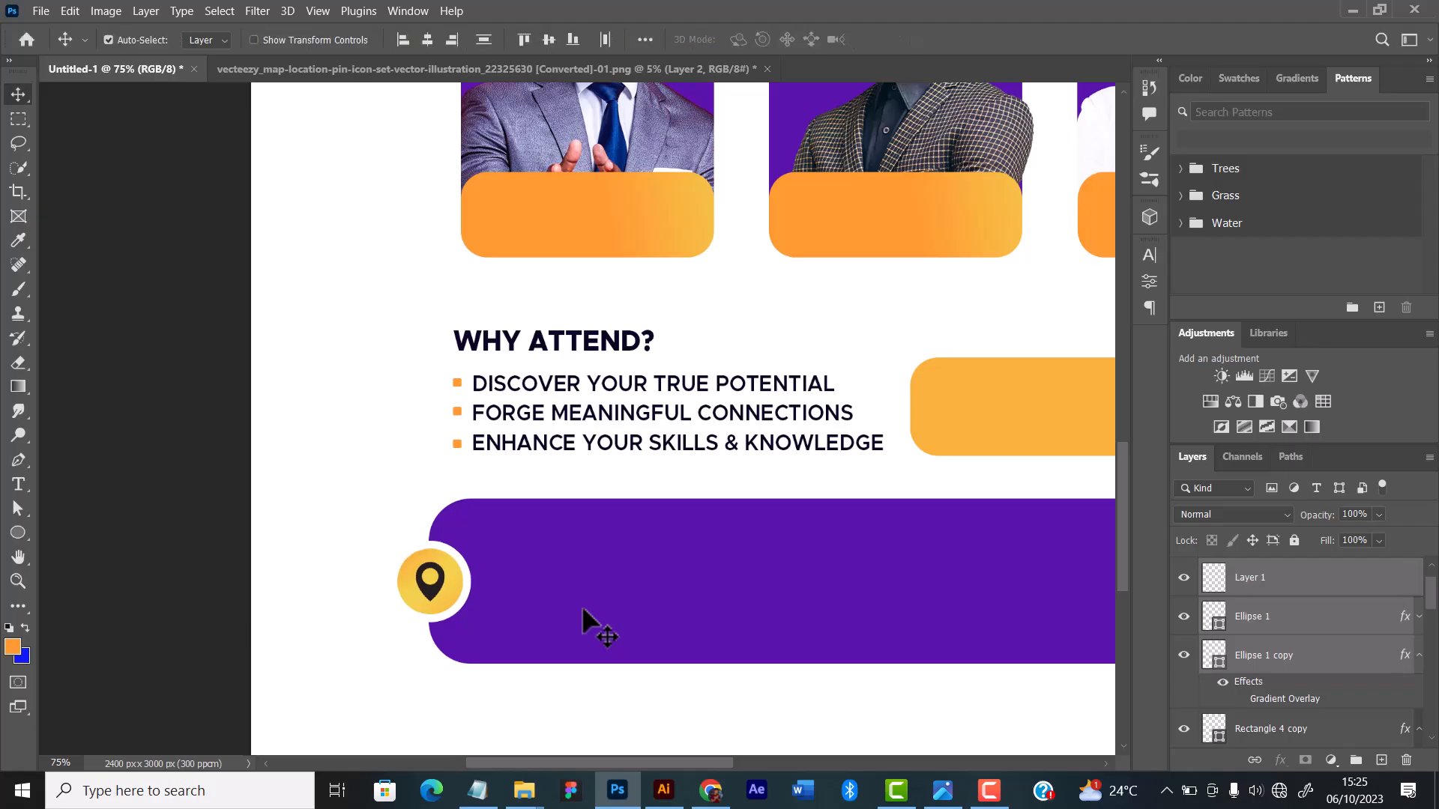
Step: Nudge the scaled pin badge slightly left so it overlaps the purple bar's left edge, and deselect it
key(Left)
key(Left)
key(Left)
key(Left)
key(Left)
key(Left)
key(Left)
key(Left)
key(Left)
key(Left)
key(Left)
key(Left)
key(Left)
key(Left)
key(Left)
key(Left)
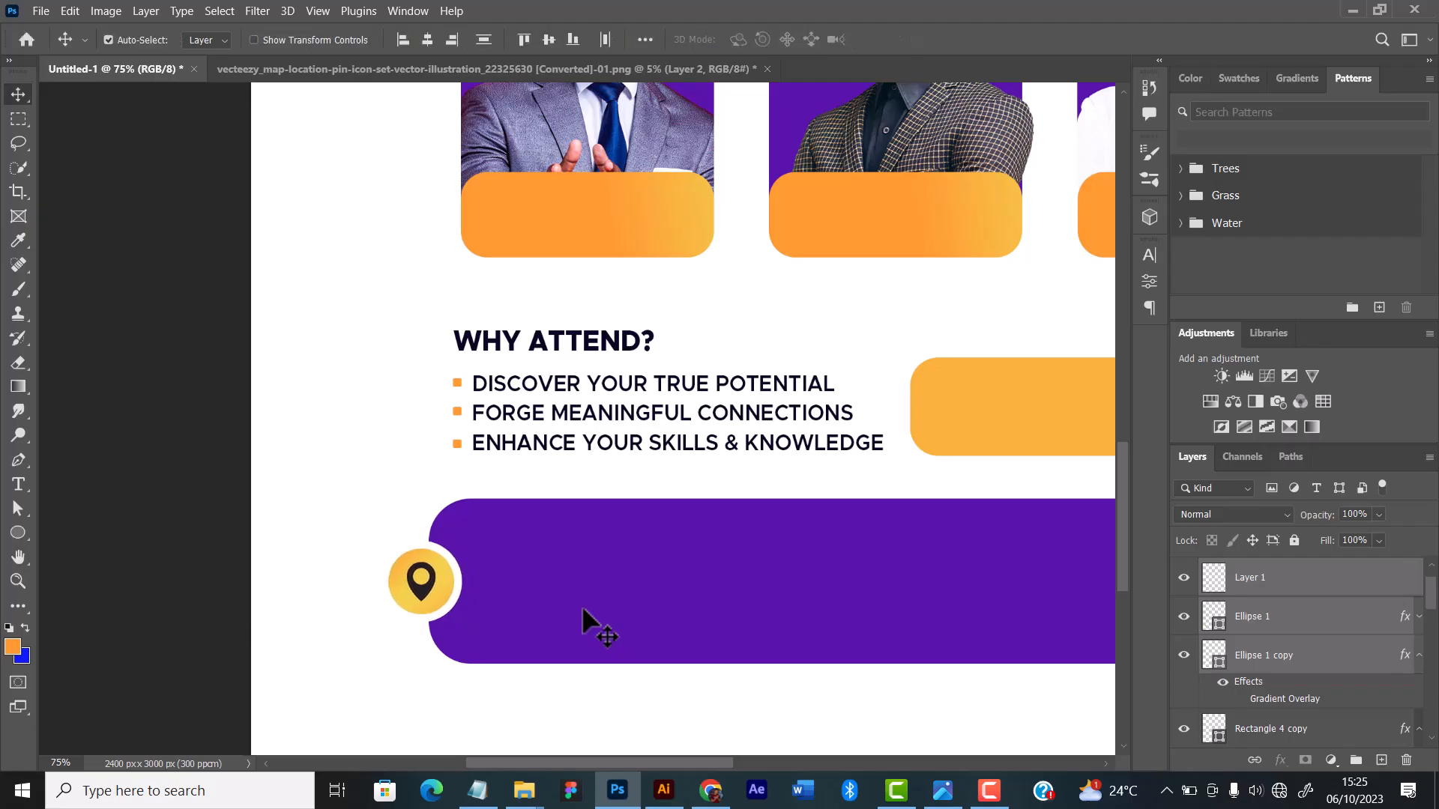
key(Left)
key(Left)
key(Left)
key(Left)
scroll(483, 580, down, 7)
scroll(522, 518, up, 2)
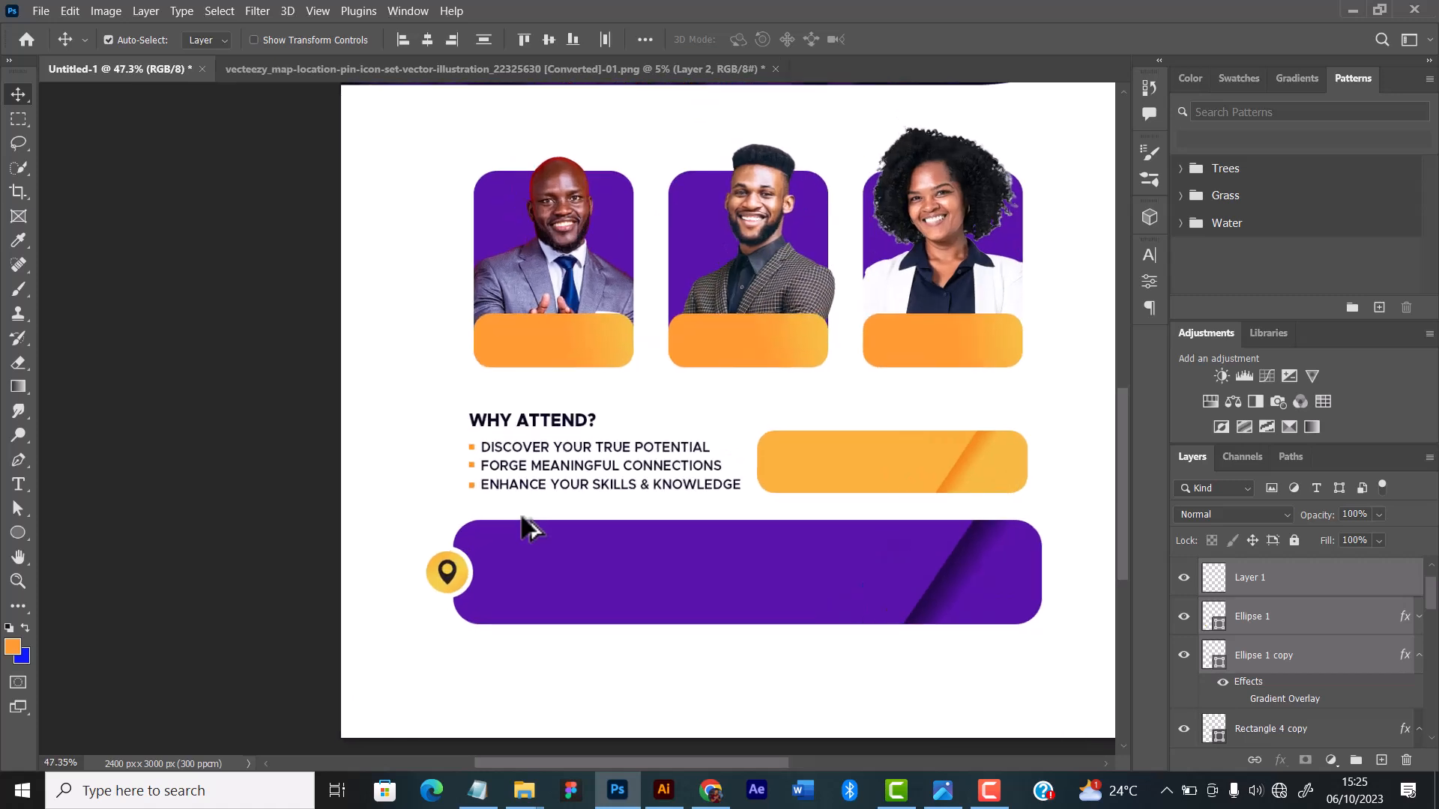
click(626, 679)
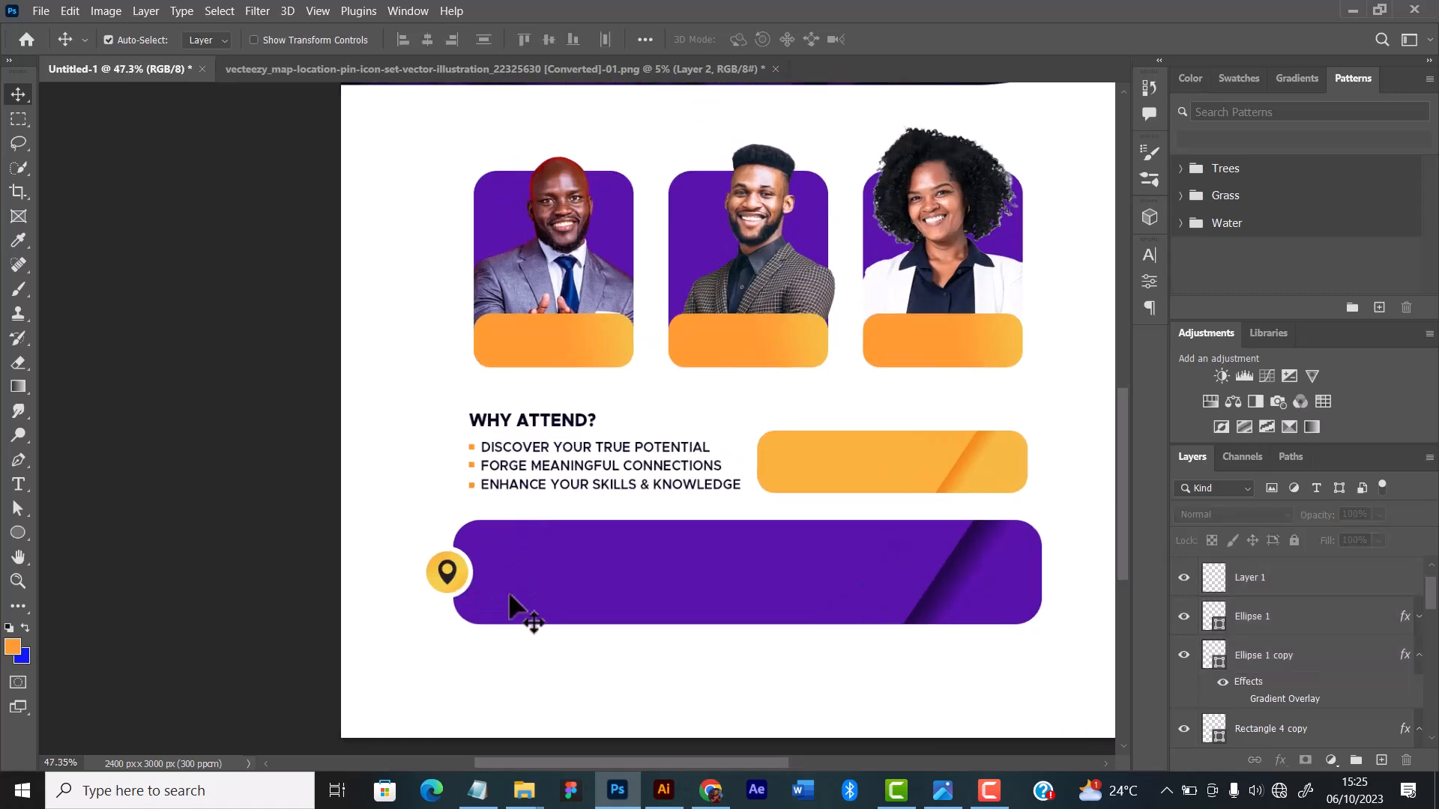
Step: Adjust the gradient overlay angle of the yellow circle behind the pin for a more orange fill
click(449, 581)
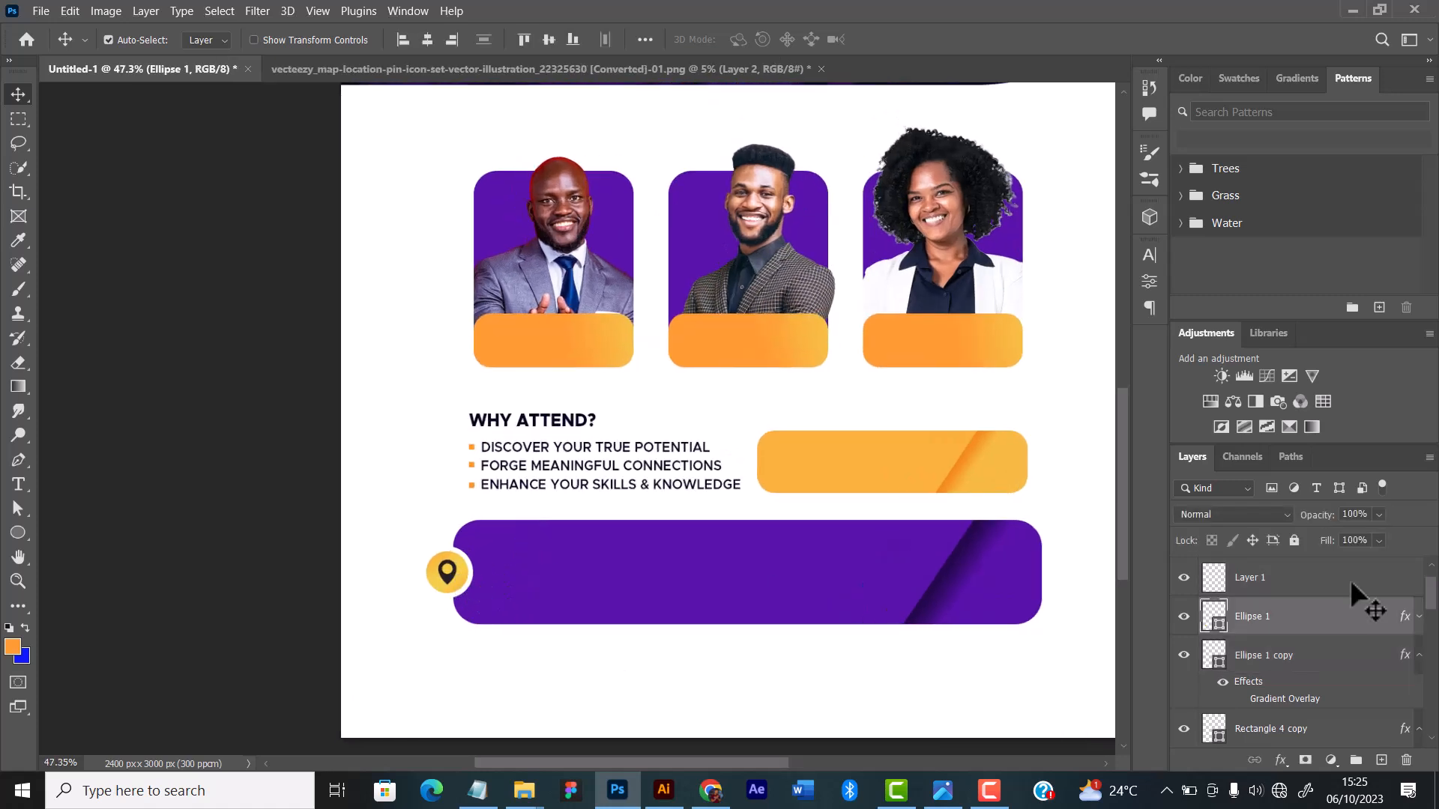
click(1418, 617)
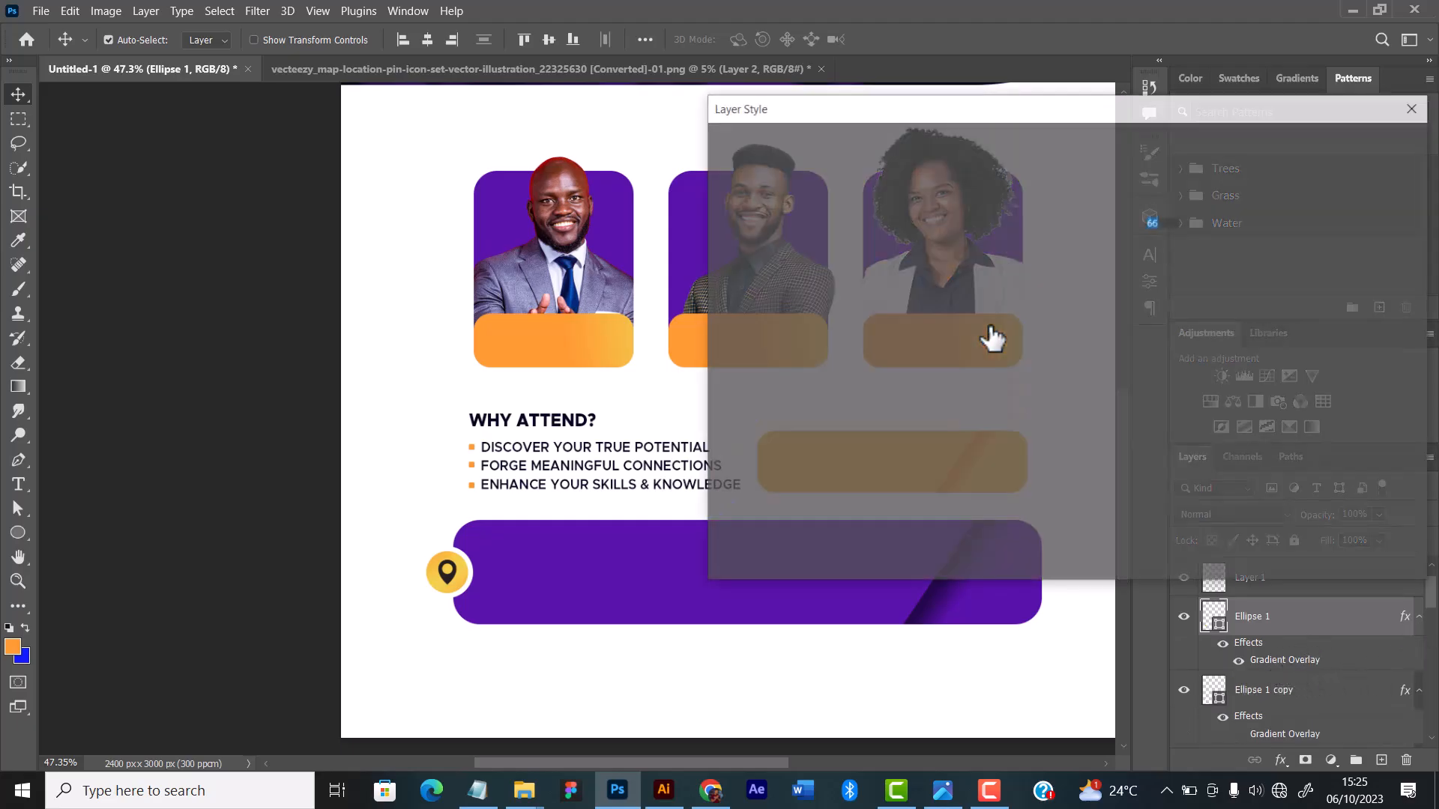
drag(1034, 298, 1049, 291)
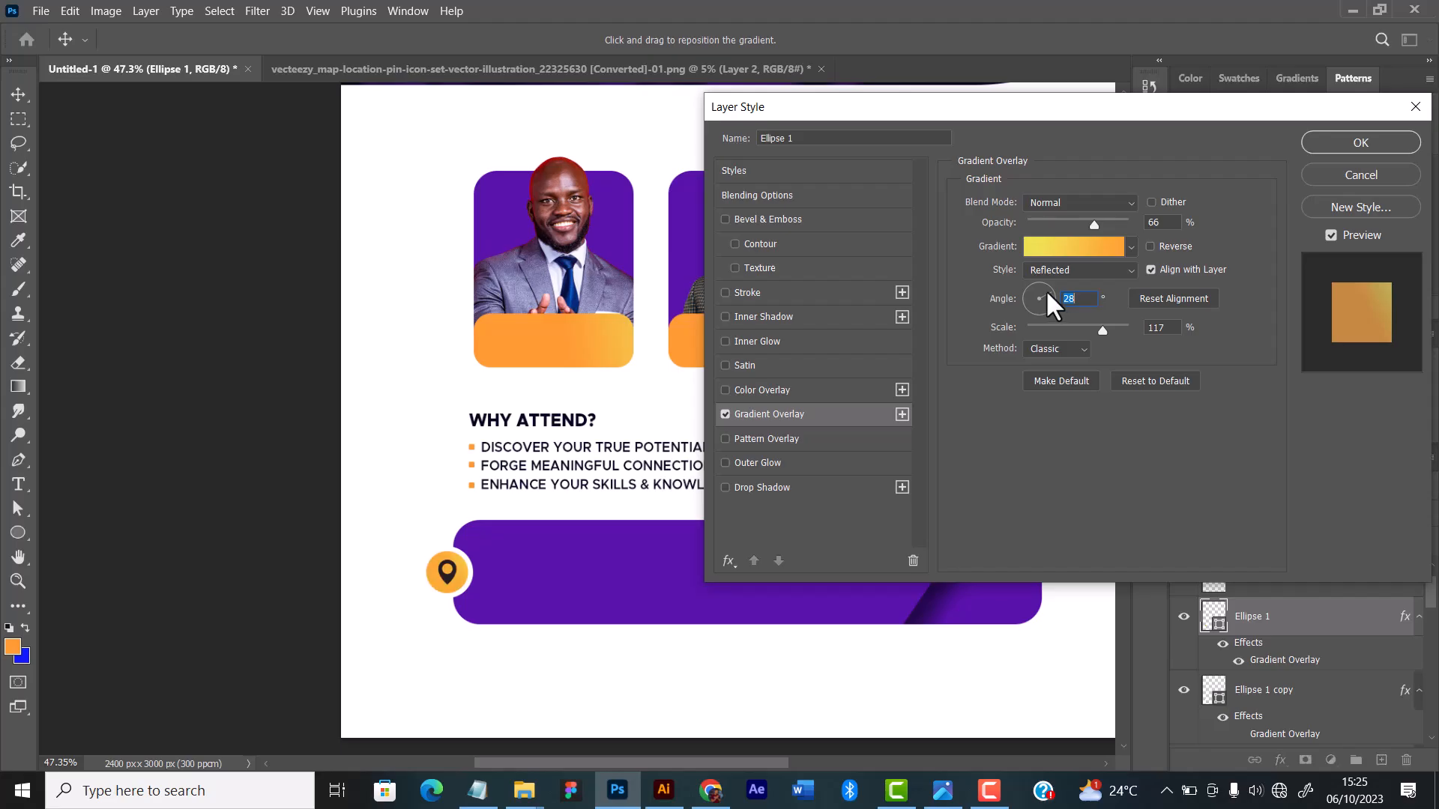
click(1360, 143)
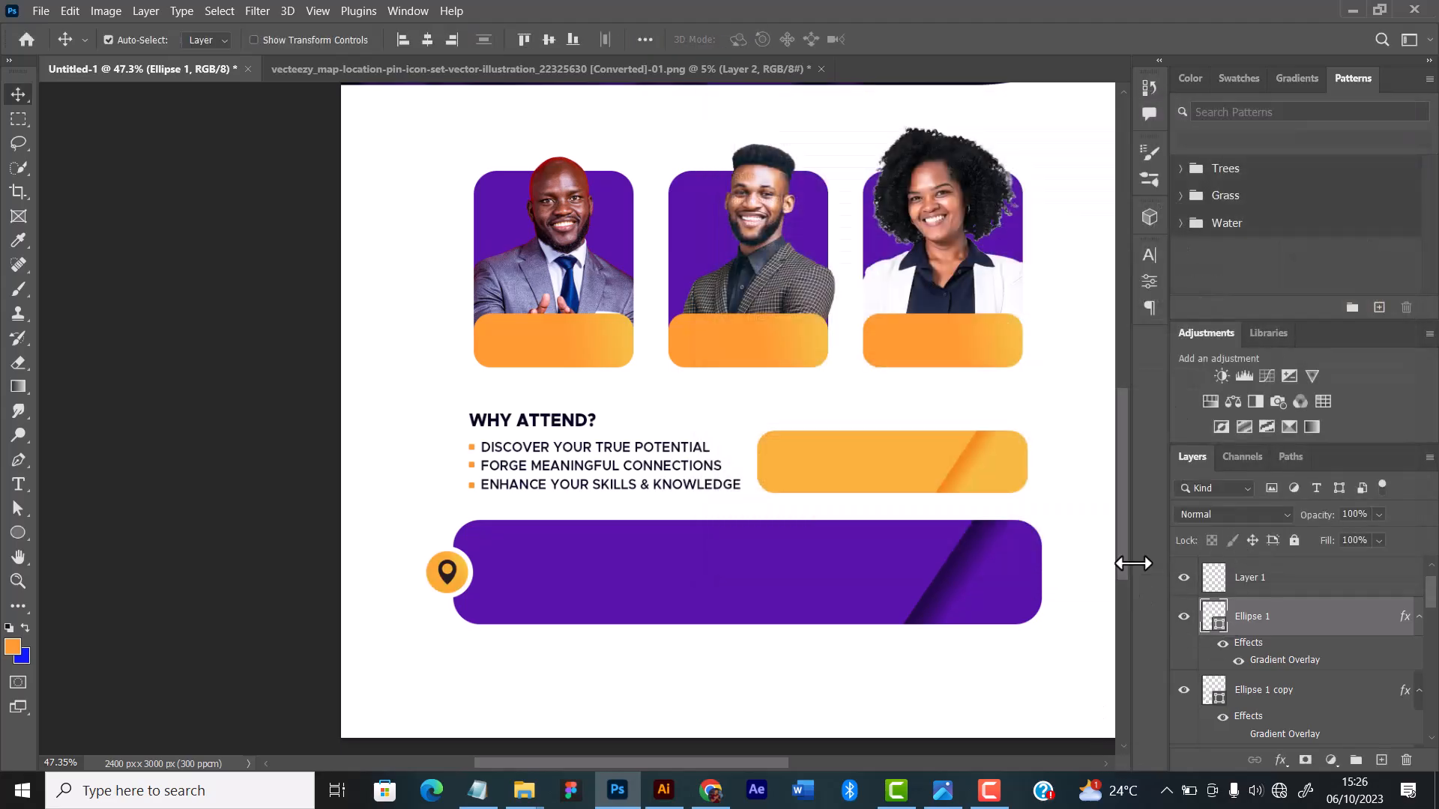
Step: Apply a white Color Overlay at 100% opacity to the pin icon's layer
click(1301, 584)
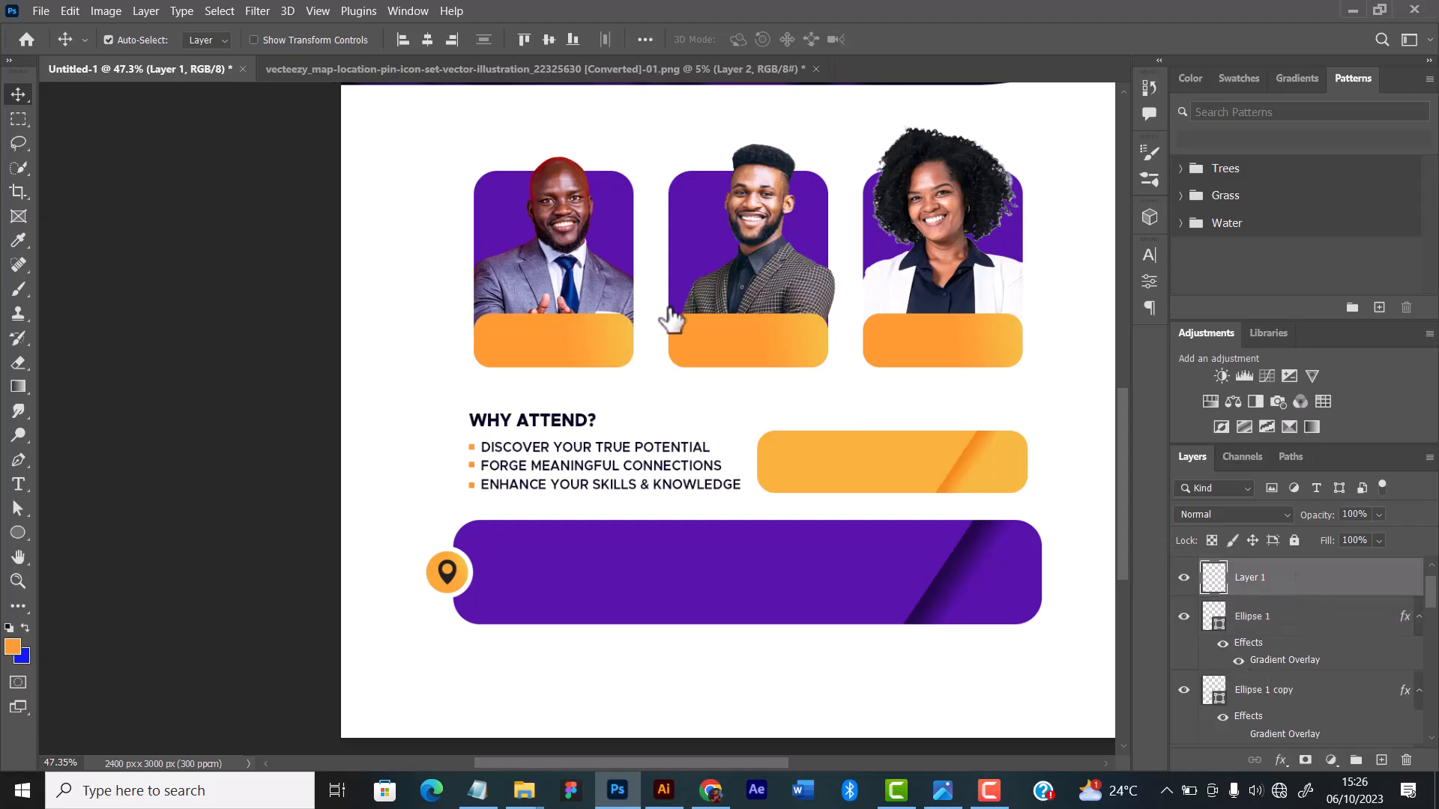
click(789, 391)
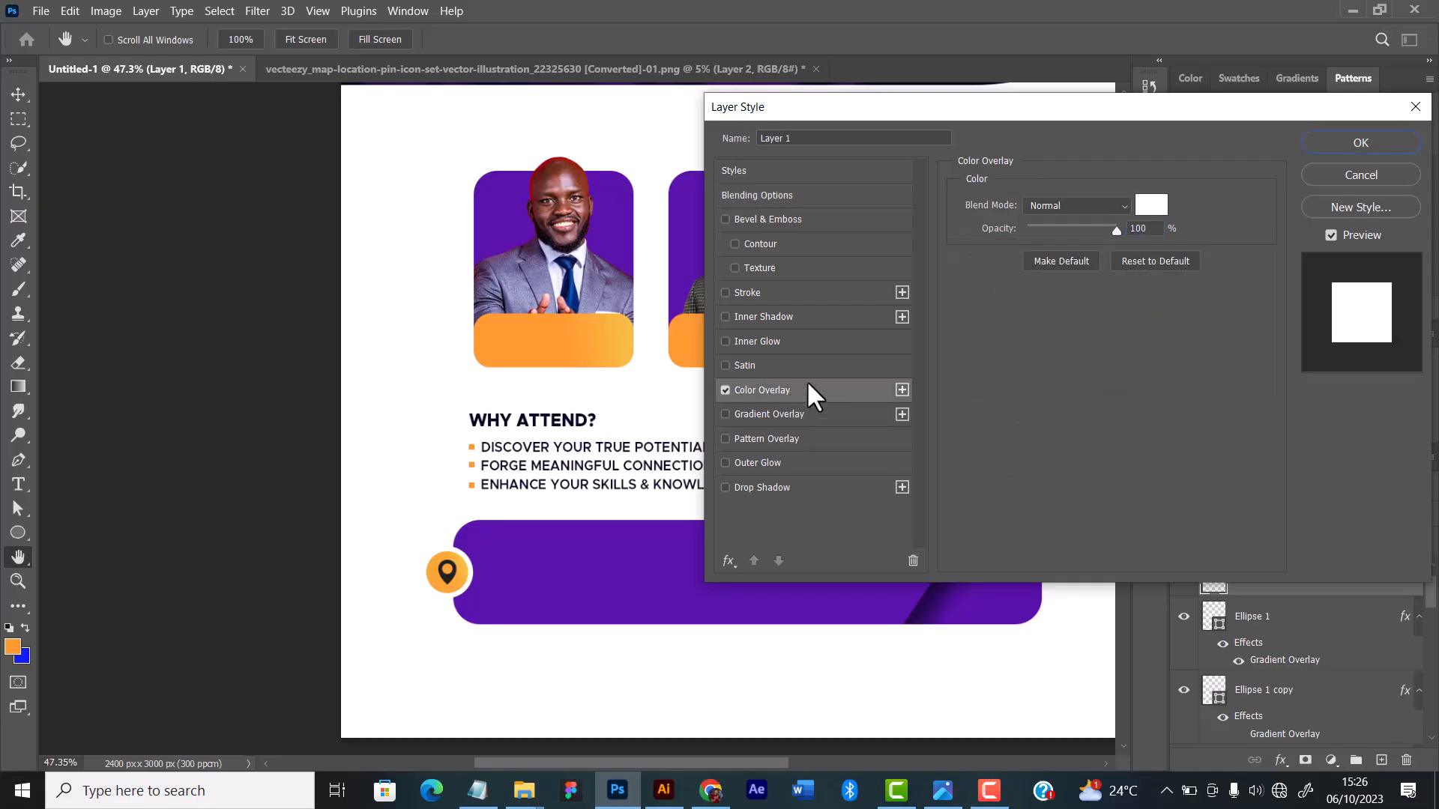
click(1357, 143)
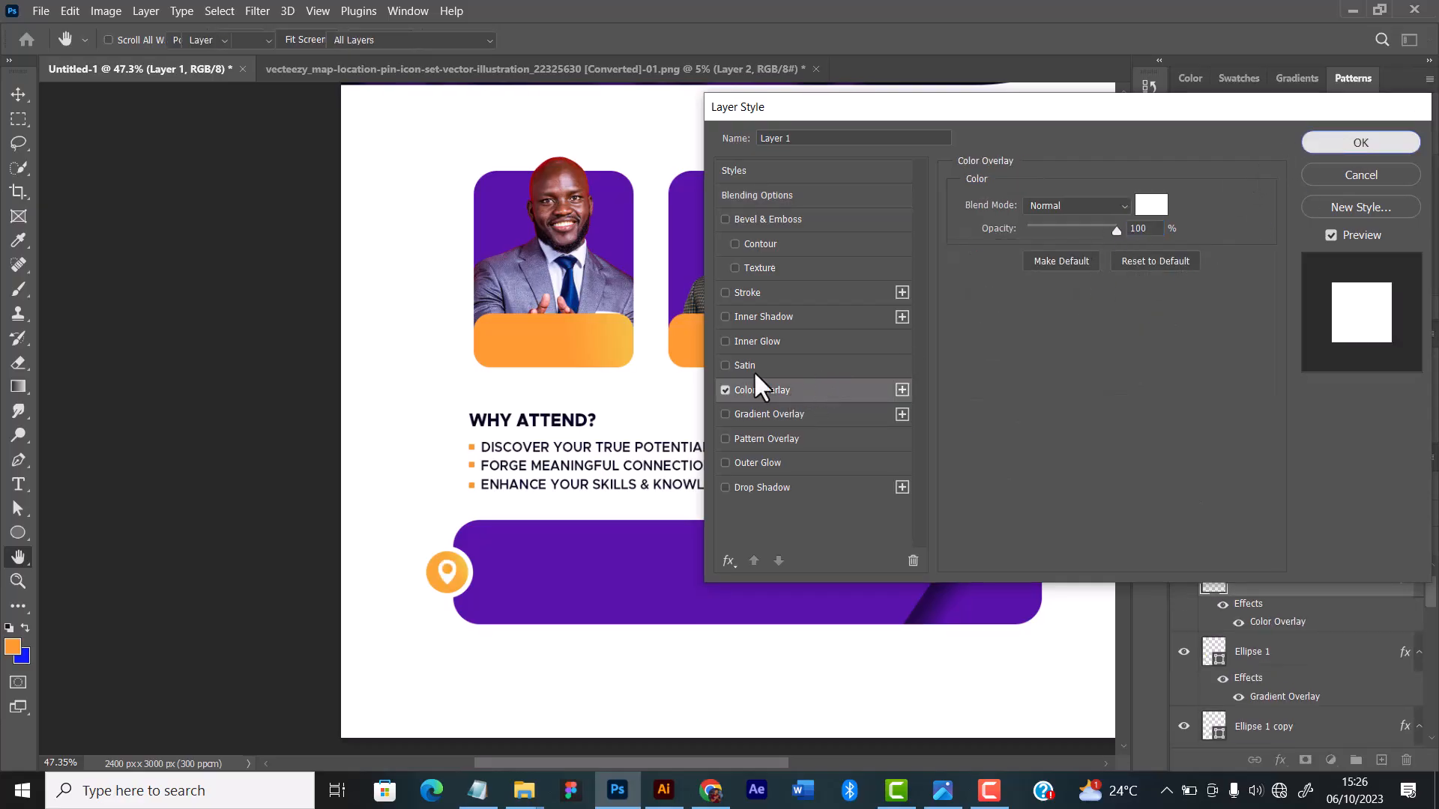
key(v)
Step: Examine the whole flyer layout and how the pin badge sits on the purple bar
scroll(587, 409, down, 3)
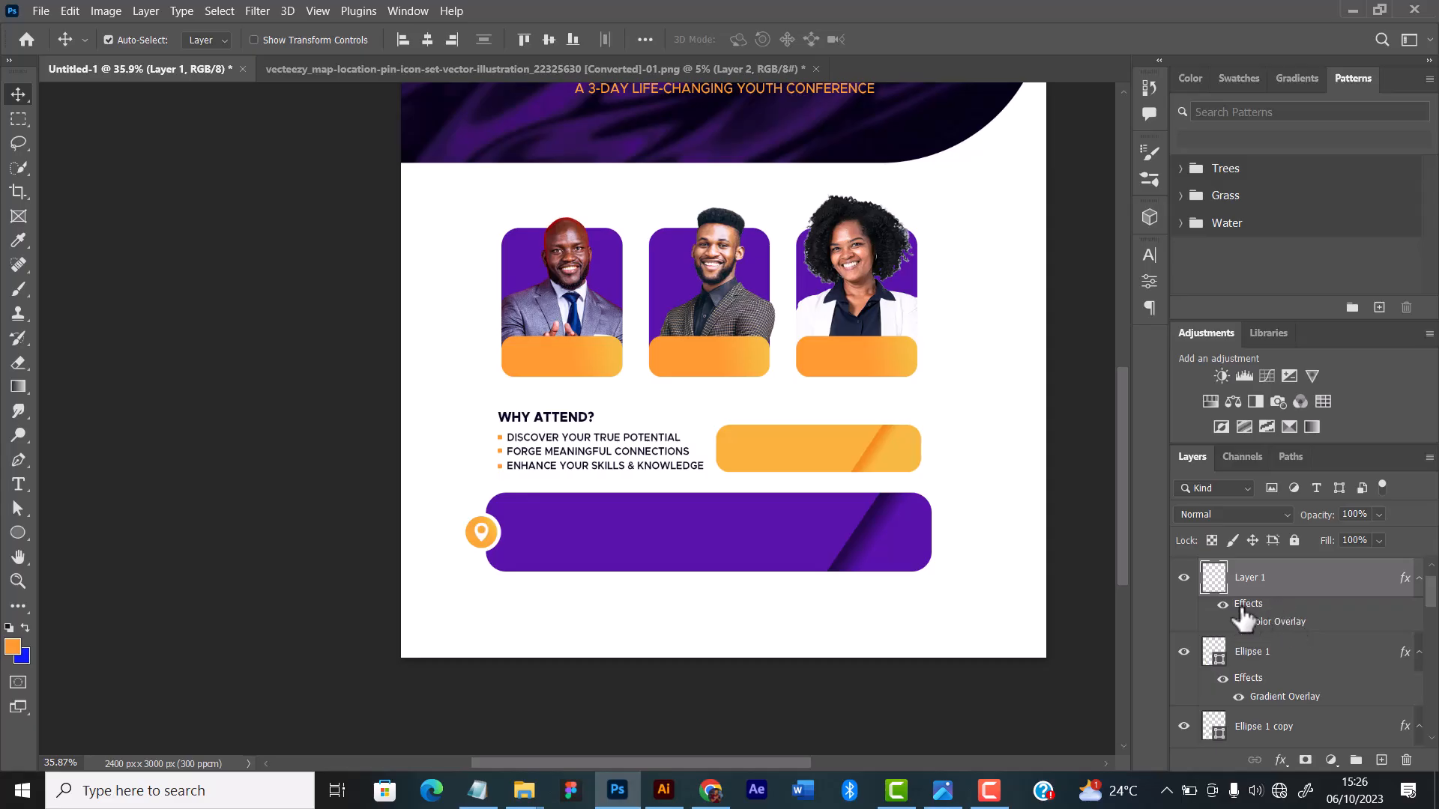
scroll(347, 466, down, 2)
scroll(646, 472, up, 5)
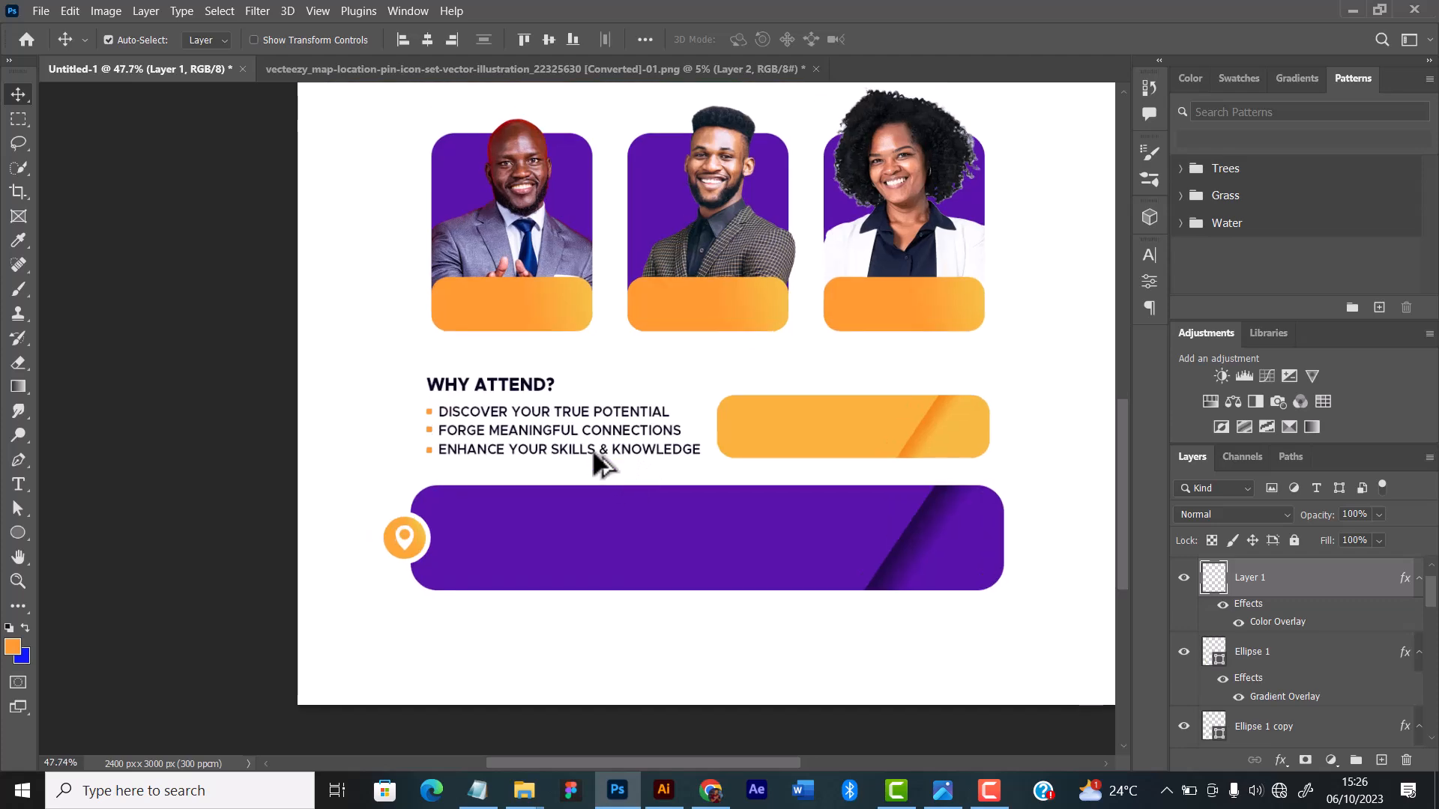
scroll(602, 484, up, 1)
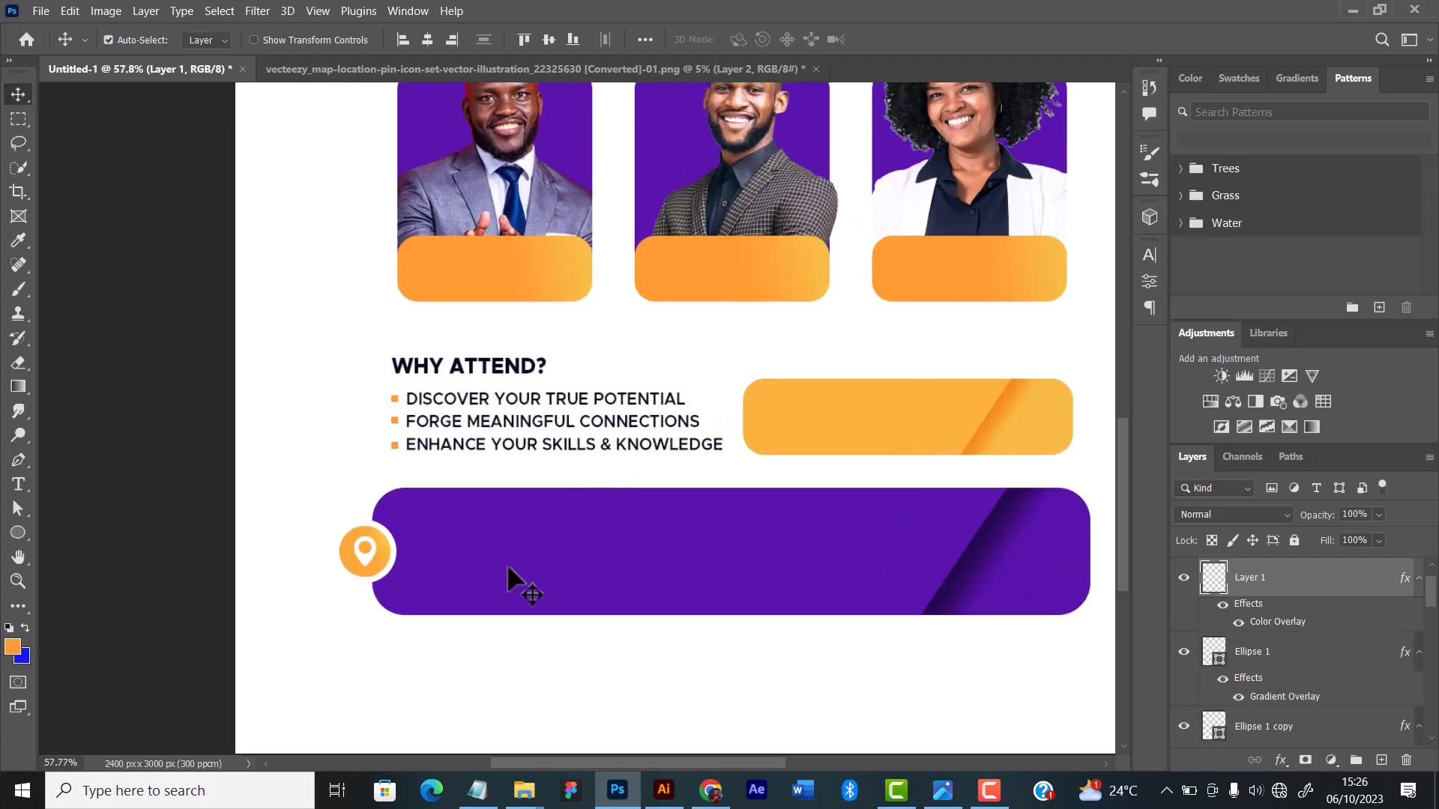
scroll(716, 408, down, 5)
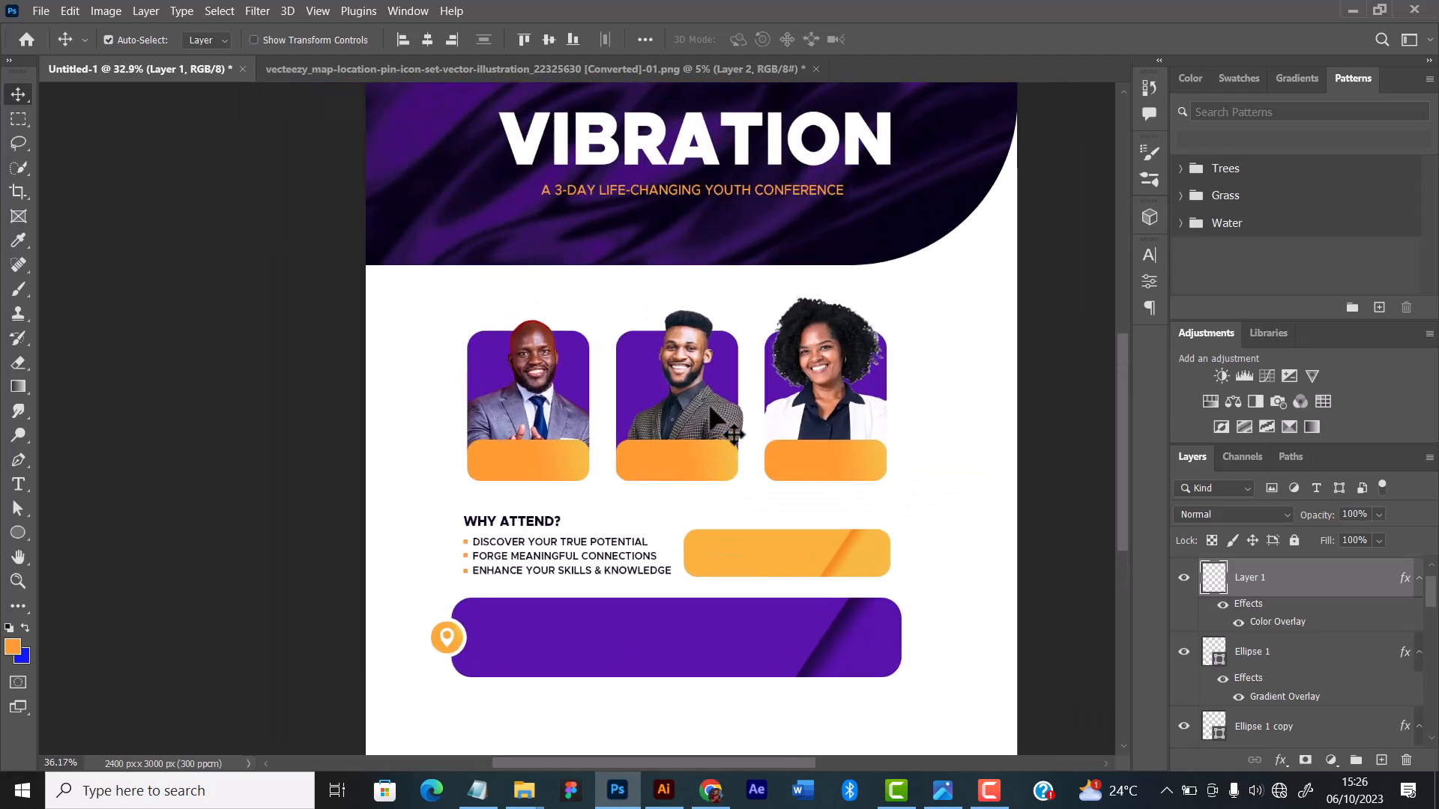
scroll(710, 418, up, 1)
scroll(673, 586, down, 2)
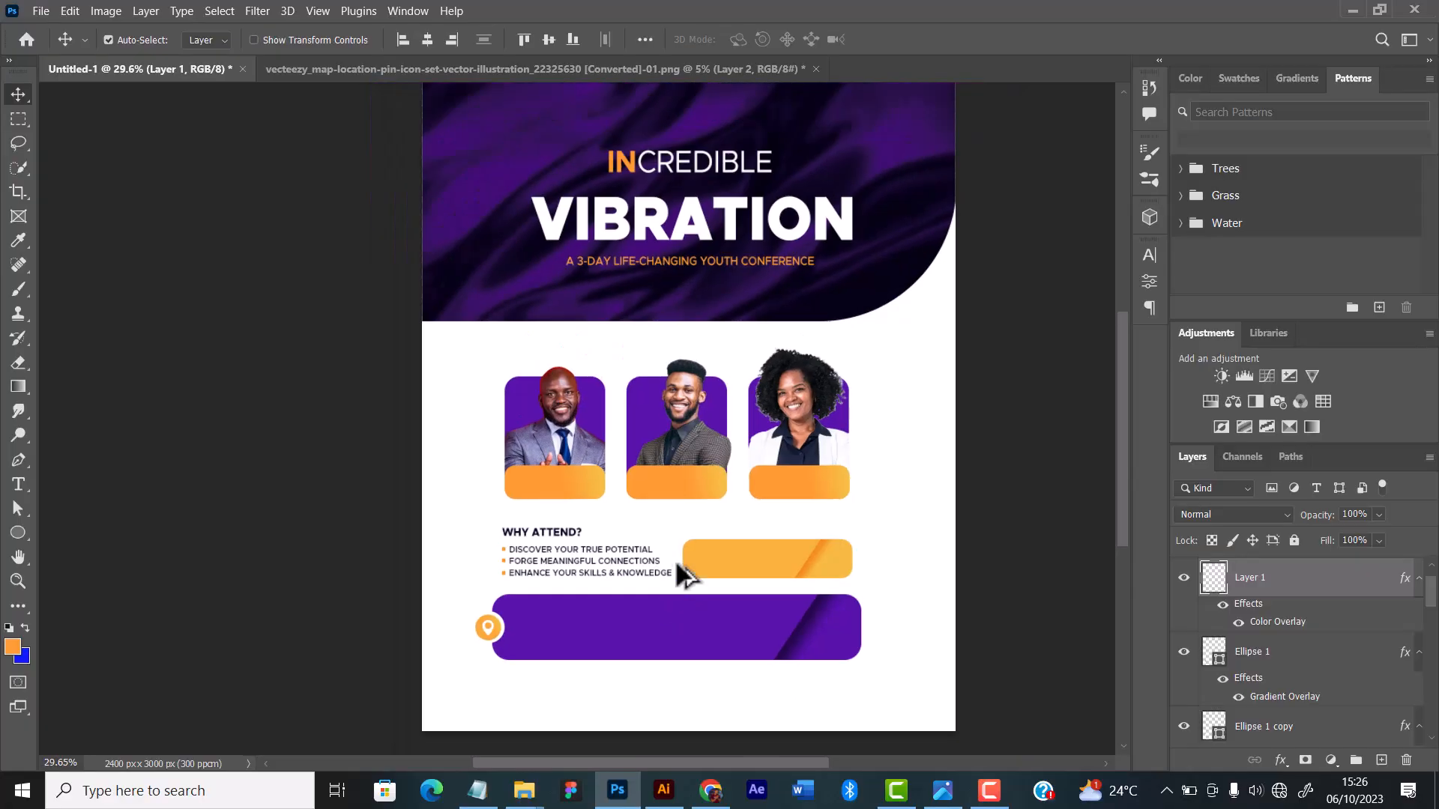
scroll(694, 540, up, 3)
scroll(694, 533, up, 1)
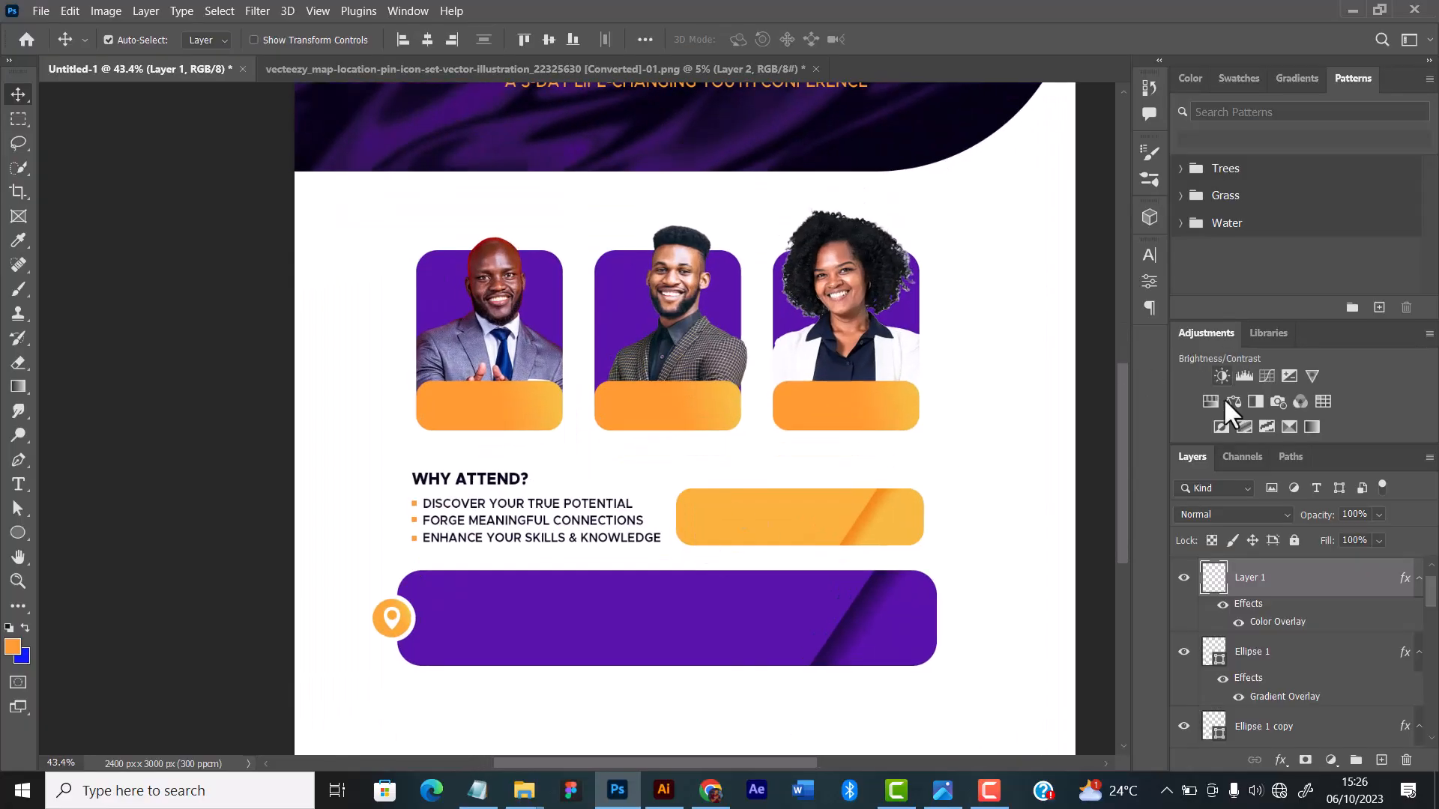
Step: Collapse the effects lists of the pin layer and the Ellipse 1 layer
click(1419, 580)
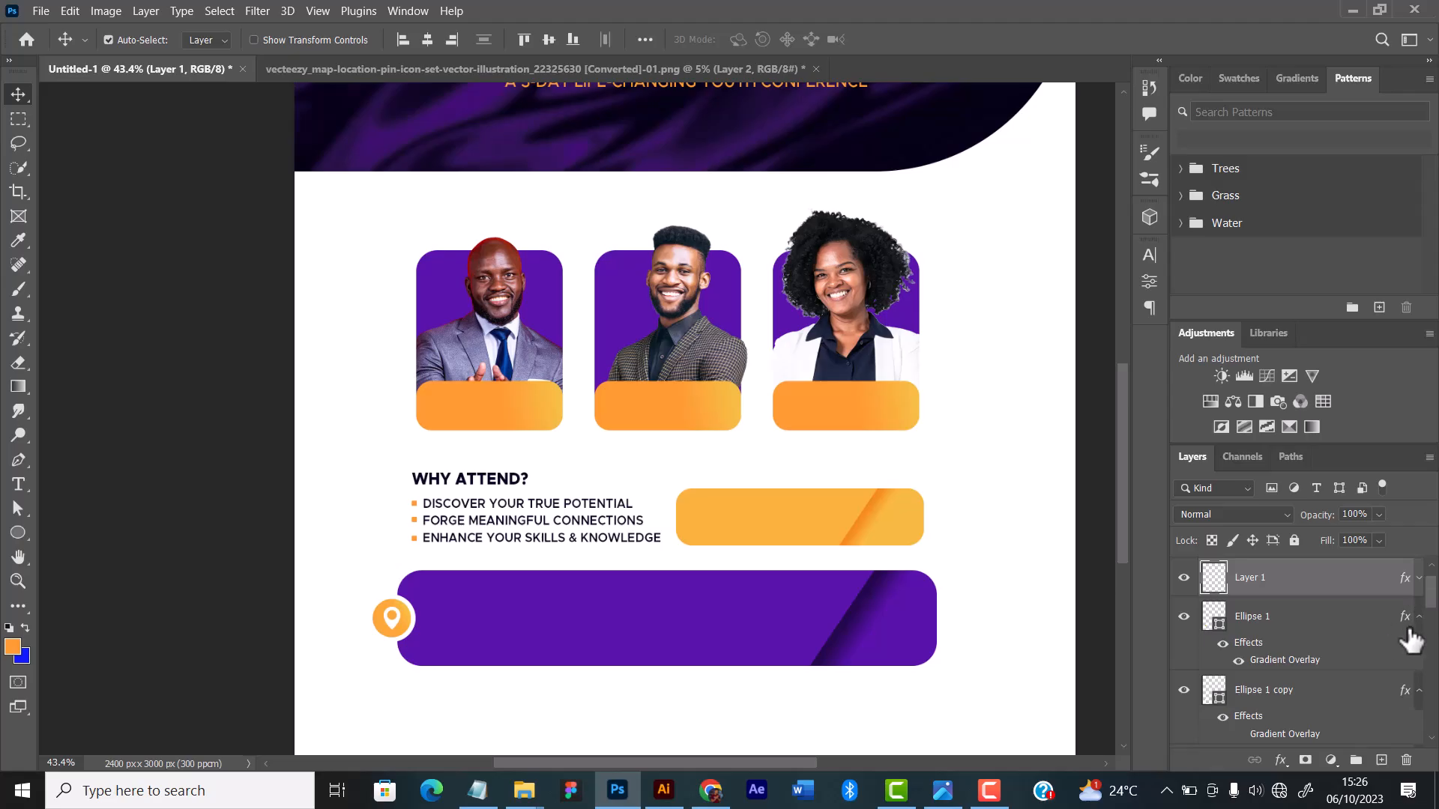
click(1418, 622)
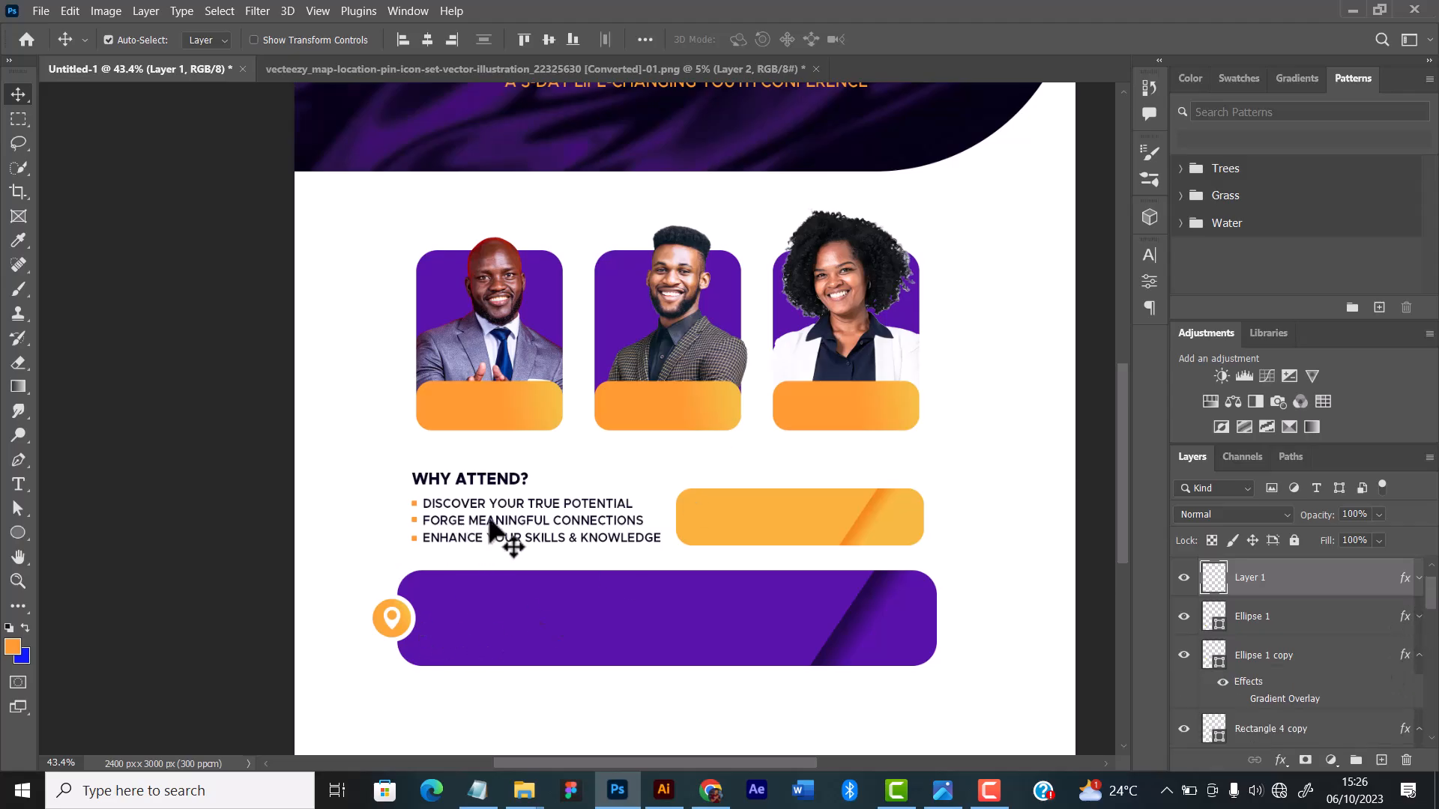
Step: Add the venue's street address as a Metropolis Semi Bold 3.5 pt text layer, broken into two lines
drag(517, 560, 517, 596)
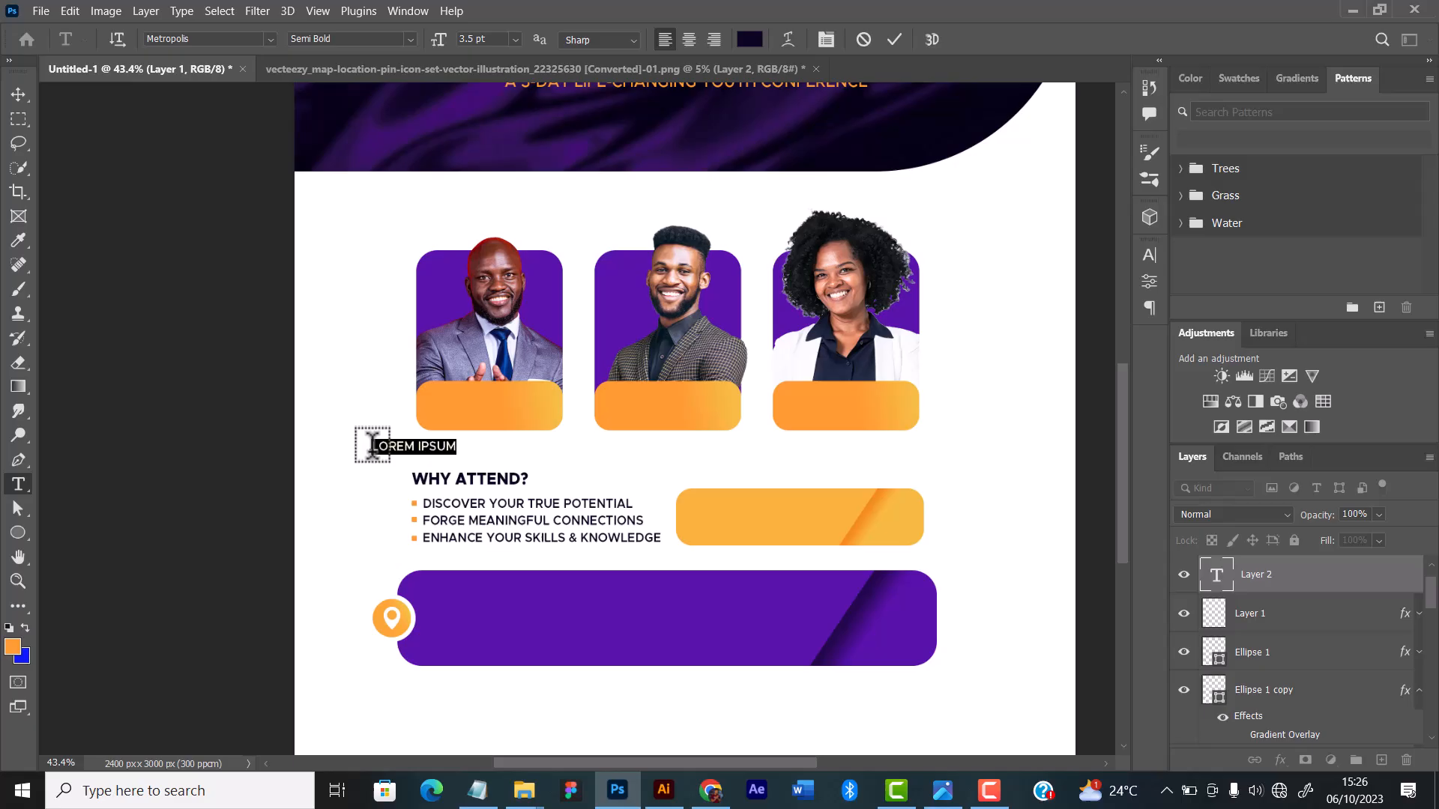
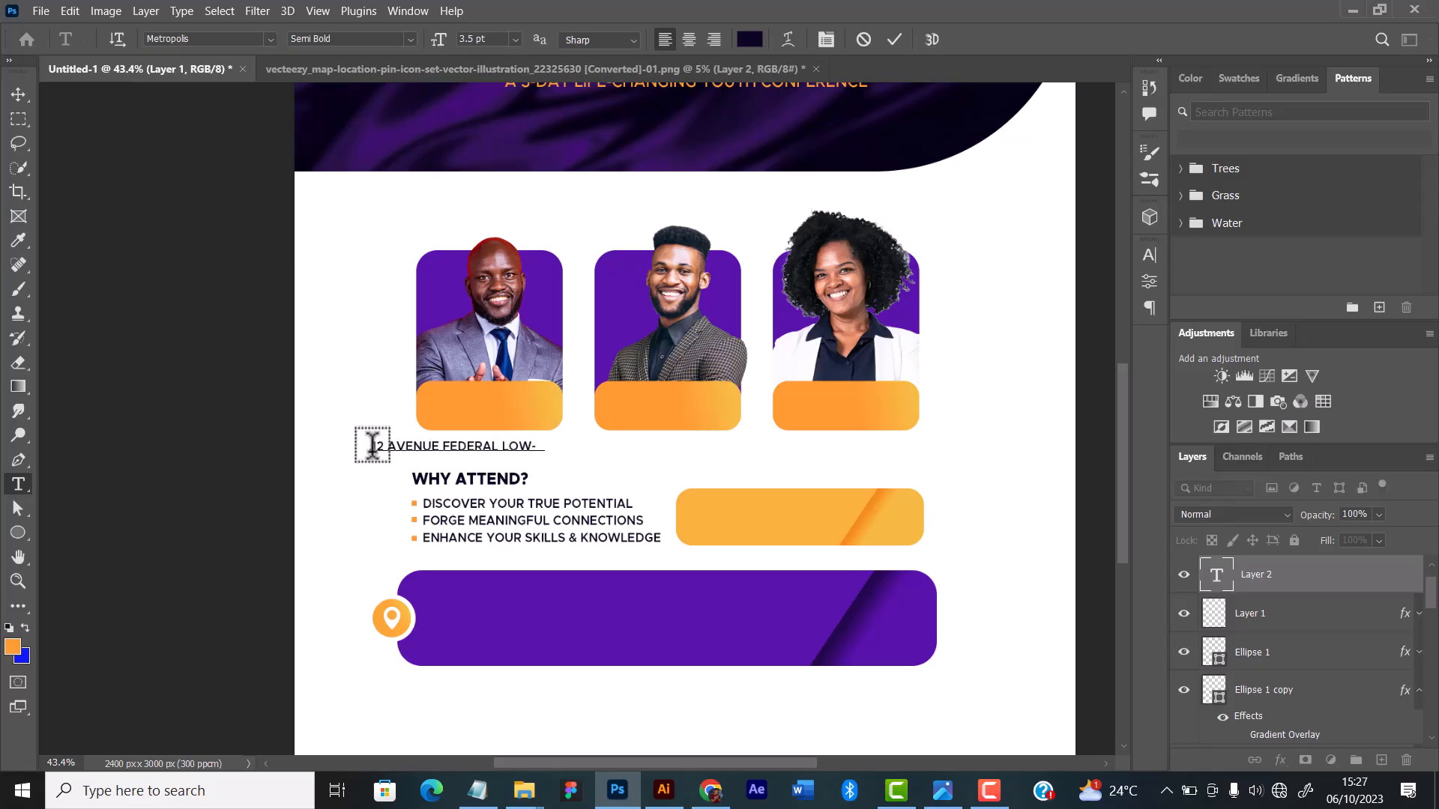
click(502, 448)
key(Return)
Step: Move the address text onto the purple bar beside the pin badge and set its color to white
key(v)
drag(449, 450, 517, 615)
click(1149, 255)
click(1100, 362)
Step: Add the city to the end of the address's second line and the state as a third line
scroll(459, 625, up, 6)
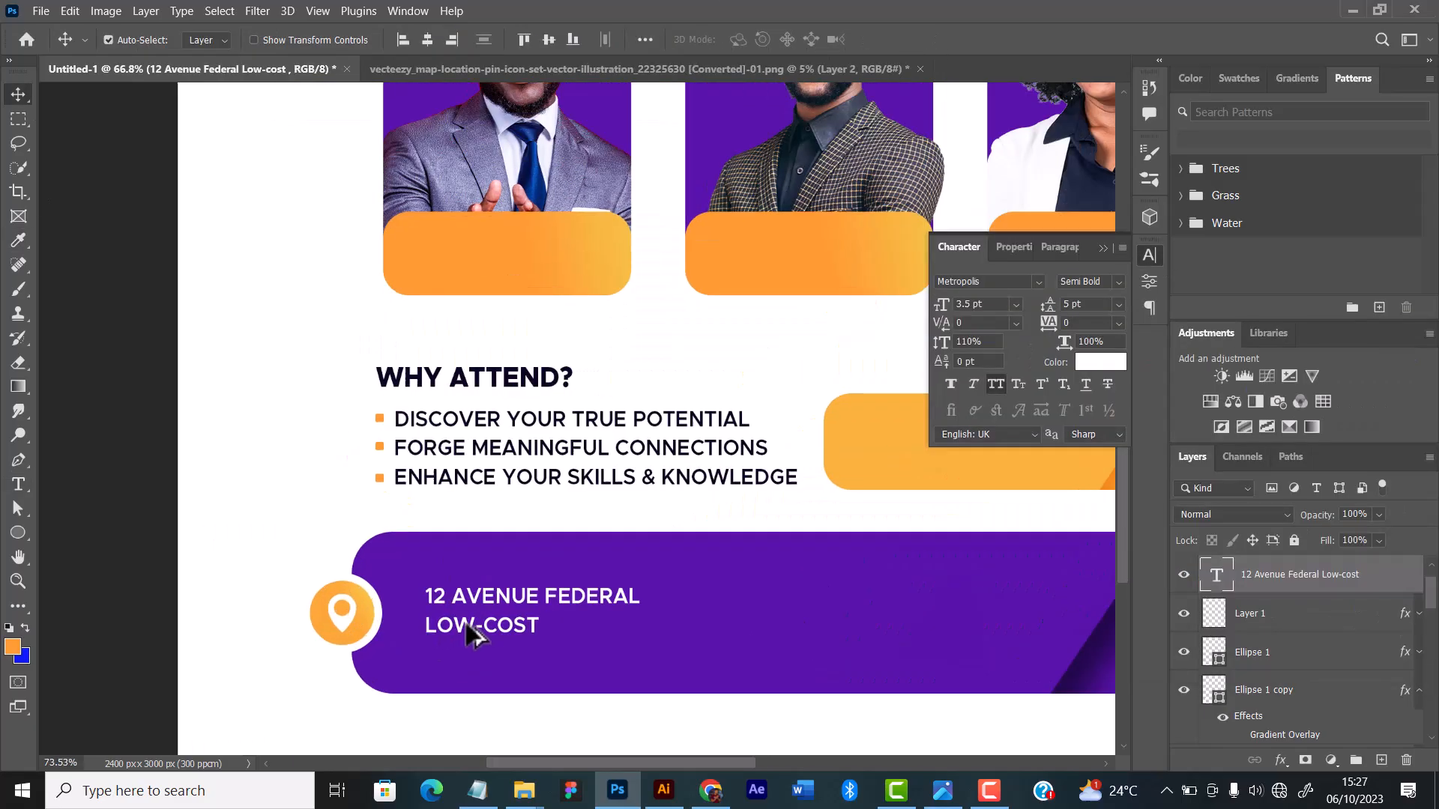
click(492, 612)
text(, JOS)
scroll(506, 478, down, 3)
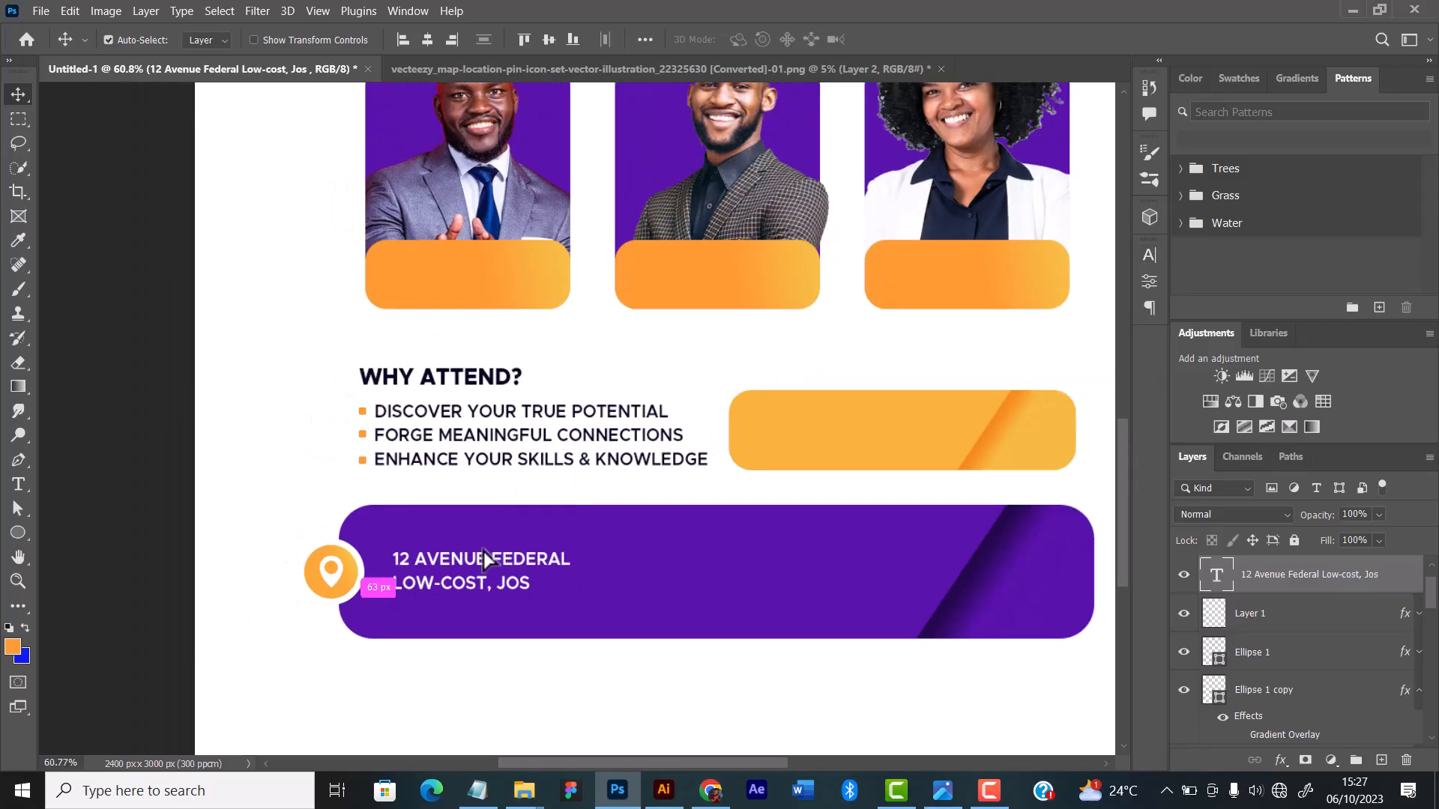
key(Return)
text(PLATEAU STATE)
Step: Recolor the state line of the address to the flyer's orange
drag(533, 597, 369, 619)
click(1149, 255)
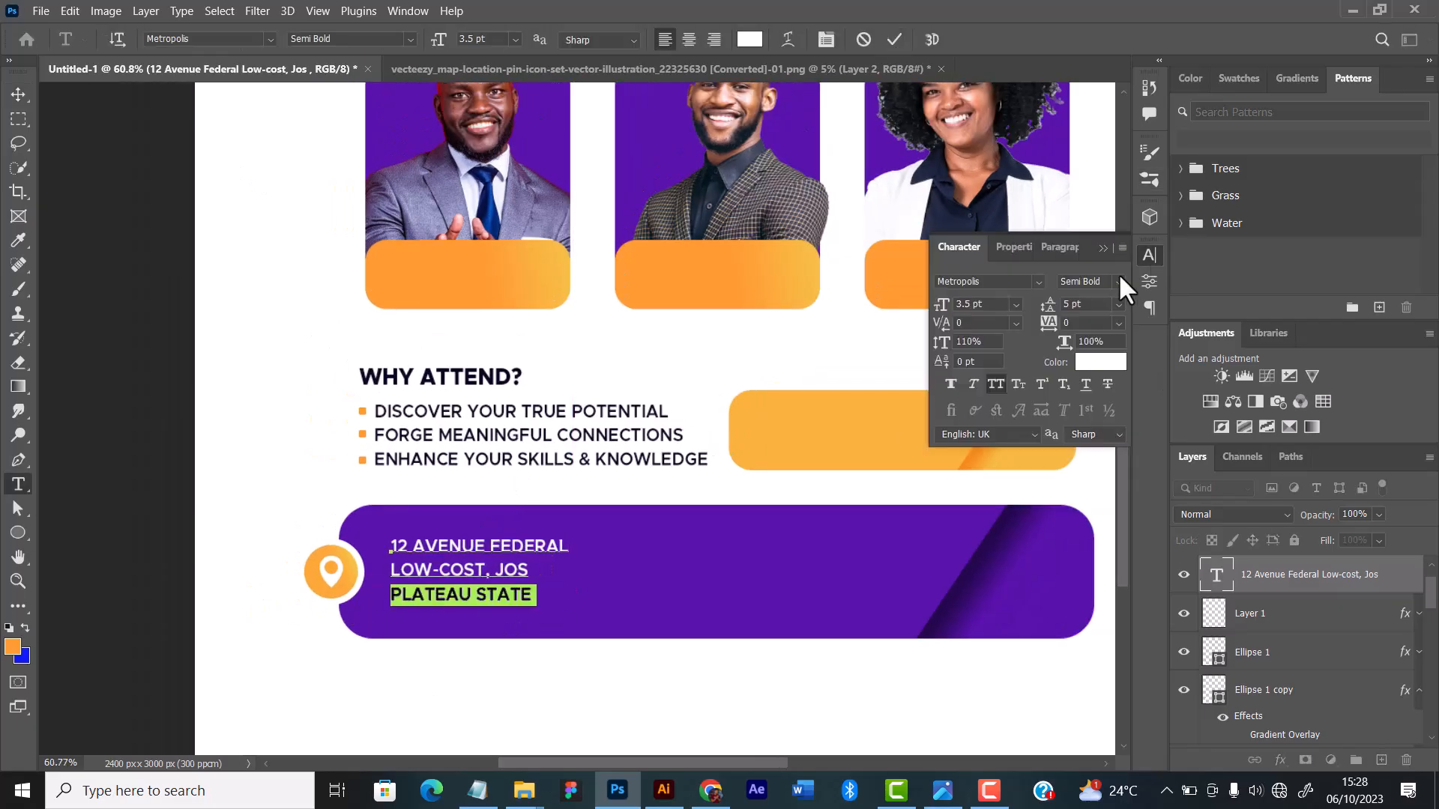
click(1100, 362)
click(892, 279)
click(1355, 359)
click(18, 94)
Step: Check the address block on the purple bar against the full flyer, both from afar and close up
scroll(569, 562, down, 6)
scroll(569, 569, up, 3)
scroll(642, 230, down, 6)
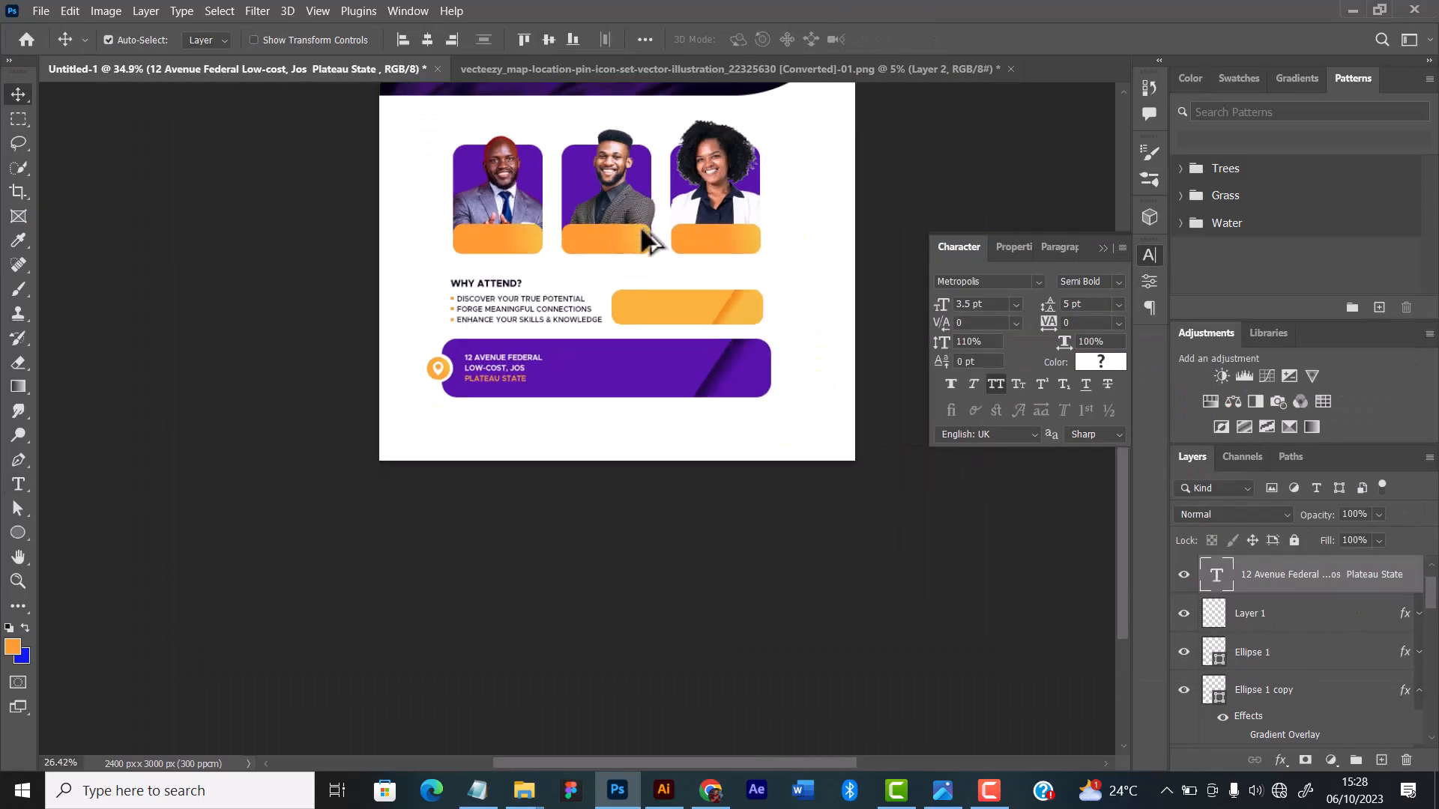
scroll(641, 229, up, 3)
scroll(641, 230, up, 3)
scroll(619, 358, down, 2)
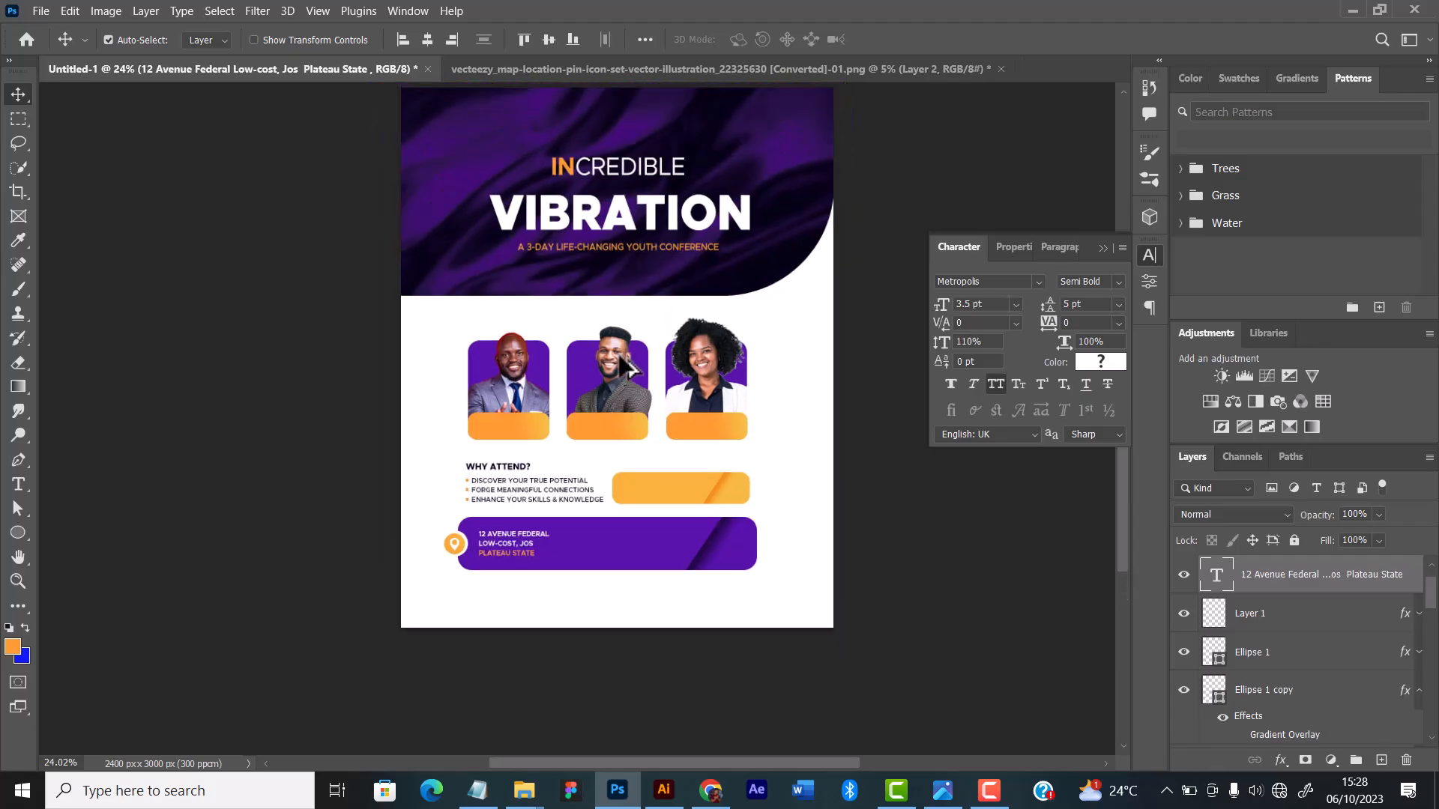
scroll(619, 359, down, 1)
scroll(600, 469, up, 5)
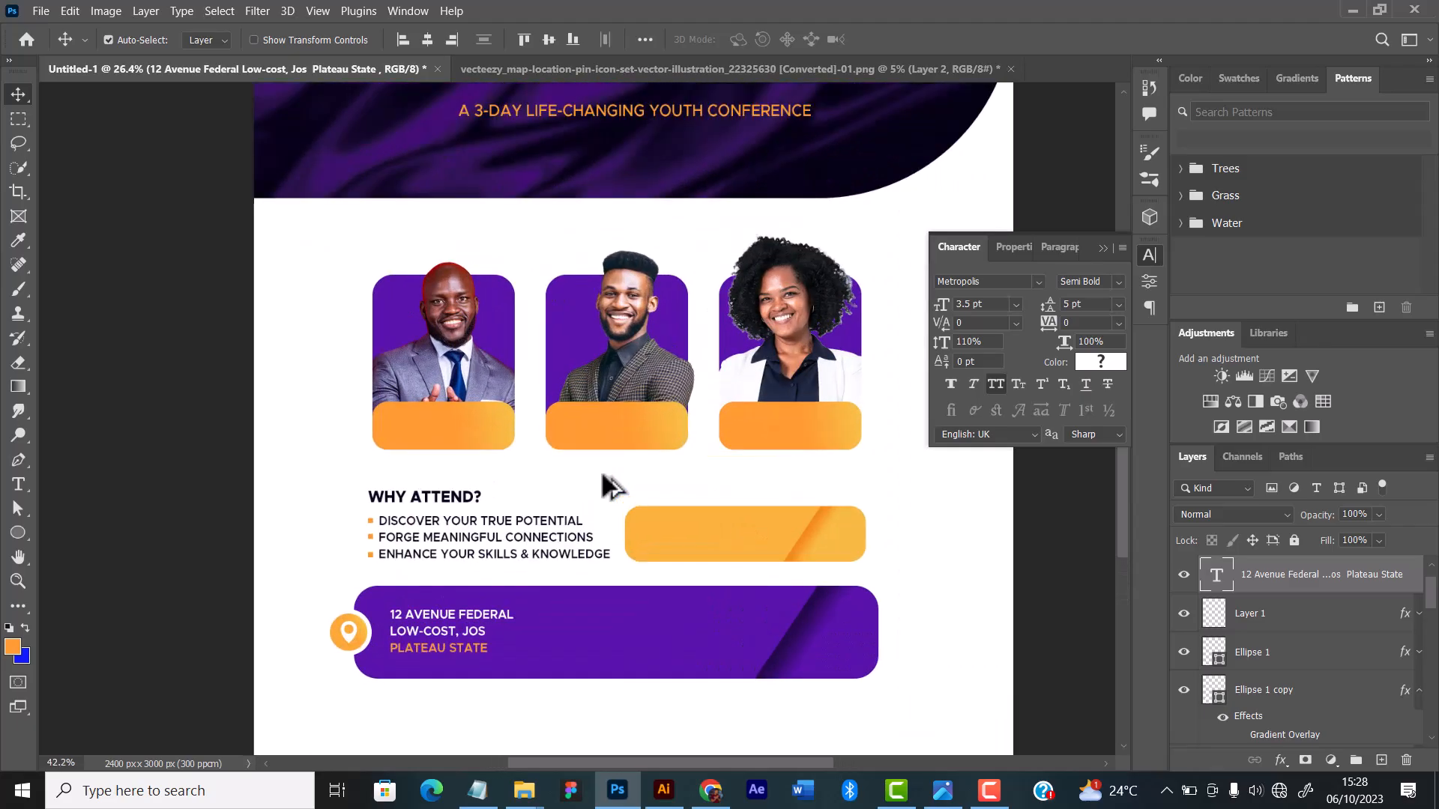
scroll(570, 607, down, 2)
scroll(505, 578, up, 2)
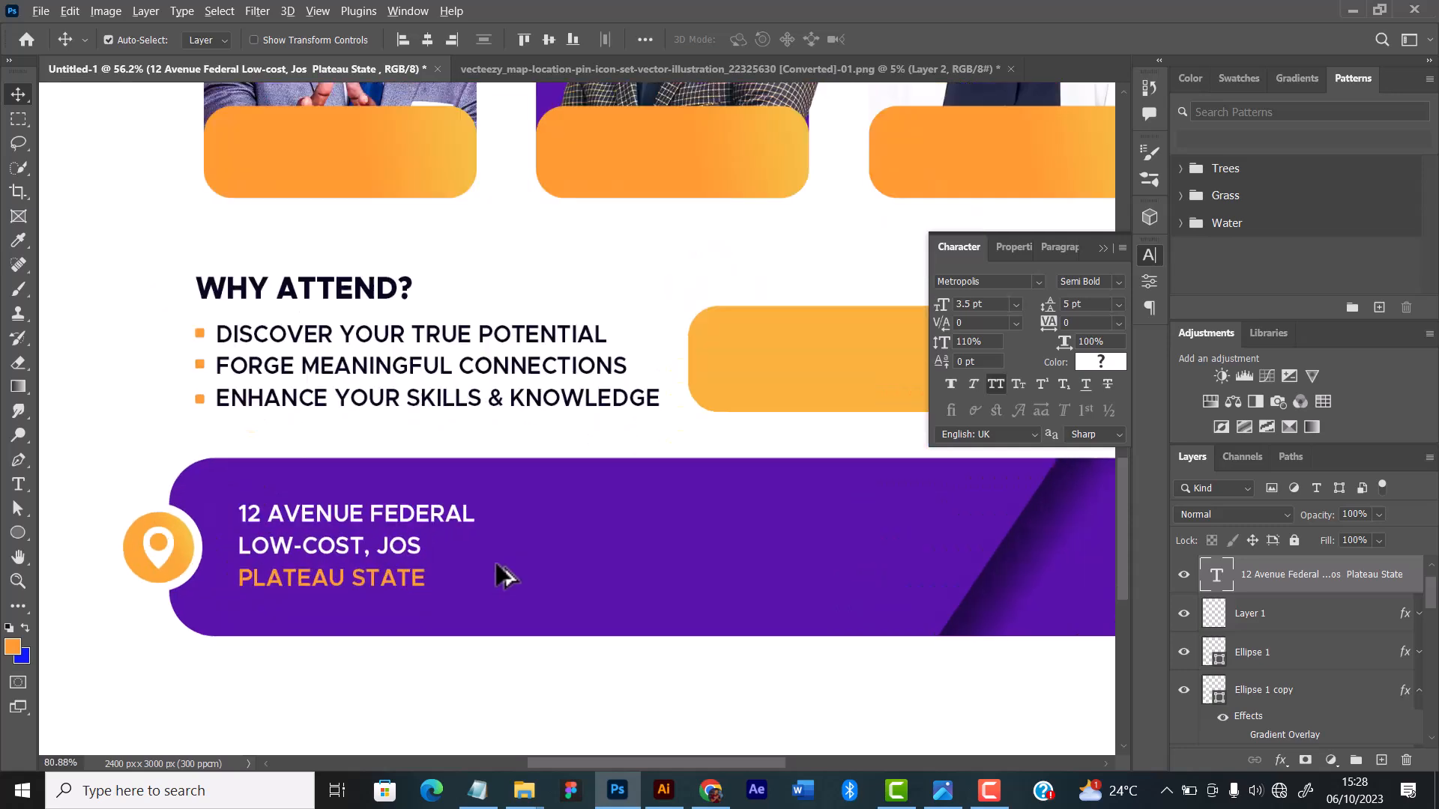
Step: Fine-tune the address text's position on the purple bar, shifting it slightly toward the pin badge and centering it vertically
scroll(495, 565, up, 1)
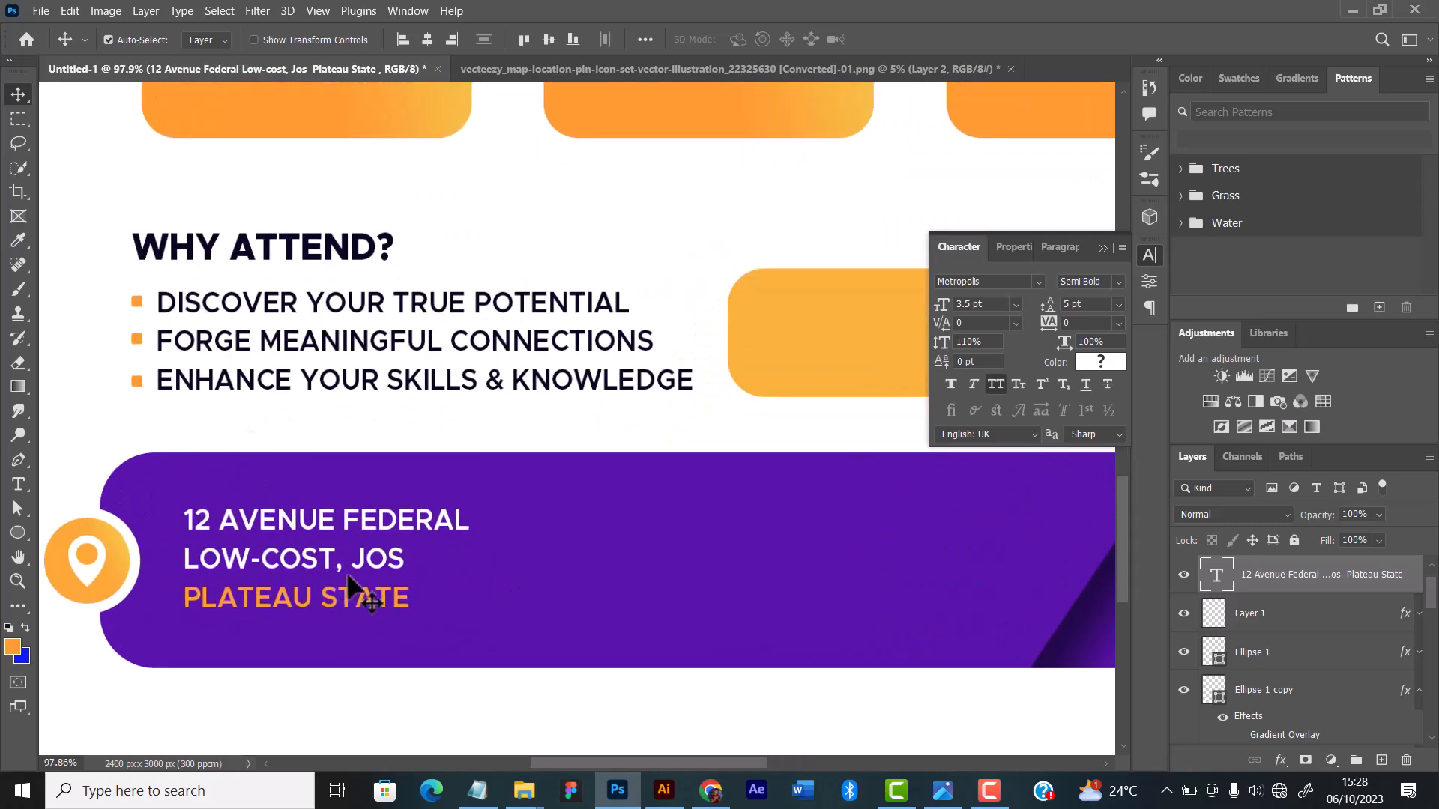
drag(351, 590, 330, 548)
key(Down)
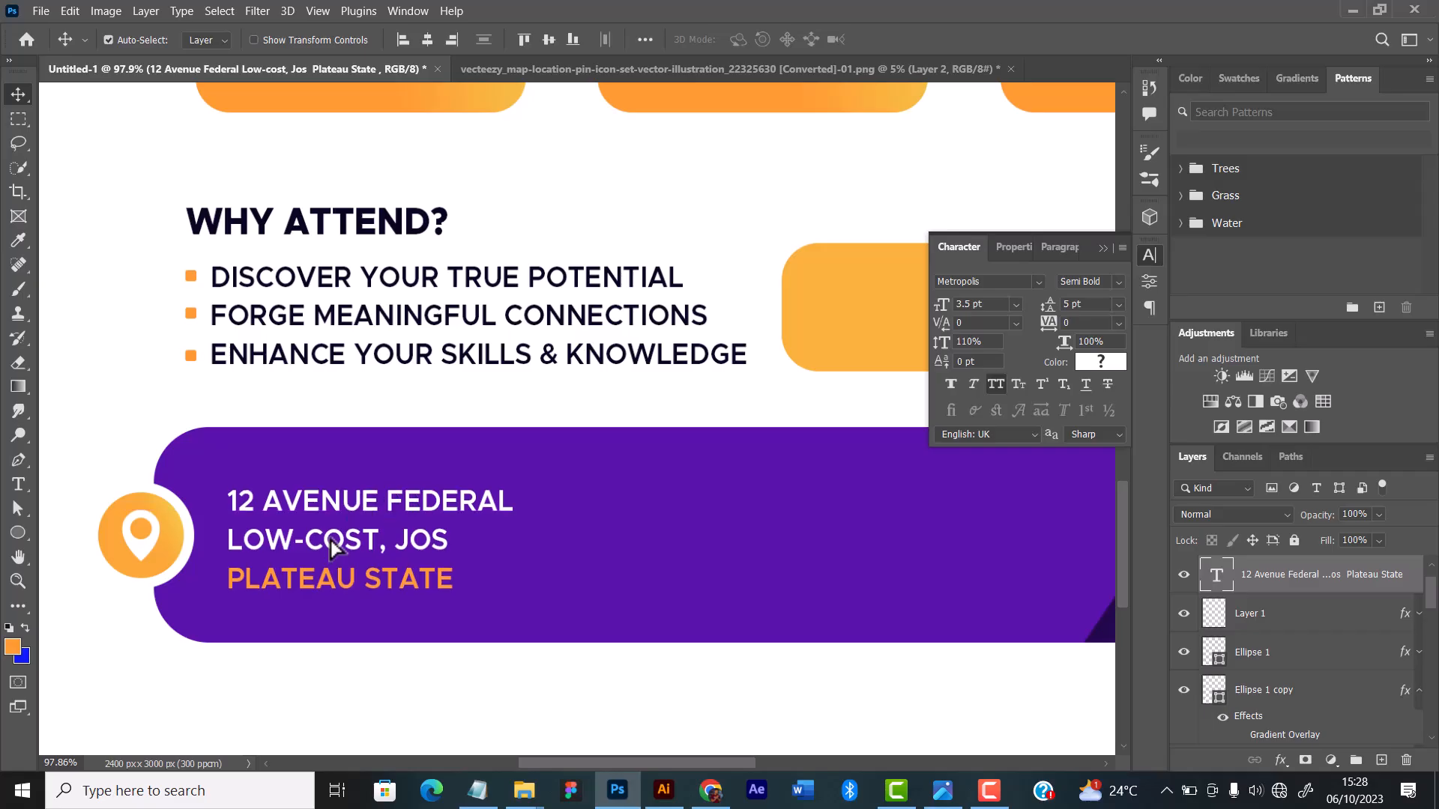
key(Up)
key(Up)
key(Up)
key(Up)
key(Down)
key(Down)
key(Down)
key(Down)
key(Left)
key(Left)
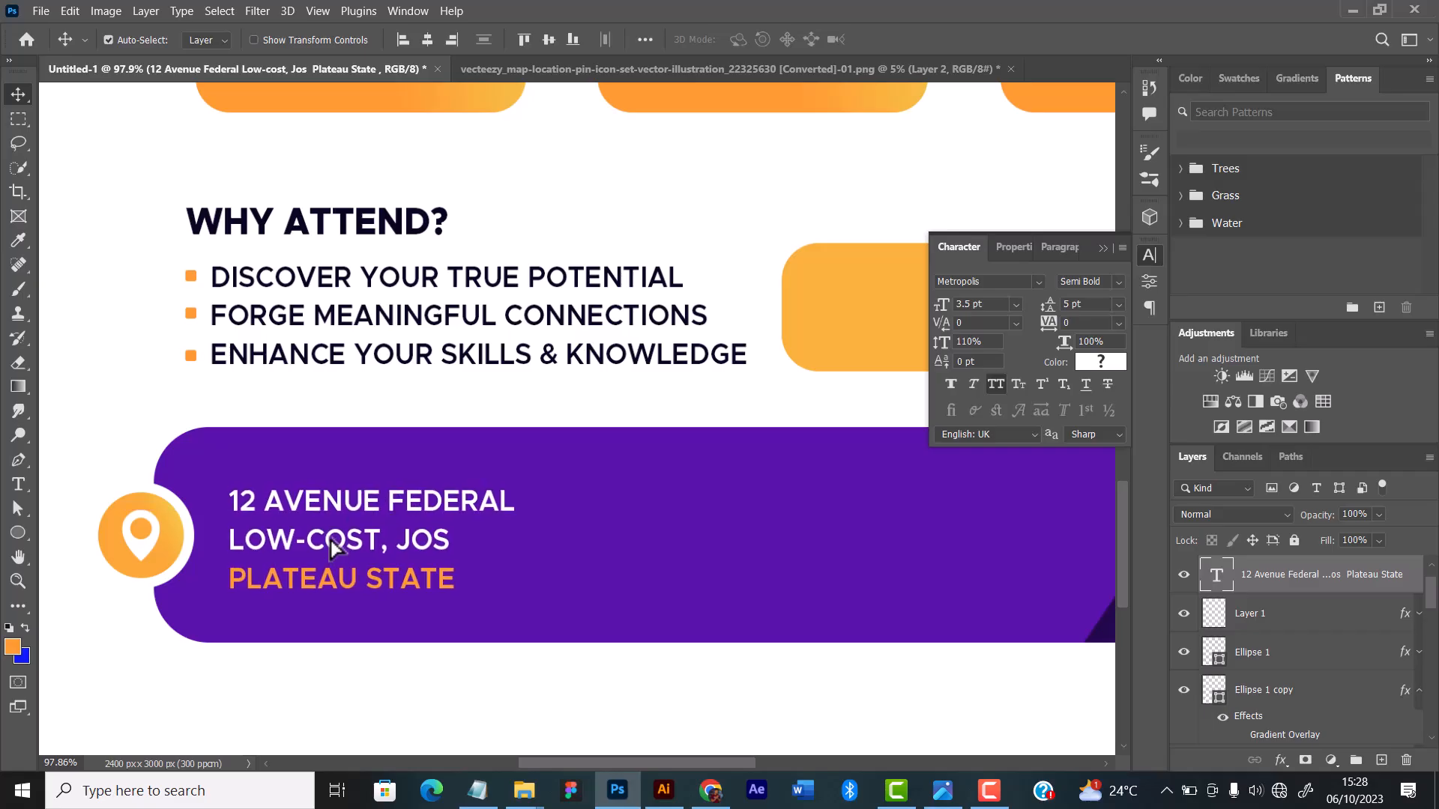
key(Down)
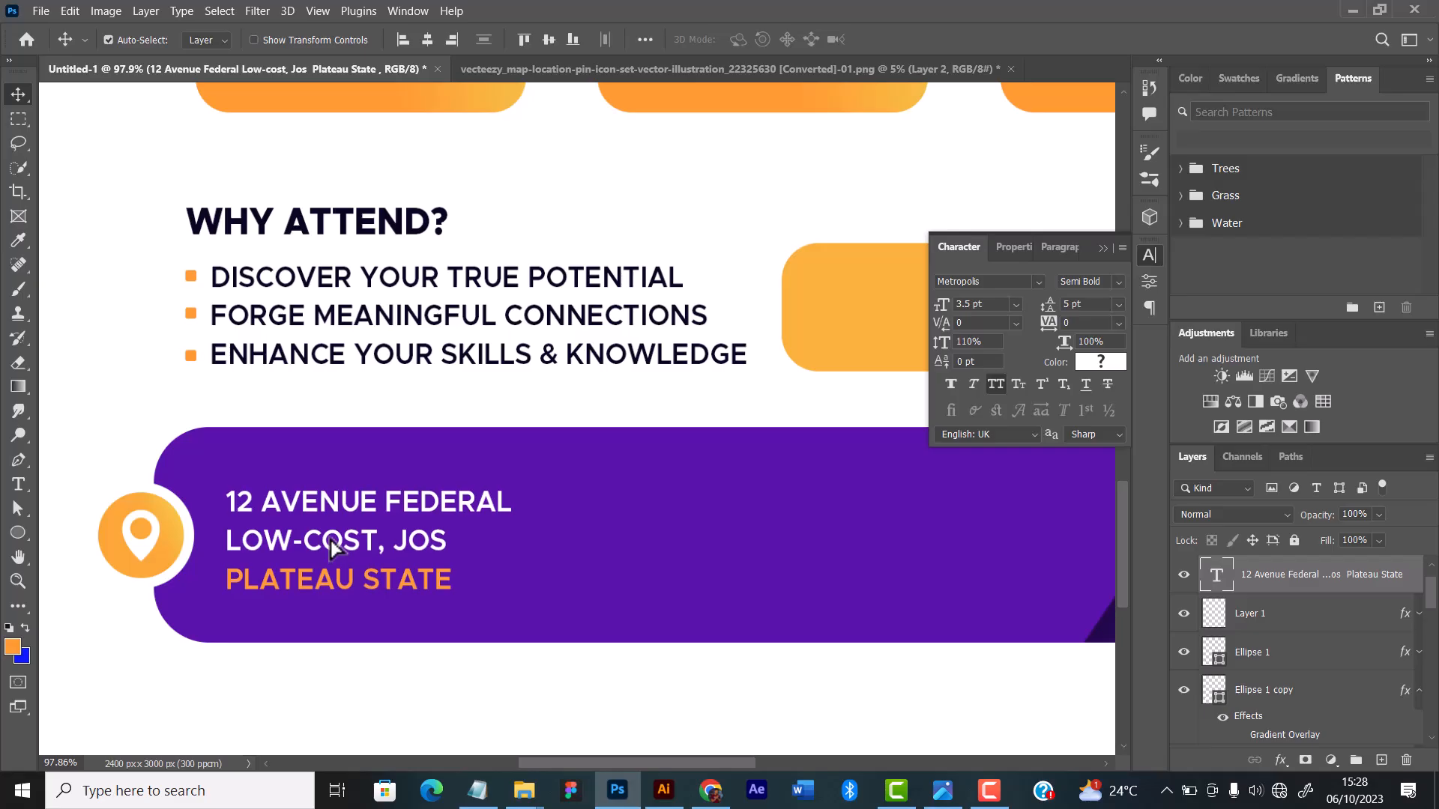
Step: Examine the whole flyer layout and how the address bar fits beneath the other sections
scroll(352, 524, down, 5)
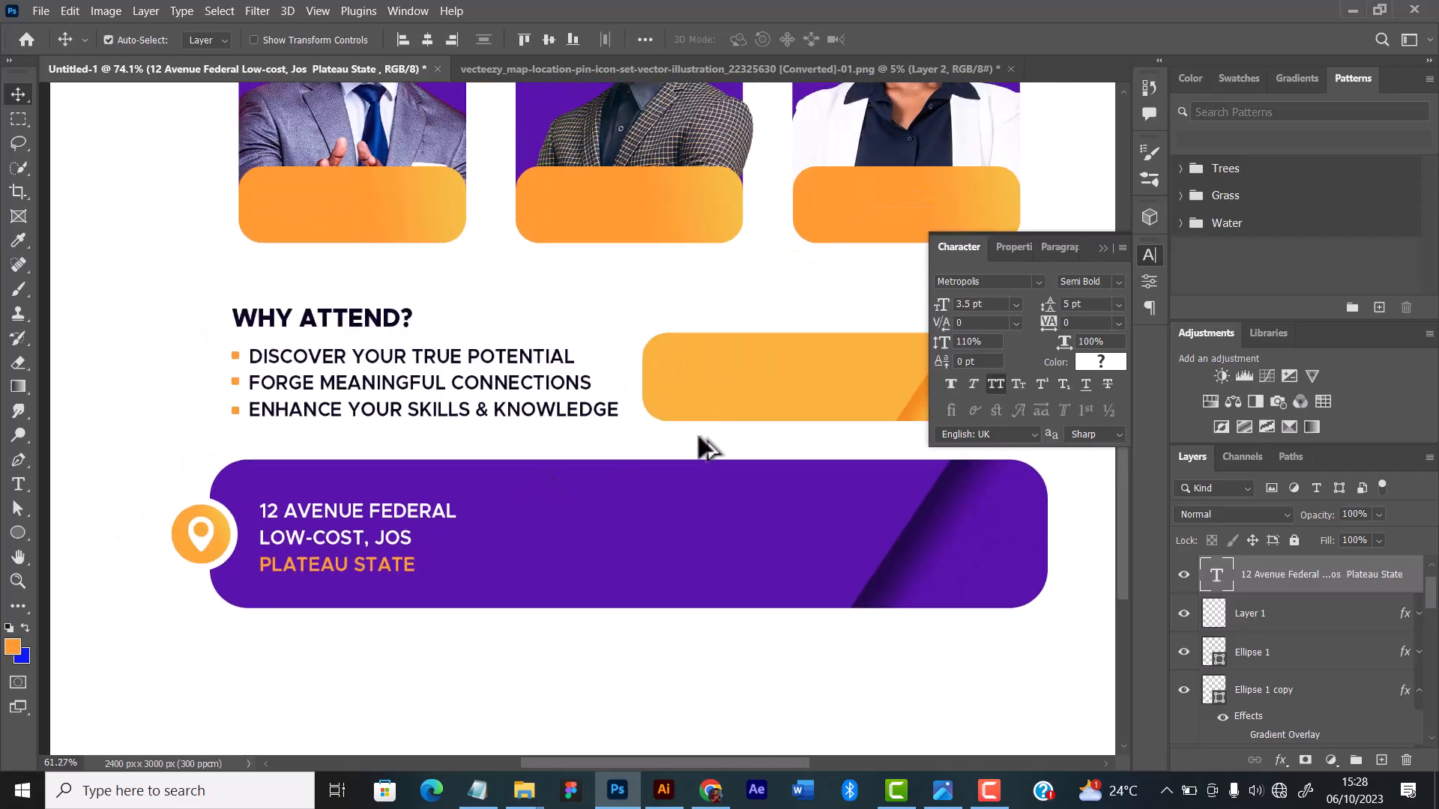
scroll(688, 471, up, 2)
scroll(674, 474, down, 4)
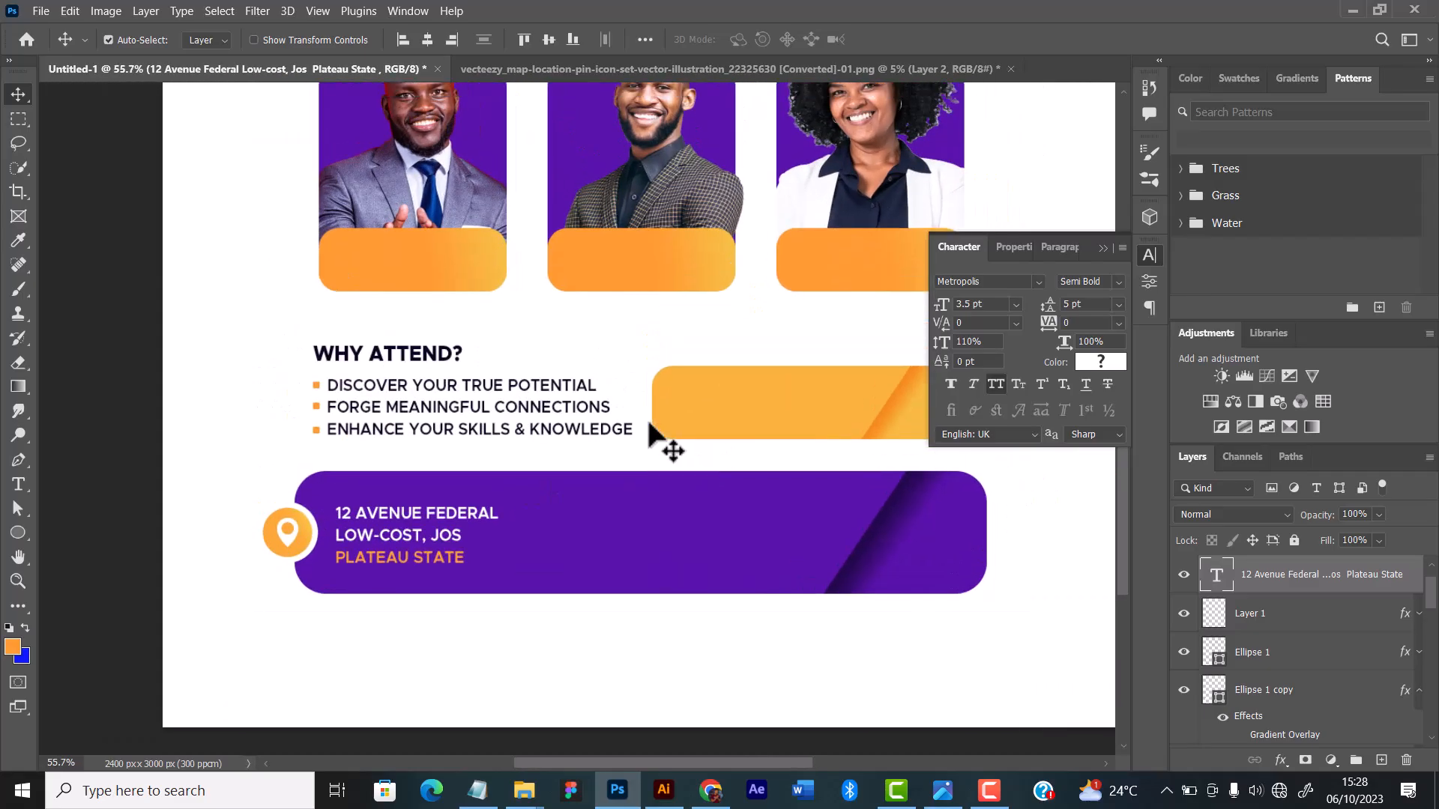
scroll(655, 414, down, 5)
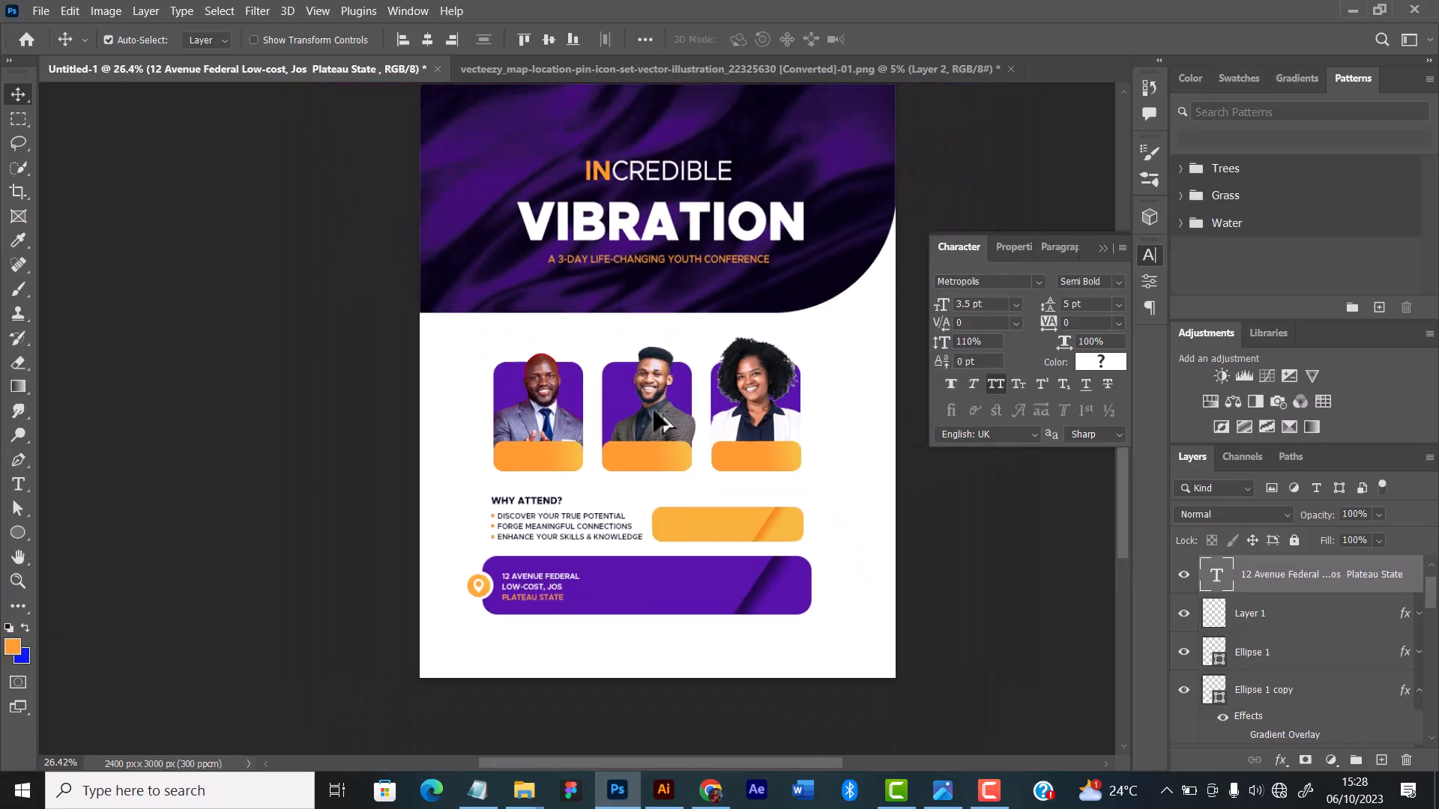
scroll(654, 412, up, 5)
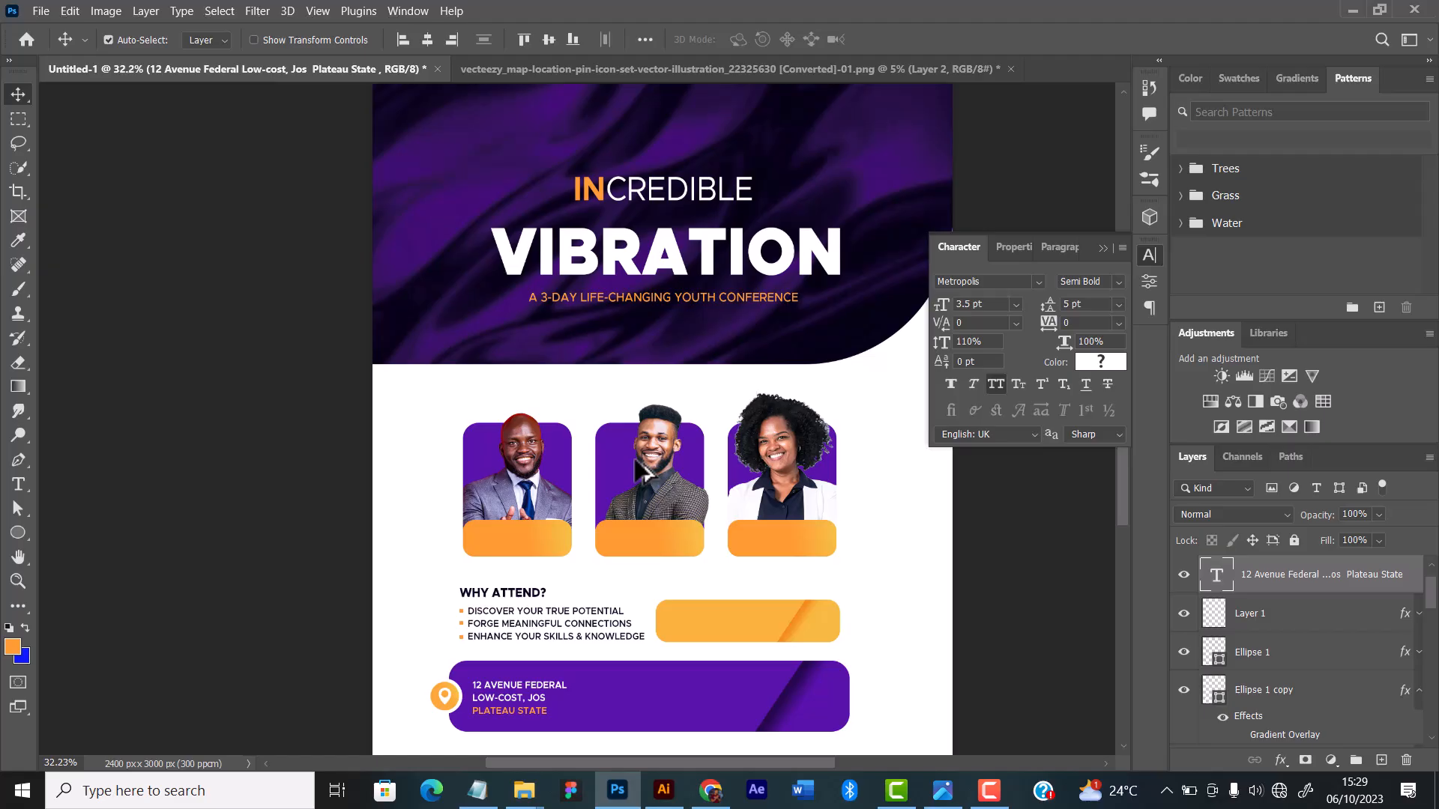
scroll(637, 471, down, 1)
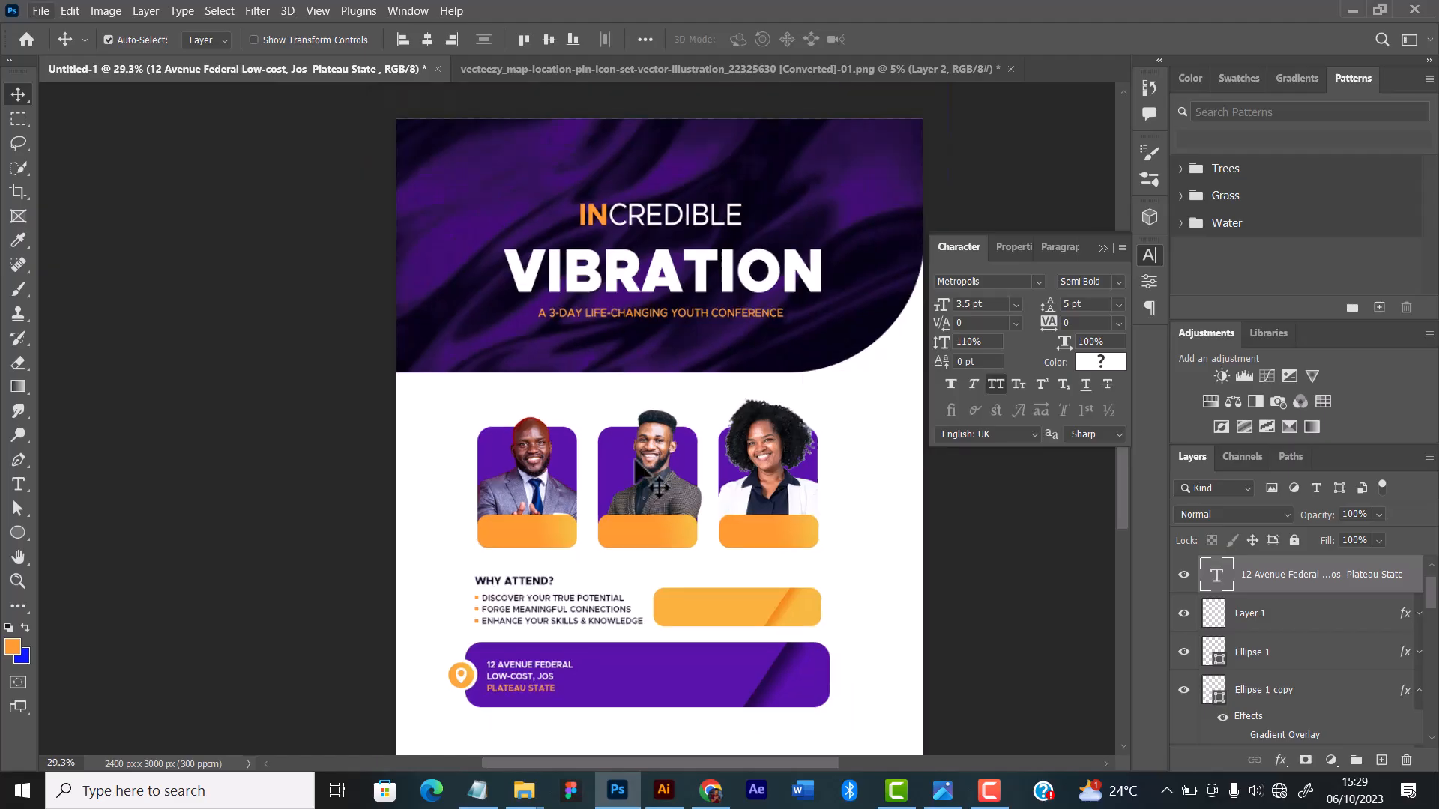
scroll(621, 697, up, 3)
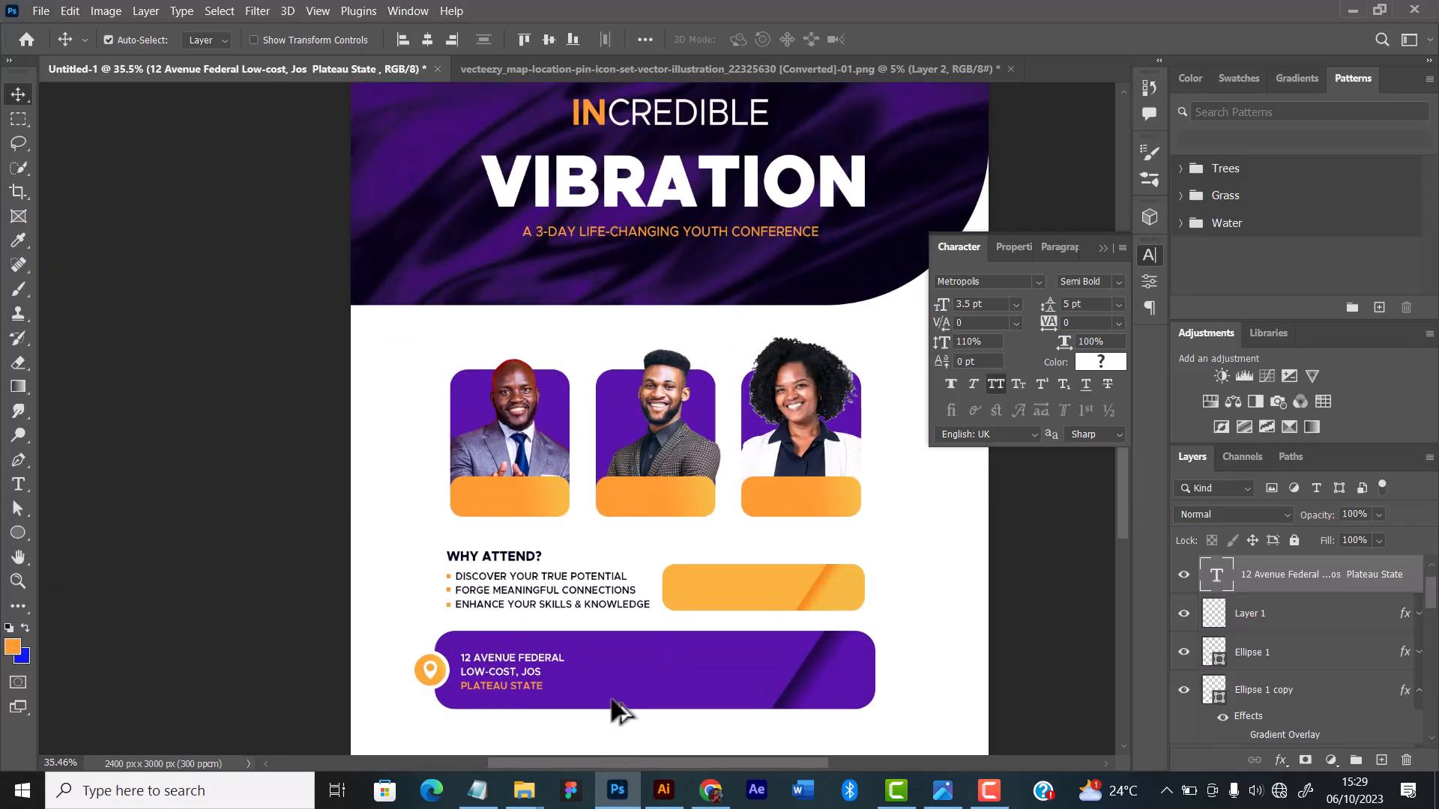
Step: Duplicate the address text block and place the copy beside the original, level with it on the purple bar
scroll(546, 682, up, 2)
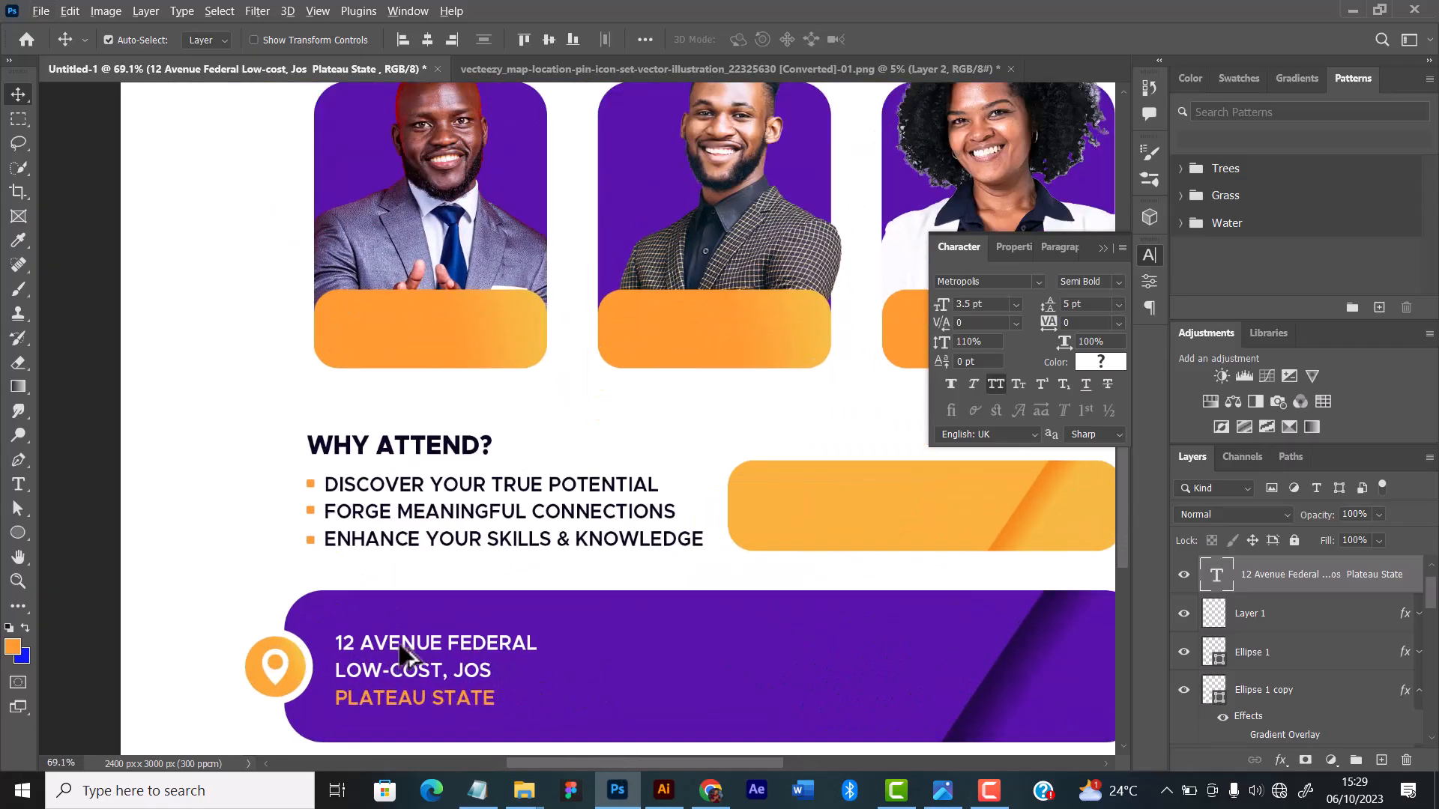
drag(399, 649, 700, 653)
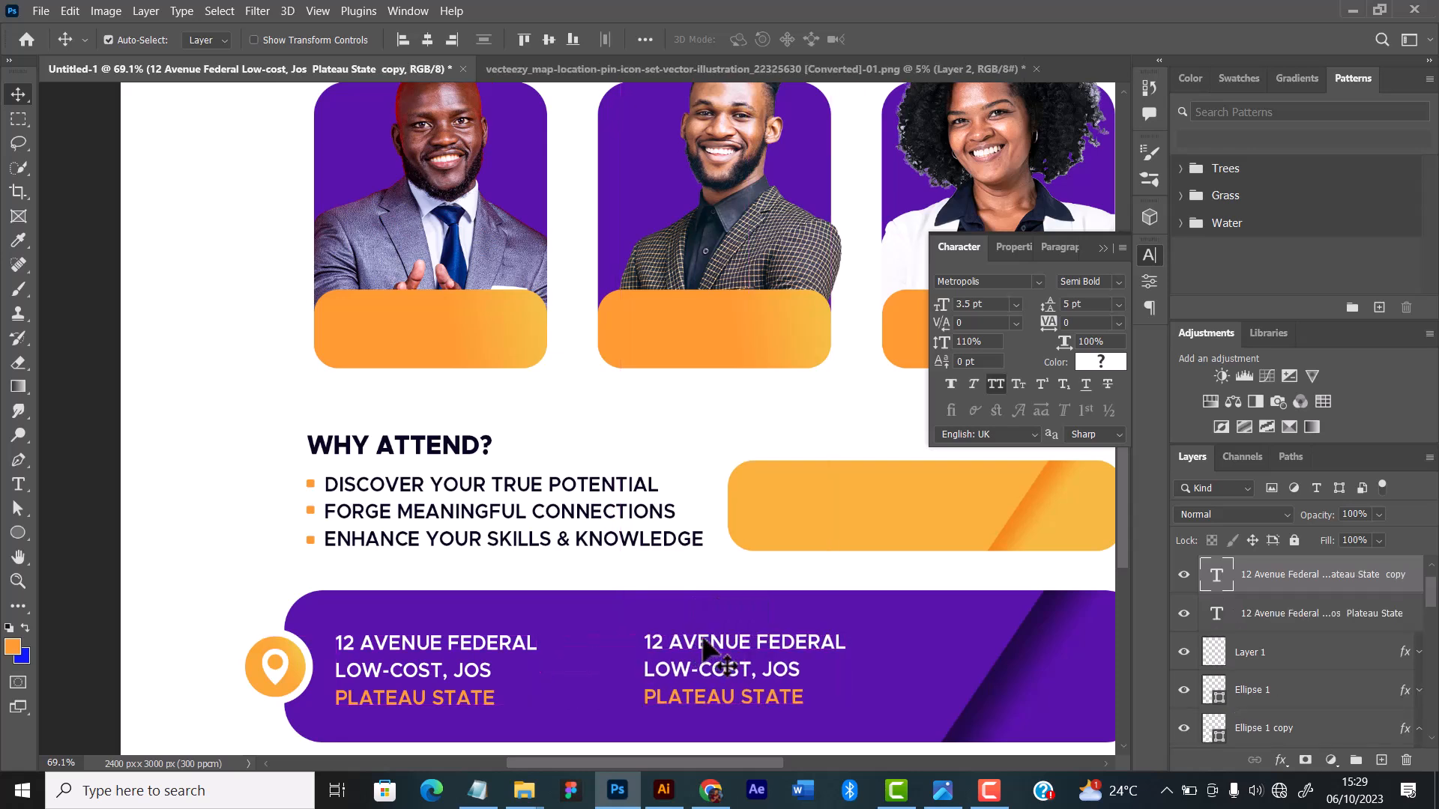
key(alt)
drag(865, 626, 655, 582)
click(1102, 249)
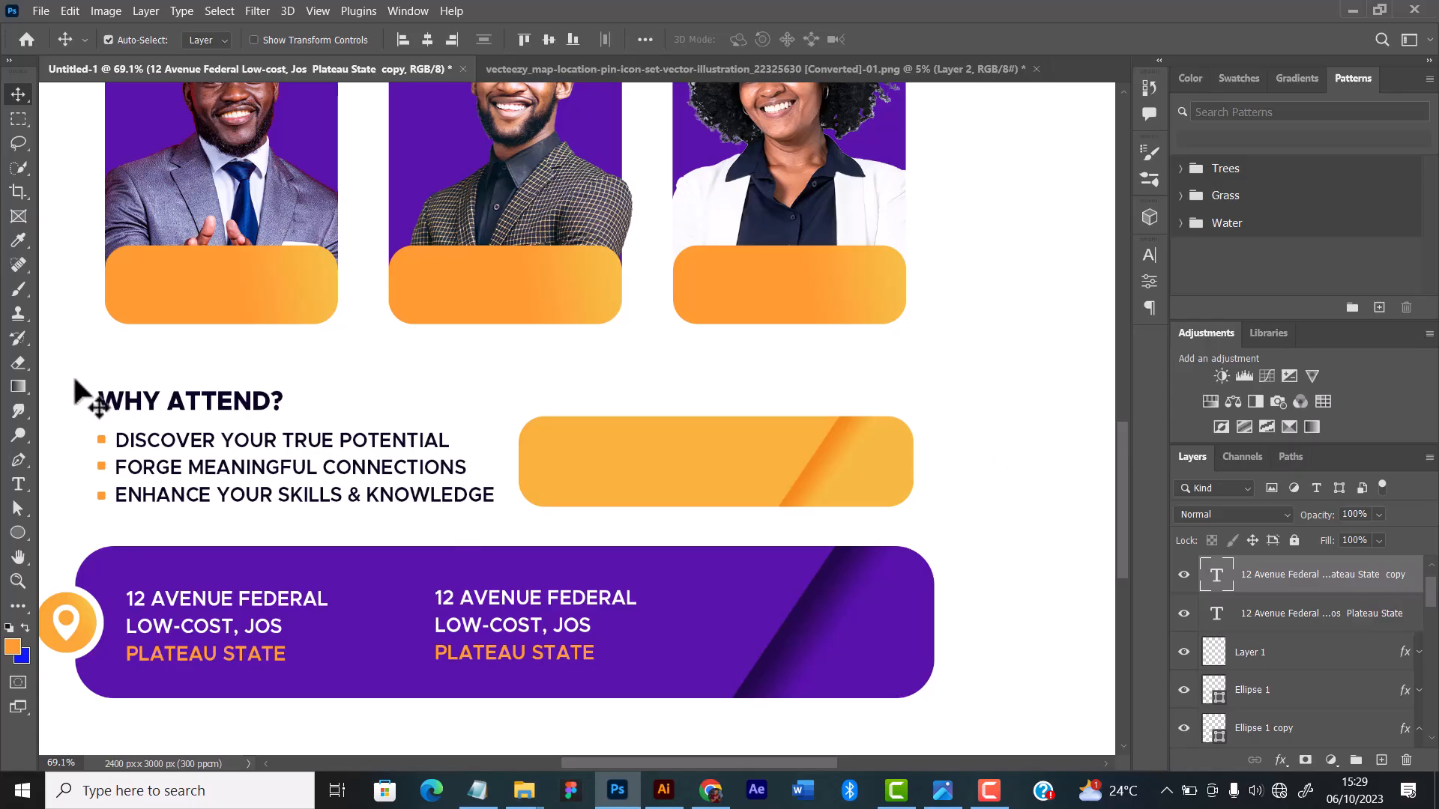
Step: Replace the copied address text with "OCTOBER, 19TH" on the first line and "2023" on the second
click(19, 485)
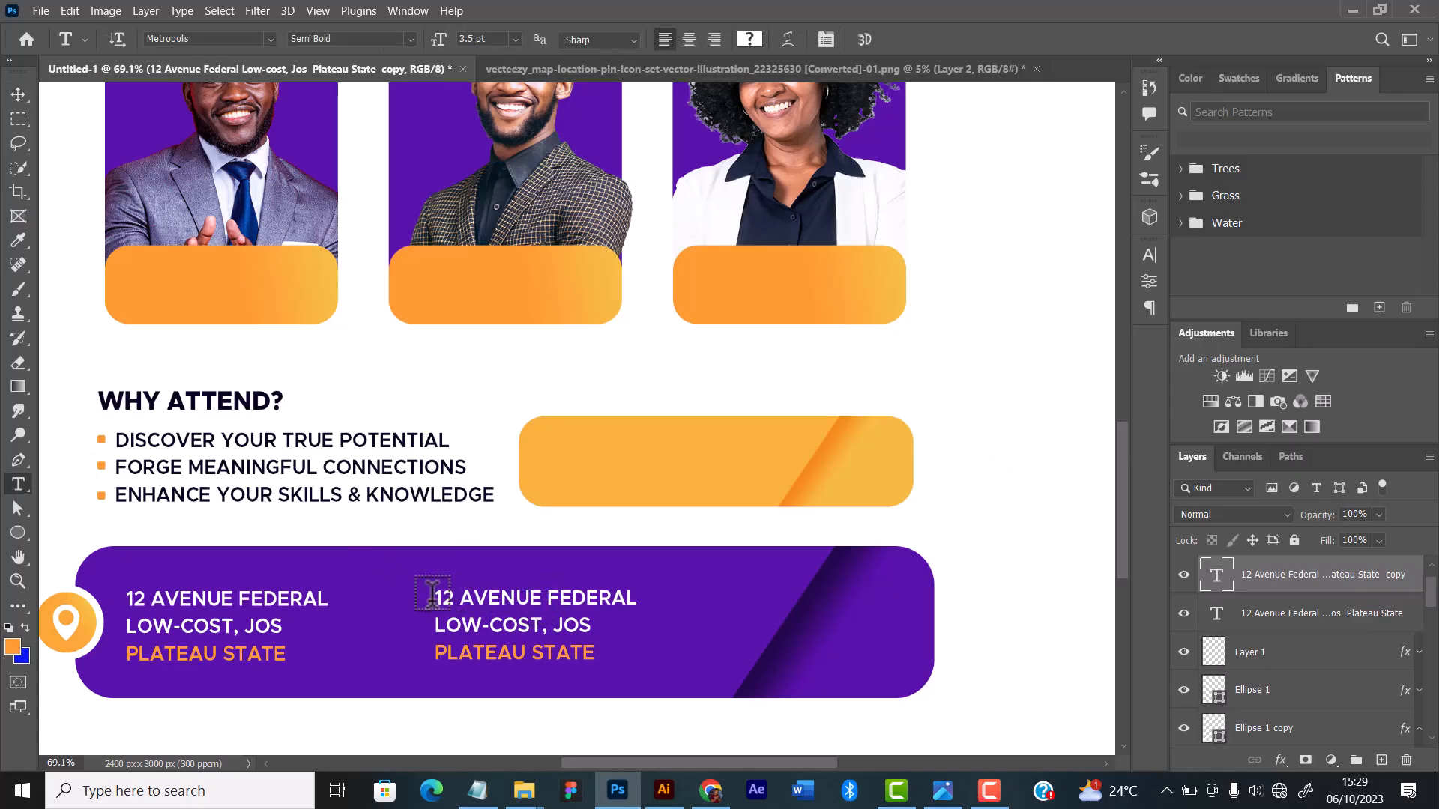
drag(437, 593, 611, 622)
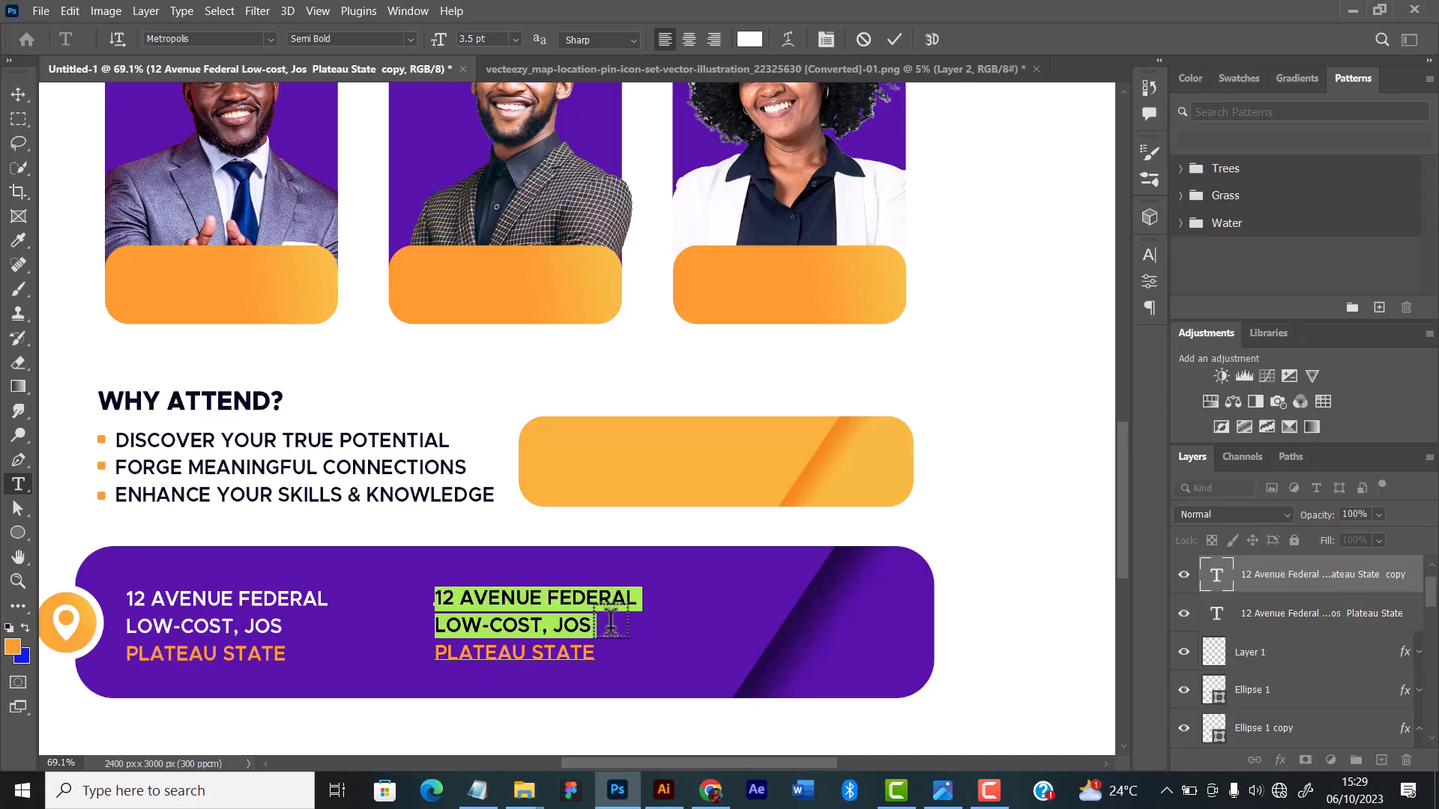
text(OCTOBER, 1)
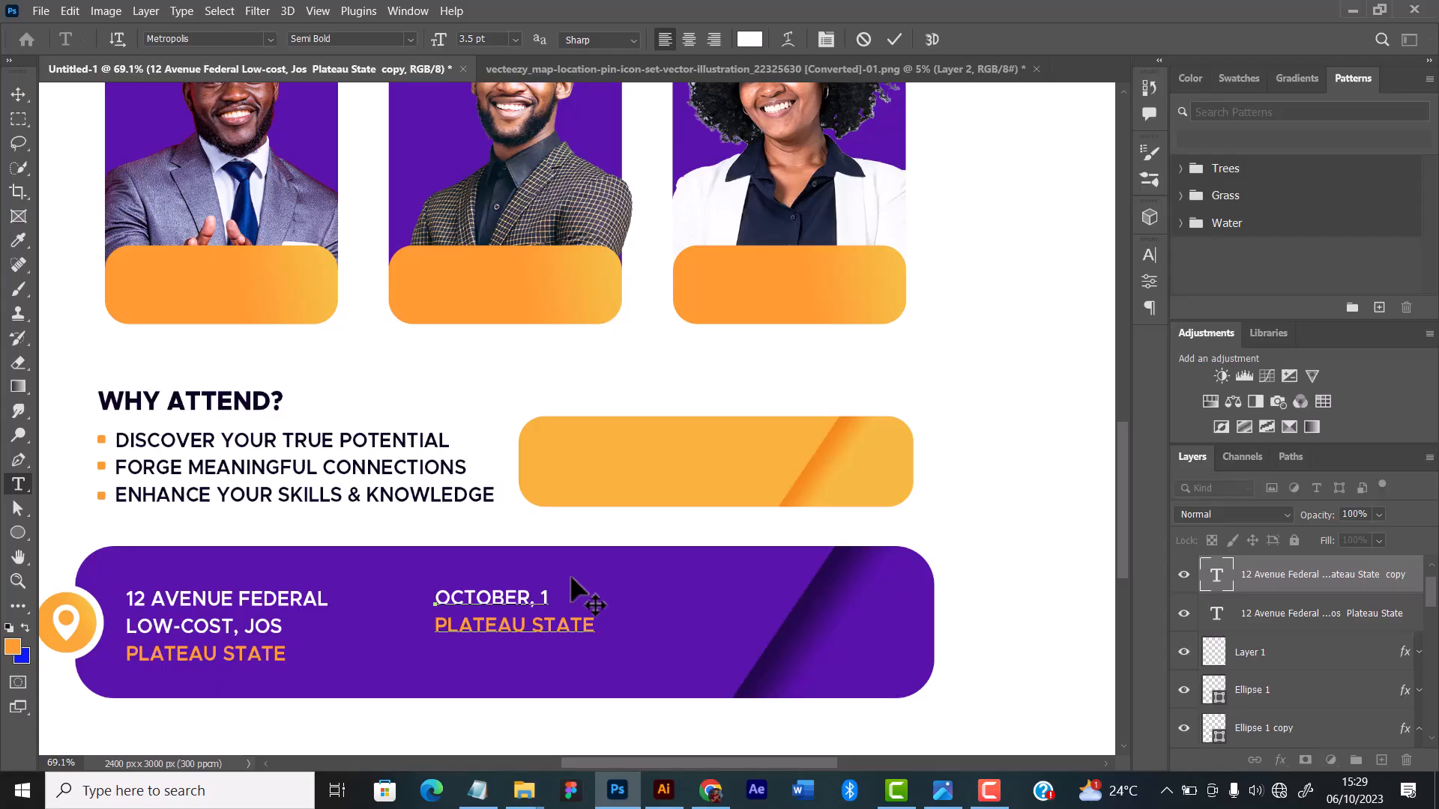
text(9TH)
key(Return)
text(2023)
drag(489, 627, 619, 699)
key(BackSpace)
click(18, 94)
scroll(490, 378, down, 2)
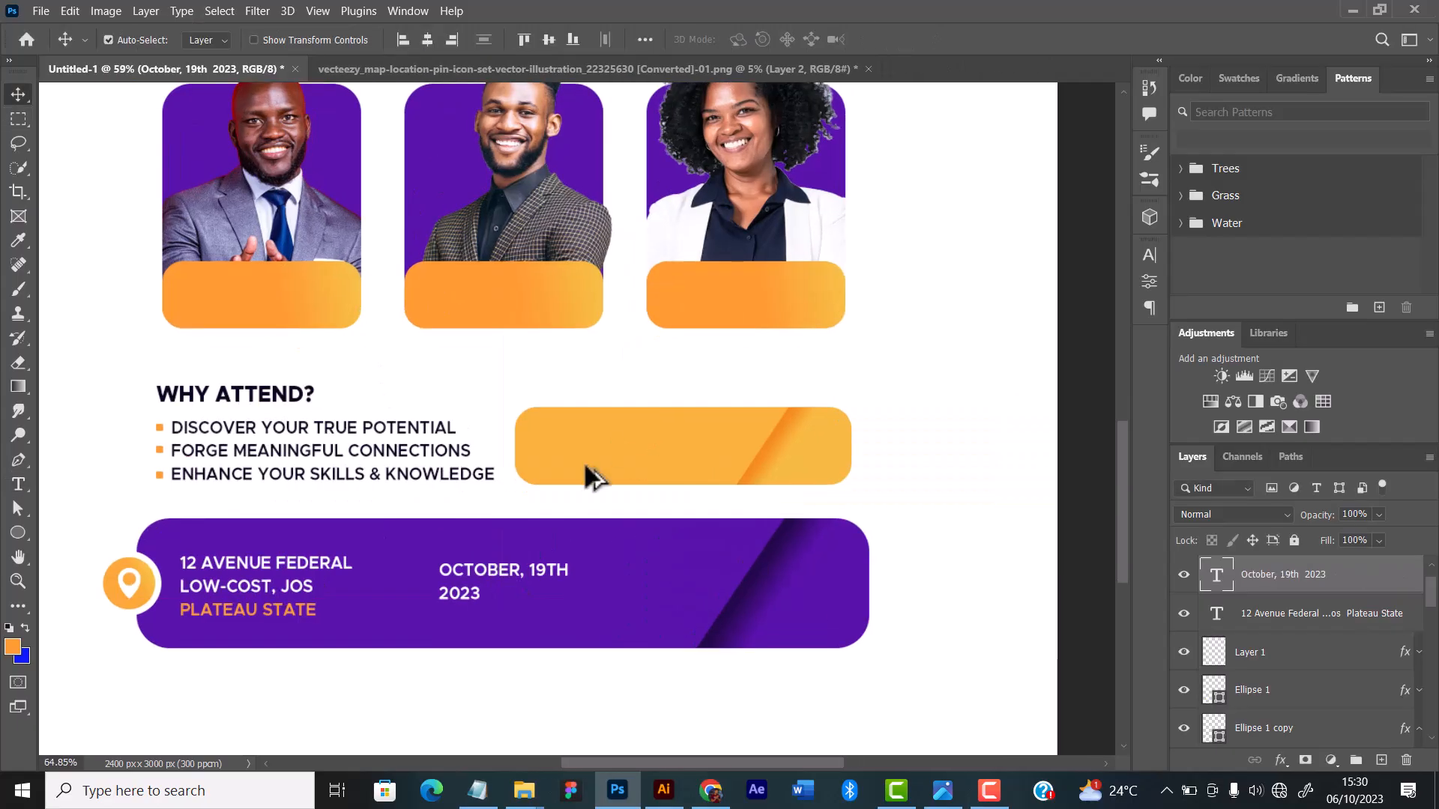
Step: Break the date text before "19TH" so that the day sits on its own line
scroll(583, 460, up, 2)
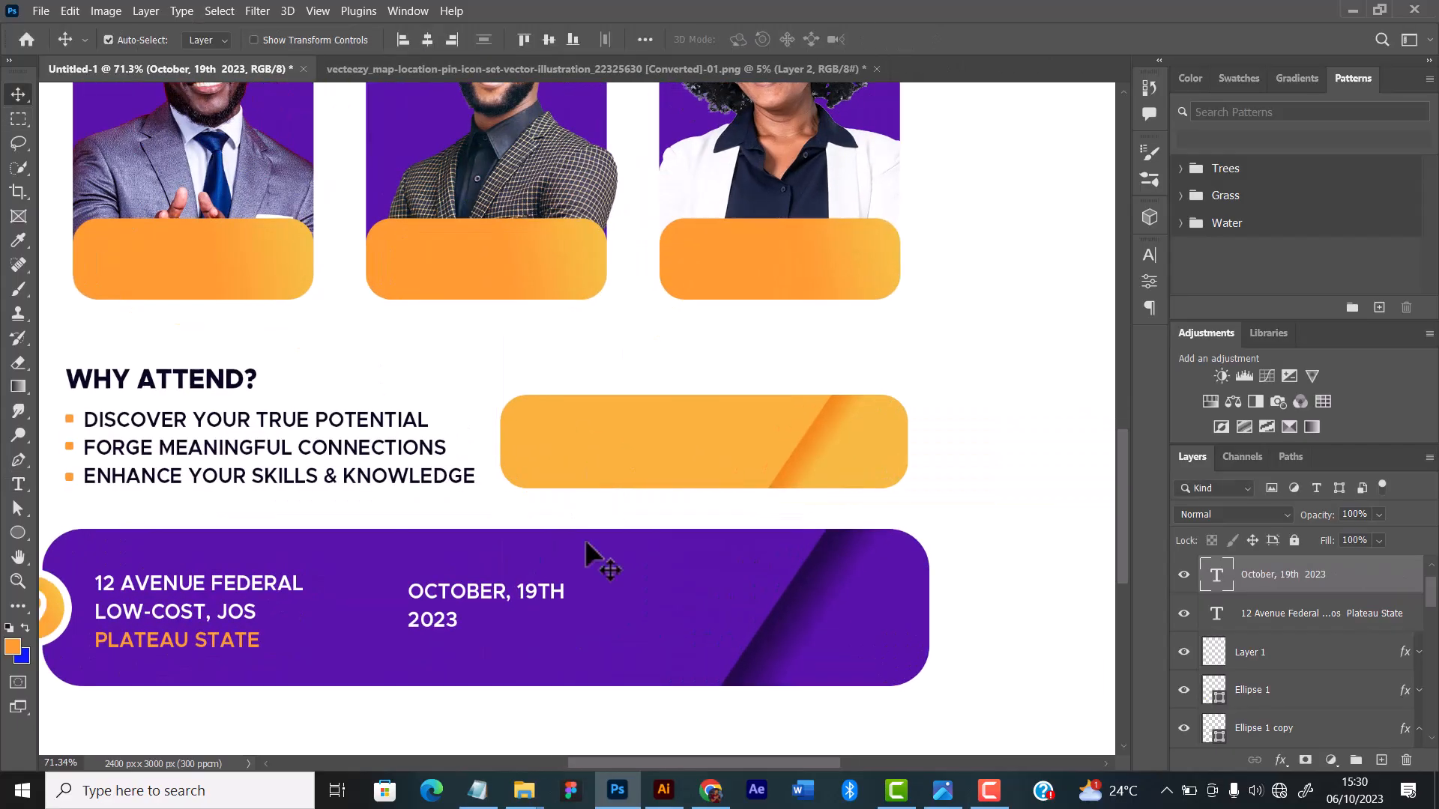
click(20, 487)
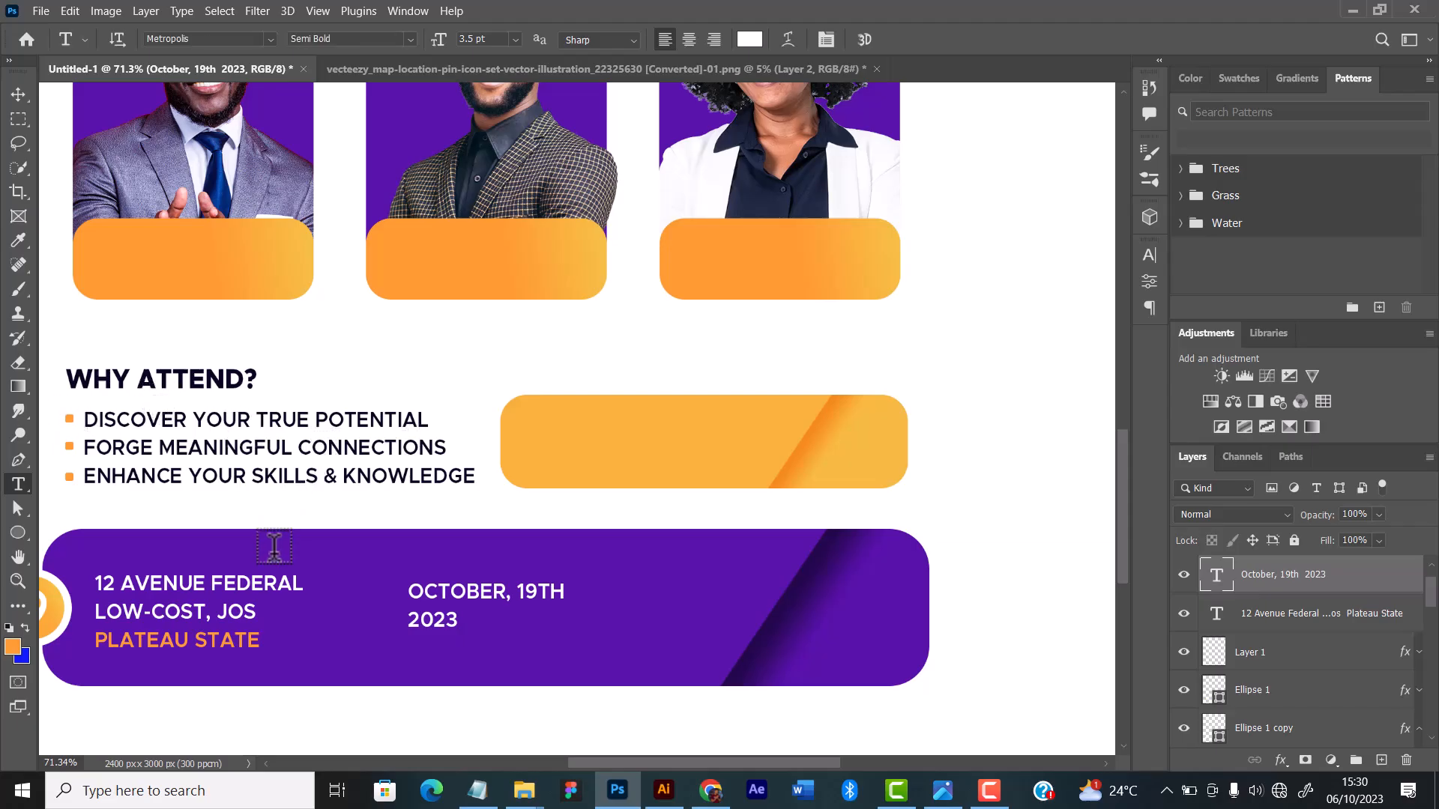
click(520, 589)
key(Return)
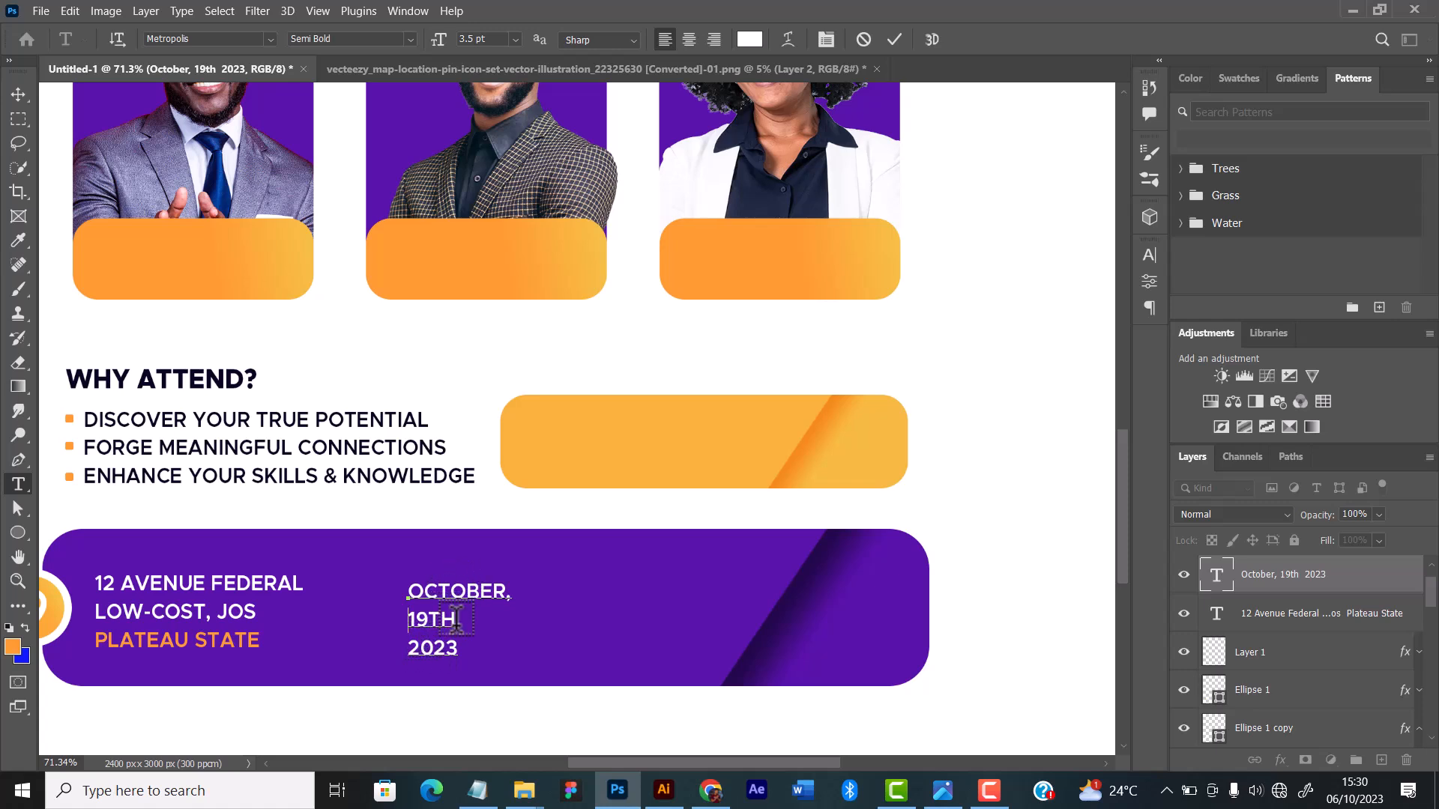
Step: Set the font size of the "19TH" line to 8 pt
drag(457, 619, 406, 619)
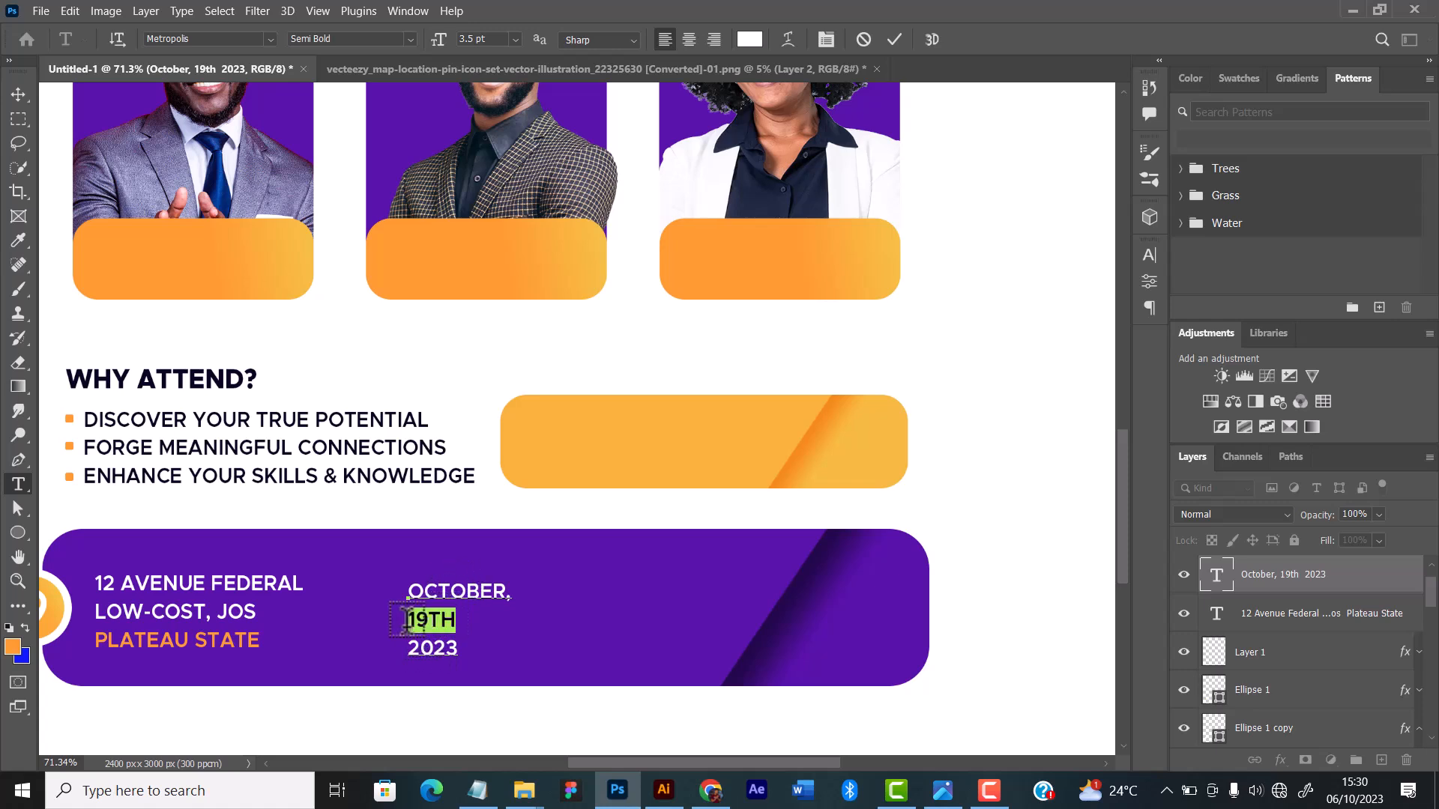
click(1148, 254)
click(1017, 304)
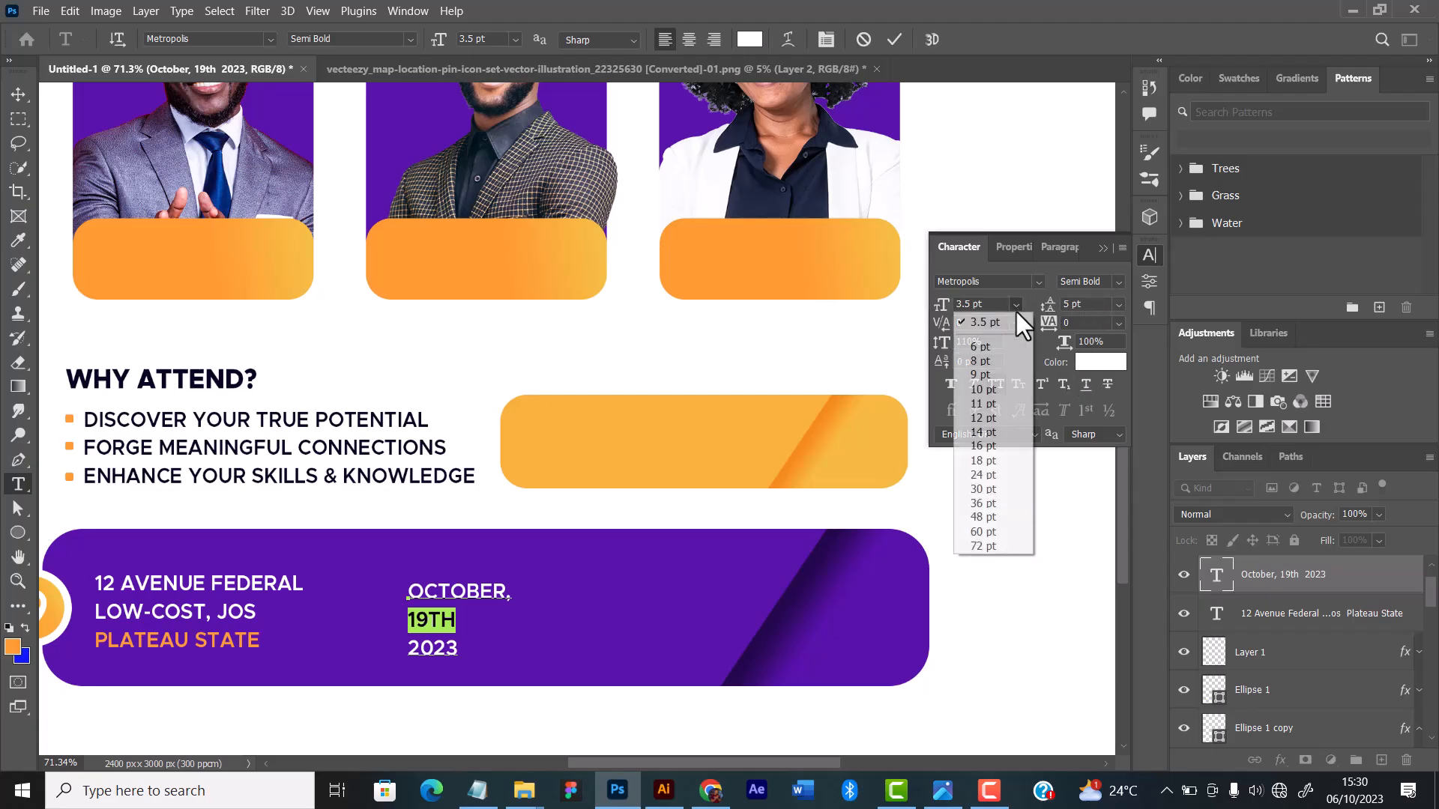
click(990, 353)
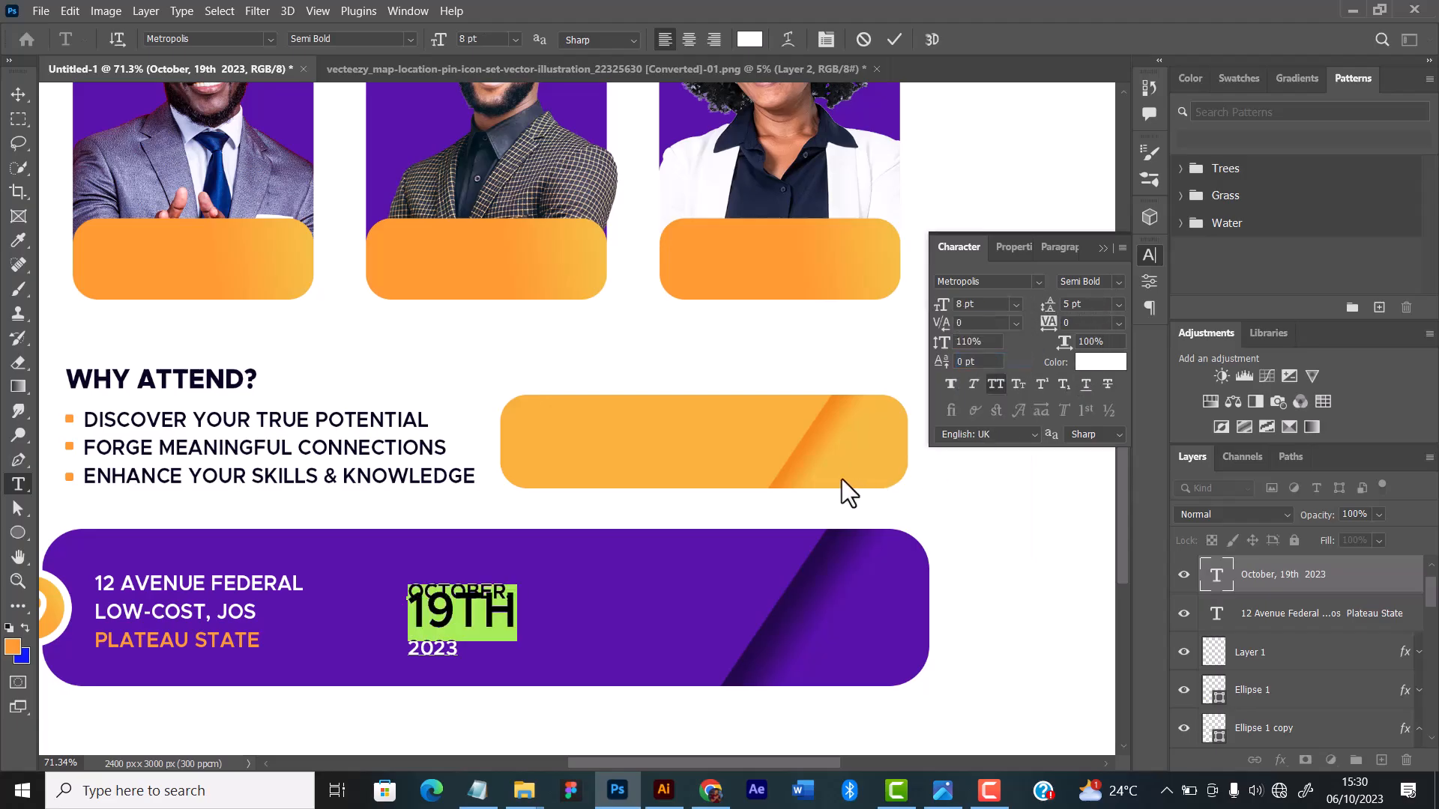
click(894, 38)
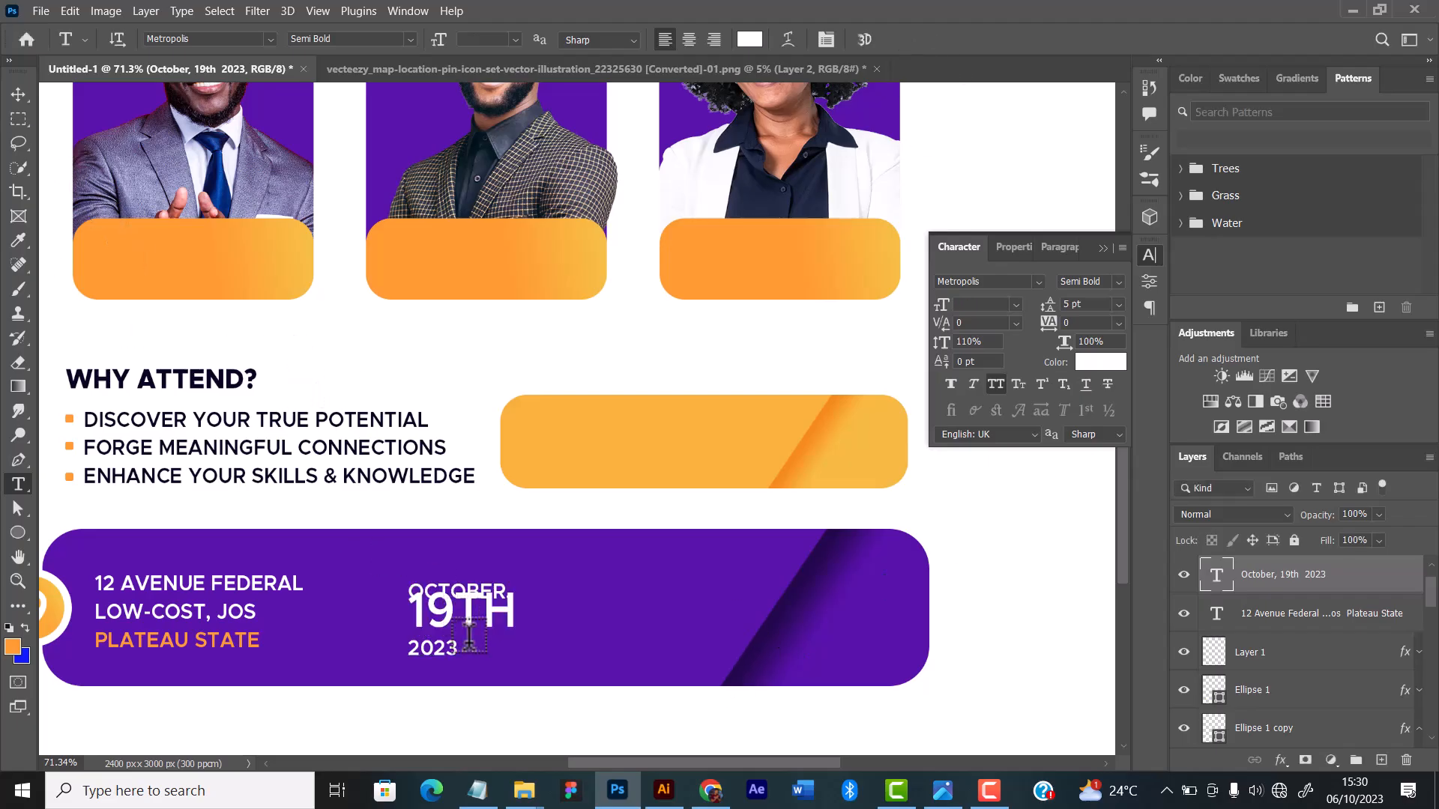
Step: Set the font size of the "2023" line to 6 pt
drag(457, 645, 310, 674)
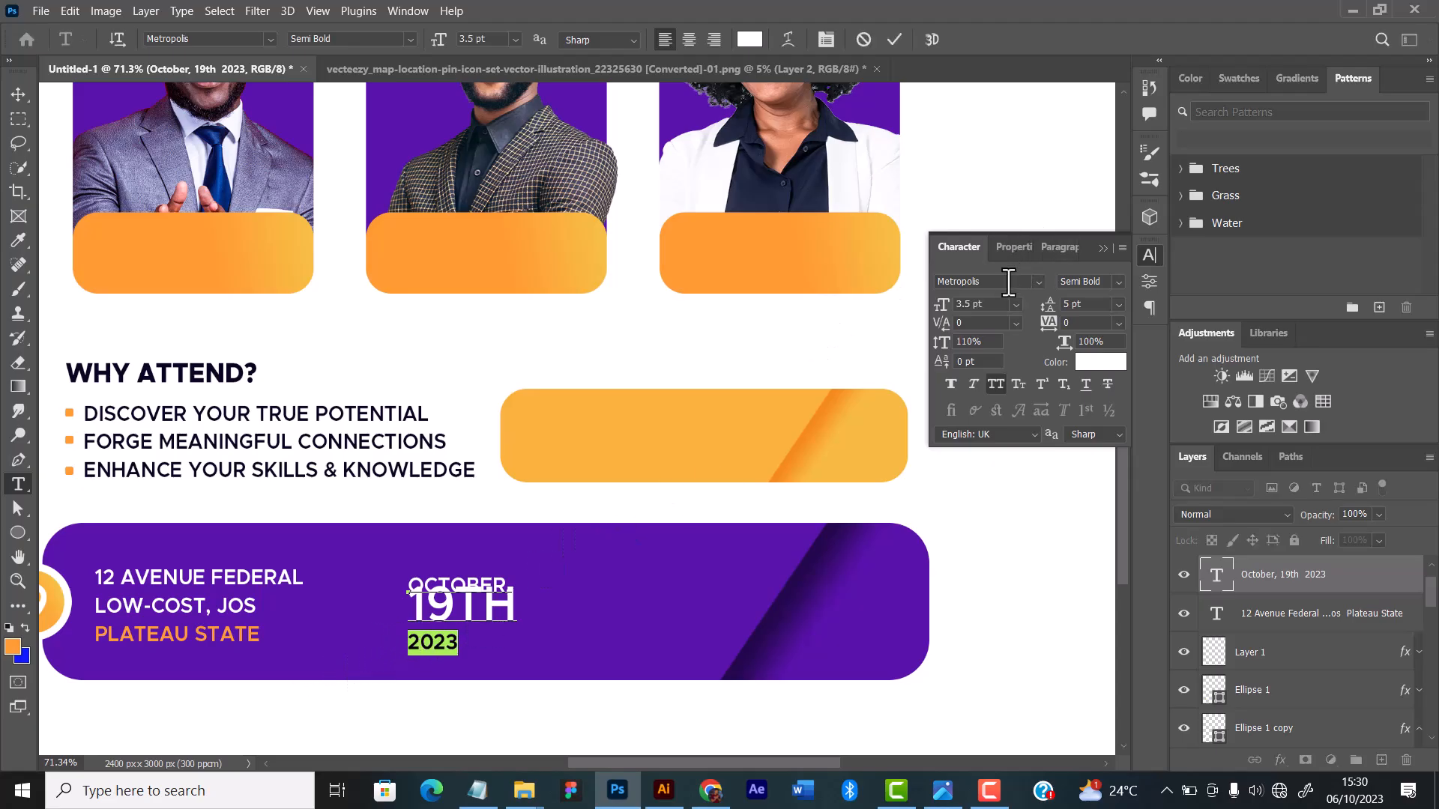
click(1016, 304)
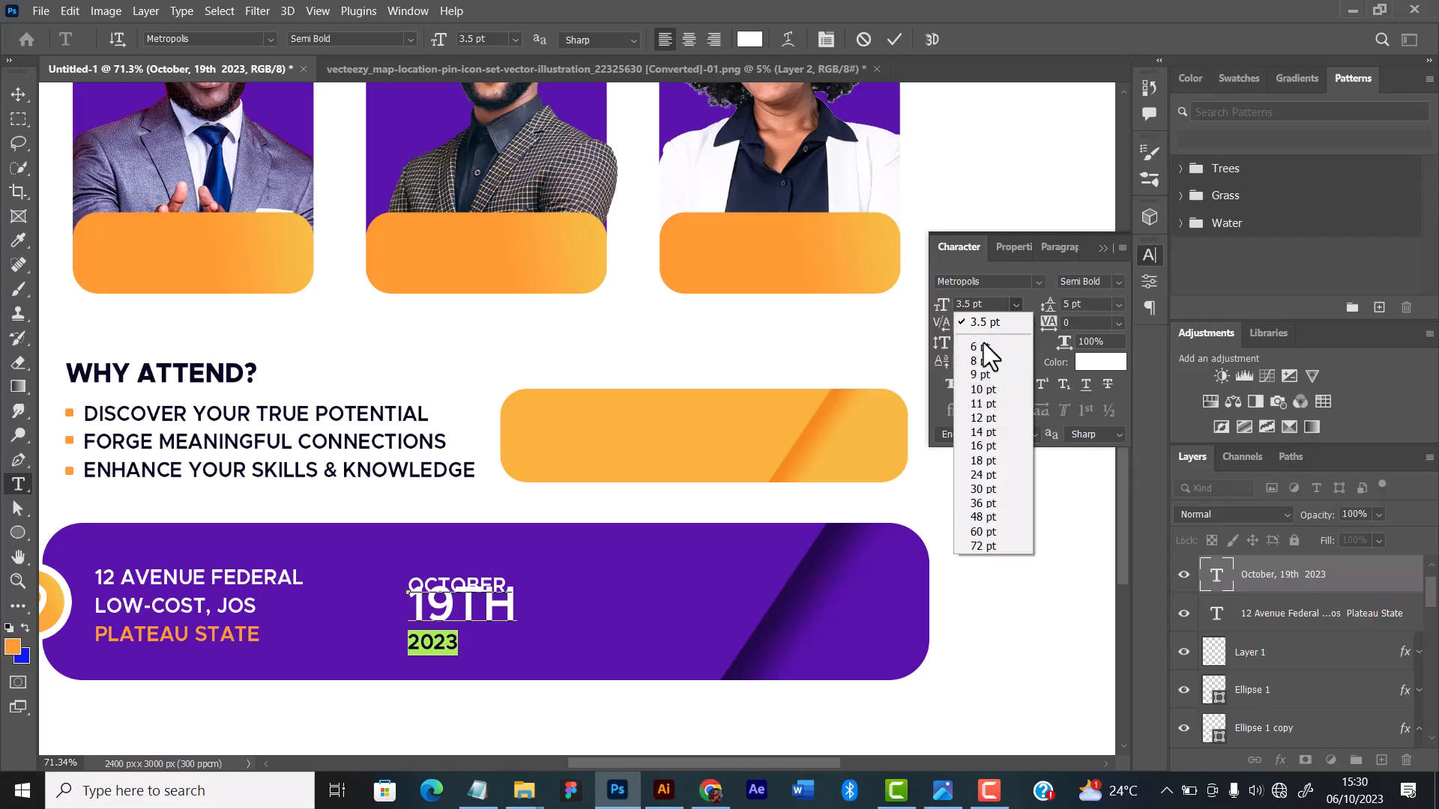
click(984, 347)
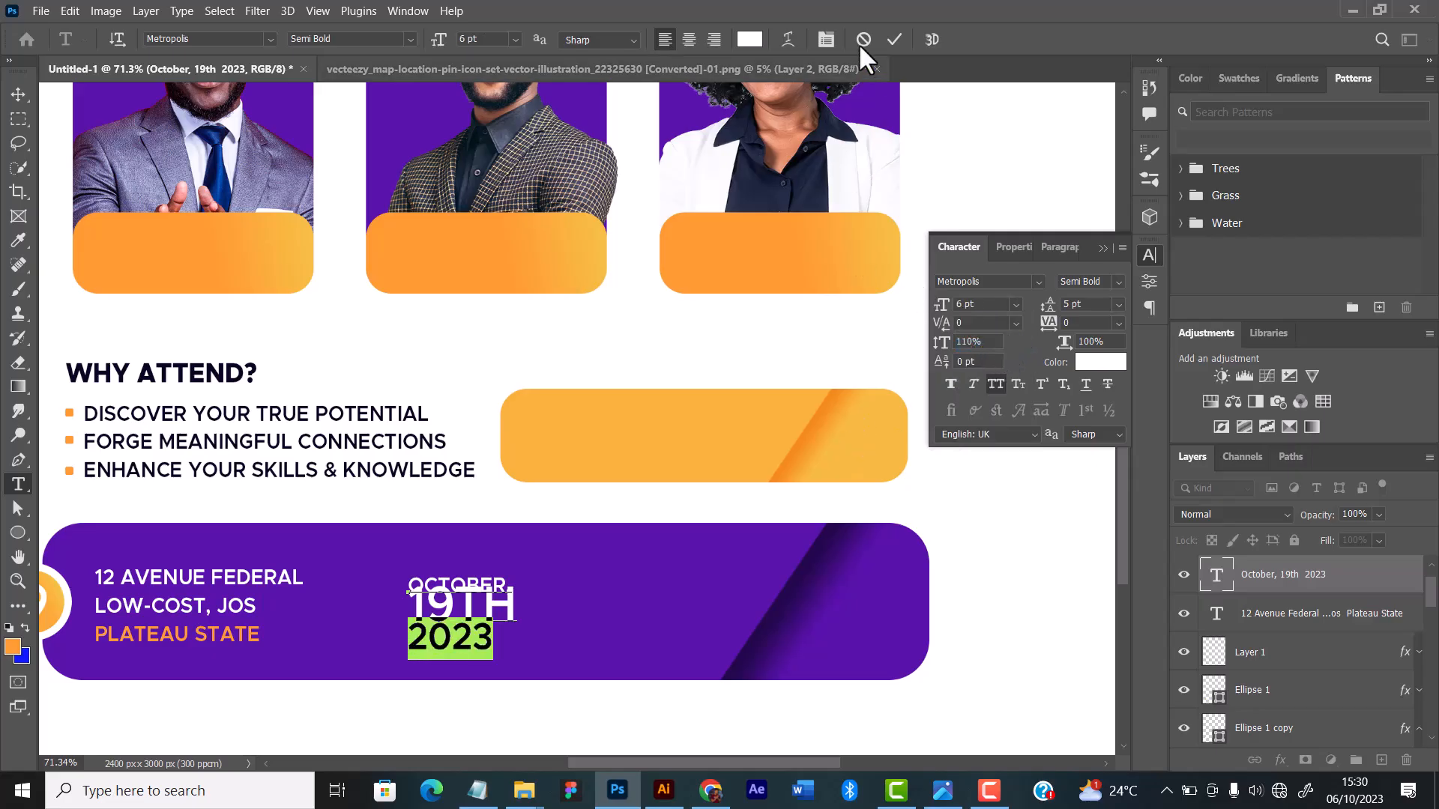
click(894, 38)
Step: Set the font size of the "OCTOBER," line to 3 pt
scroll(404, 632, up, 2)
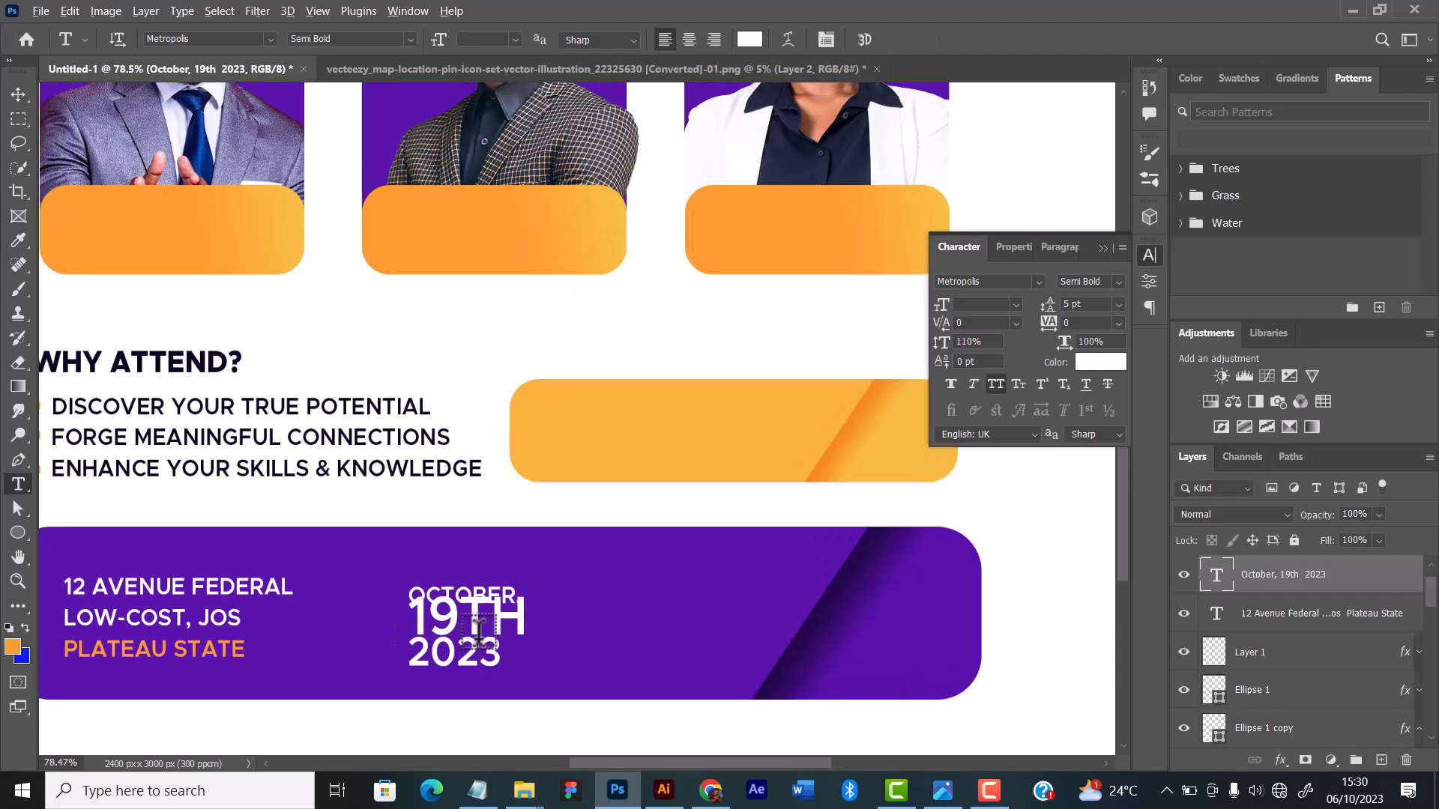
drag(402, 588, 534, 592)
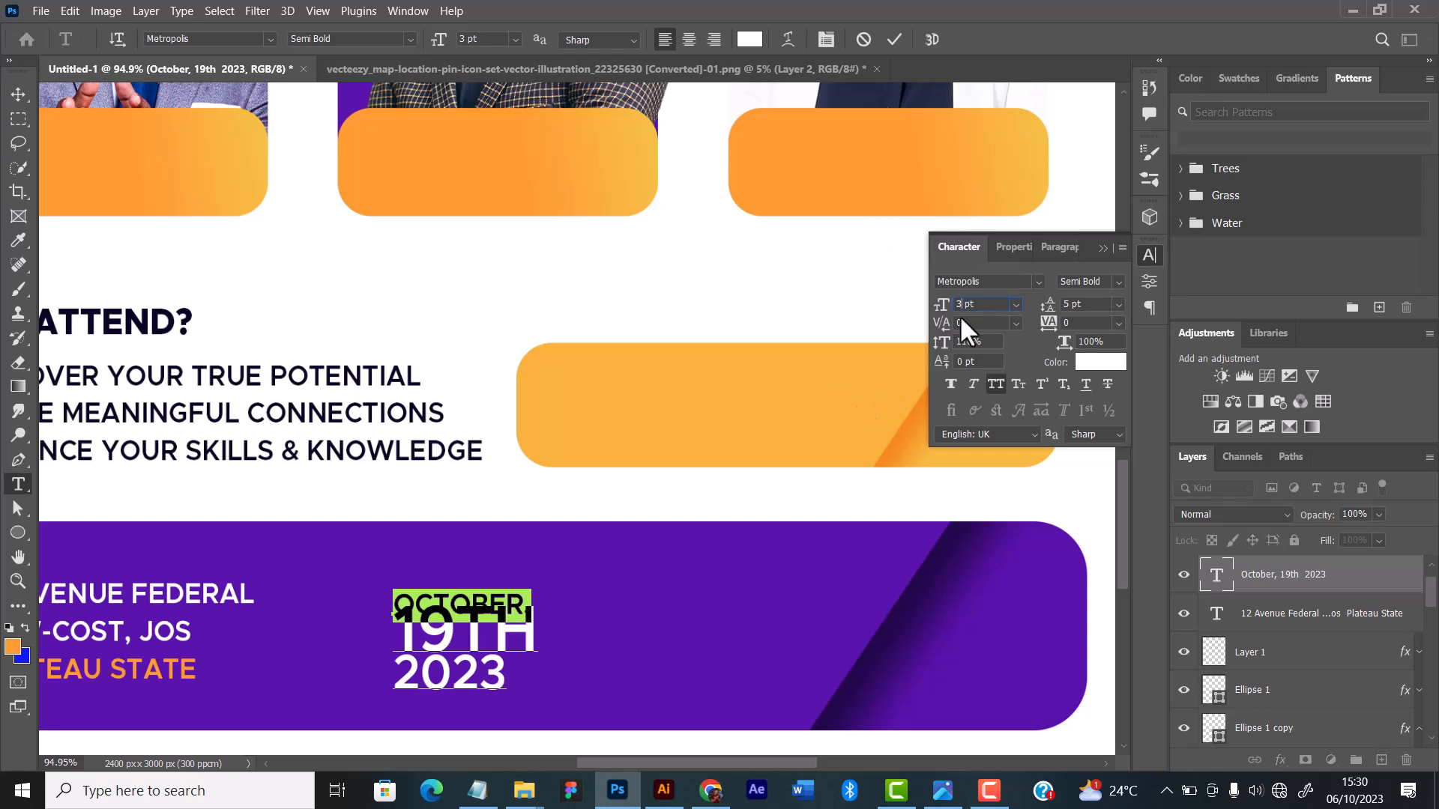
key(BackSpace)
key(Return)
click(893, 41)
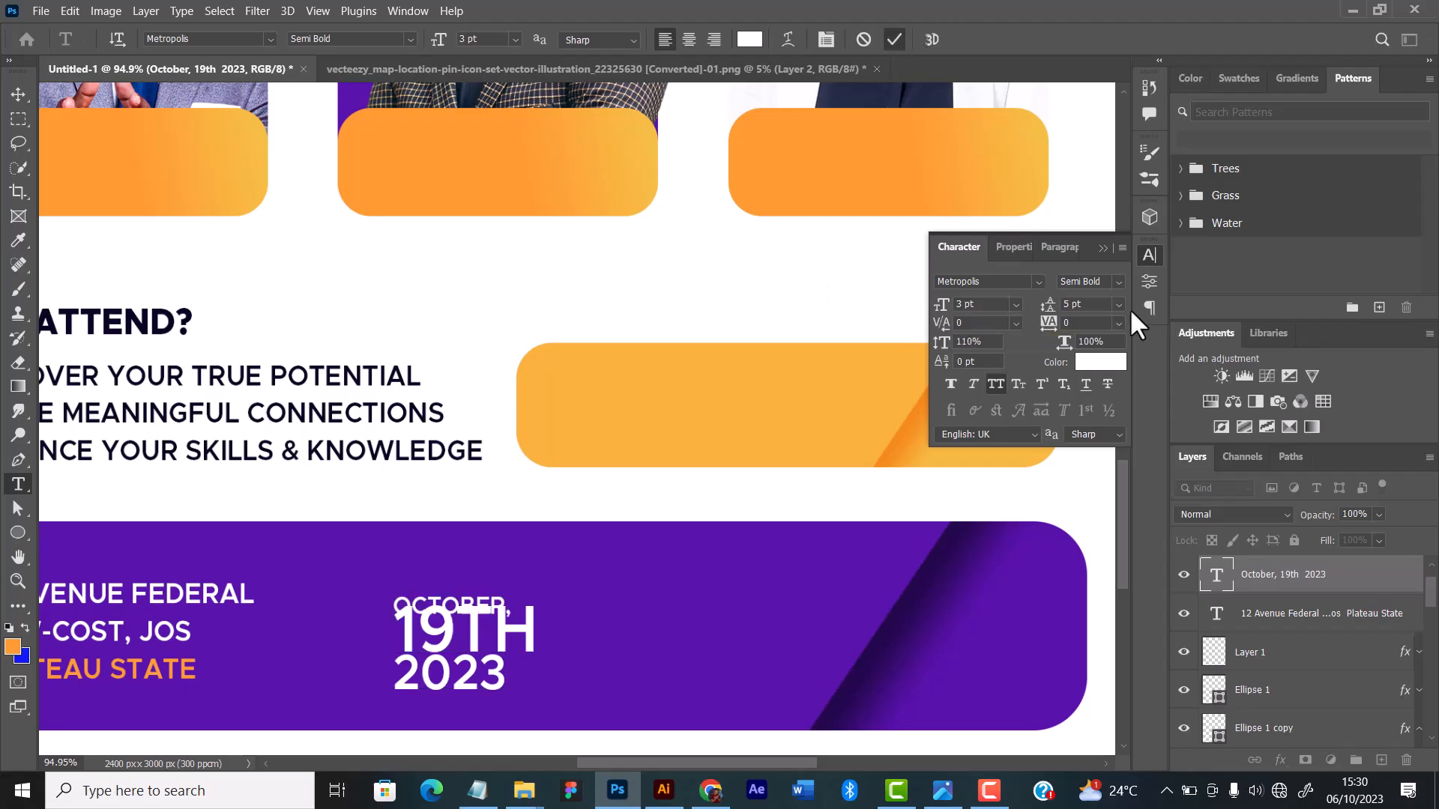
Step: Set the date text's leading to Auto and move the block up so that all three lines fit on the purple bar
click(1119, 304)
click(1093, 329)
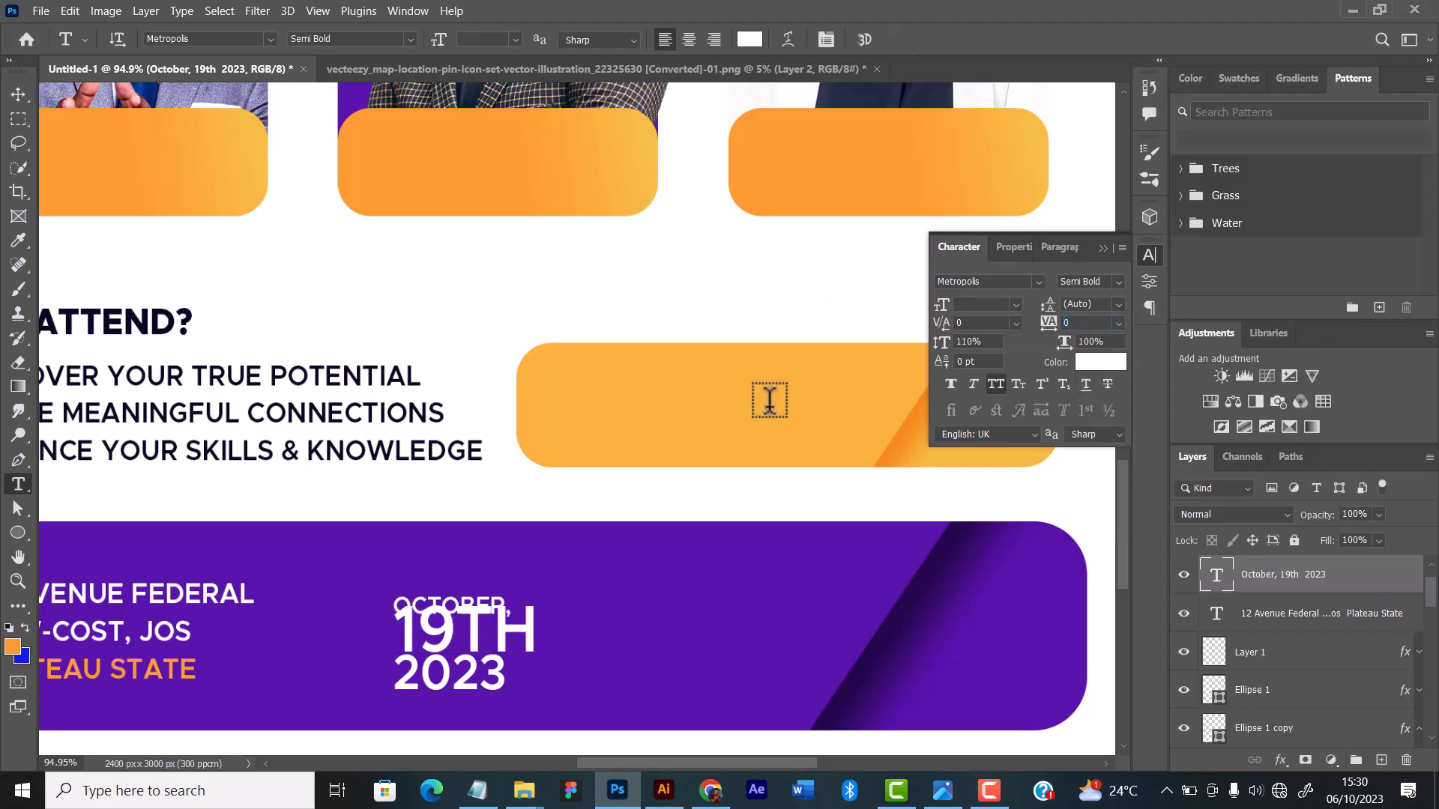
scroll(487, 487, down, 1)
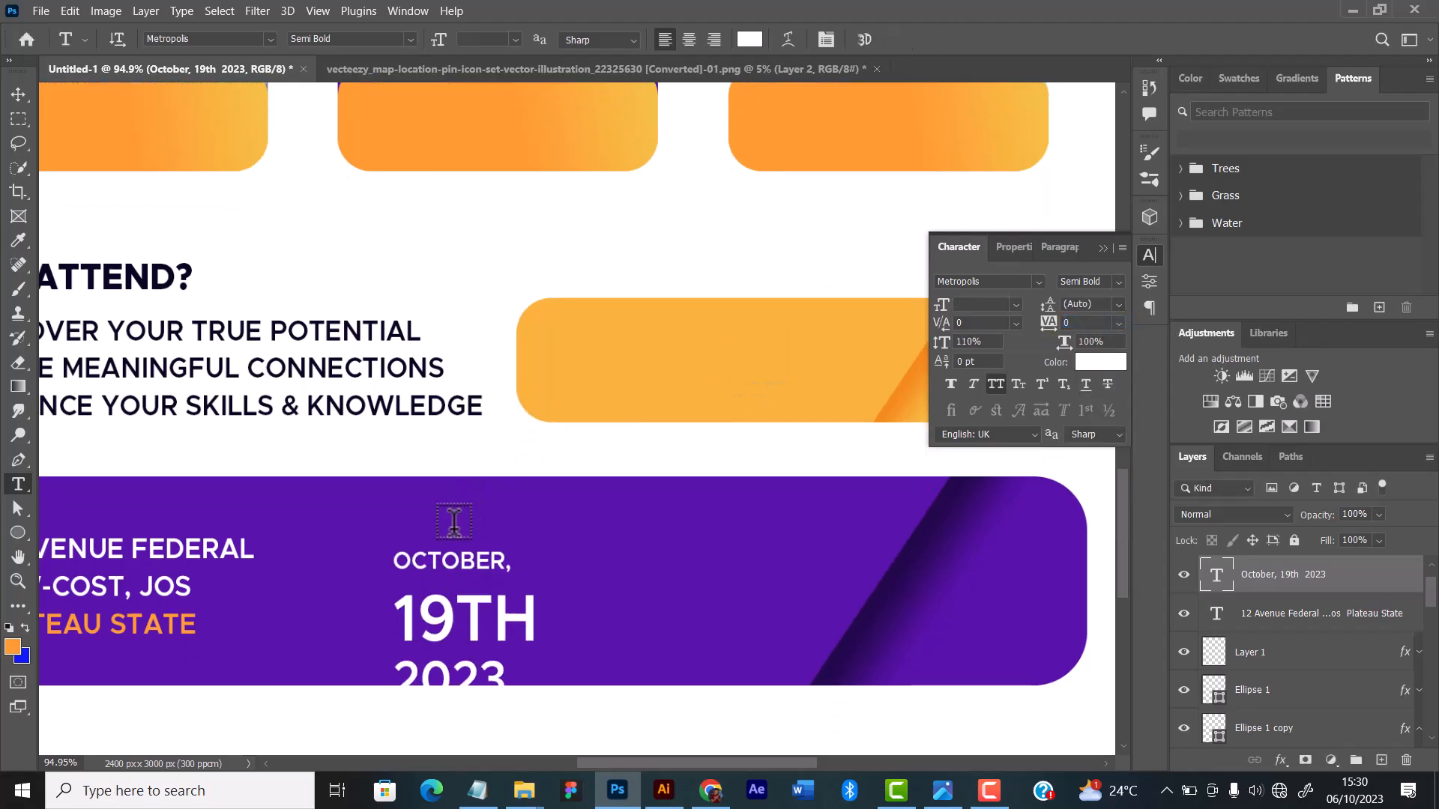
click(19, 94)
drag(500, 630, 530, 595)
scroll(524, 596, up, 1)
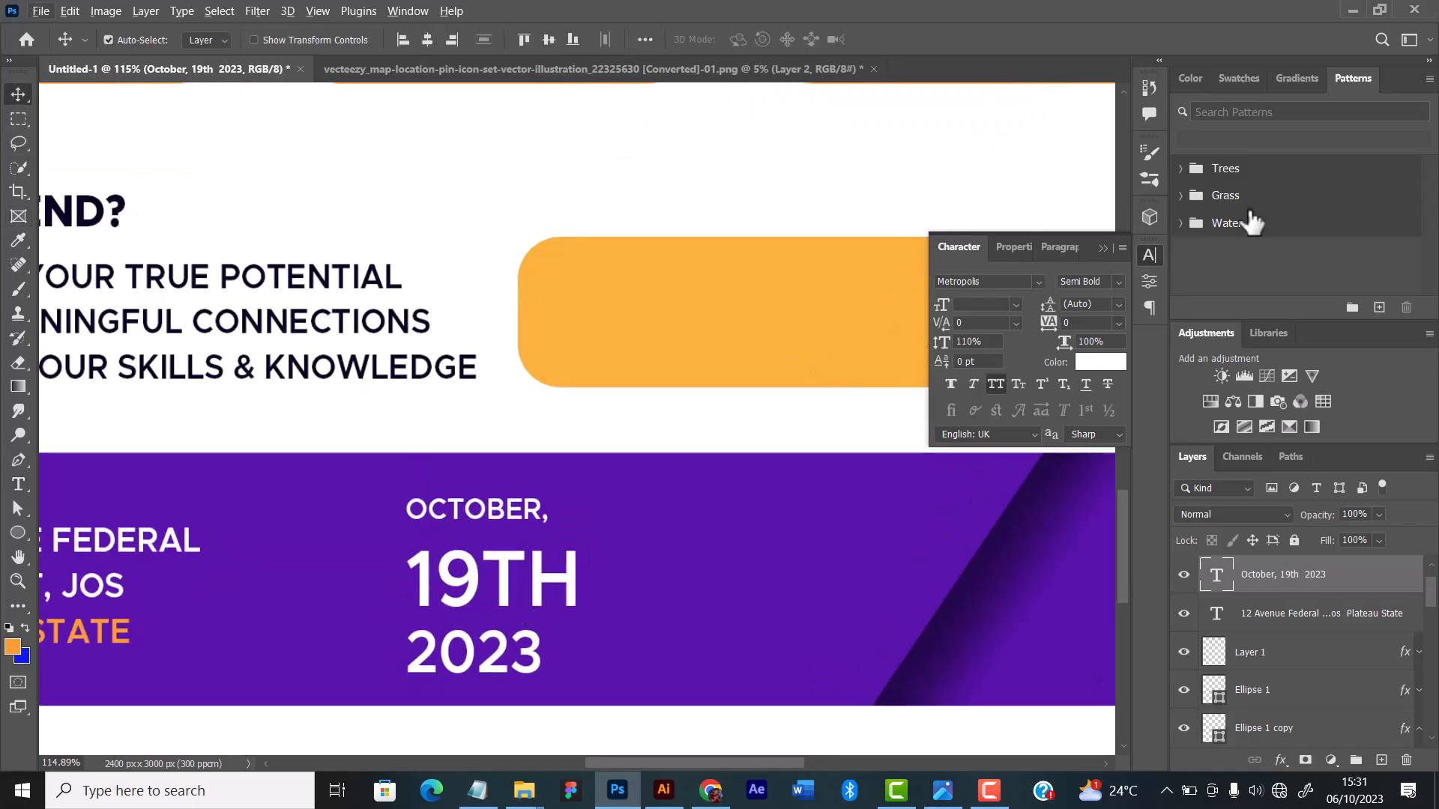
Step: Try a leading of 6 pt on the date text and settle on 8 pt
click(1120, 305)
click(1128, 379)
click(1119, 301)
click(1088, 347)
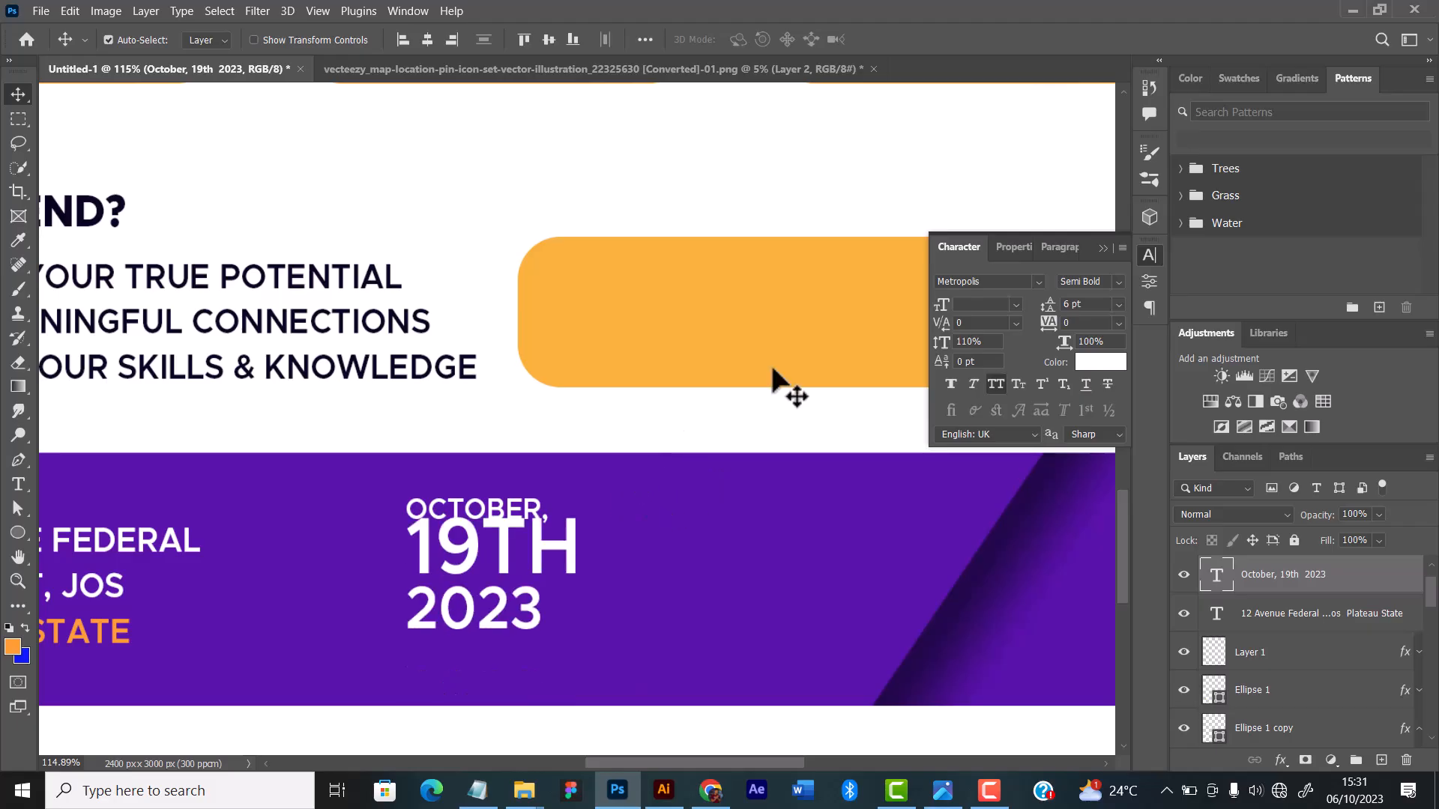
click(1117, 302)
click(1084, 361)
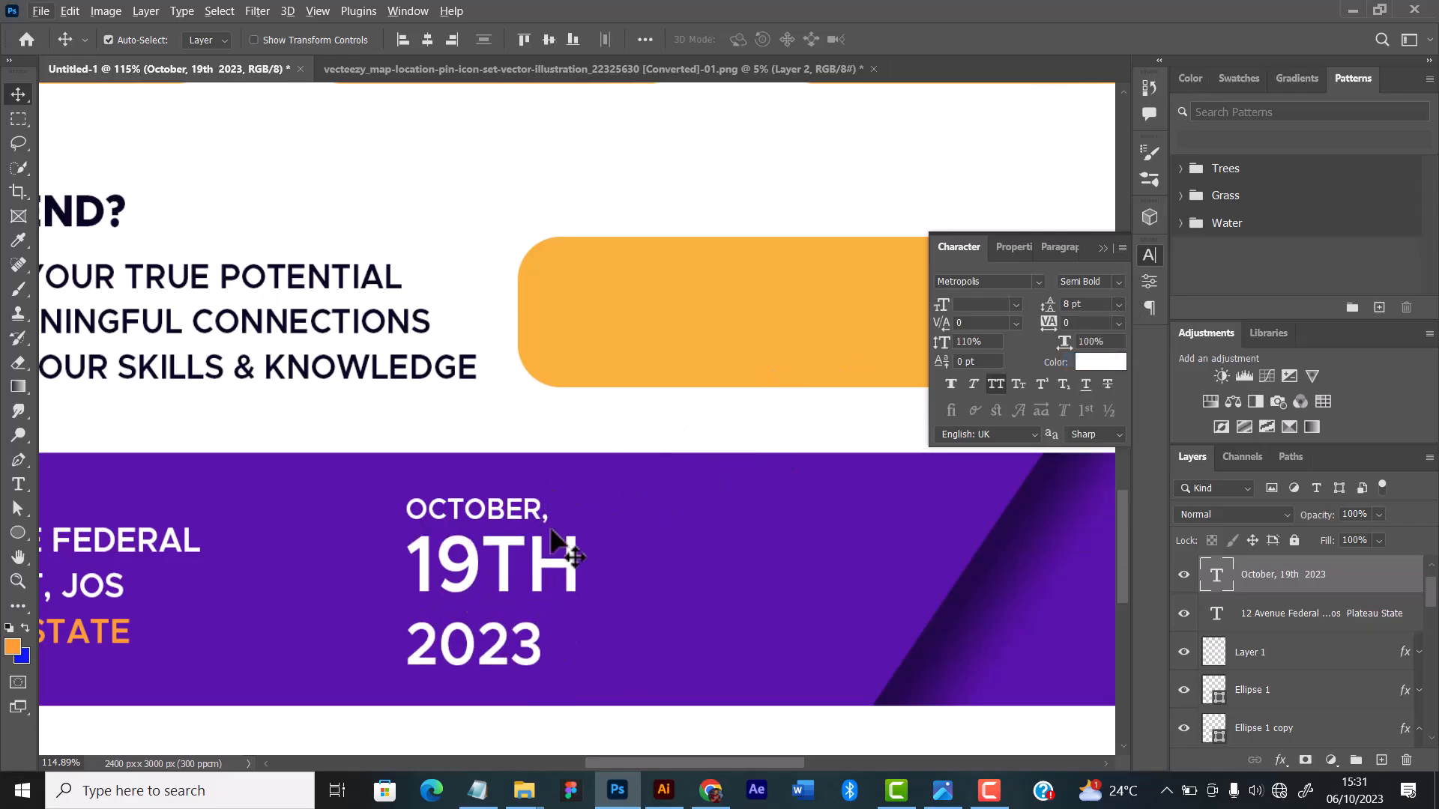
Step: Set the "19TH" line of the date text to the Black font weight
click(18, 484)
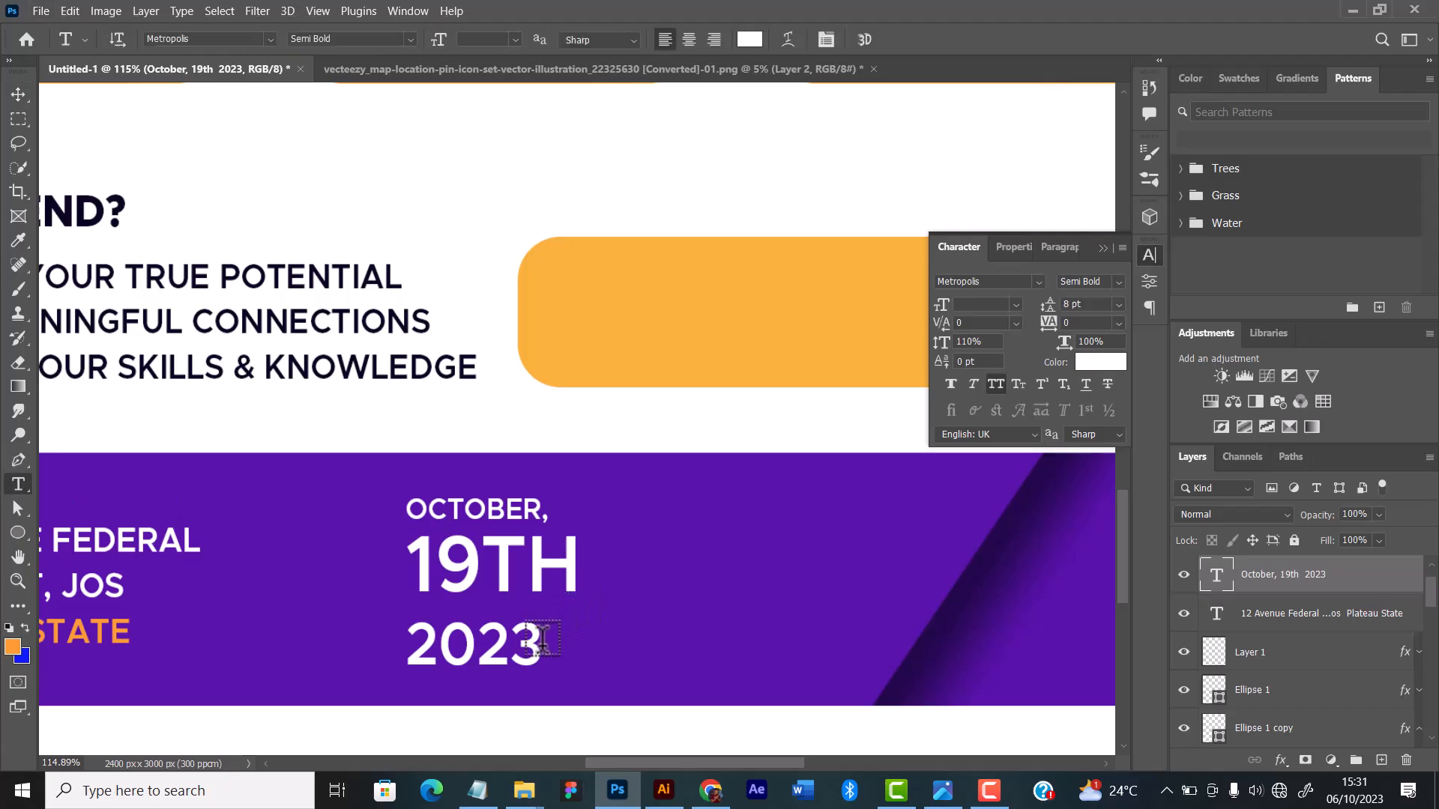
drag(543, 644, 388, 637)
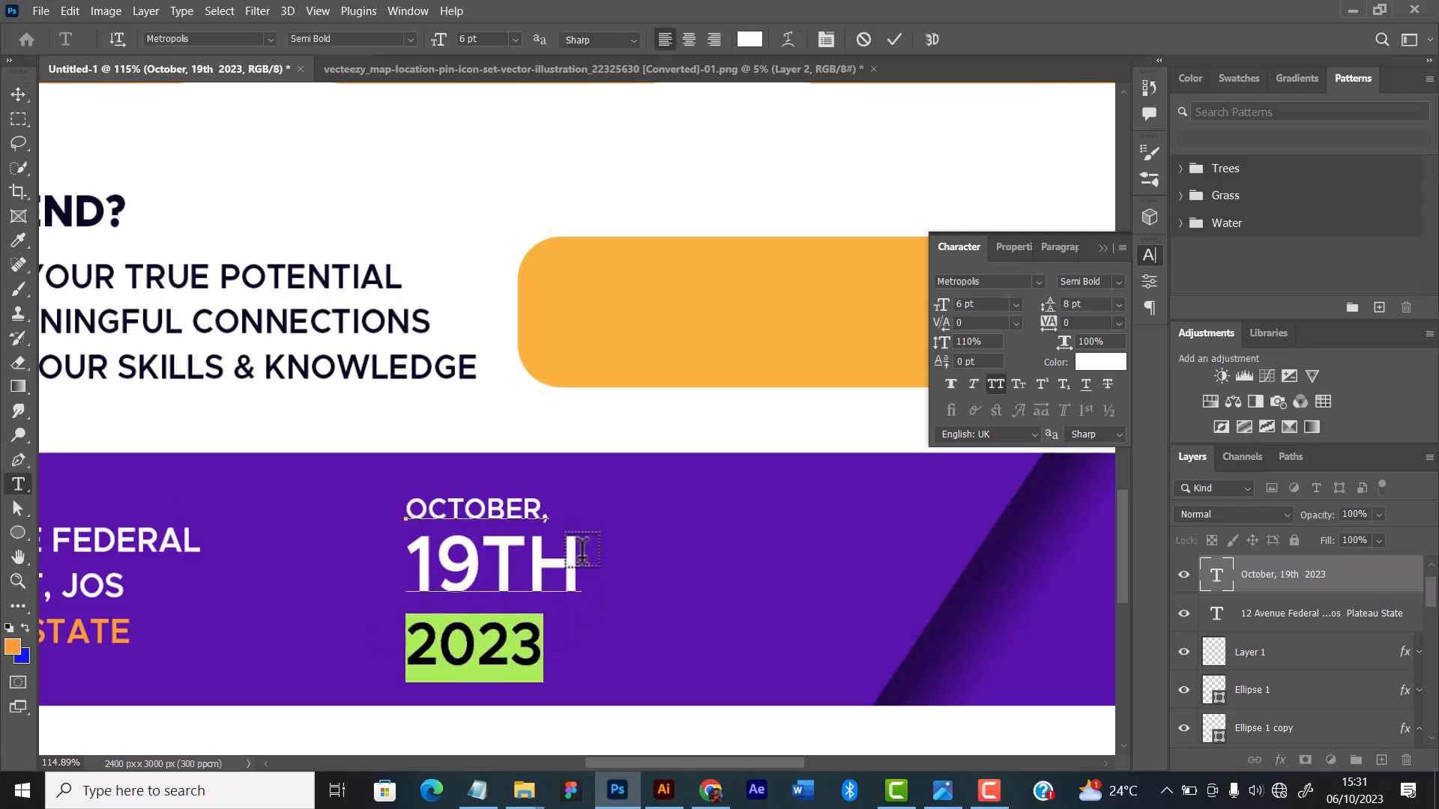
drag(581, 554, 362, 563)
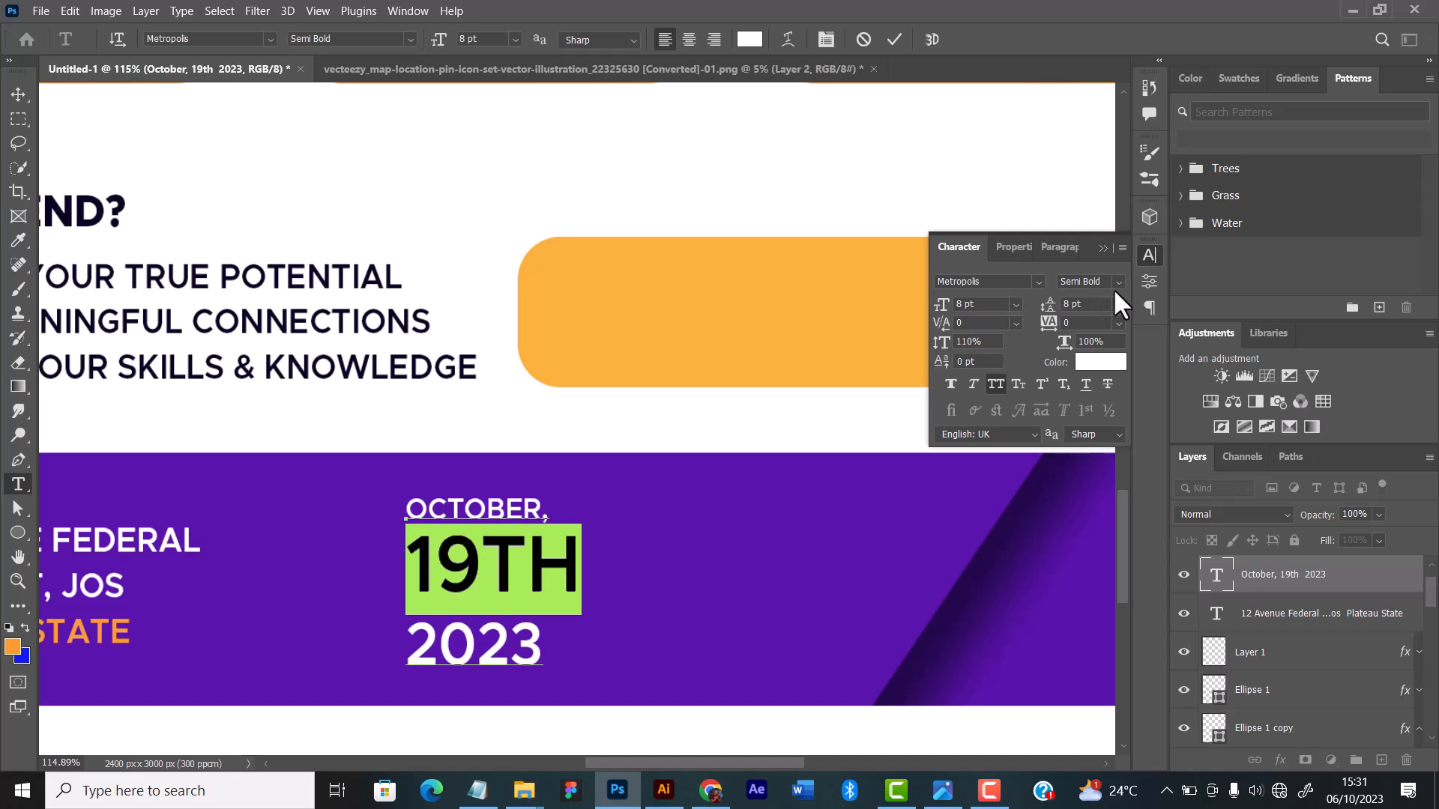
click(1115, 283)
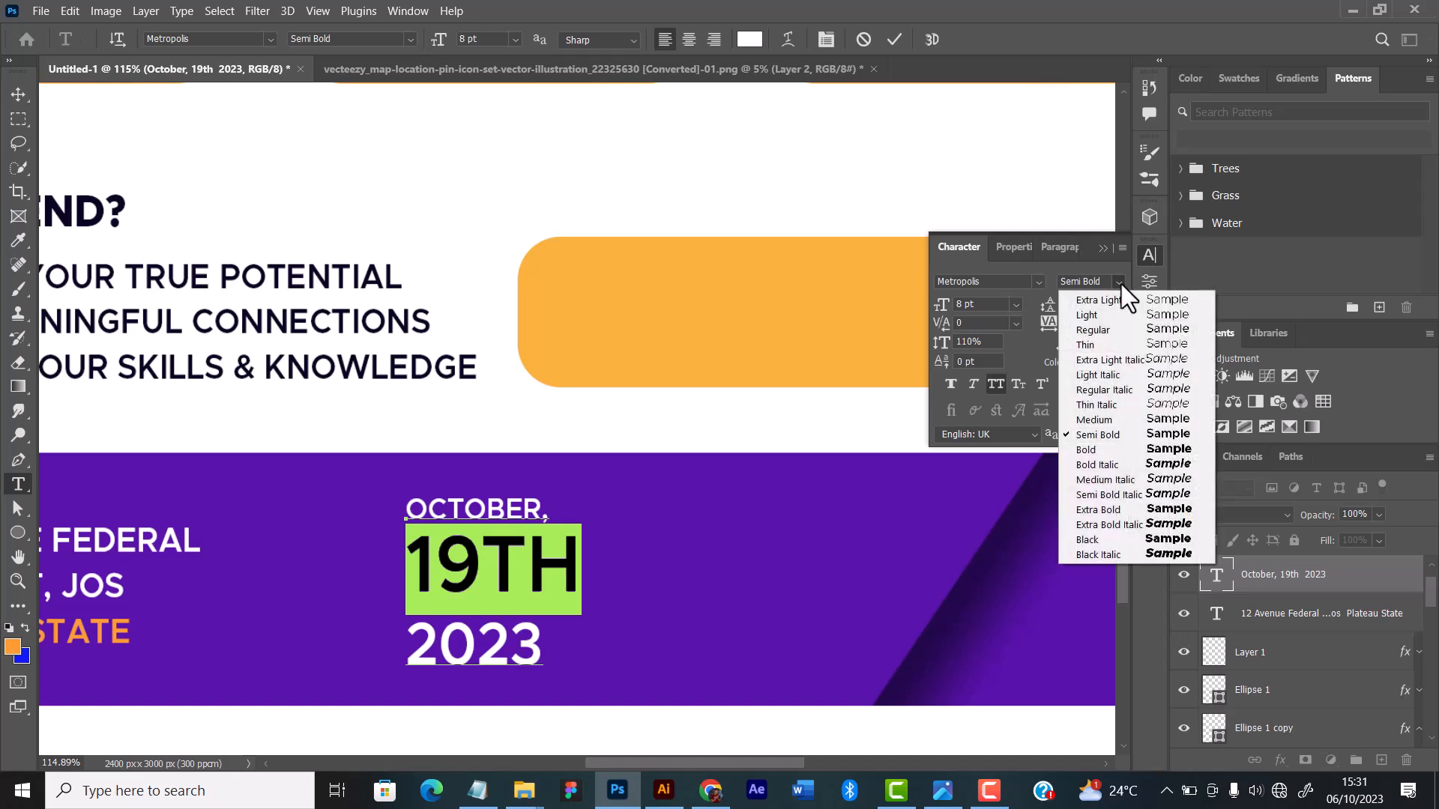
click(1136, 538)
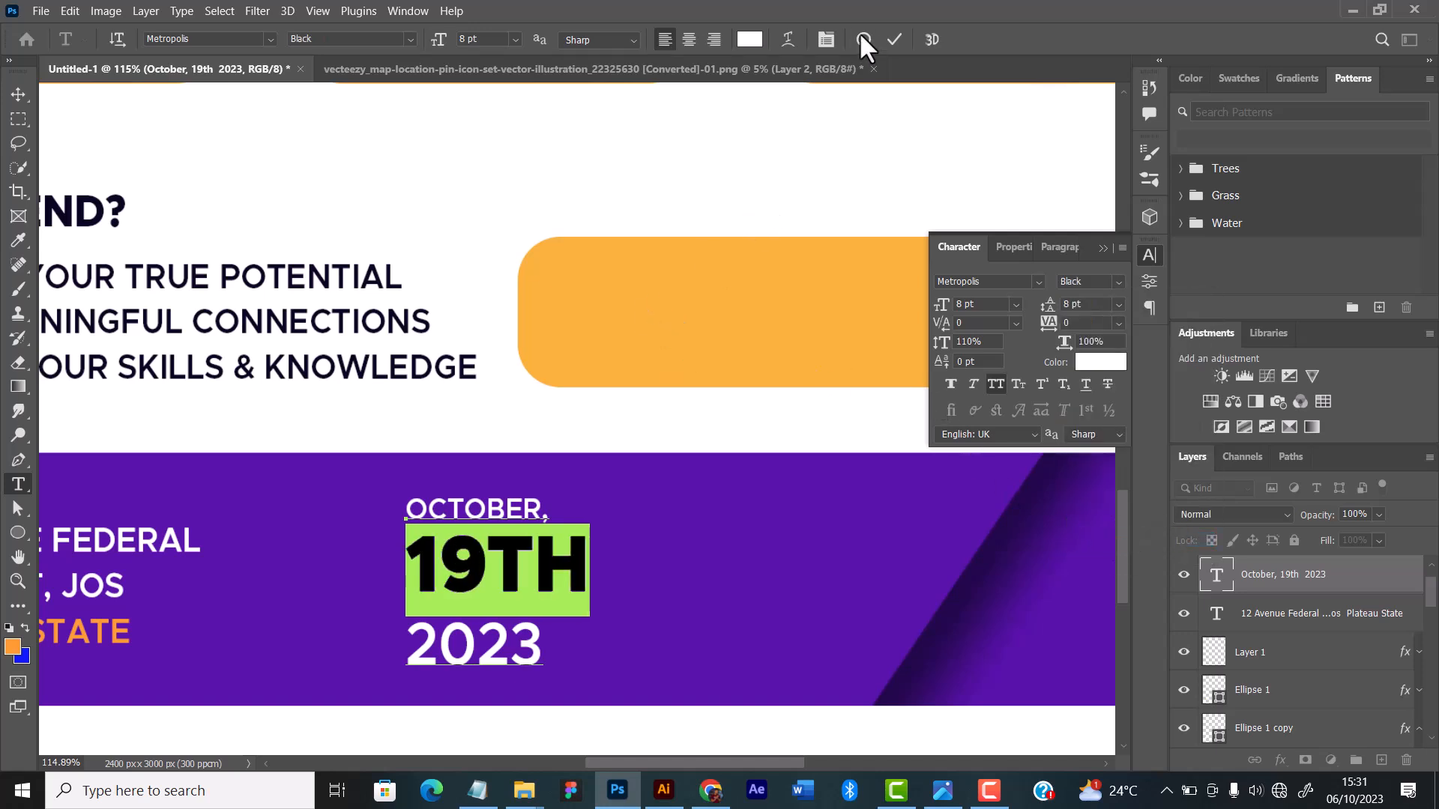
click(894, 39)
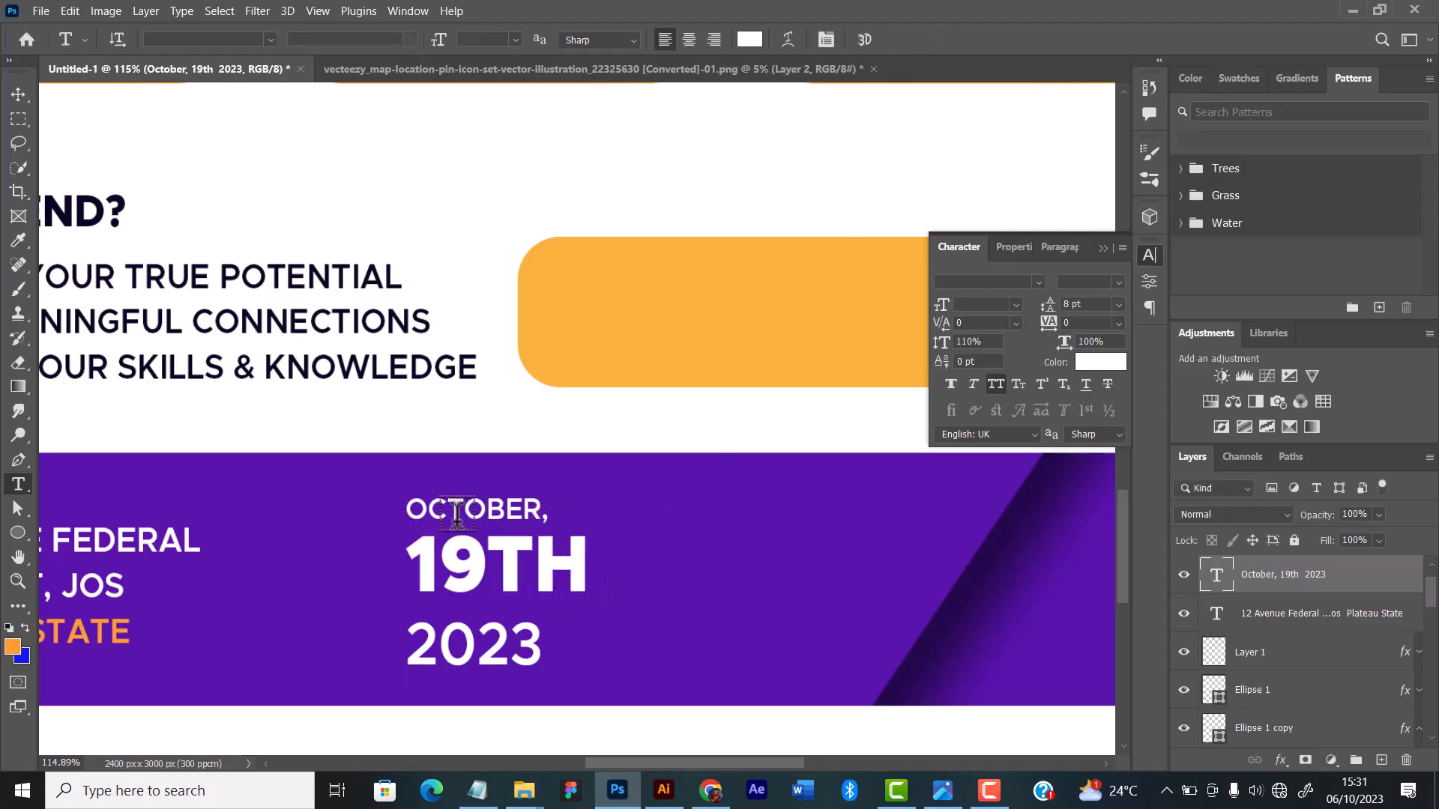
Step: Remove the comma after "OCTOBER" and set the "2023" line's leading to 6 pt and tracking to 300
click(586, 509)
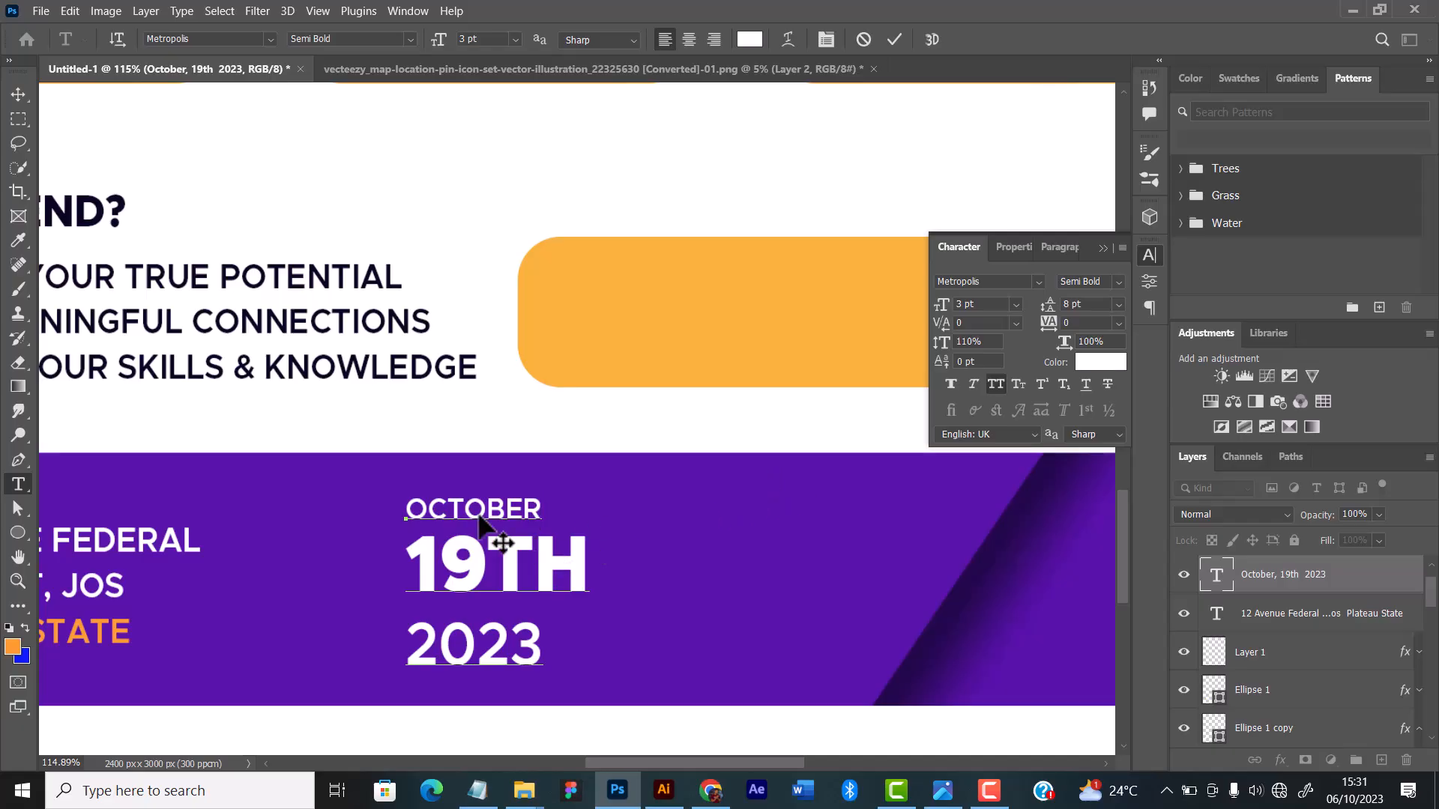
drag(545, 659, 406, 645)
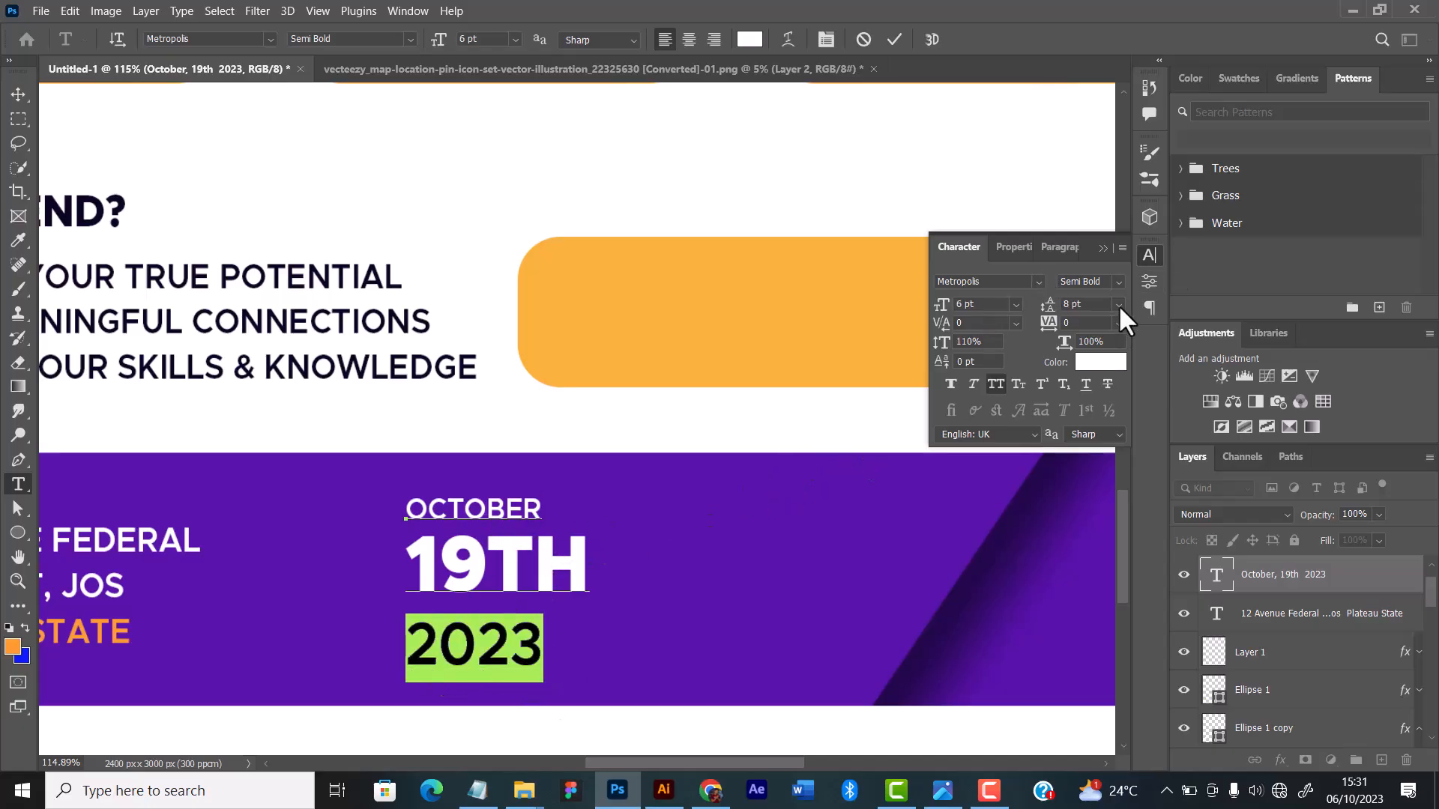
click(1118, 305)
click(1088, 349)
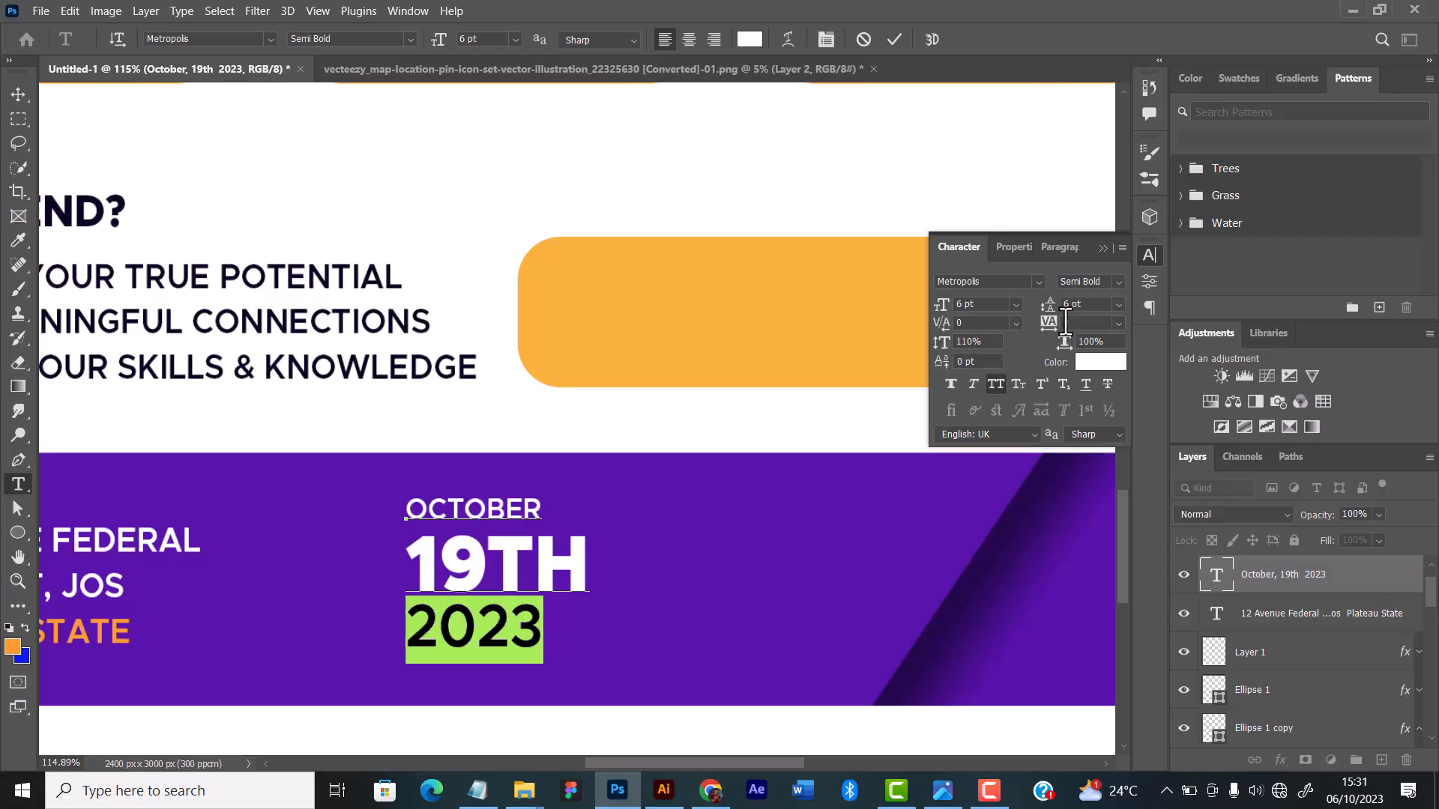
mouse_move(1055, 334)
mouse_down()
mouse_move(1077, 335)
mouse_move(1038, 339)
mouse_up()
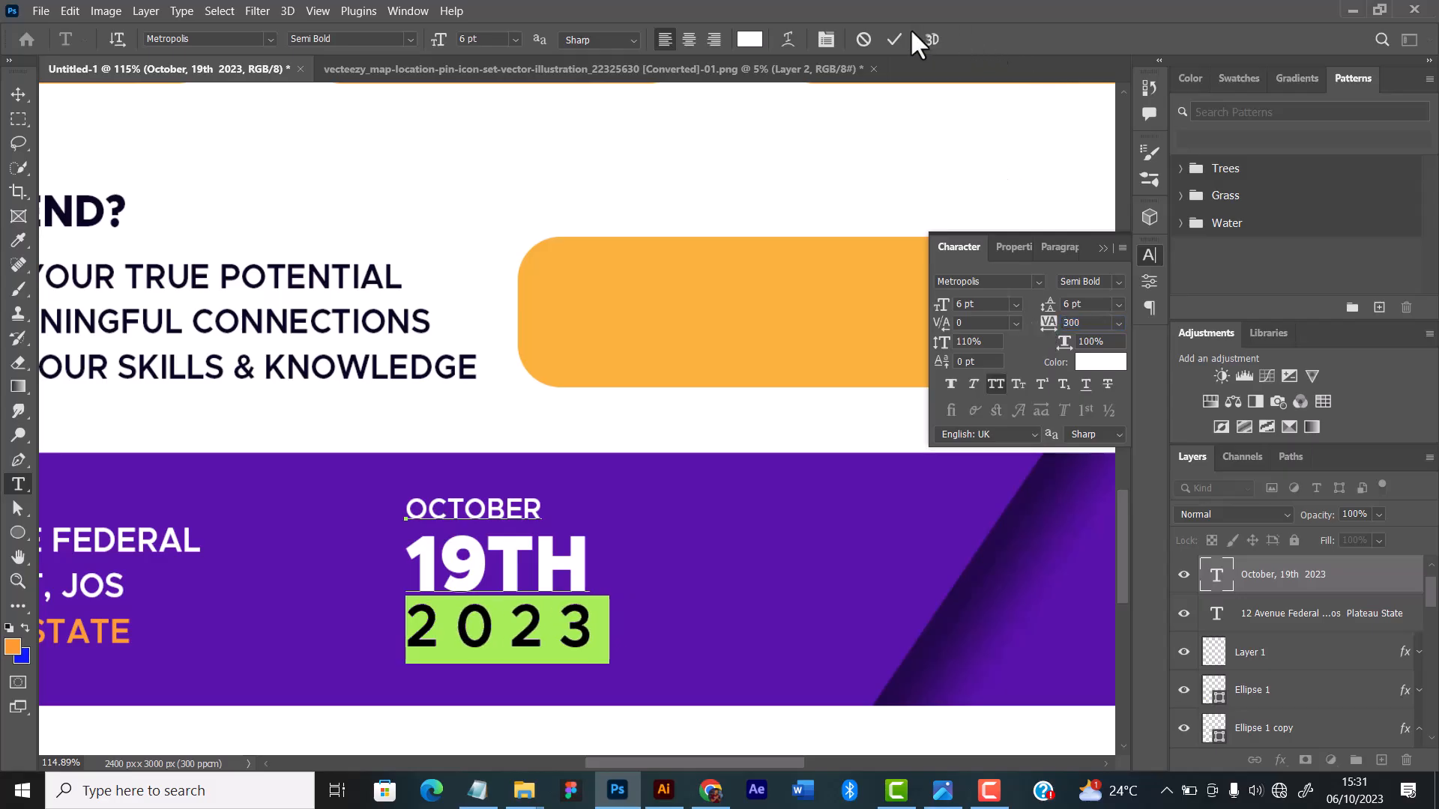
key(ctrl+Return)
Step: Center-align the three date lines and move the block back to the right on the purple bar
scroll(478, 555, down, 5)
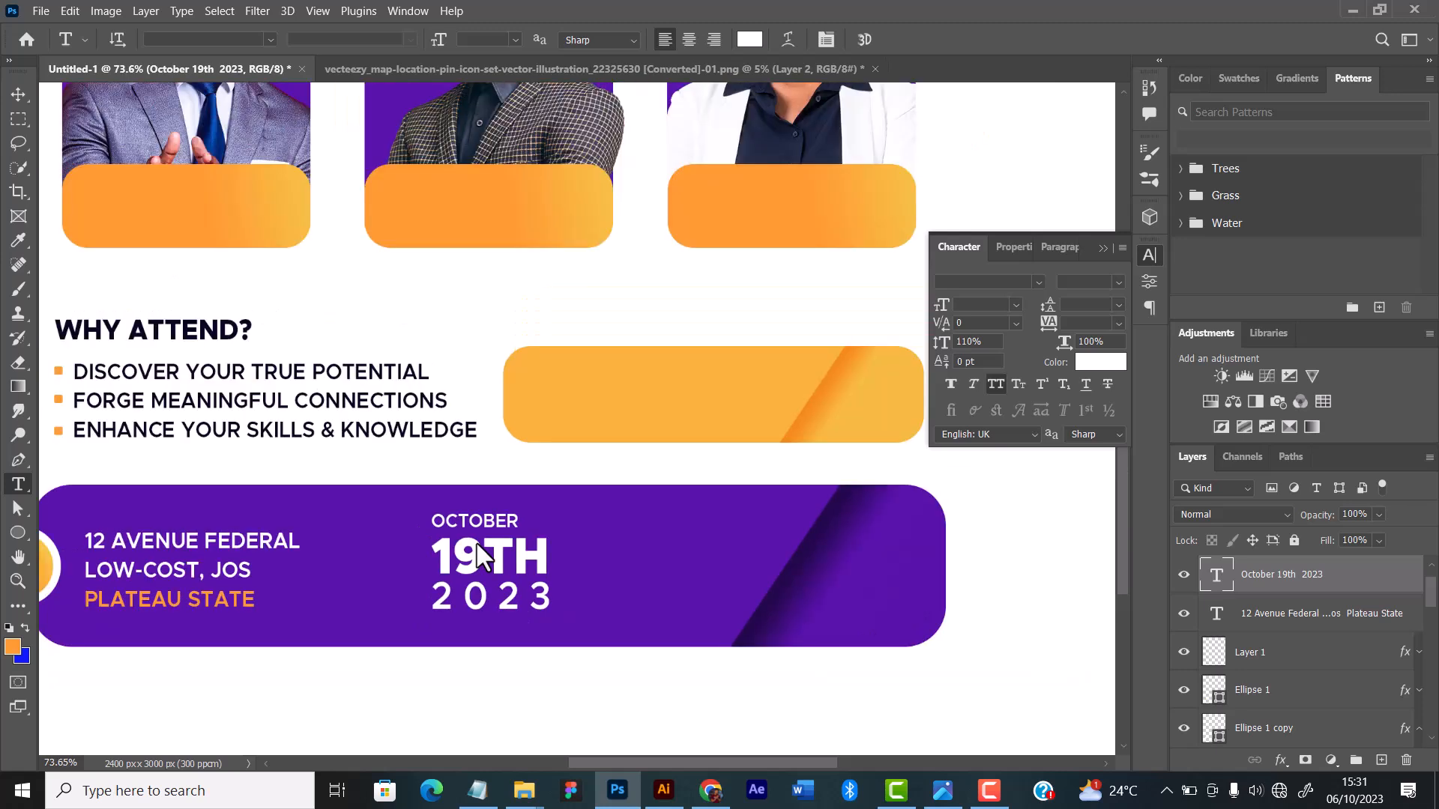
scroll(480, 551, up, 1)
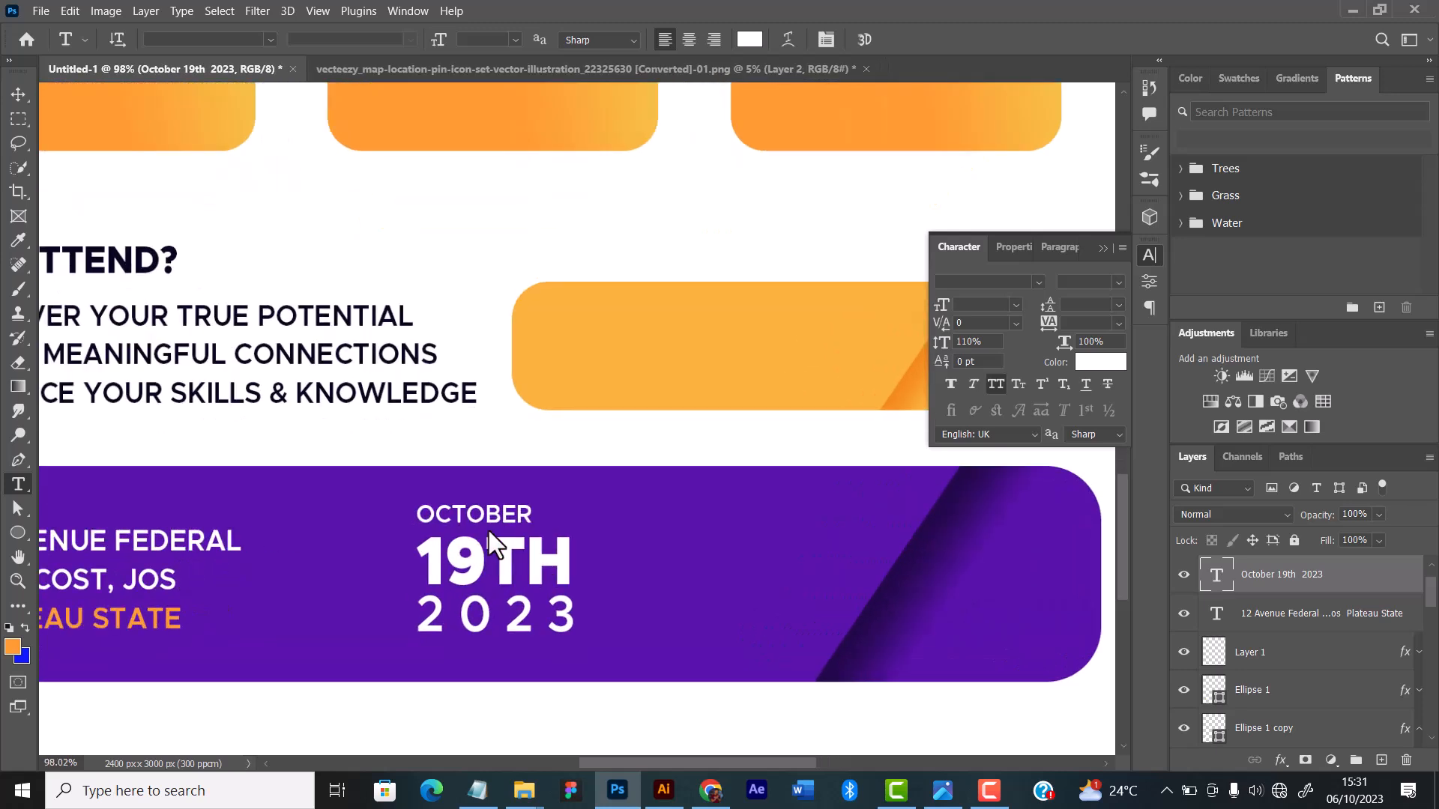
click(420, 520)
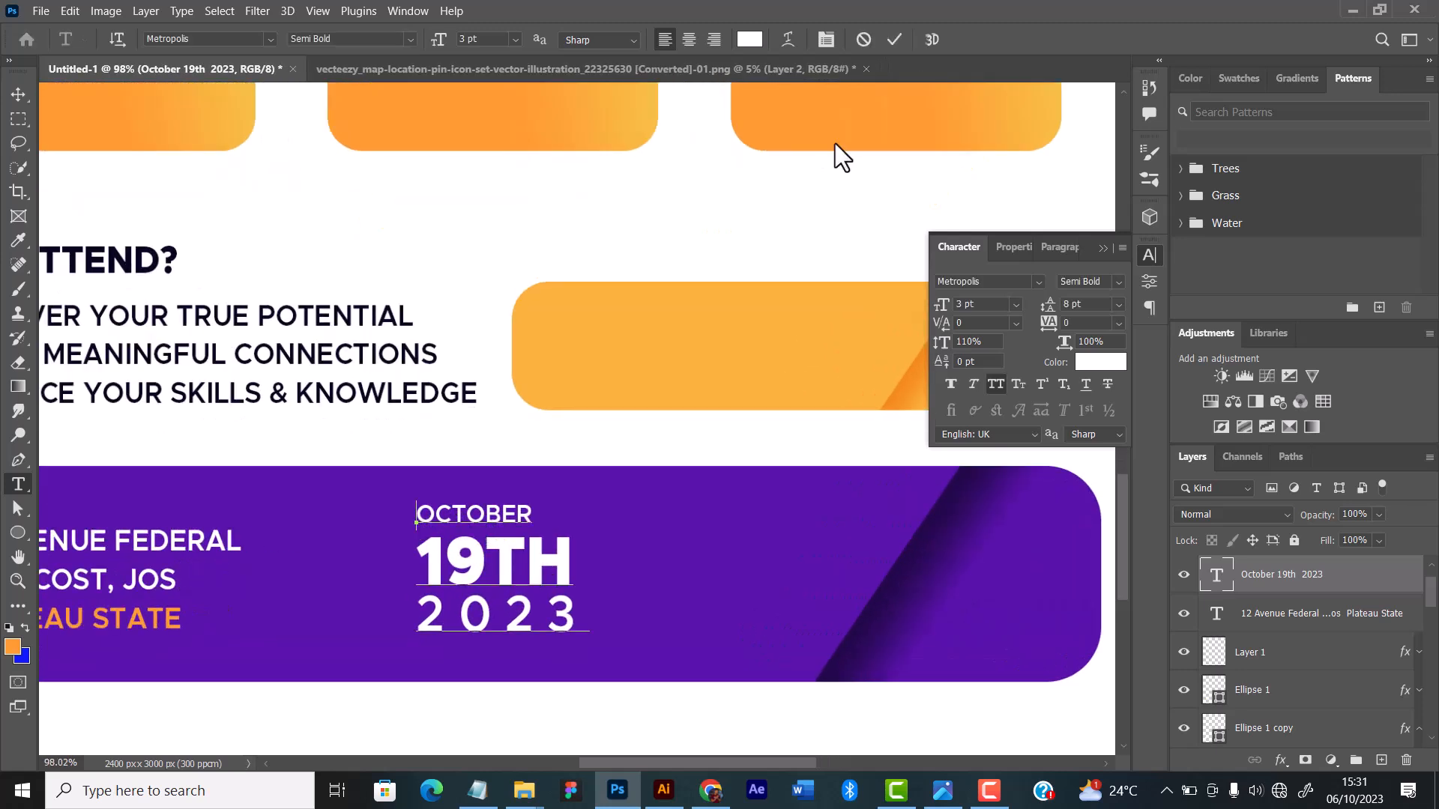
click(894, 39)
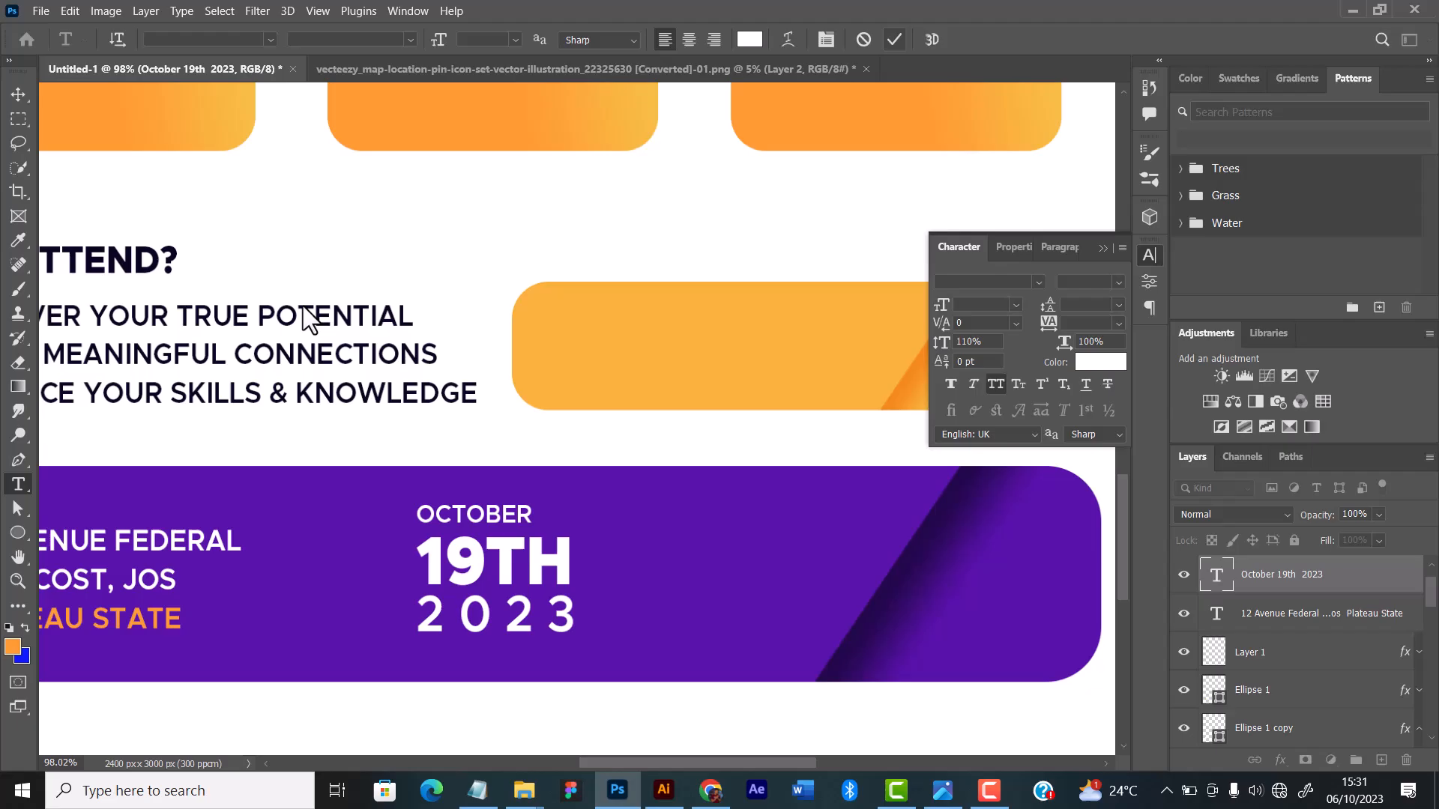
click(688, 40)
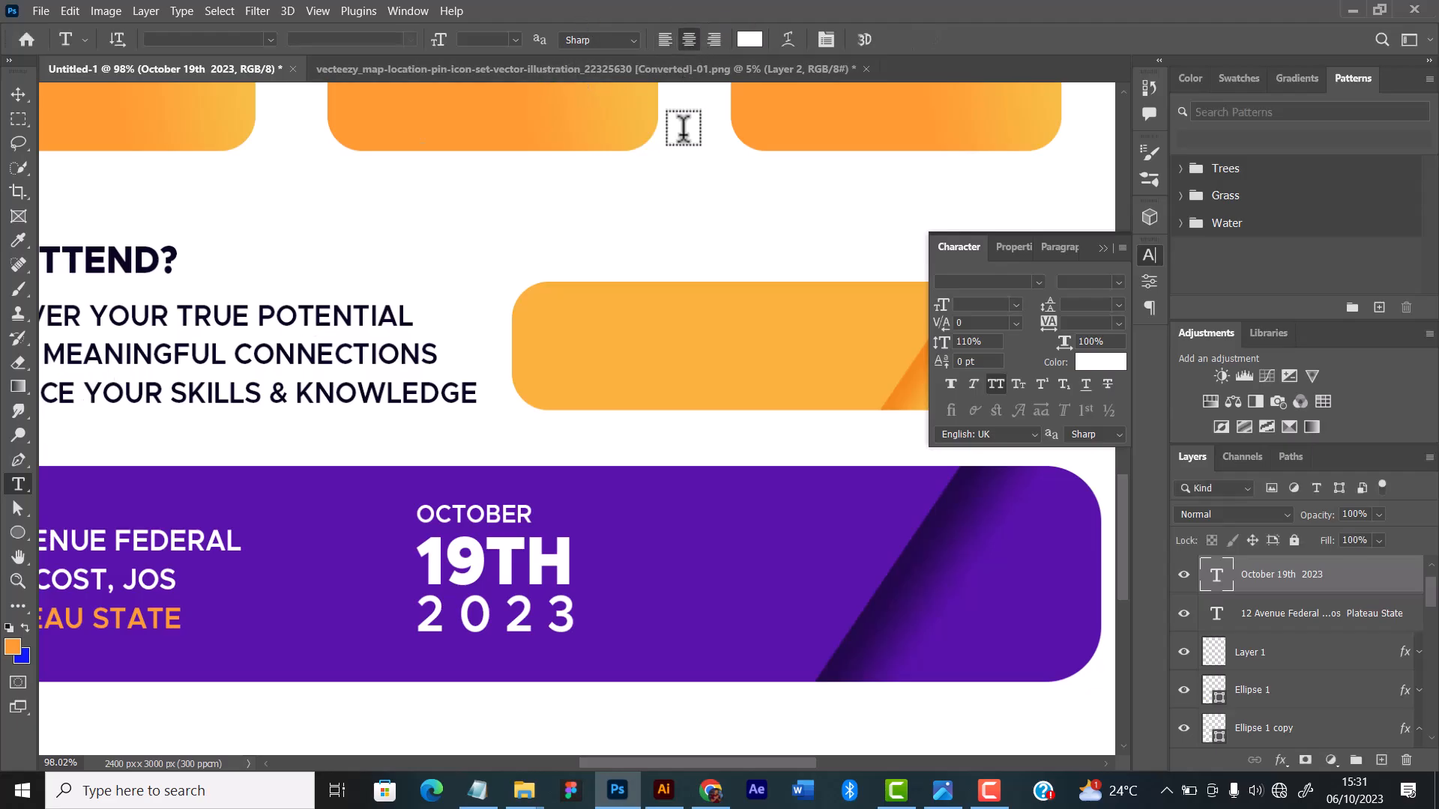
click(18, 95)
drag(516, 588, 588, 590)
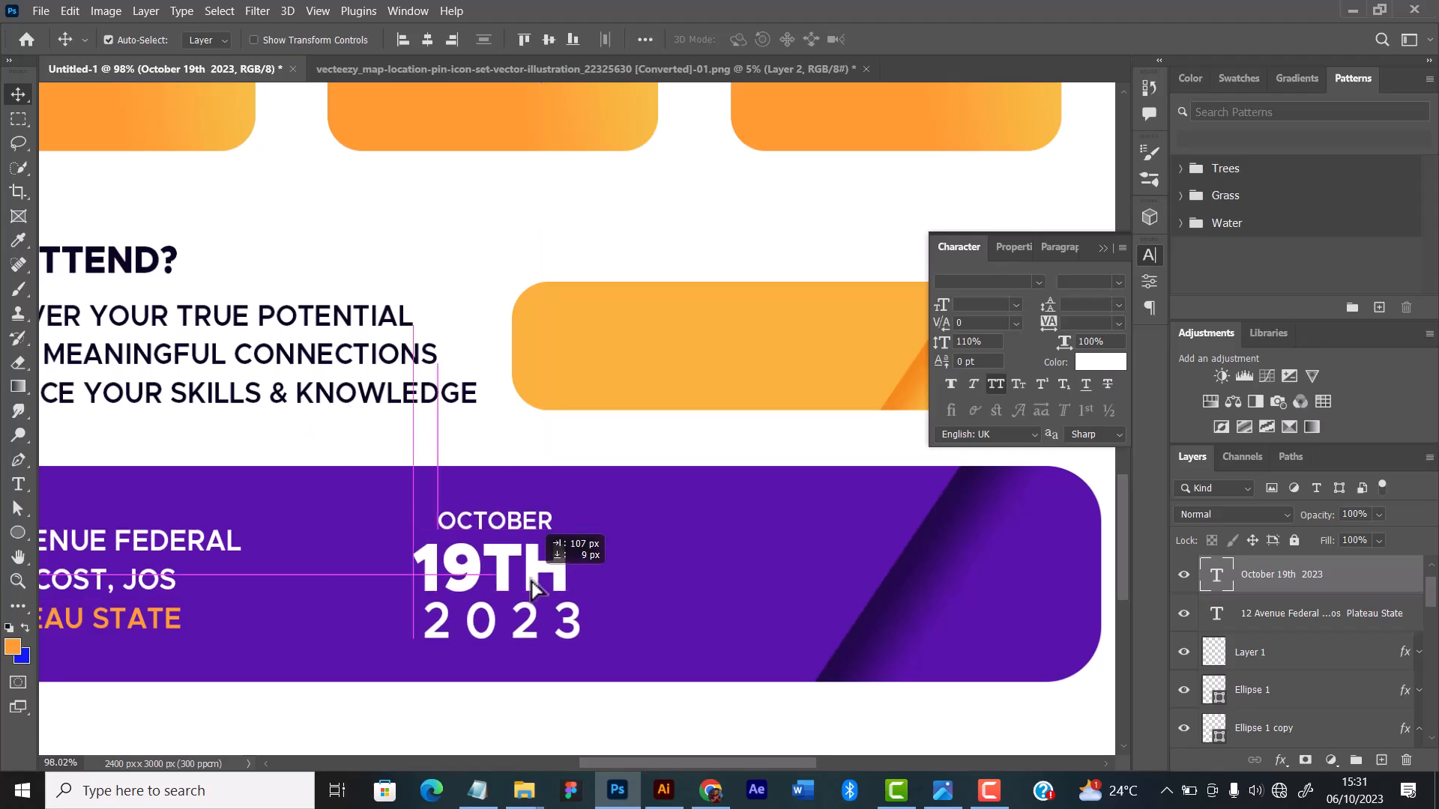
Step: Set the leading of the "2023" line to 7 pt
scroll(555, 589, down, 4)
scroll(552, 583, down, 1)
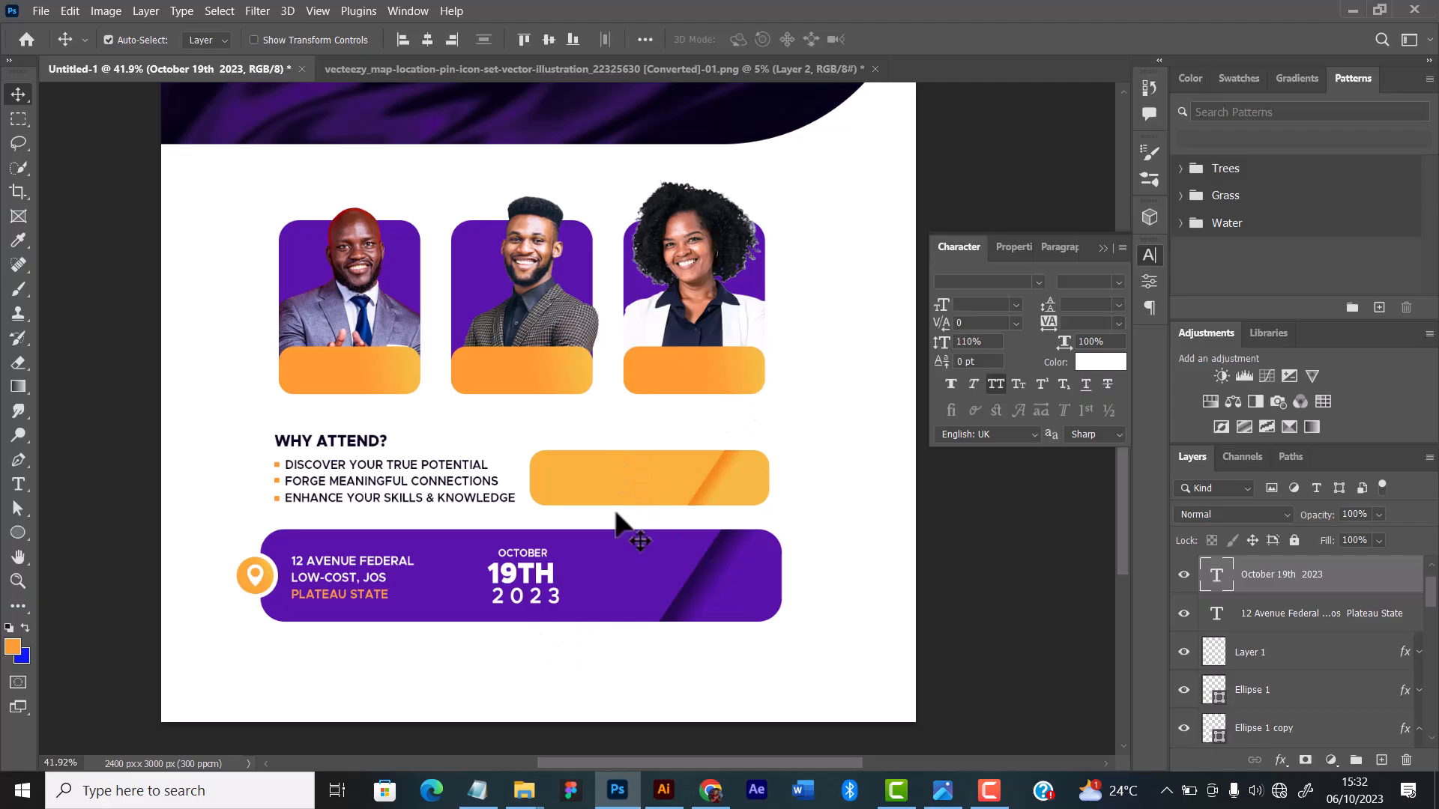
click(18, 484)
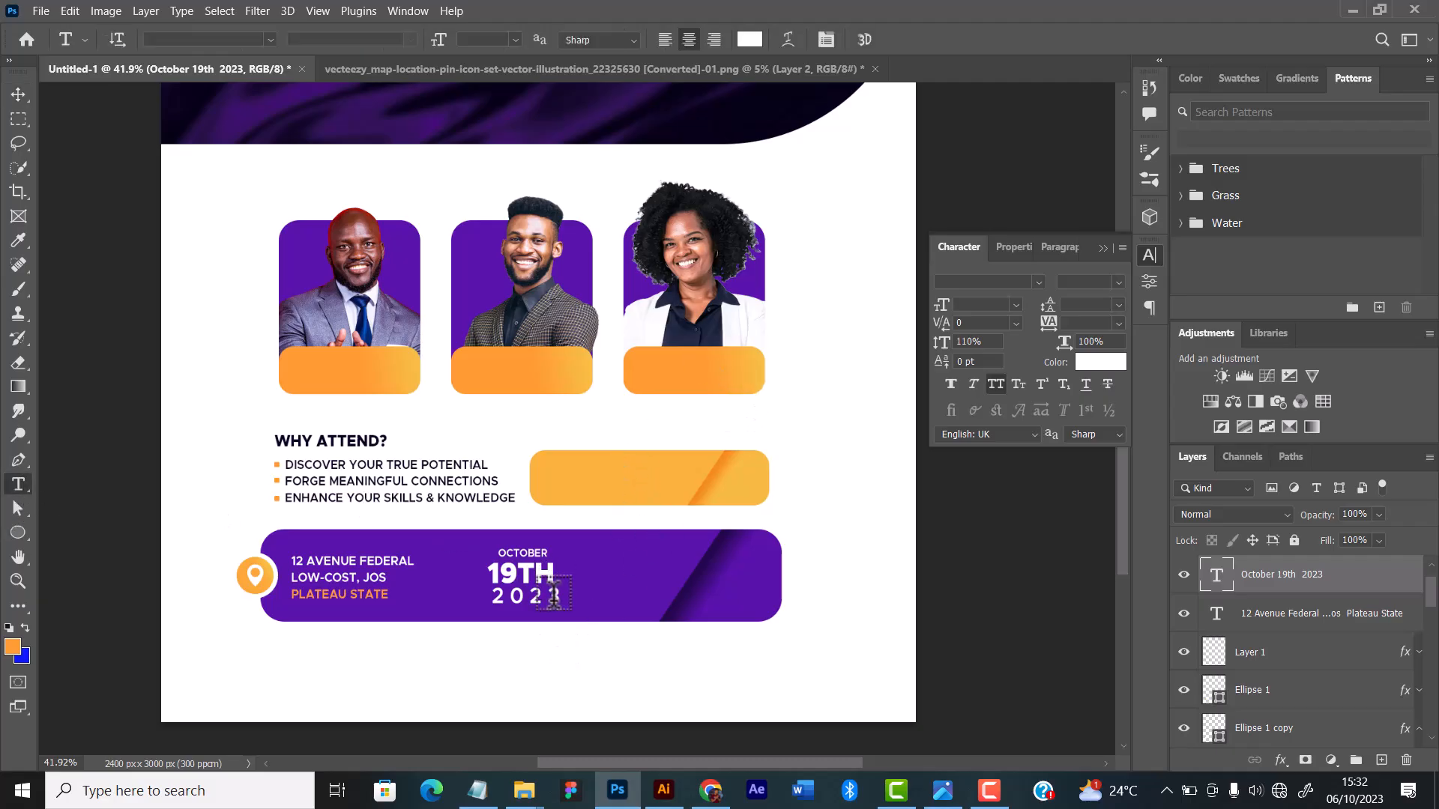
drag(559, 598, 450, 592)
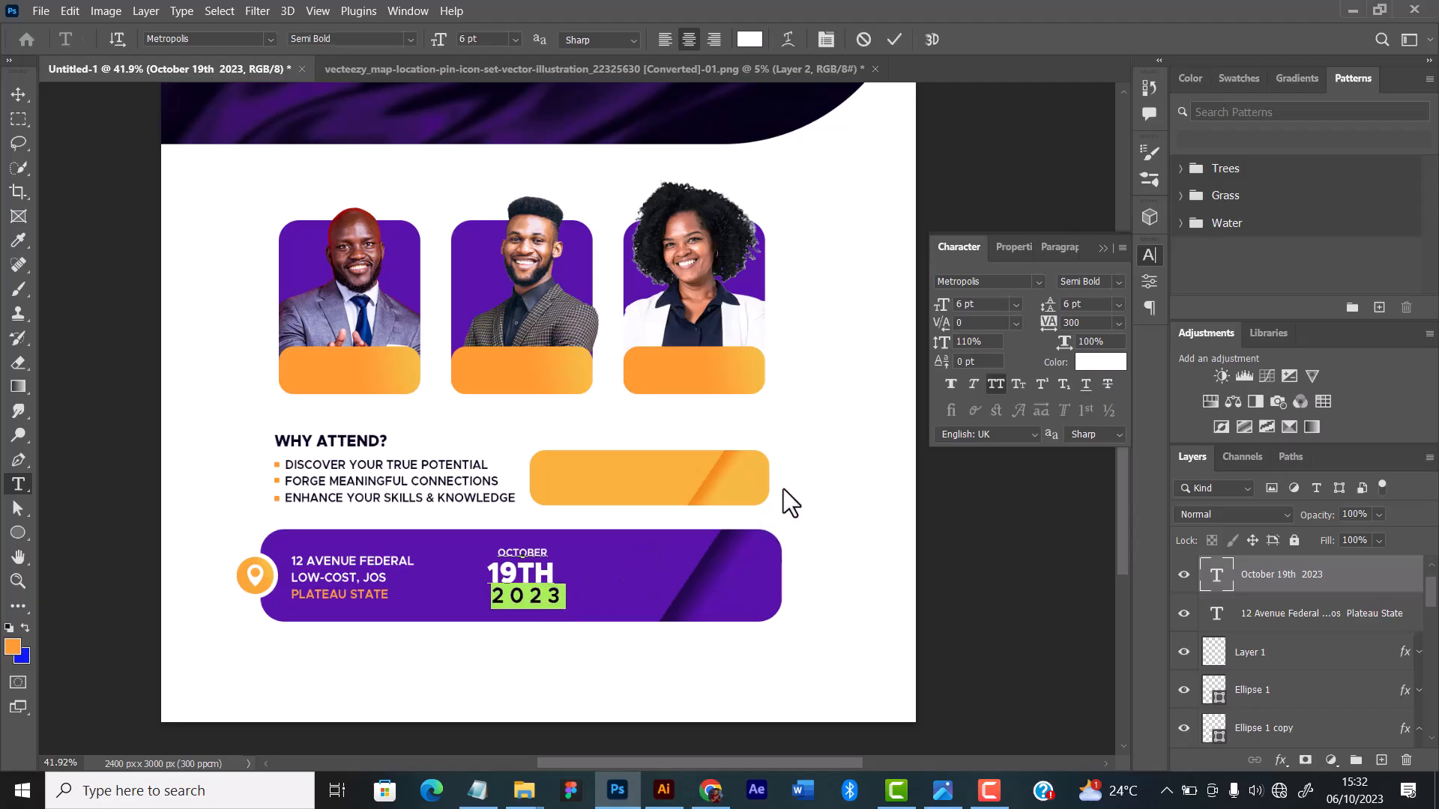
click(1117, 304)
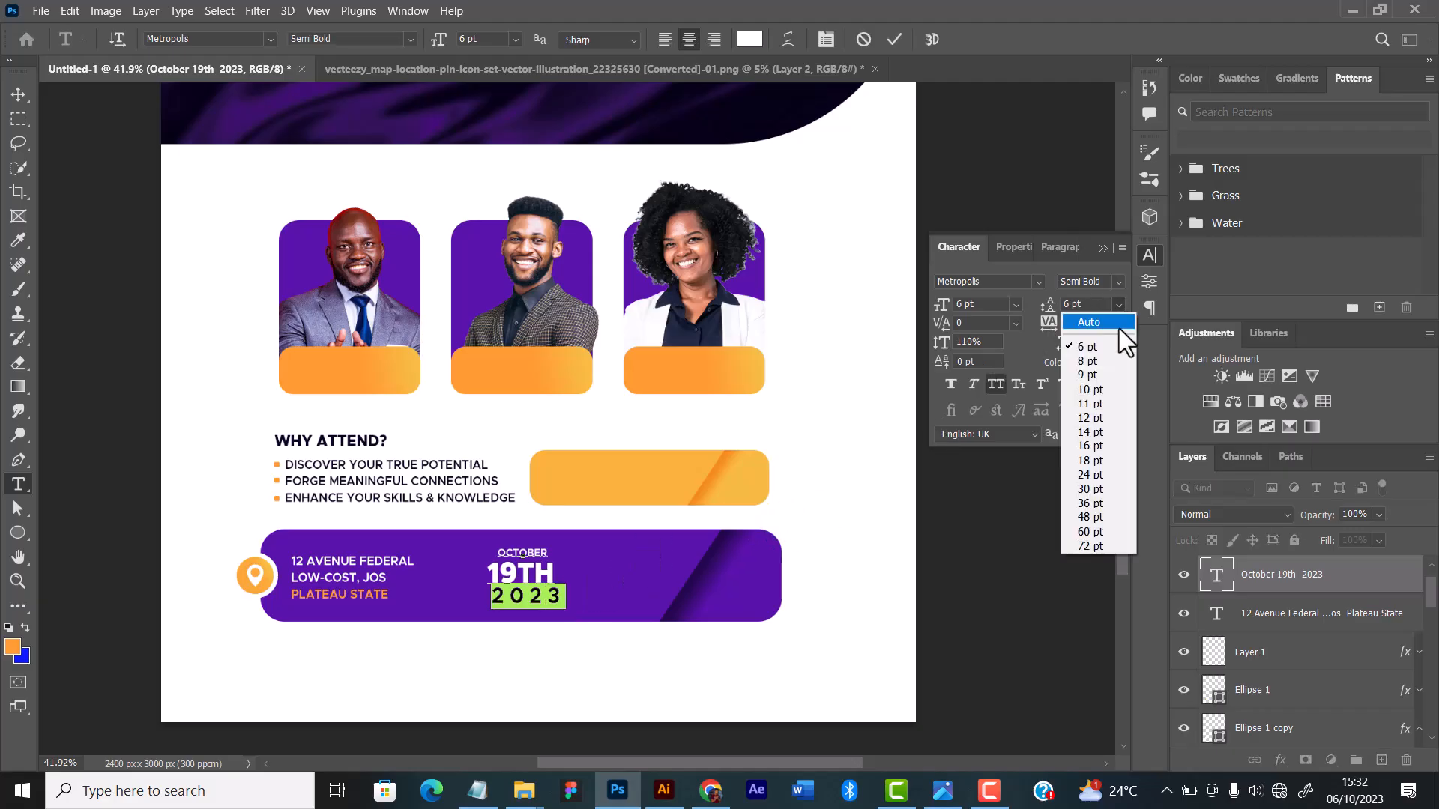
click(1093, 363)
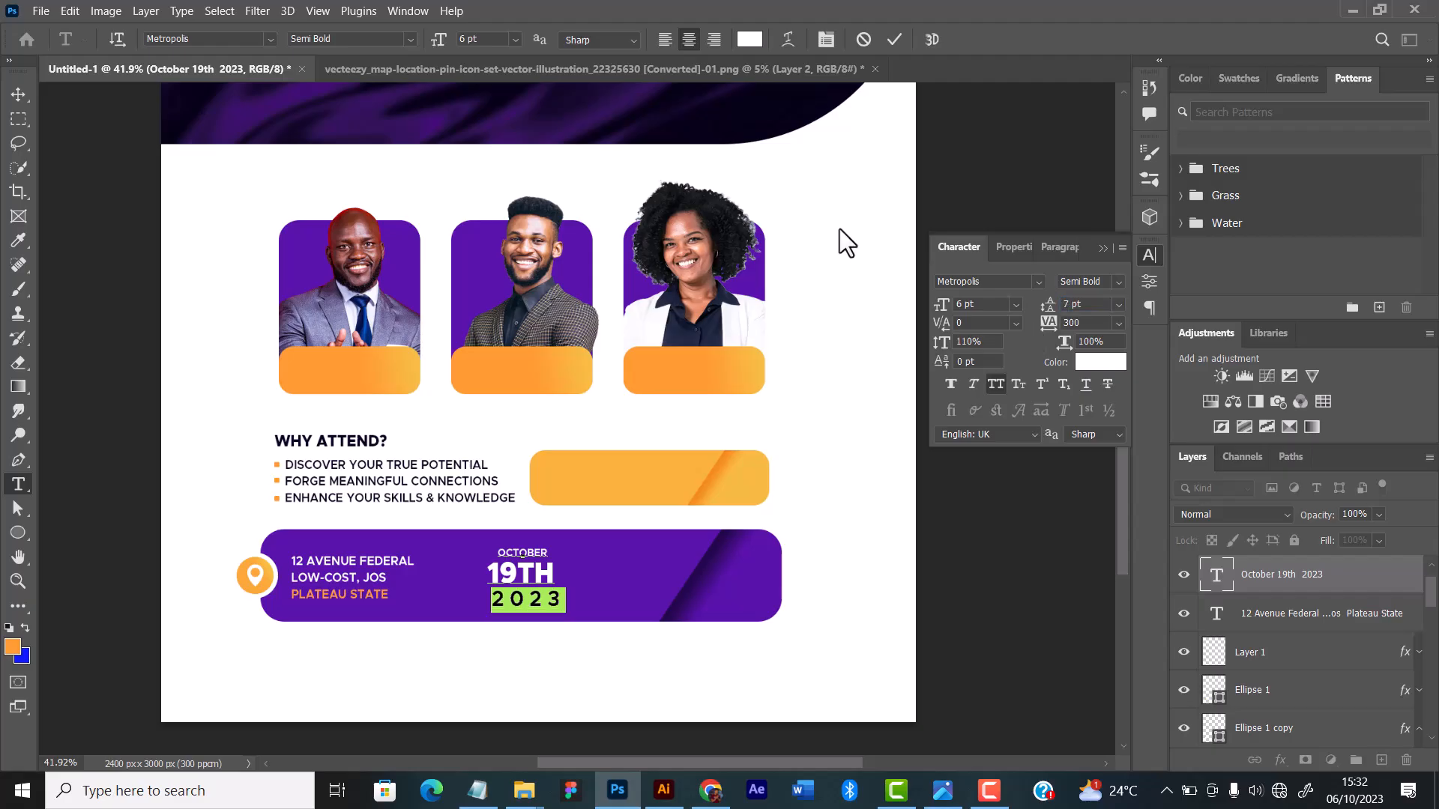
click(890, 36)
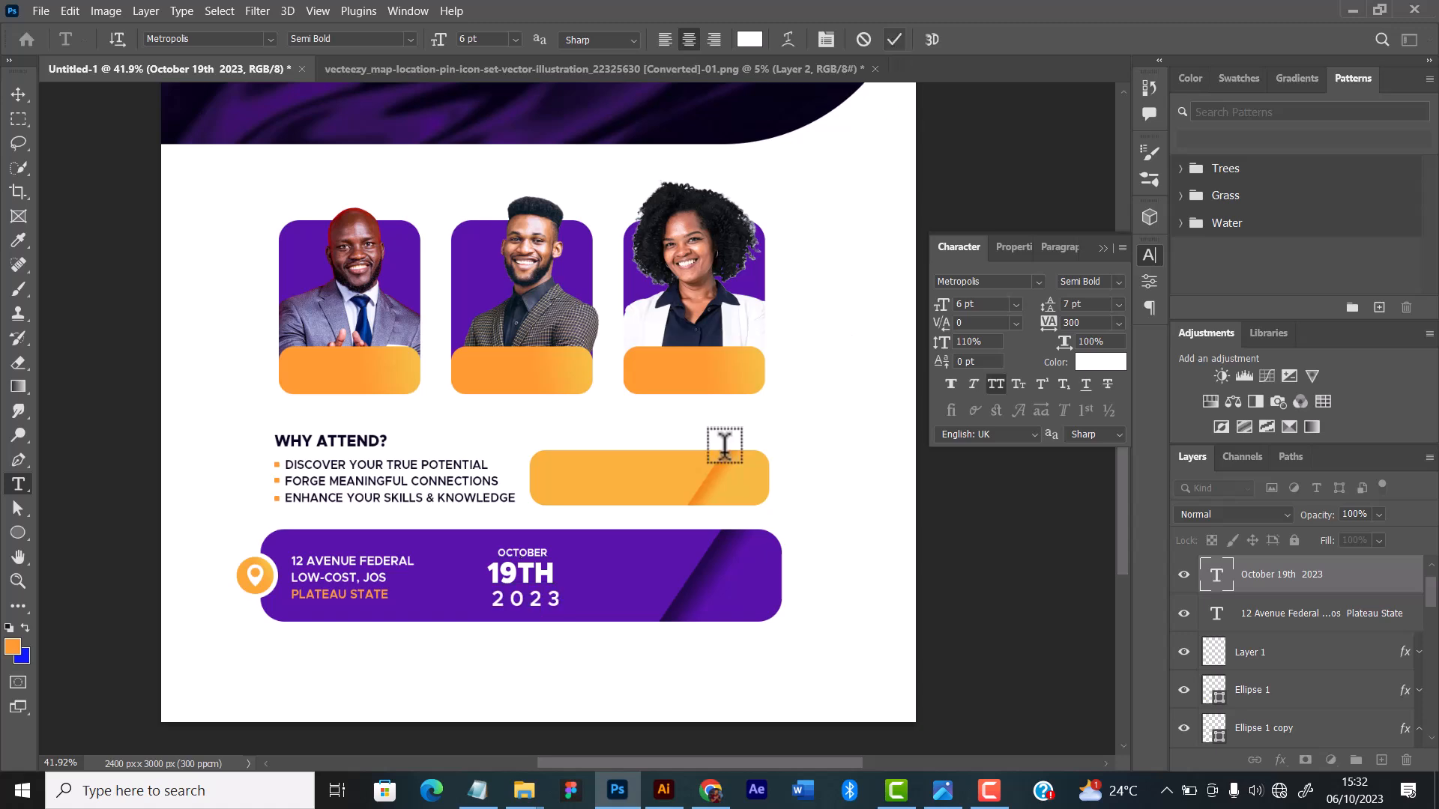
Step: Reposition the date block on the purple bar between the venue address and the dark diagonal band
scroll(536, 562, up, 3)
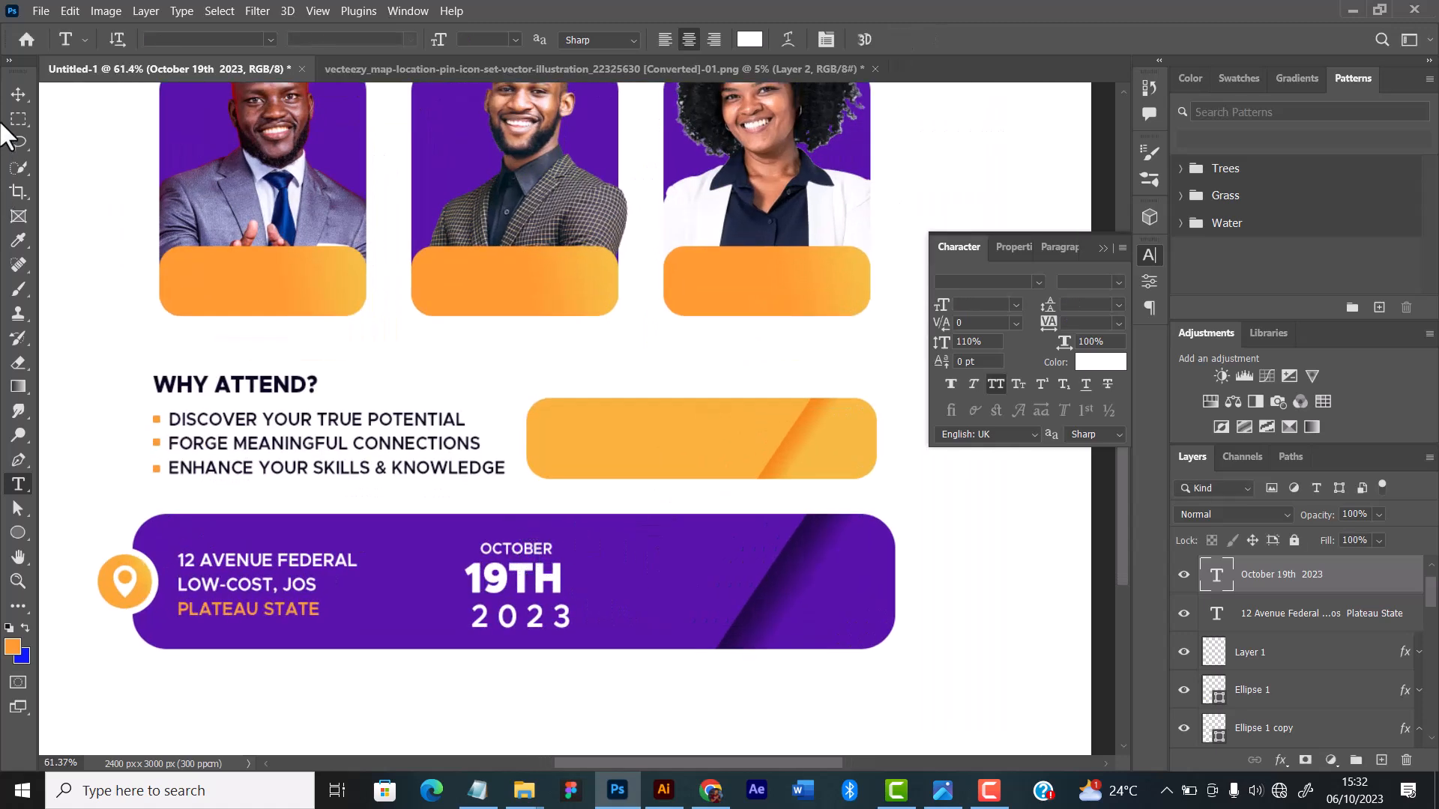
click(19, 94)
drag(534, 580, 592, 610)
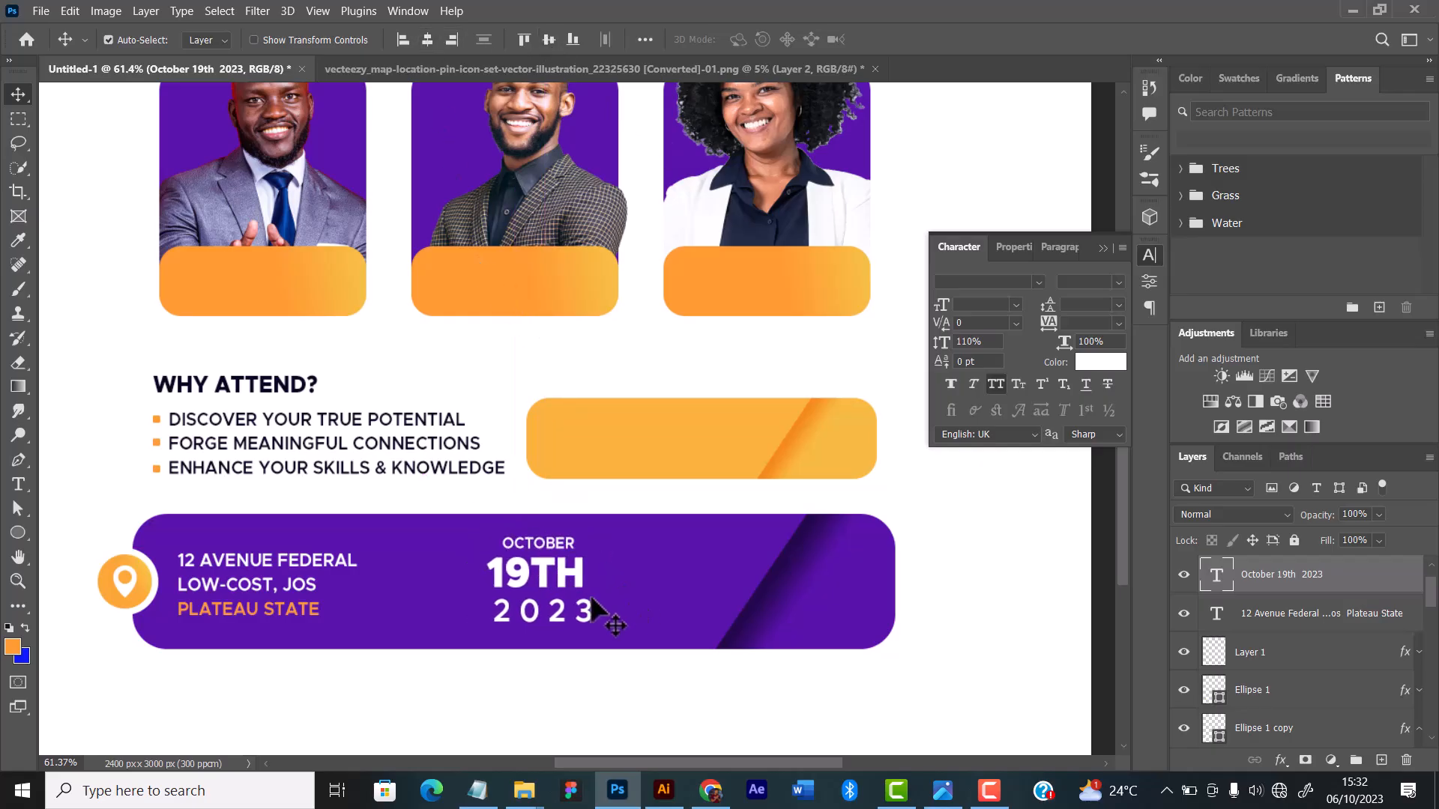
scroll(600, 596, down, 2)
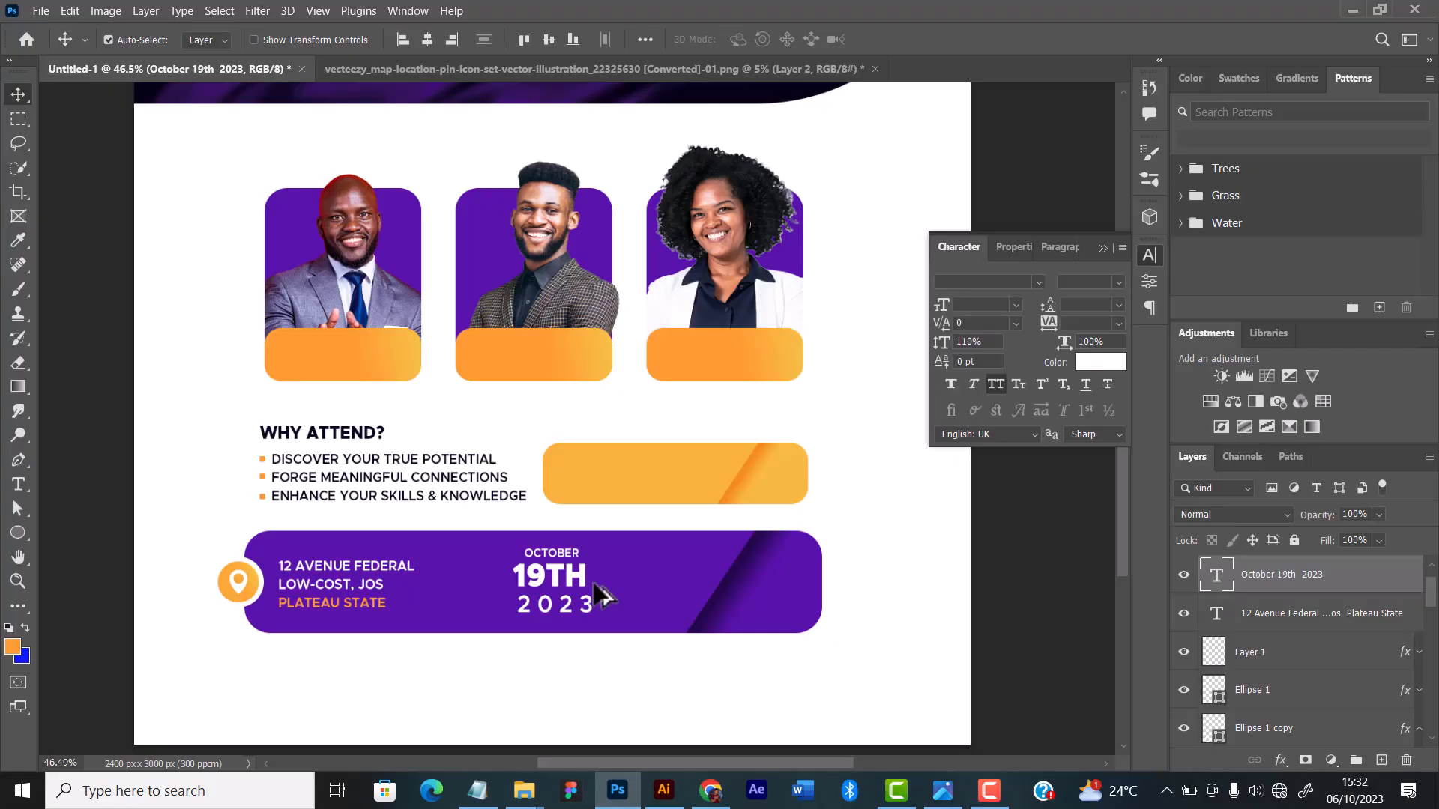
key(Left)
key(Left)
key(Left)
key(Left)
key(Left)
key(Left)
key(Left)
key(Left)
key(Left)
key(Left)
key(Left)
key(Left)
key(Left)
key(Left)
key(Left)
key(Left)
key(Left)
key(Left)
key(Left)
key(Left)
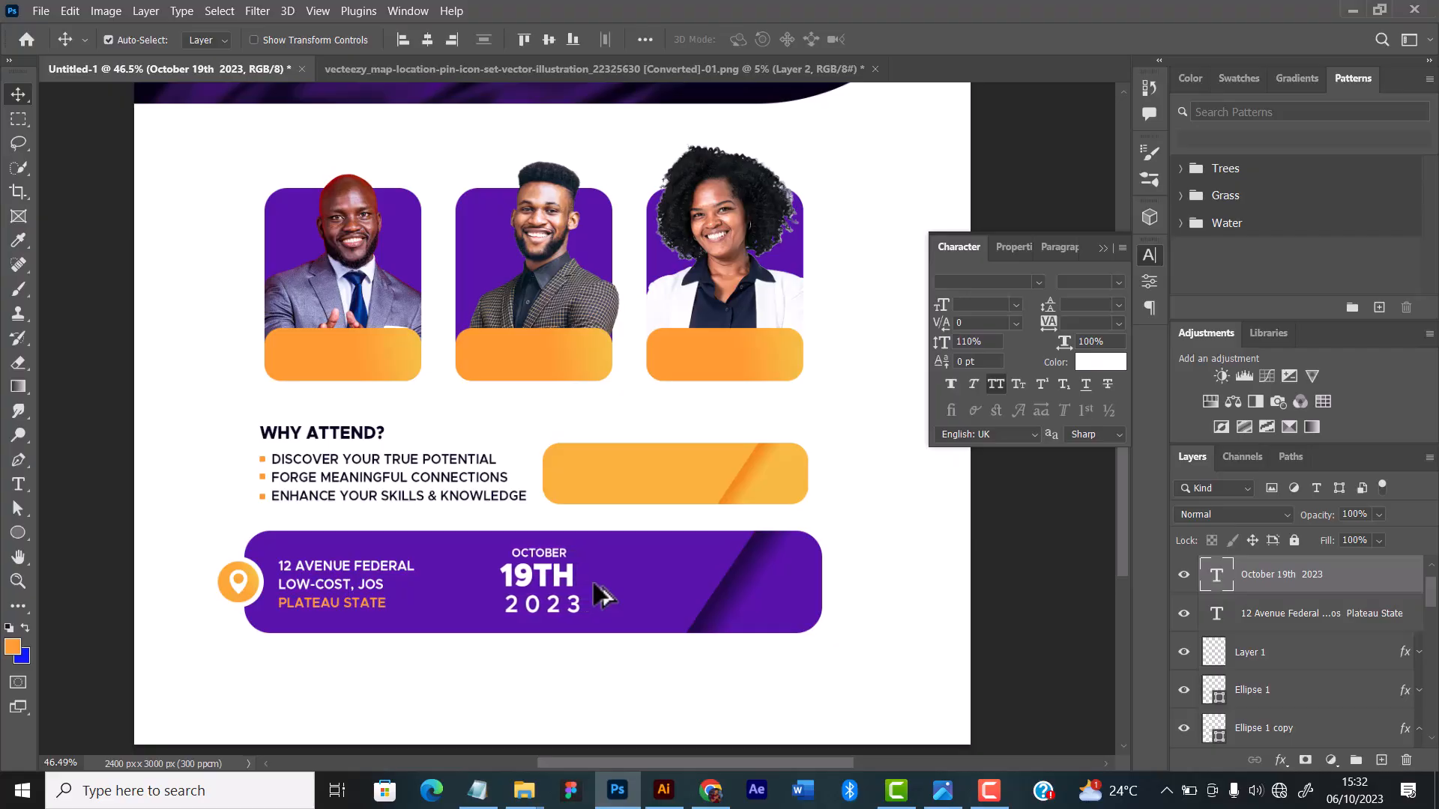
key(Left)
key(Left)
key(Left)
key(Left)
key(Left)
key(Left)
key(Left)
key(Left)
key(Left)
key(Left)
drag(546, 581, 555, 580)
drag(334, 581, 335, 578)
drag(541, 578, 535, 579)
scroll(517, 599, down, 4)
scroll(544, 614, up, 4)
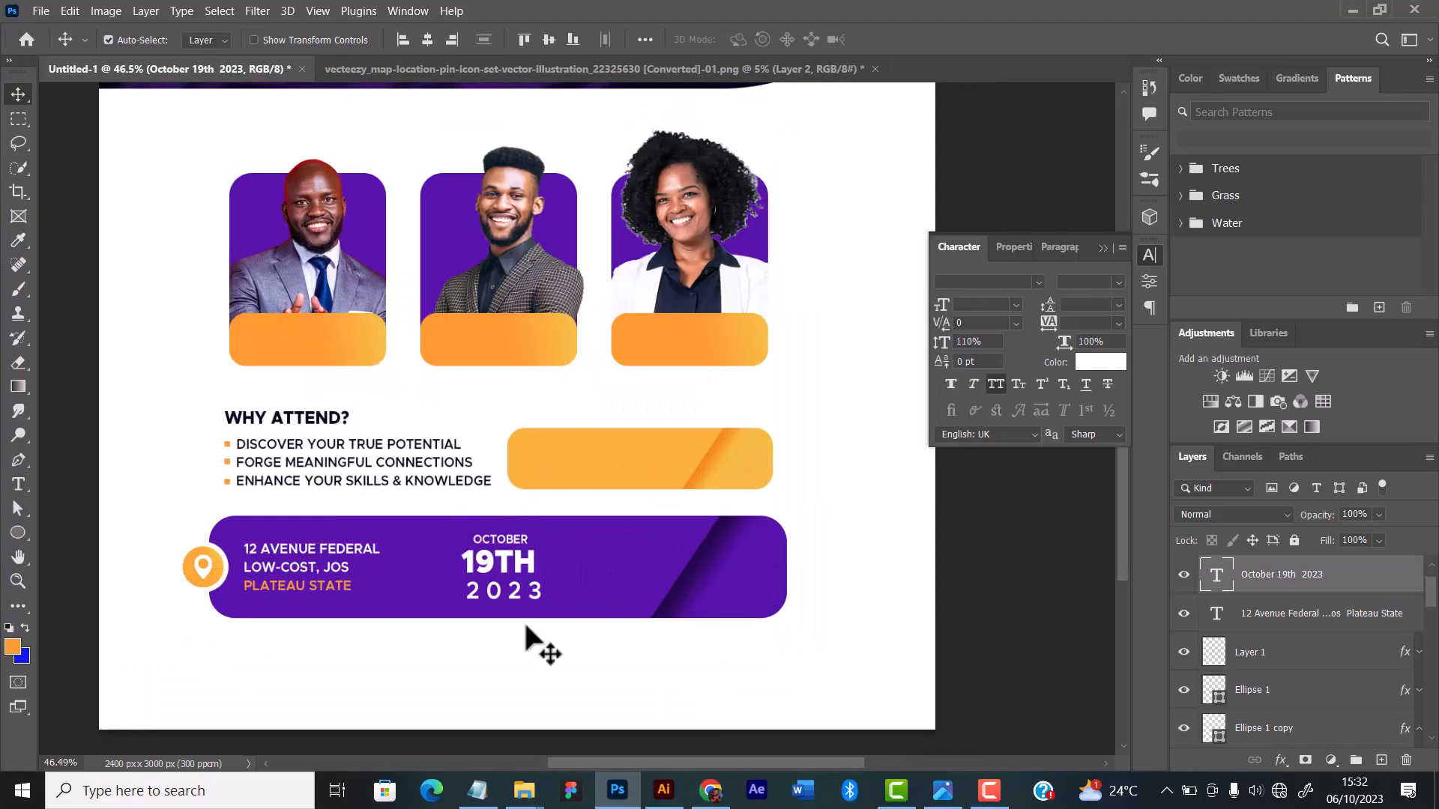
Step: Shift the venue address and the location pin icon slightly to the right on the purple bar
click(546, 626)
click(517, 562)
scroll(547, 559, up, 4)
drag(276, 557, 290, 556)
drag(94, 498, 114, 579)
scroll(687, 668, up, 2)
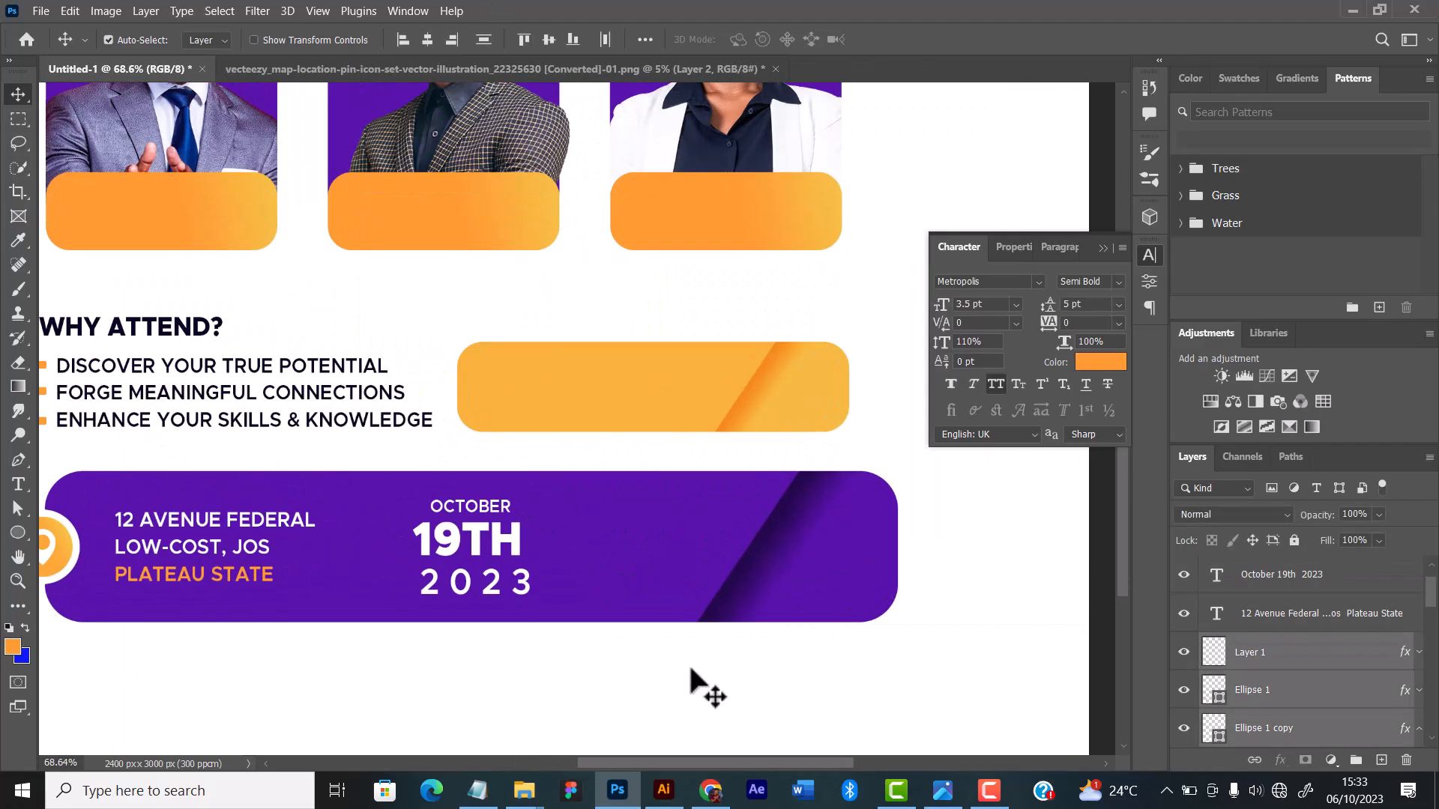
Step: Recolour the "19TH" line of the date in the flyer's orange
double_click(472, 540)
click(1100, 362)
click(790, 384)
click(537, 194)
click(1367, 357)
scroll(736, 420, down, 2)
click(18, 484)
scroll(643, 502, up, 3)
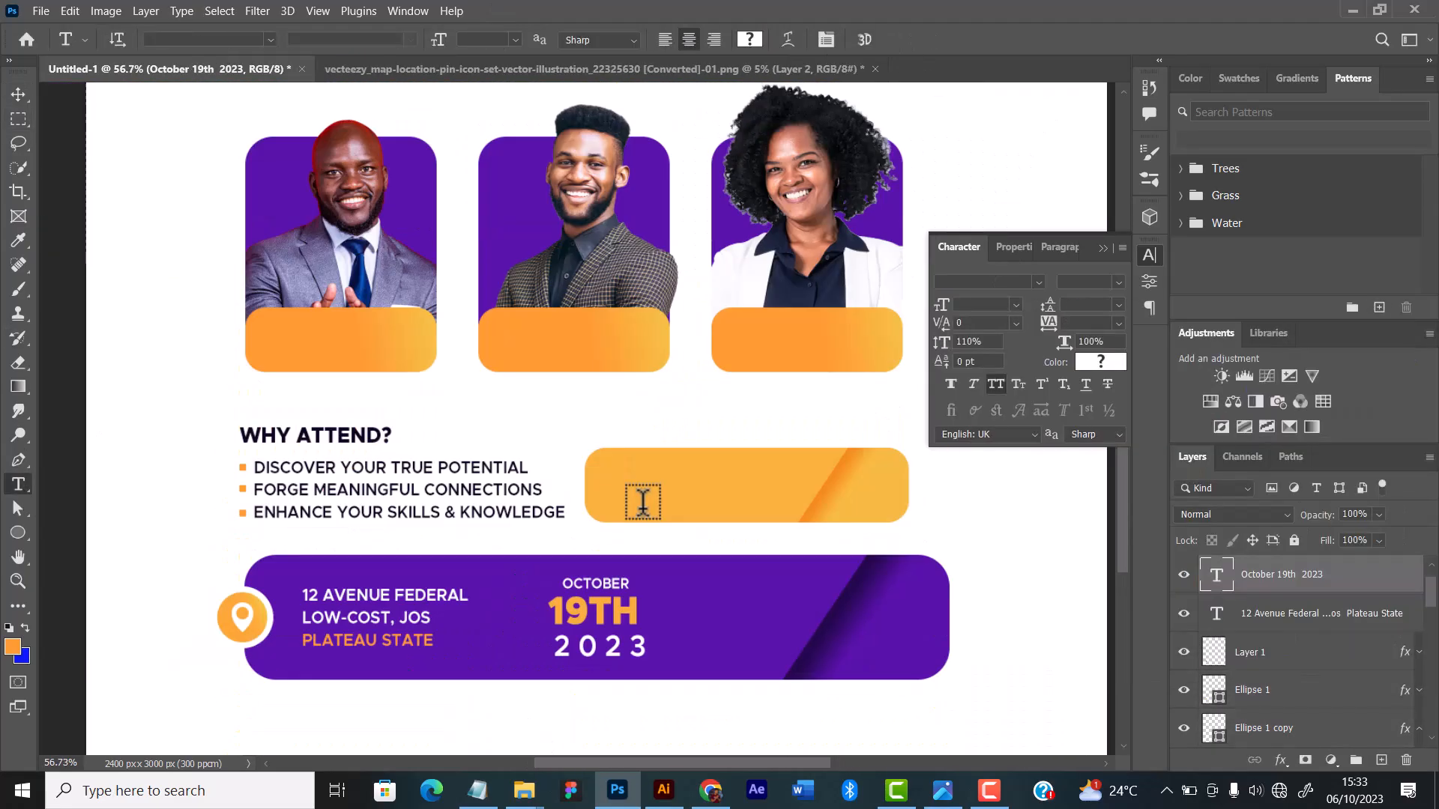
double_click(593, 613)
click(1100, 362)
click(1367, 357)
click(895, 40)
Step: Duplicate the date block at the bar's right end, reduce its upper lines to "9AM", and shift the original date about 24 px right
key(v)
scroll(618, 480, down, 3)
text(t)
alt+drag(599, 491, 742, 467)
text(9TH)
mouse_move(772, 469)
mouse_down()
mouse_move(874, 477)
mouse_move(773, 486)
mouse_up()
text(am)
click(18, 95)
drag(628, 503, 637, 501)
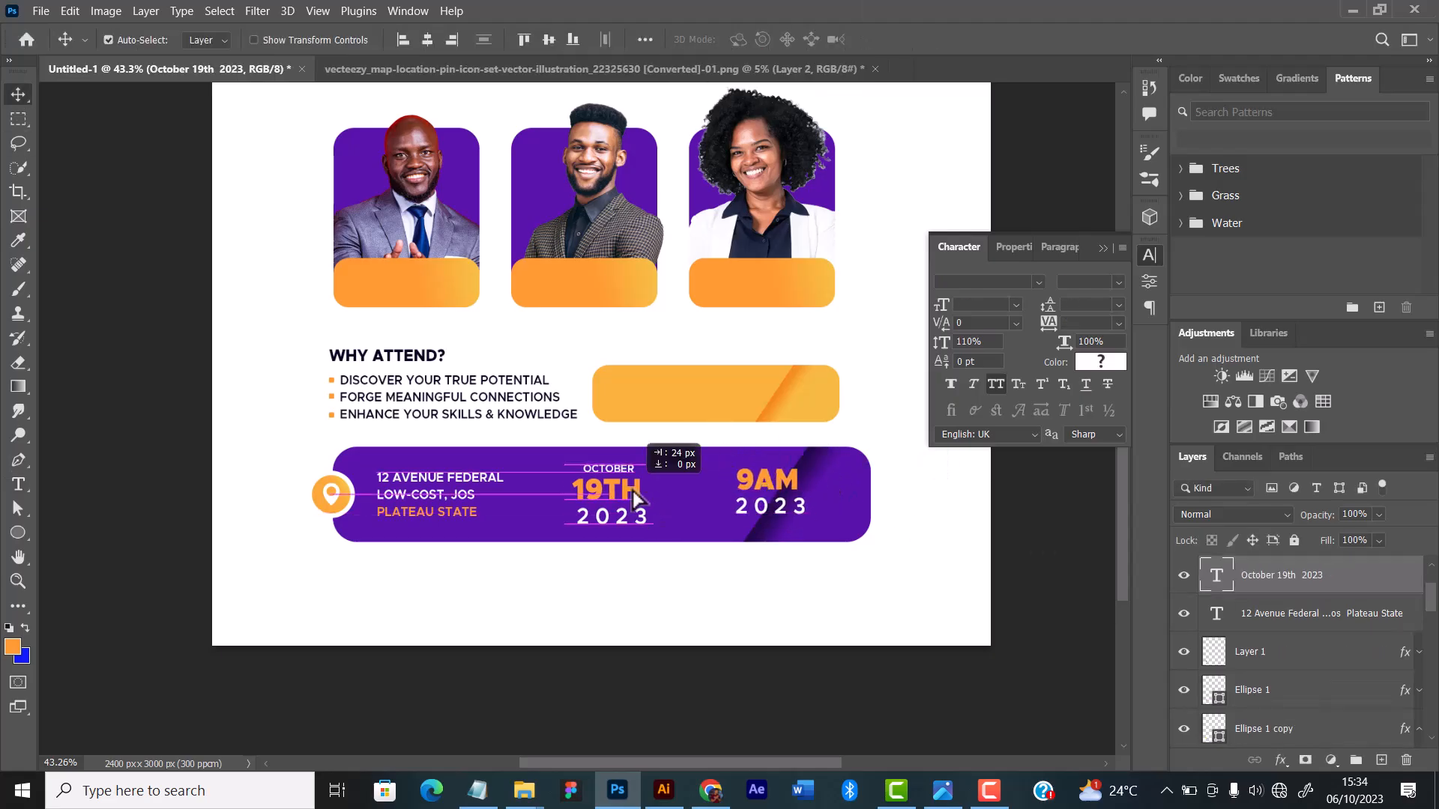
Step: Replace the "2023" line under "9AM" with "GMT" and set it to the Regular weight
mouse_move(734, 504)
mouse_down()
mouse_move(834, 504)
mouse_move(735, 505)
mouse_up()
text(GMT)
click(1119, 281)
click(1083, 346)
click(18, 95)
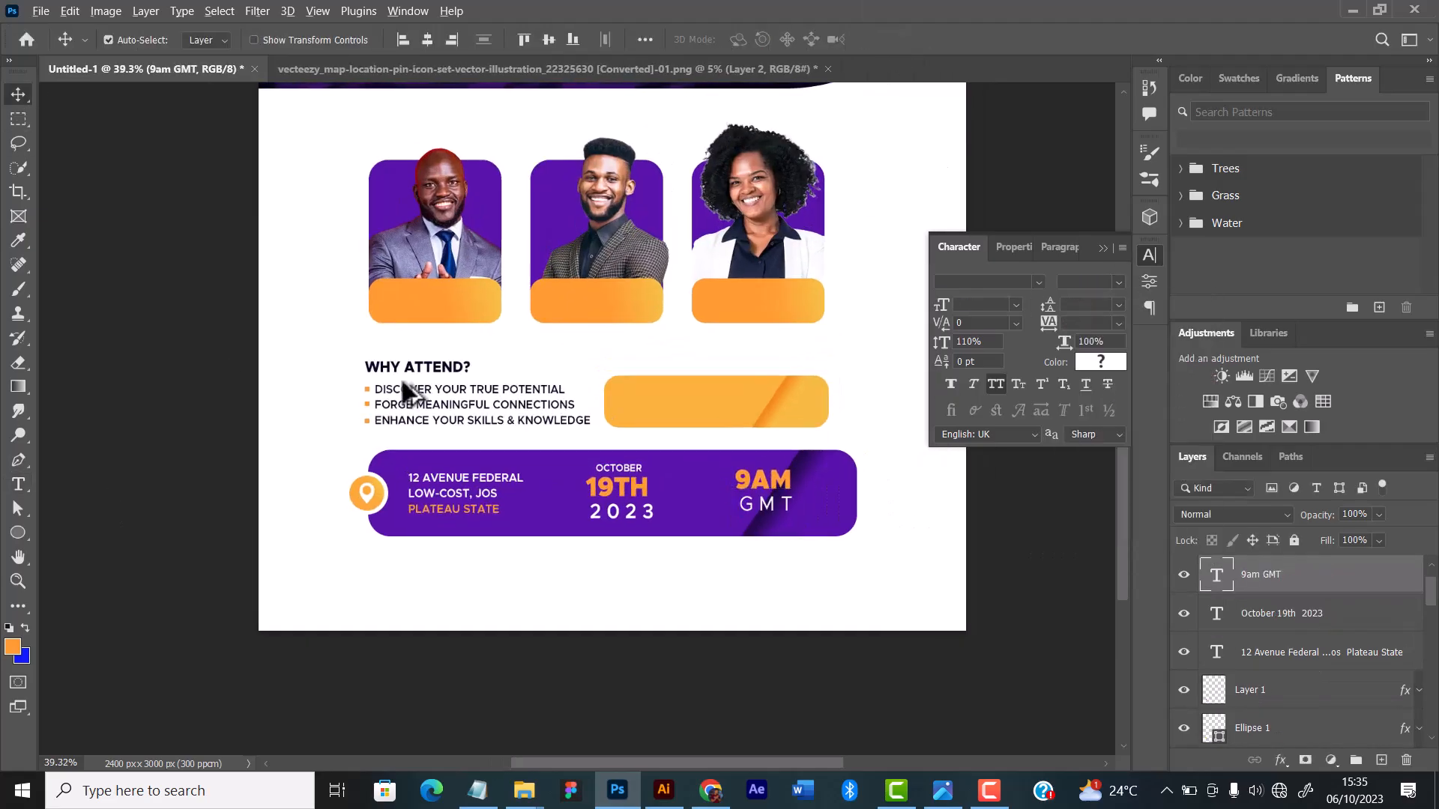
Step: Change the Gradient Overlay angle on the yellow and purple bars so that their diagonal shaded bands slant more gently
scroll(749, 495, up, 4)
click(584, 419)
scroll(1284, 697, down, 1)
double_click(1285, 699)
drag(1178, 265, 1184, 280)
key(Return)
scroll(568, 391, down, 5)
scroll(629, 442, up, 4)
click(622, 567)
double_click(1285, 625)
drag(1071, 292, 1076, 304)
key(Return)
scroll(674, 570, down, 2)
scroll(687, 599, up, 2)
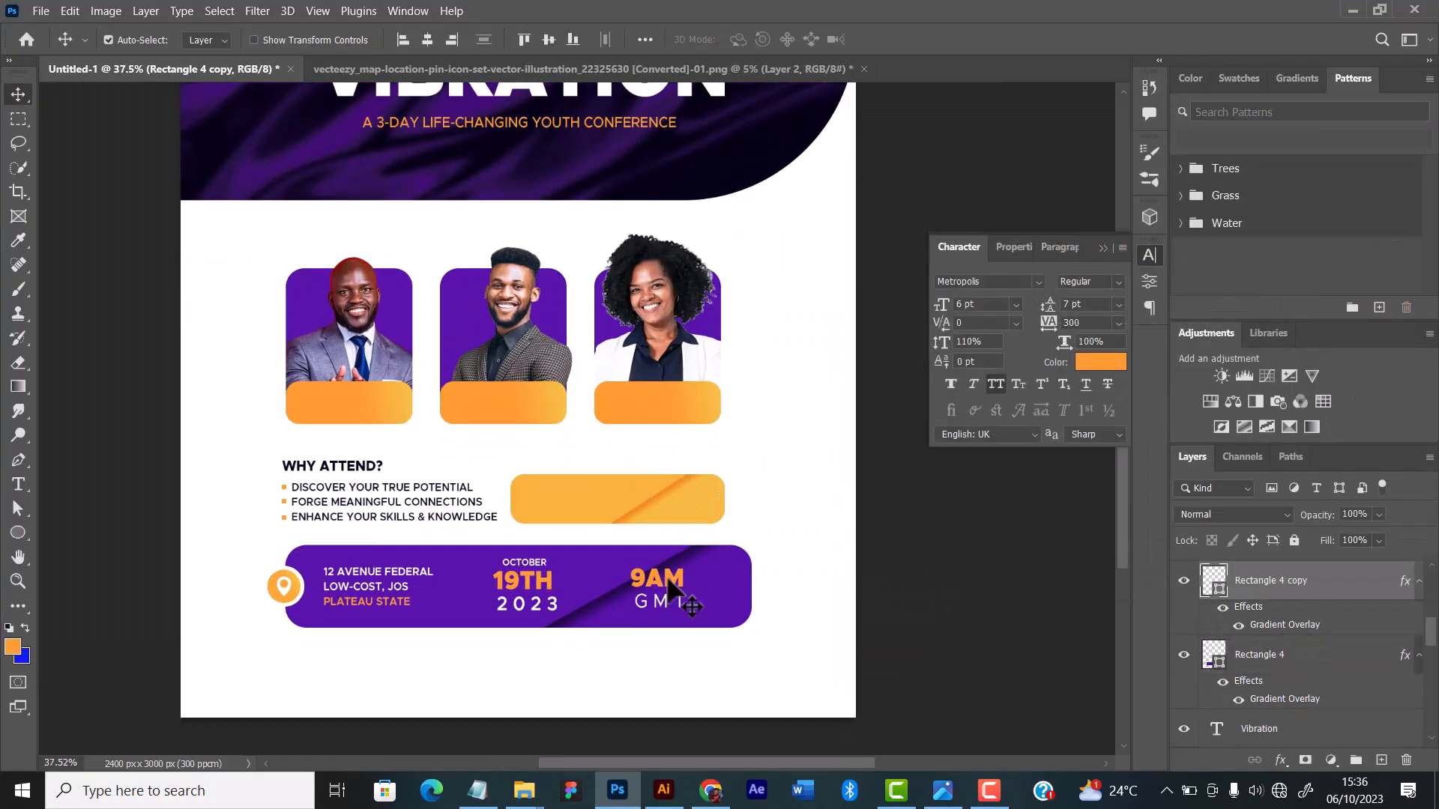
Step: Narrow the purple bar evenly from both ends with Free Transform
drag(360, 587, 376, 588)
scroll(400, 591, up, 5)
click(970, 596)
key(ctrl+t)
drag(989, 585, 916, 584)
click(929, 40)
scroll(684, 556, down, 7)
Step: Move the pin icon and venue address right and the "9AM GMT" text slightly left to suit the narrower purple bar
drag(386, 531, 425, 596)
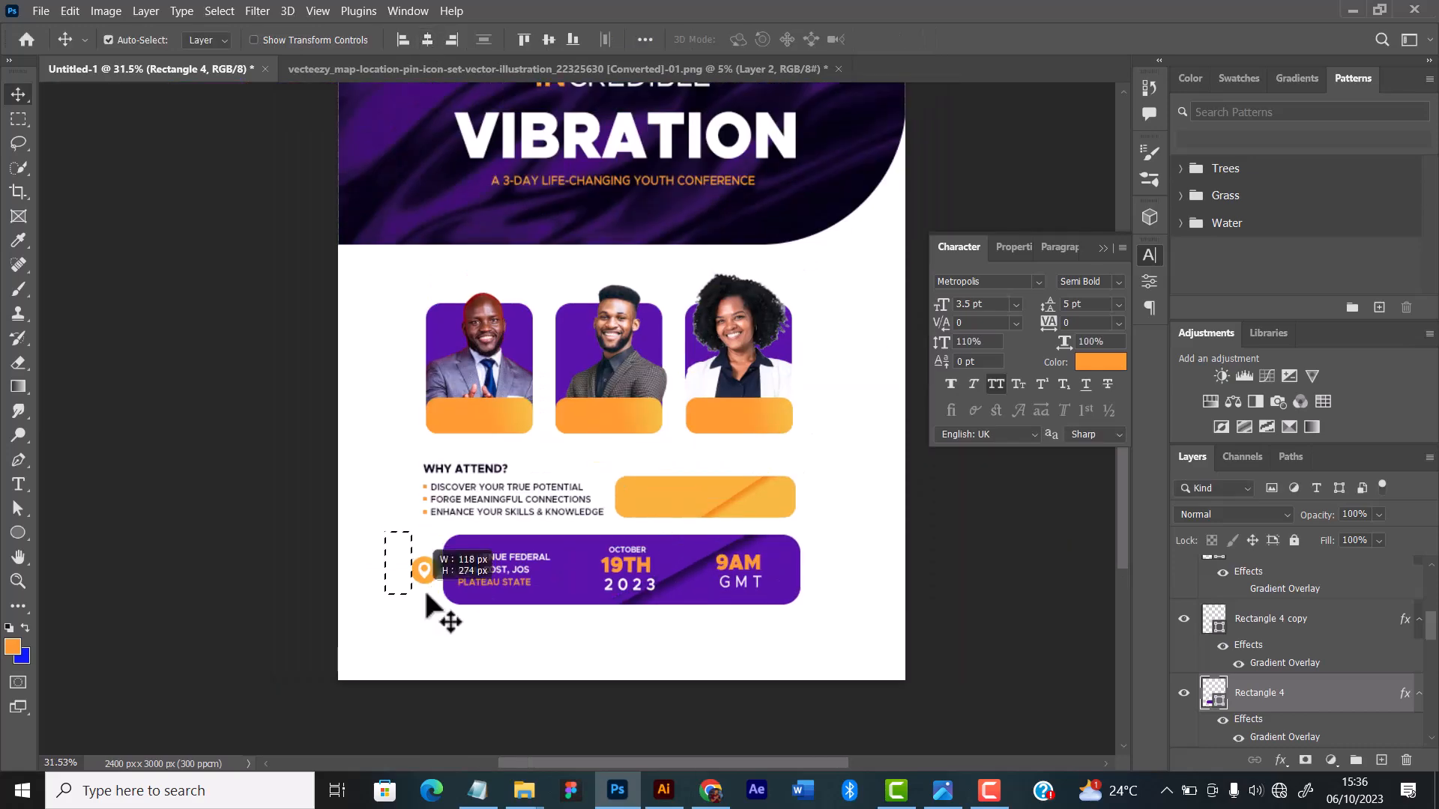
scroll(490, 590, up, 7)
scroll(840, 571, down, 5)
drag(755, 614, 744, 613)
click(643, 525)
scroll(660, 450, down, 3)
scroll(589, 517, up, 1)
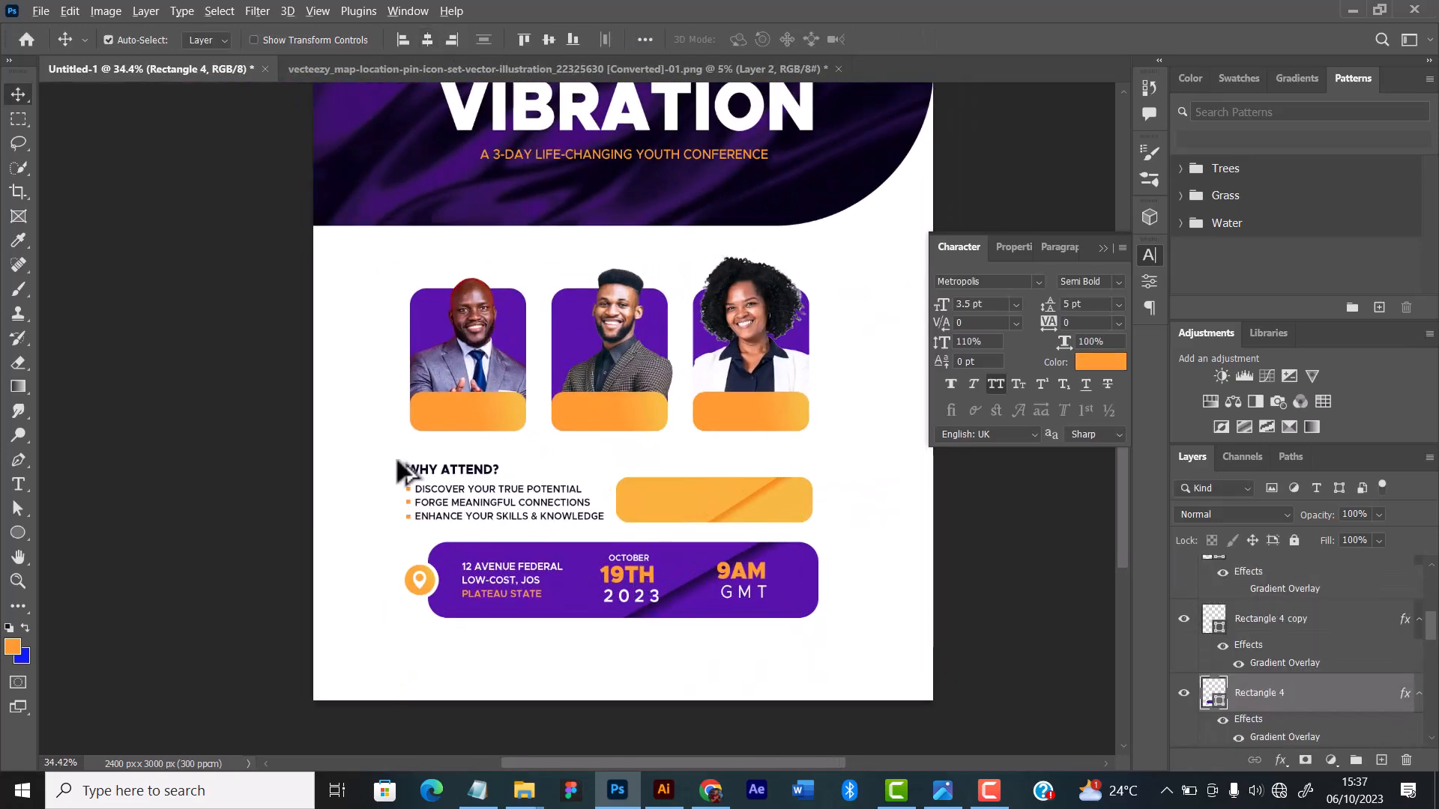
Step: Move the "WHY ATTEND?" heading and its bullet list right to line up with the purple bar's left edge
scroll(411, 491, up, 6)
drag(333, 438, 644, 554)
scroll(646, 568, down, 1)
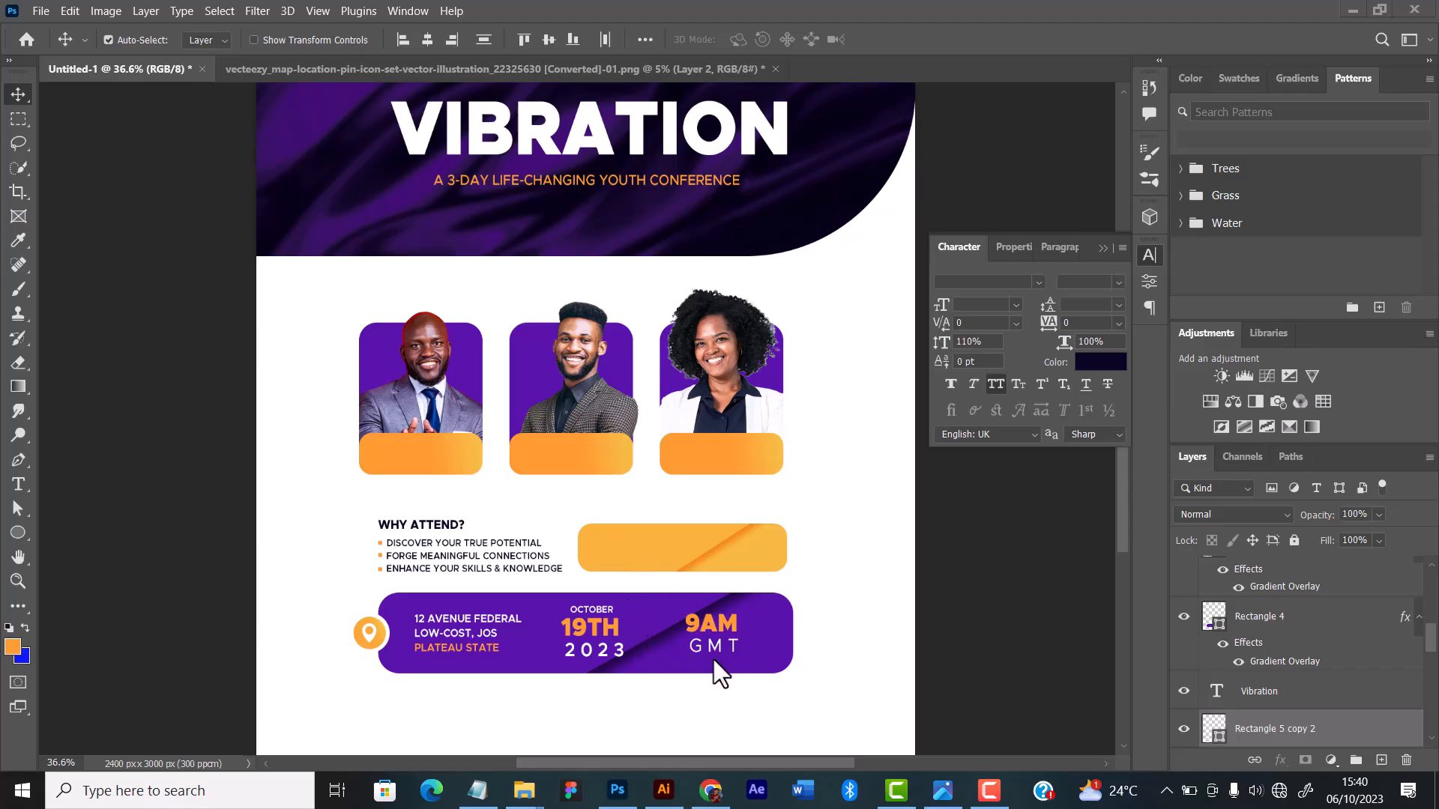
Step: Undo the recent moves of the heading, bullet list, time, pin icon and address, along with the narrowing of the purple bar
click(657, 660)
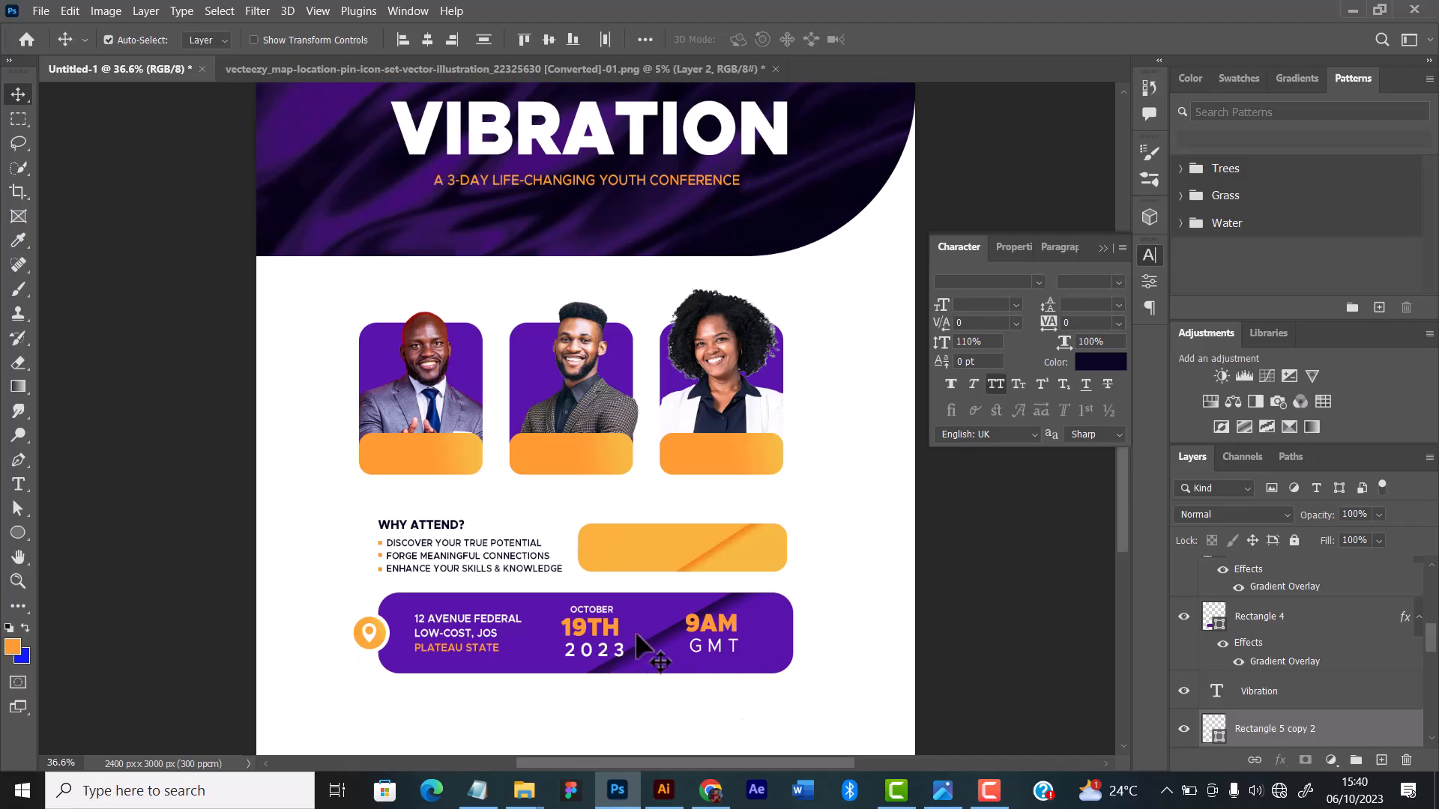
key(ctrl+shift+Down)
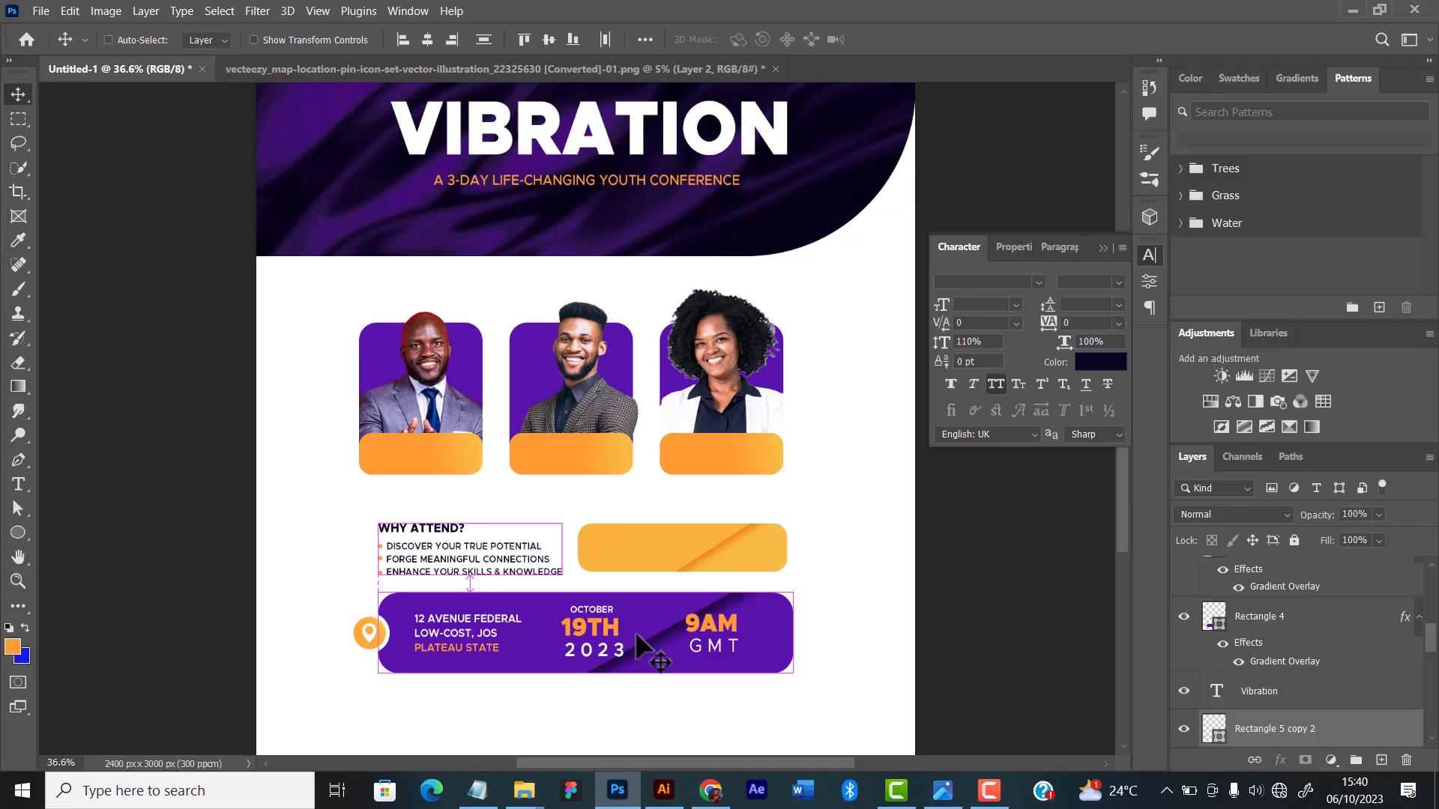
key(ctrl+z)
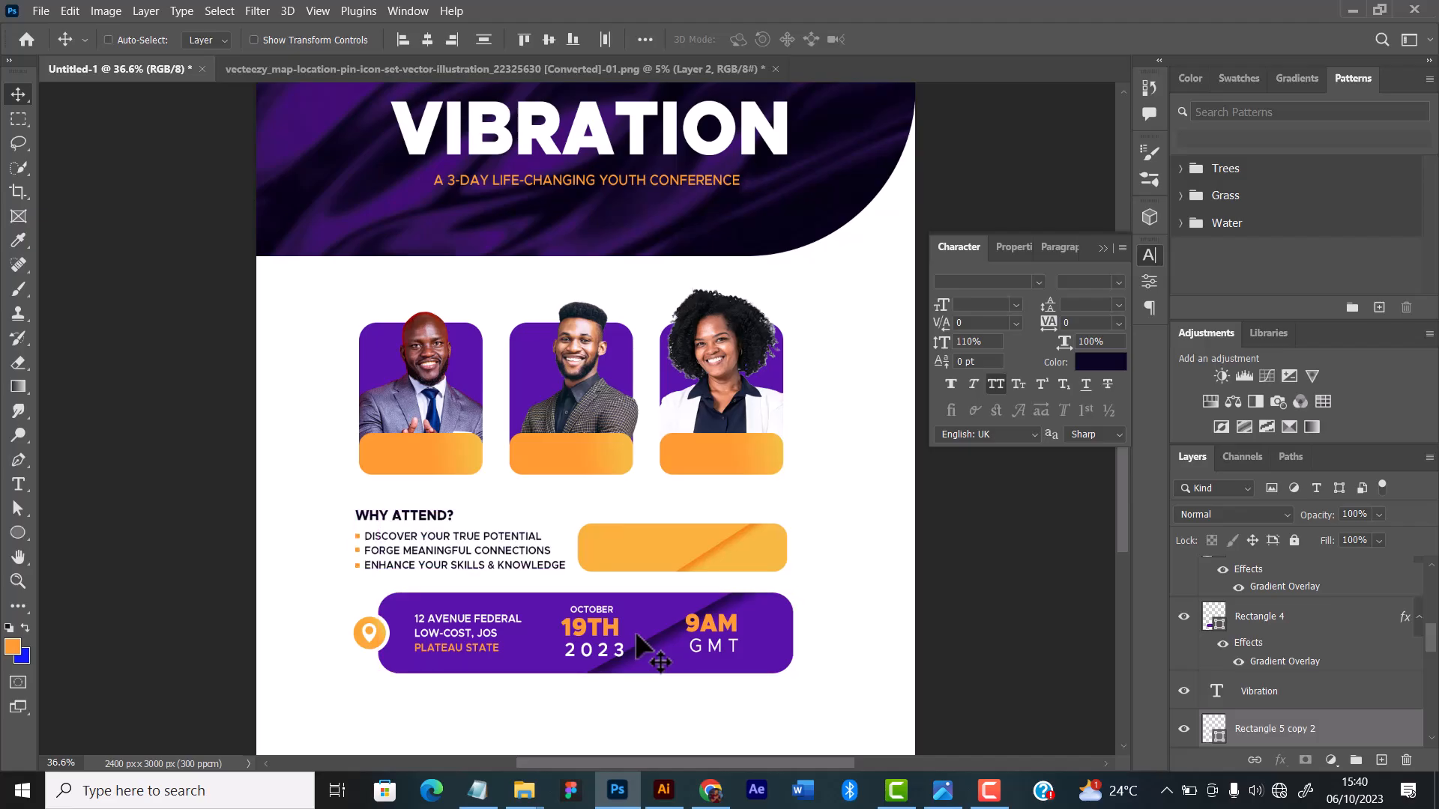
key(ctrl+z)
key(ctrl+z)
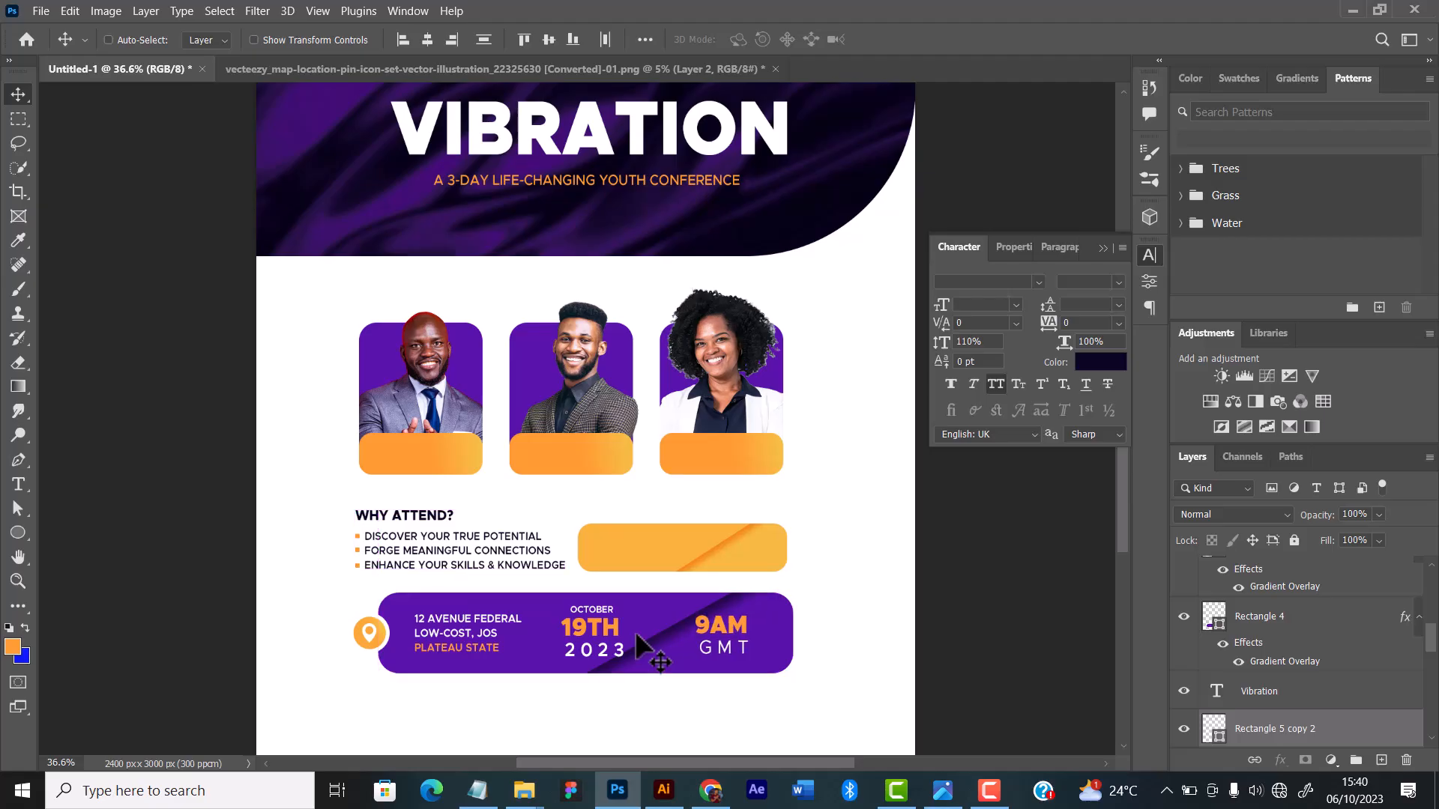
key(ctrl+z)
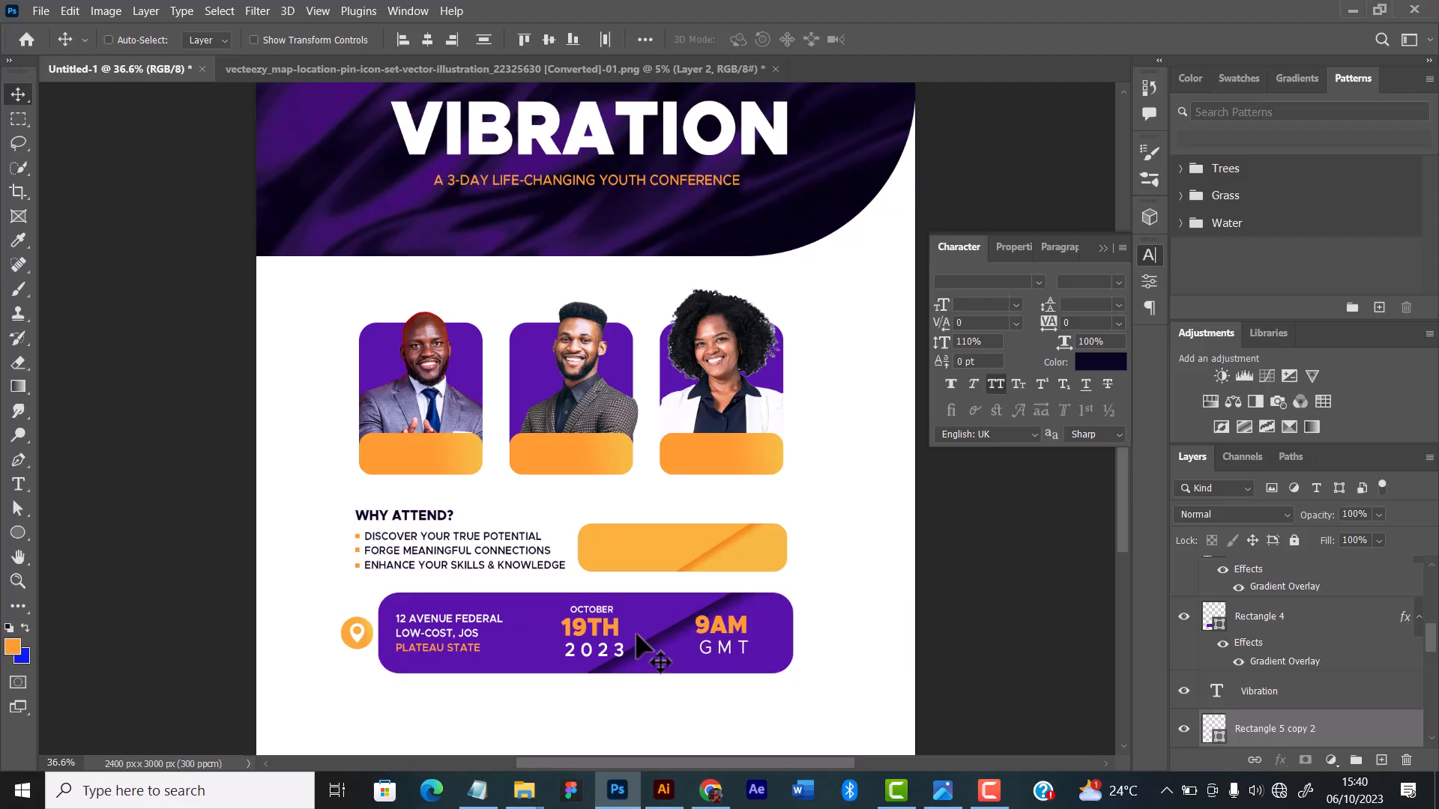
key(ctrl+z)
key(ctrl+z)
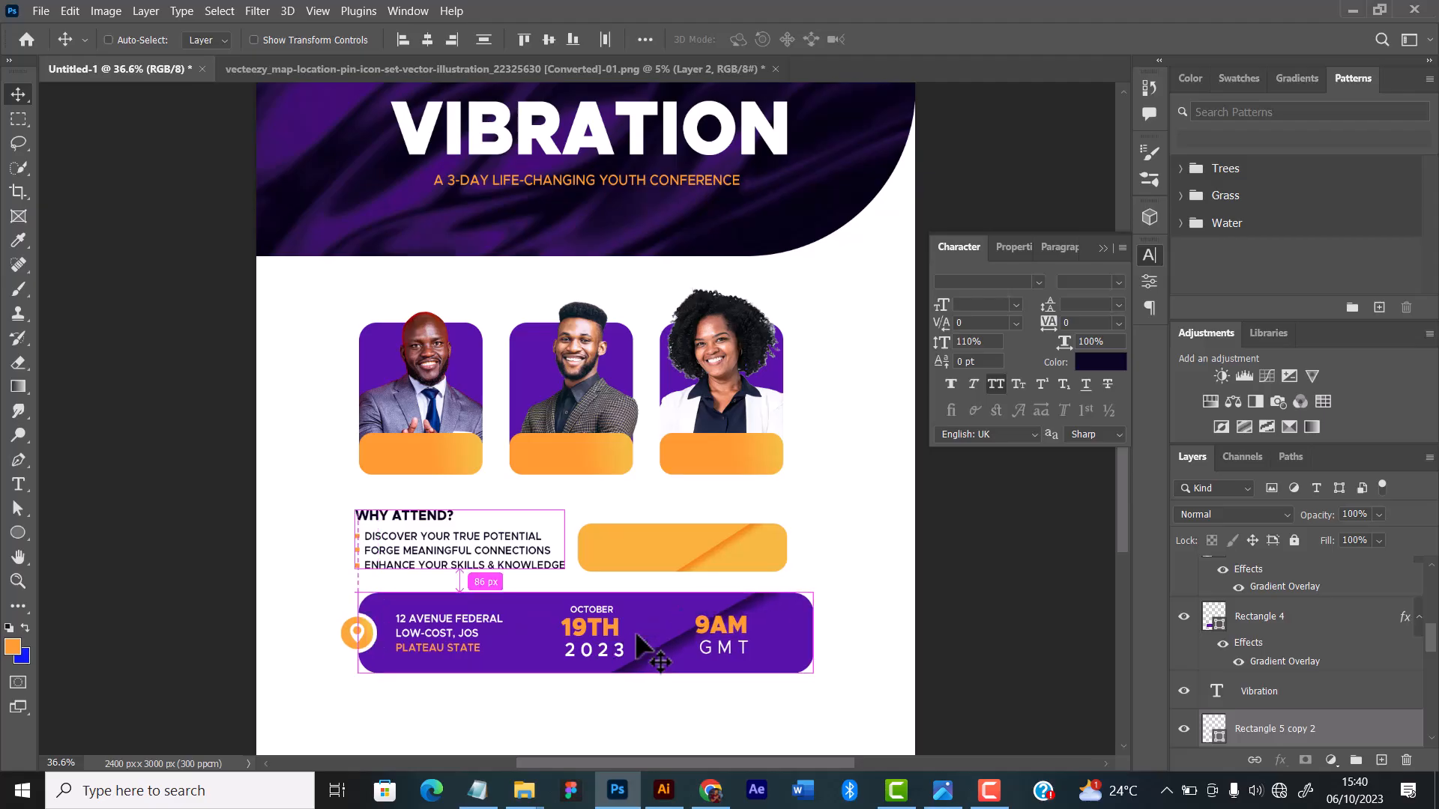
key(ctrl+z)
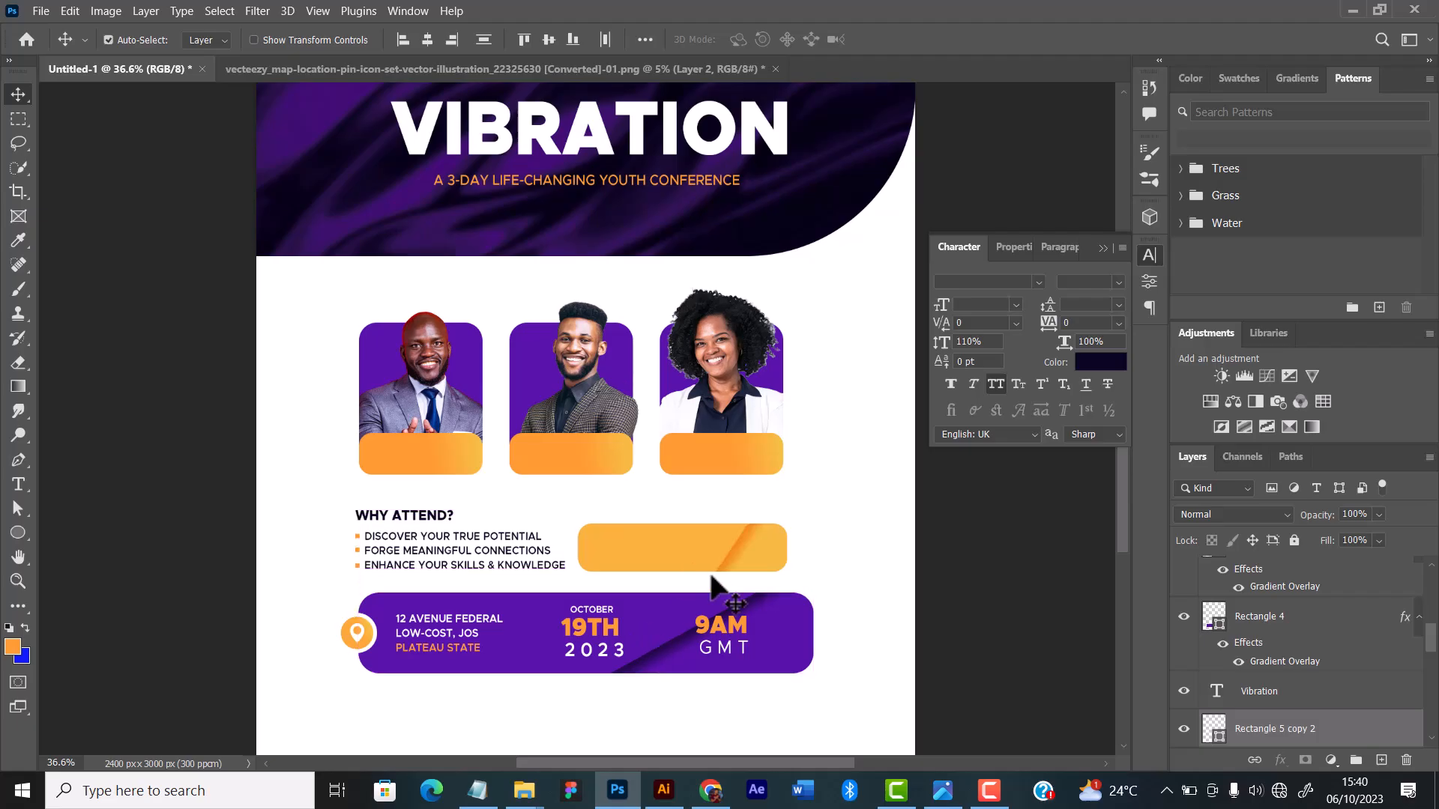
Step: Move the "9AM GMT" text slightly right on the purple bar
scroll(742, 633, down, 2)
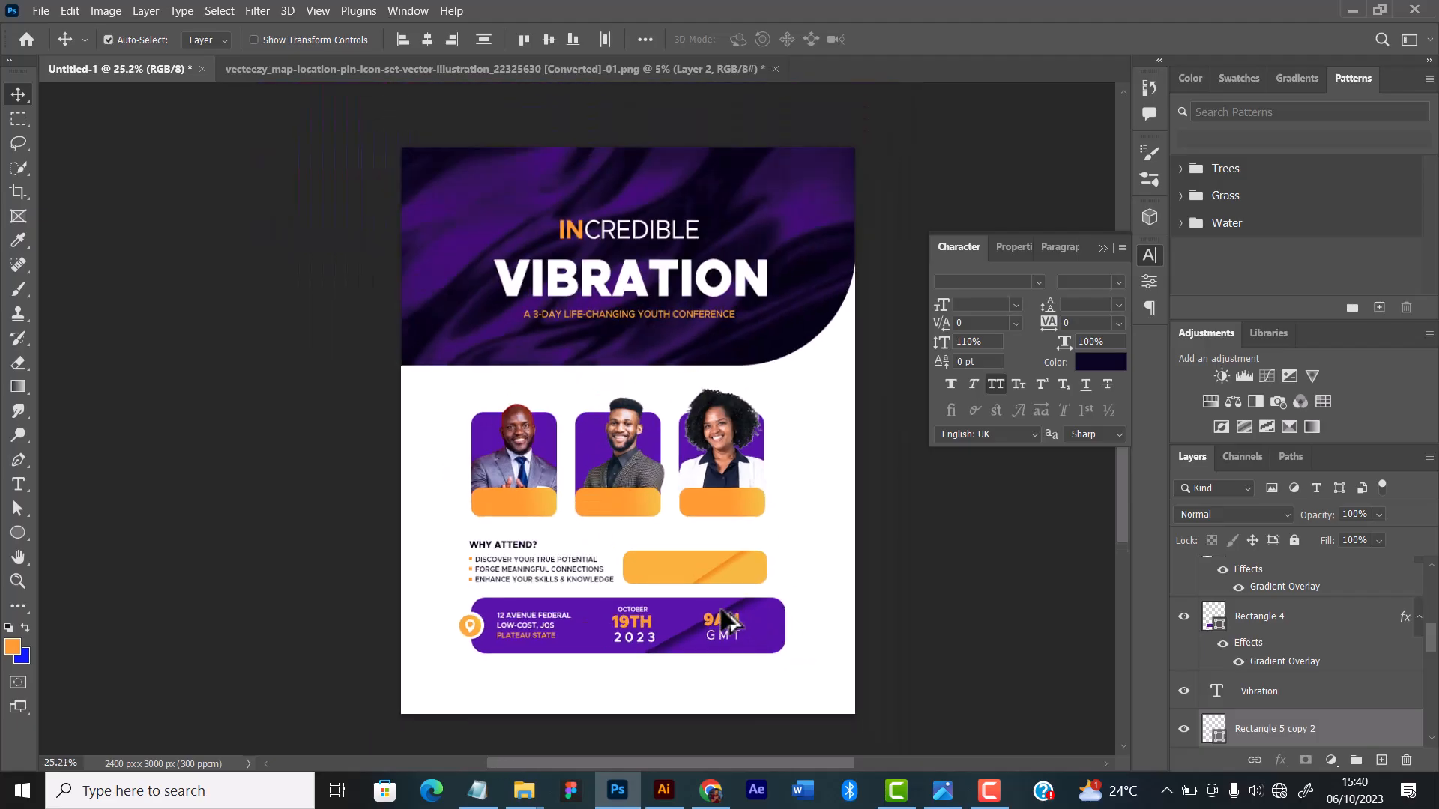
scroll(731, 626, up, 3)
scroll(731, 623, up, 1)
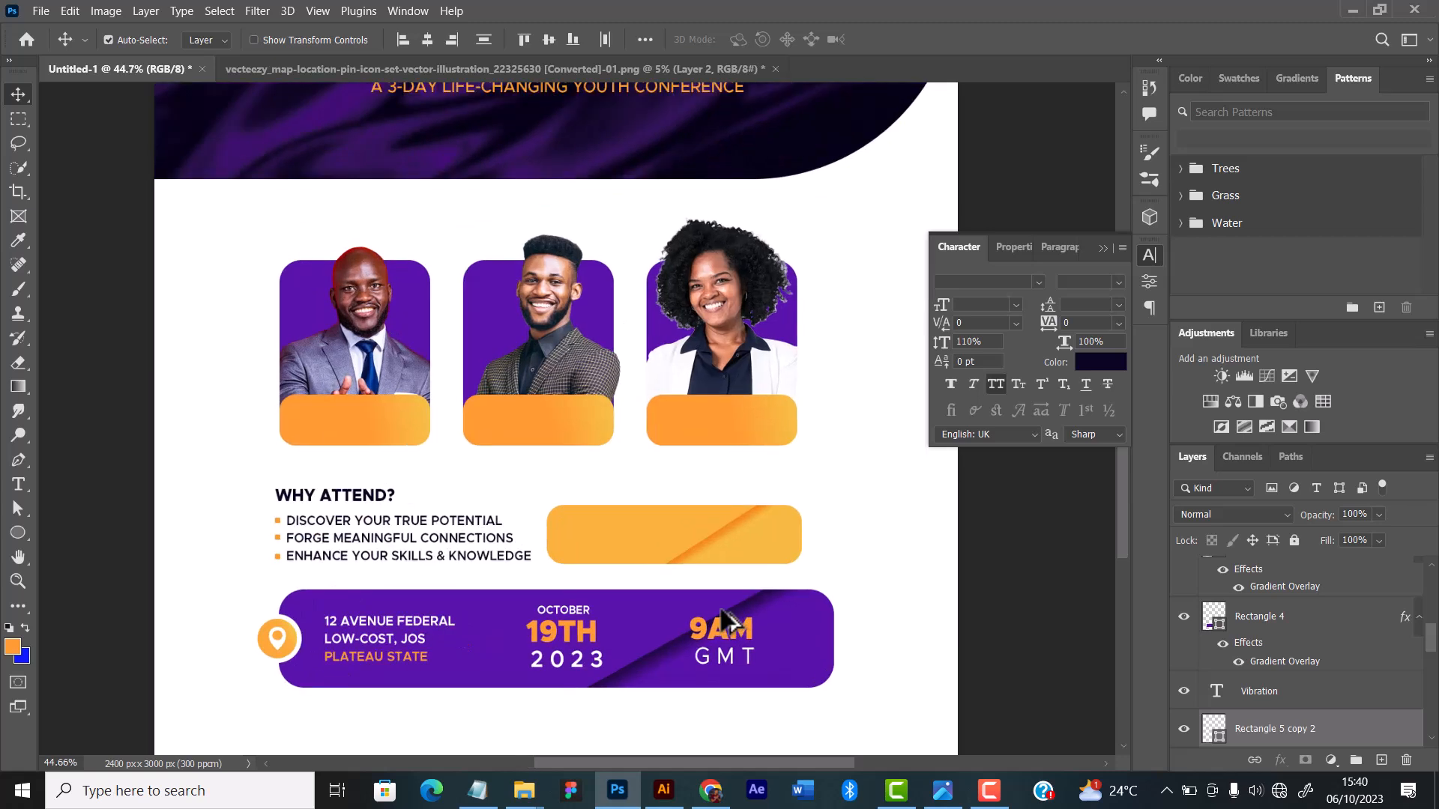
scroll(721, 624, up, 1)
scroll(713, 622, up, 1)
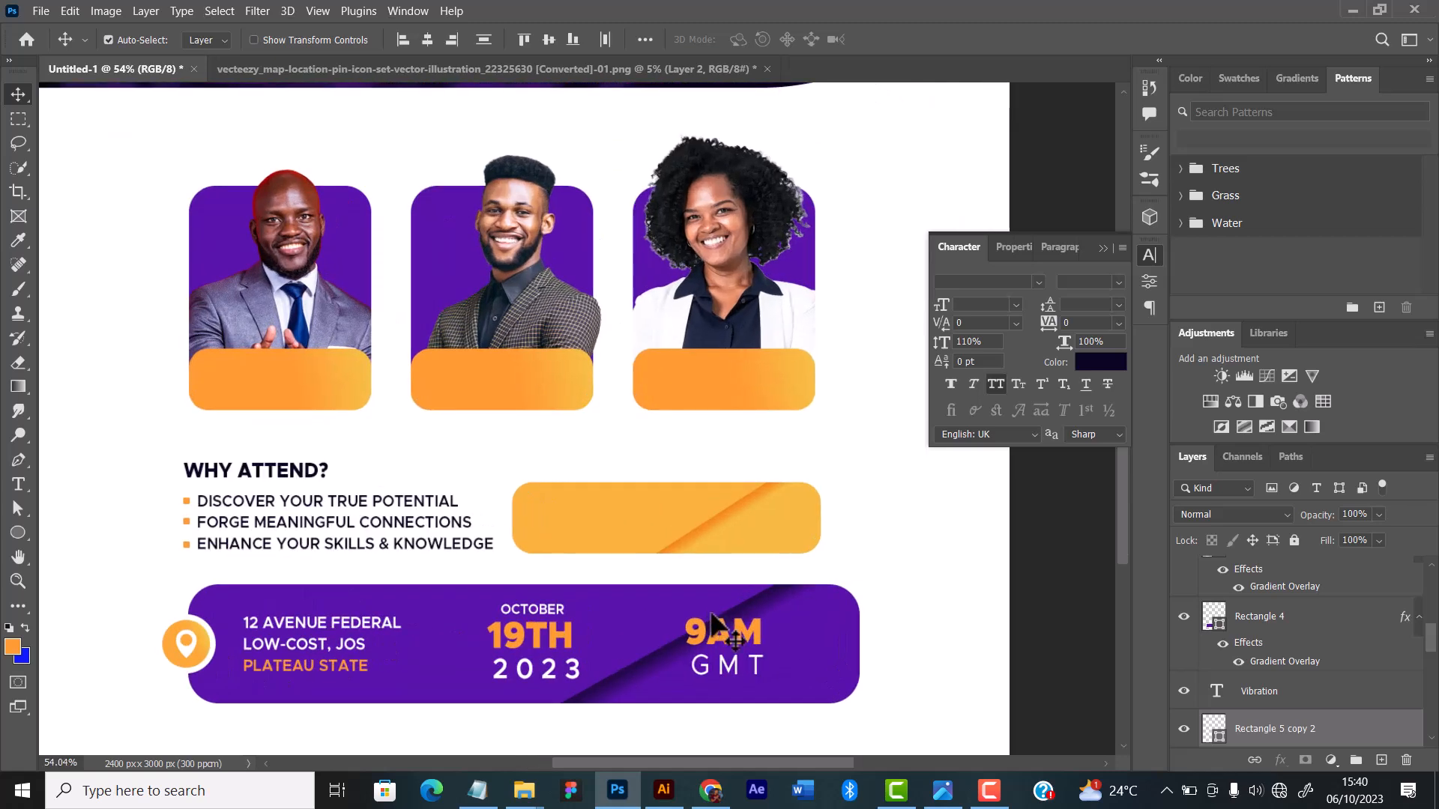
scroll(651, 643, up, 1)
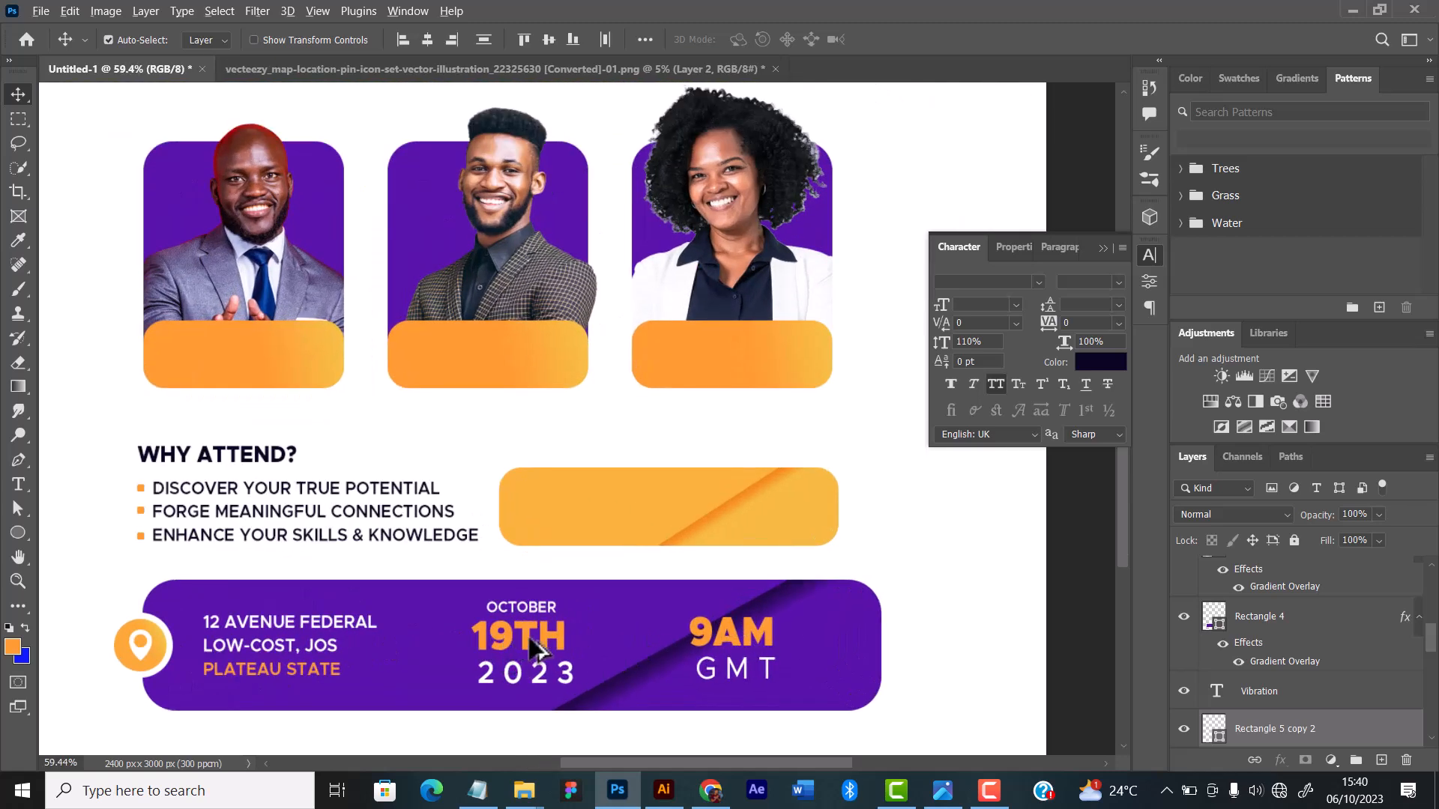
scroll(577, 640, right, 2)
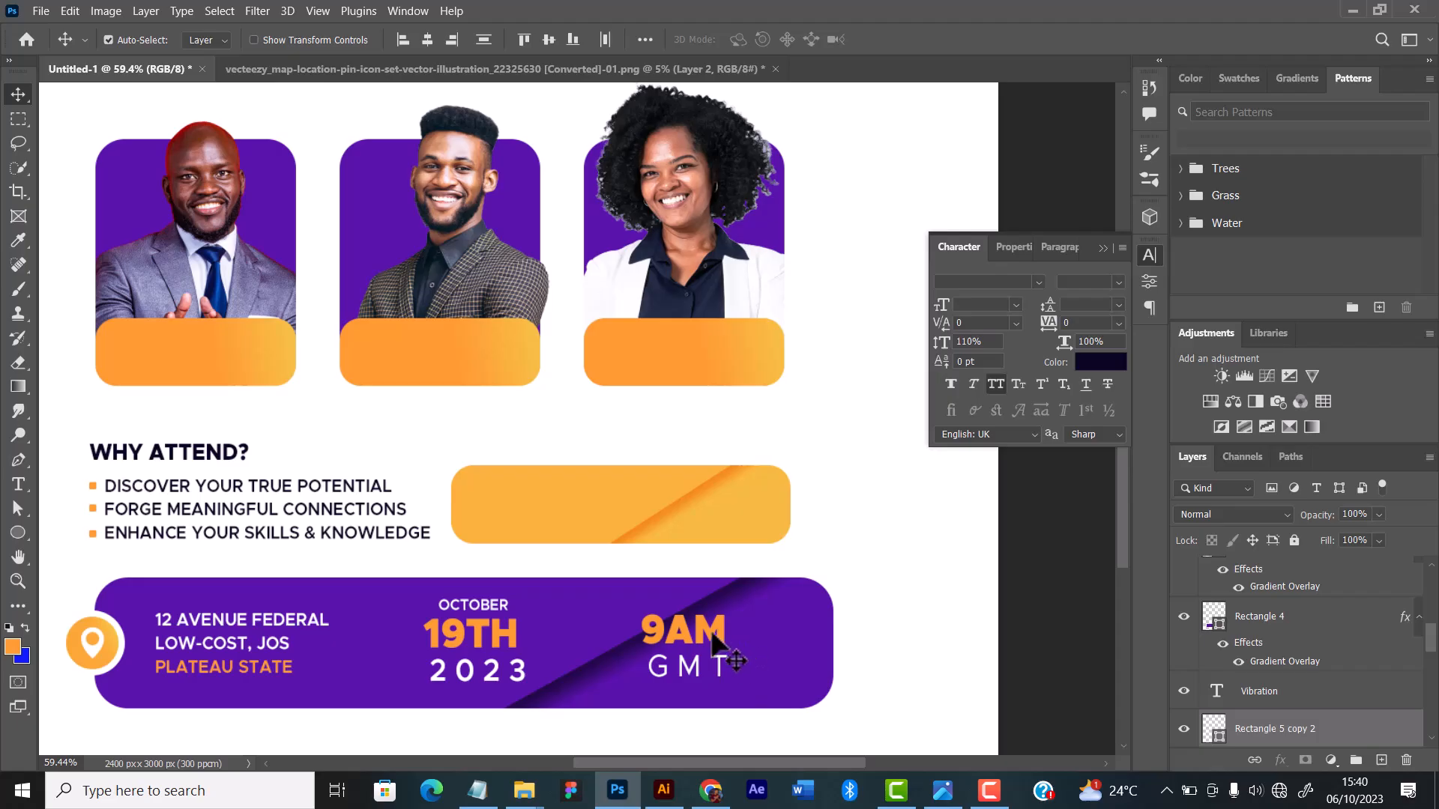
drag(716, 638, 747, 634)
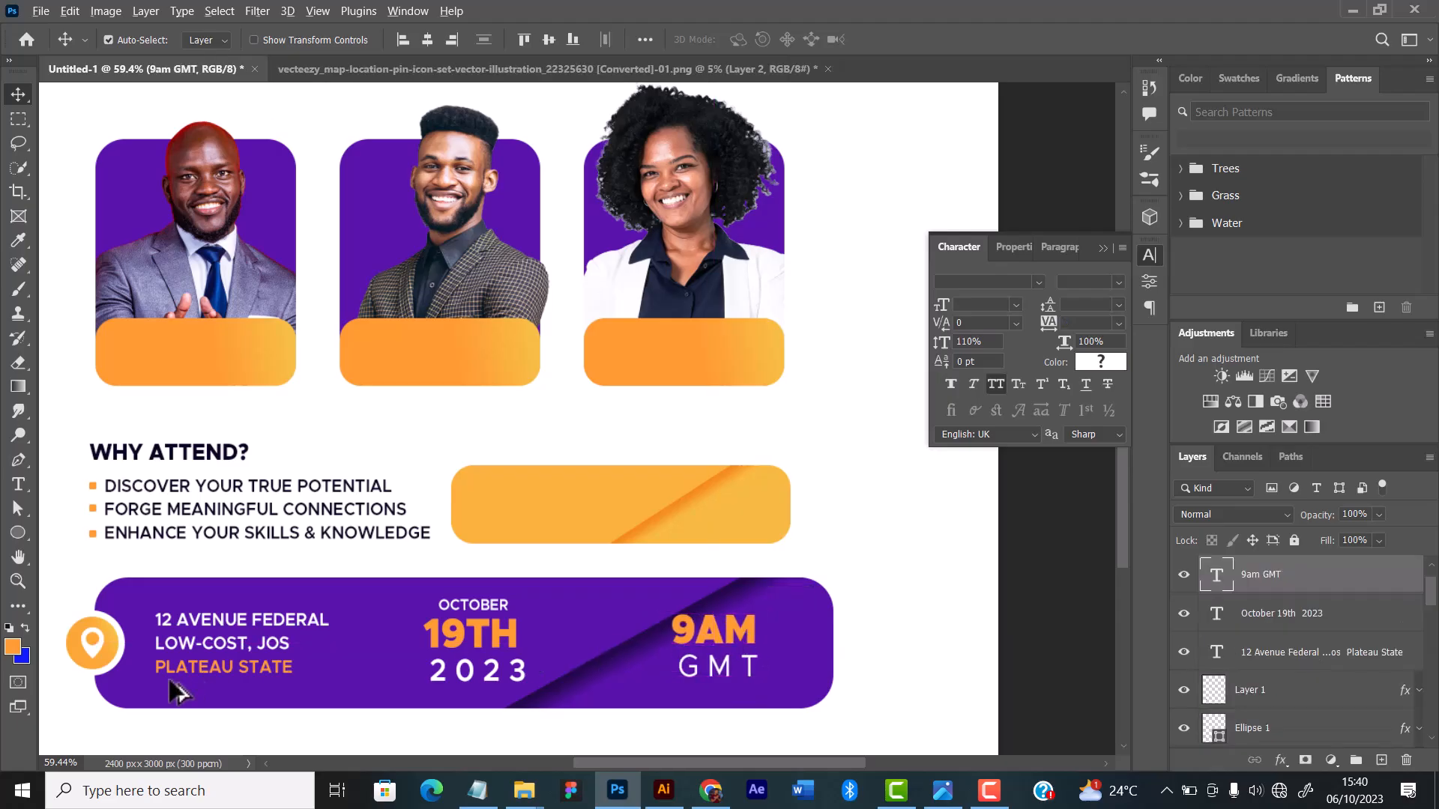
Step: Duplicate the pin icon with its circles to the purple bar's right end and to the space beside the date
drag(79, 597, 88, 652)
drag(90, 655, 685, 657)
scroll(470, 651, down, 1)
click(471, 651)
click(373, 637)
shift+click(373, 644)
scroll(373, 645, up, 1)
scroll(406, 656, down, 3)
scroll(533, 661, down, 3)
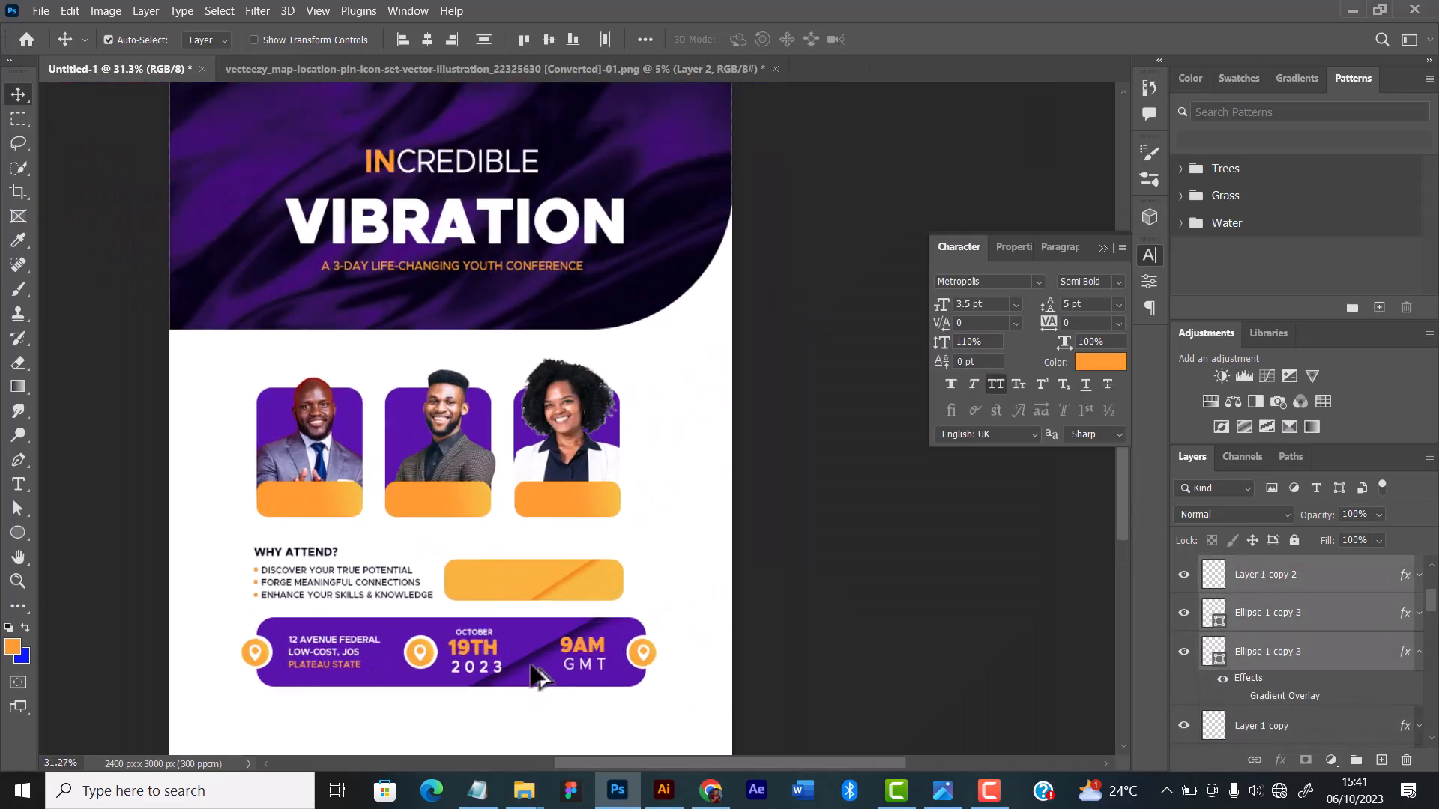
Step: Delete the pin symbols from the two duplicated circles, leaving them empty
scroll(545, 596, up, 6)
click(369, 623)
key(Delete)
click(743, 621)
key(Delete)
scroll(657, 558, down, 3)
scroll(656, 592, down, 1)
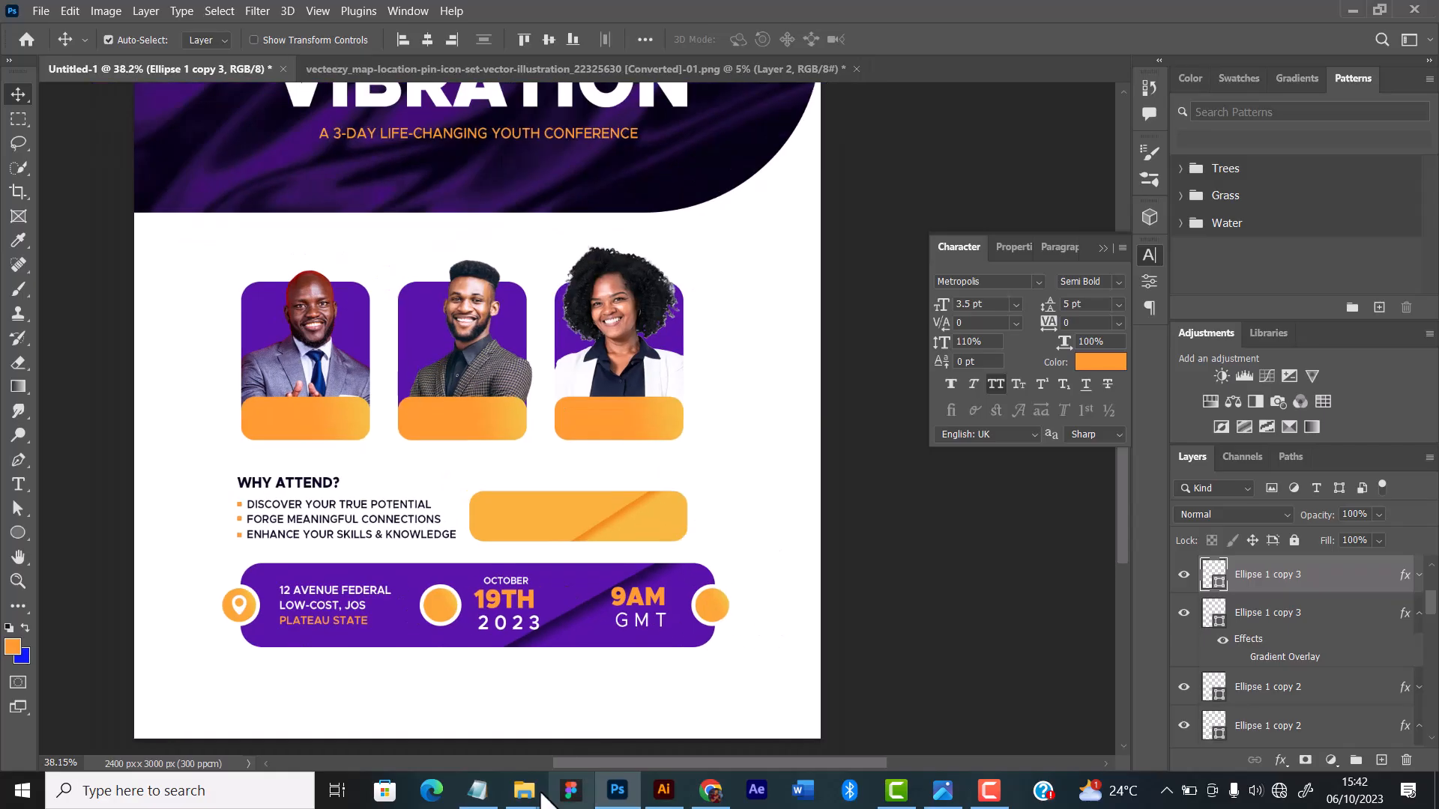
Step: Place the calendar icon from File Explorer and scale it down to fit inside the circle beside the date
key(alt+Tab)
drag(778, 465, 480, 419)
drag(778, 97, 480, 397)
scroll(498, 551, up, 6)
drag(458, 420, 404, 652)
key(Return)
scroll(404, 652, up, 10)
key(ctrl+t)
key(Return)
scroll(480, 525, down, 6)
scroll(478, 495, up, 5)
scroll(600, 472, down, 6)
Step: Apply a white Color Overlay to the calendar icon
double_click(1342, 575)
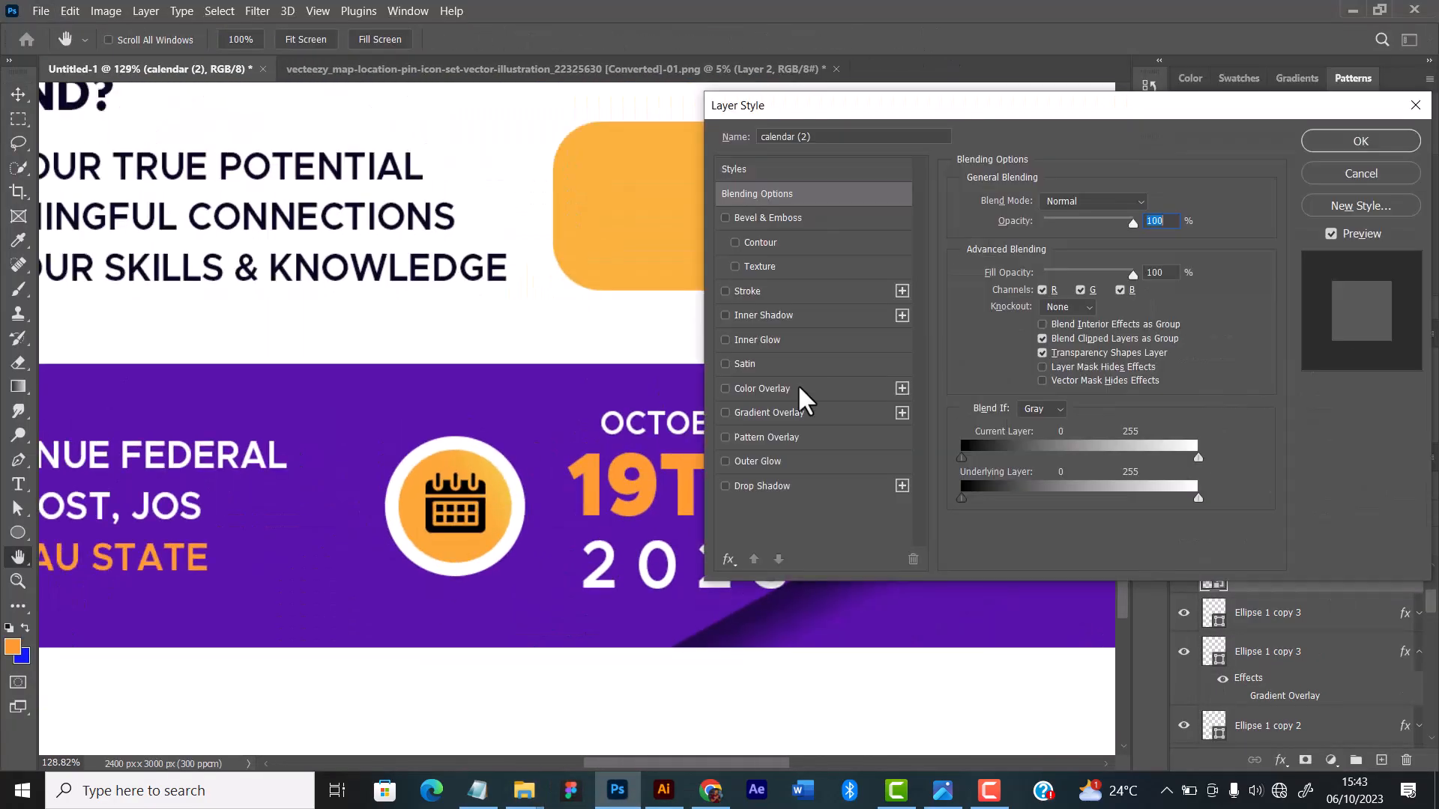
click(765, 389)
click(1321, 140)
scroll(707, 433, down, 10)
scroll(730, 414, up, 3)
scroll(674, 434, down, 3)
scroll(526, 461, up, 2)
scroll(642, 452, up, 1)
drag(850, 498, 813, 457)
drag(801, 456, 667, 456)
scroll(652, 442, down, 2)
scroll(682, 465, up, 2)
key(ctrl+z)
scroll(805, 518, up, 6)
scroll(517, 457, down, 3)
Step: Place the alarm-clock icon from the Icons folder and scale it down to fit the circle at the bar's right end
mouse_move(524, 793)
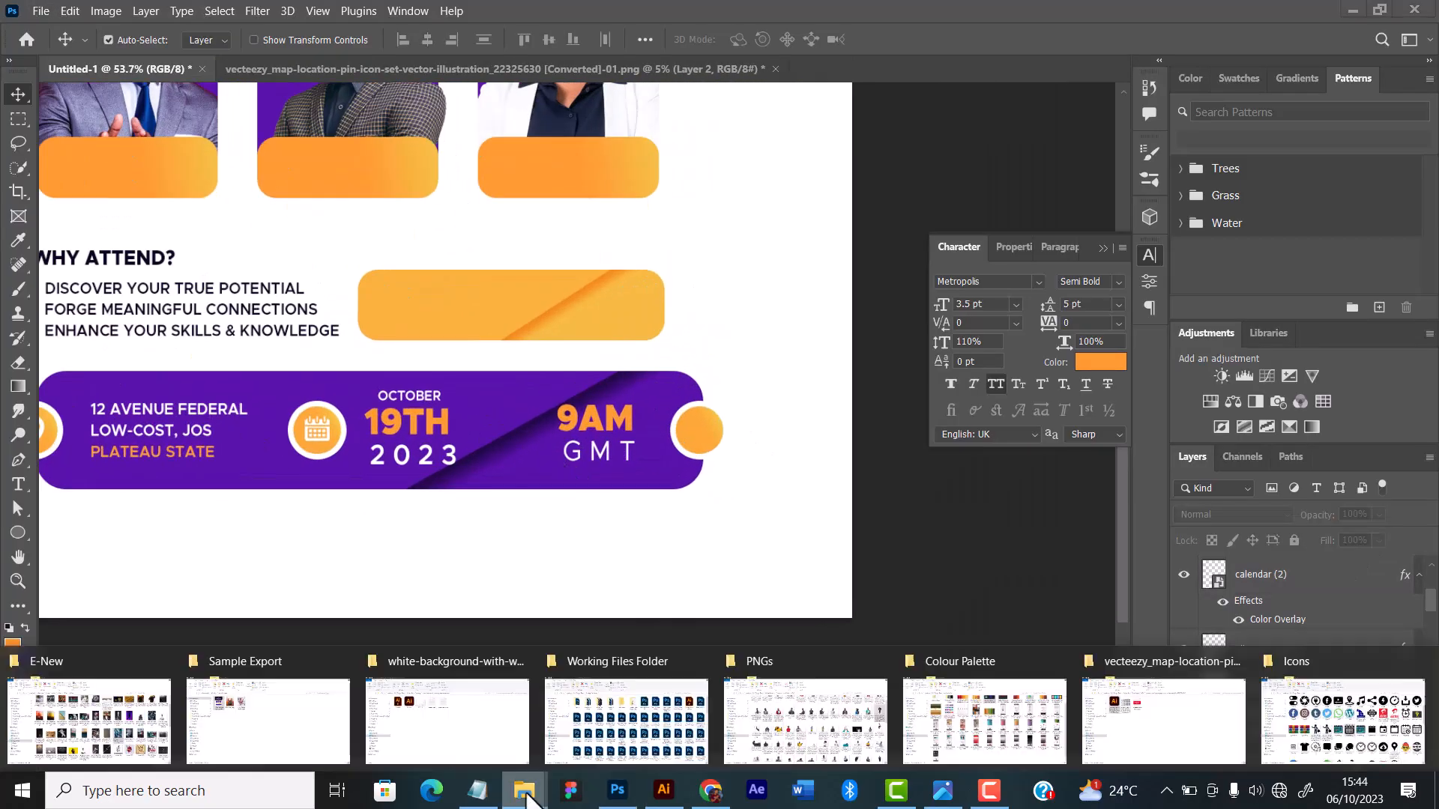
click(1343, 725)
drag(1275, 343, 449, 367)
scroll(479, 449, down, 2)
drag(858, 375, 203, 373)
drag(156, 368, 675, 330)
scroll(674, 329, up, 8)
drag(763, 178, 505, 438)
drag(479, 465, 642, 542)
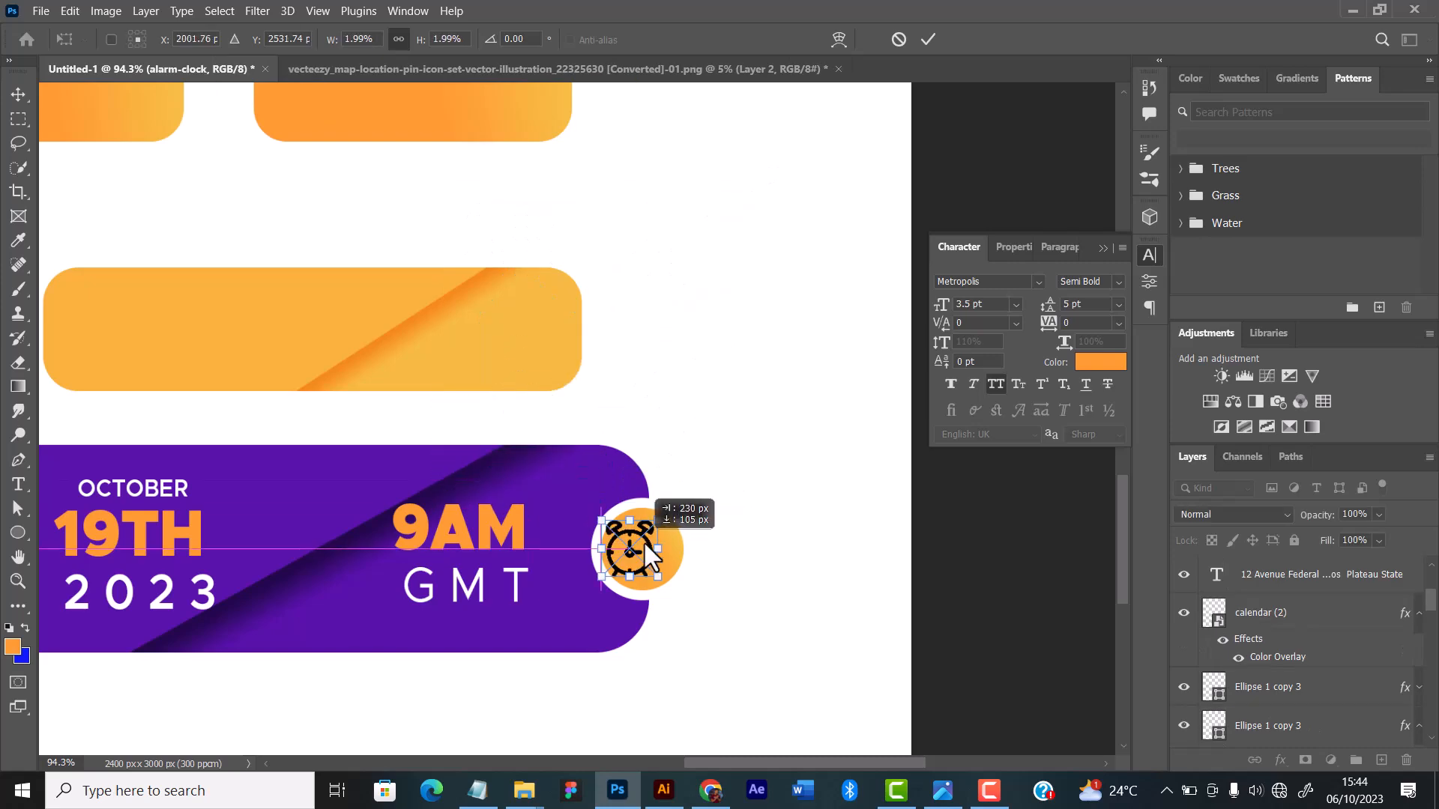
scroll(653, 541, up, 8)
drag(709, 484, 686, 504)
click(928, 39)
scroll(662, 315, down, 16)
scroll(626, 373, up, 1)
click(644, 380)
scroll(676, 400, up, 14)
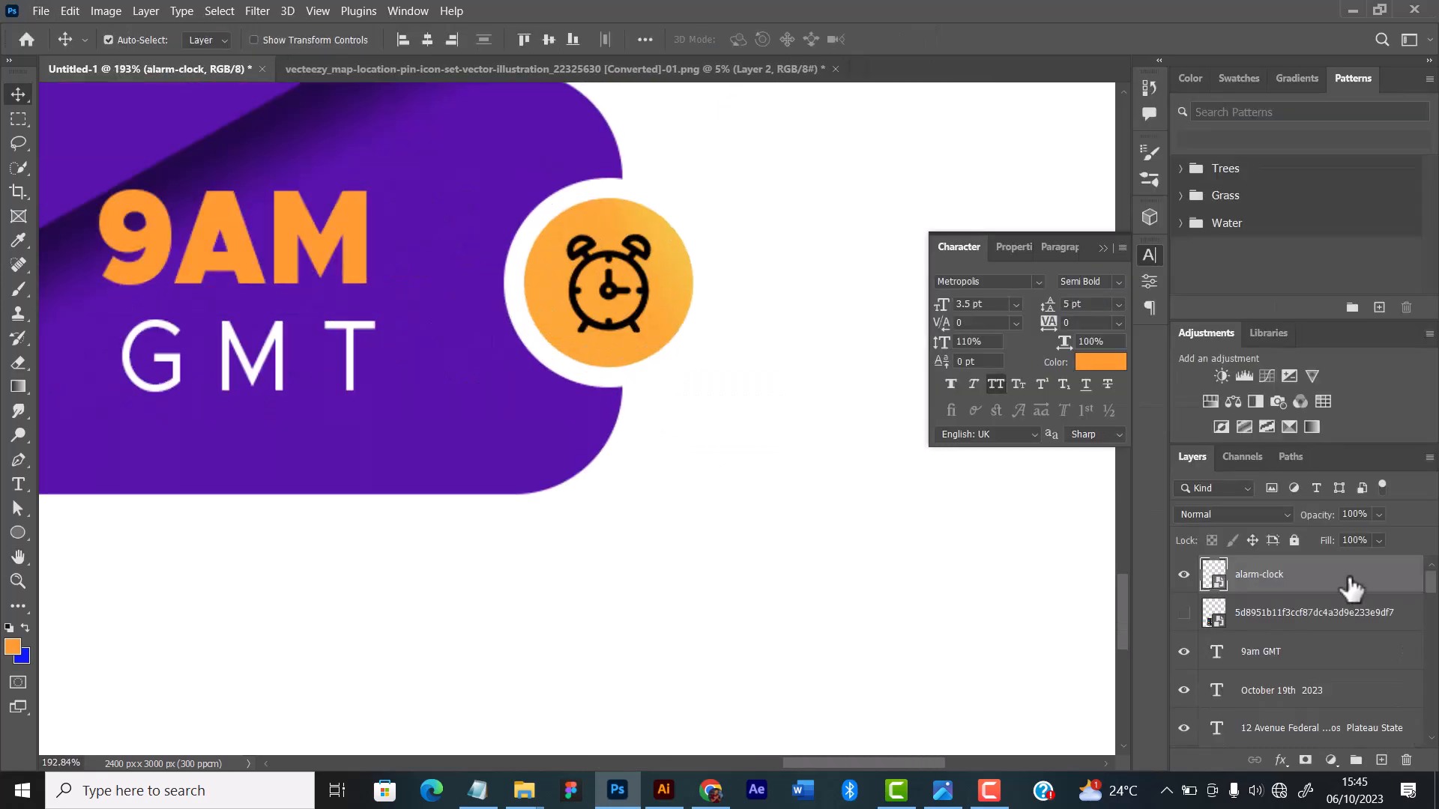
Step: Apply a white Color Overlay to the alarm-clock icon
double_click(1349, 583)
click(772, 386)
click(1350, 145)
scroll(652, 337, down, 10)
Step: Shift the calendar icon with its circle and the "October 19th 2023" text slightly right on the purple bar
drag(283, 327, 538, 646)
scroll(598, 457, down, 10)
drag(567, 456, 599, 458)
scroll(549, 460, up, 10)
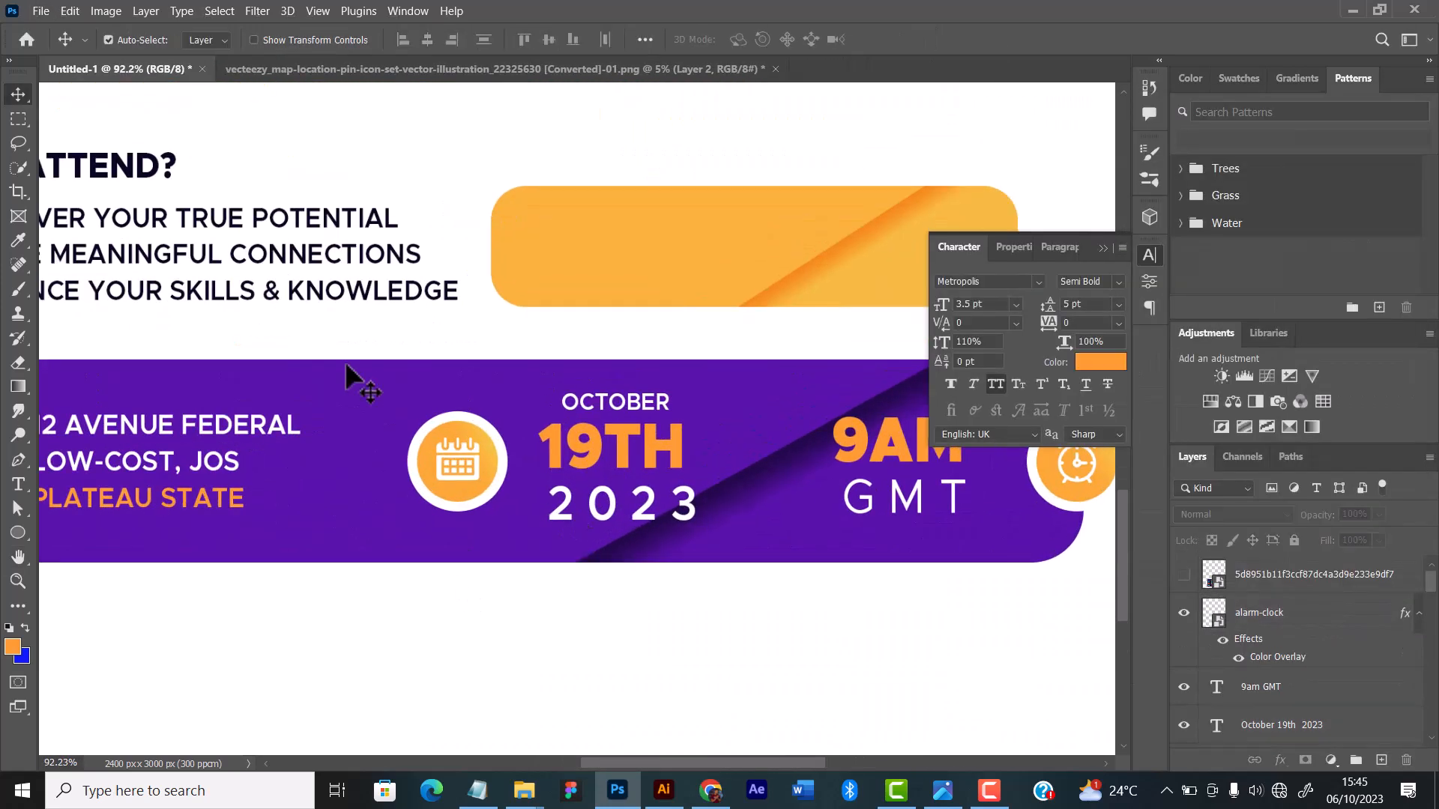
Step: Draw a thin vertical divider between the address and the calendar icon with the Rectangle tool and fill it white
click(351, 386)
key(shift+u)
key(ctrl+shift+alt+n)
drag(344, 392, 348, 538)
double_click(1214, 728)
click(941, 365)
click(1367, 357)
key(v)
Step: Duplicate the white divider horizontally into the gap between the date and the "9AM GMT" text
drag(347, 481, 760, 481)
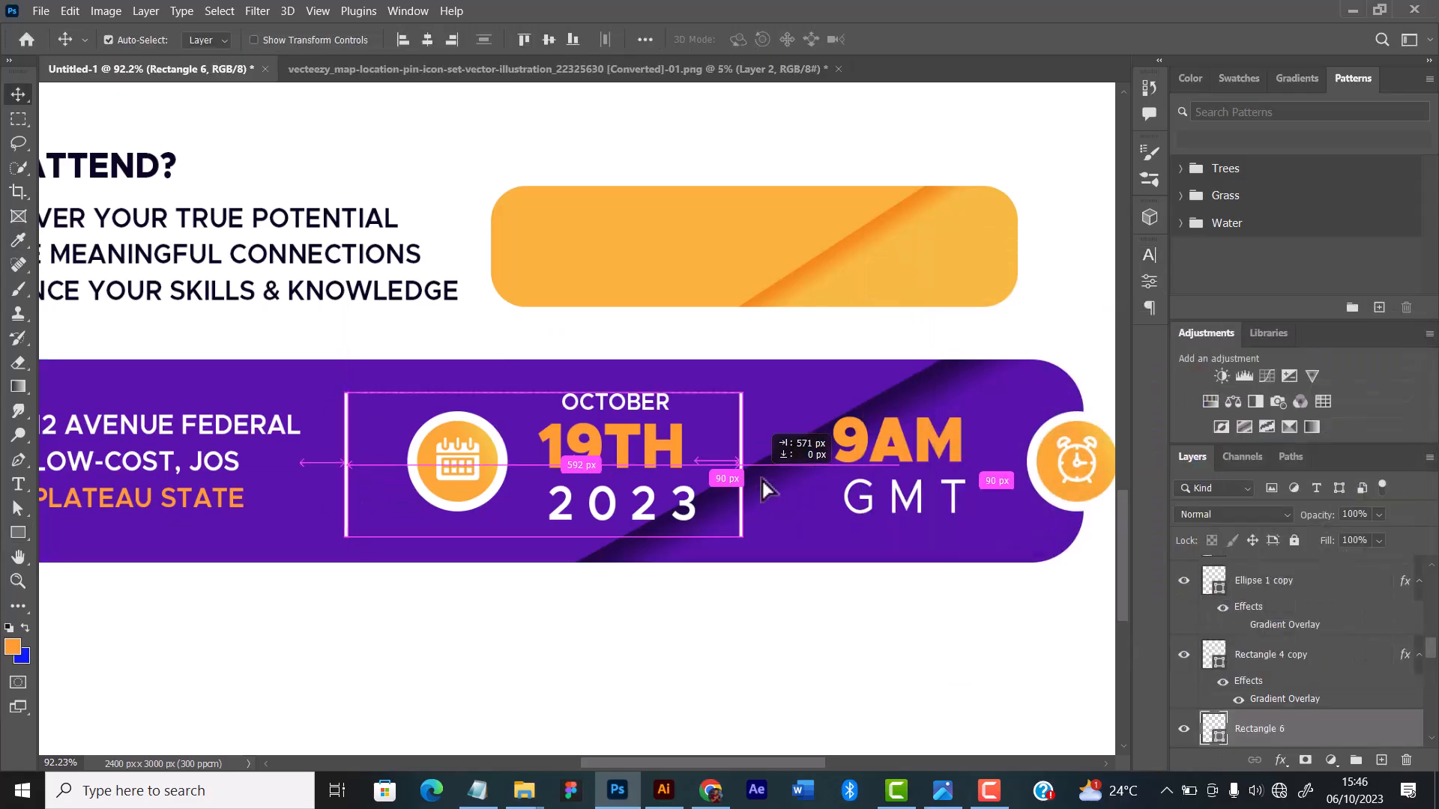
scroll(825, 300, down, 8)
click(1317, 703)
scroll(797, 299, up, 4)
click(813, 347)
scroll(728, 277, down, 5)
scroll(704, 323, down, 6)
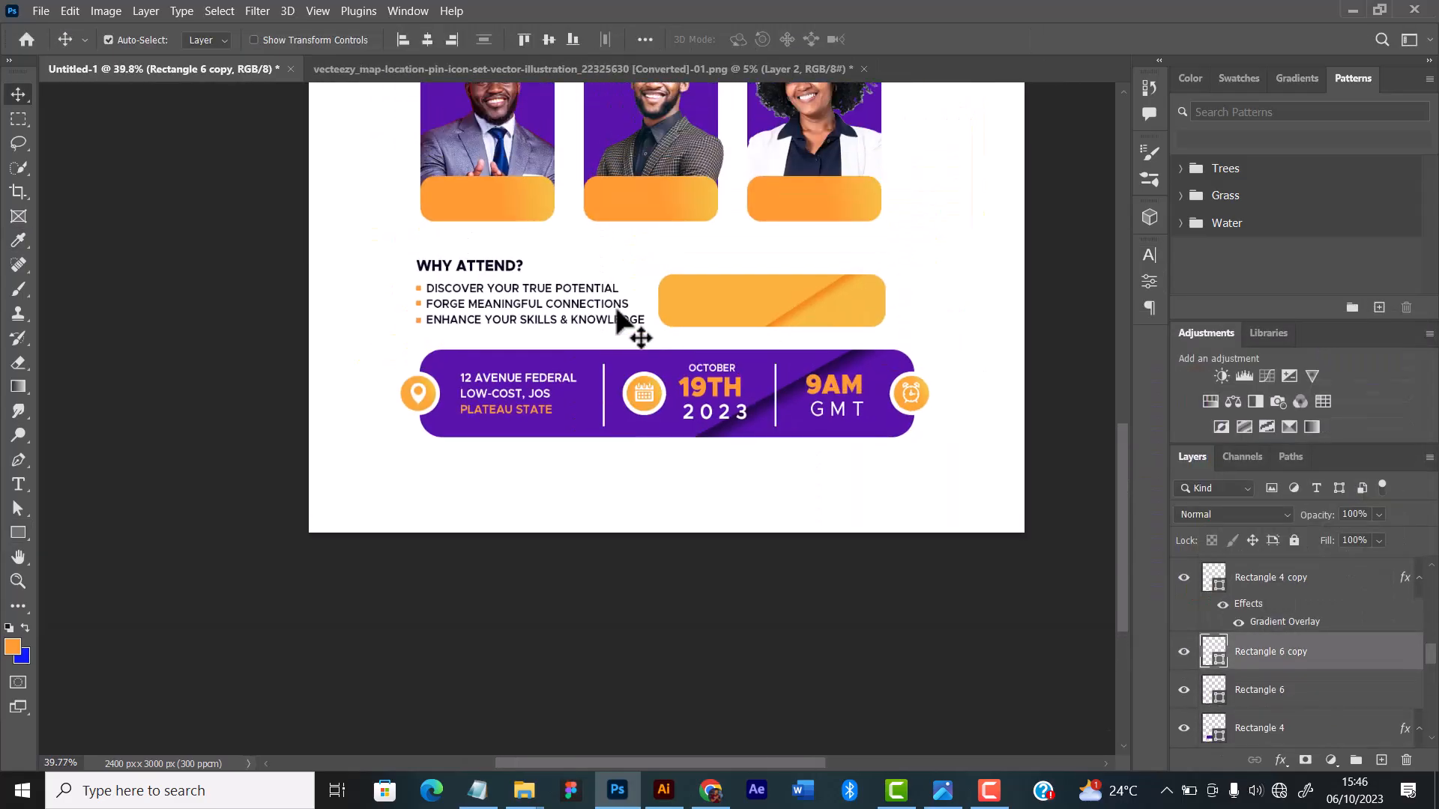
Step: Group the purple bar with its icons, text and dividers, and toggle the group's visibility to check its contents
scroll(708, 352, up, 4)
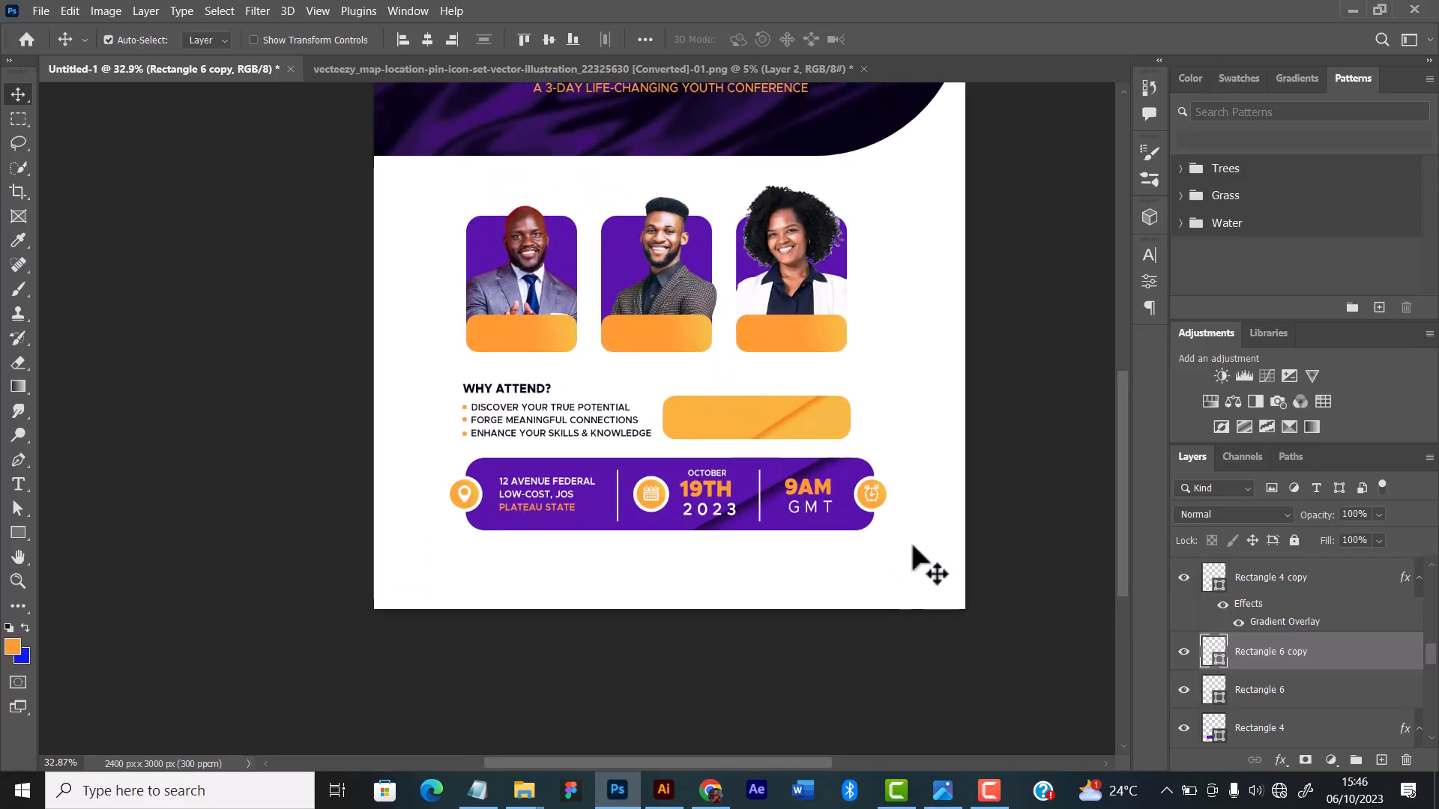
drag(913, 551, 371, 483)
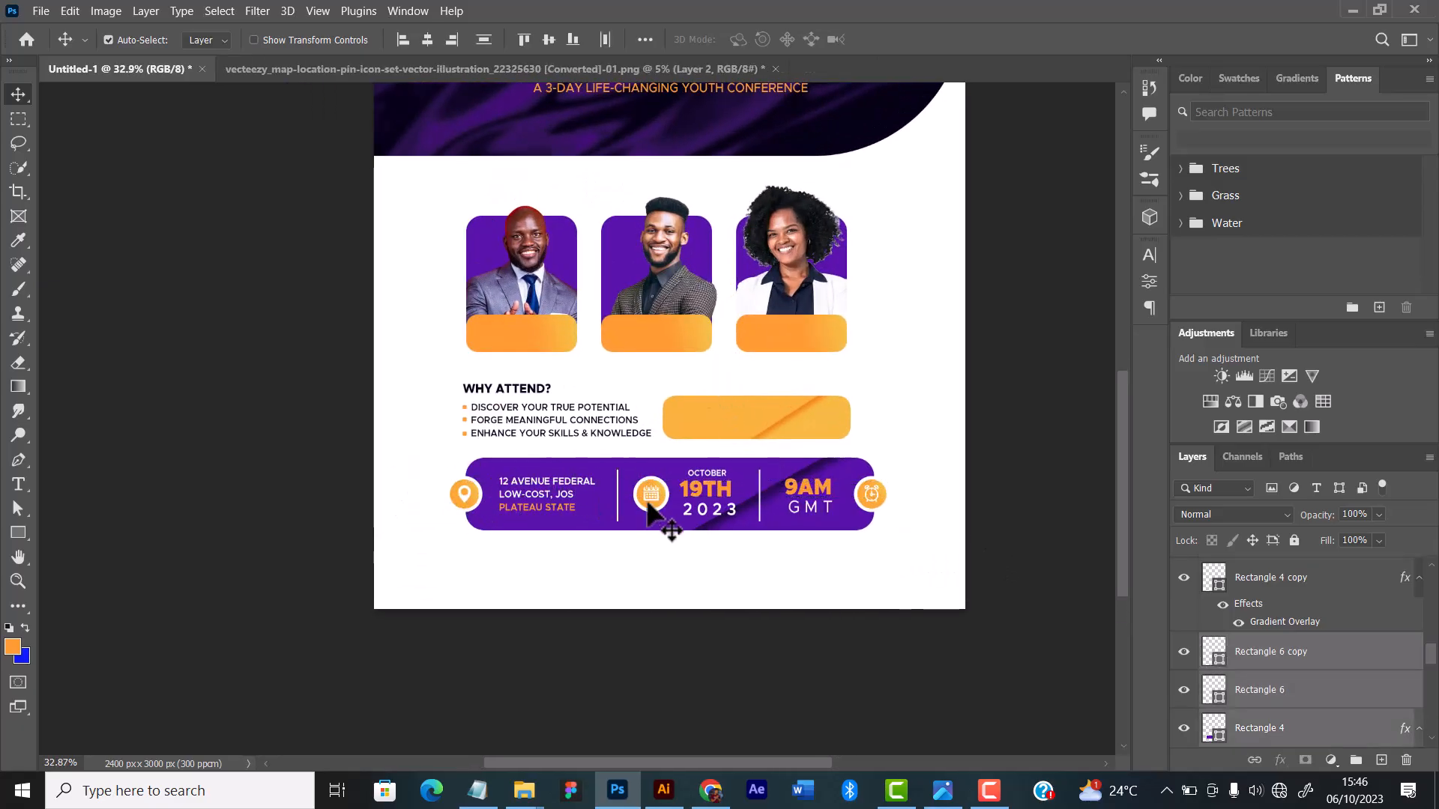
drag(905, 553, 379, 480)
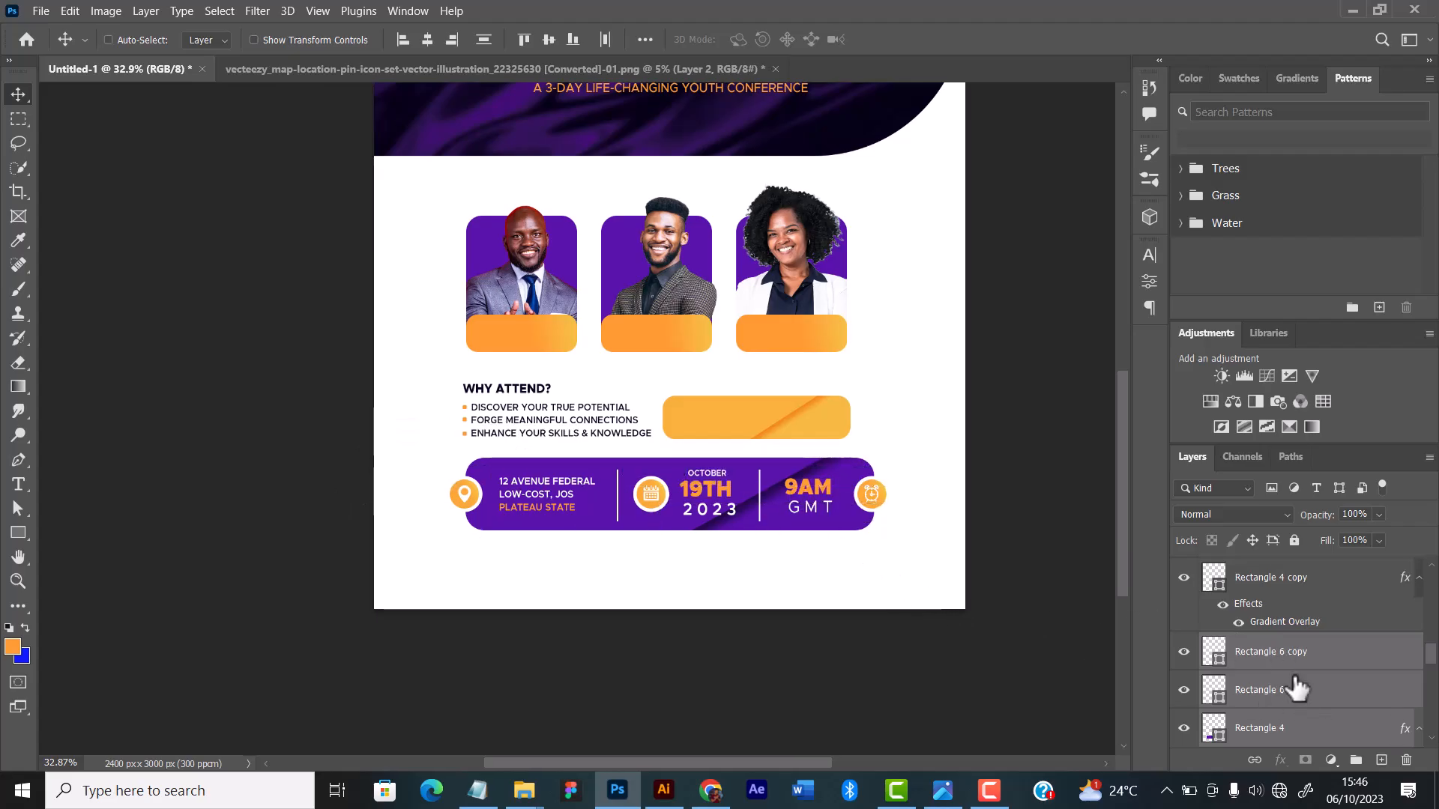
key(ctrl+g)
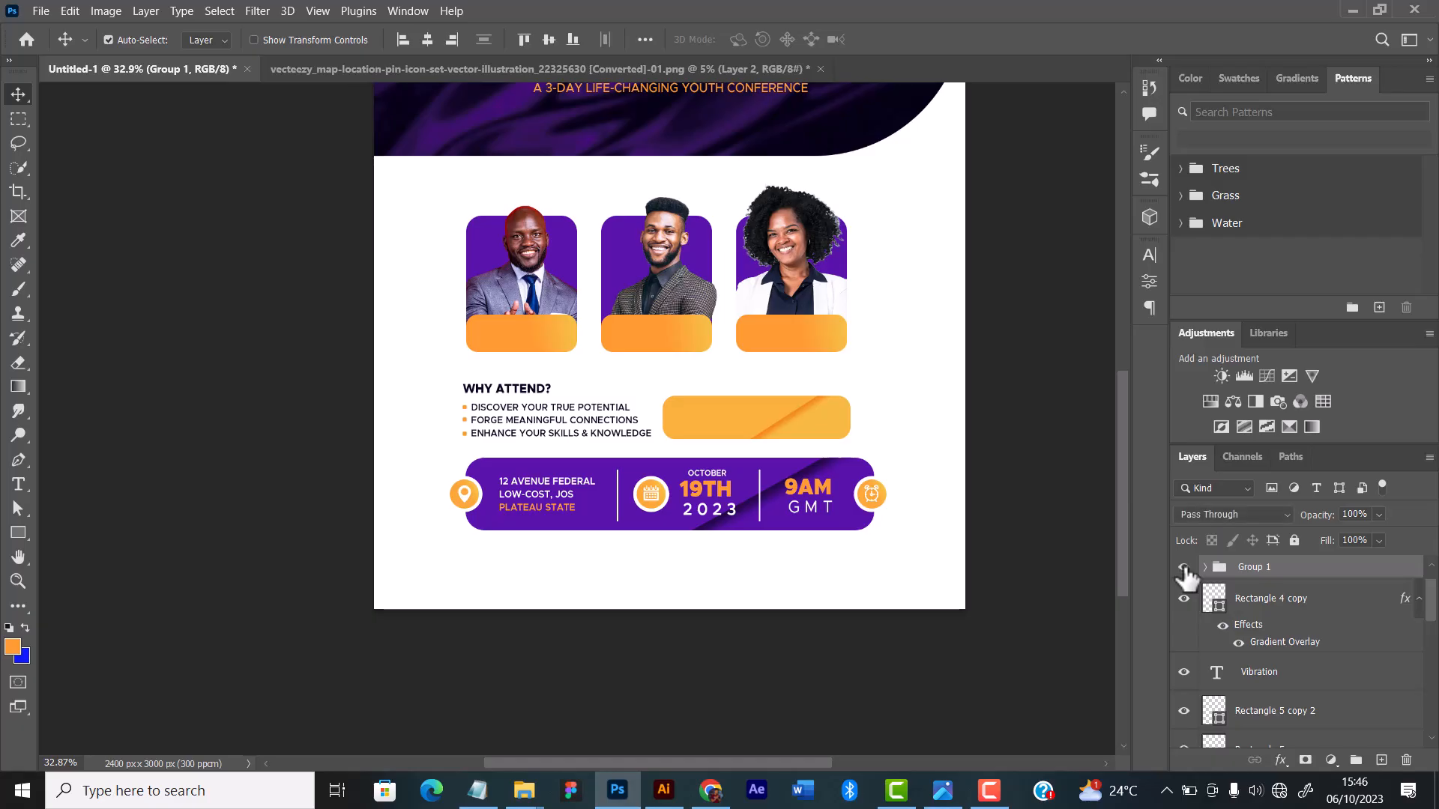
click(1184, 567)
click(1185, 568)
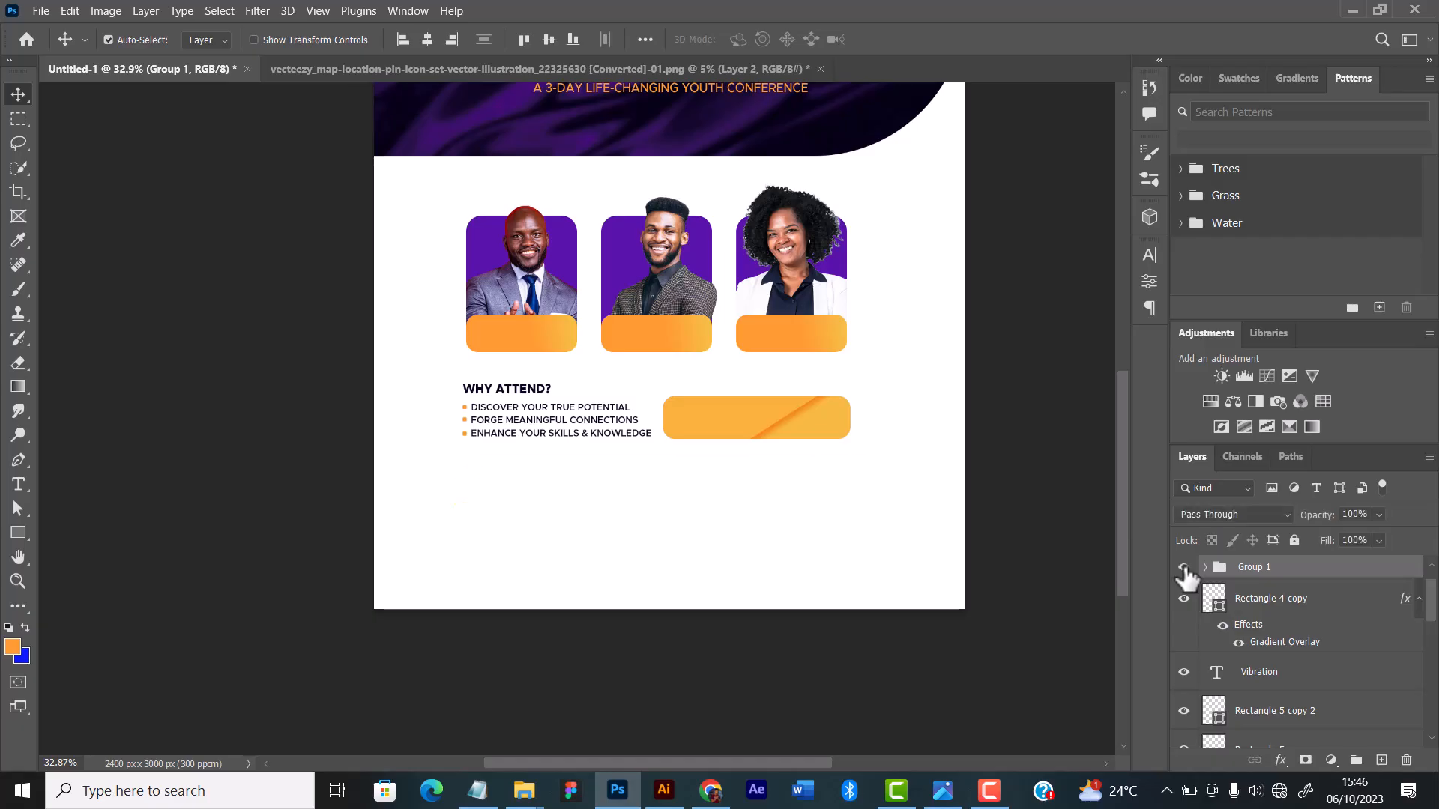
Step: Nudge the grouped purple bar left until it sits centred beneath the three speaker photos
click(426, 47)
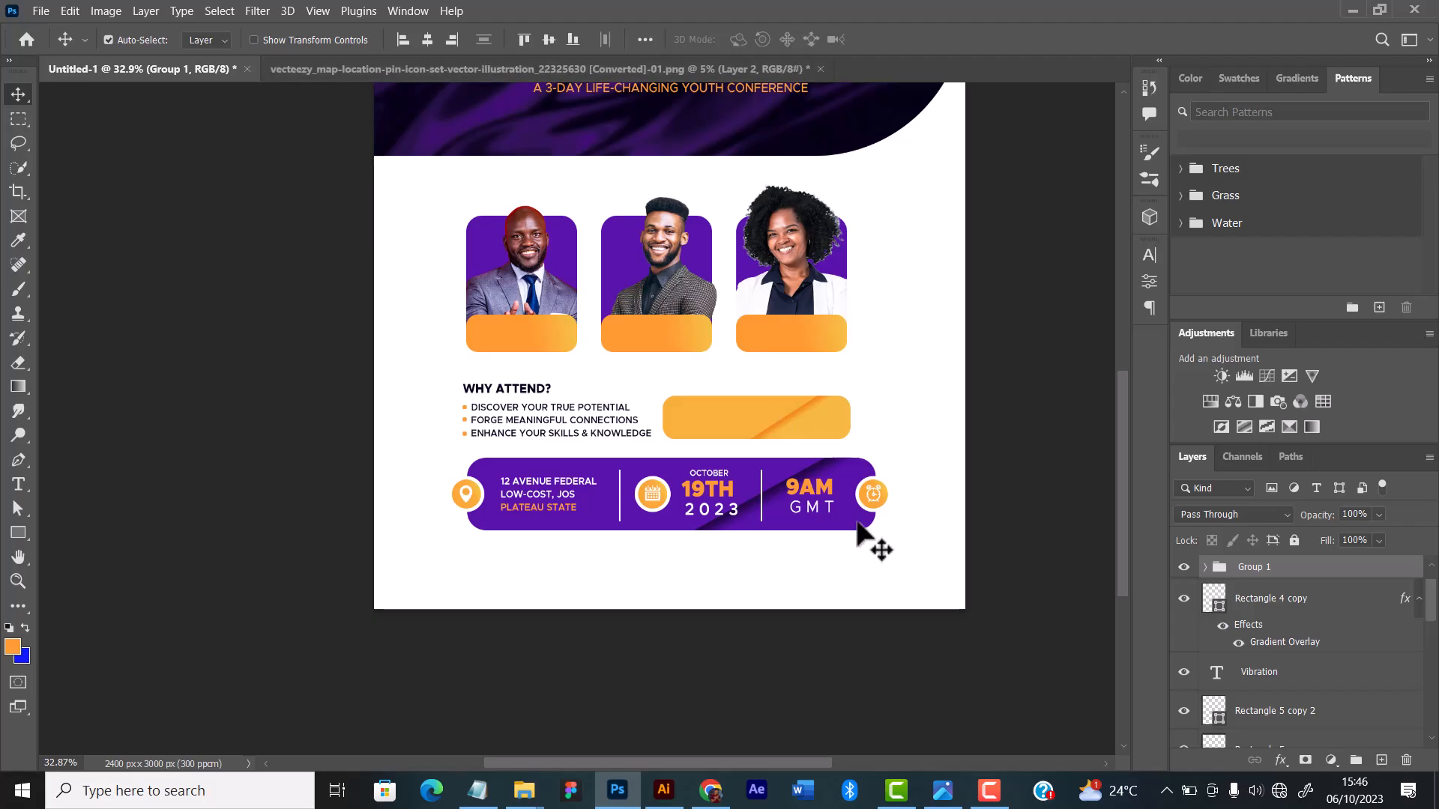
key(Left)
key(Left)
key(Left)
key(Left)
key(Left)
key(Left)
key(Left)
key(Left)
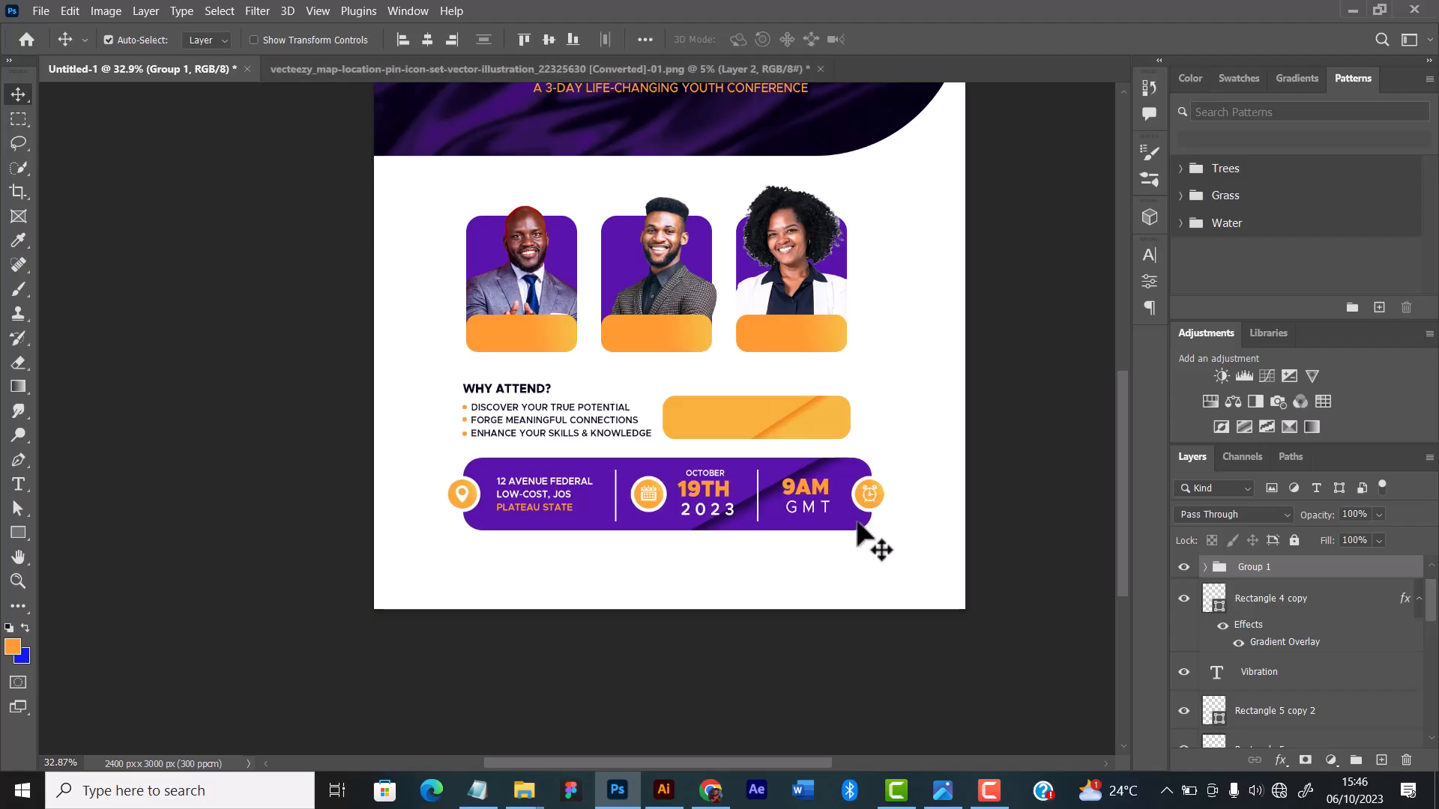
key(Left)
key(Left)
key(Left)
key(Left)
key(Left)
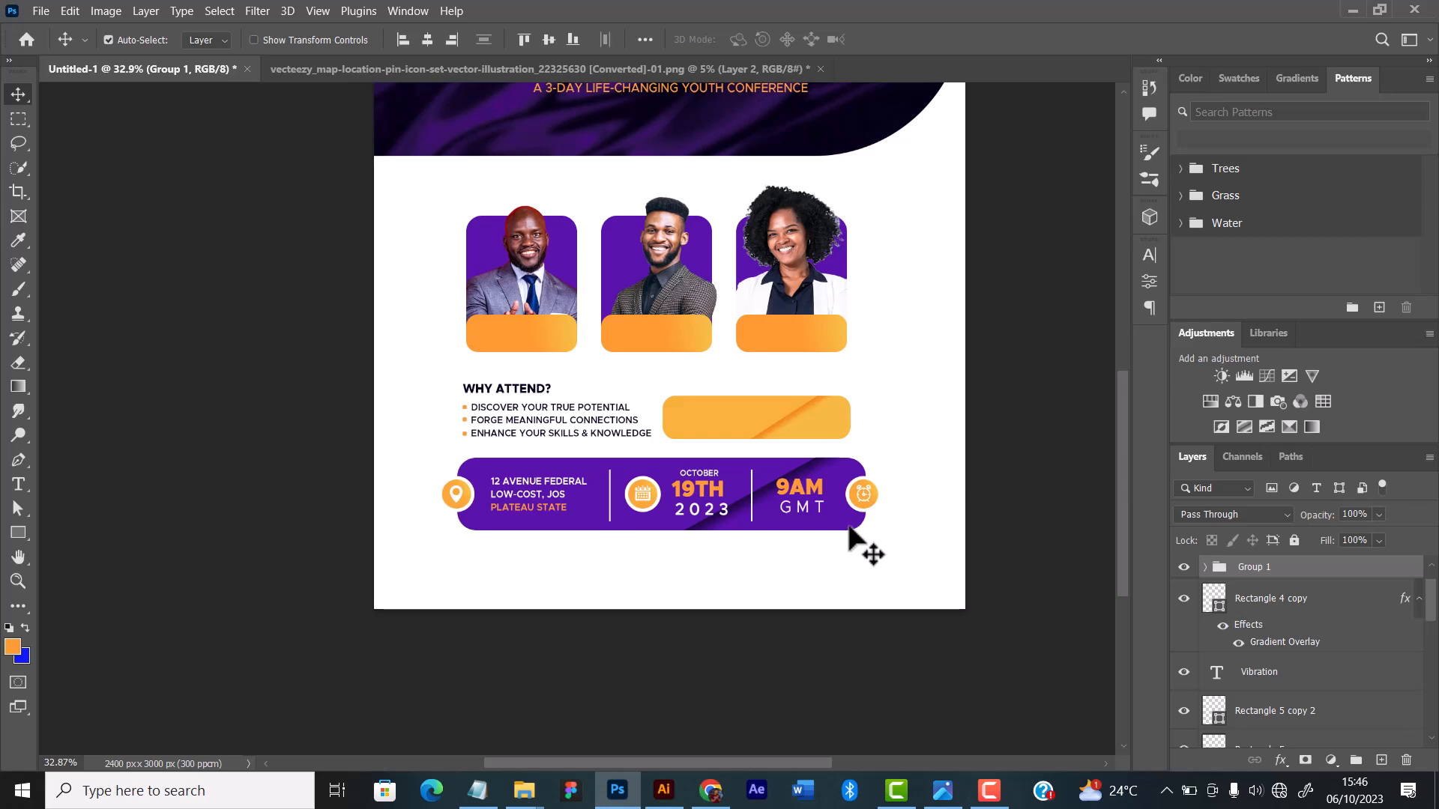
scroll(697, 450, down, 3)
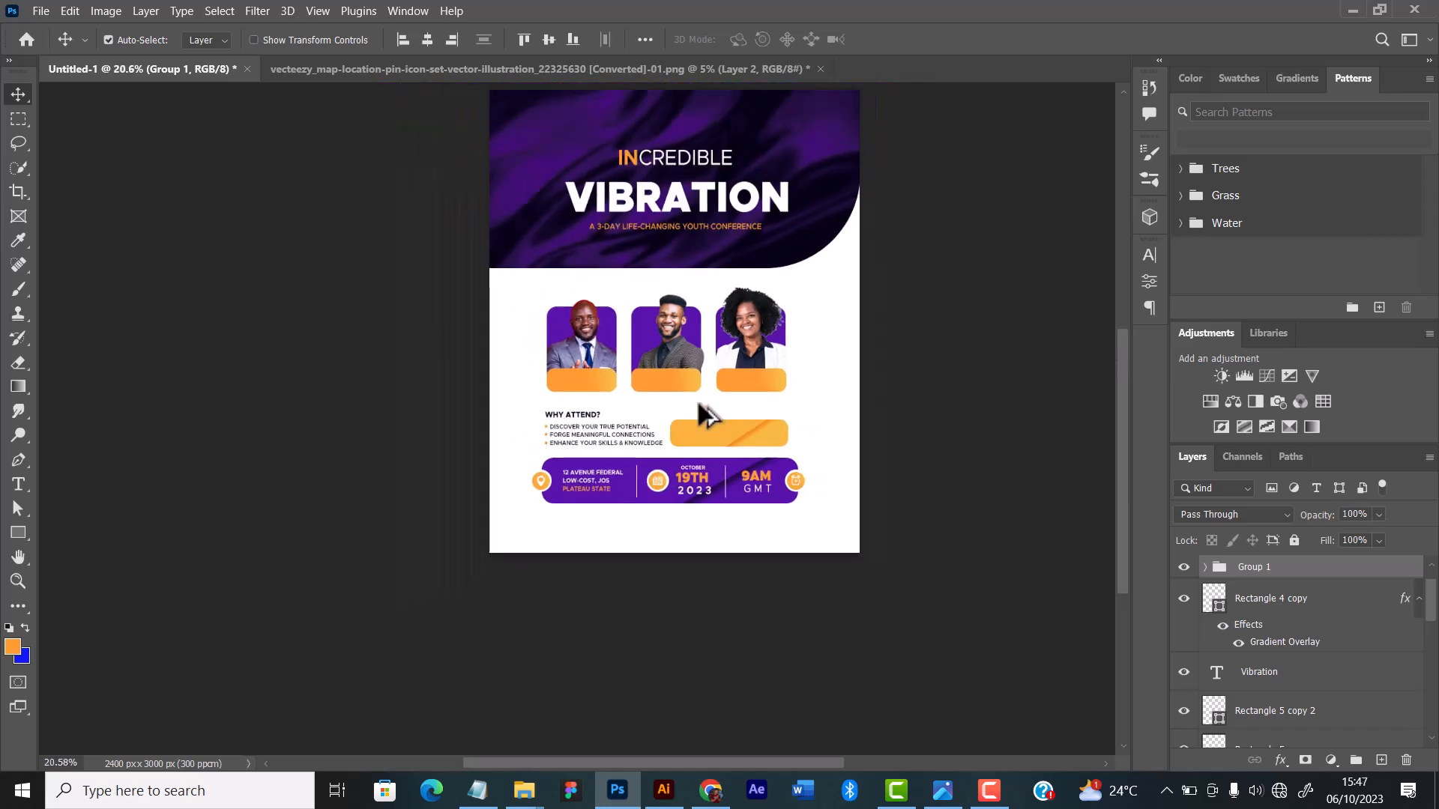
scroll(705, 414, up, 1)
key(Left)
key(Left)
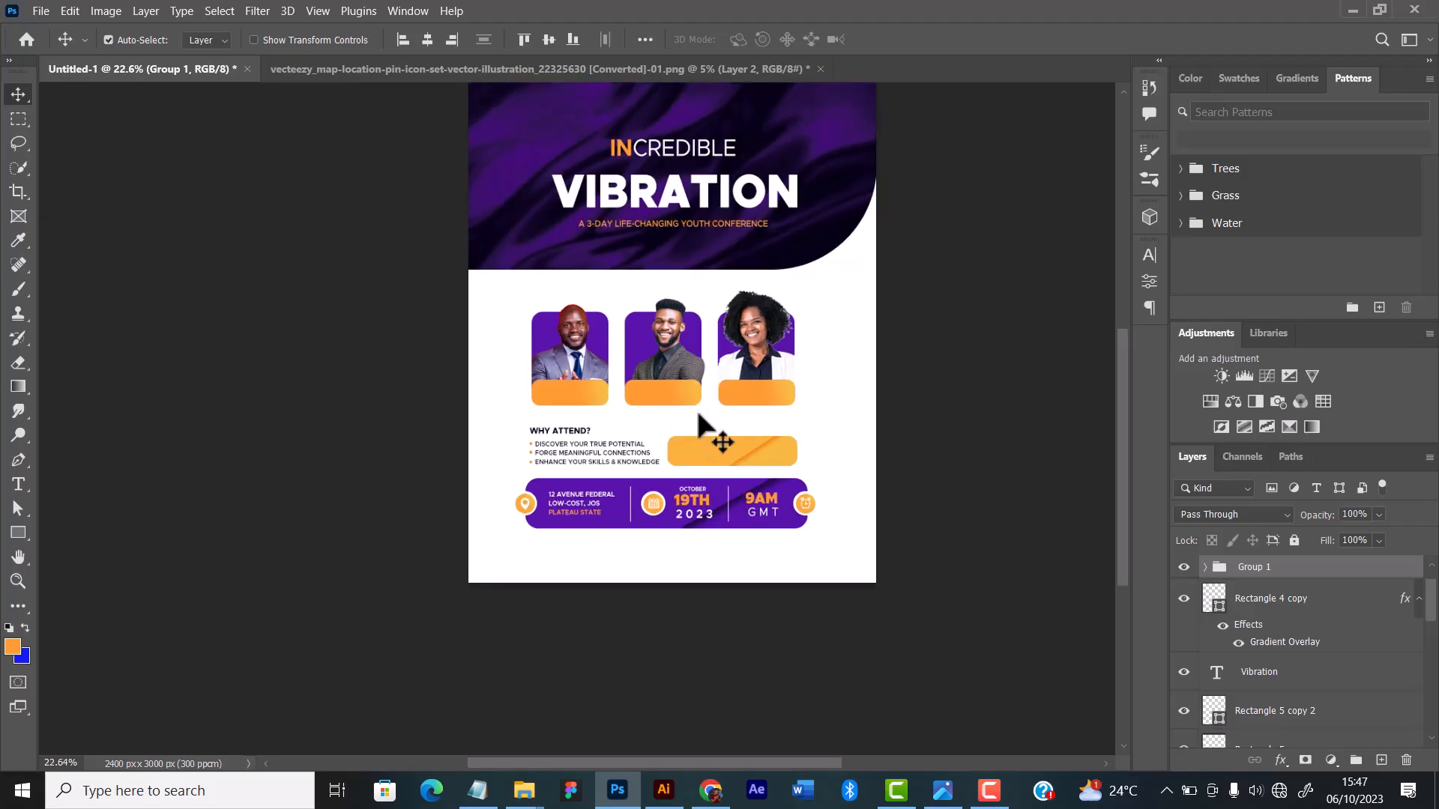
Step: Add the dark heading "REGISTERATION" above the yellow bar with the Type tool, in Metropolis Semi Bold at 3.5 pt
scroll(700, 416, up, 4)
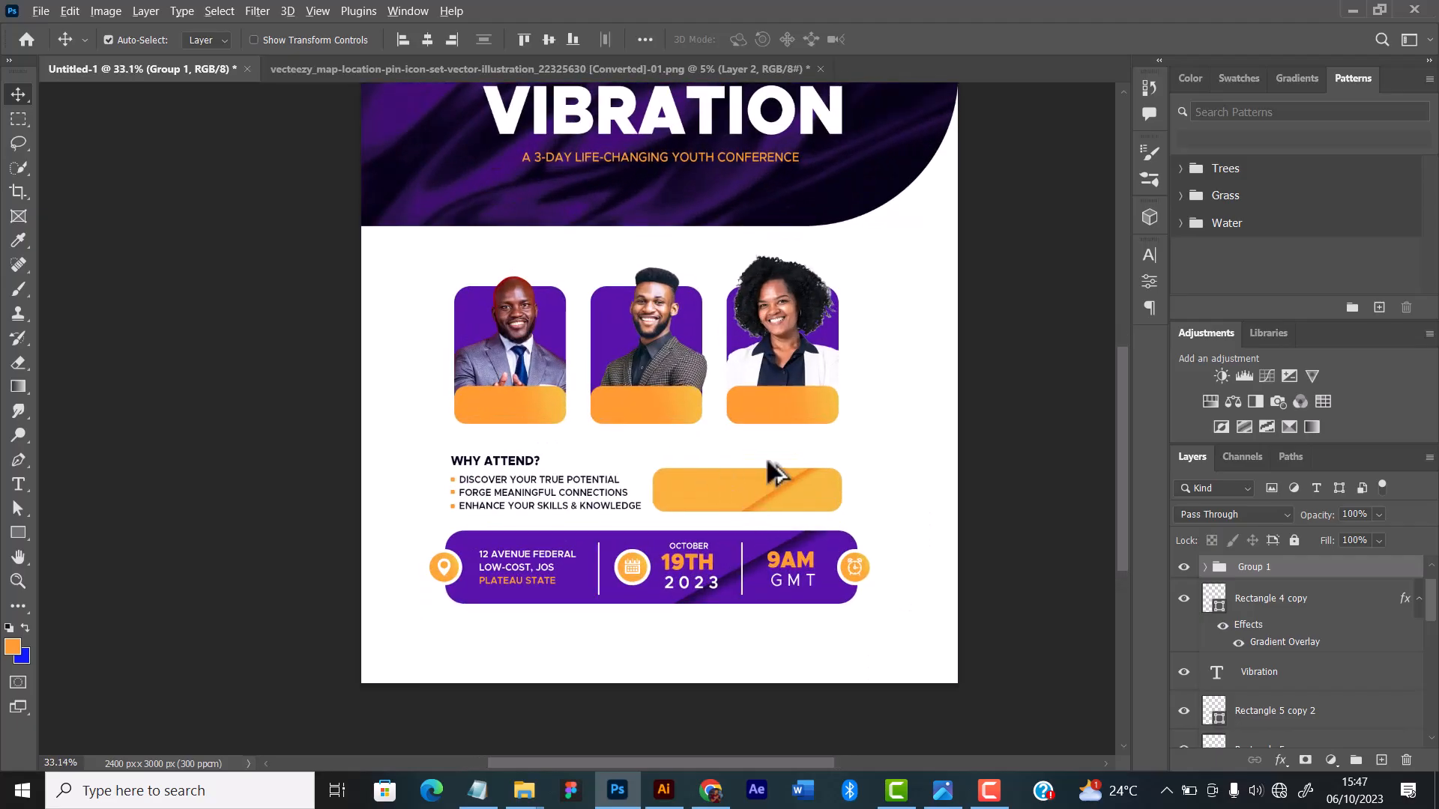
scroll(768, 462, down, 1)
scroll(768, 462, up, 2)
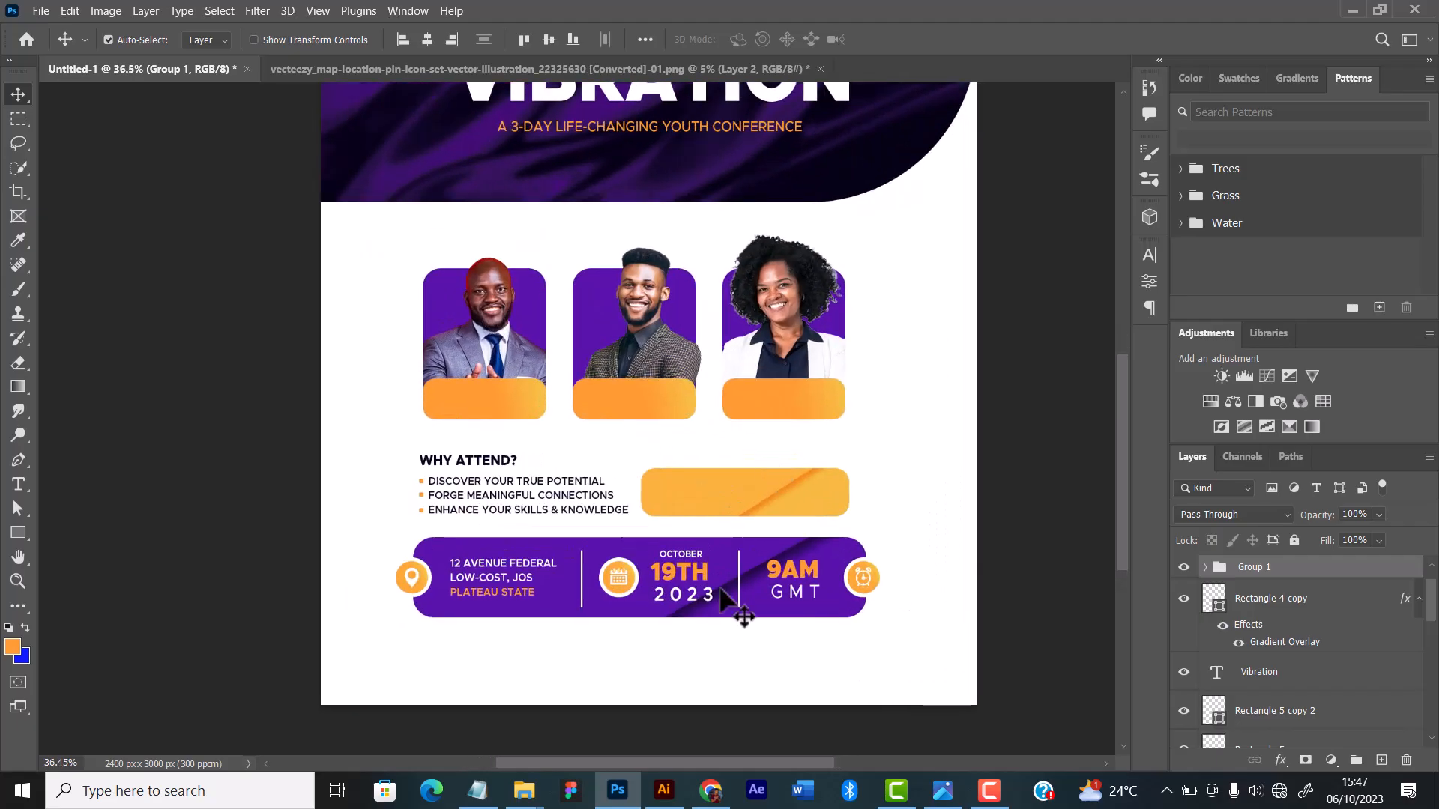
click(526, 494)
double_click(533, 482)
click(668, 491)
click(668, 490)
key(t)
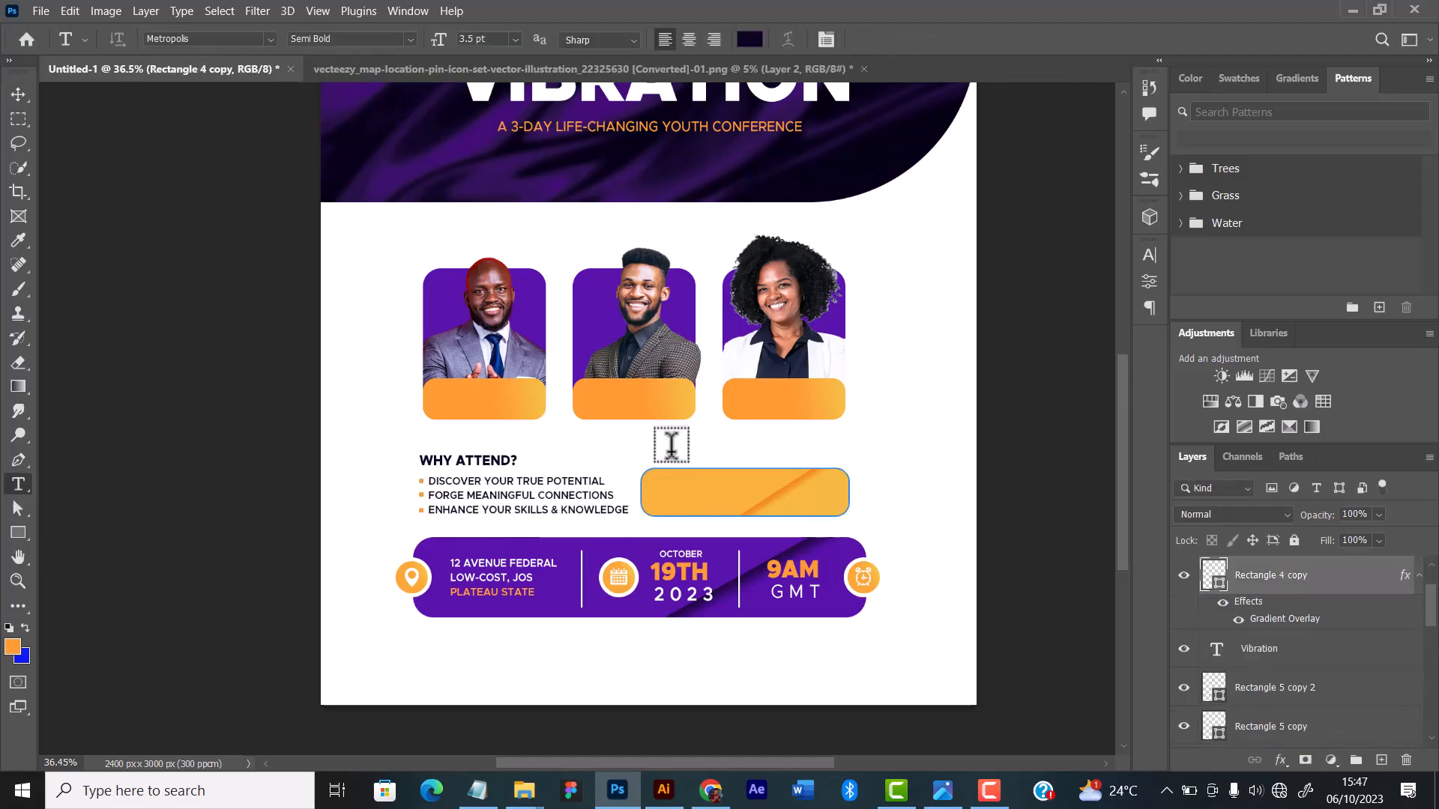
click(681, 449)
text(E POTE)
scroll(704, 417, up, 6)
key(t)
click(826, 477)
click(864, 40)
drag(729, 476, 648, 477)
text(REGI)
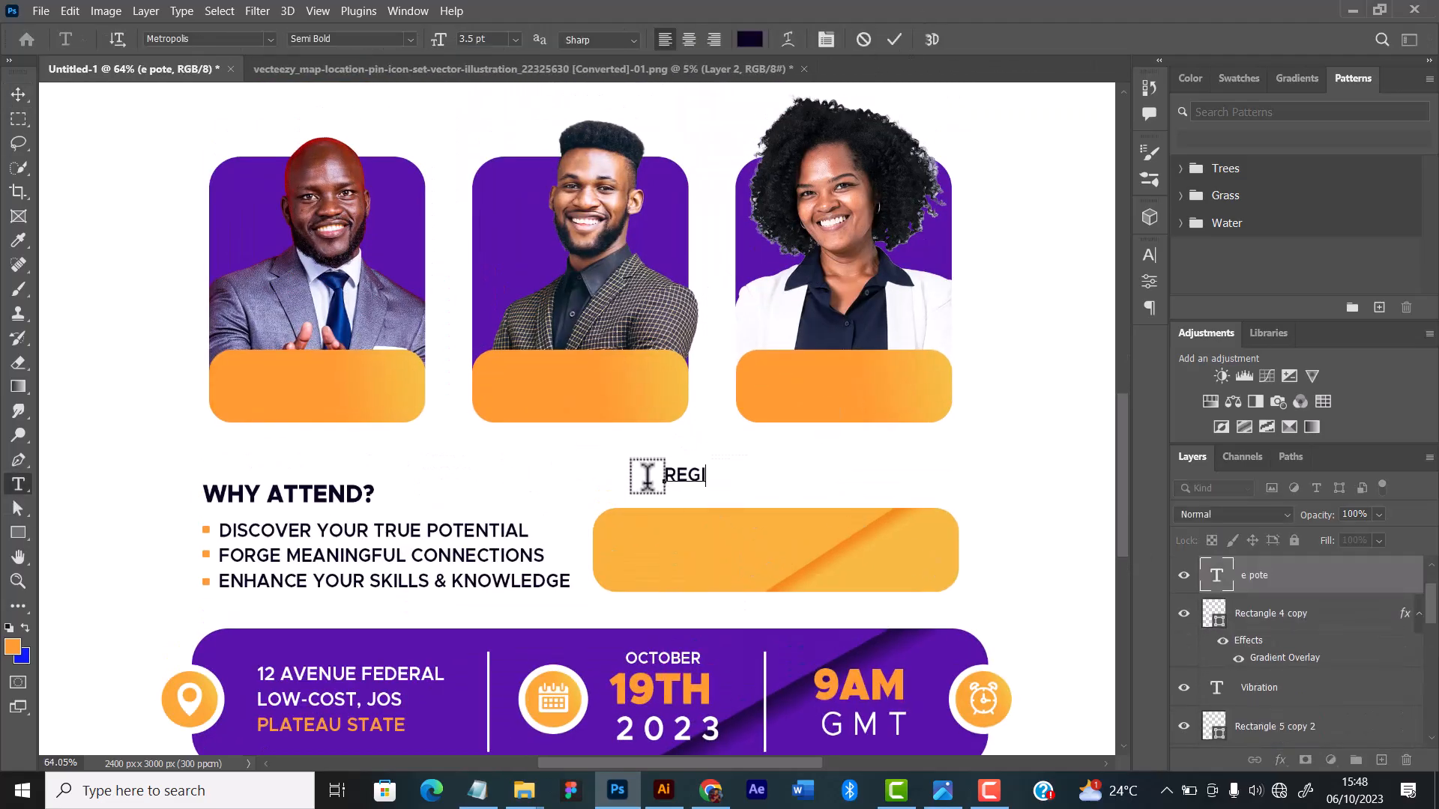
text(STERATION)
key(ctrl+Return)
key(v)
scroll(784, 488, up, 2)
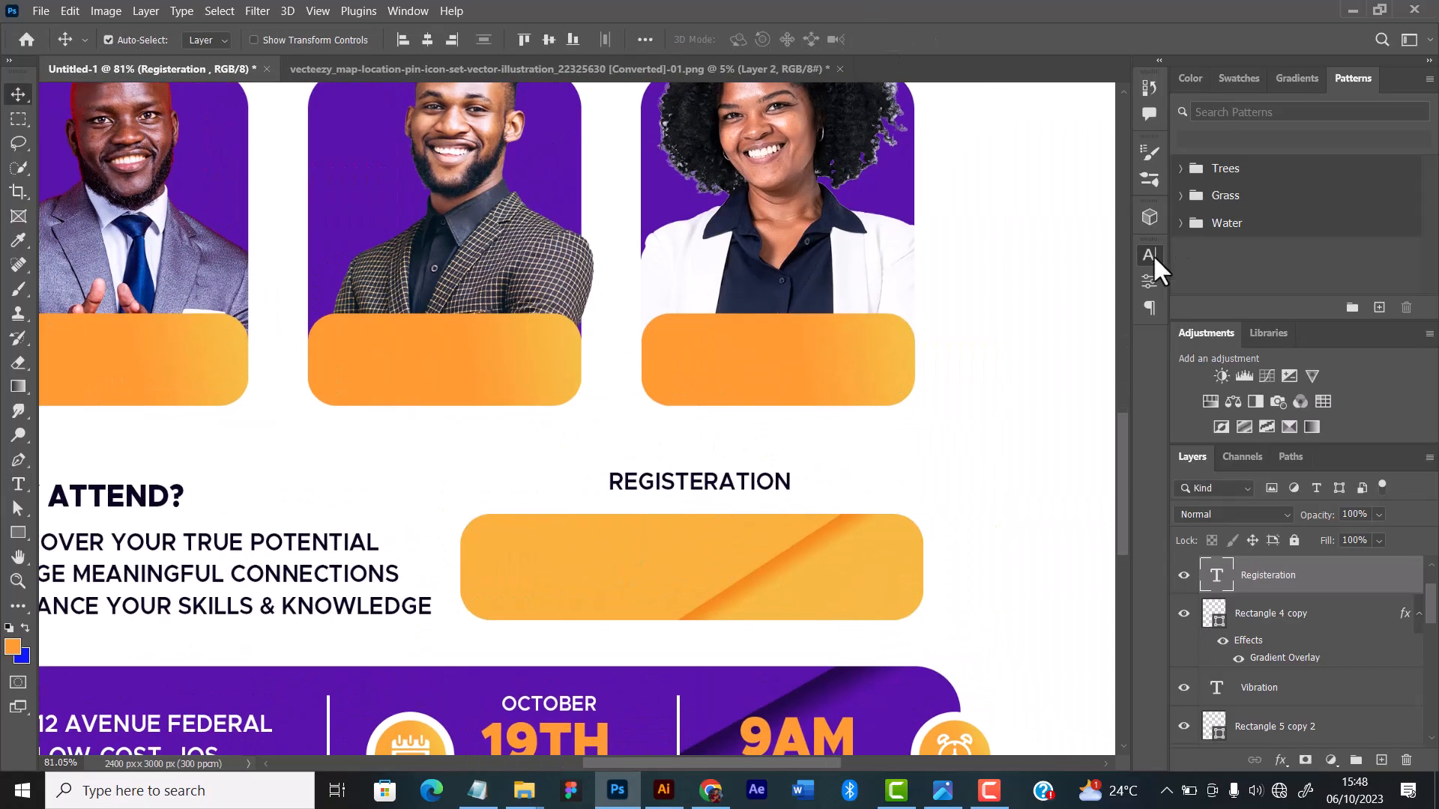
Step: Add the price "5K" in Metropolis Black at 7 pt on the yellow bar, and duplicate it beside it as "10K"
drag(685, 481, 593, 559)
key(t)
drag(517, 559, 929, 559)
text(5k)
key(ctrl+Return)
click(1150, 256)
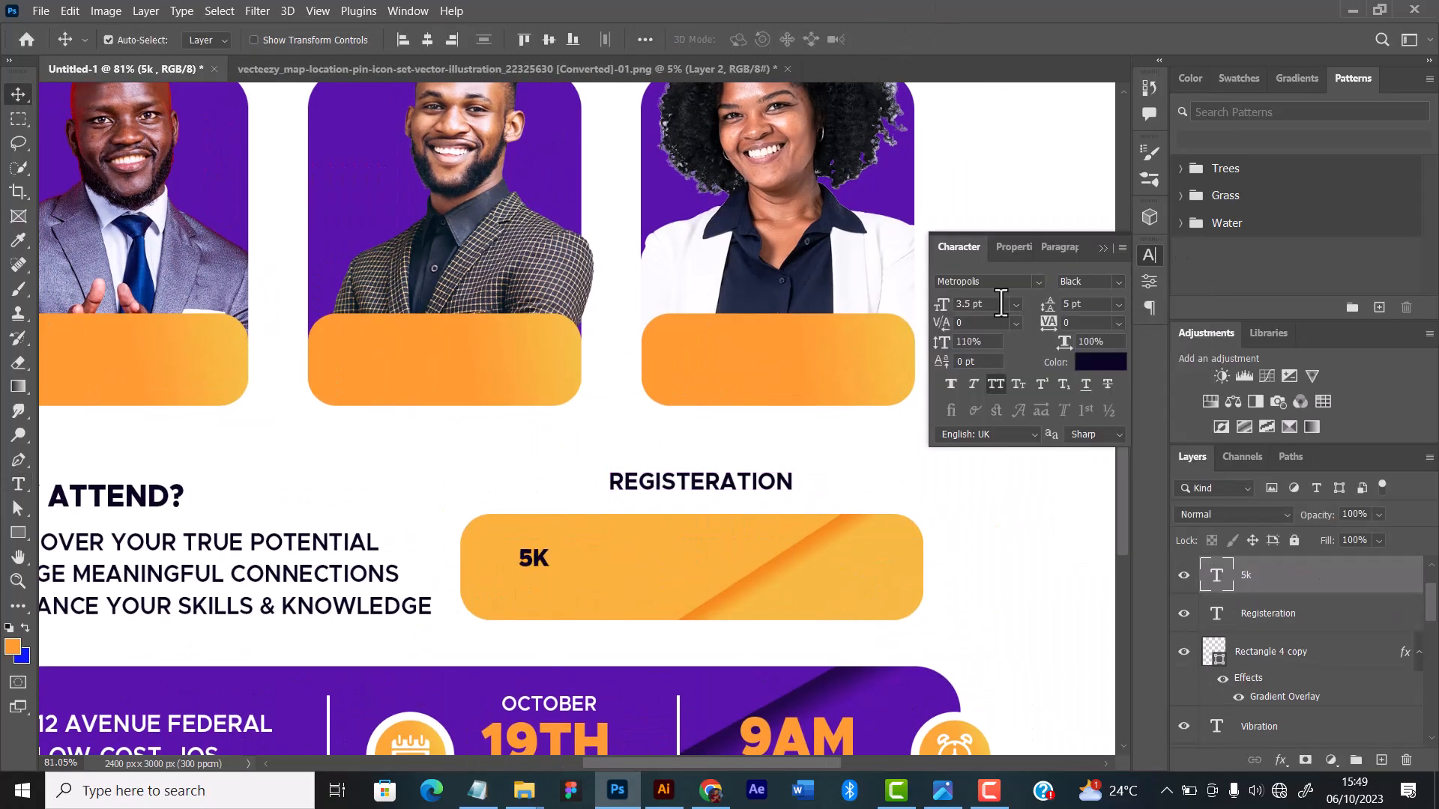
click(1101, 363)
click(504, 465)
key(Escape)
scroll(615, 454, up, 1)
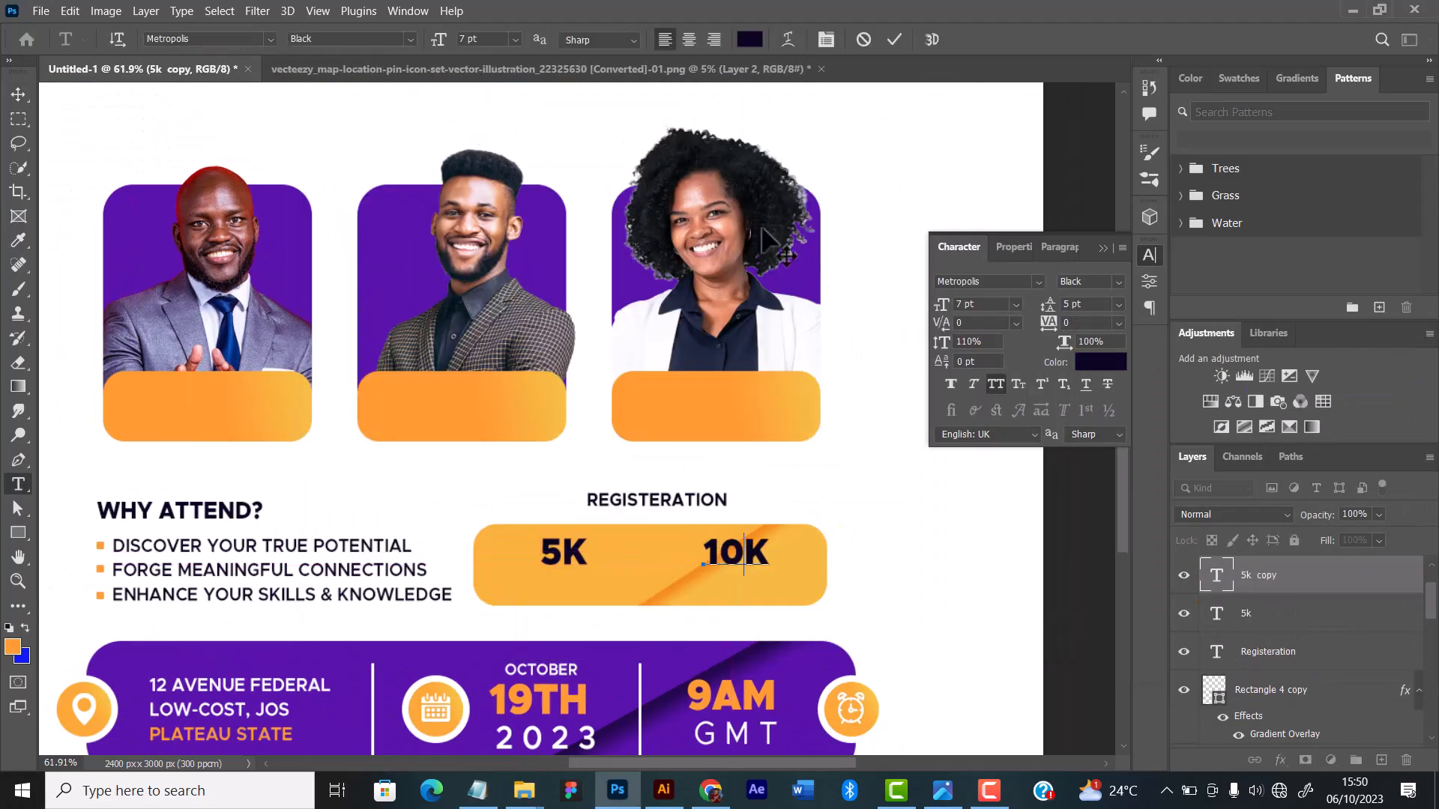
Step: Add the label "REGULAR" beneath the 10K price, set in Medium weight at 3 pt with tracking of 75
scroll(739, 569, up, 3)
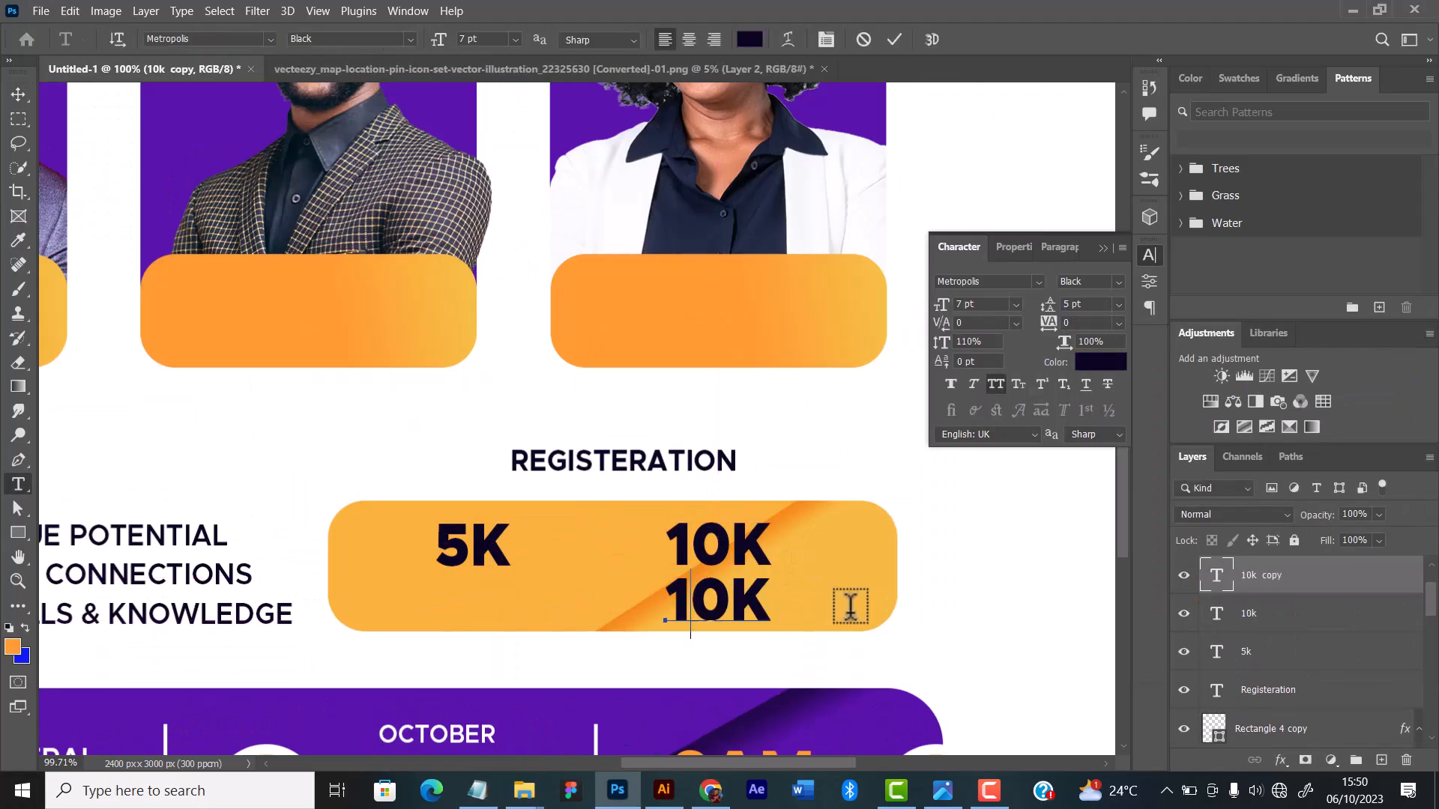
text(REGULAR)
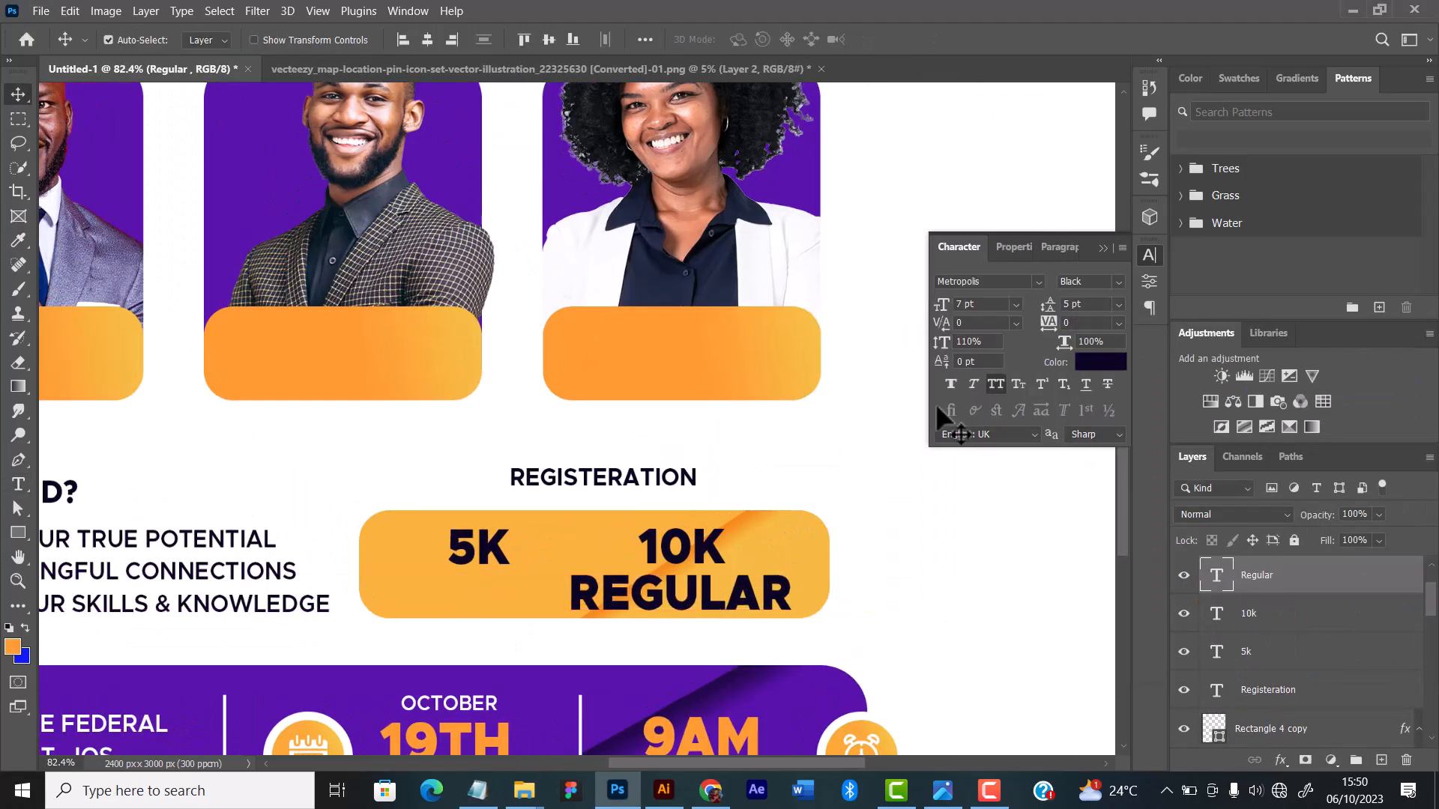
click(1118, 323)
click(1112, 518)
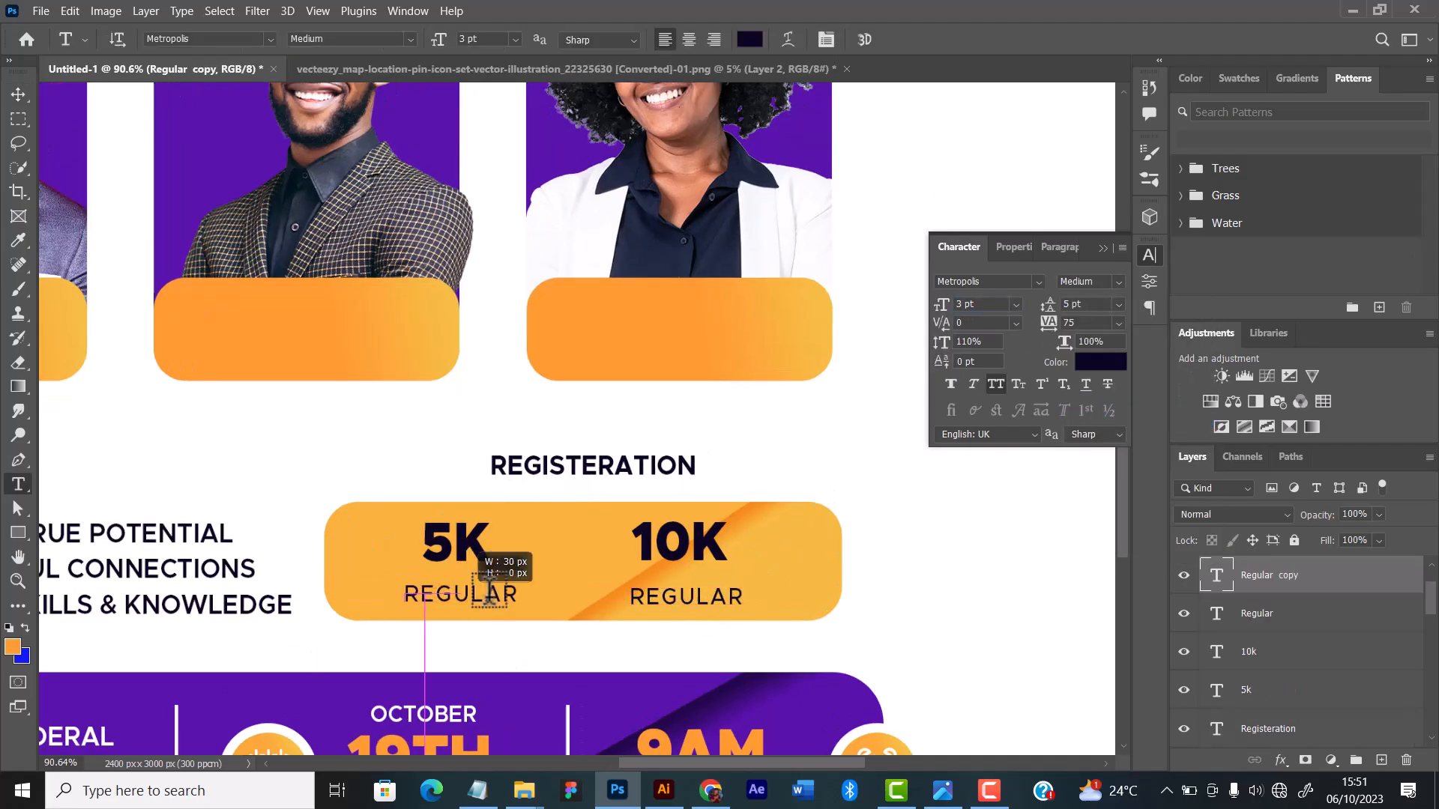
Step: Add a matching "EARLY BIRDS" label and place it beneath the 5K price
drag(404, 597, 594, 592)
text(EARLY BIRDS)
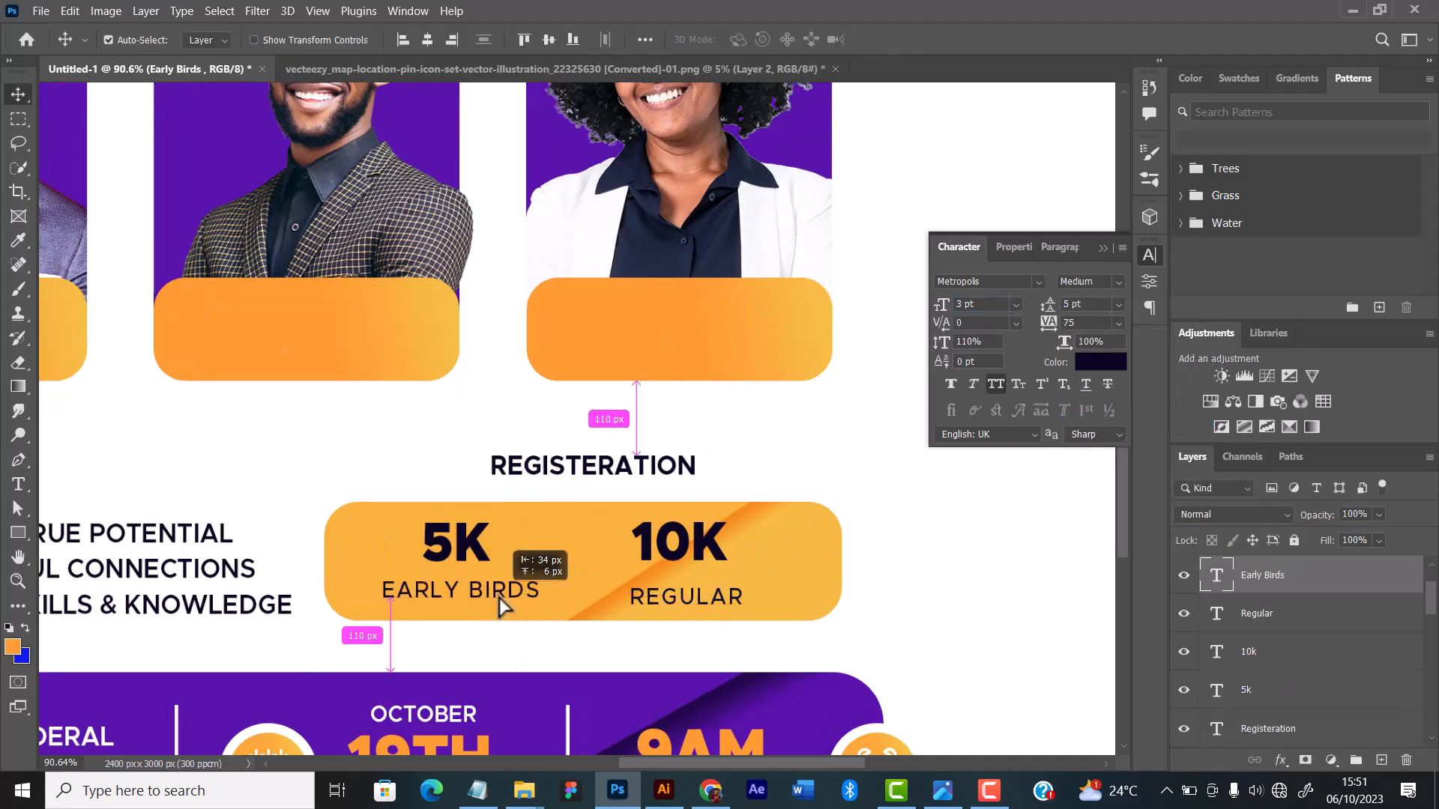
key(ctrl+Return)
key(v)
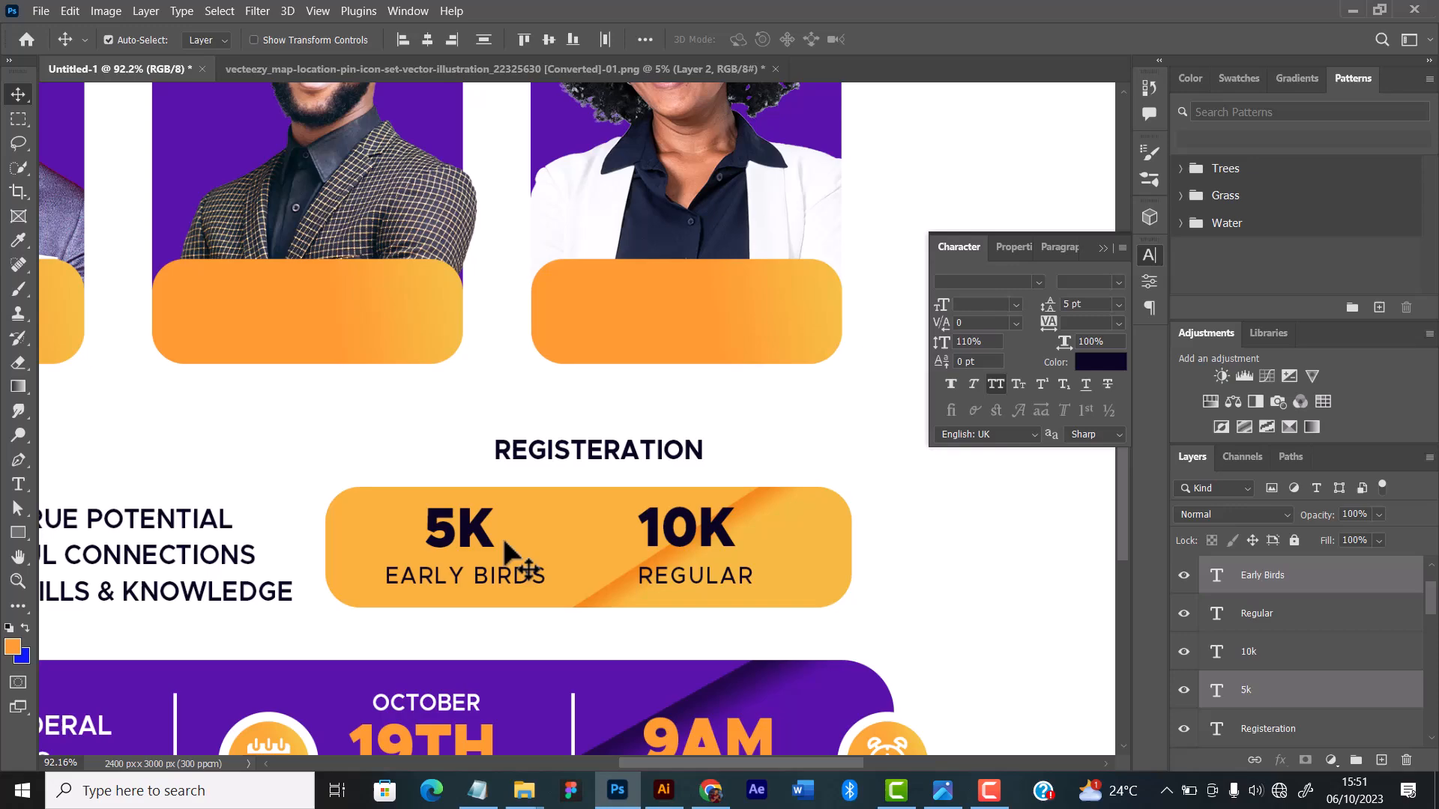
drag(503, 553, 514, 555)
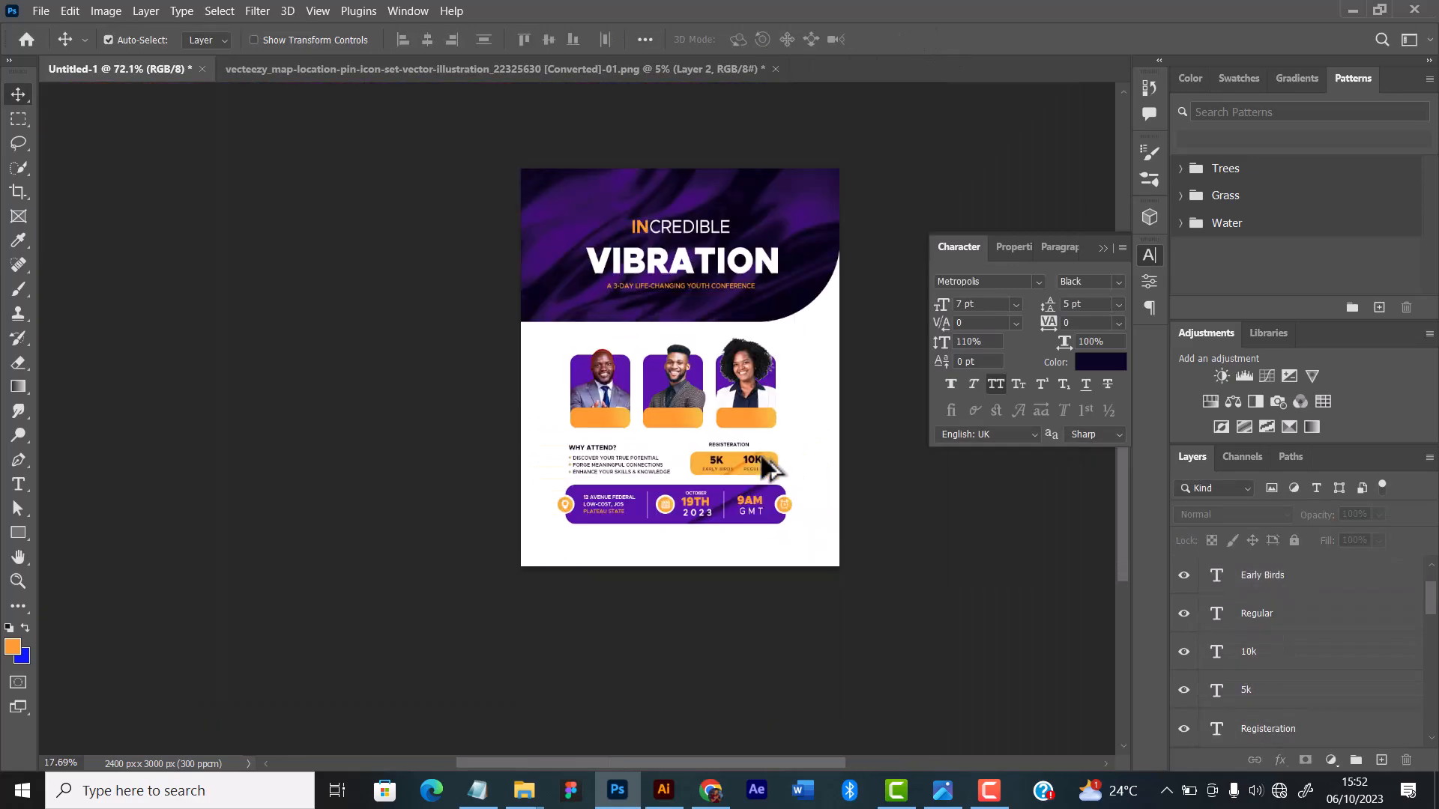
Step: Adjust the yellow registration bar's gradient overlay so a reflected gradient runs from orange under 5K to yellow under 10K
right_click(1269, 694)
click(1082, 451)
click(1257, 283)
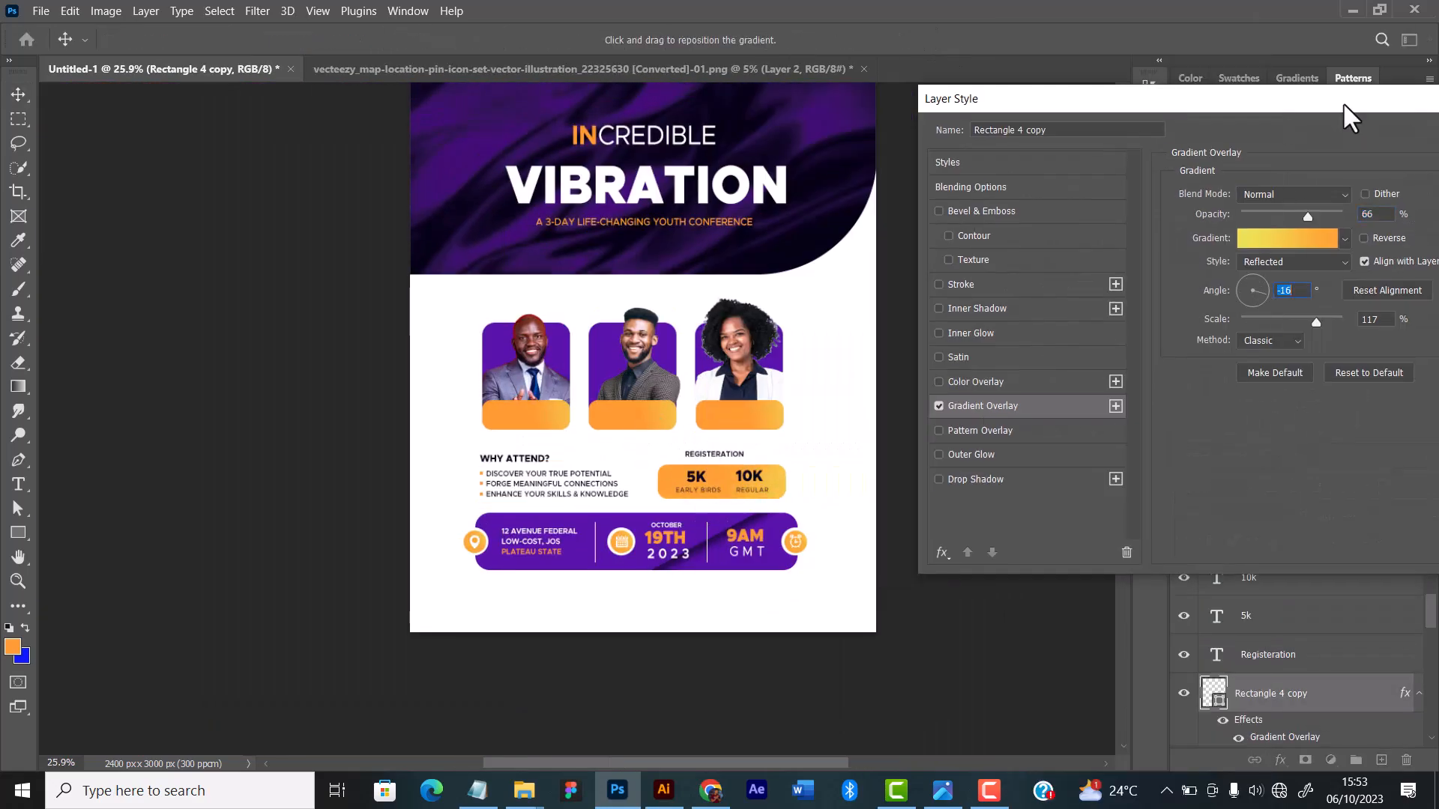
drag(627, 278, 631, 284)
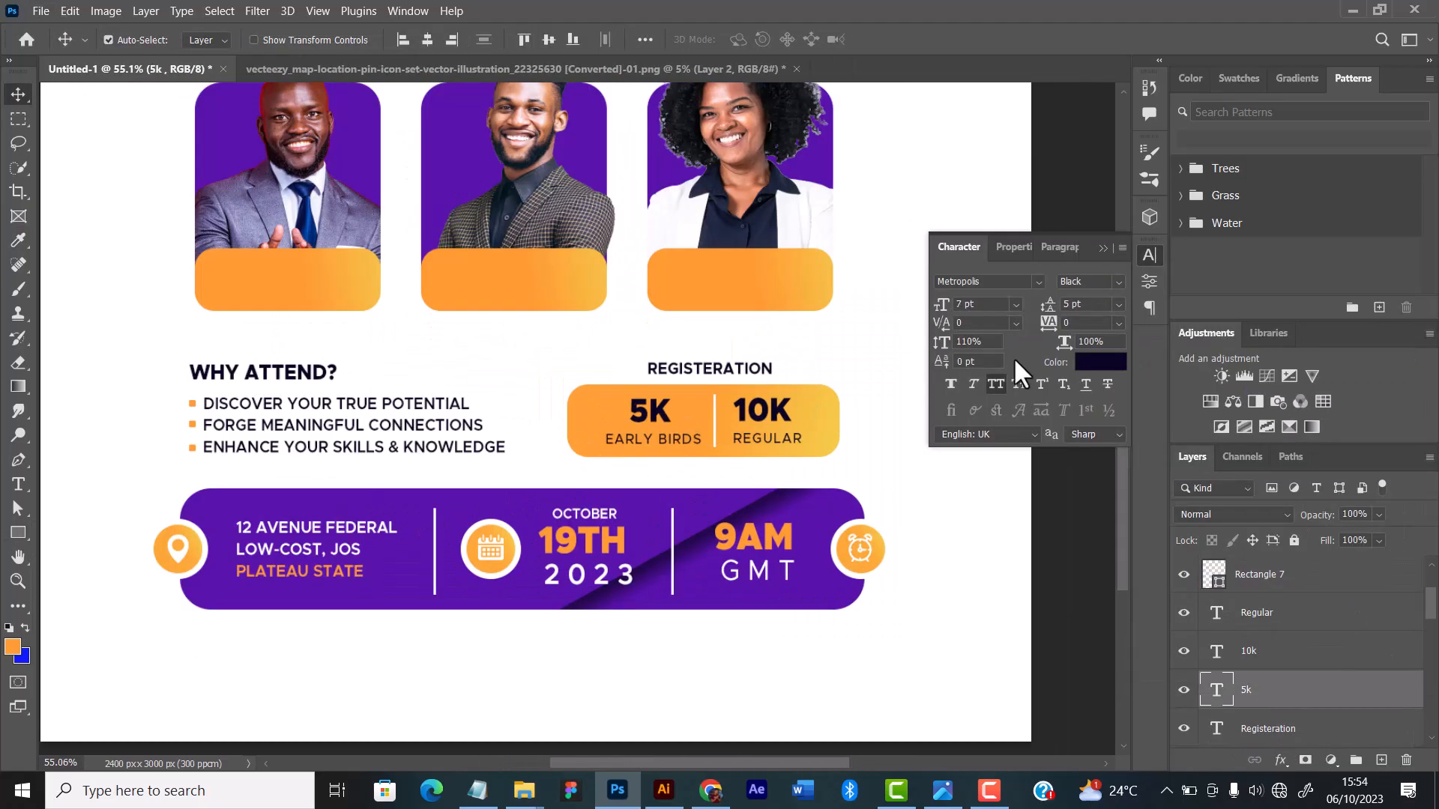
Step: Recolour the divider between the 5K and 10K prices to the dark navy of the price text
click(1100, 362)
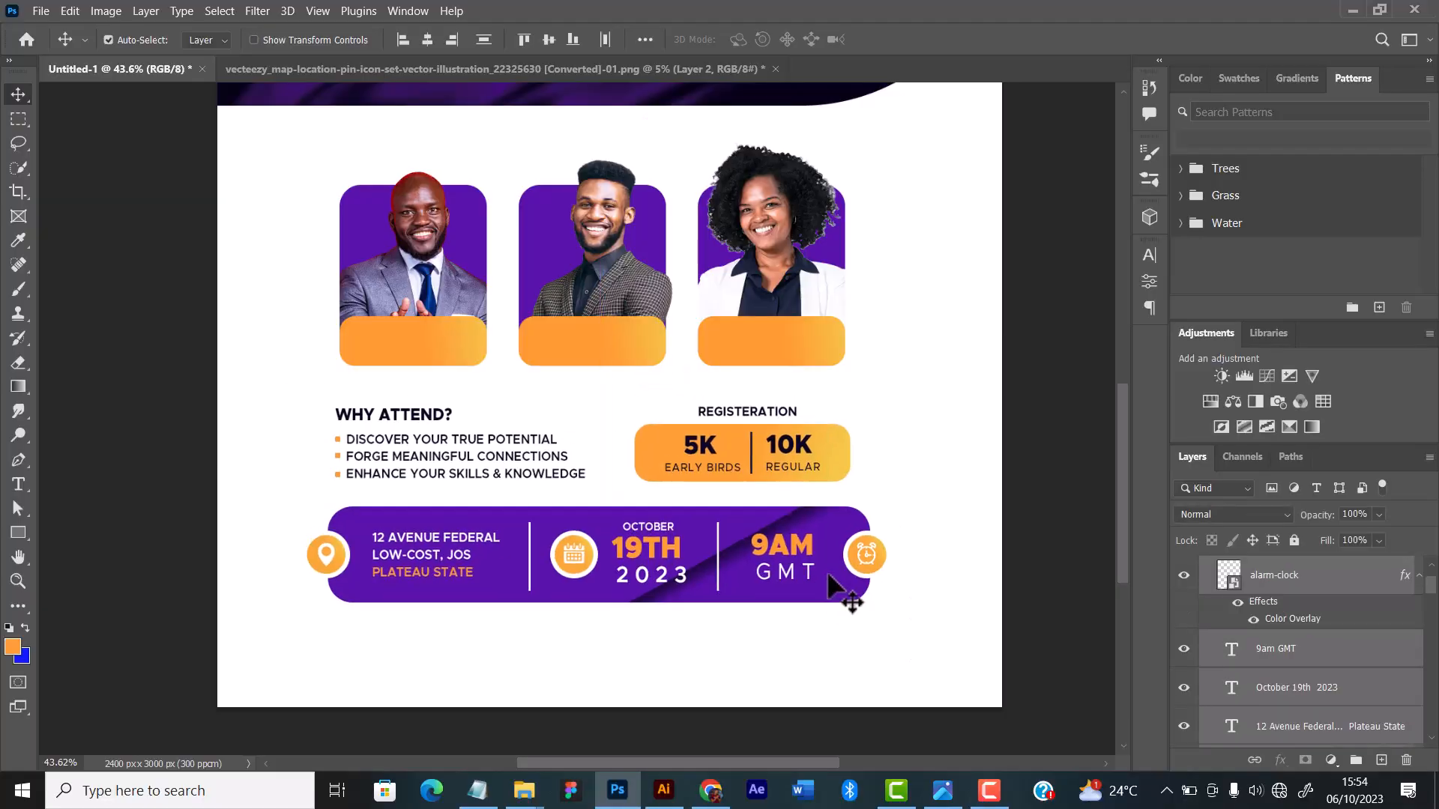
scroll(896, 472, down, 1)
scroll(699, 360, down, 3)
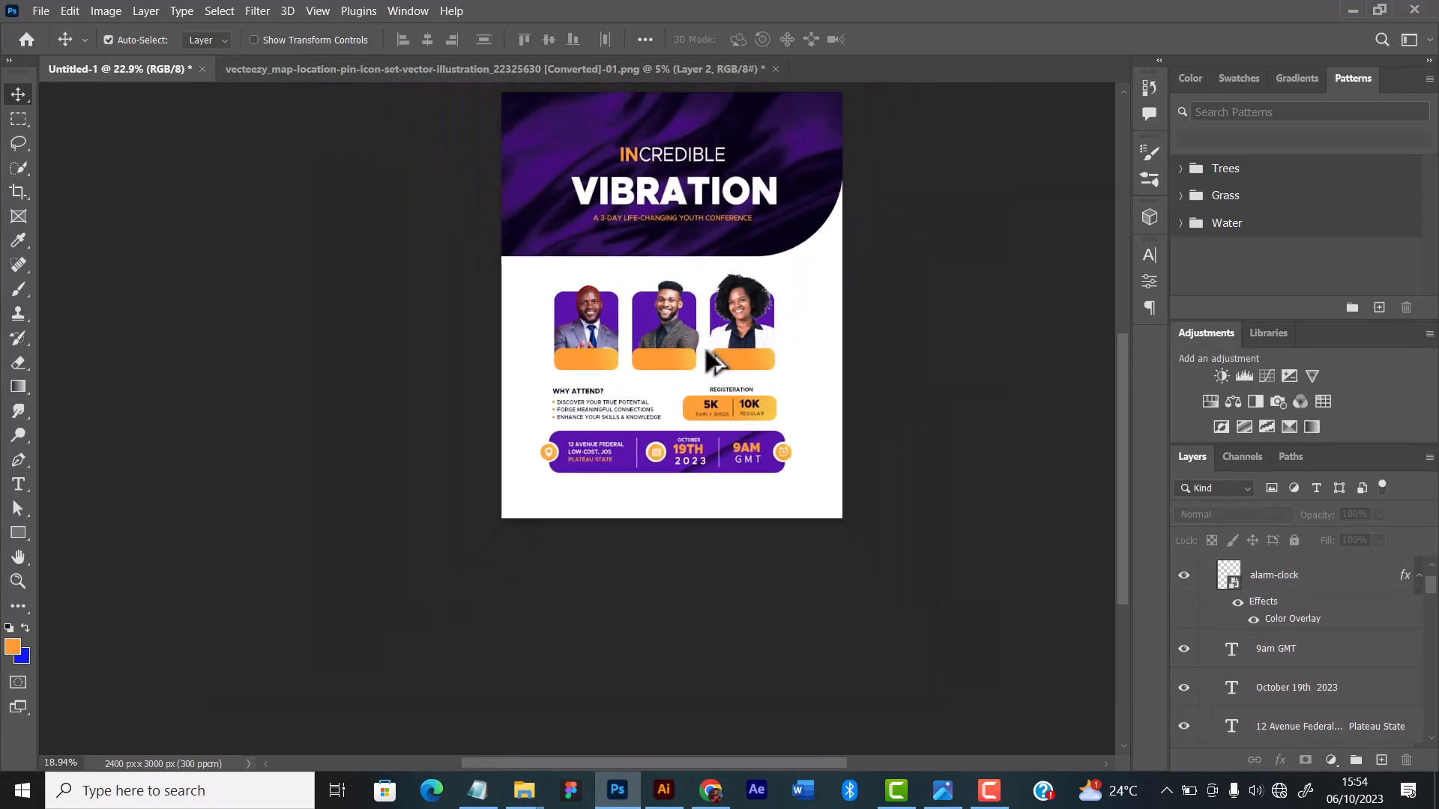
scroll(772, 456, up, 3)
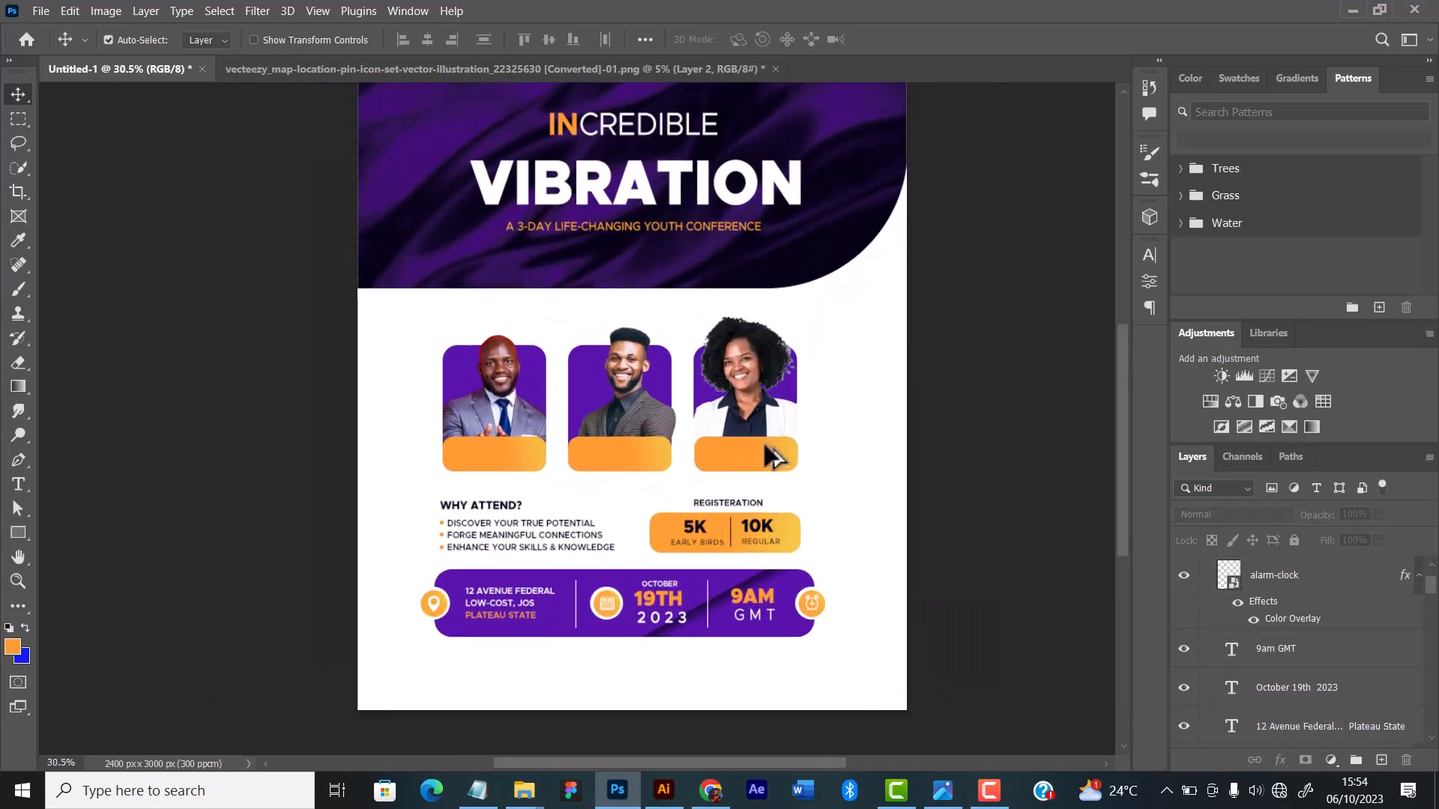
scroll(772, 456, down, 1)
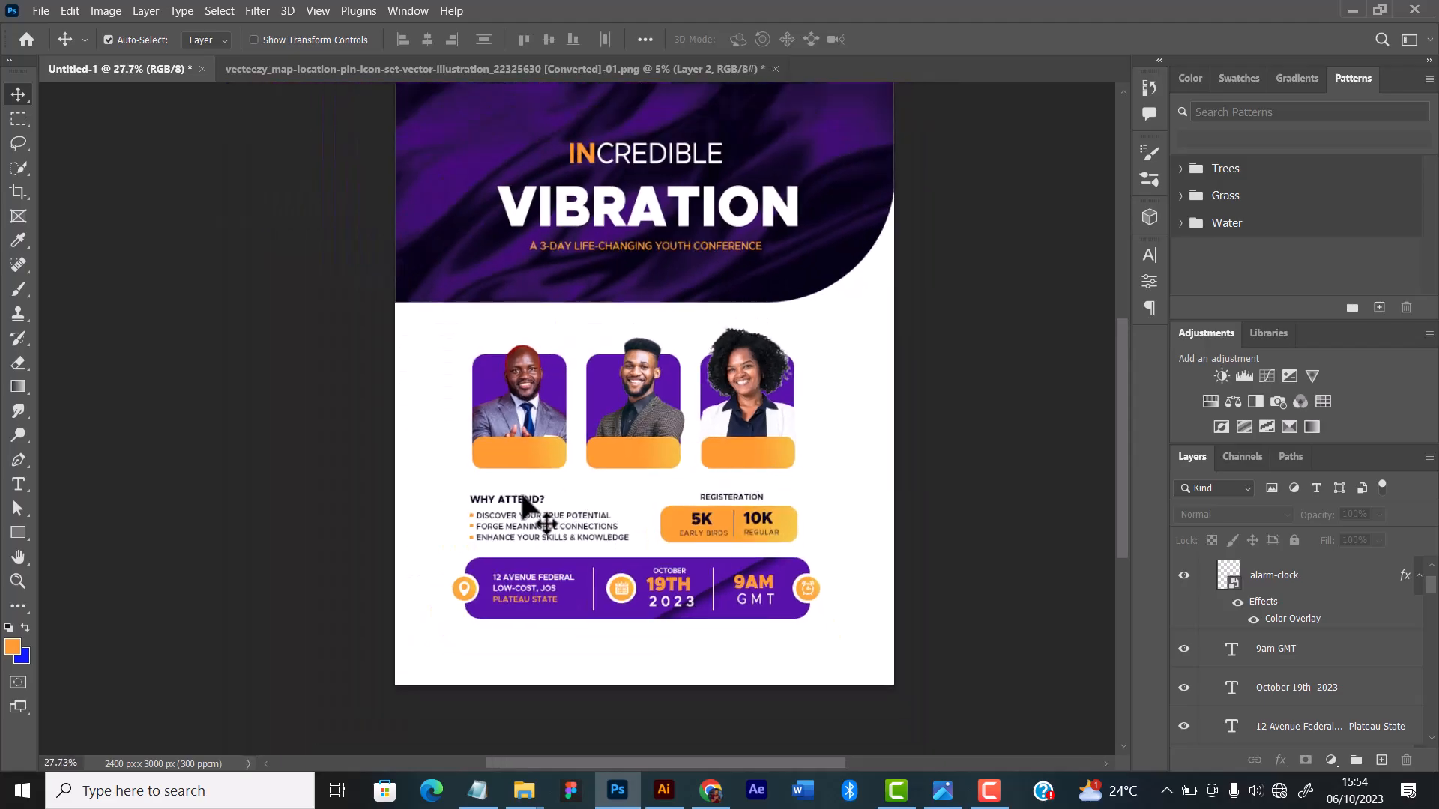
Step: Select the Why Attend text, registration block and purple bar together and nudge them slightly down
drag(450, 492, 824, 645)
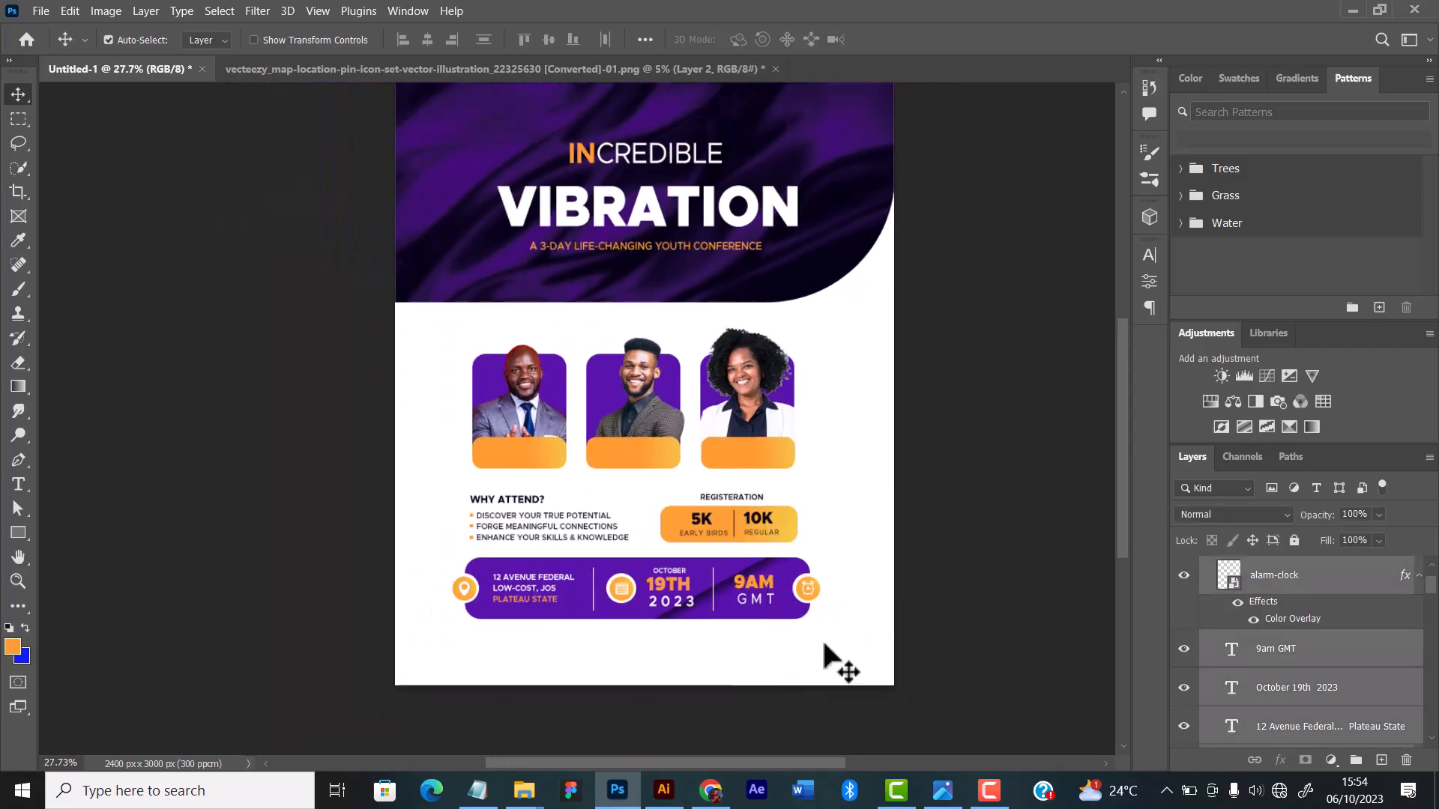
key(shift+Down)
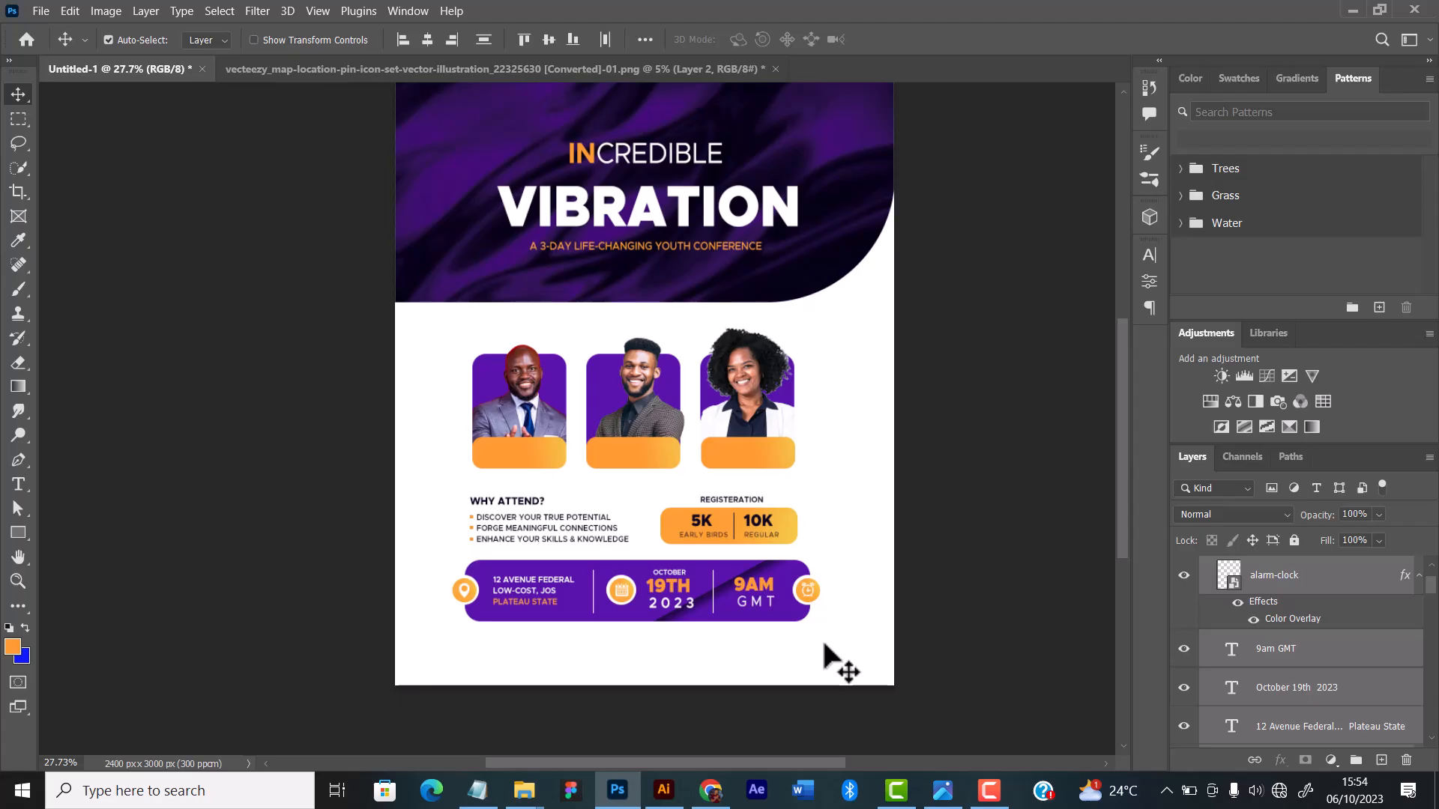
key(shift+Up)
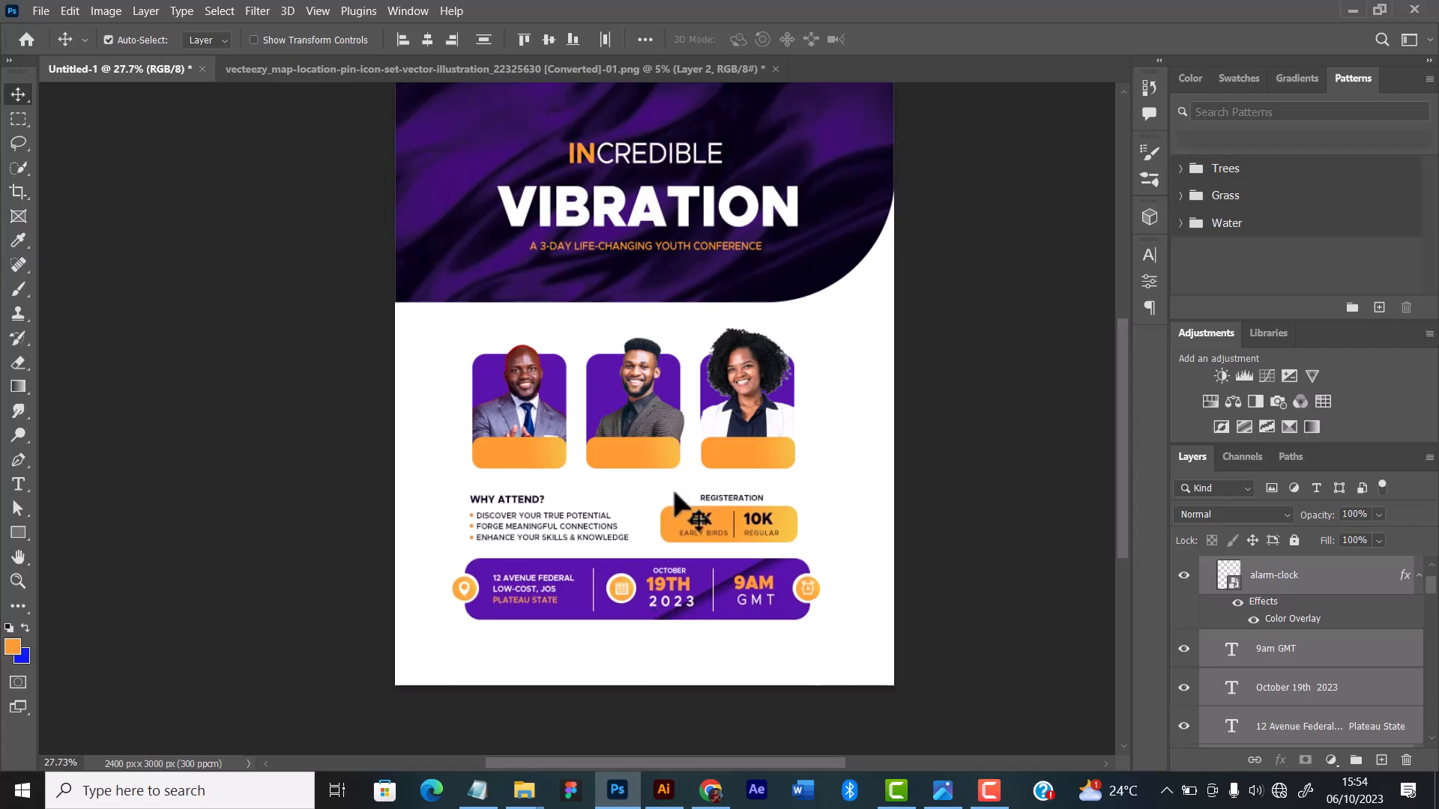
scroll(765, 376, up, 3)
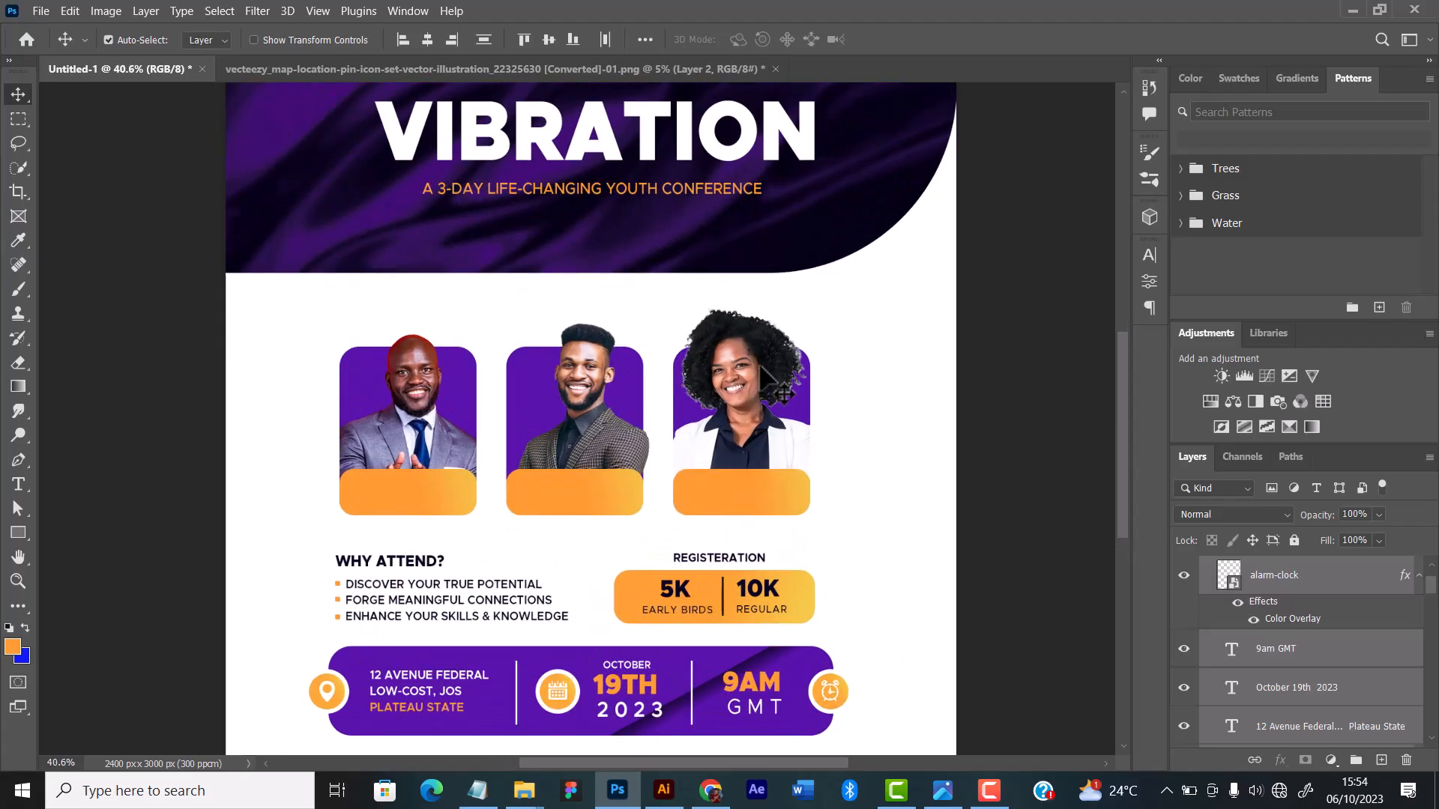
drag(335, 300, 819, 510)
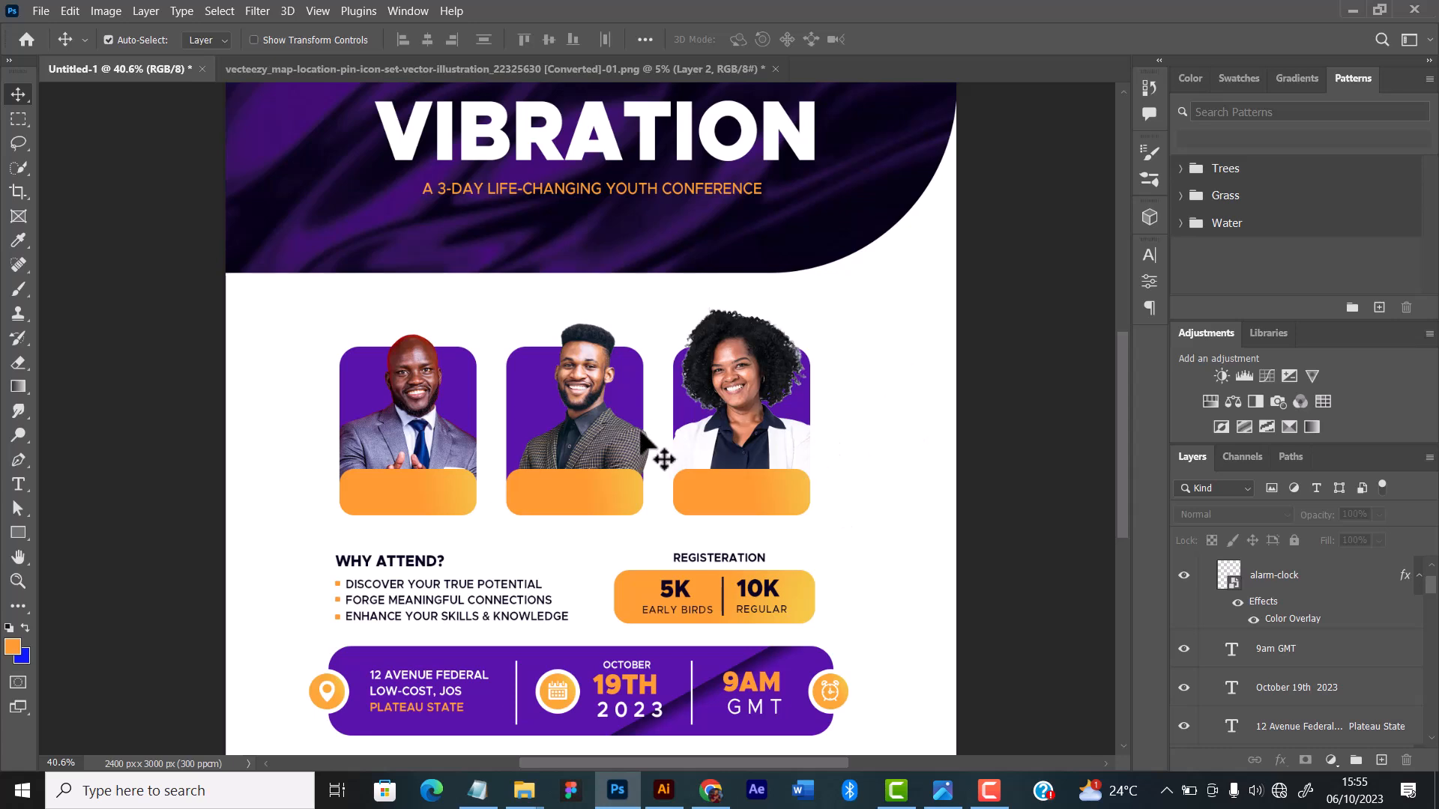
scroll(641, 433, down, 3)
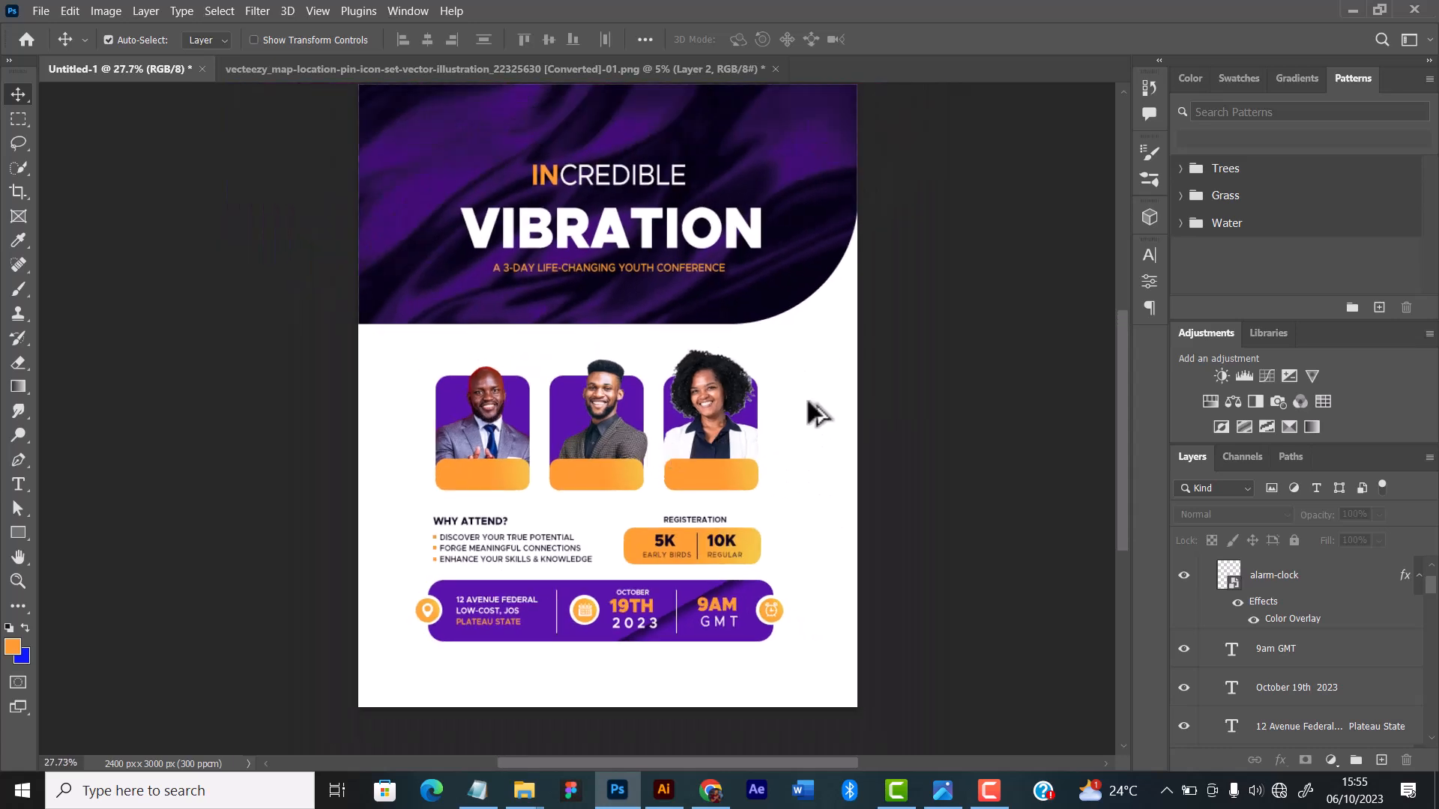
scroll(732, 443, up, 1)
scroll(605, 476, up, 1)
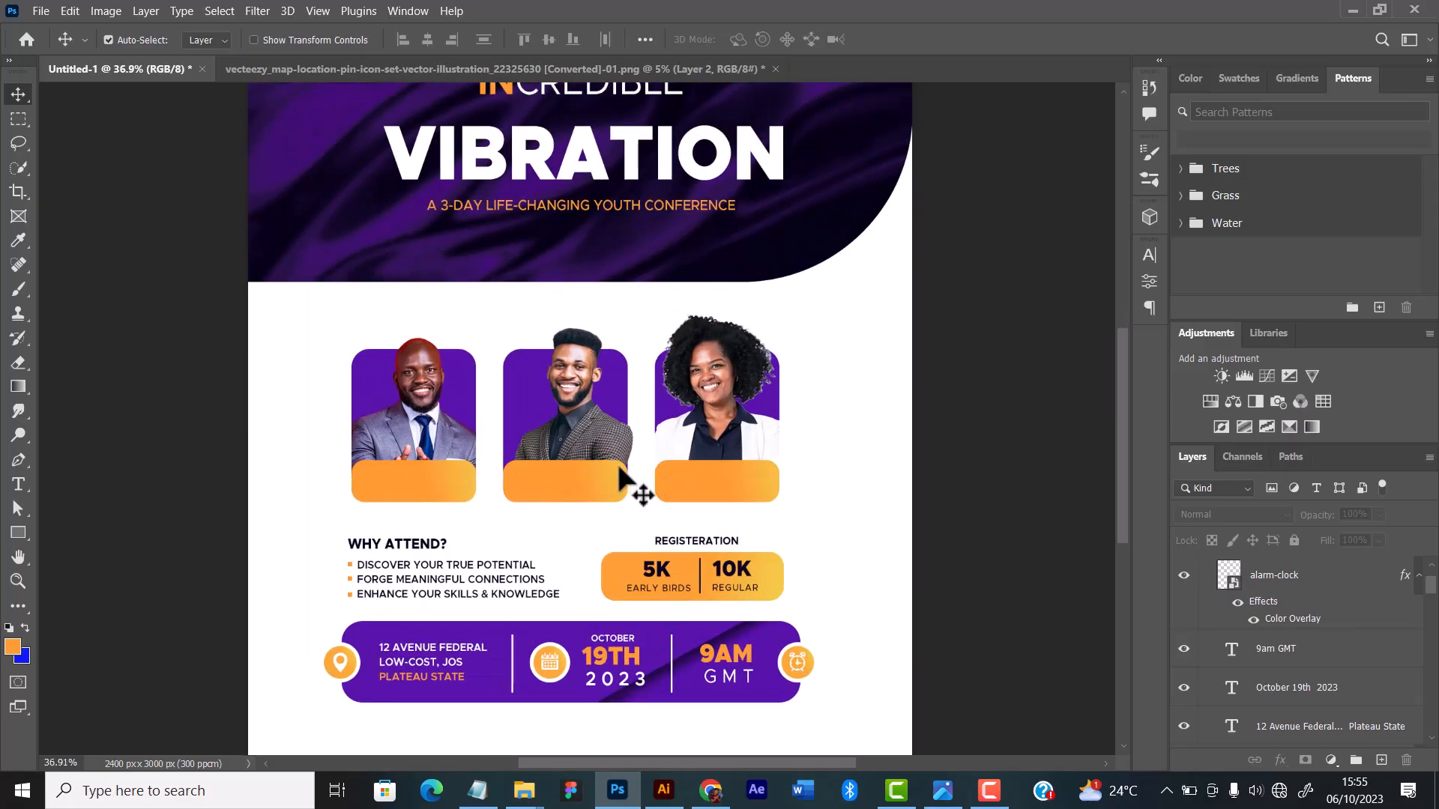
scroll(616, 461, down, 2)
scroll(1304, 626, up, 2)
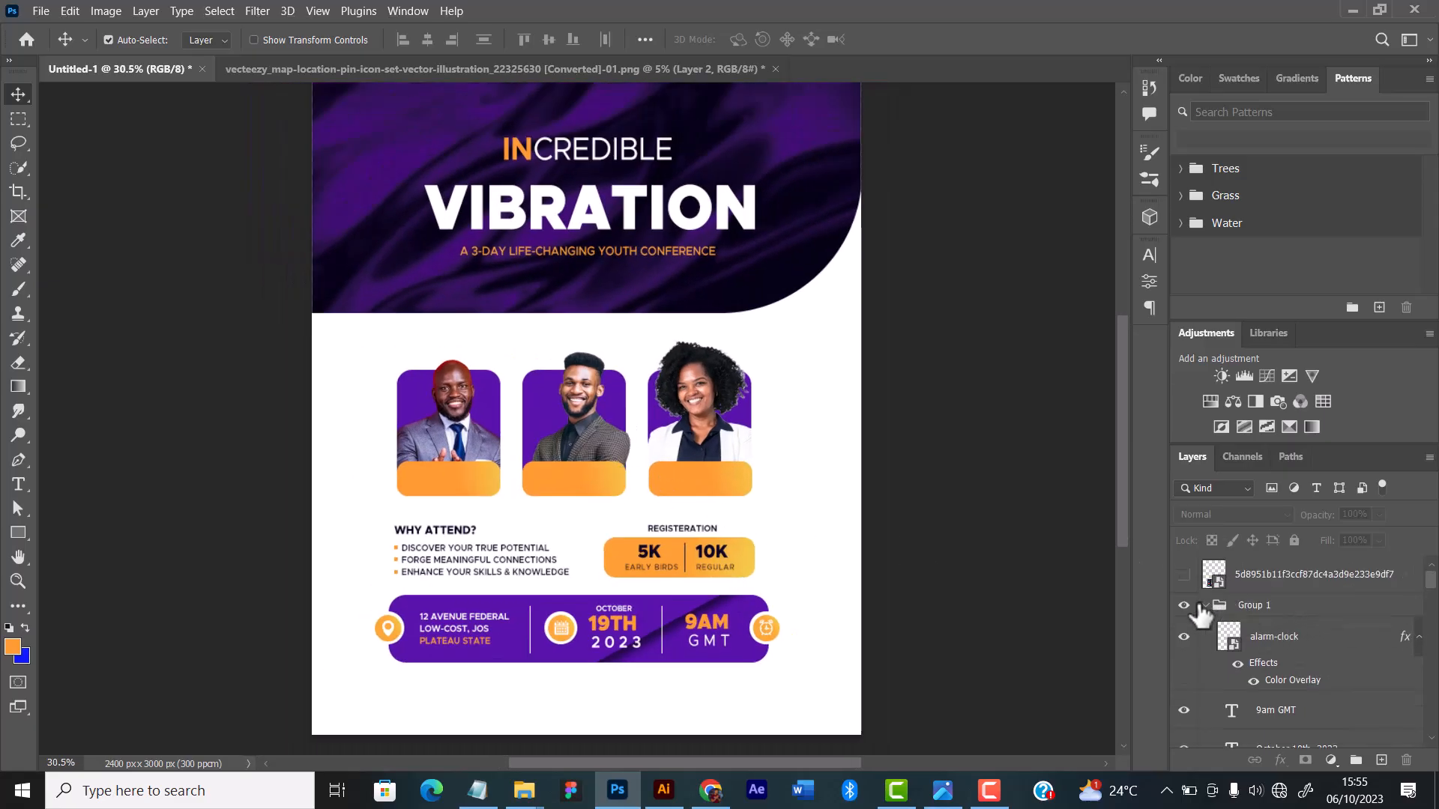
Step: Collapse the purple bar's layer group and look through the layer stack down to the Guests group and background layers
click(1201, 607)
click(1203, 607)
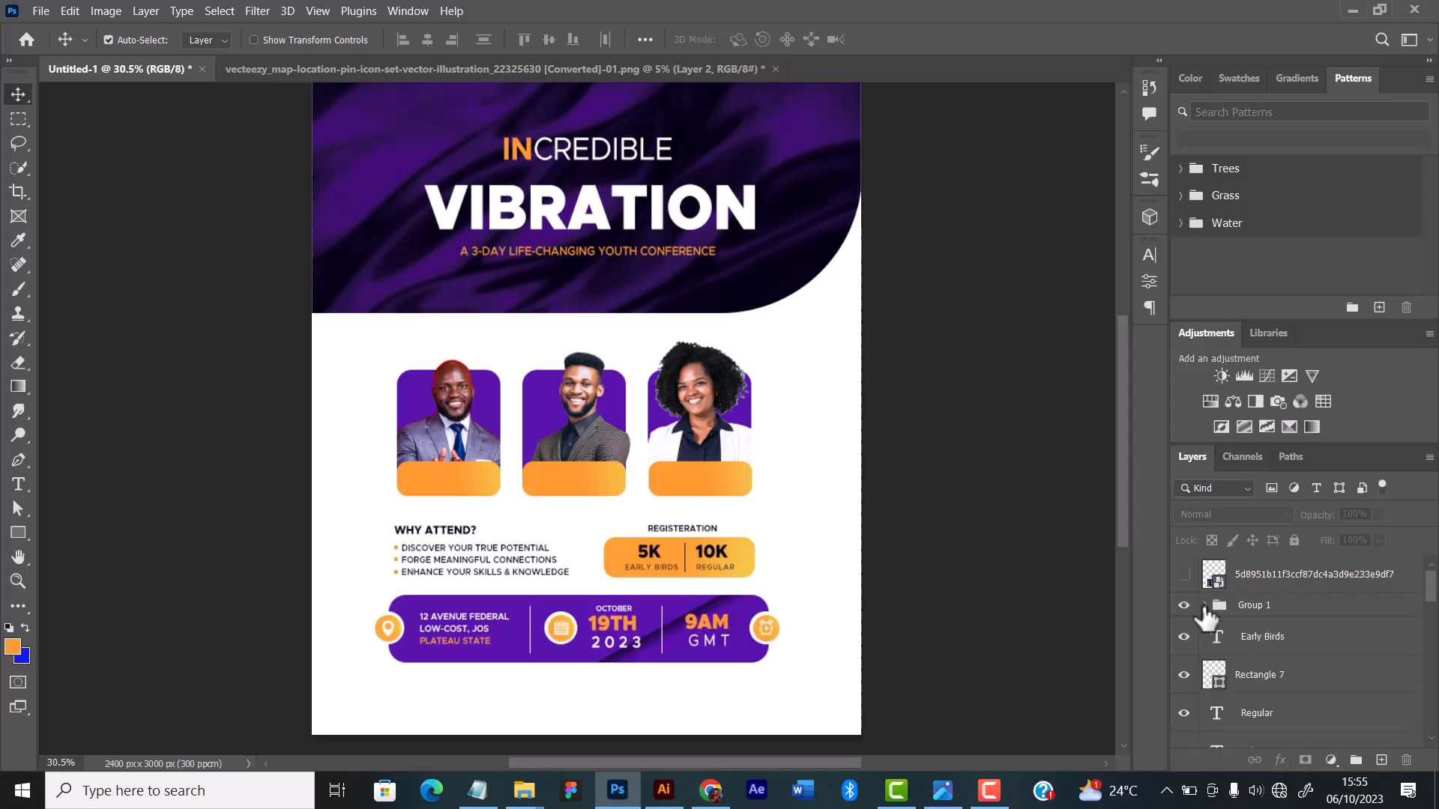
click(1244, 611)
scroll(1246, 623, down, 3)
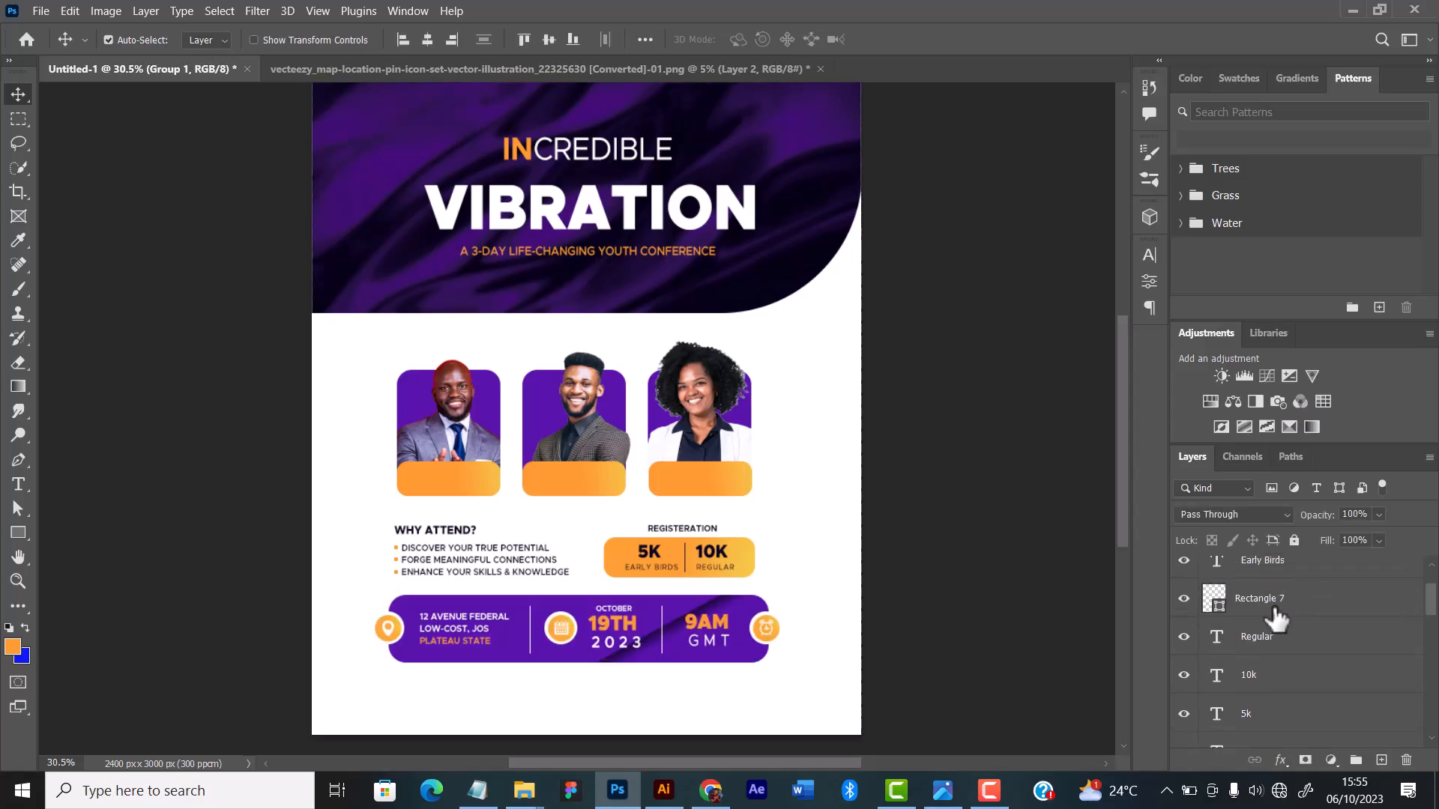
scroll(1248, 633, down, 10)
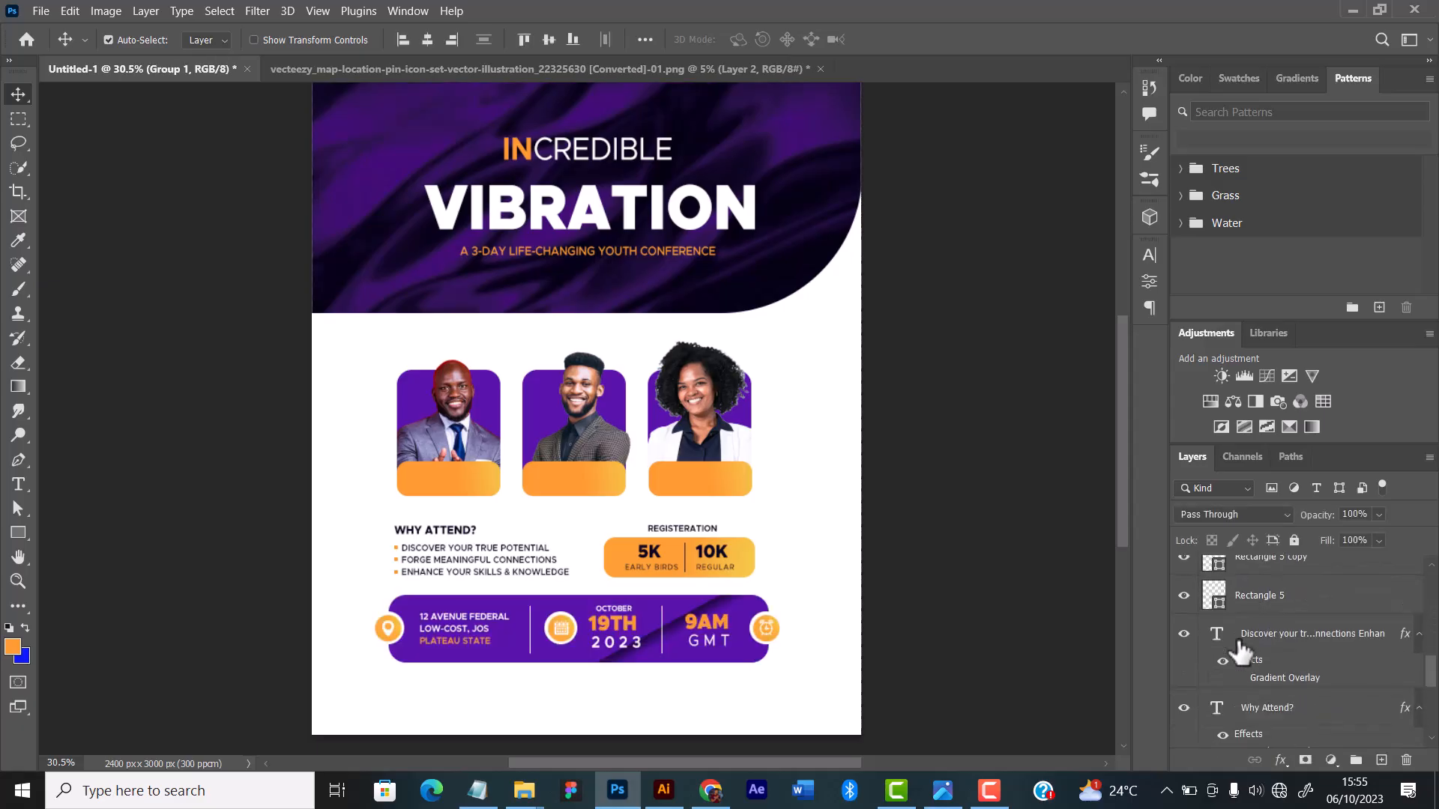
scroll(1229, 630, up, 1)
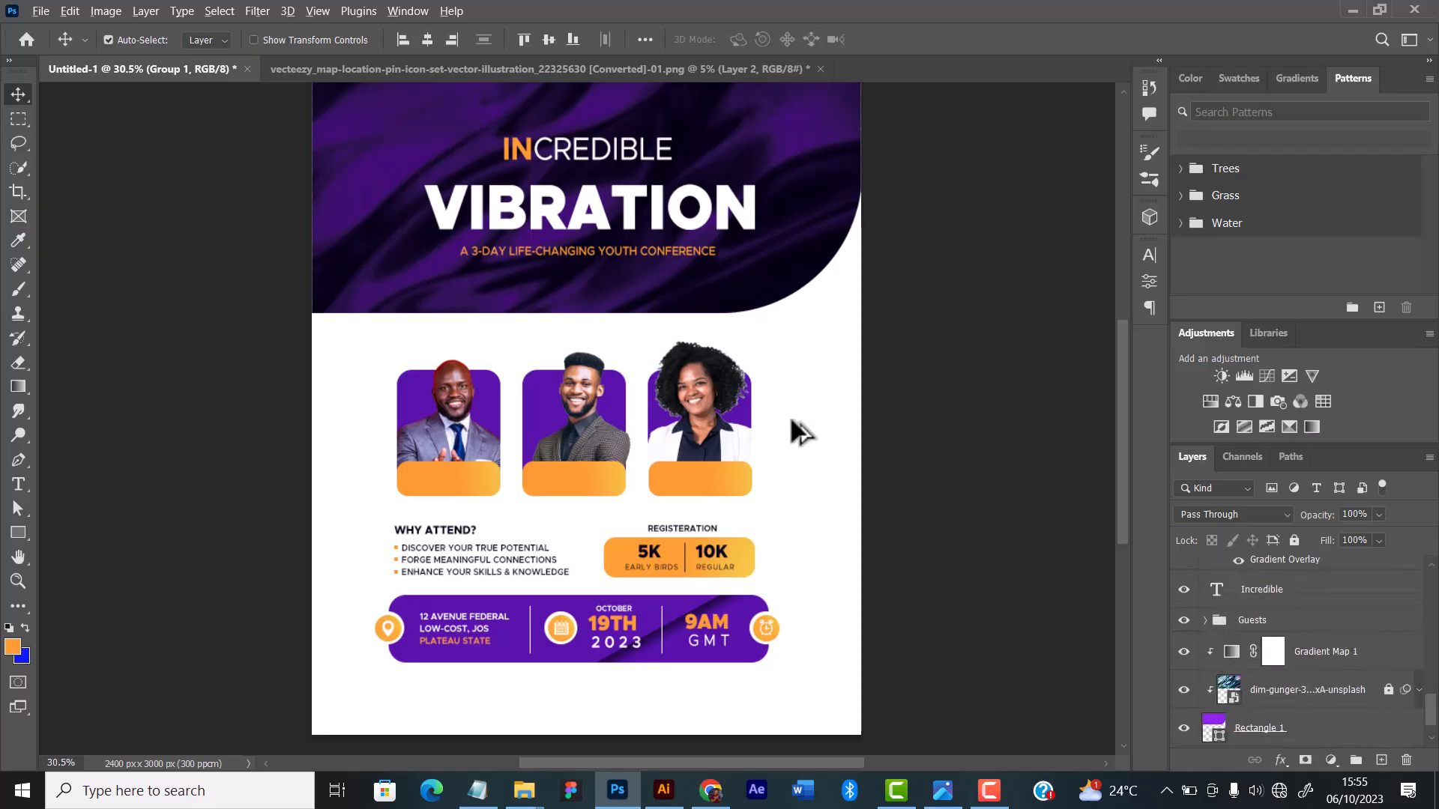
Step: Select the three speaker cards with their photos and orange name plates, and nudge them up slightly
scroll(793, 422, up, 1)
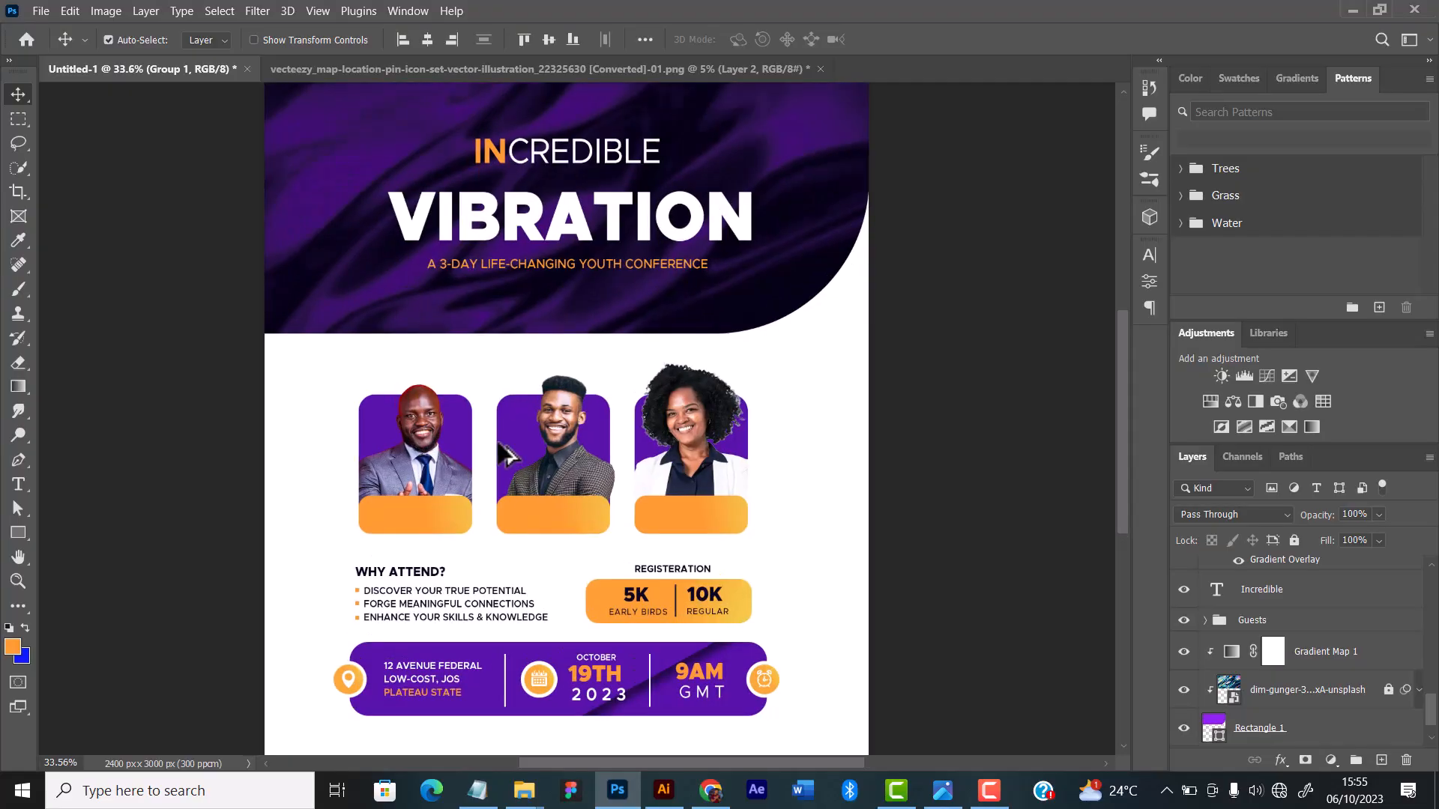
drag(344, 380, 796, 517)
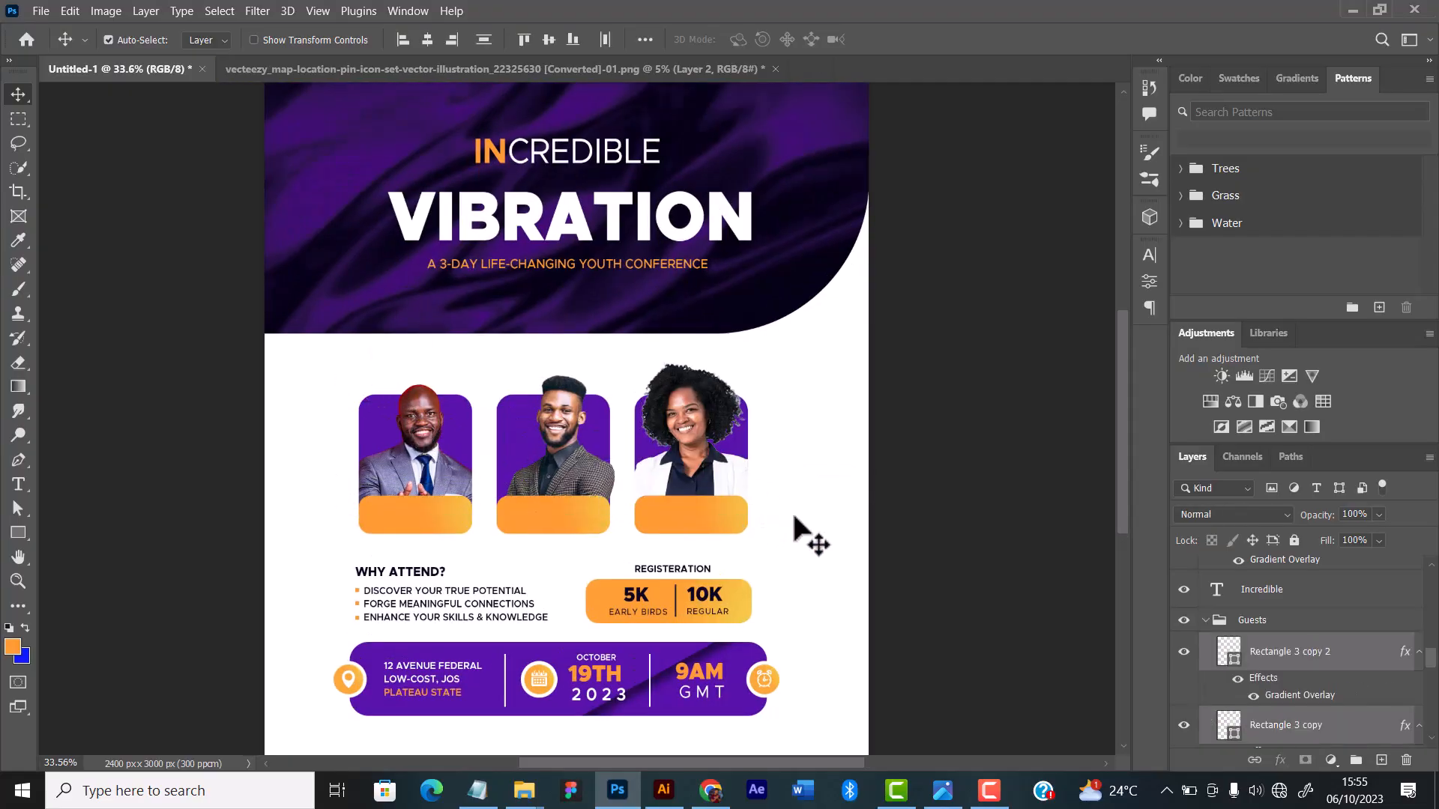
key(Up)
key(Up)
key(Up)
key(Up)
key(Up)
key(Up)
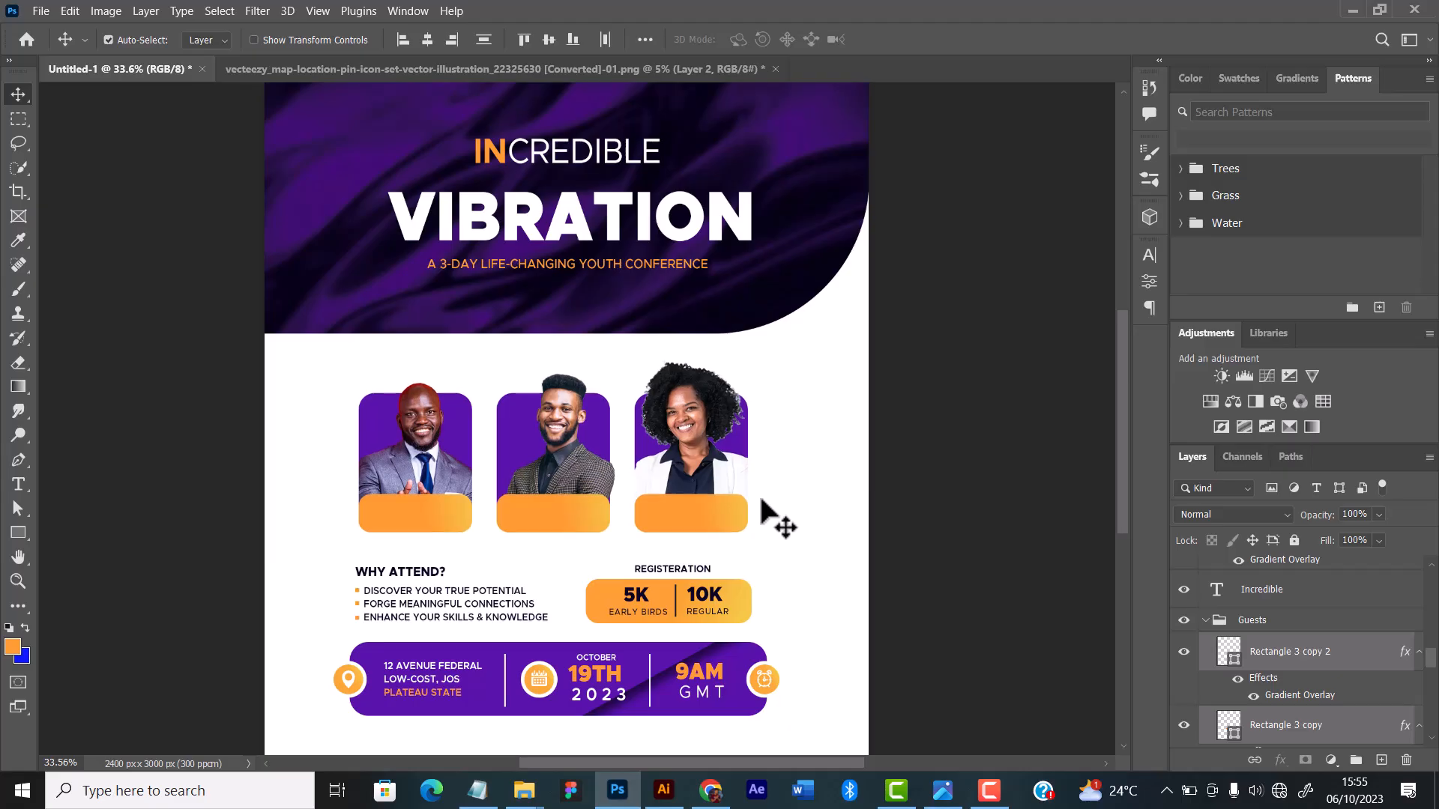
scroll(786, 499, down, 3)
alt+scroll(783, 498, down, 1)
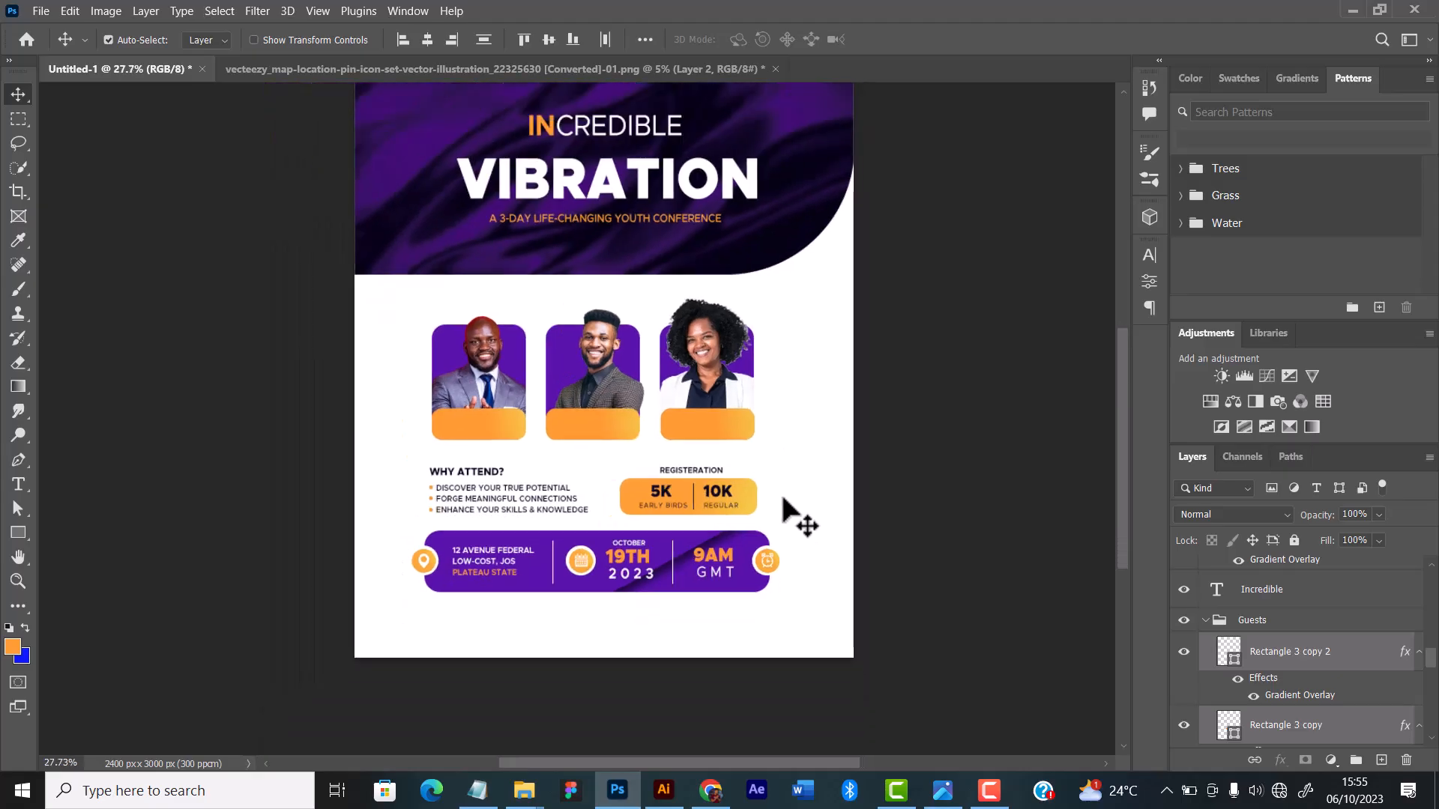
Step: Lock the Guests layer group so the speaker cards cannot be selected or moved
alt+scroll(805, 495, up, 1)
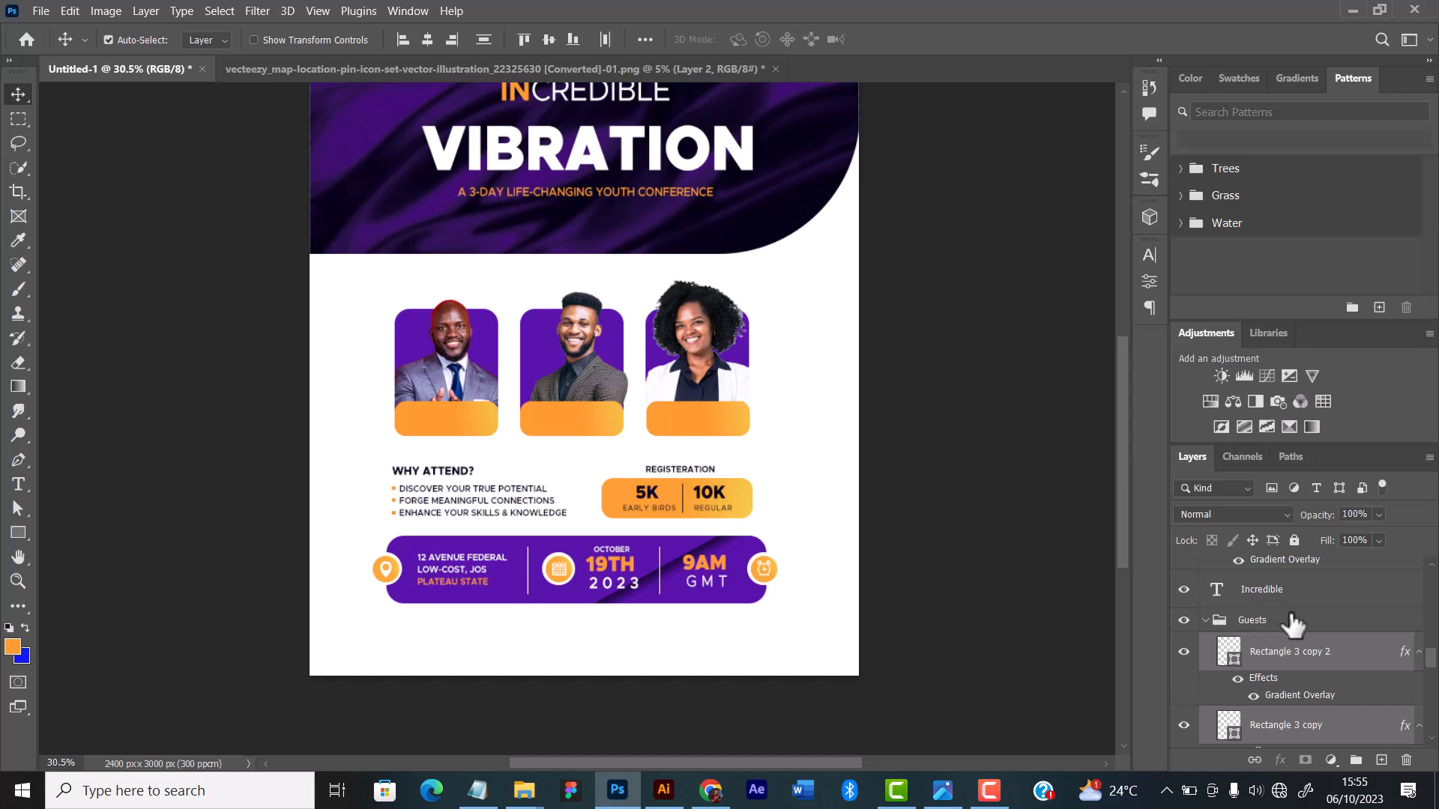
click(1319, 622)
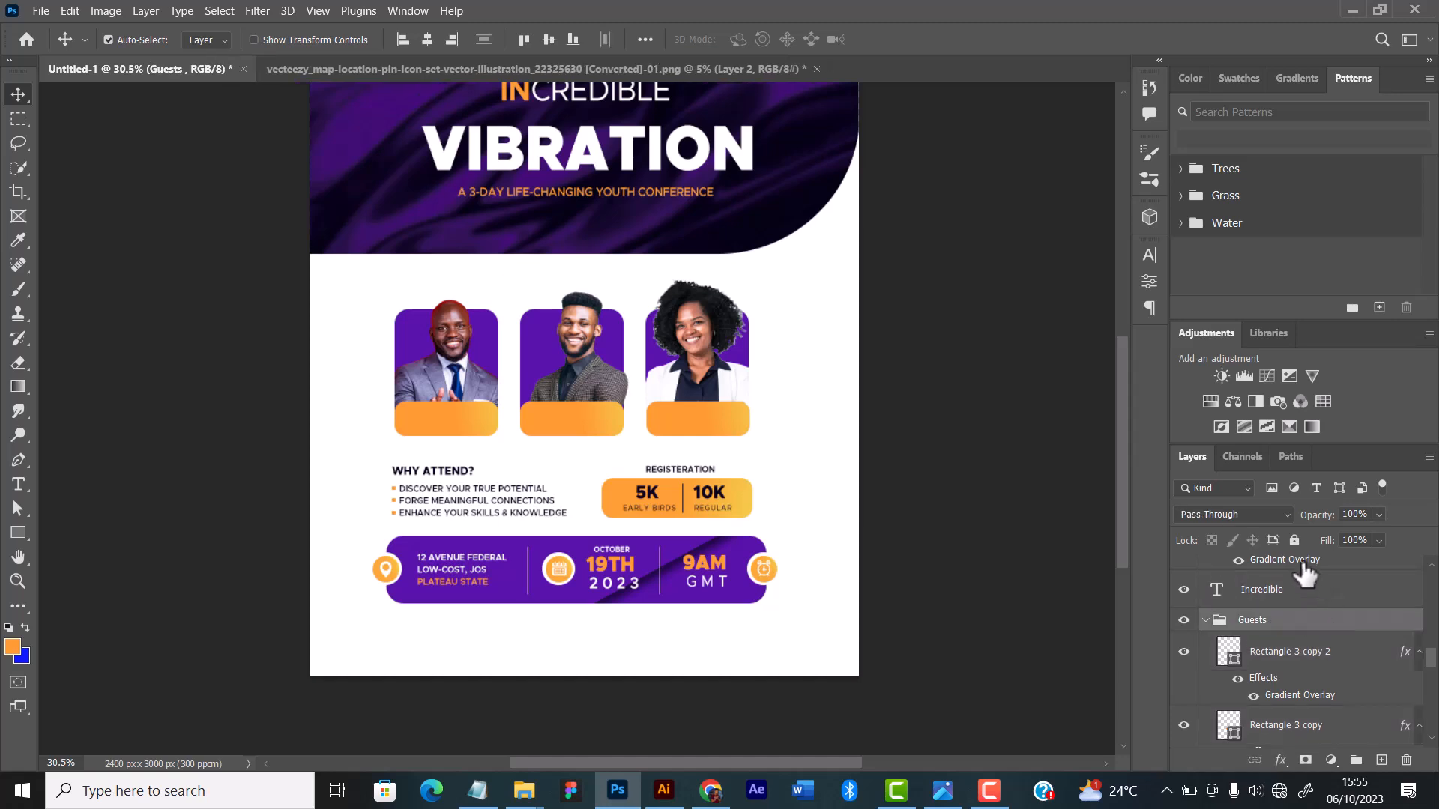
click(1294, 539)
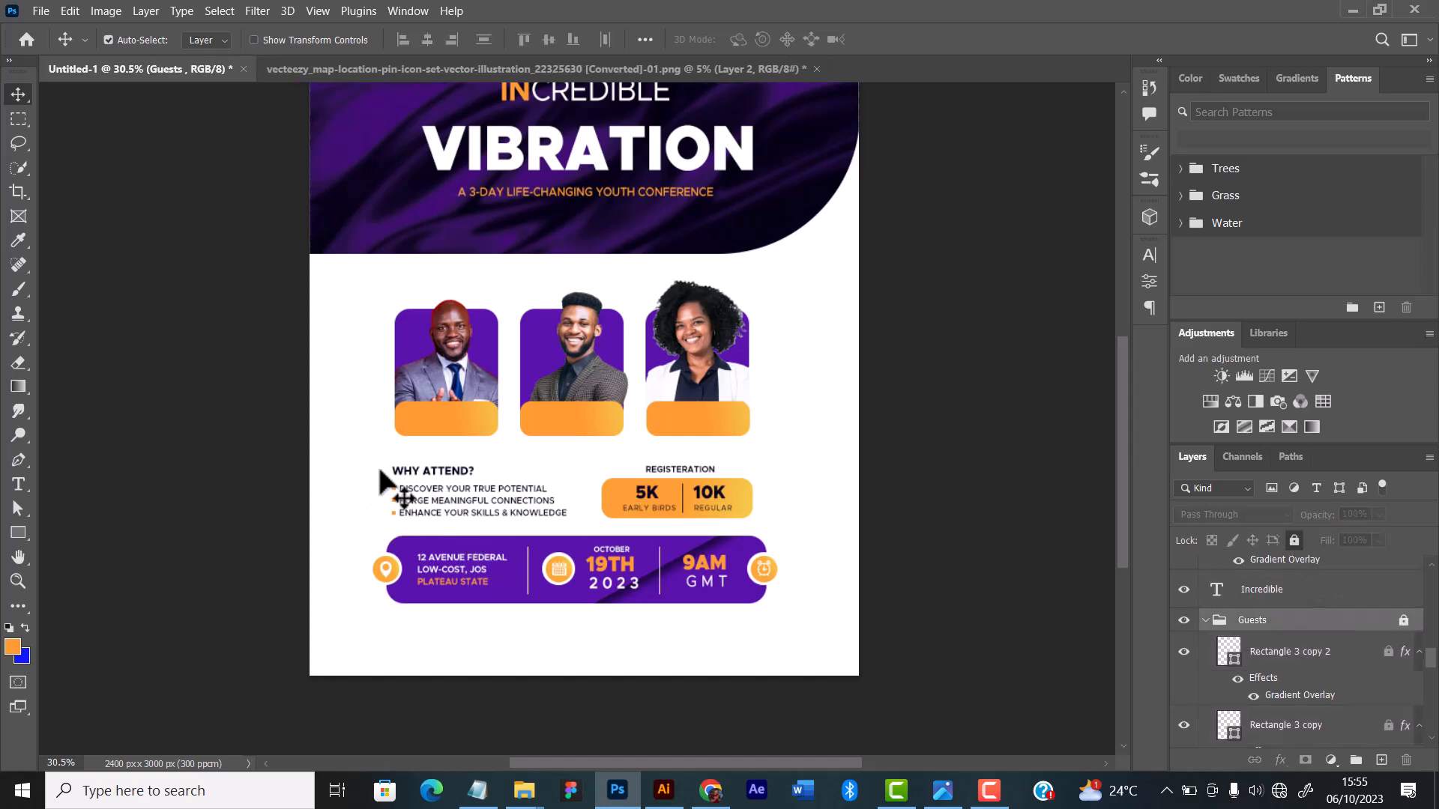
Step: Select the Why Attend text, registration block and purple details bar together, nudge them slightly down, and deselect them
drag(355, 457, 787, 625)
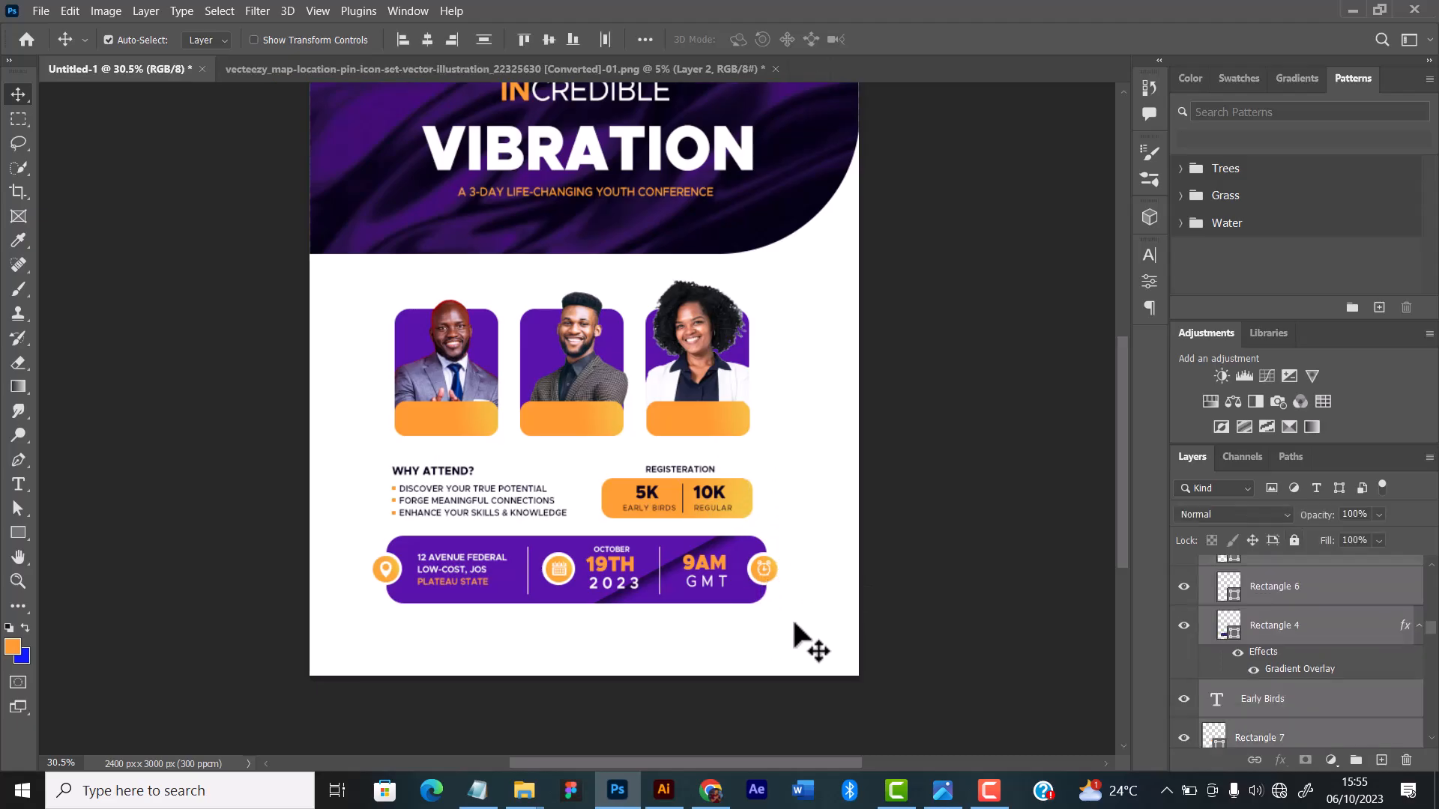
key(Down)
key(Down)
key(Down)
key(Down)
key(Down)
key(Down)
key(Down)
key(Down)
key(Down)
key(Down)
key(Down)
key(Down)
key(Down)
key(Down)
key(Down)
key(Down)
key(Down)
key(Down)
key(Down)
key(Down)
key(Down)
key(Down)
key(Down)
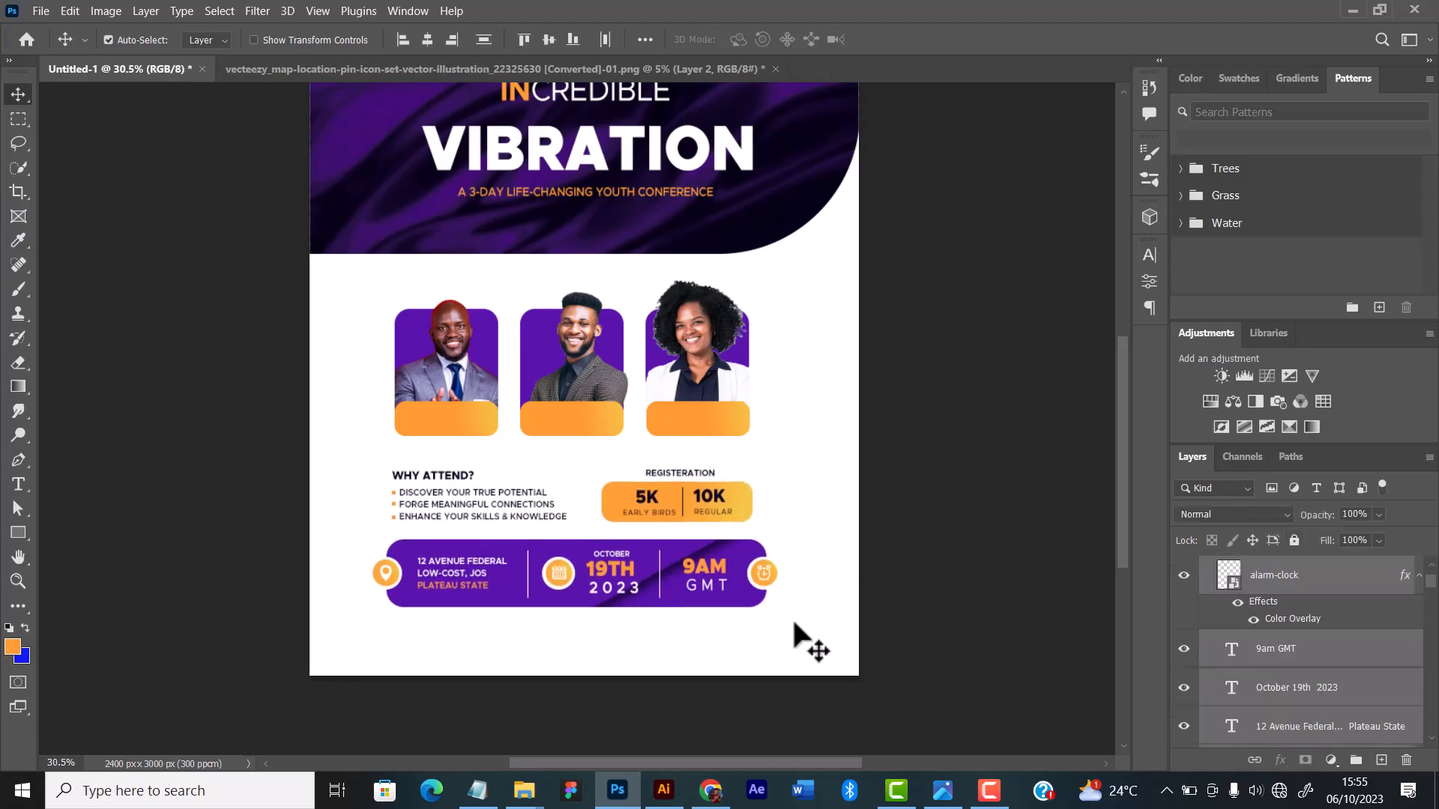
key(Down)
key(Up)
key(Up)
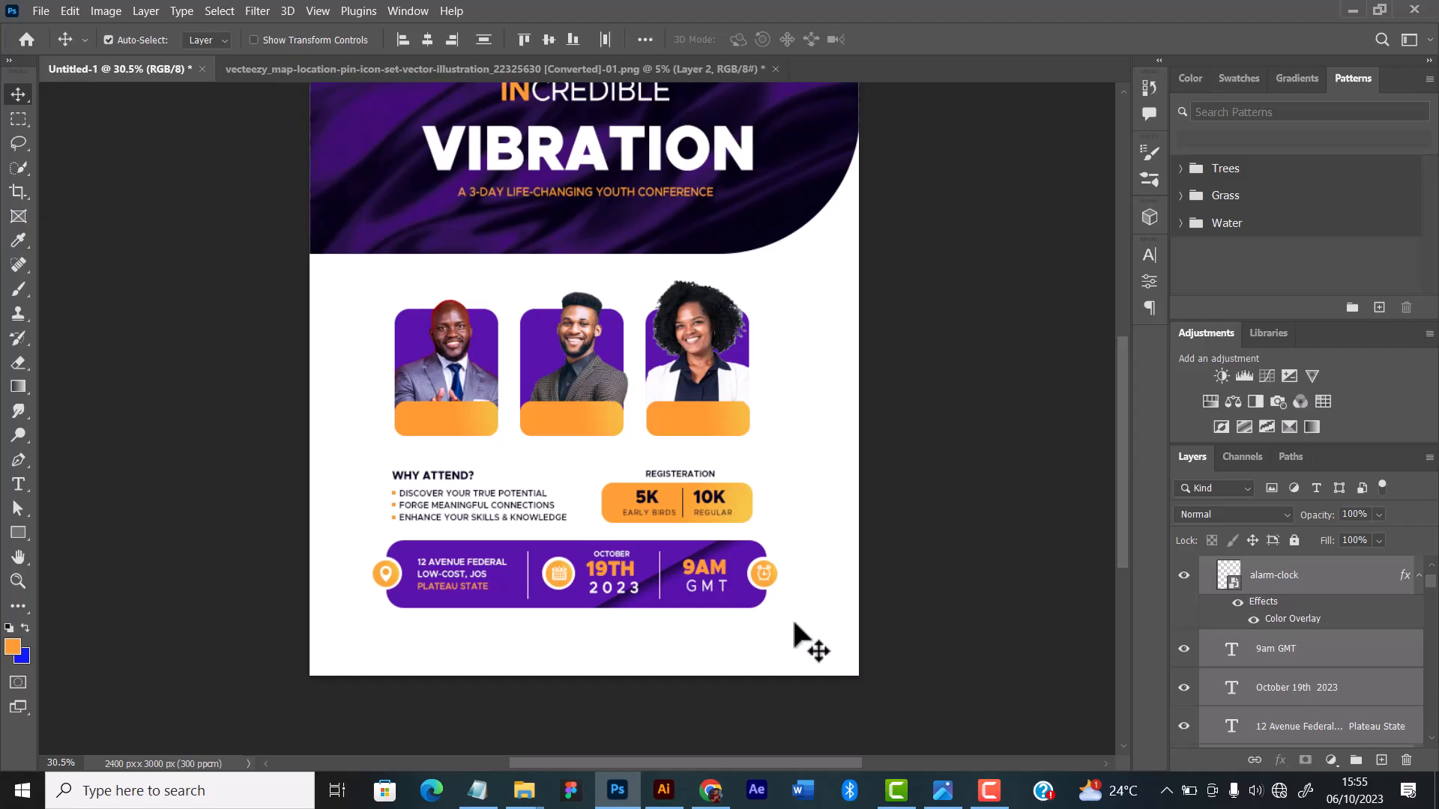
click(823, 433)
Step: Review the overall flyer layout and examine the three speaker cards and their spacing up close
scroll(826, 426, up, 1)
scroll(826, 426, up, 2)
scroll(826, 426, down, 1)
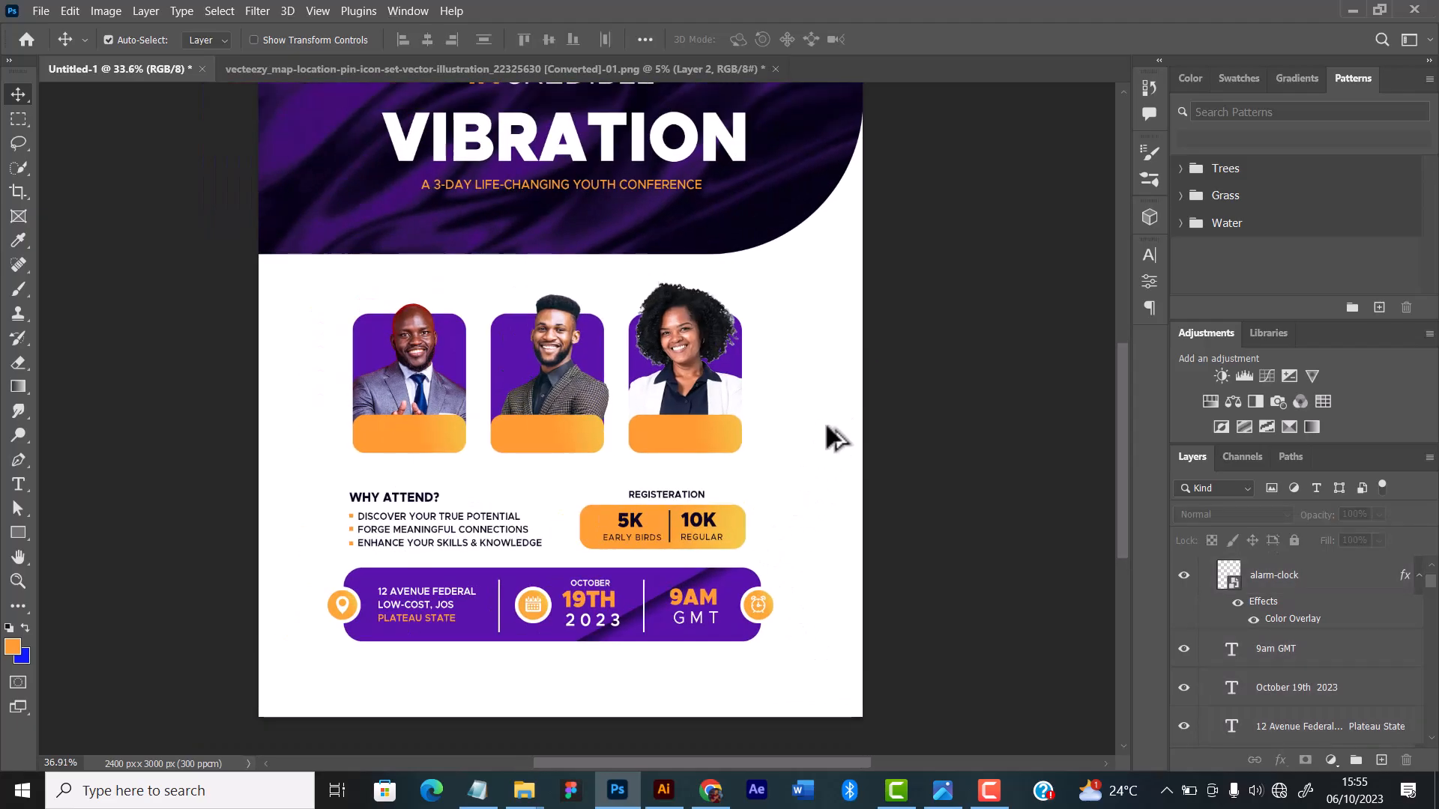
scroll(826, 425, up, 3)
scroll(826, 426, down, 4)
scroll(826, 426, down, 1)
scroll(784, 410, up, 3)
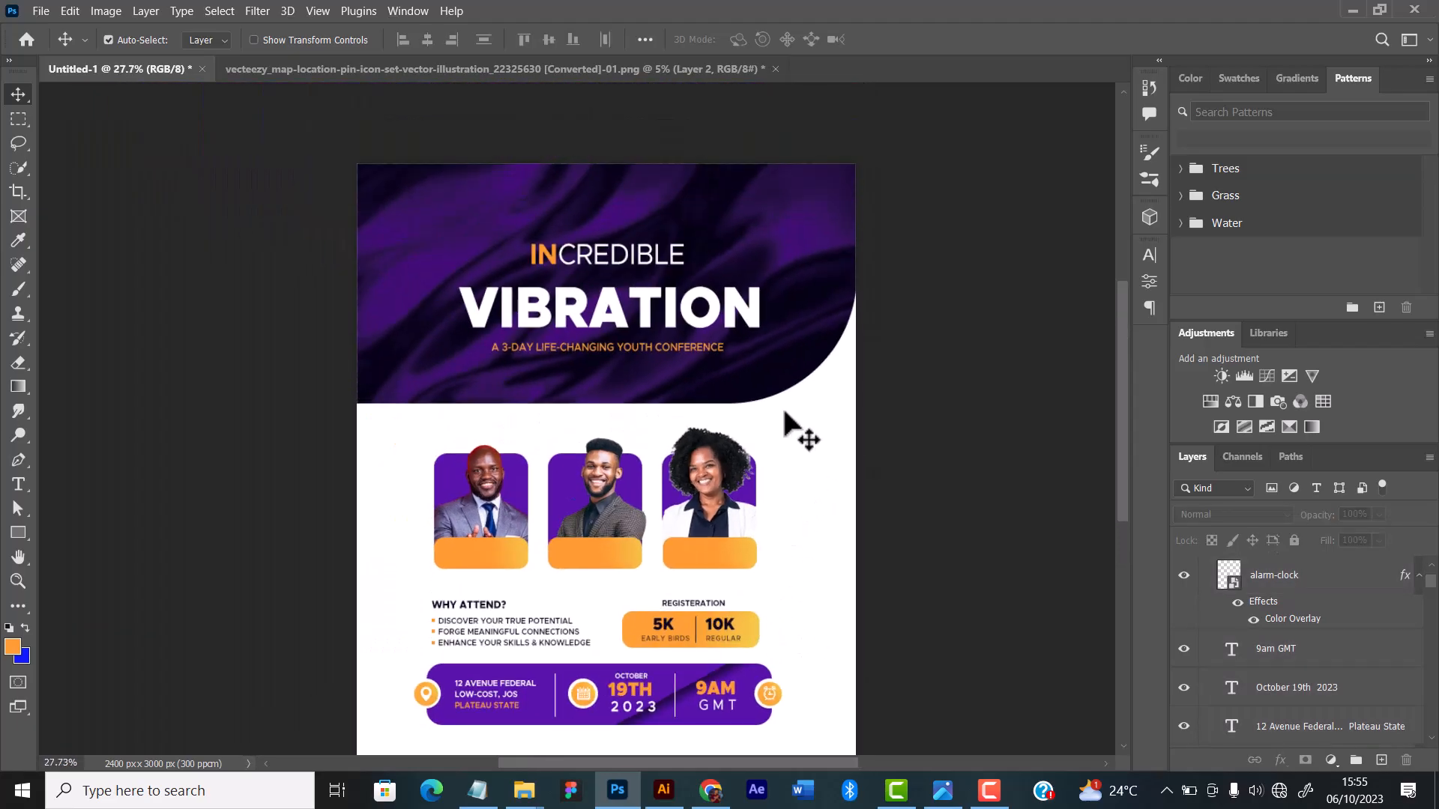
scroll(782, 377, up, 3)
scroll(781, 377, down, 5)
scroll(787, 433, up, 2)
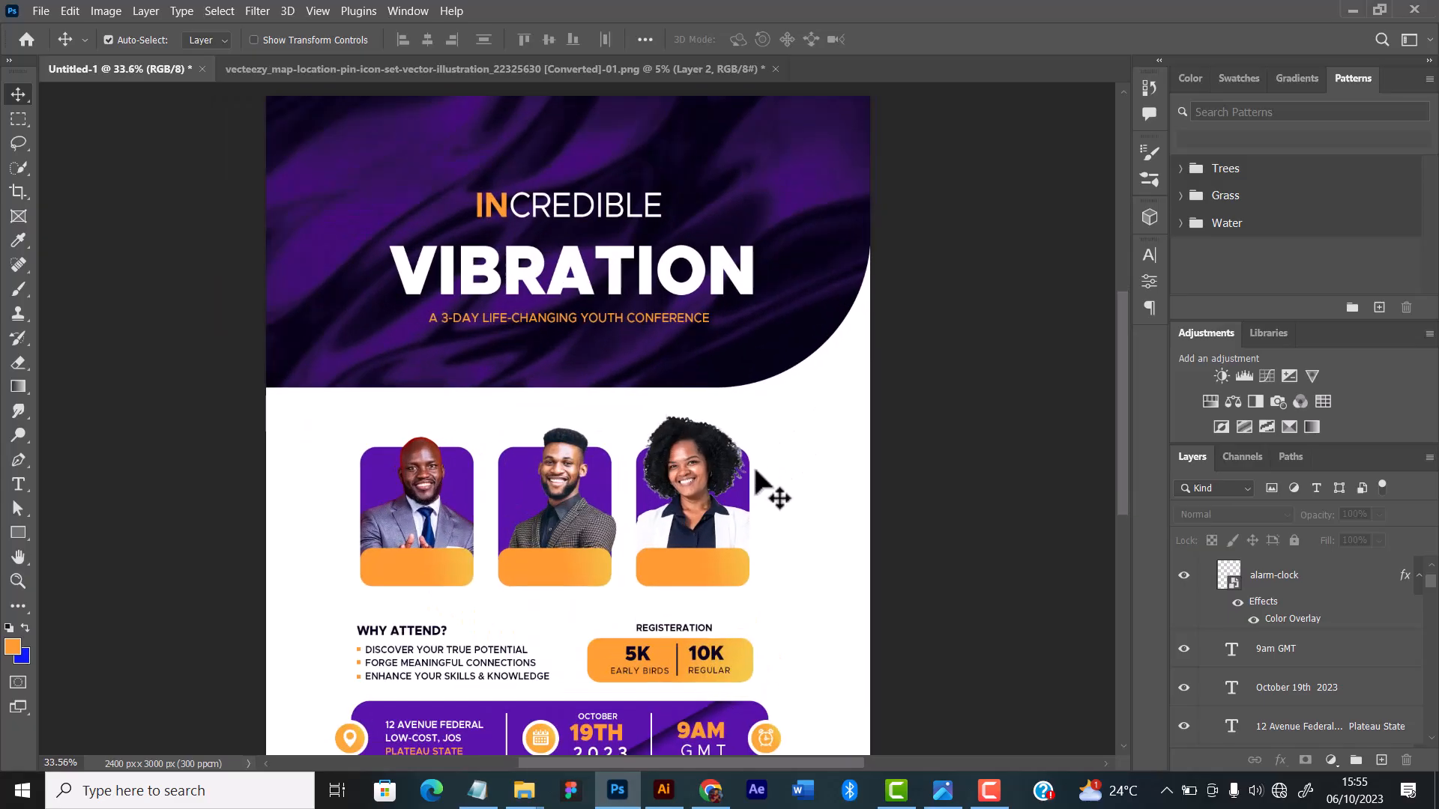
scroll(771, 492, down, 2)
scroll(700, 505, down, 1)
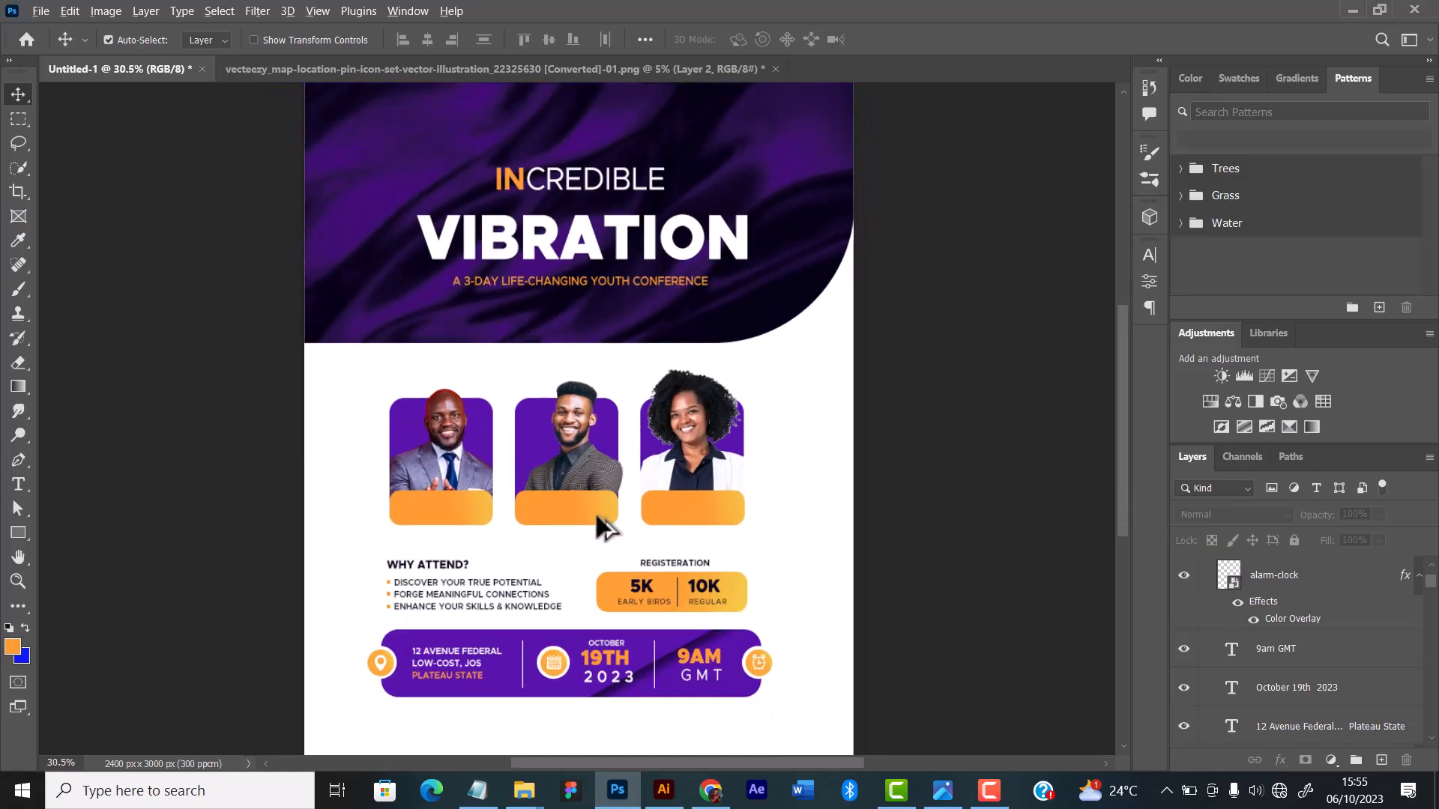
scroll(564, 515, up, 3)
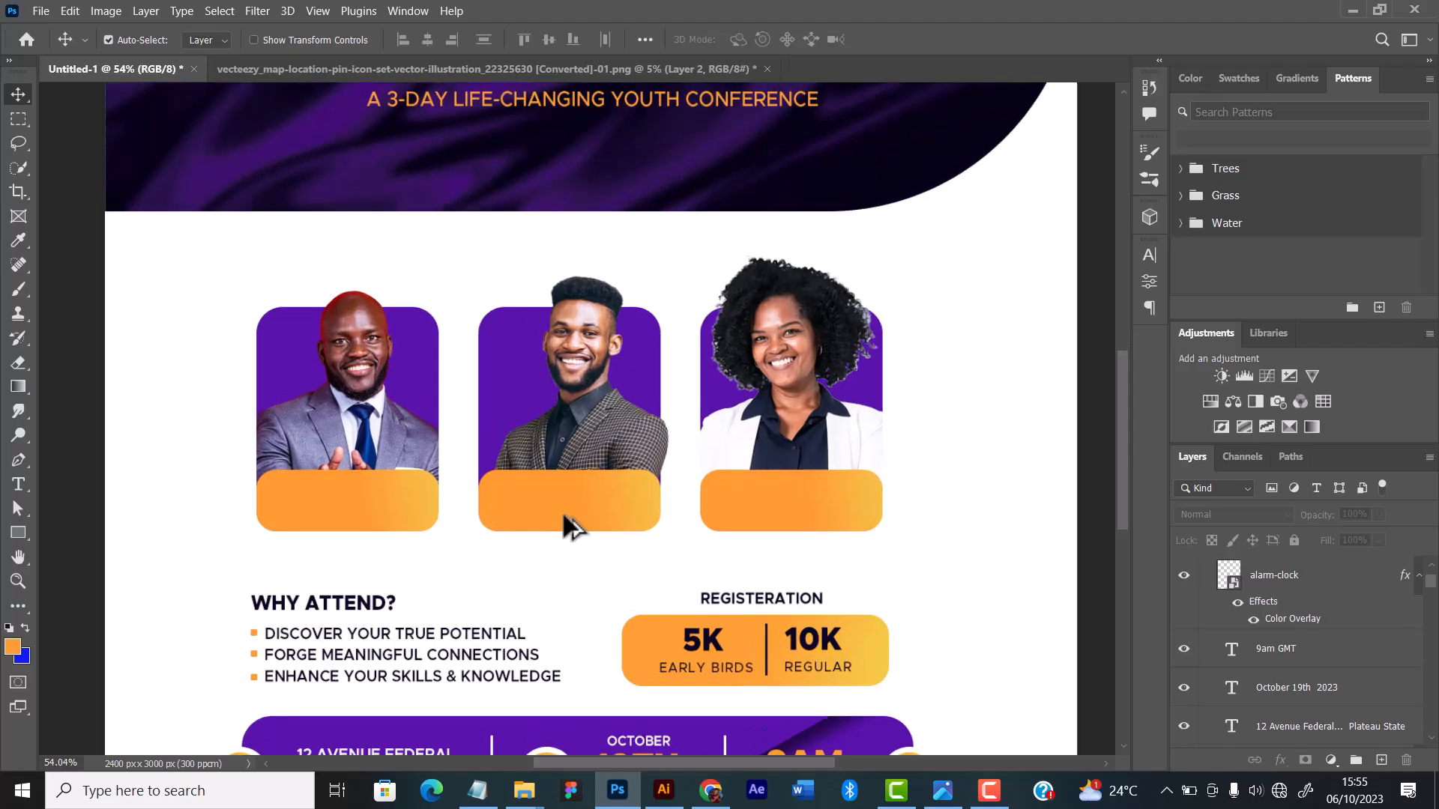
scroll(563, 516, up, 3)
scroll(422, 391, up, 1)
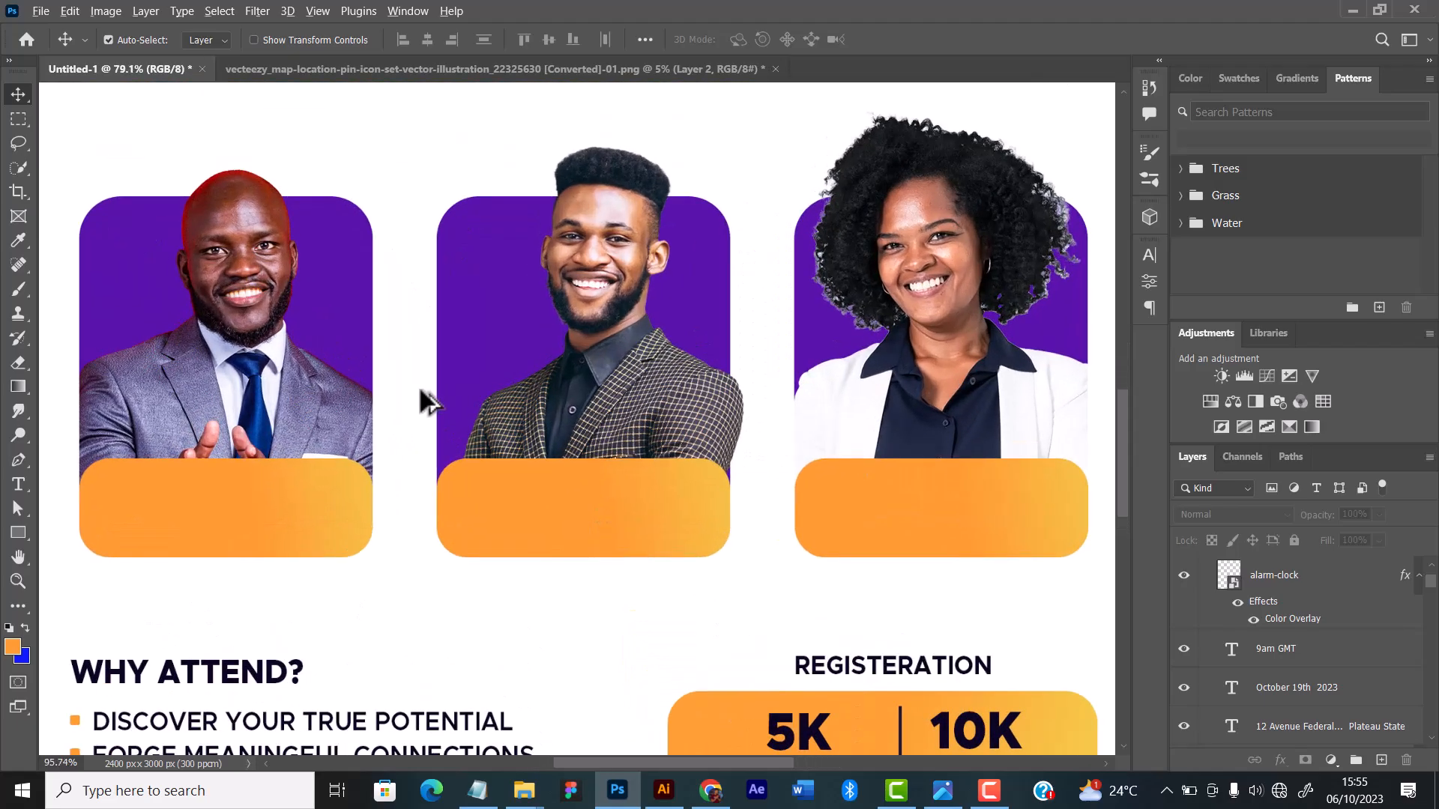
scroll(426, 403, down, 5)
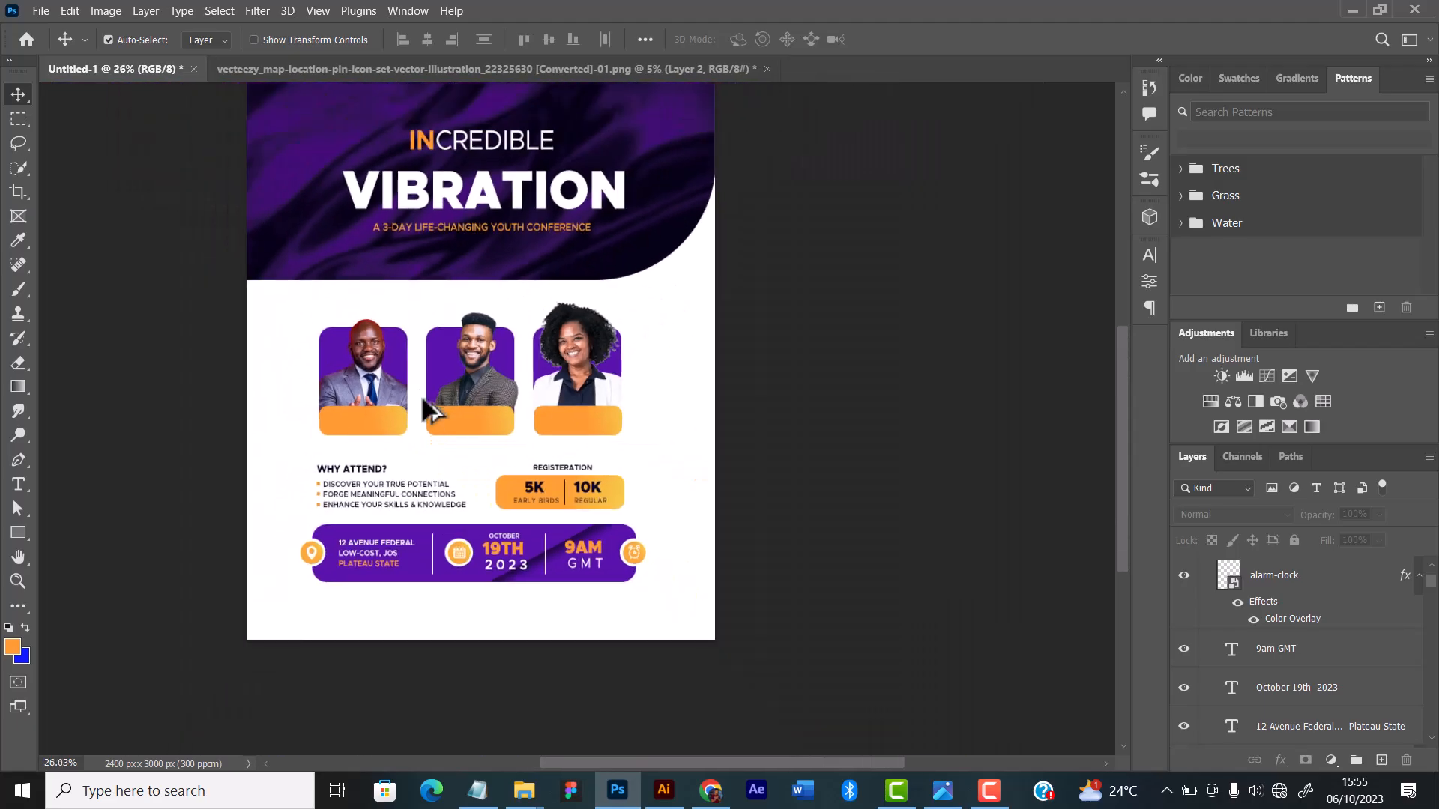
scroll(426, 411, up, 2)
scroll(457, 413, down, 2)
scroll(452, 411, up, 3)
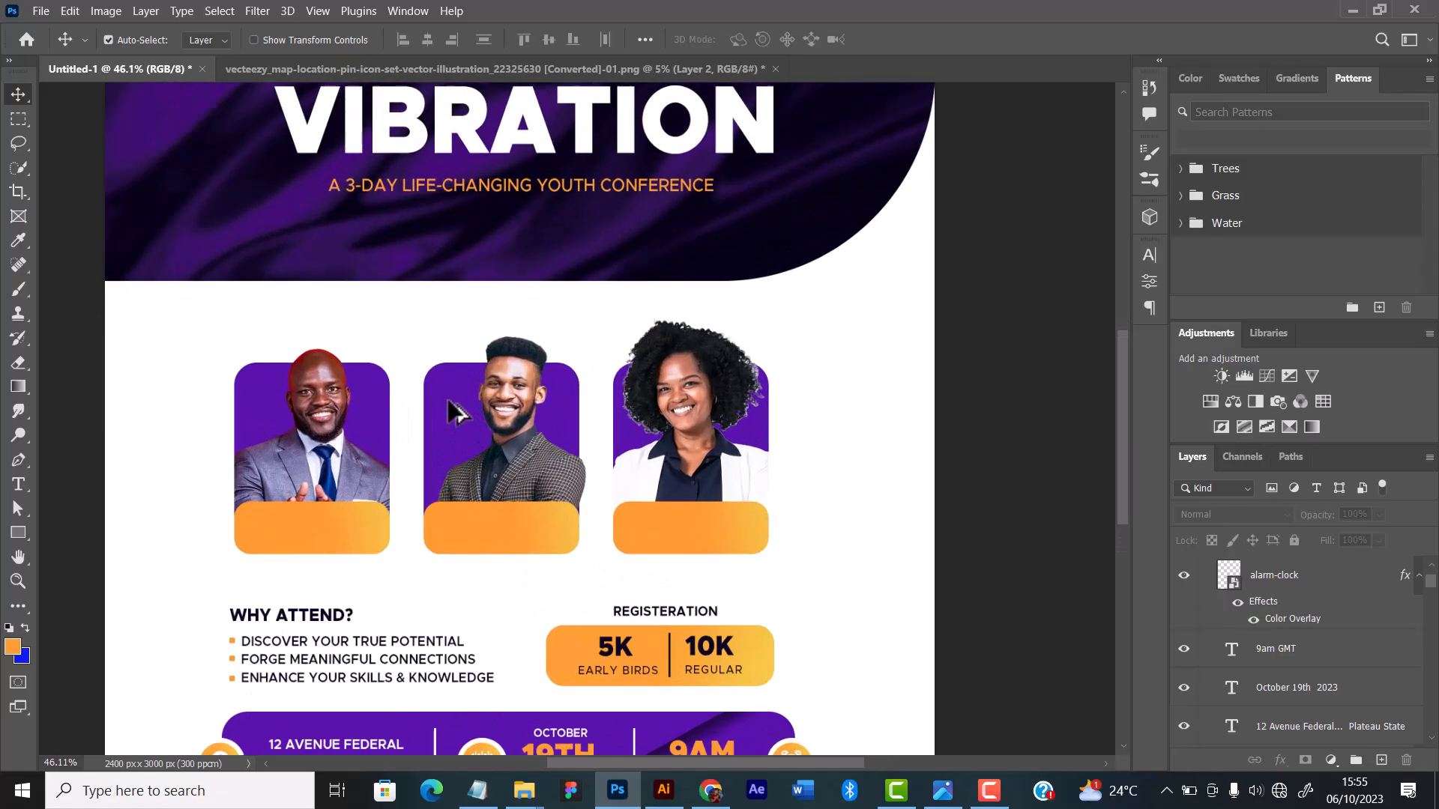
scroll(452, 411, up, 3)
drag(344, 434, 456, 407)
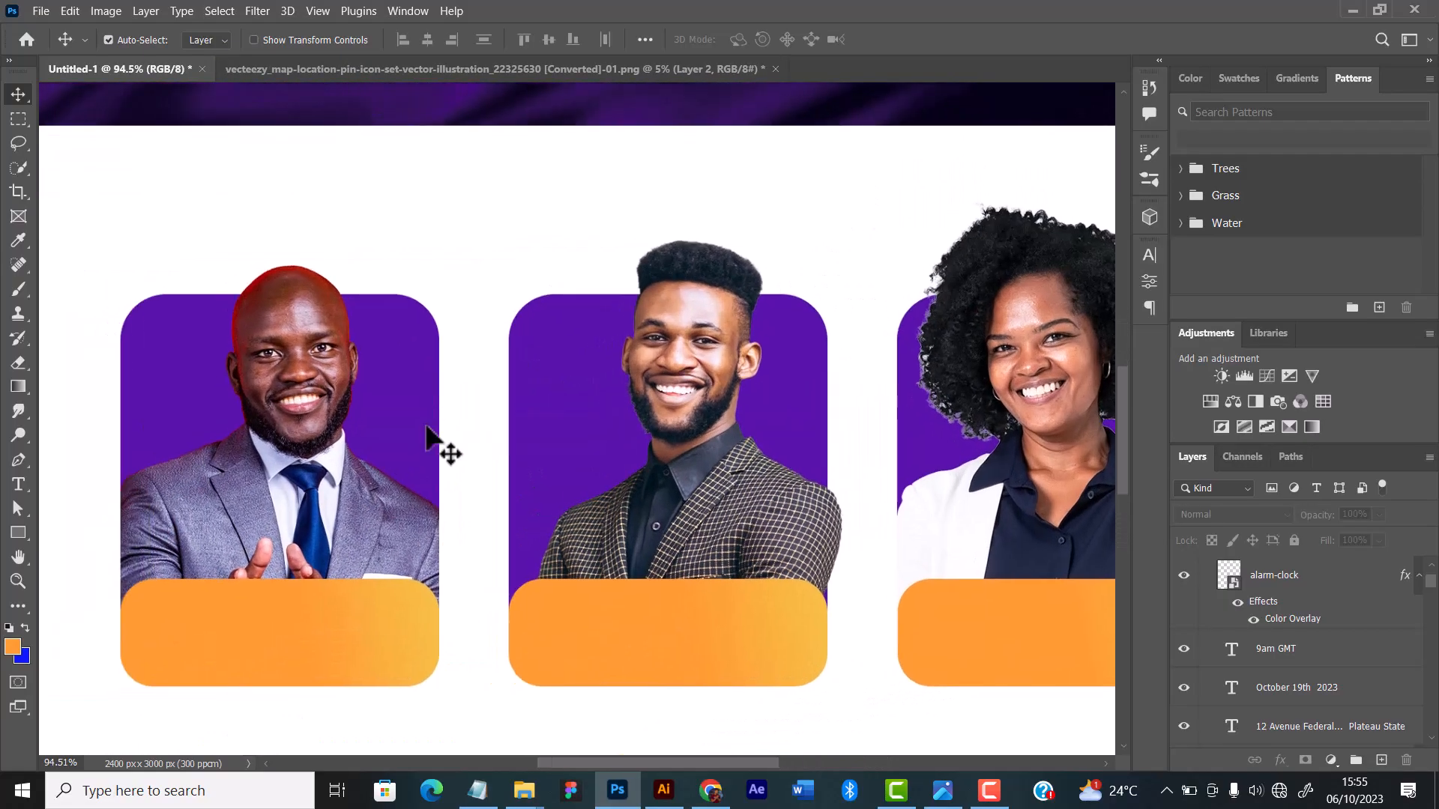
scroll(364, 562, down, 1)
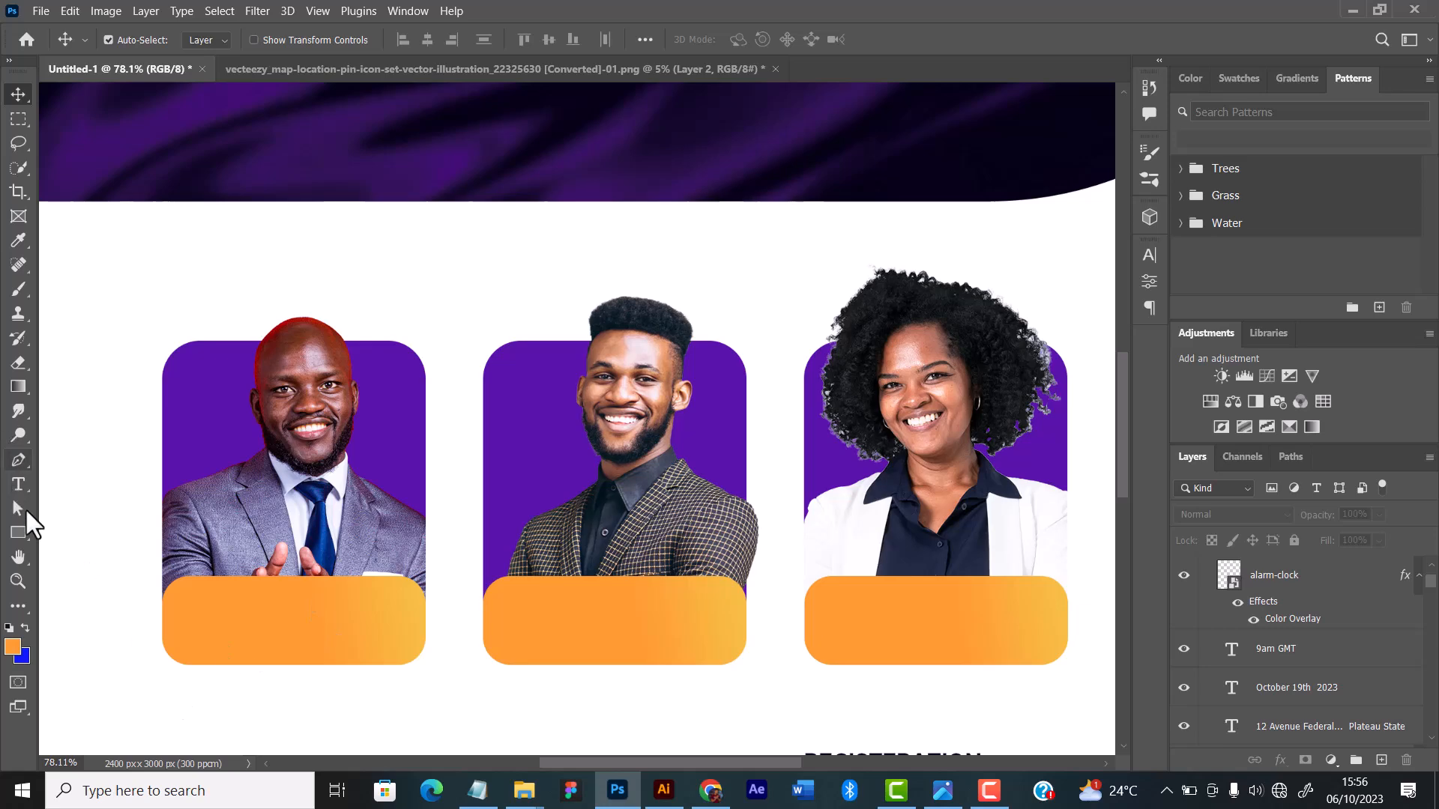
Step: Switch to the Conference flyer details notes in Notepad and copy the first guest's name without the company title
click(478, 798)
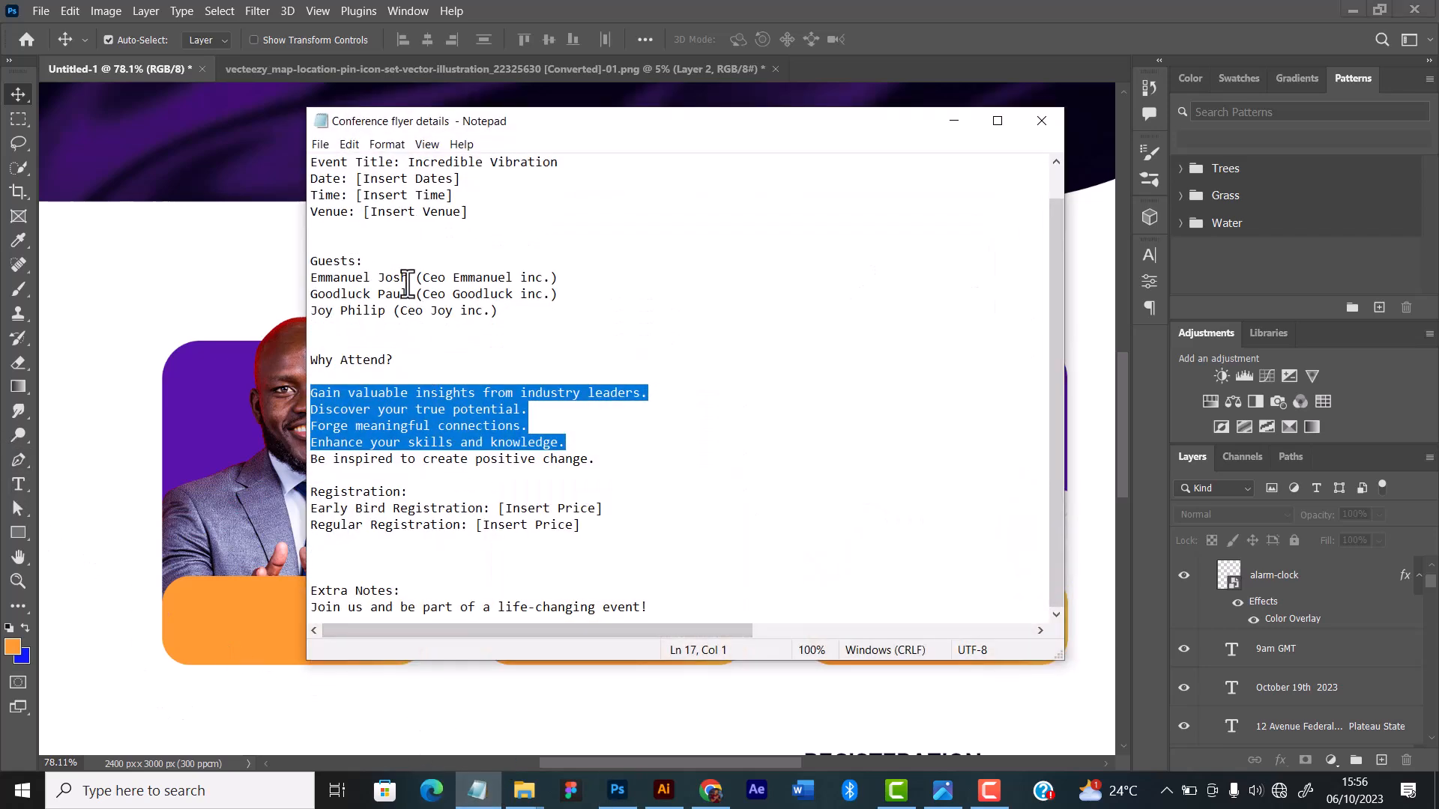
drag(409, 279, 287, 276)
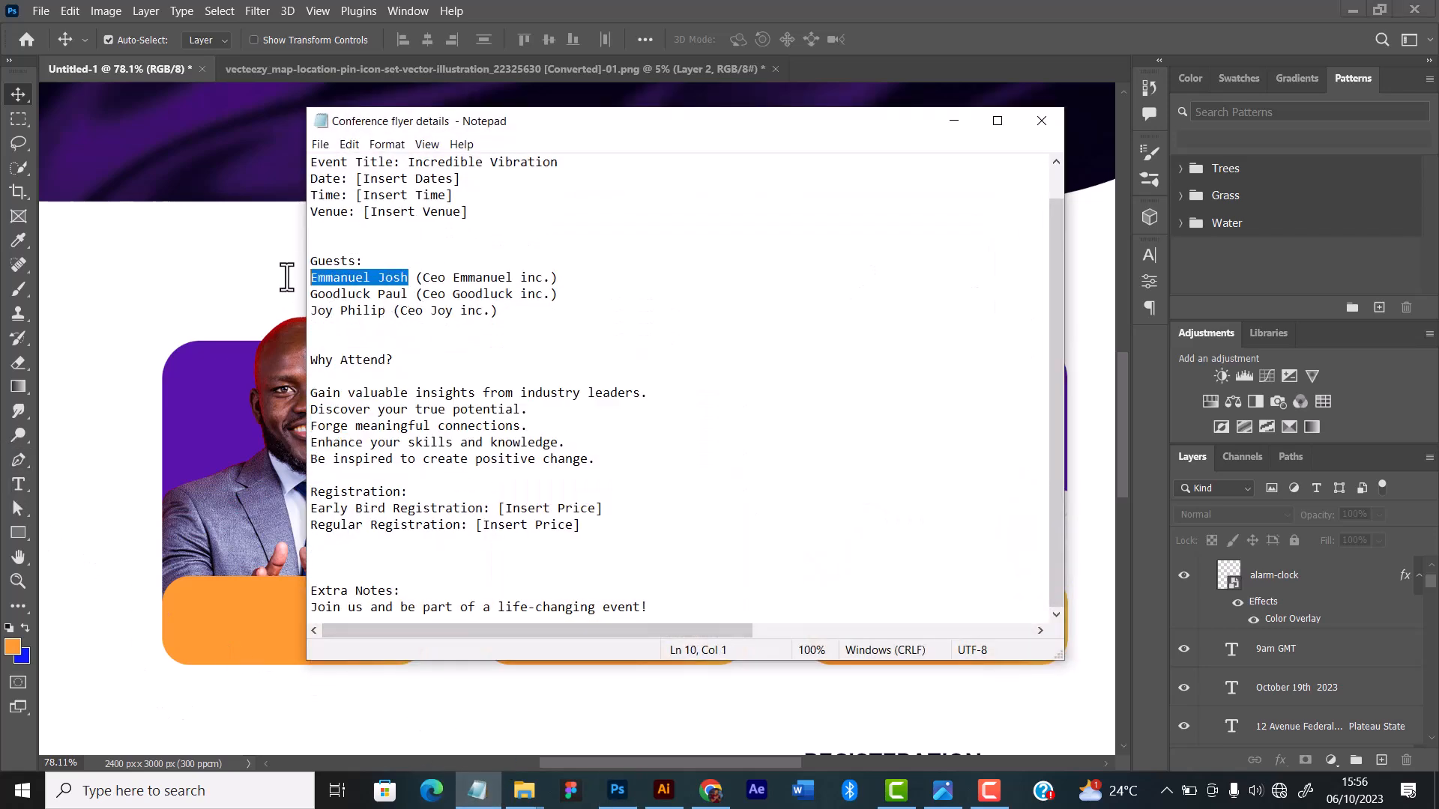
click(954, 124)
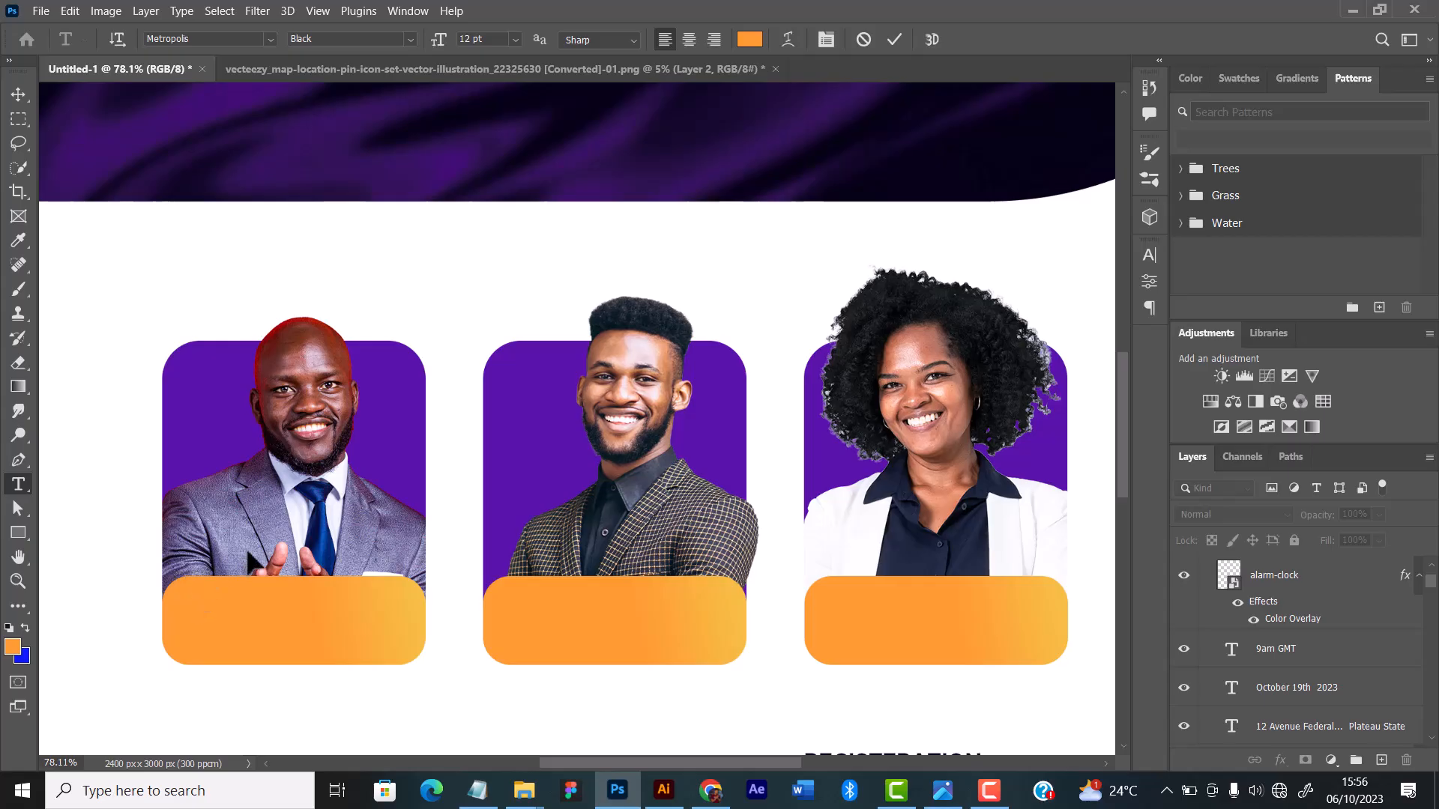
Step: Add the first guest's name in black 4 pt Metropolis Black on the first orange plate and move its layer into the Guests group
click(195, 588)
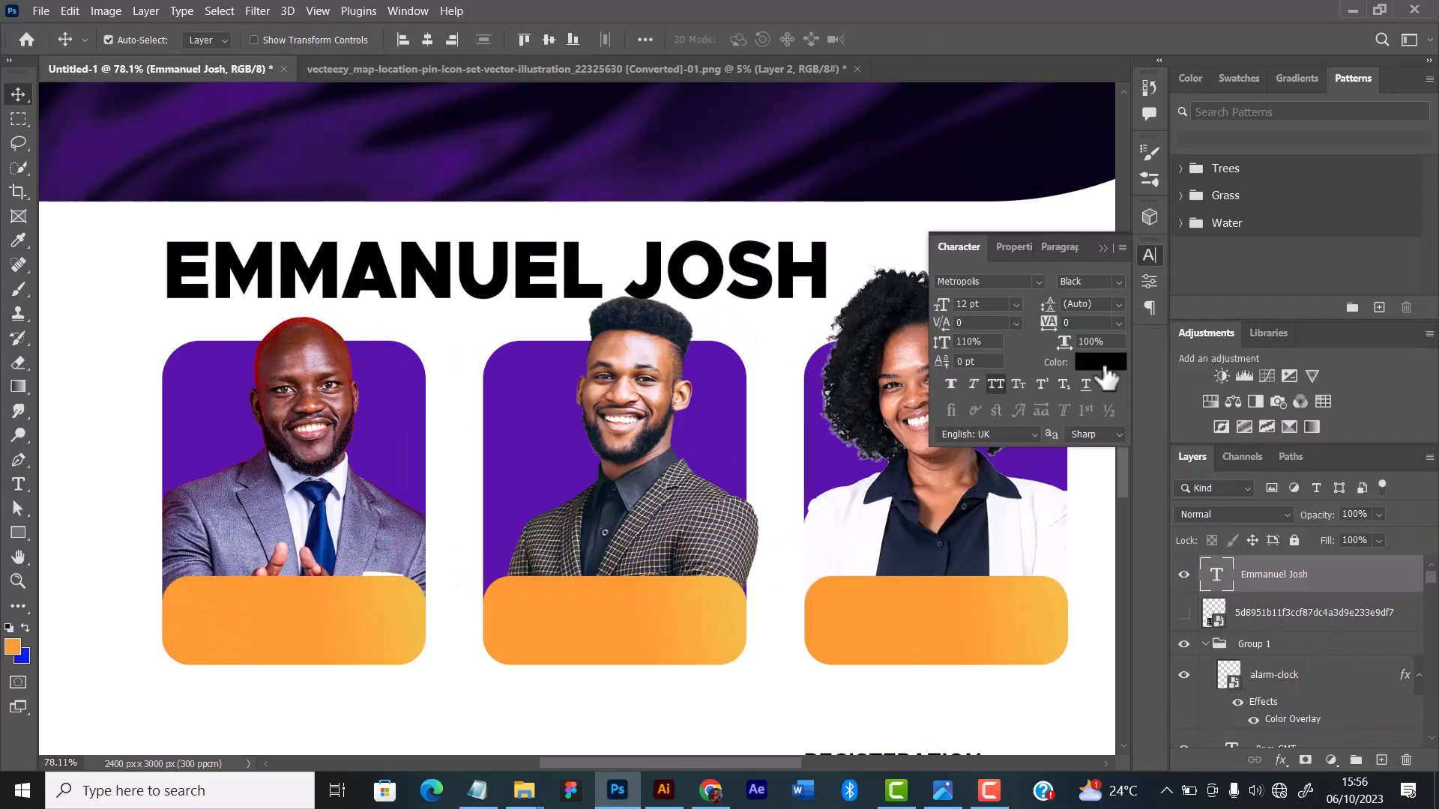
drag(337, 277, 296, 597)
drag(1280, 774, 1274, 737)
drag(343, 602, 353, 608)
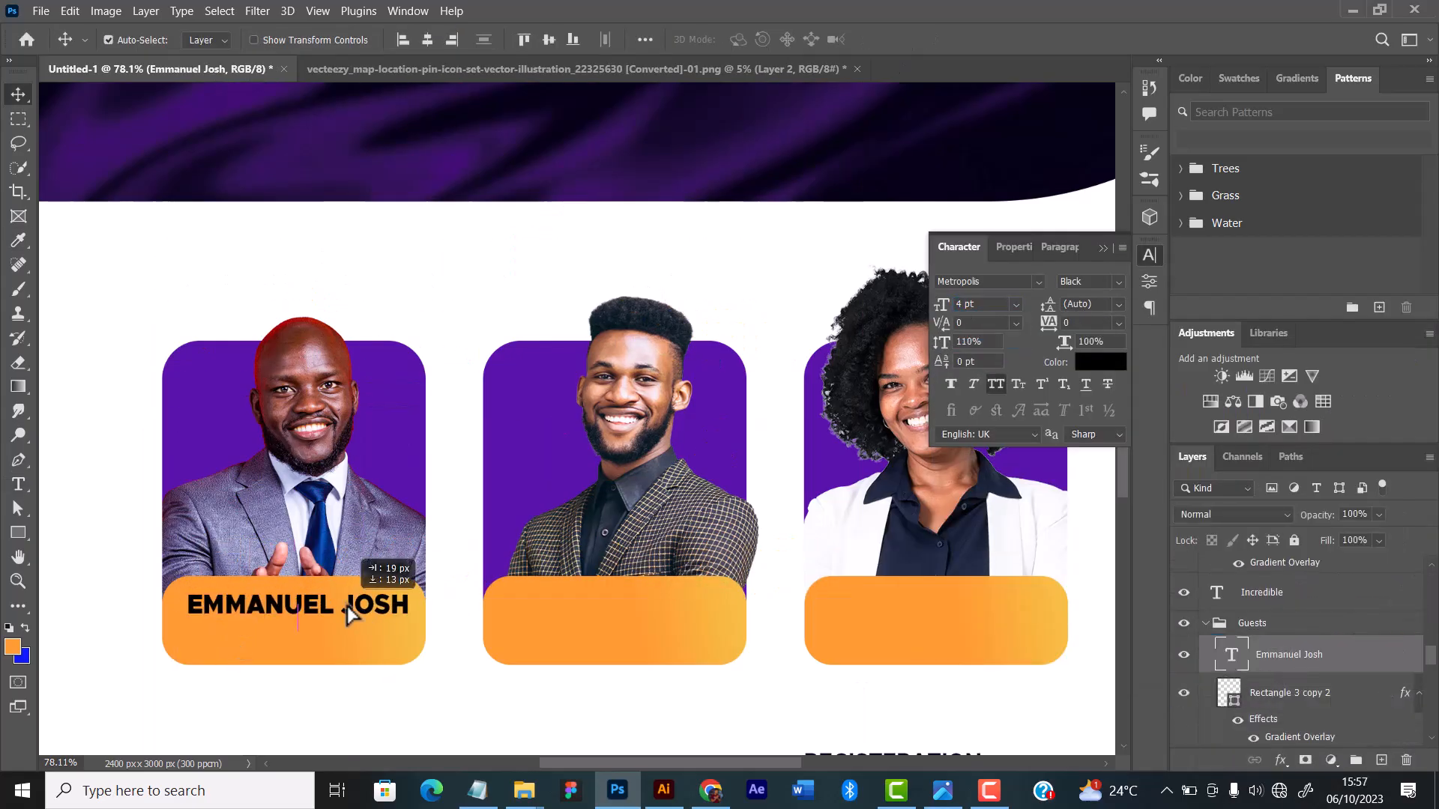
Step: Recolour the first speaker's name plate using the yellow-orange #fec936 sampled from the gradient palette image
scroll(315, 629, up, 3)
scroll(375, 480, down, 7)
click(457, 488)
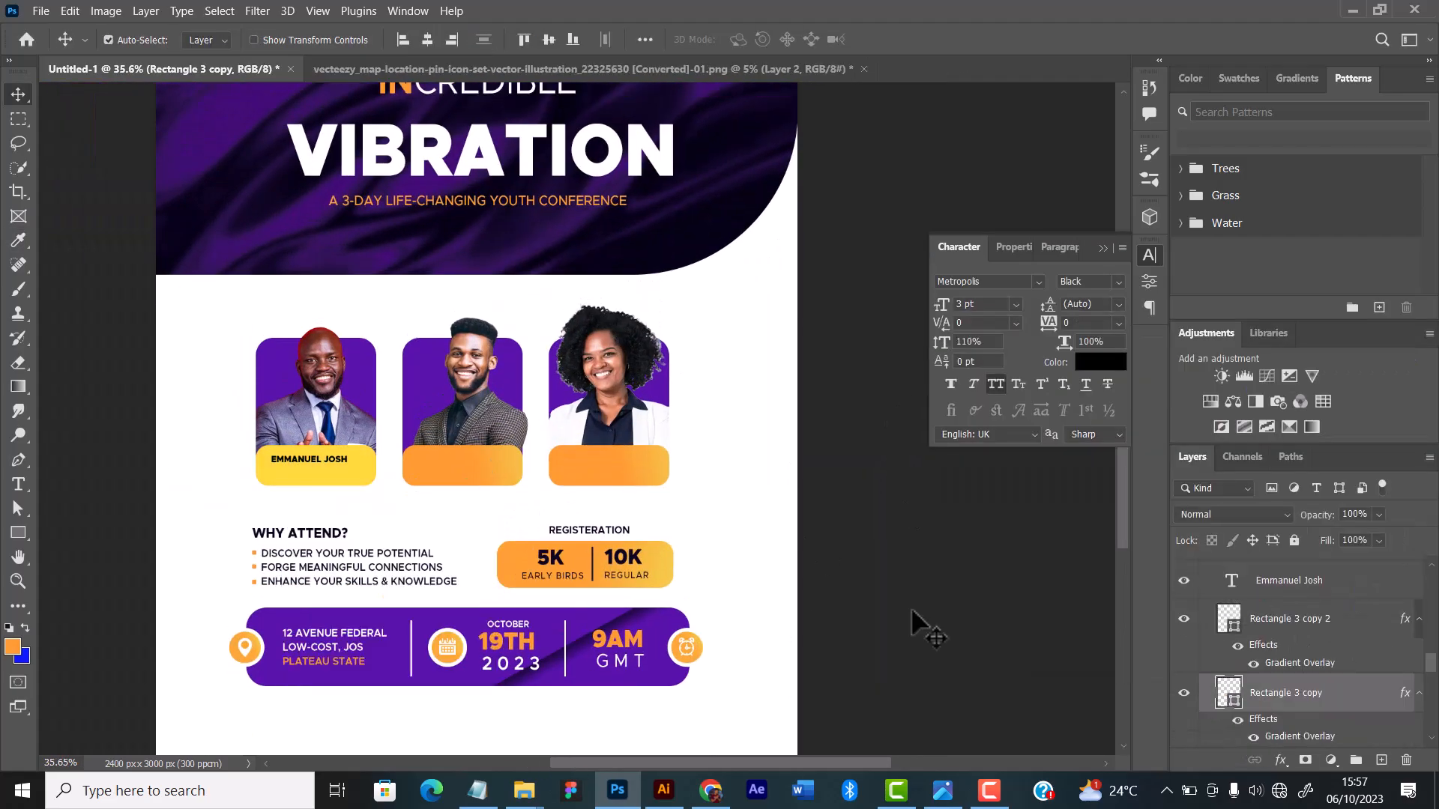
click(1235, 701)
double_click(1232, 707)
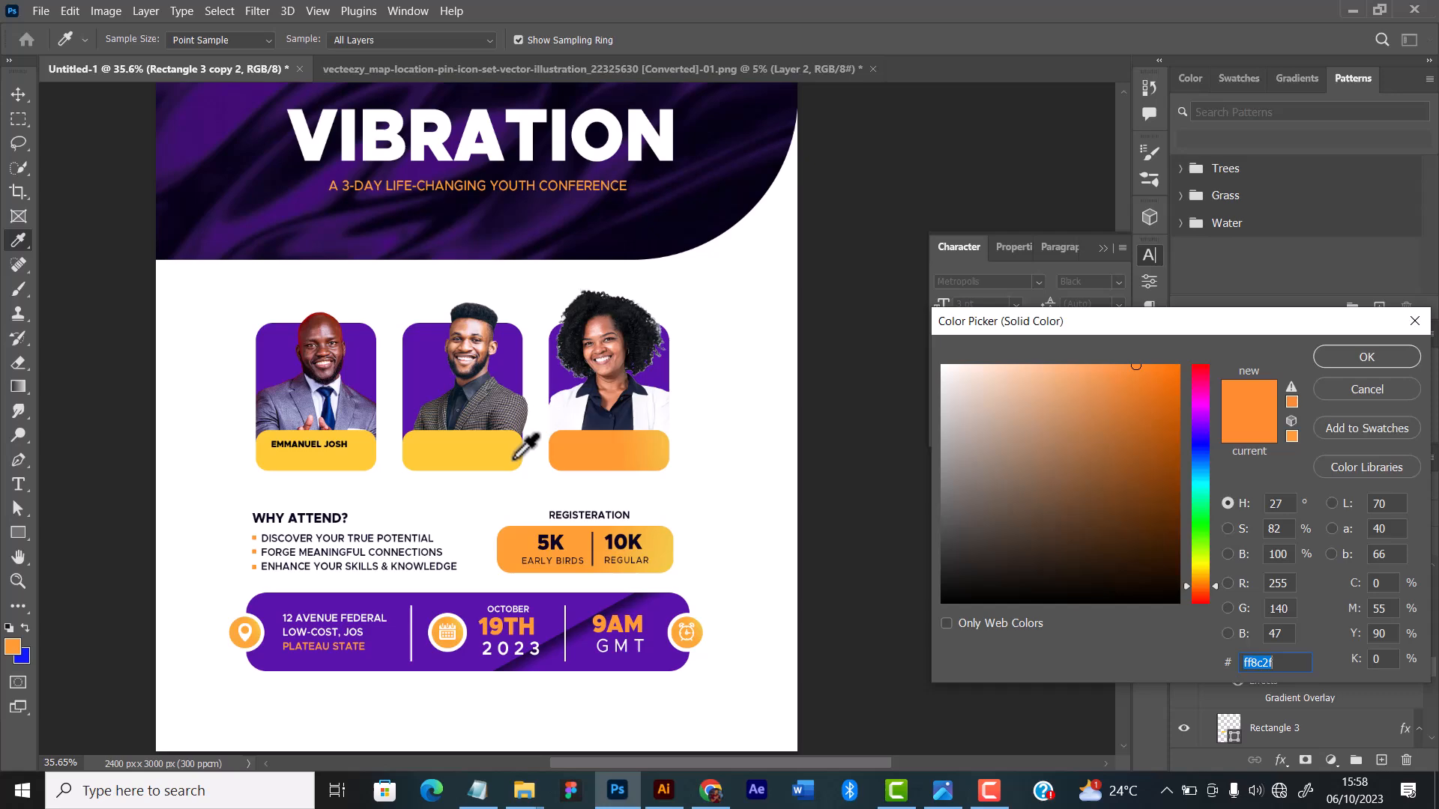
key(Return)
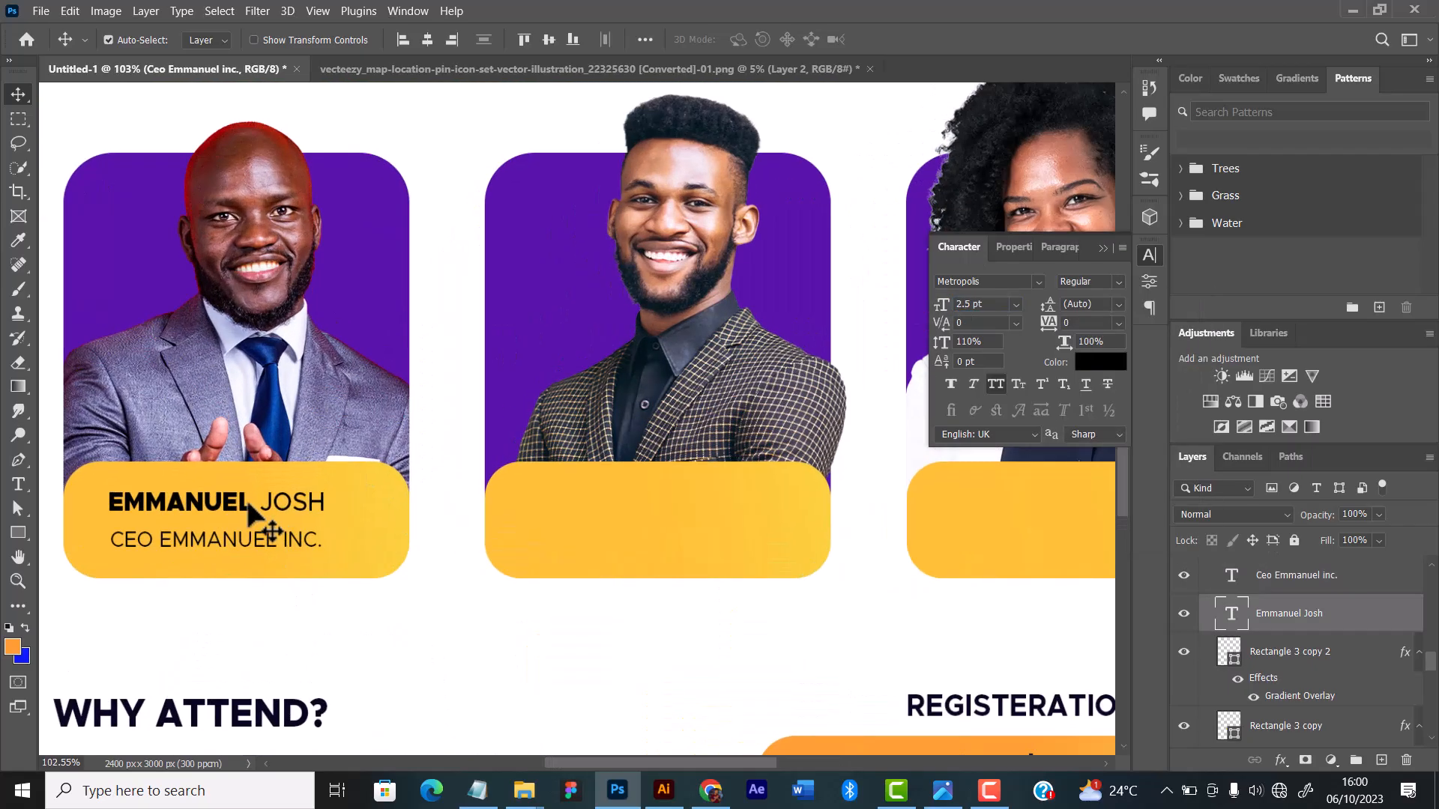
Step: Enlarge the first speaker's name to 3.5 pt and duplicate it with its CEO title line onto the other two plates
scroll(345, 443, down, 5)
mouse_move(942, 305)
mouse_down()
mouse_move(983, 309)
mouse_move(968, 304)
mouse_up()
scroll(263, 443, up, 6)
click(299, 541)
scroll(267, 546, down, 7)
scroll(268, 547, up, 5)
click(281, 511)
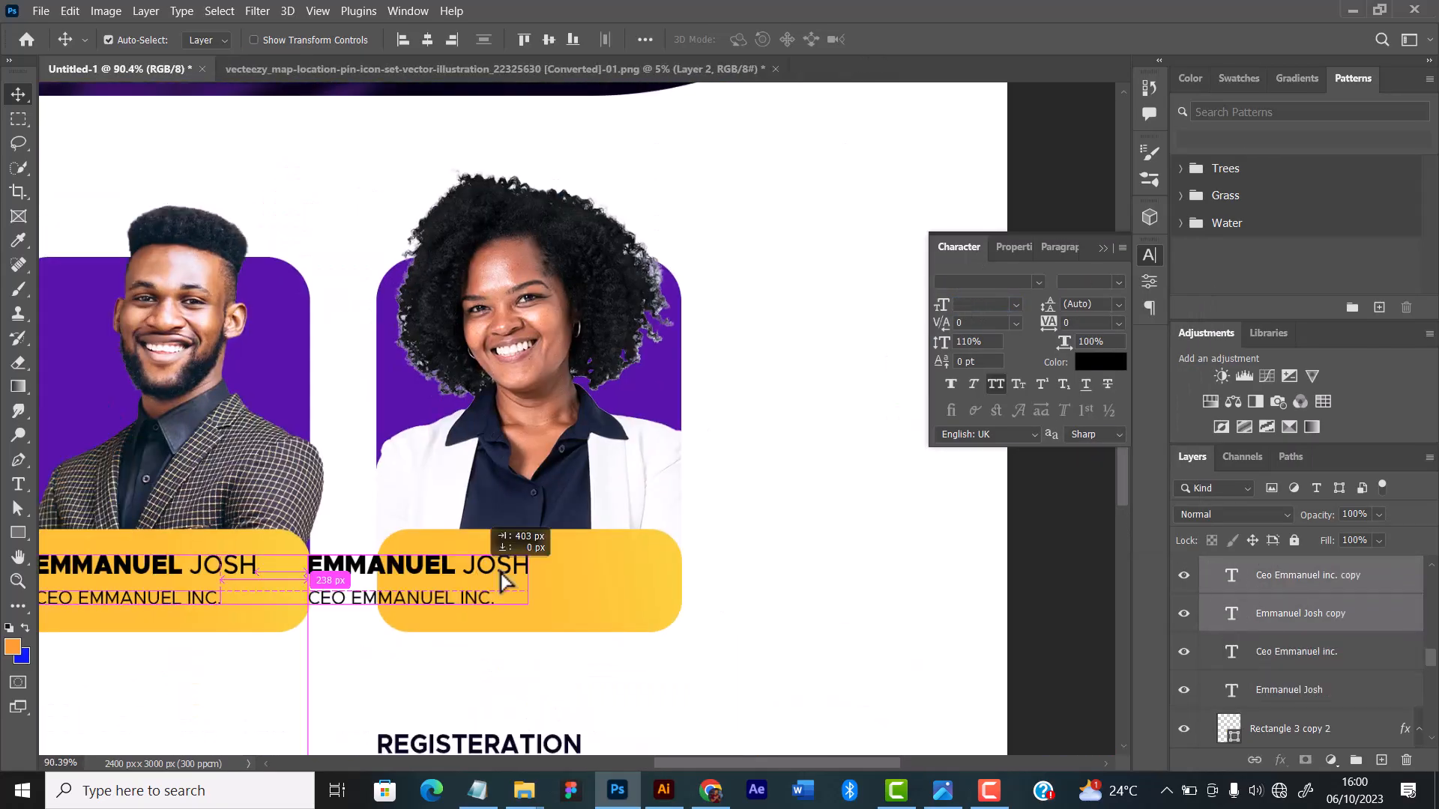
scroll(557, 533, down, 3)
Step: Replace the name on the second plate with the second guest's name from the Notepad notes, giving the surname a lighter weight
click(477, 791)
drag(310, 294, 408, 294)
click(614, 796)
double_click(522, 482)
drag(545, 482, 588, 483)
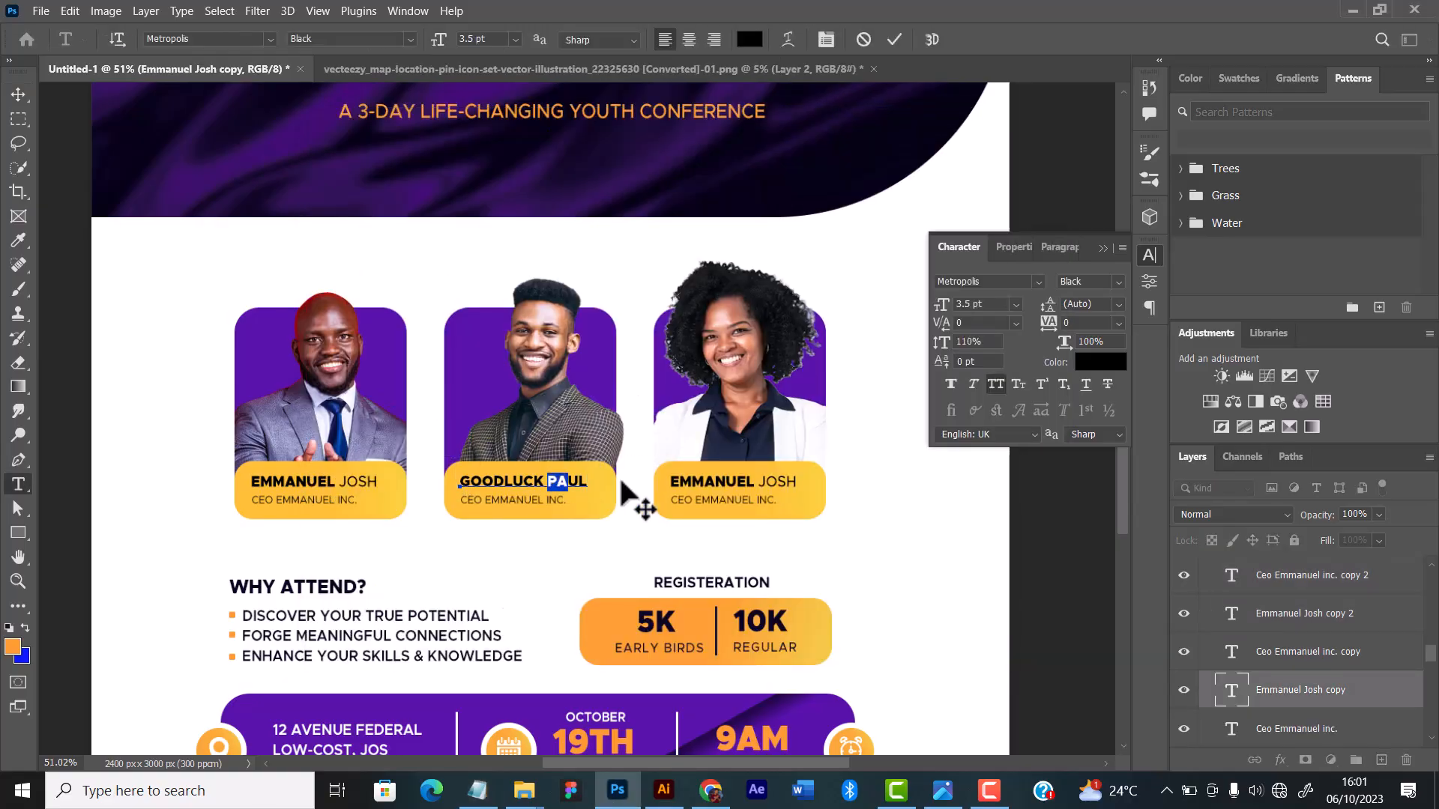
key(ctrl+Return)
Step: Change the company in the second speaker's title line so it reads "Ceo goodluck inc."
double_click(520, 500)
text(goodluck)
key(ctrl+Return)
Step: Replace the name on the third plate with the third guest's name and set the surname in a lighter font weight
click(672, 482)
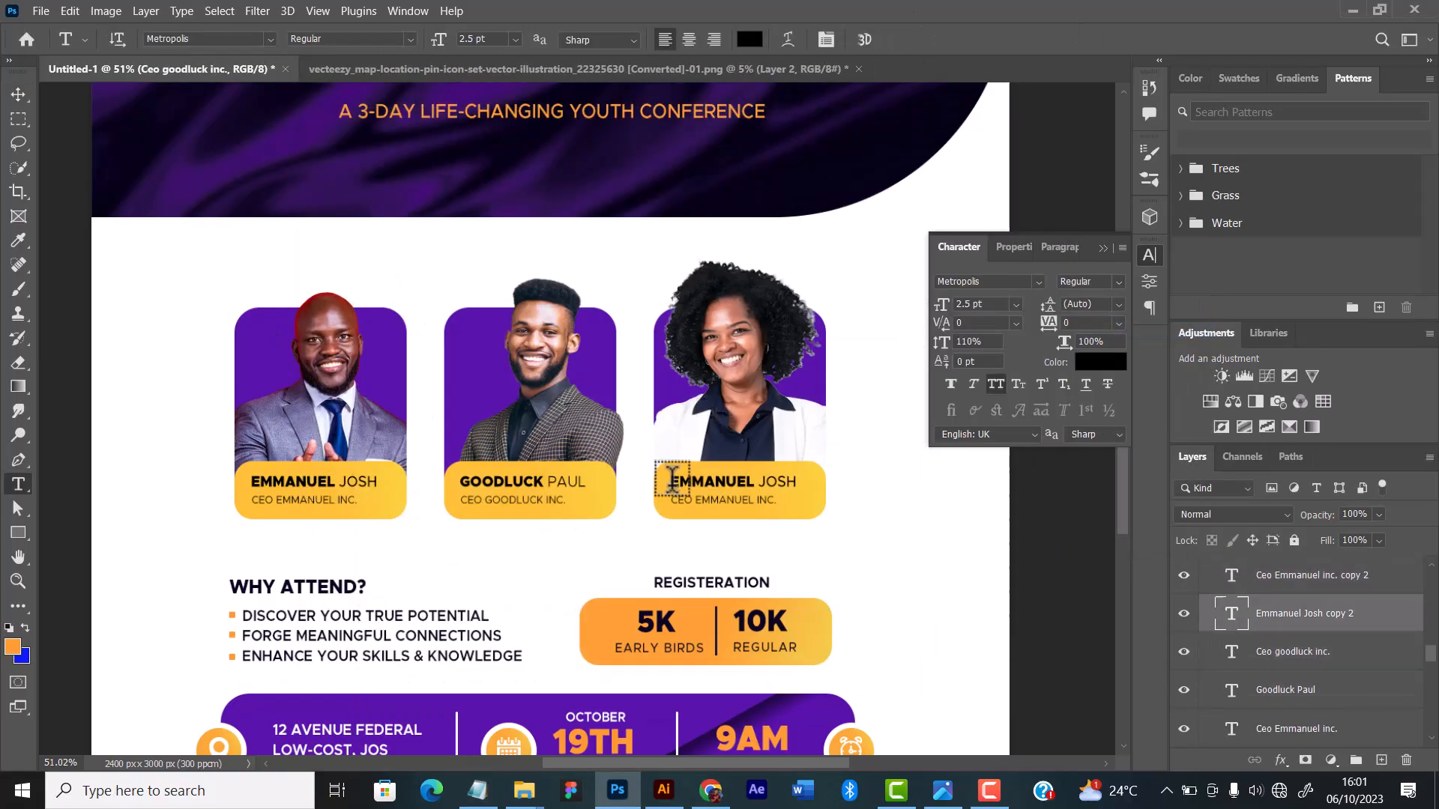
drag(703, 482, 751, 483)
click(1119, 282)
click(1113, 330)
Step: Change the company in the third speaker's title line so it reads "Ceo joy inc."
double_click(739, 500)
text(joy)
scroll(390, 296, down, 3)
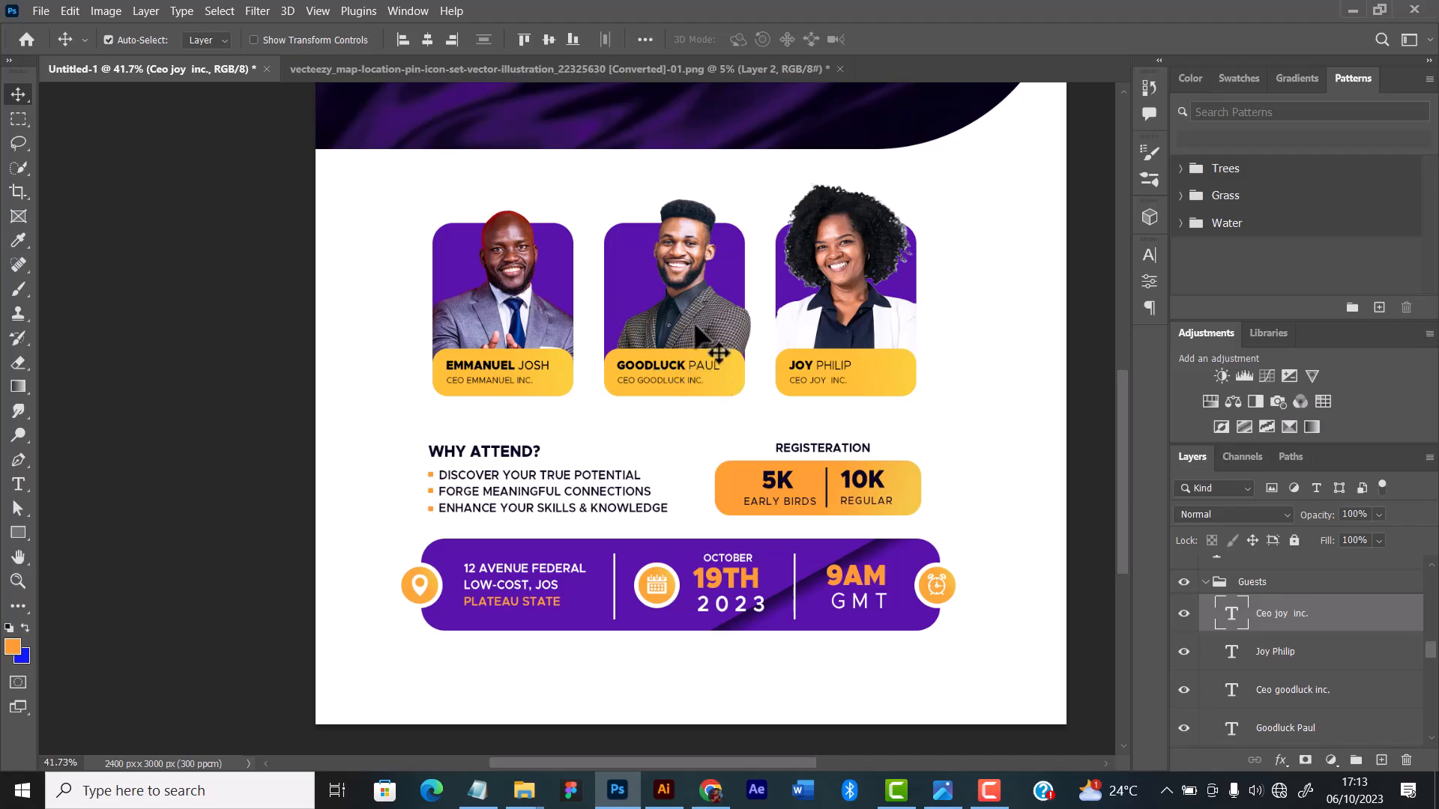
drag(671, 365, 614, 551)
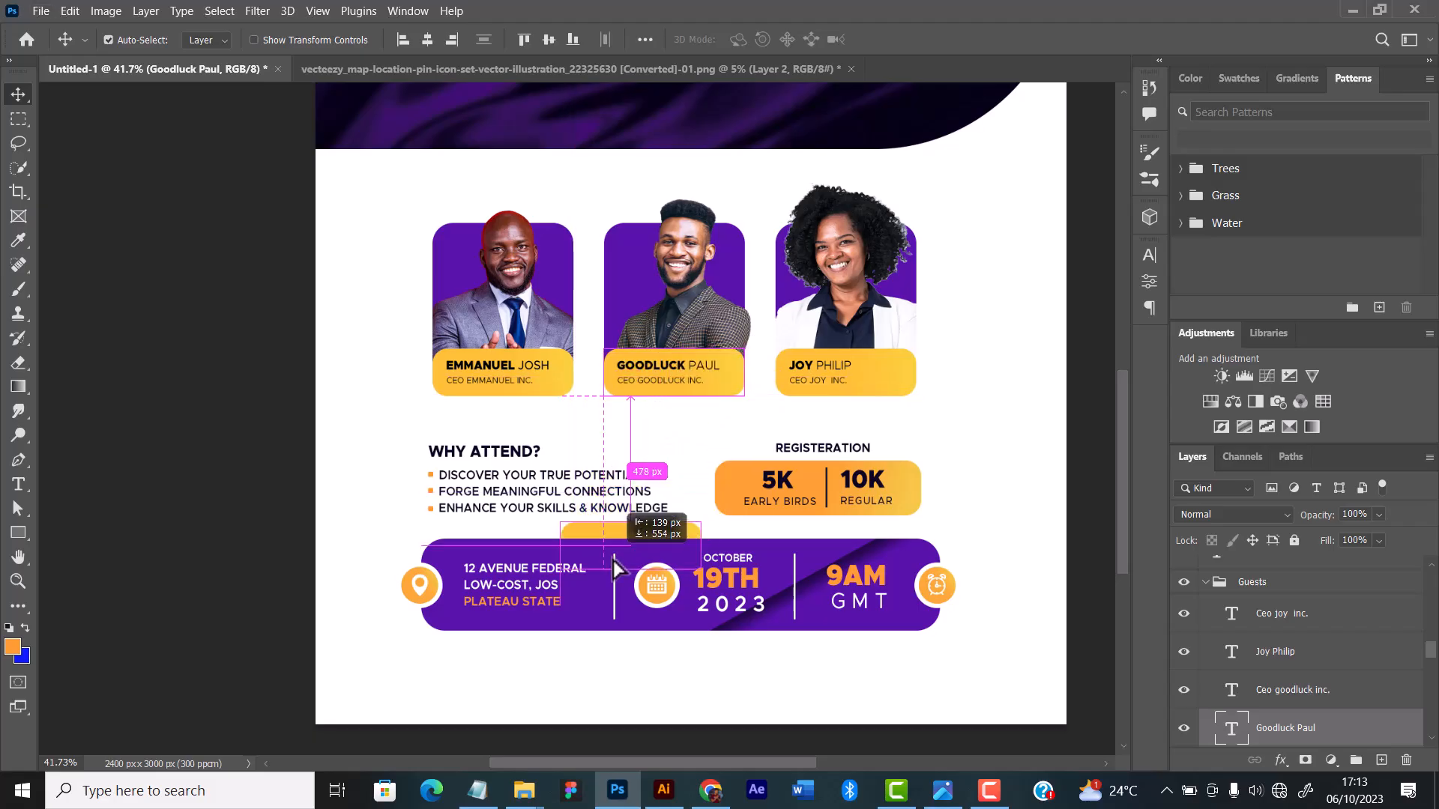
key(ctrl+z)
click(669, 376)
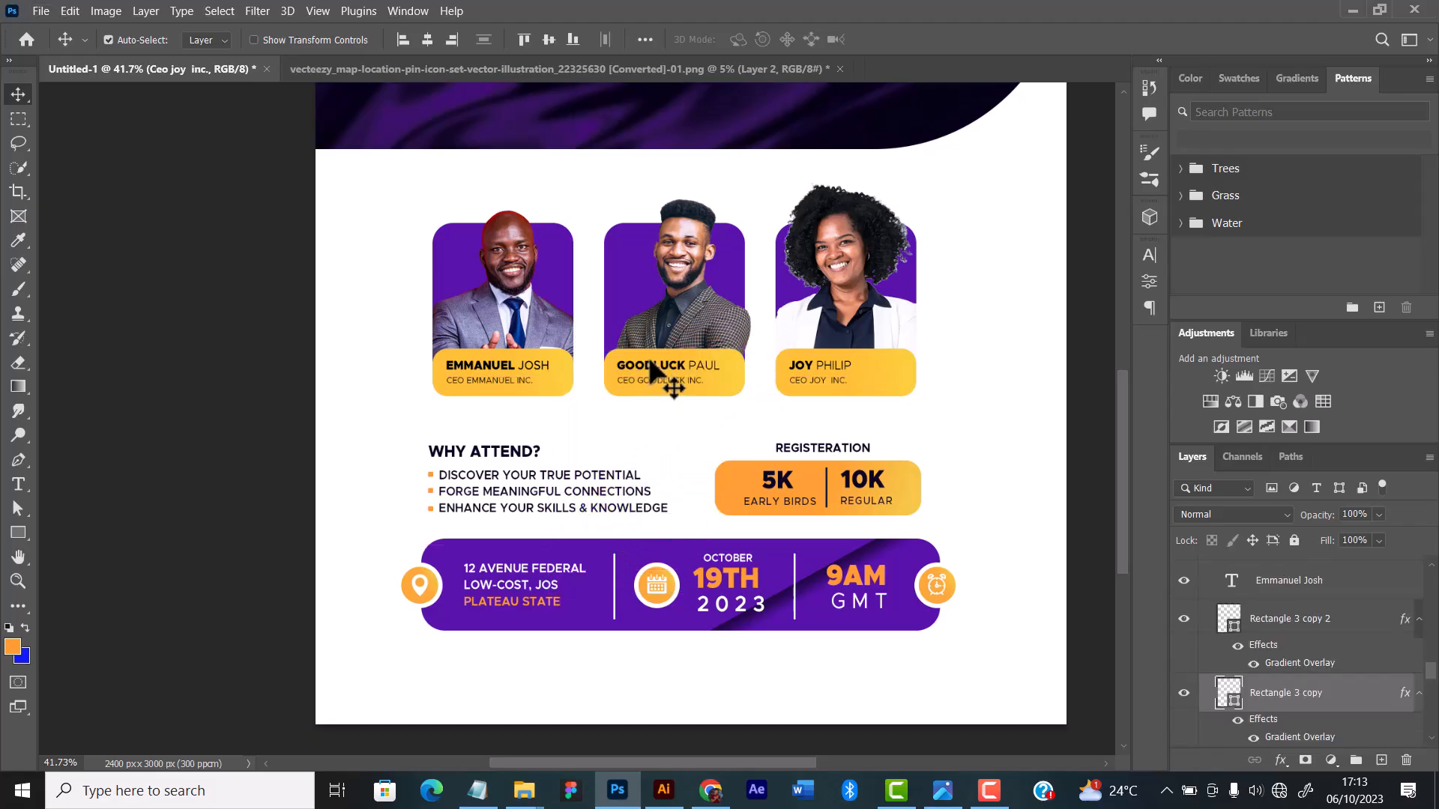
Step: Duplicate the second speaker's name below the purple bar and move the copy's layer out of Guests to above Group 1
click(652, 374)
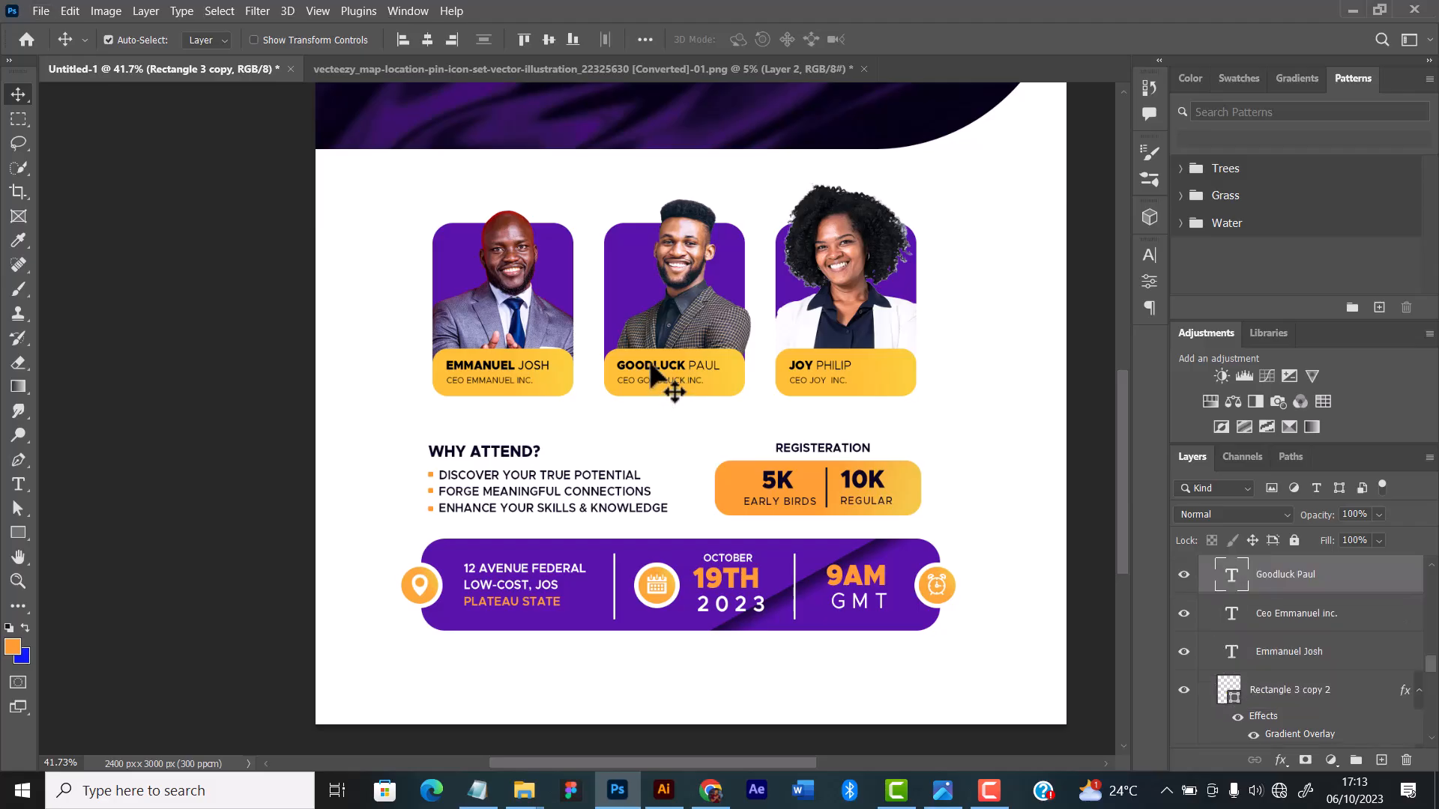
drag(649, 382, 554, 673)
key(ctrl+j)
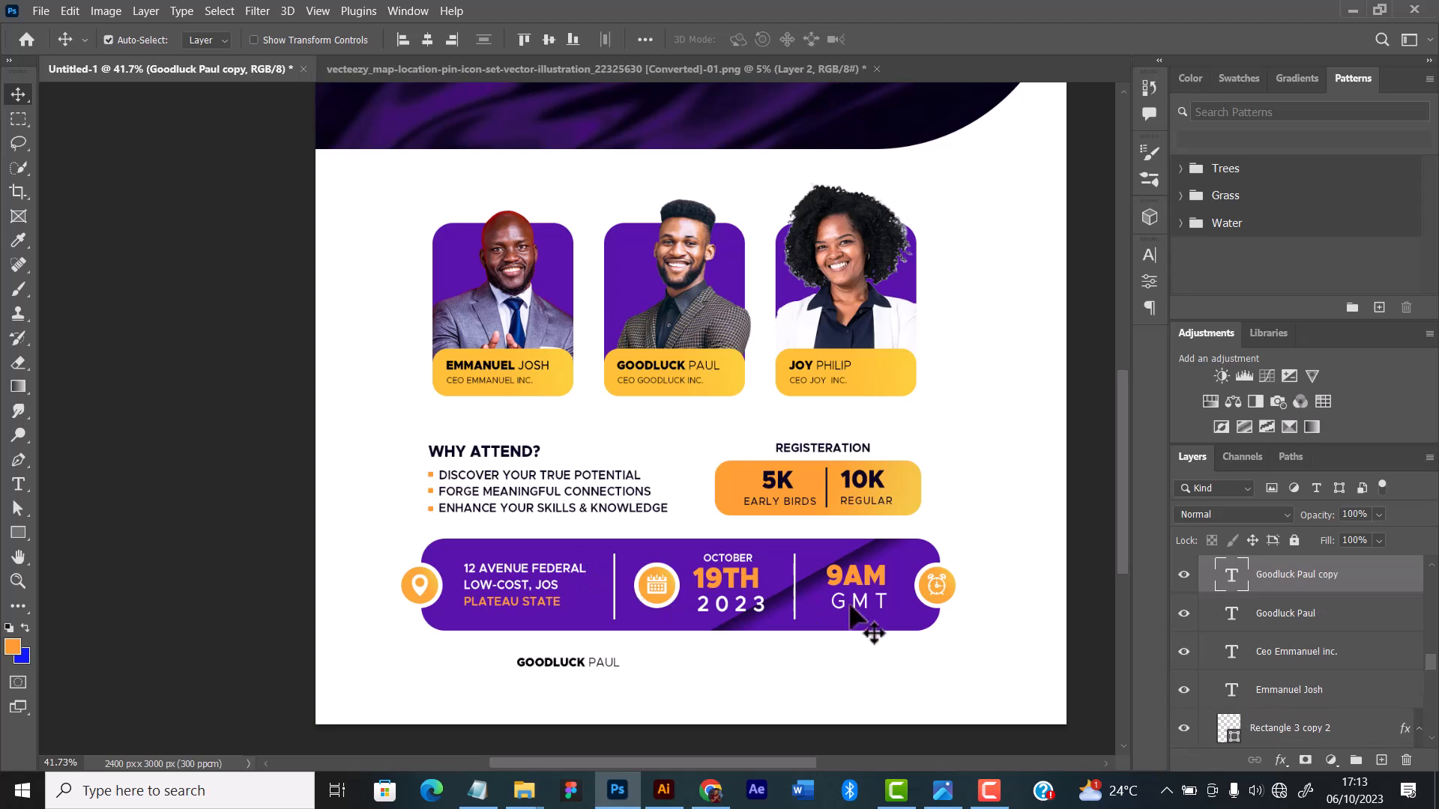
scroll(1379, 615, up, 2)
drag(1353, 646, 1261, 594)
Step: Replace the copied name below the purple bar with "For more info contact" followed by the contact phone number
key(t)
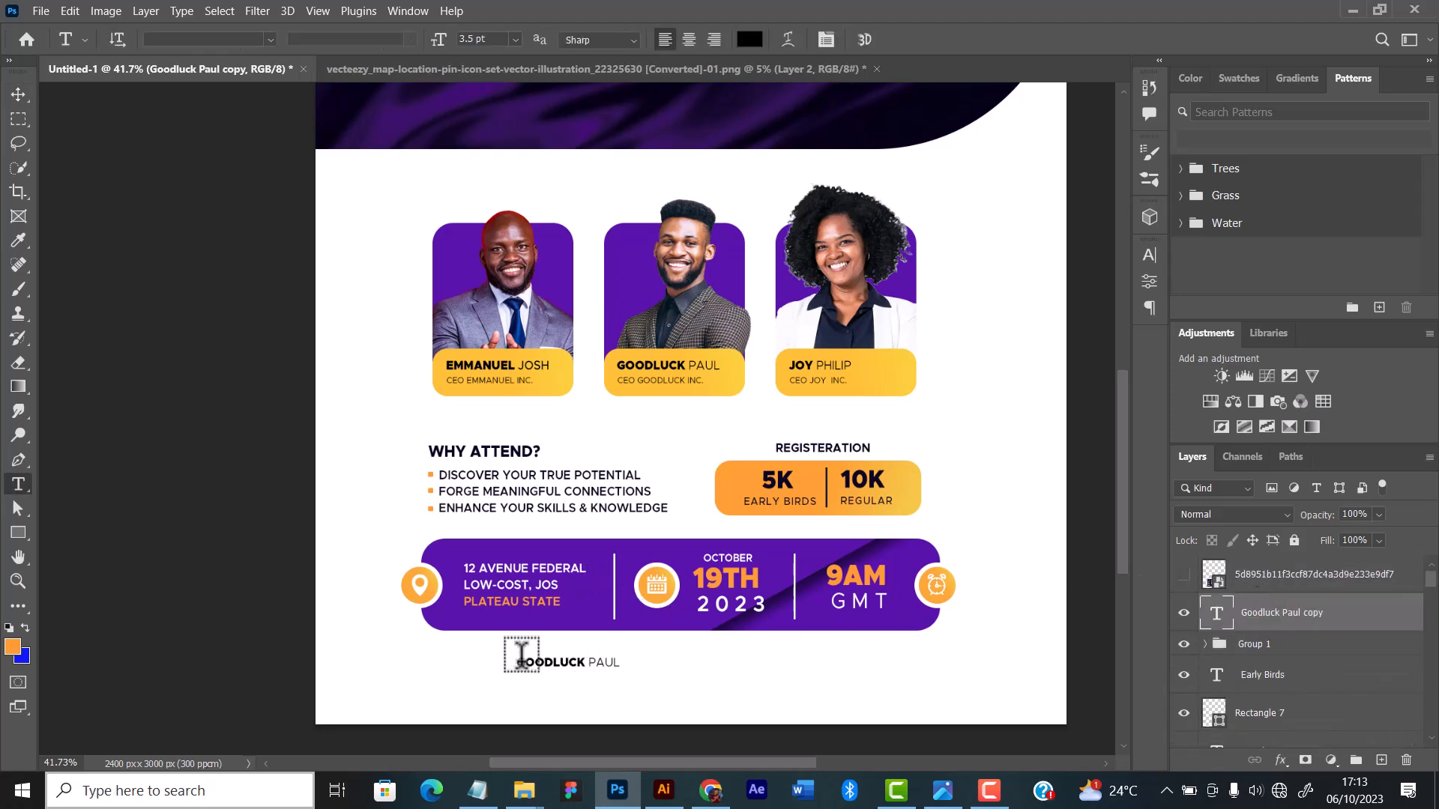
drag(518, 662, 730, 662)
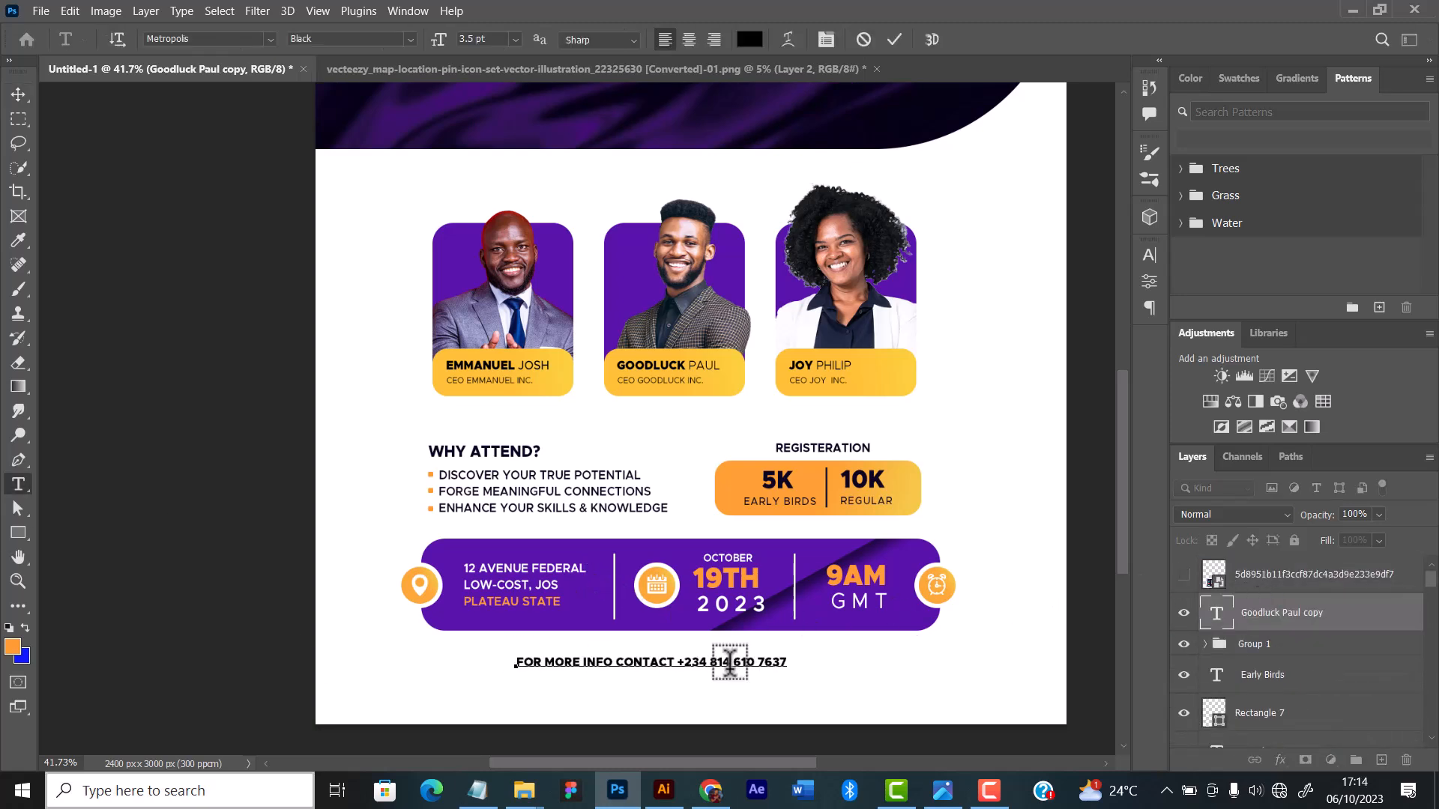
Step: Set "For more info contact" in a lighter weight than the phone number and widen the contact line's letter spacing
key(ctrl+a)
key(ctrl+t)
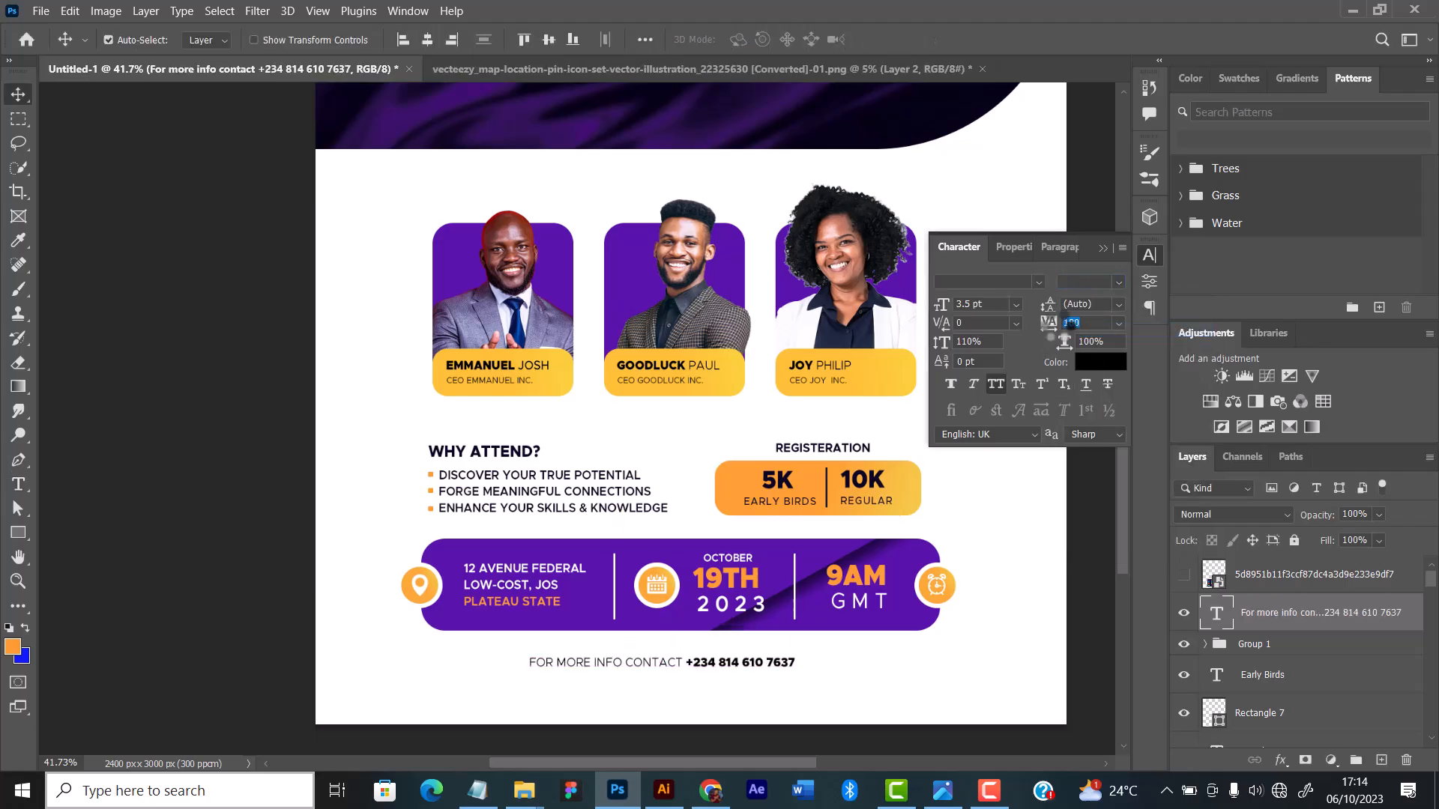
click(1119, 322)
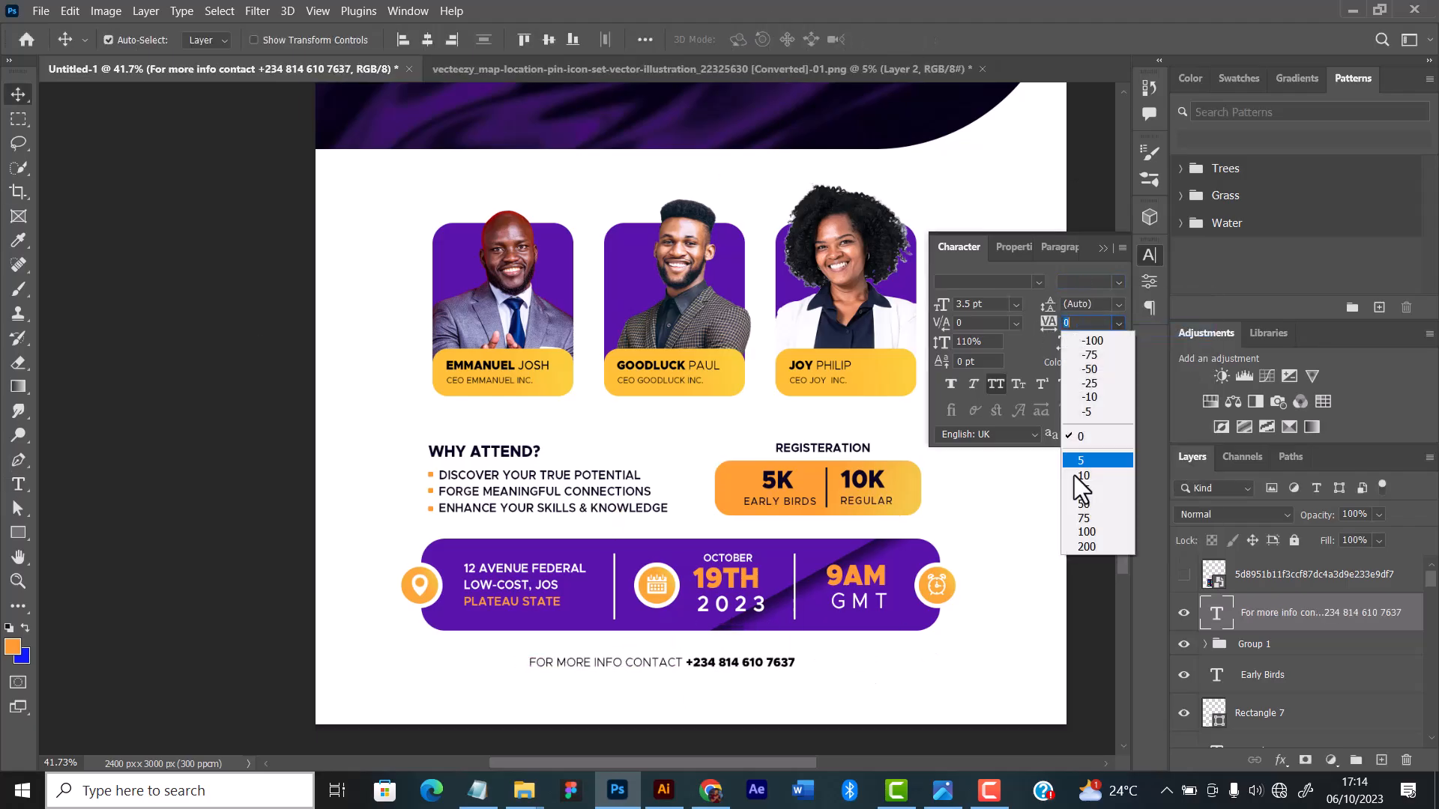
scroll(690, 405, down, 3)
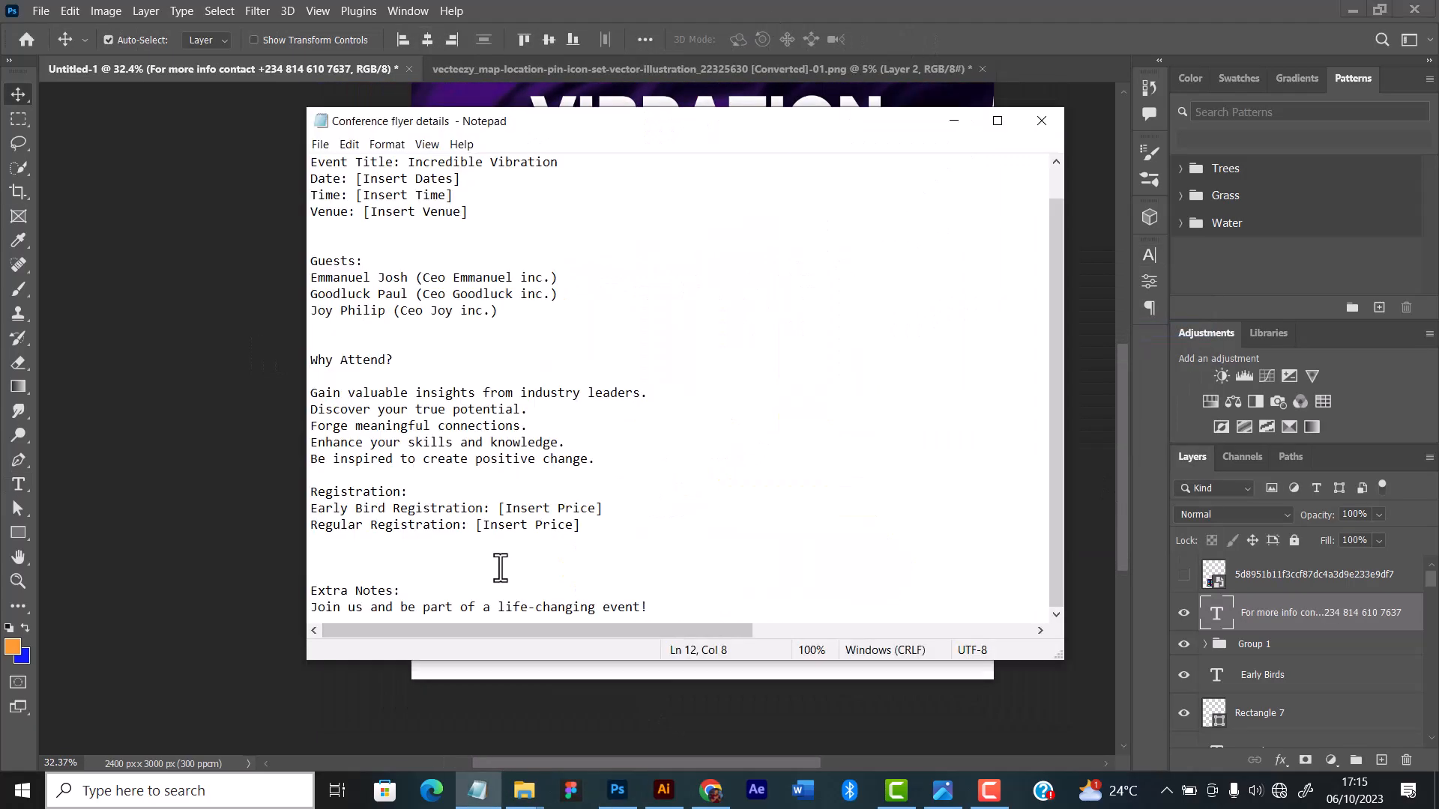
Step: Add the copied text "Join us and be part of a life-changing event!" as a new line below the contact line
drag(310, 607, 714, 663)
key(ctrl+c)
click(954, 121)
double_click(713, 661)
key(ctrl+a)
key(ctrl+v)
key(ctrl+Return)
Step: Set the "Join us" line's tracking to 200 and centre it horizontally on the flyer
click(771, 632)
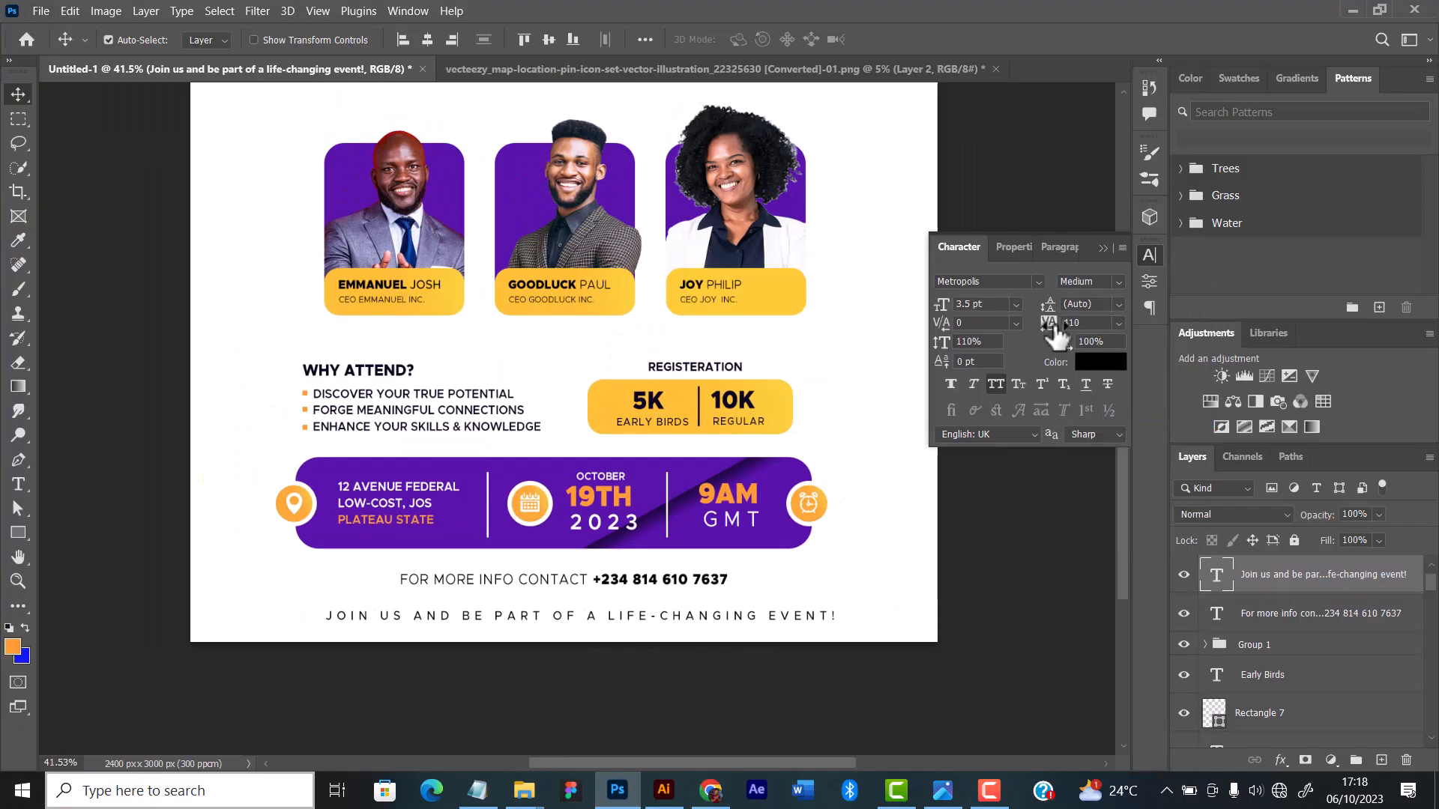
drag(1054, 328, 1039, 328)
click(428, 40)
Step: Examine the overall flyer layout and the details of the speaker cards, registration box and closing lines
scroll(637, 523, down, 5)
scroll(649, 520, up, 2)
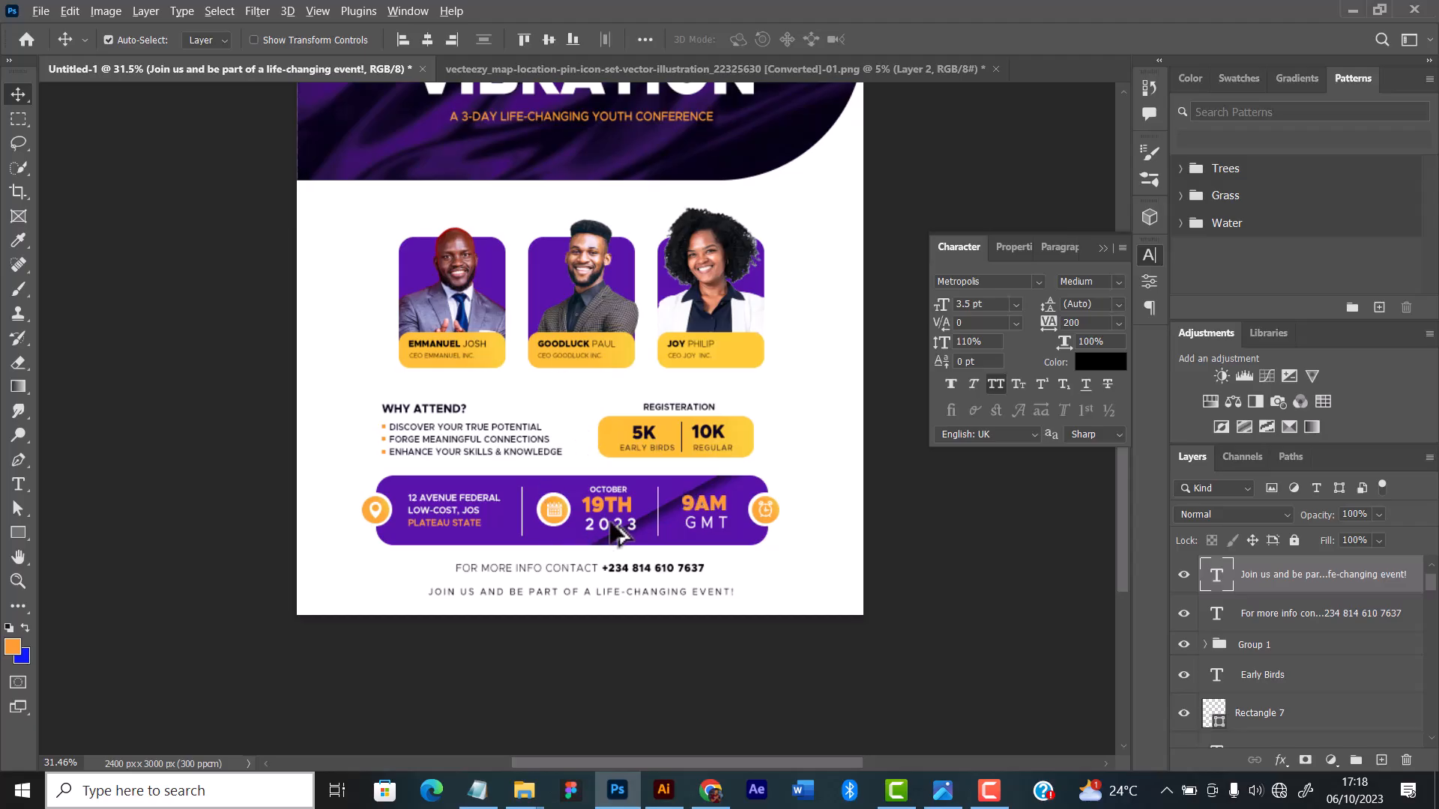
scroll(616, 533, up, 4)
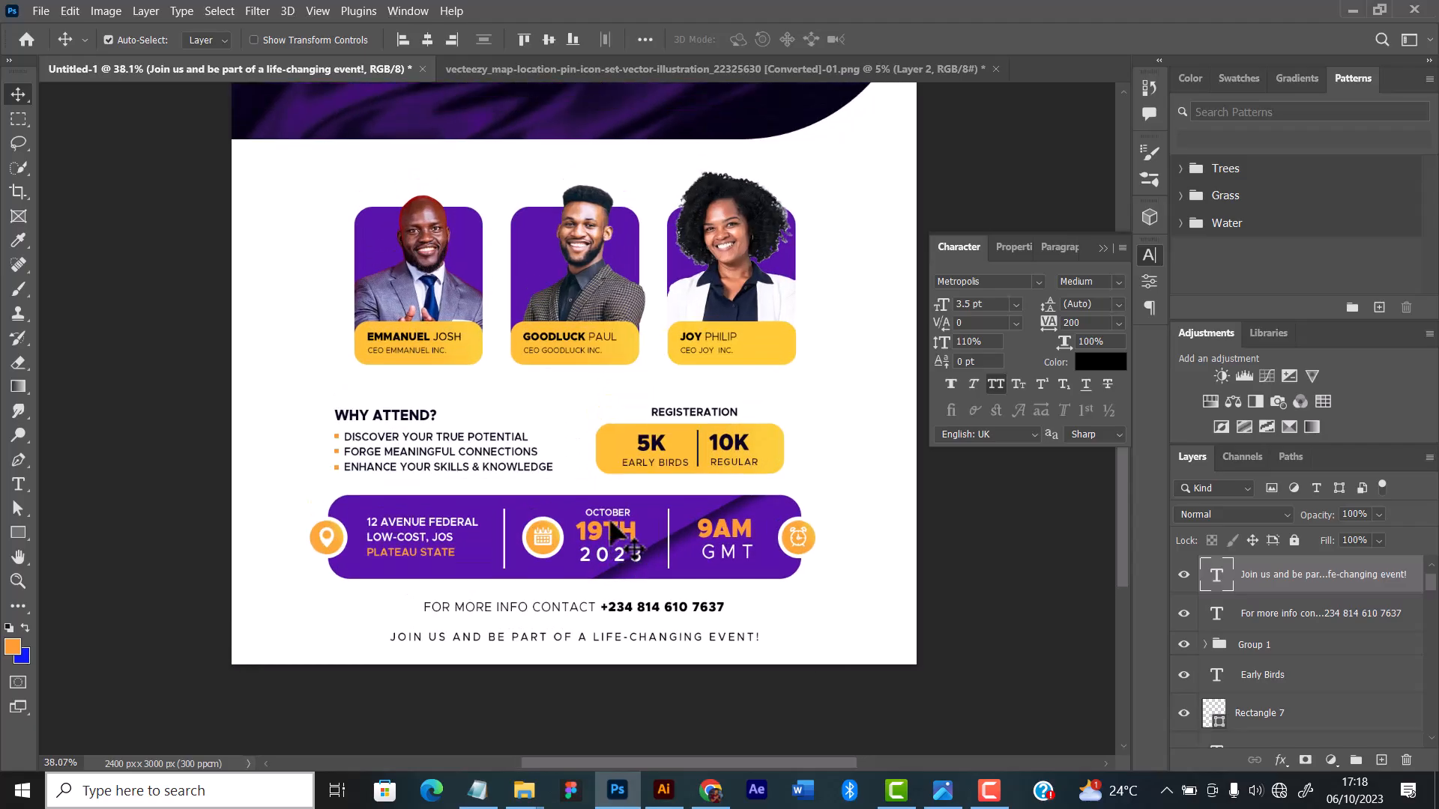
scroll(616, 534, down, 2)
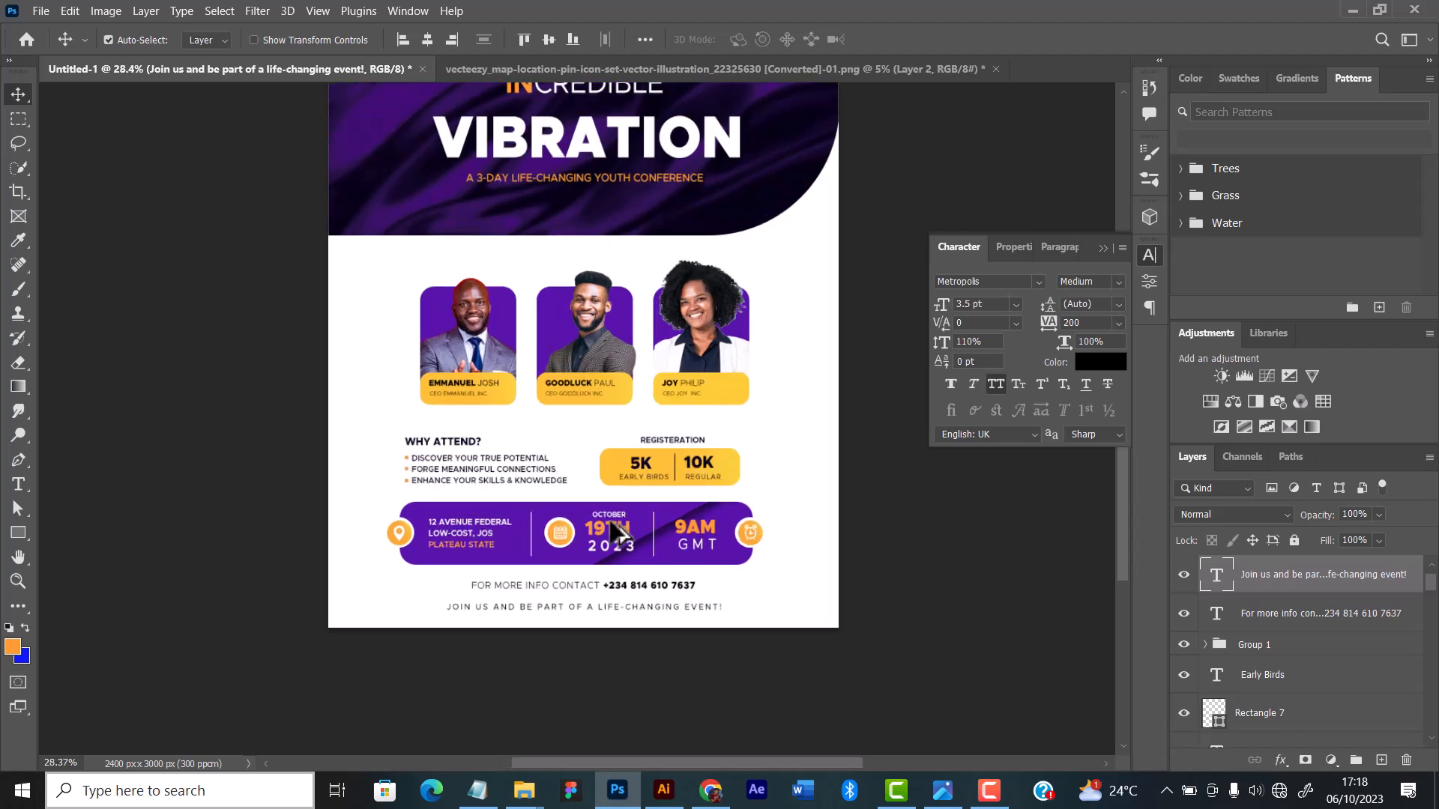
scroll(604, 589, down, 1)
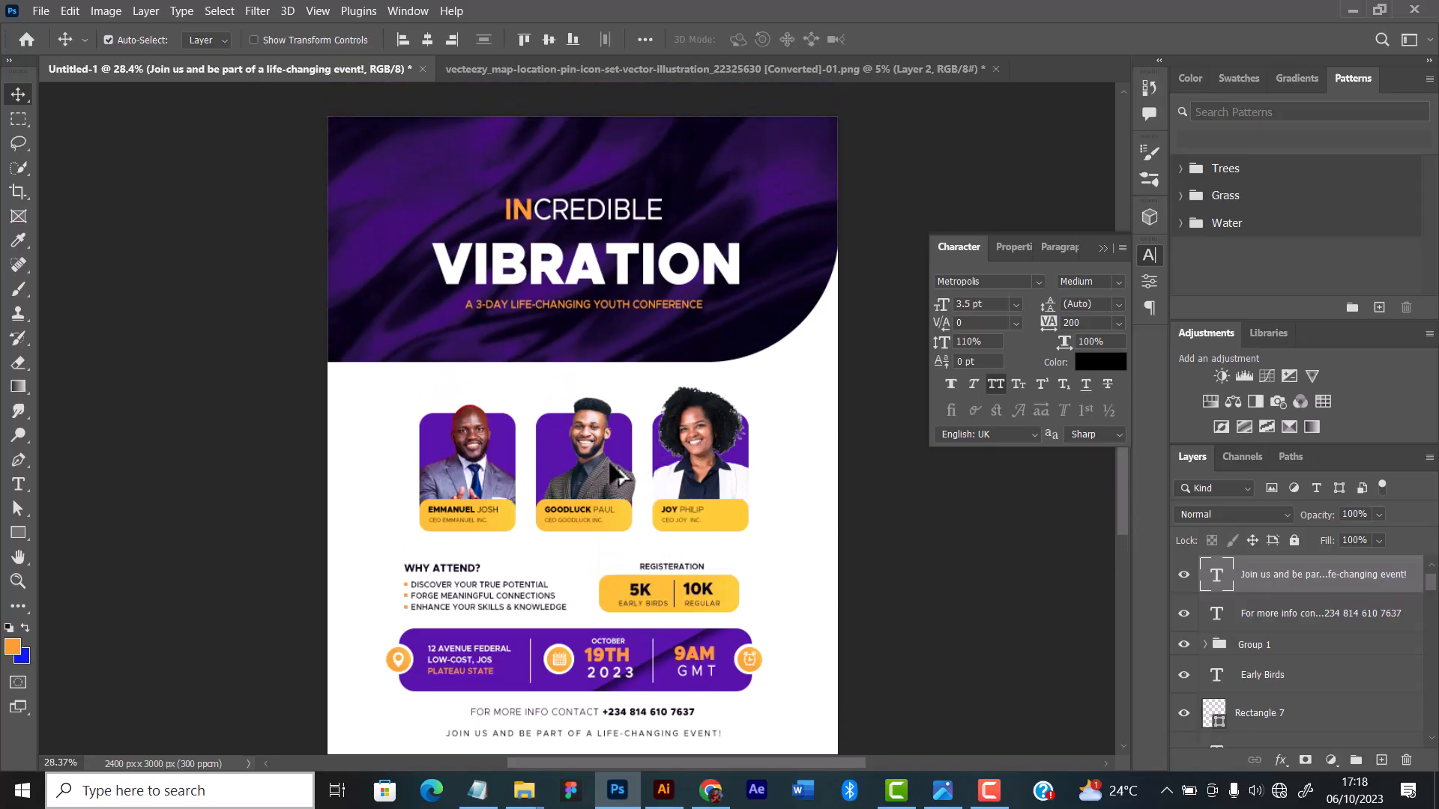
scroll(613, 473, up, 2)
scroll(616, 473, down, 2)
scroll(616, 472, up, 2)
scroll(614, 466, down, 3)
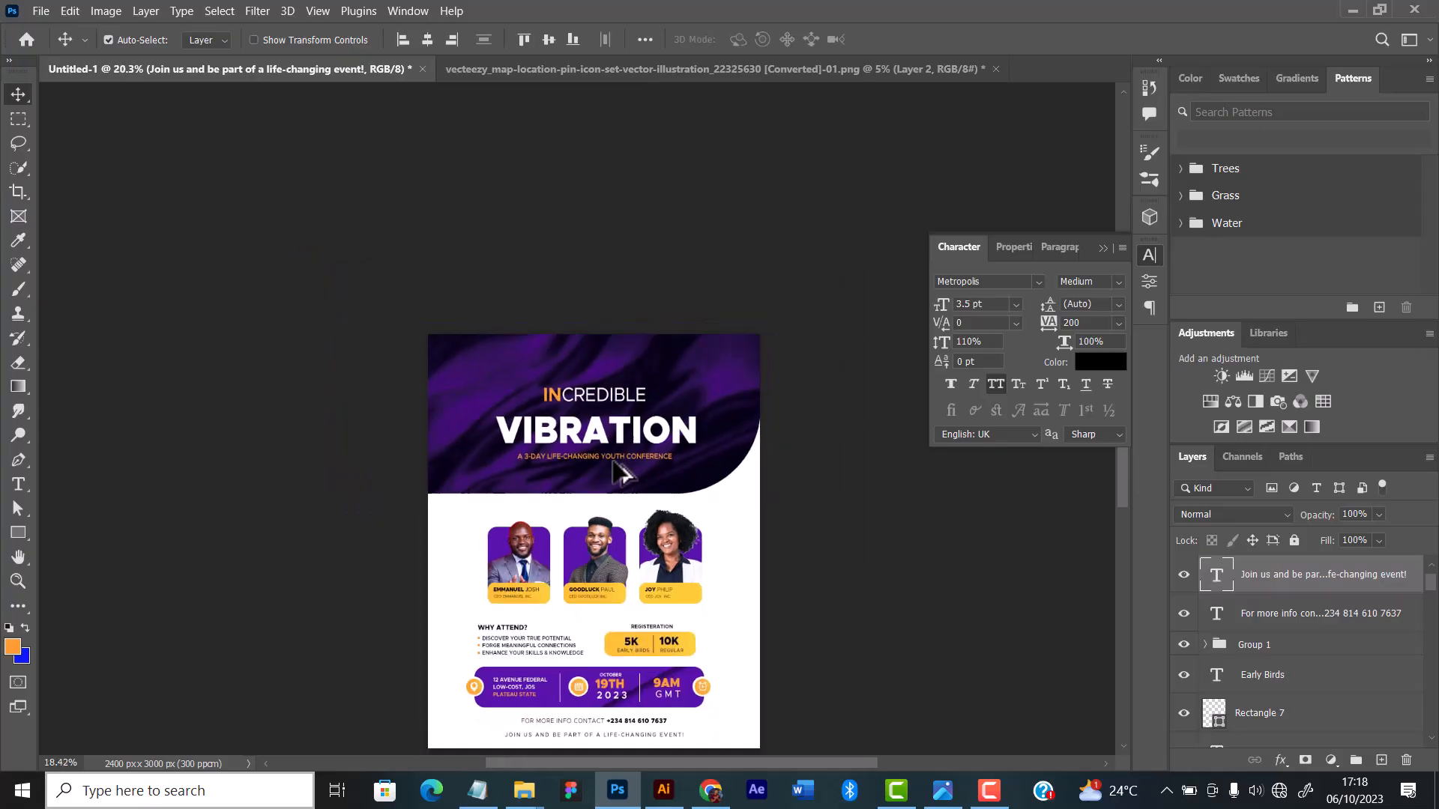
scroll(616, 466, up, 2)
scroll(615, 465, down, 3)
scroll(614, 465, down, 2)
scroll(614, 465, up, 3)
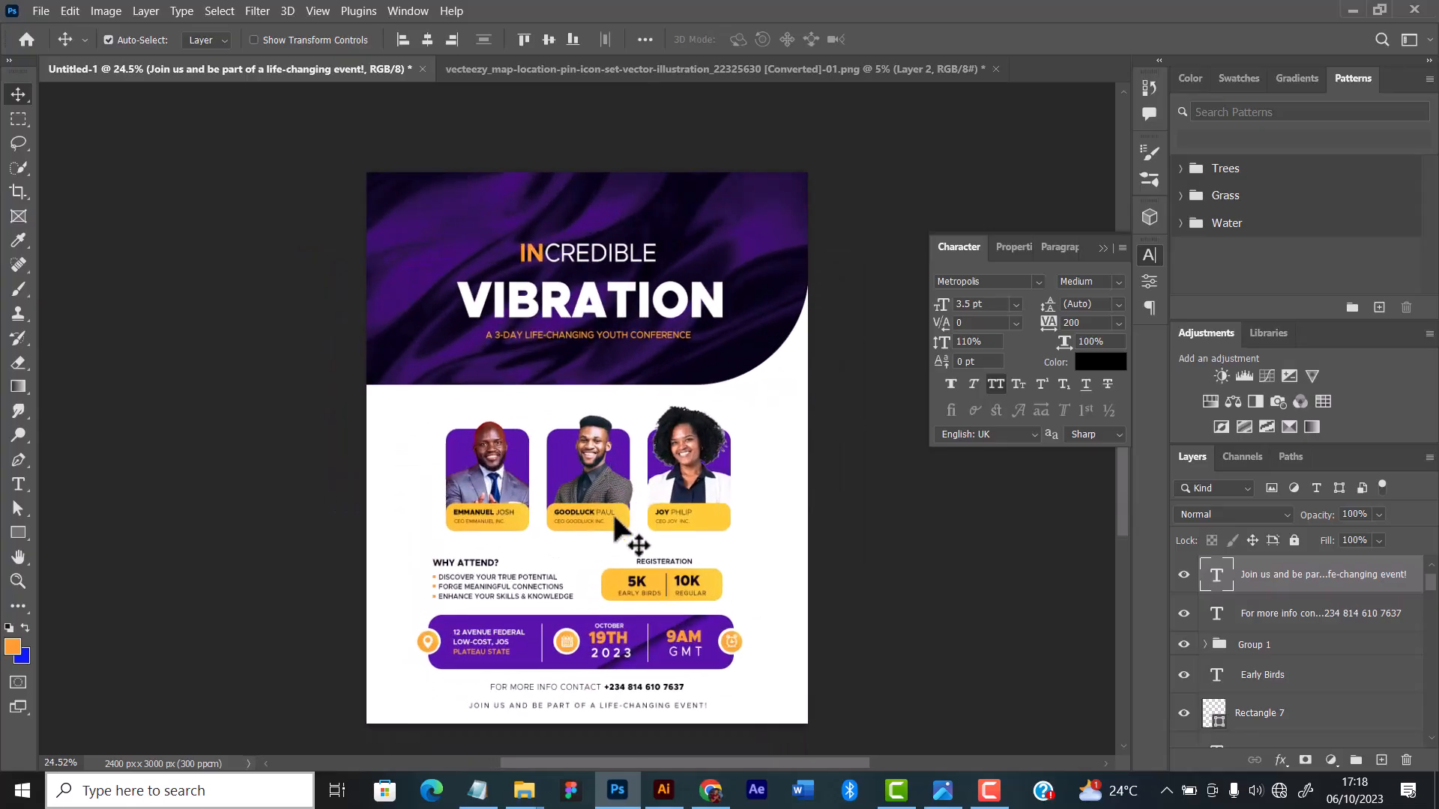
scroll(622, 525, up, 1)
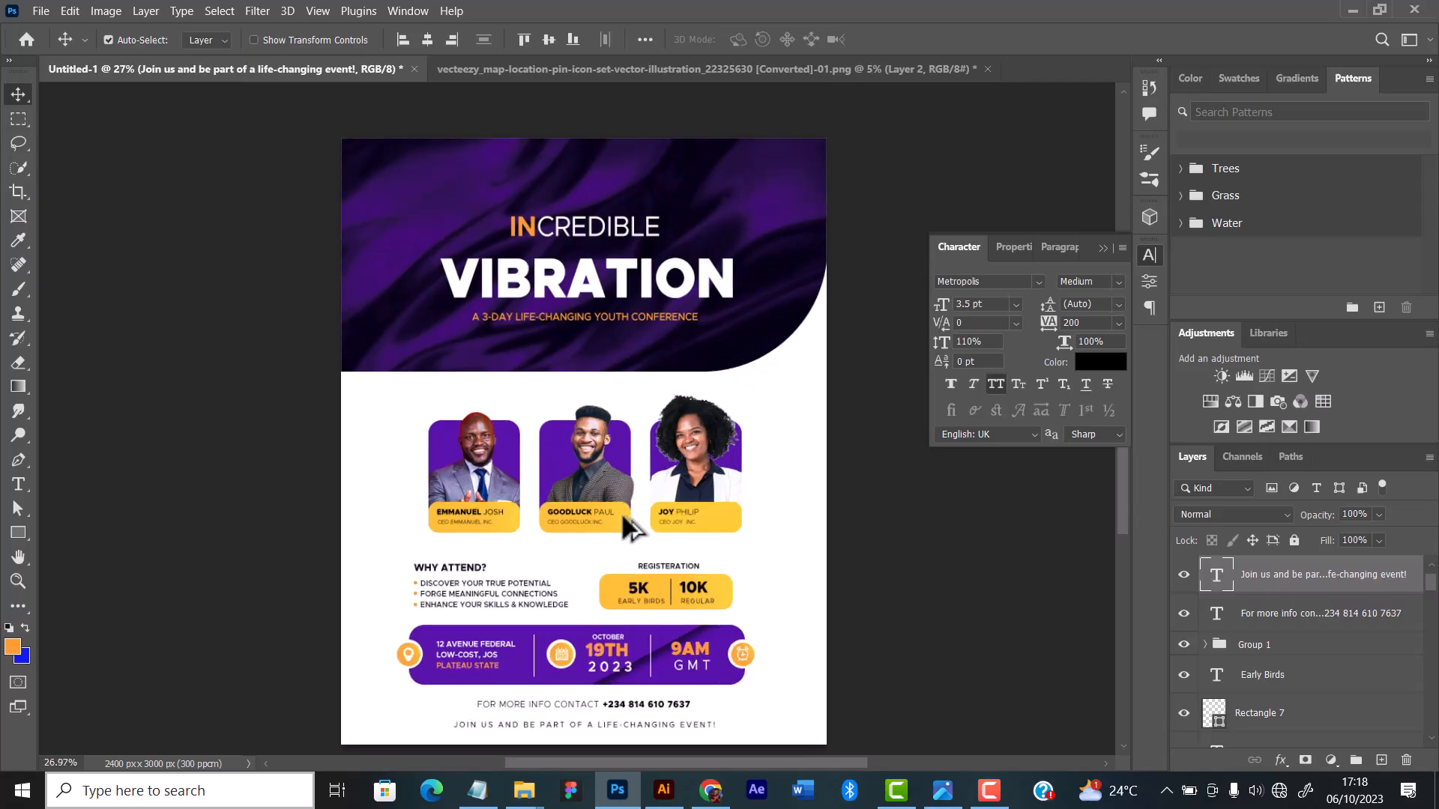
scroll(628, 527, up, 2)
scroll(428, 517, up, 3)
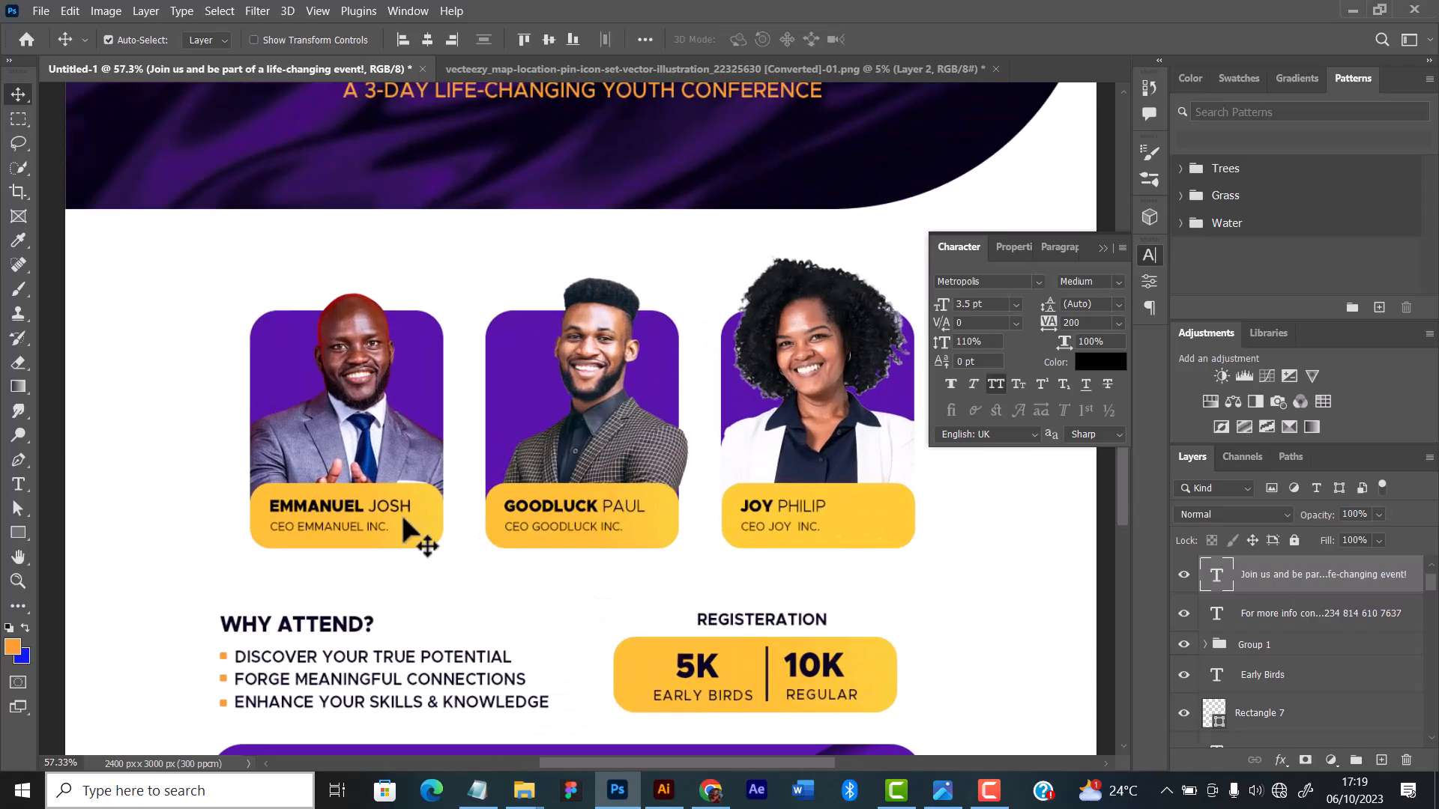
scroll(379, 515, down, 4)
scroll(379, 525, down, 4)
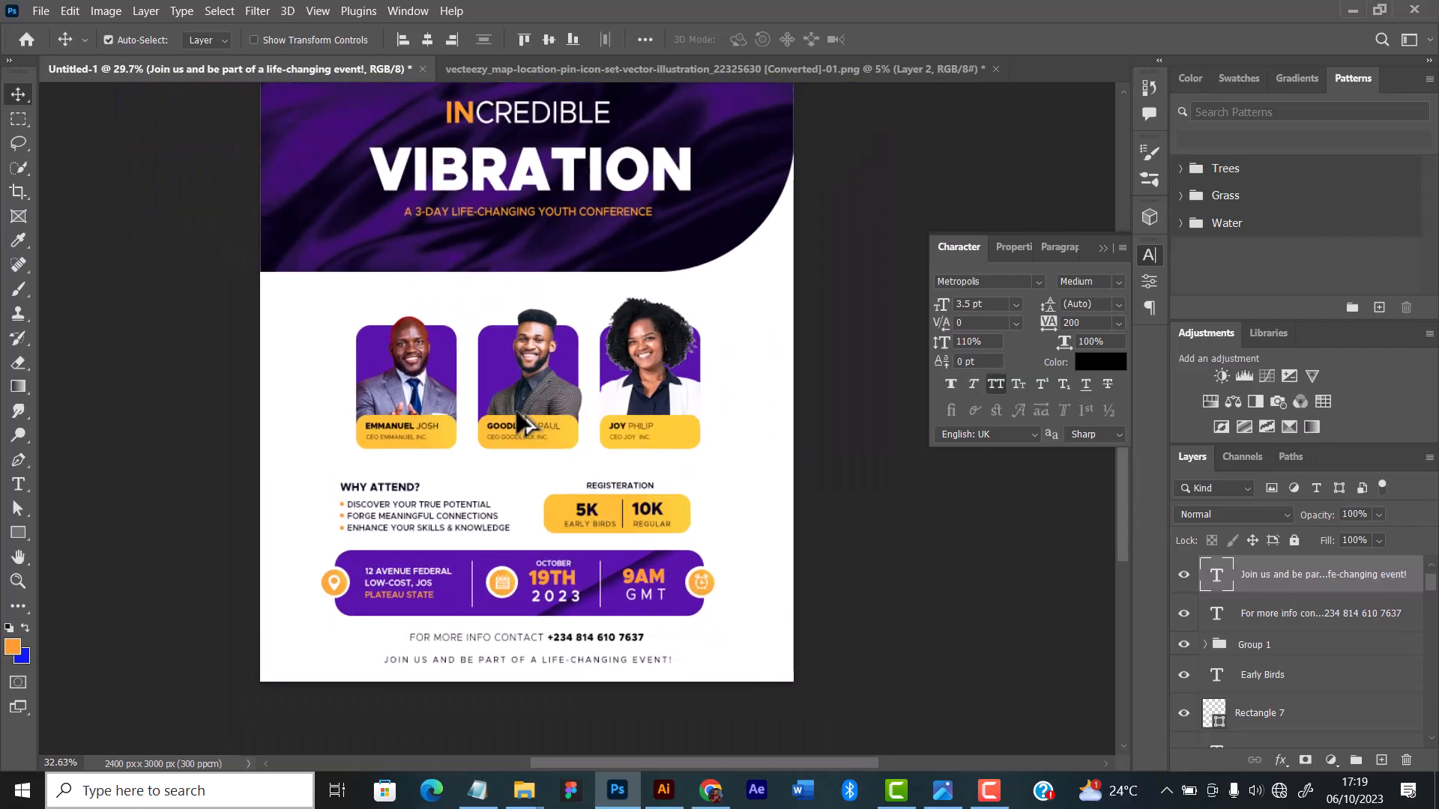
scroll(524, 422, up, 1)
scroll(525, 425, up, 2)
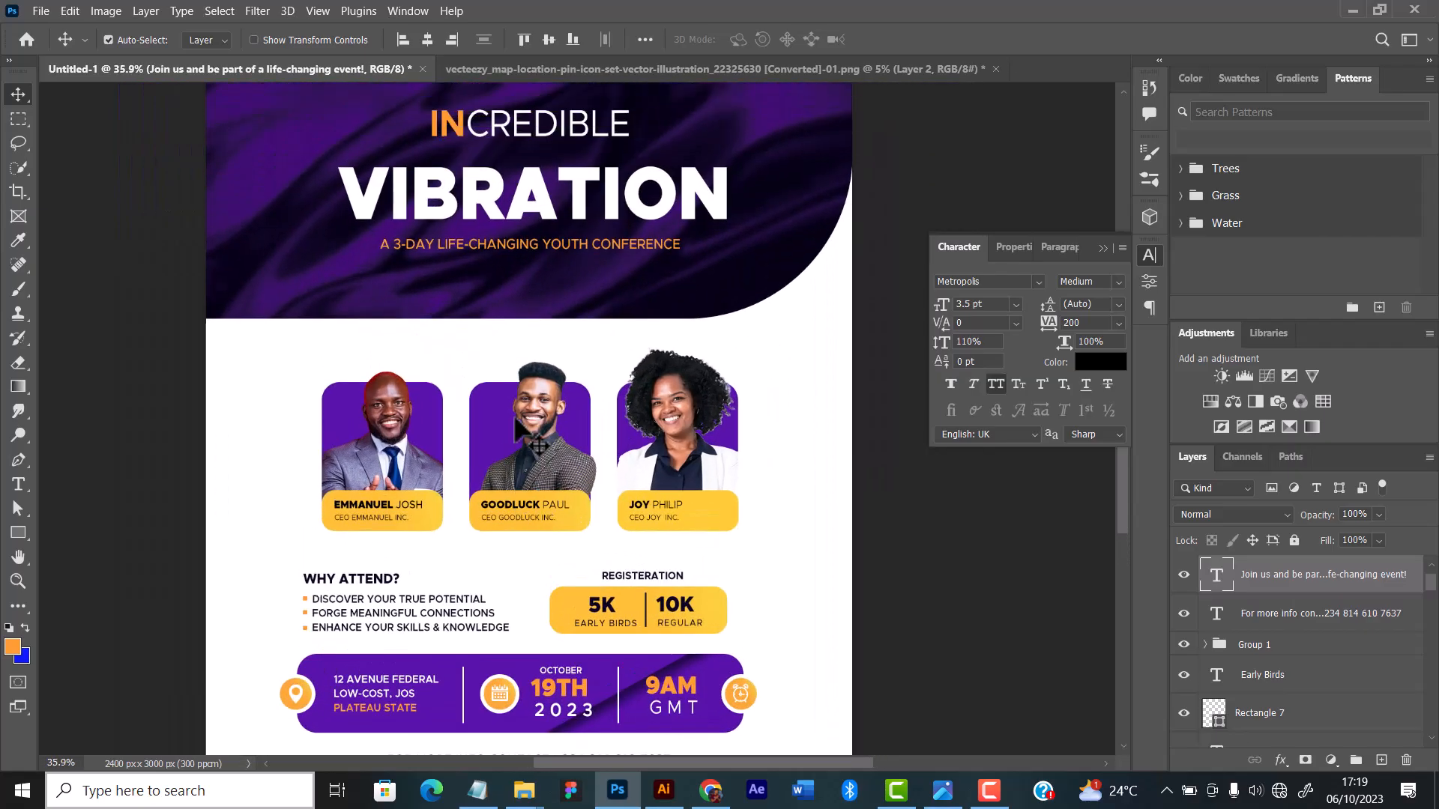
scroll(534, 507, up, 2)
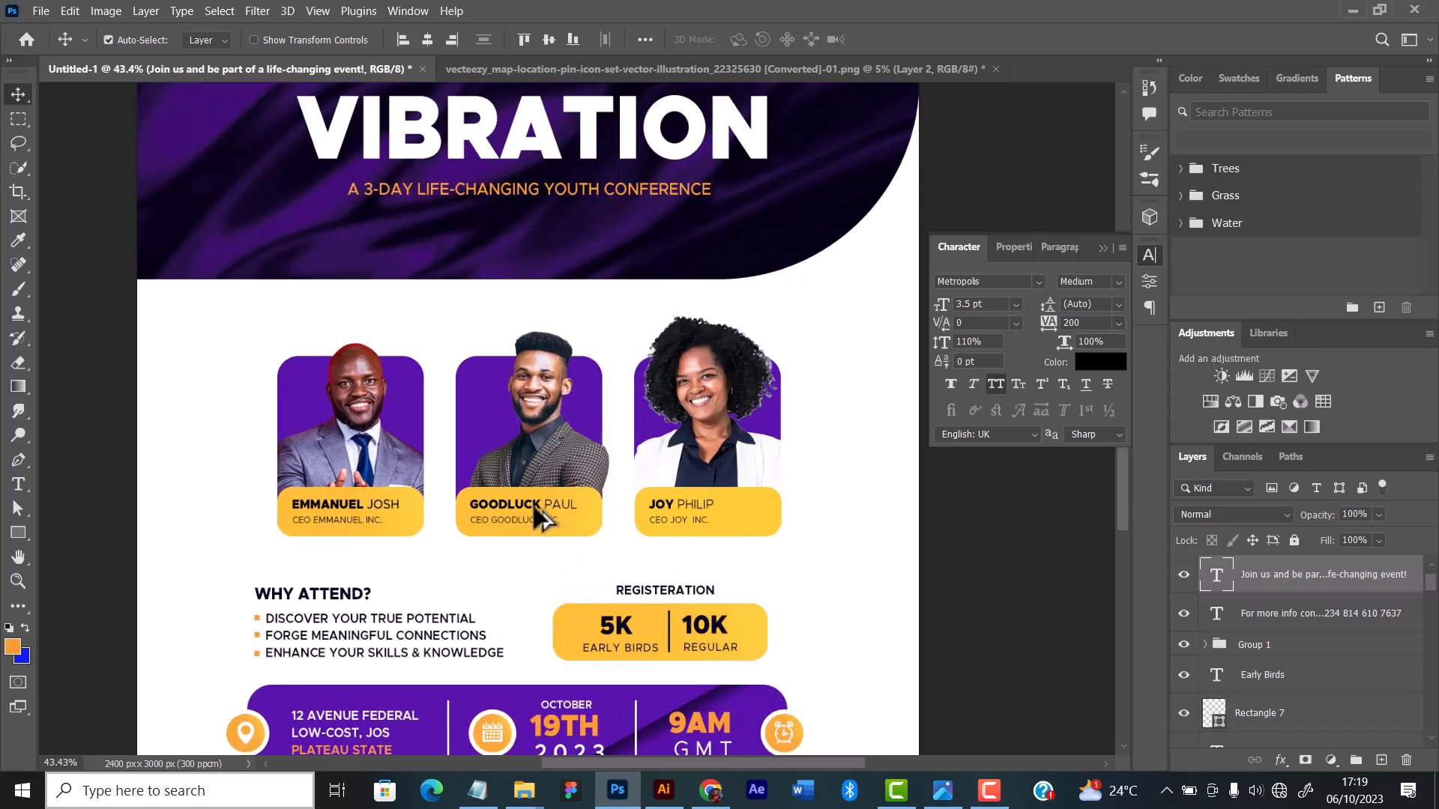
scroll(534, 509, down, 3)
scroll(534, 508, up, 2)
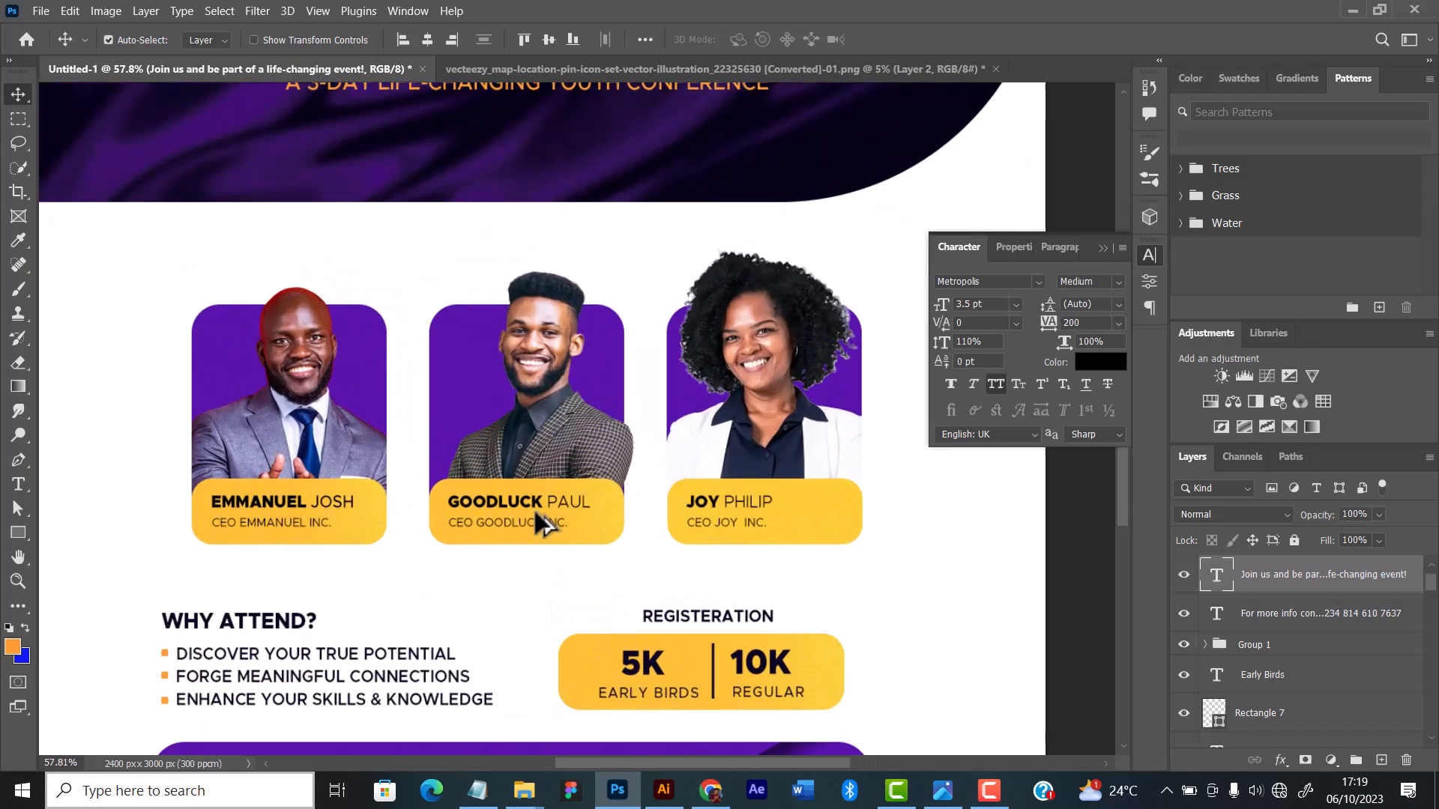
Step: Place a white copy of the first speaker's name over his photo and replace its text with "Speaker"
drag(286, 495, 293, 442)
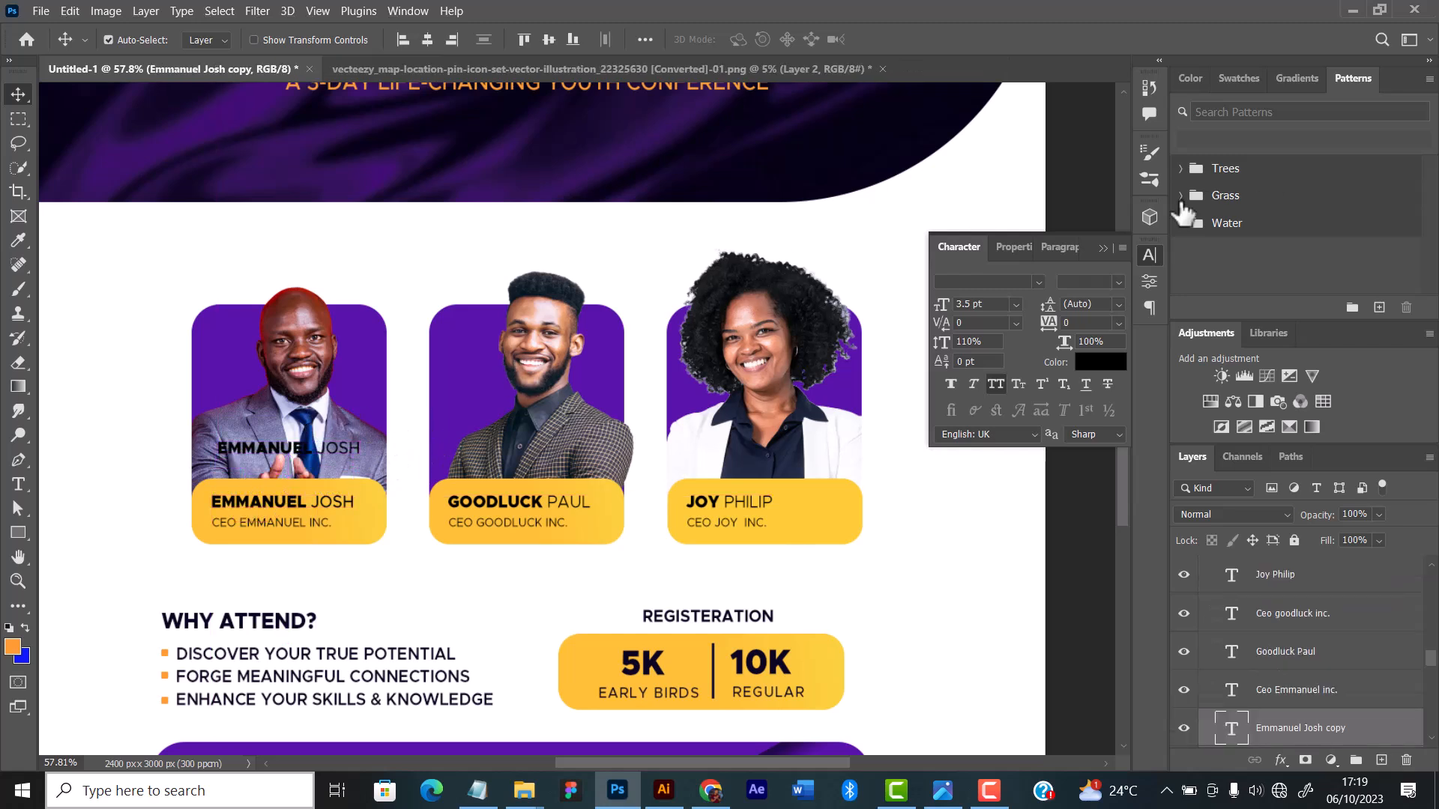
click(1096, 362)
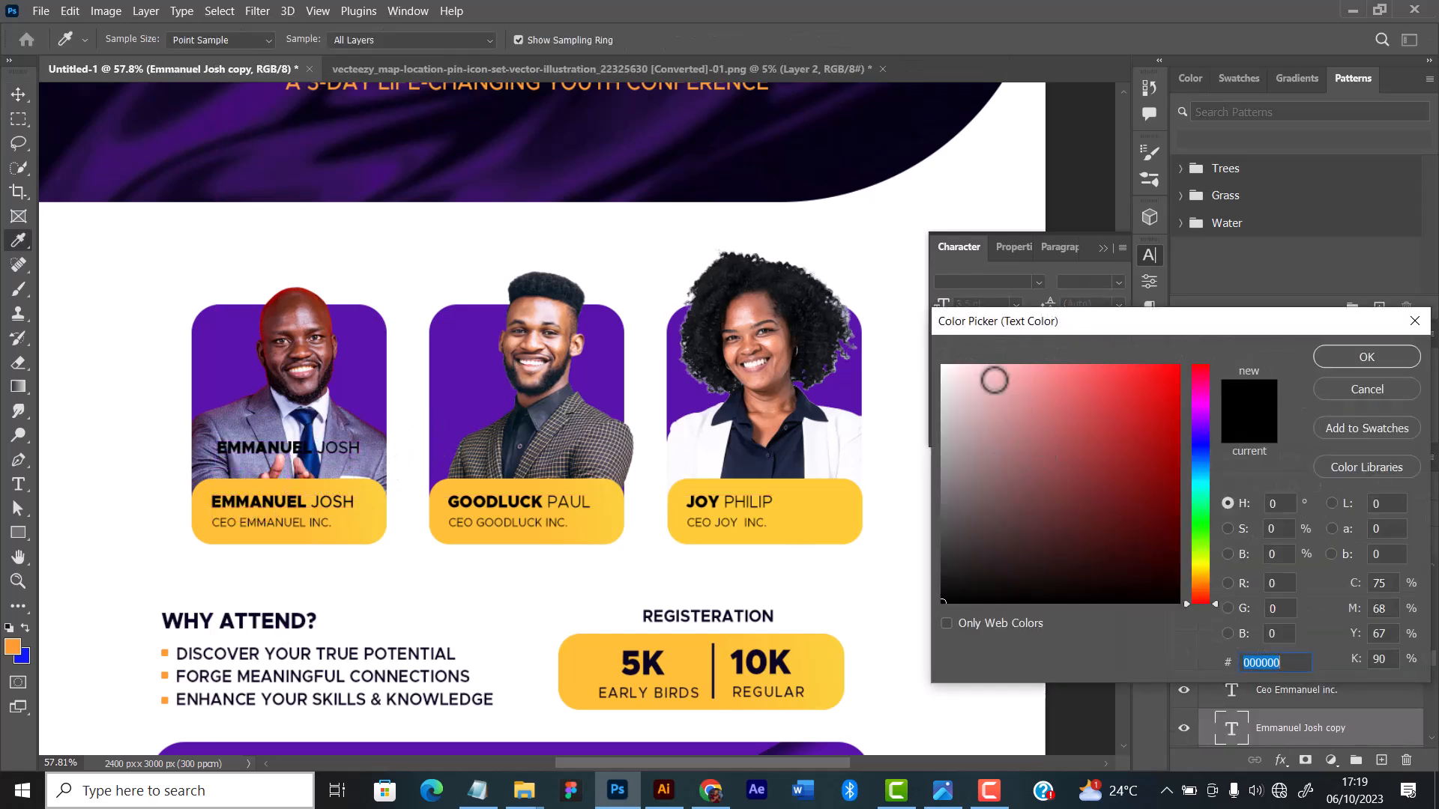
click(873, 313)
click(1367, 357)
click(18, 485)
drag(217, 448, 407, 451)
text(Speaker)
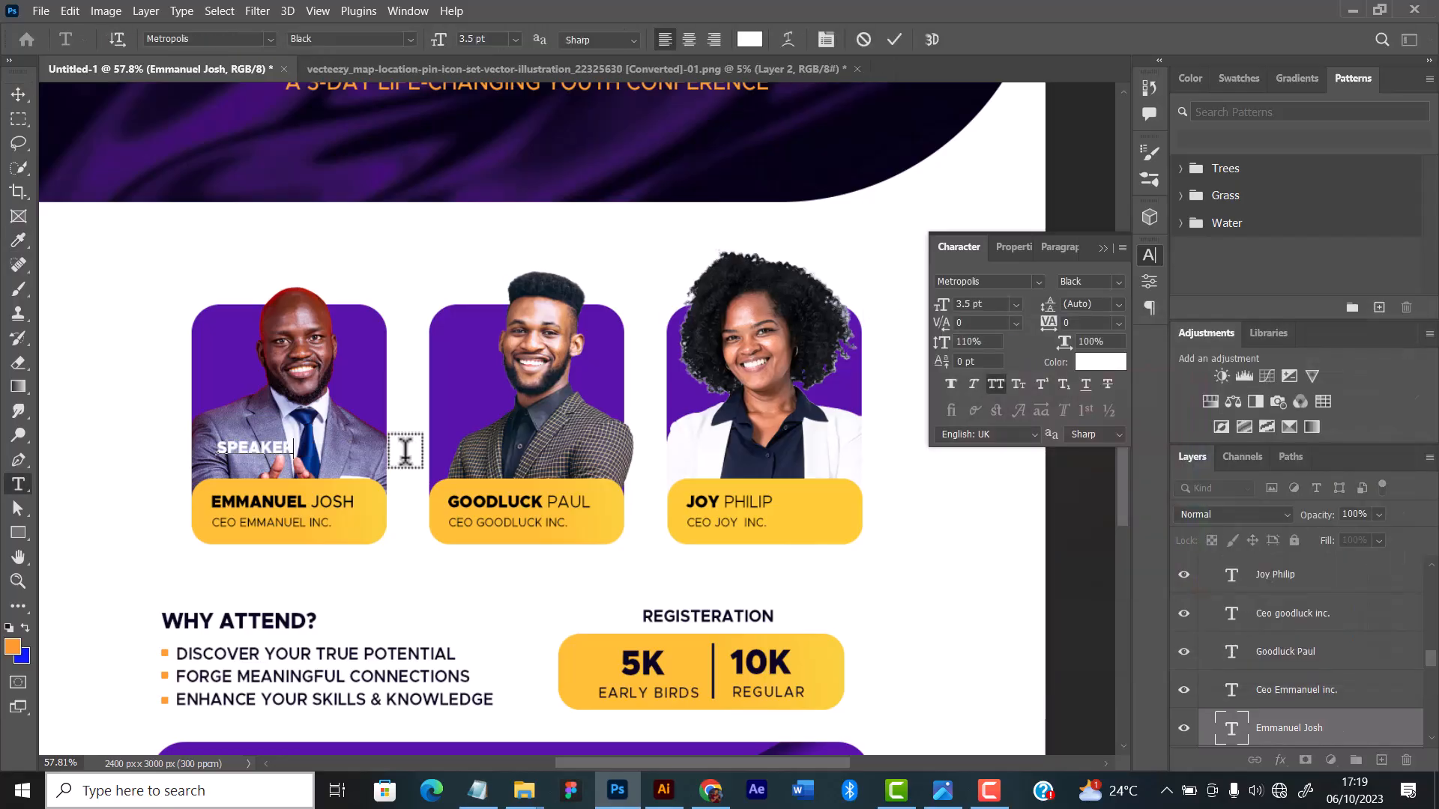
Step: Turn off all caps for the "Speaker" text and try it in Delicate1 at 6 pt with -25 tracking
click(18, 94)
mouse_move(275, 446)
mouse_down()
mouse_move(302, 464)
mouse_move(370, 418)
mouse_up()
click(989, 383)
click(1039, 282)
click(1288, 429)
click(1039, 282)
click(1265, 483)
key(ctrl+t)
key(Return)
click(1039, 282)
click(1118, 362)
click(1119, 324)
click(1095, 389)
Step: Change the "Speaker" label to the Alaskan malamute font at 9 pt and reposition it on the first card
click(1039, 283)
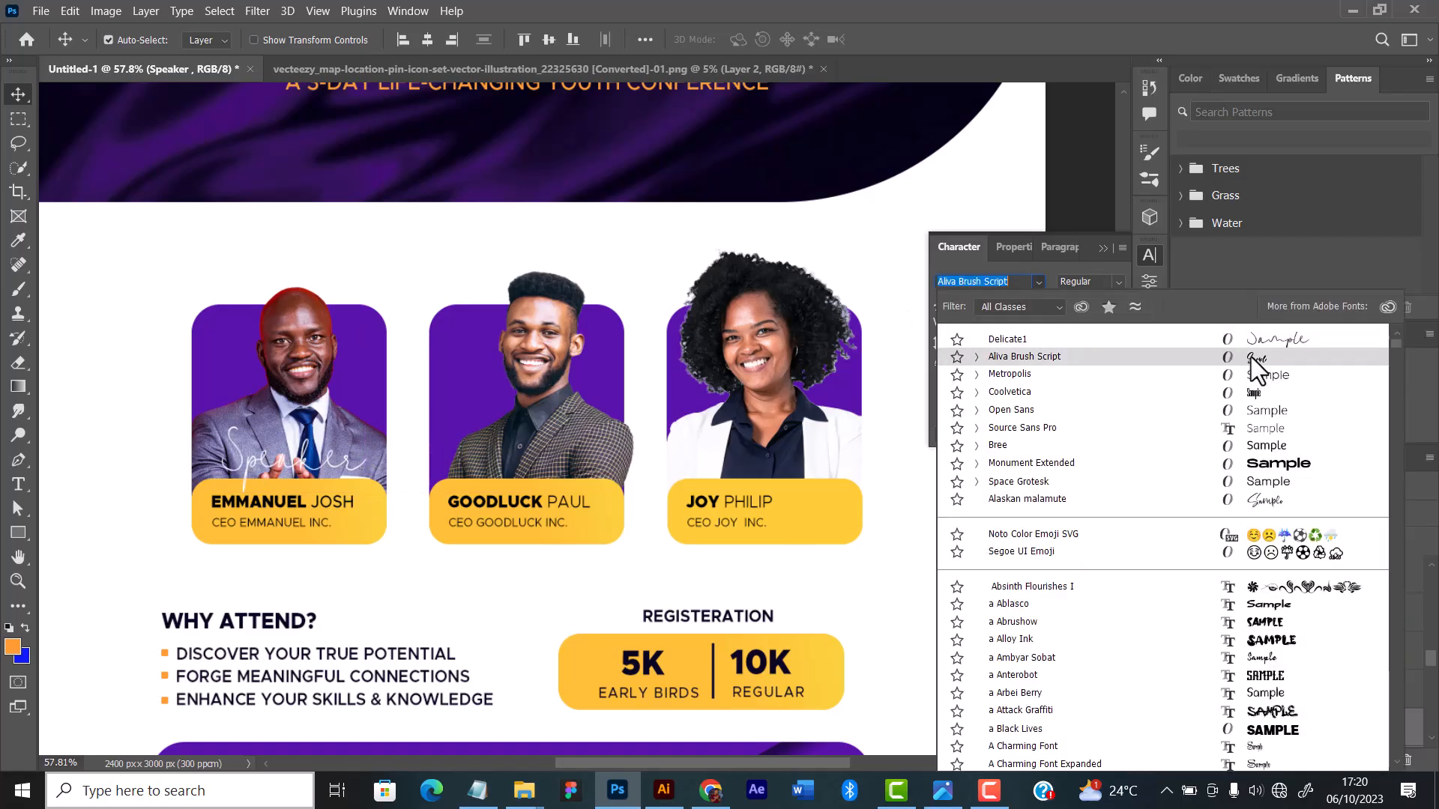
click(1251, 497)
click(1016, 305)
click(993, 376)
drag(271, 465, 239, 469)
Step: Duplicate the "Speaker" label onto the second and third cards, above their name plates
alt+drag(240, 469, 476, 469)
scroll(529, 450, down, 3)
alt+drag(501, 480, 704, 480)
scroll(675, 450, up, 8)
drag(734, 528, 742, 533)
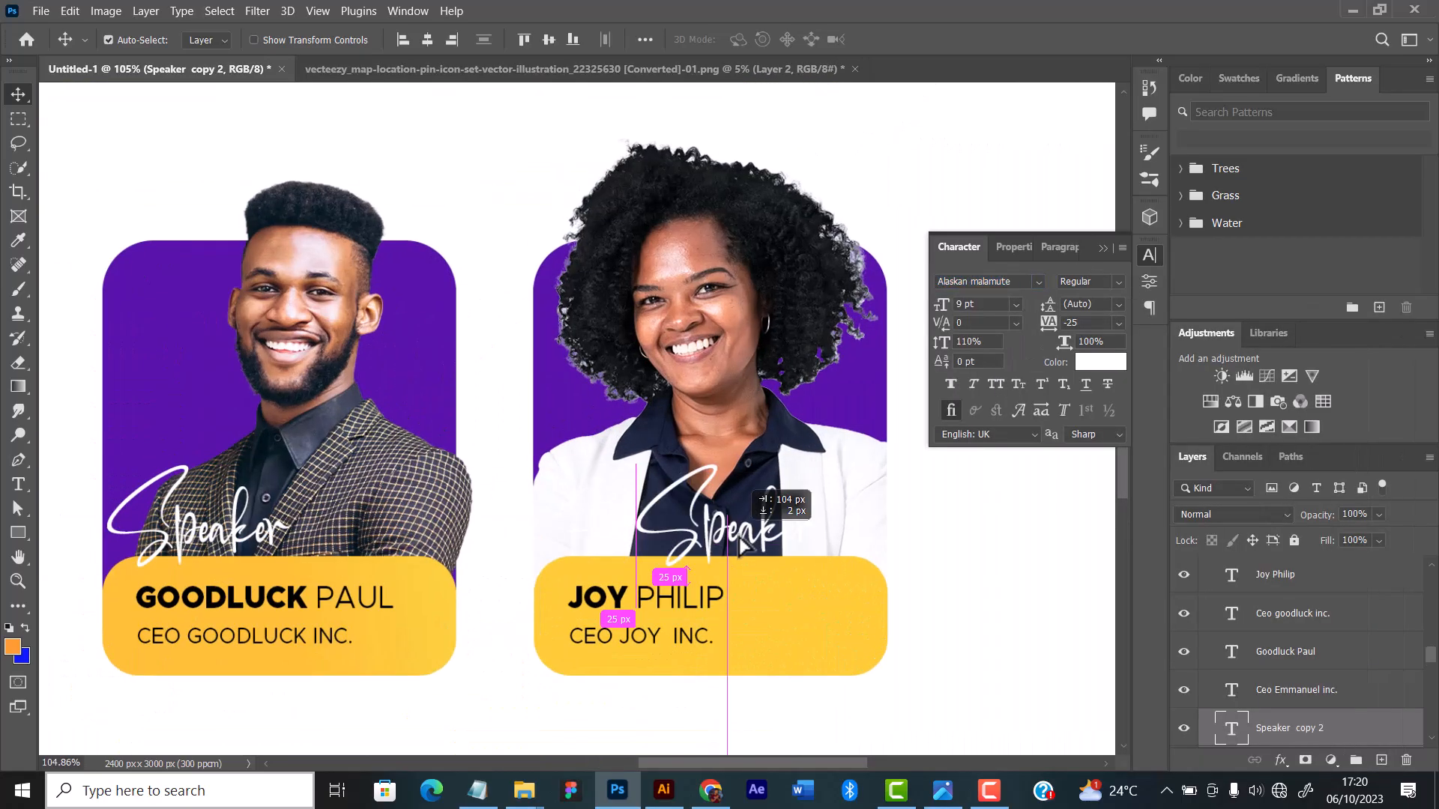
Step: Undo the "Speaker" labels on all three cards, back to before the first speaker's name was copied
scroll(648, 472, down, 12)
scroll(600, 413, up, 2)
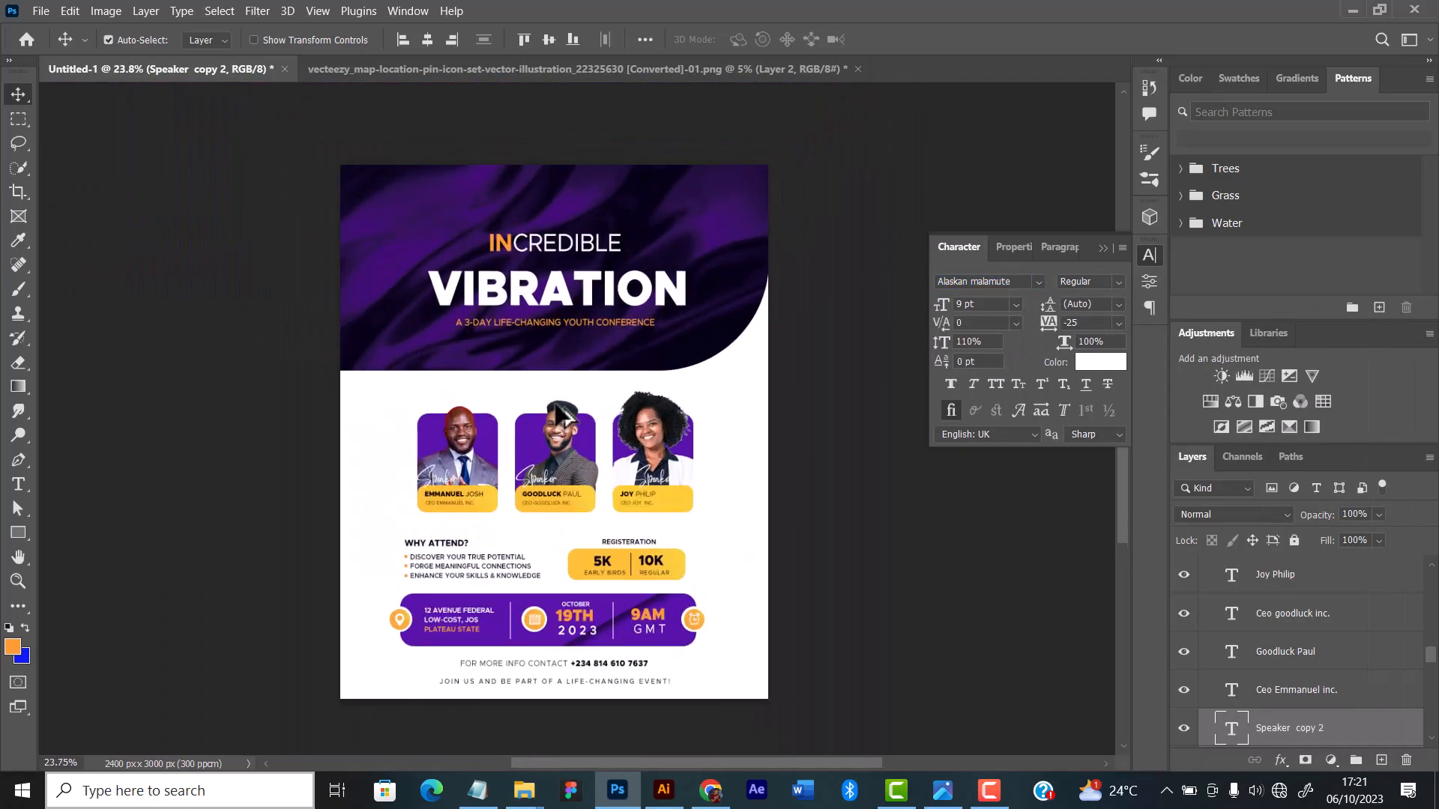
scroll(559, 414, up, 4)
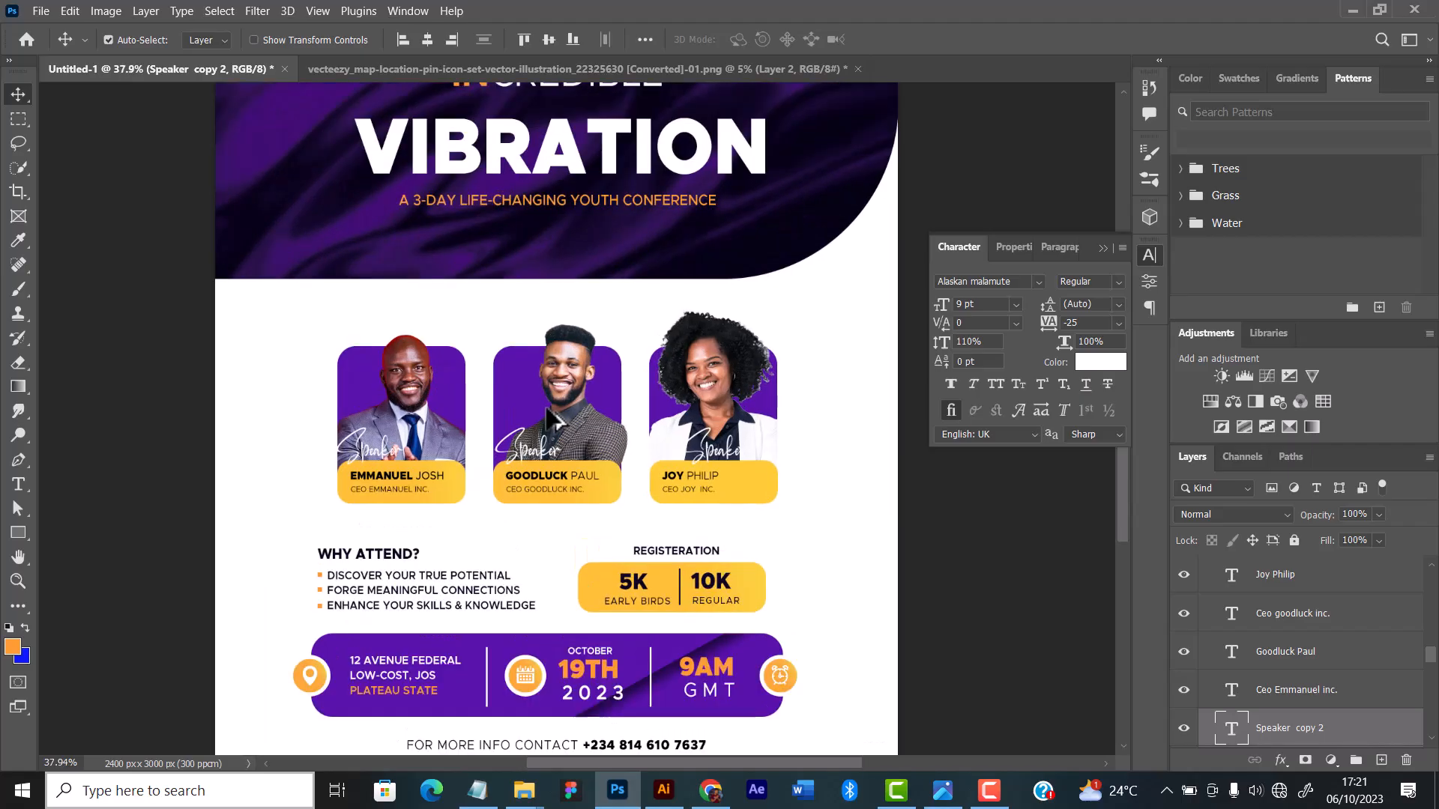
scroll(556, 388, up, 1)
scroll(558, 399, down, 1)
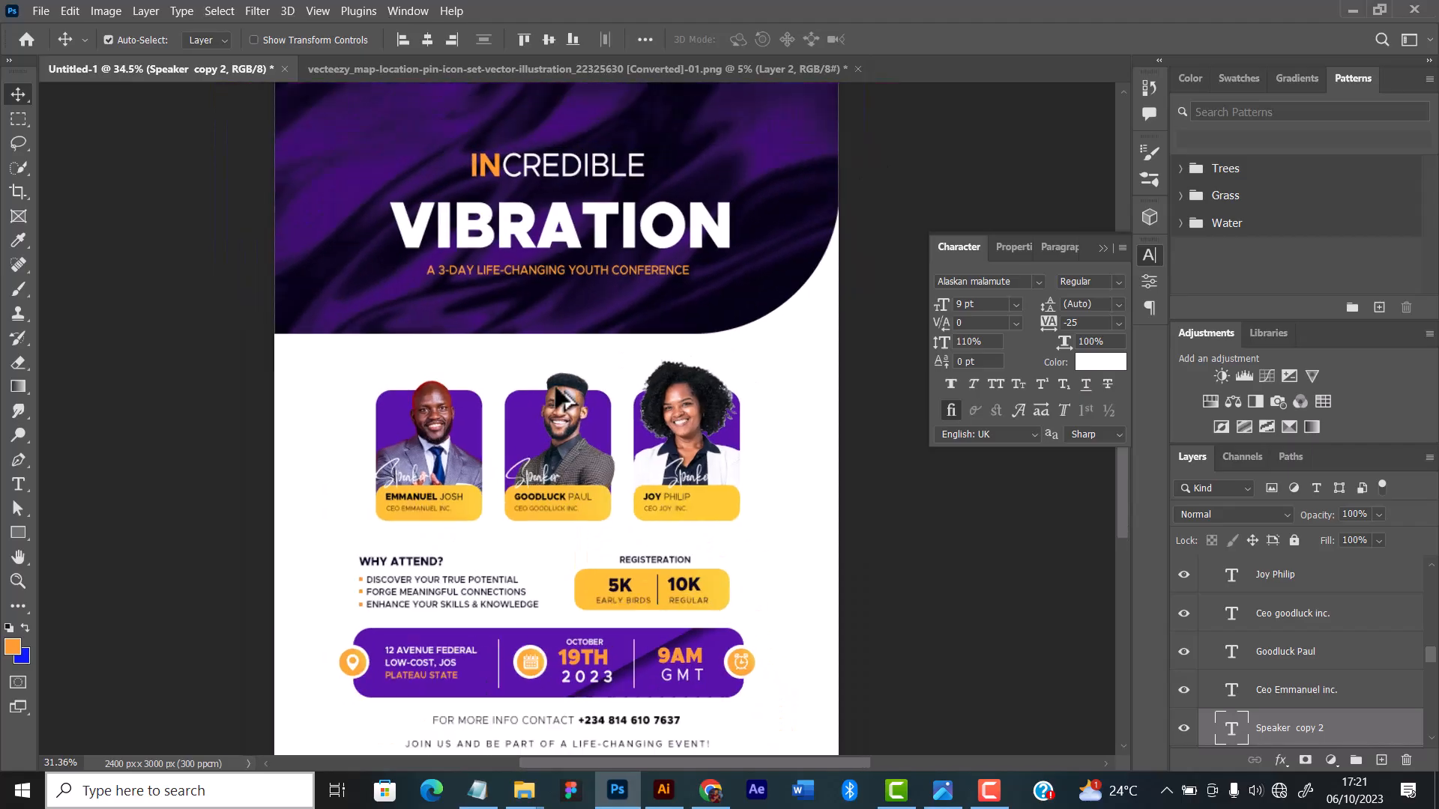
scroll(563, 398, up, 1)
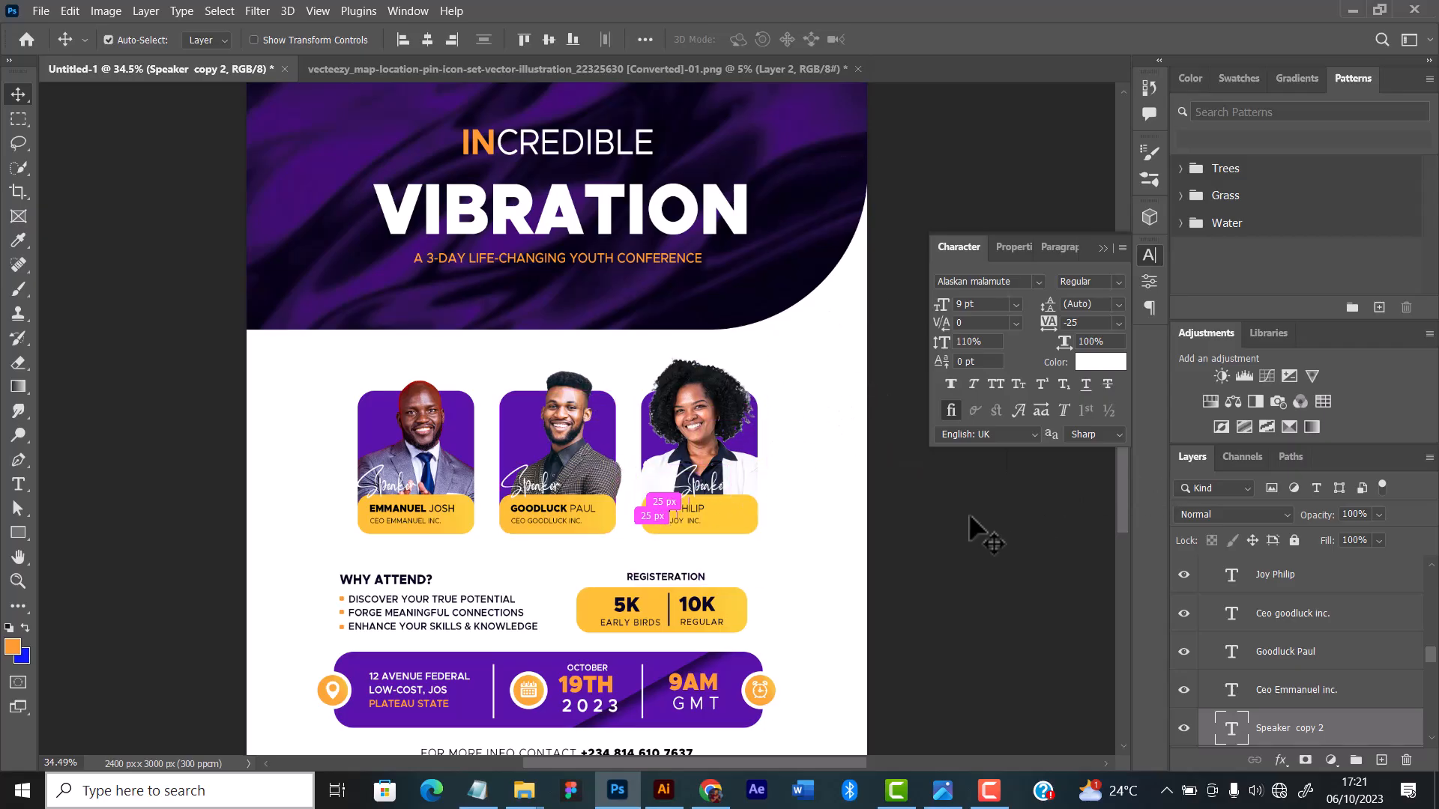
key(ctrl+z)
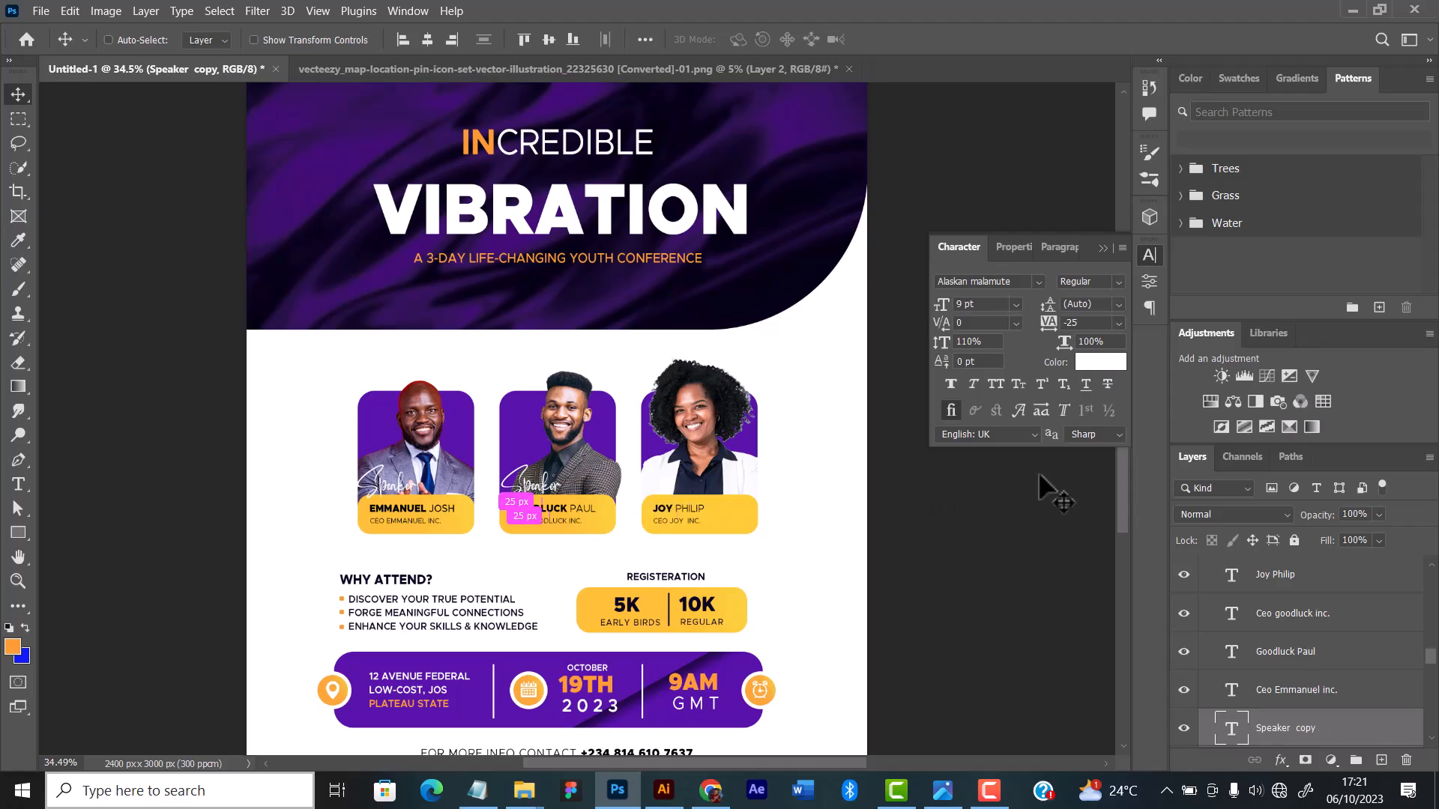
key(ctrl+z)
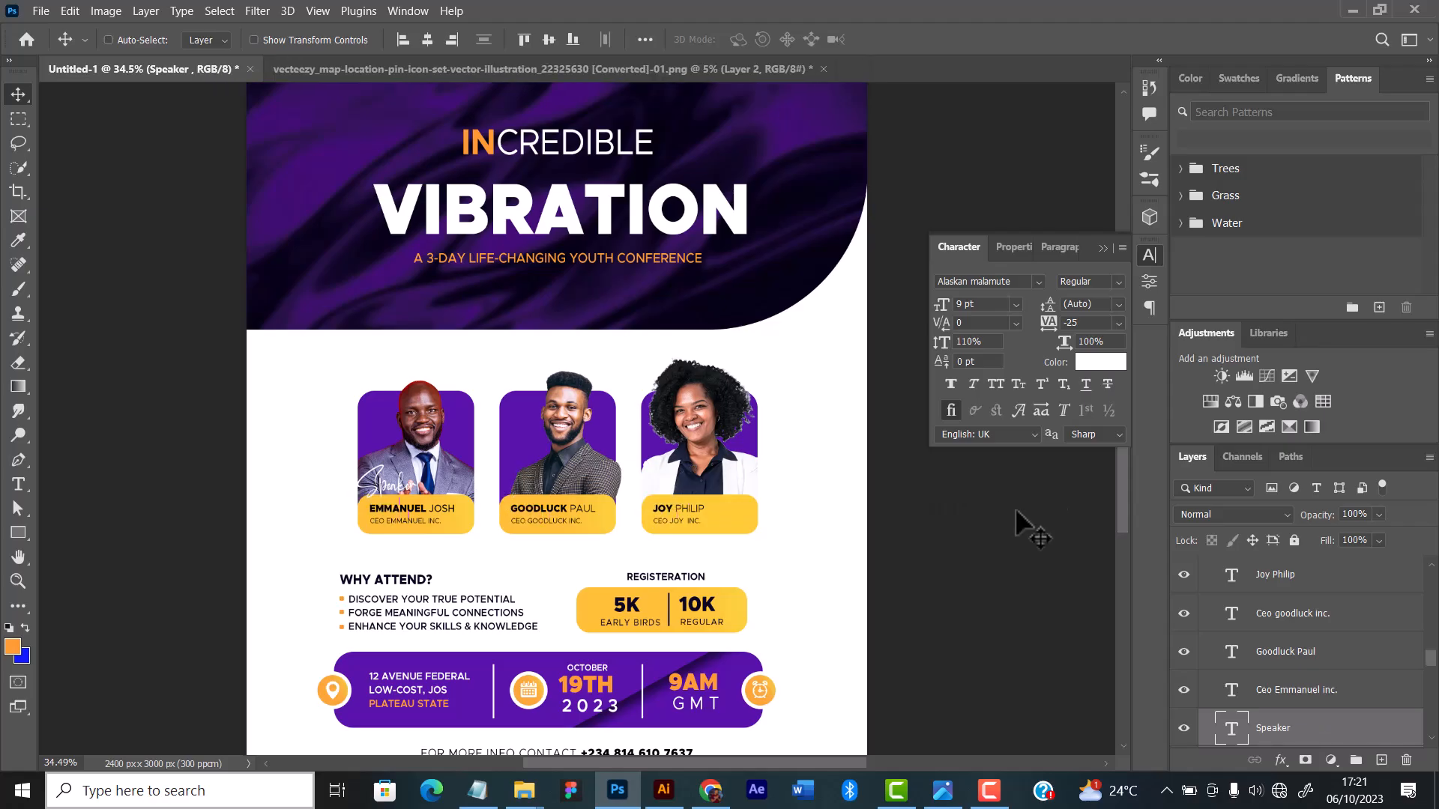
key(ctrl+z)
key(ctrl+z)
key(ctrl+z)
key(ctrl+z)
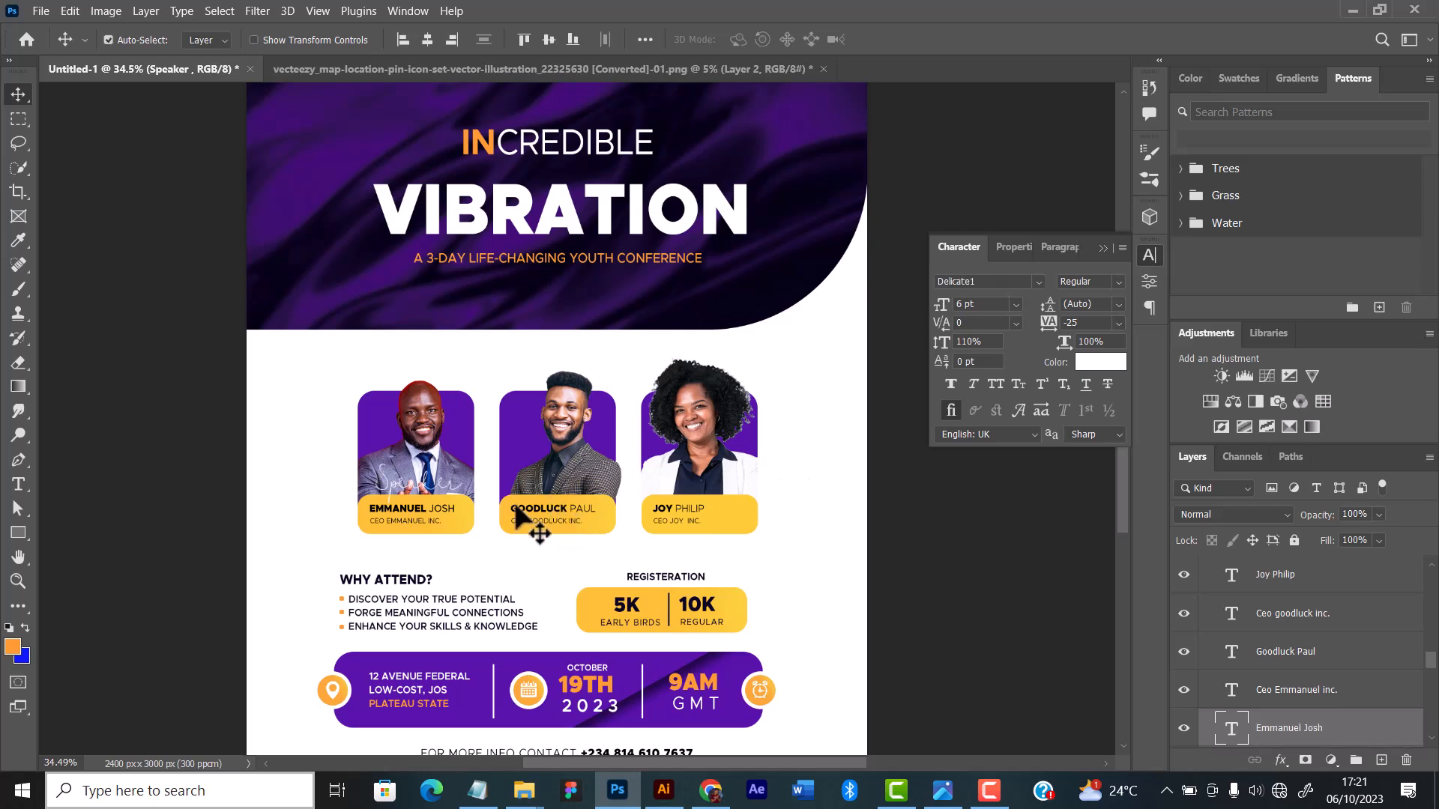
key(ctrl+z)
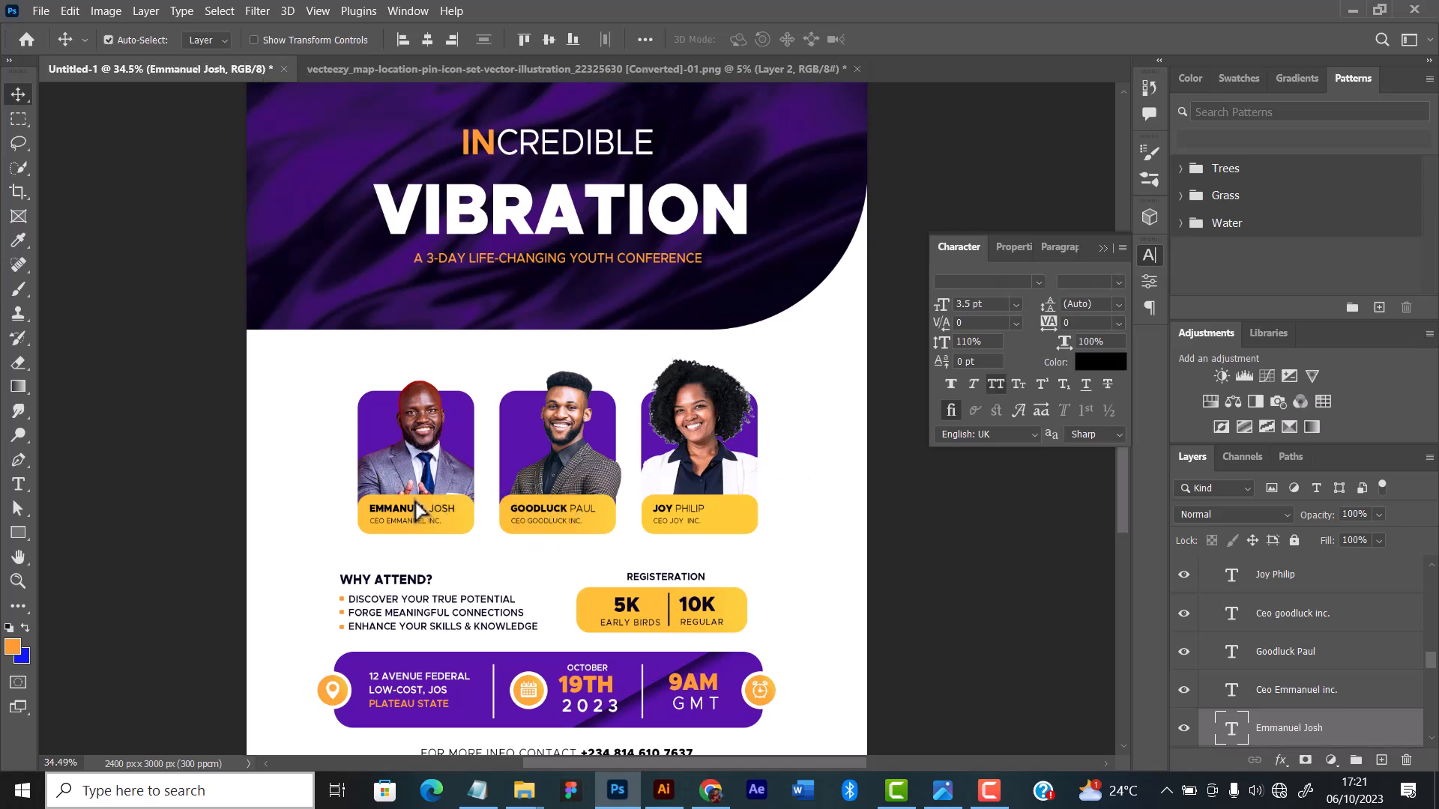
Step: Duplicate the first speaker's name into the white space above the middle card
drag(417, 511, 544, 358)
scroll(545, 356, up, 3)
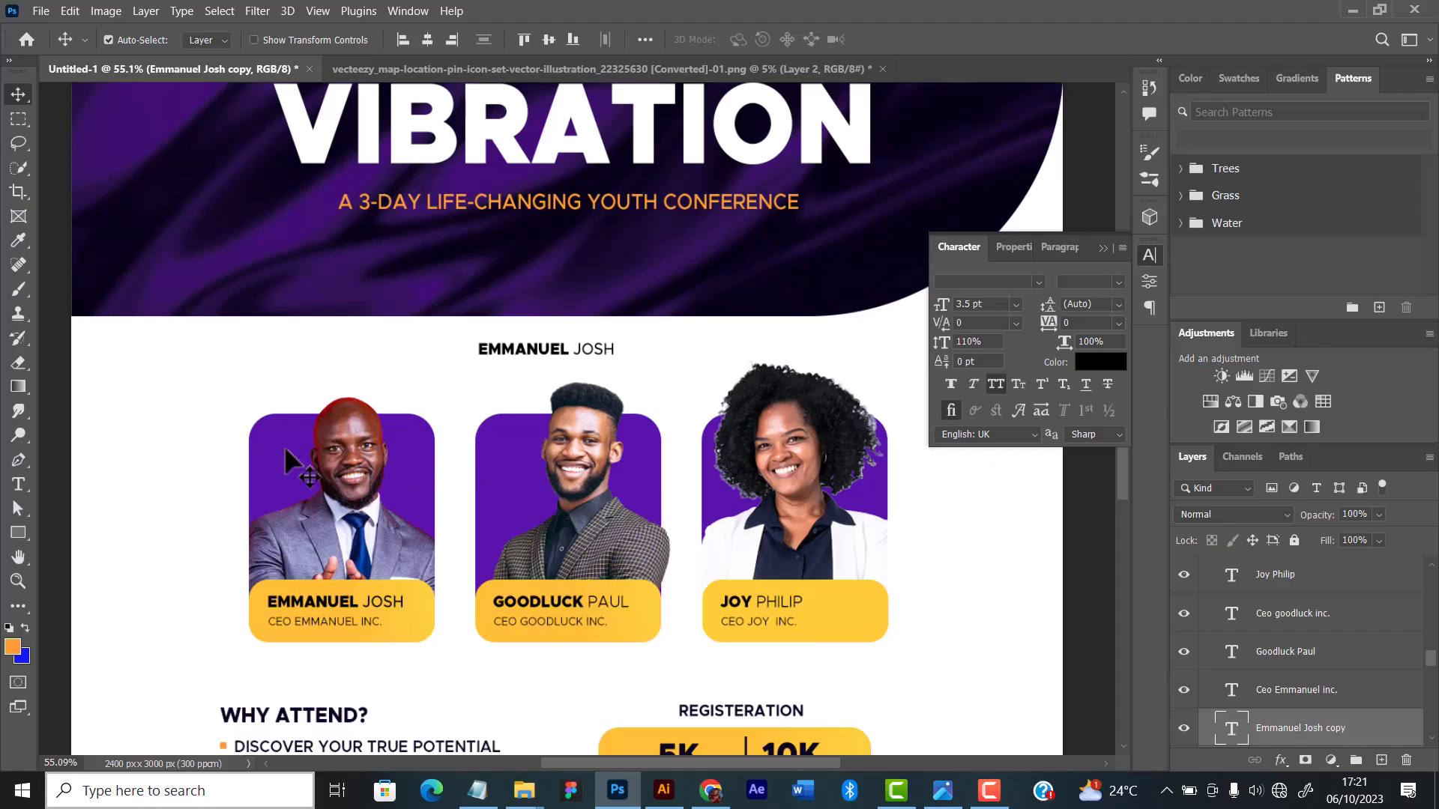
Step: Collapse the Guests group and nudge the whole group slightly down the flyer
drag(215, 398, 891, 626)
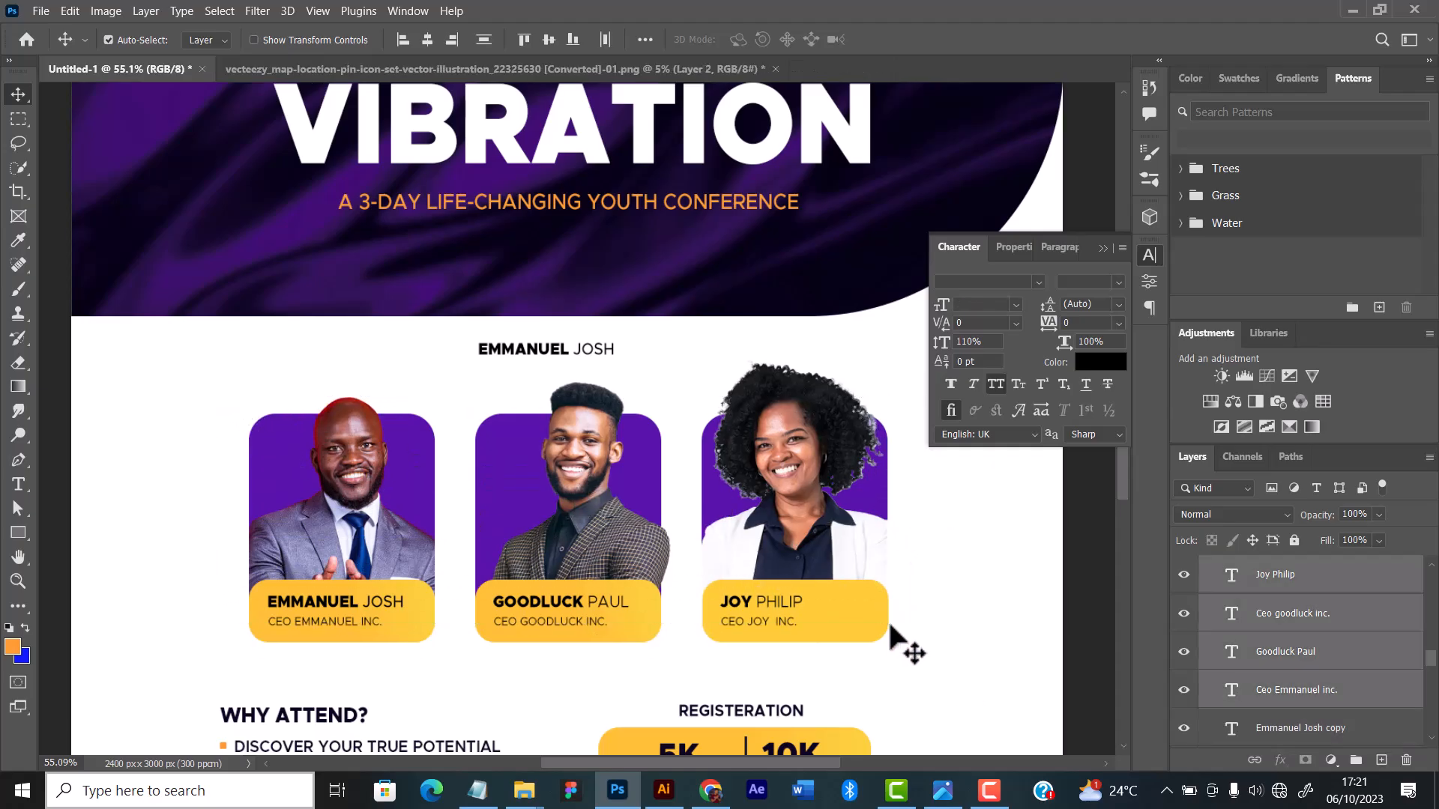
scroll(1227, 658, up, 2)
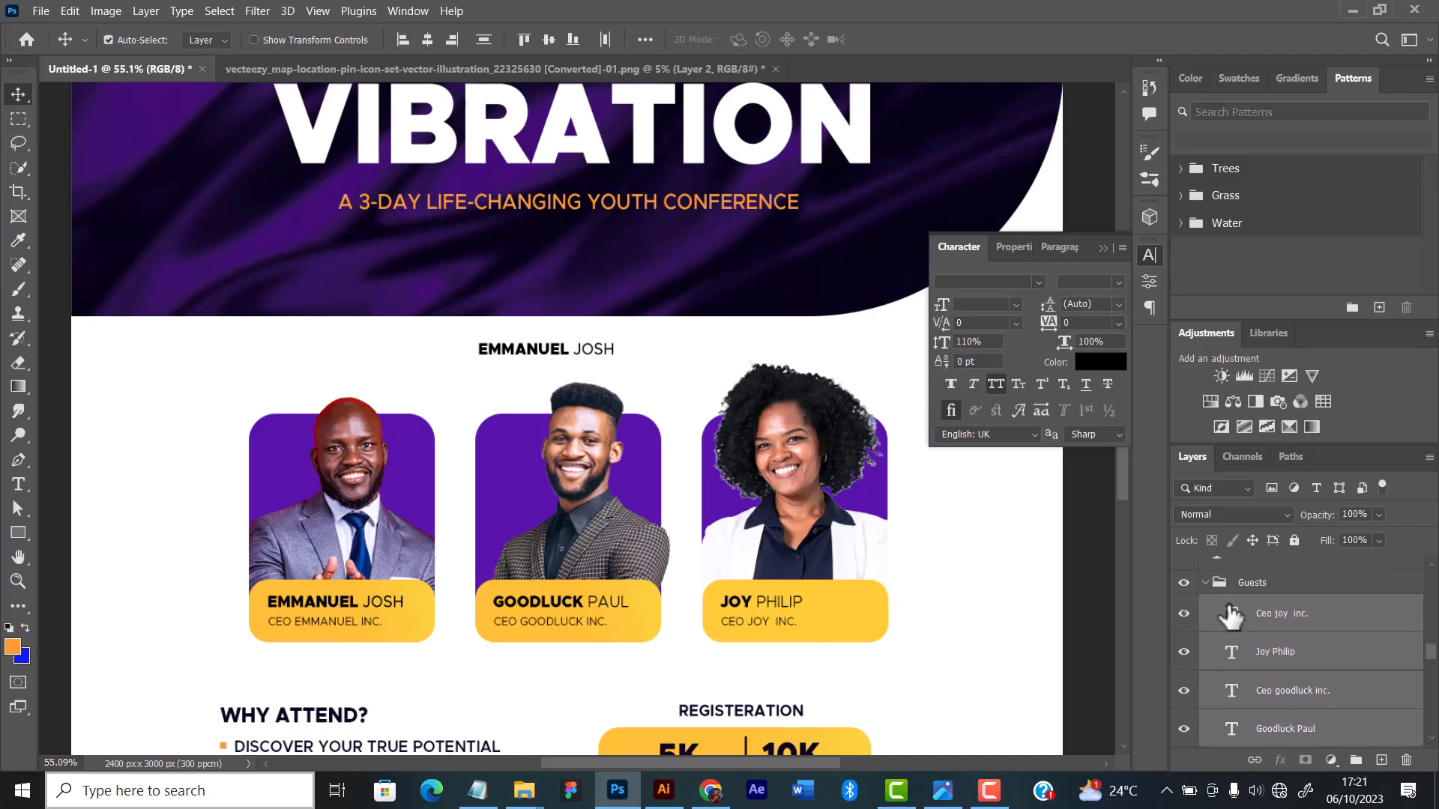
click(1206, 583)
click(1267, 584)
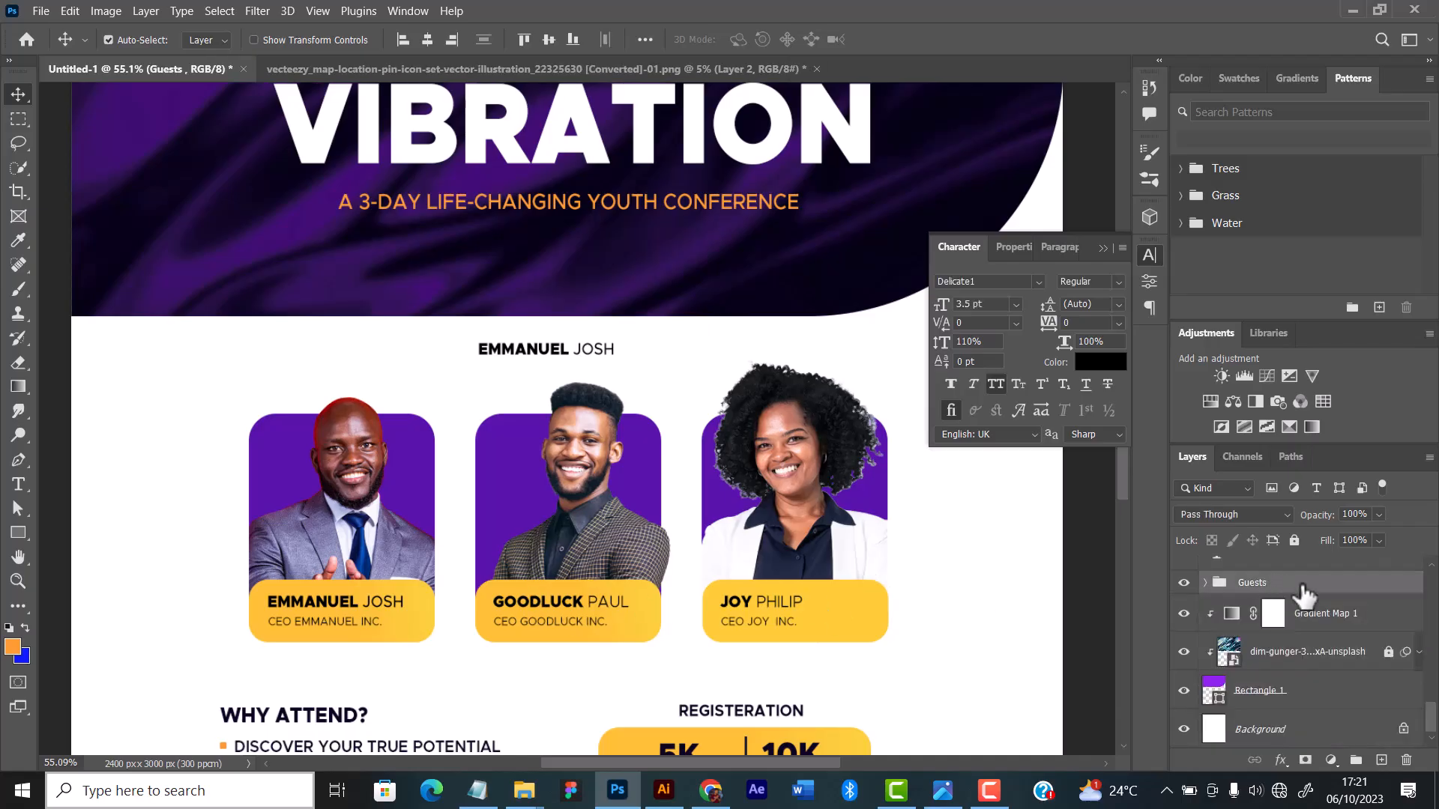
key(Down)
key(Down)
key(Down)
key(Down)
key(Down)
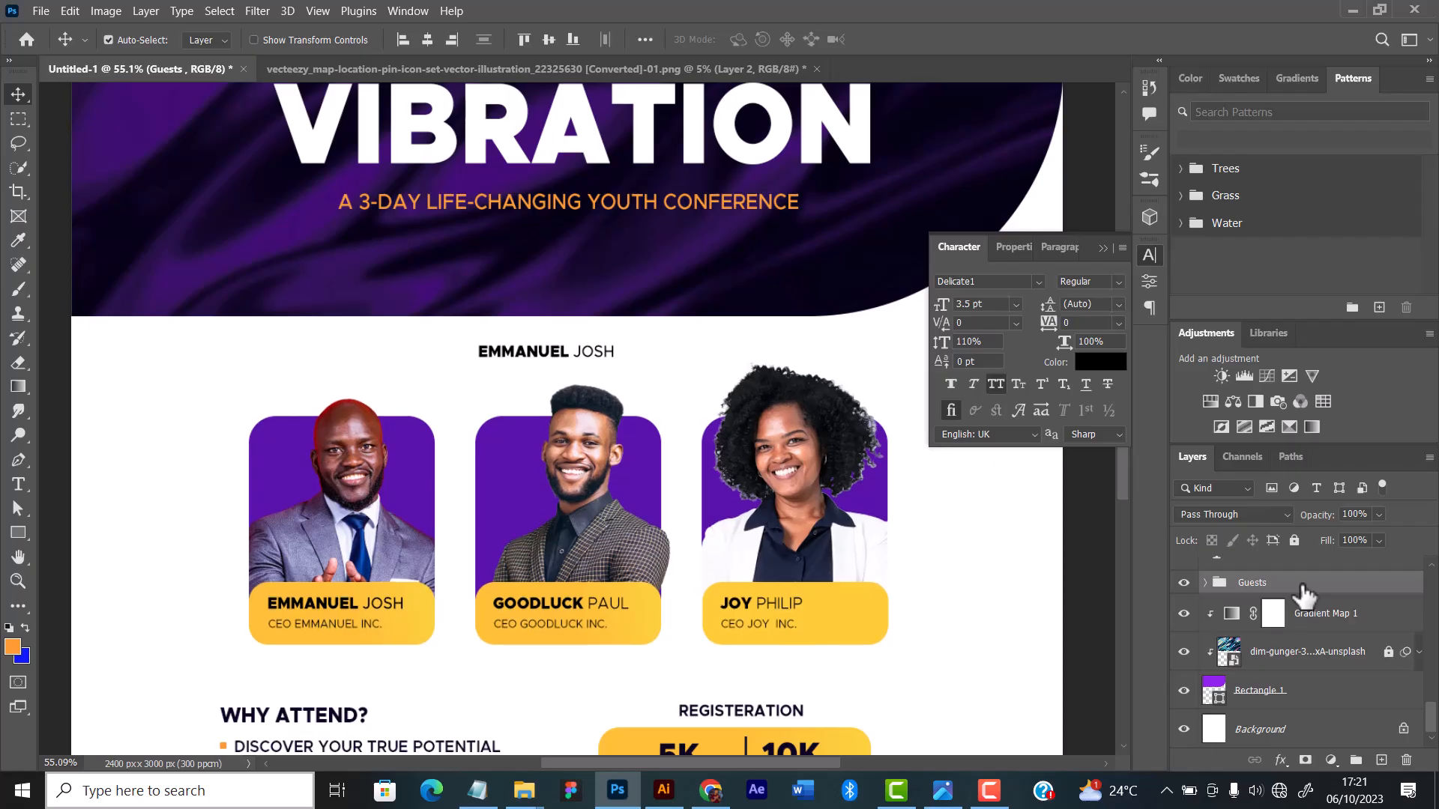
key(Down)
key(Down)
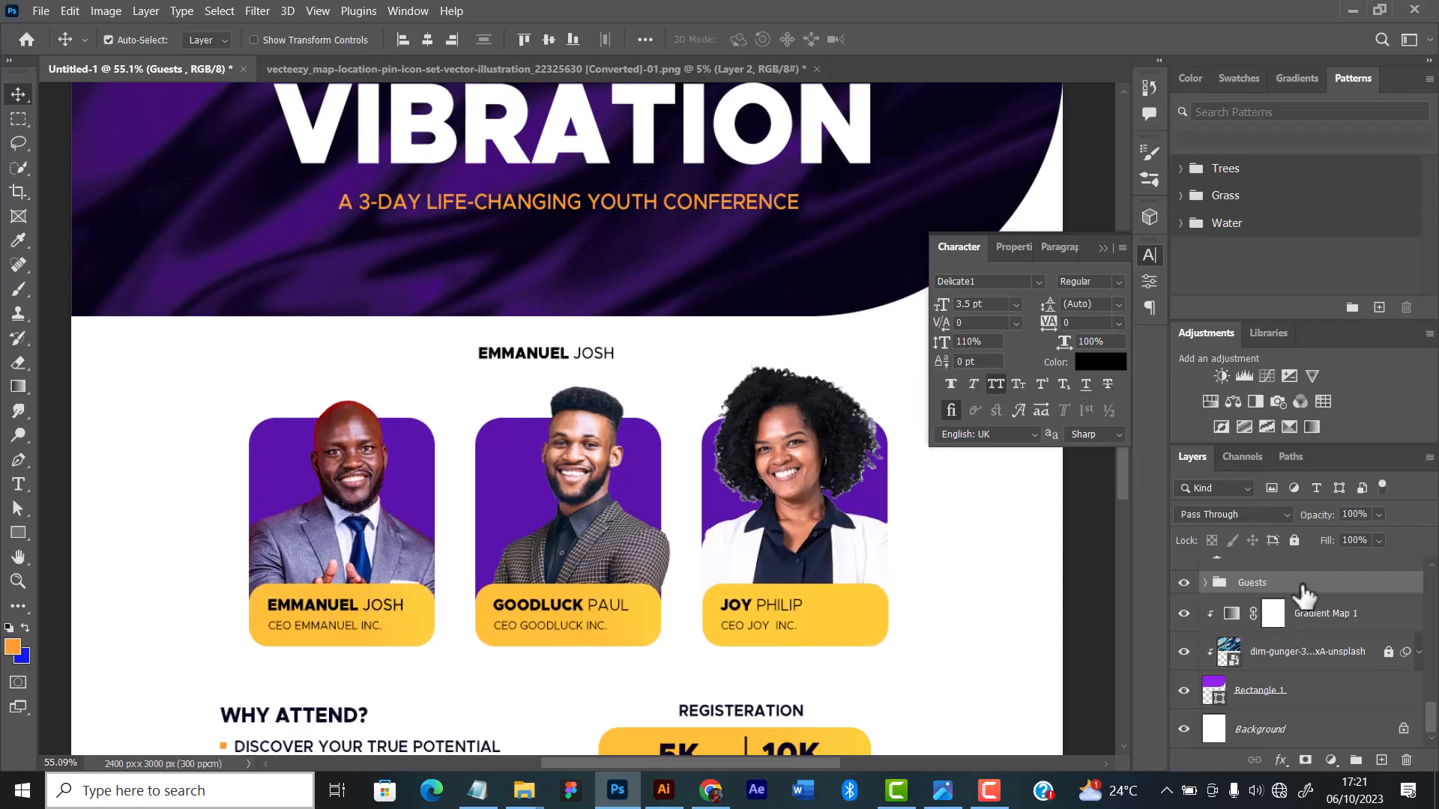
key(Down)
key(Down)
key(Down)
key(Down)
key(Down)
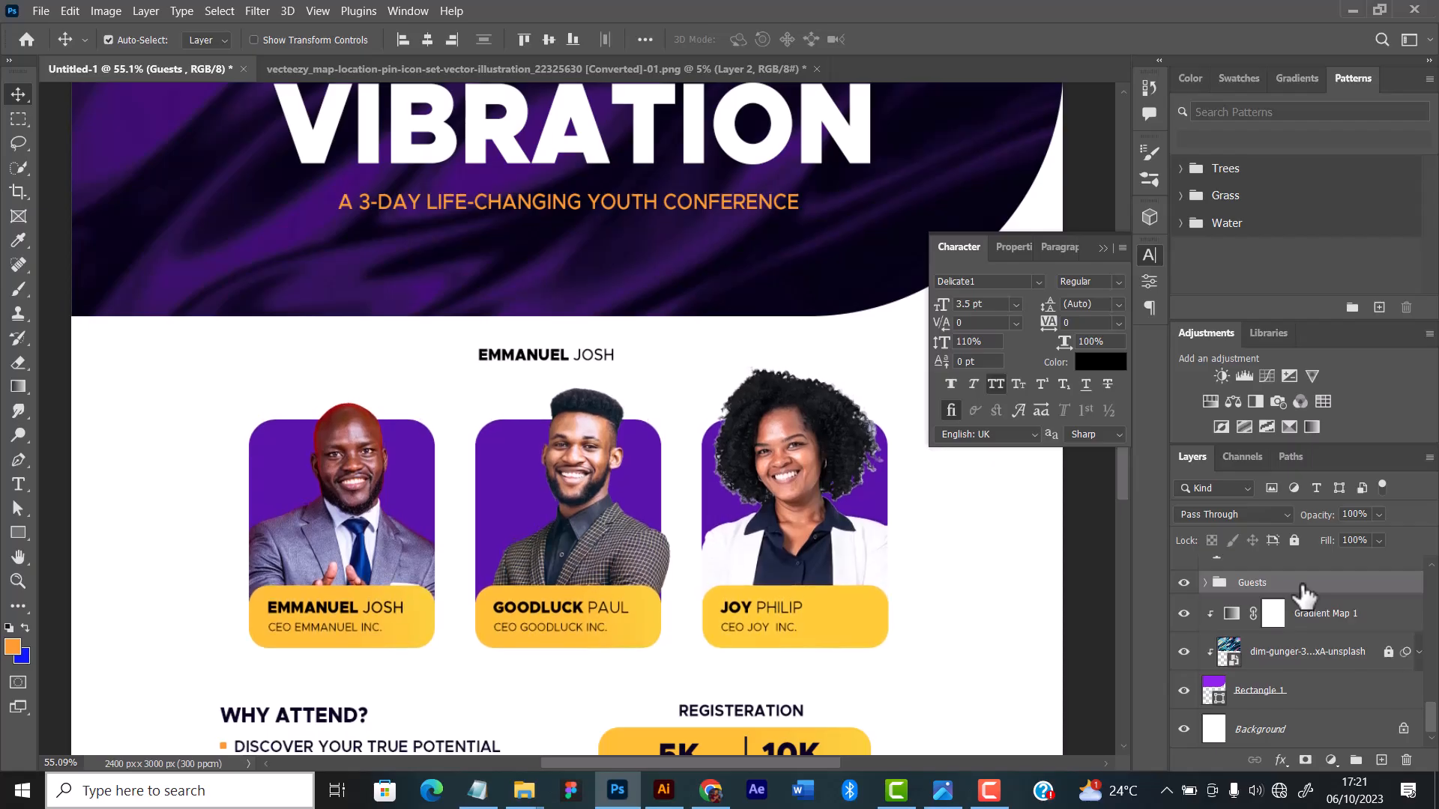
key(Down)
key(Down)
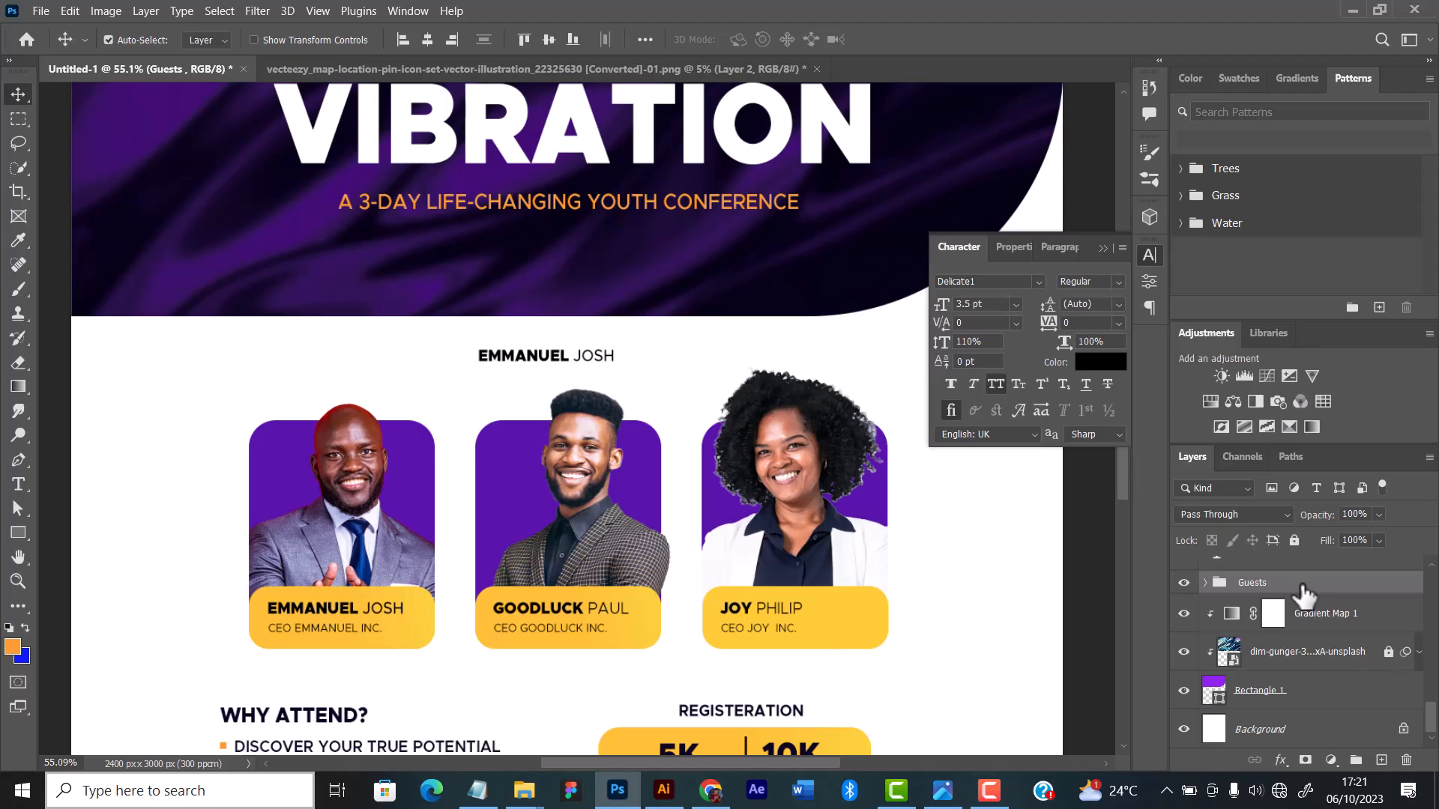
Step: Replace the duplicated speaker name in the white space above the middle card with the text "Speaker"
click(1103, 248)
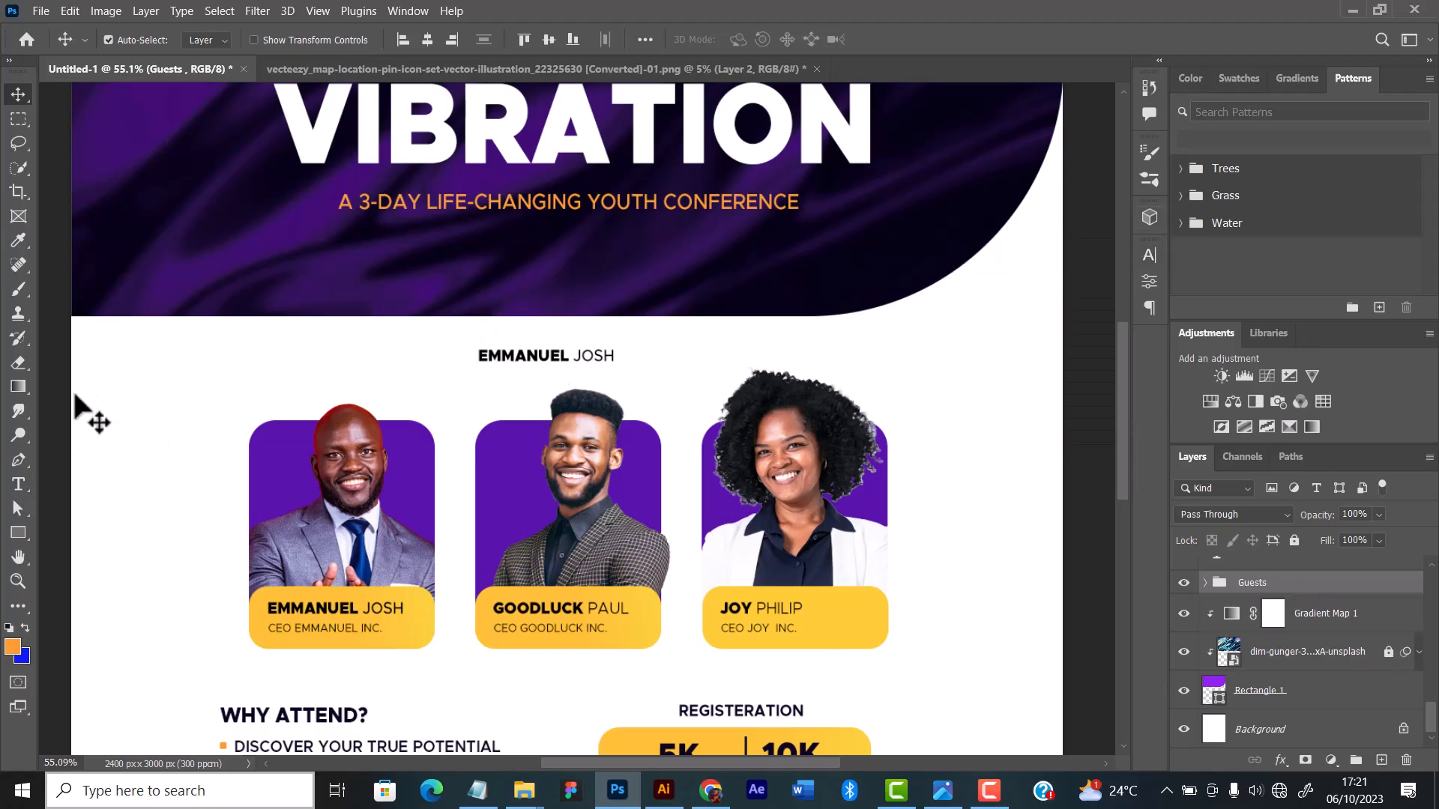
click(75, 396)
click(18, 484)
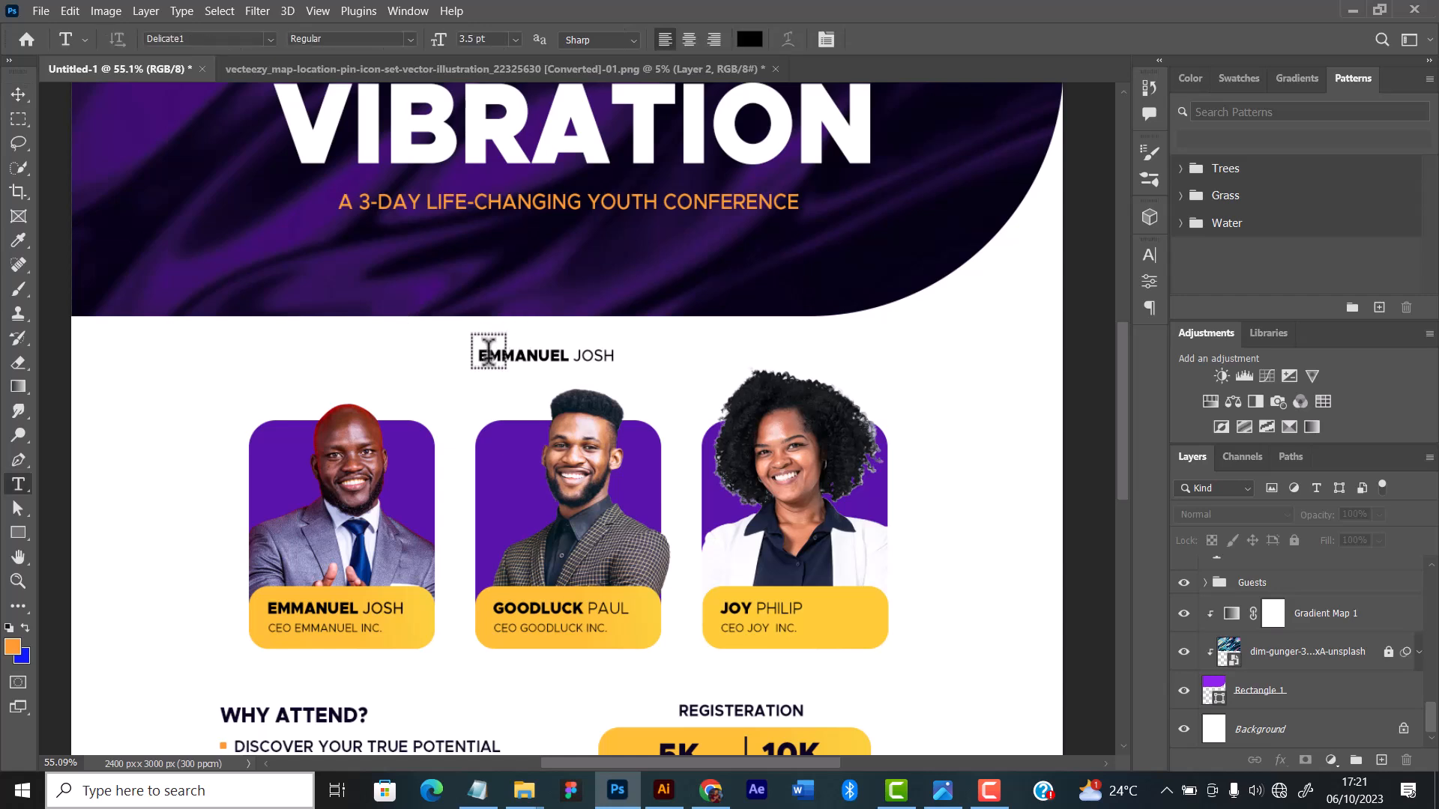
triple_click(478, 356)
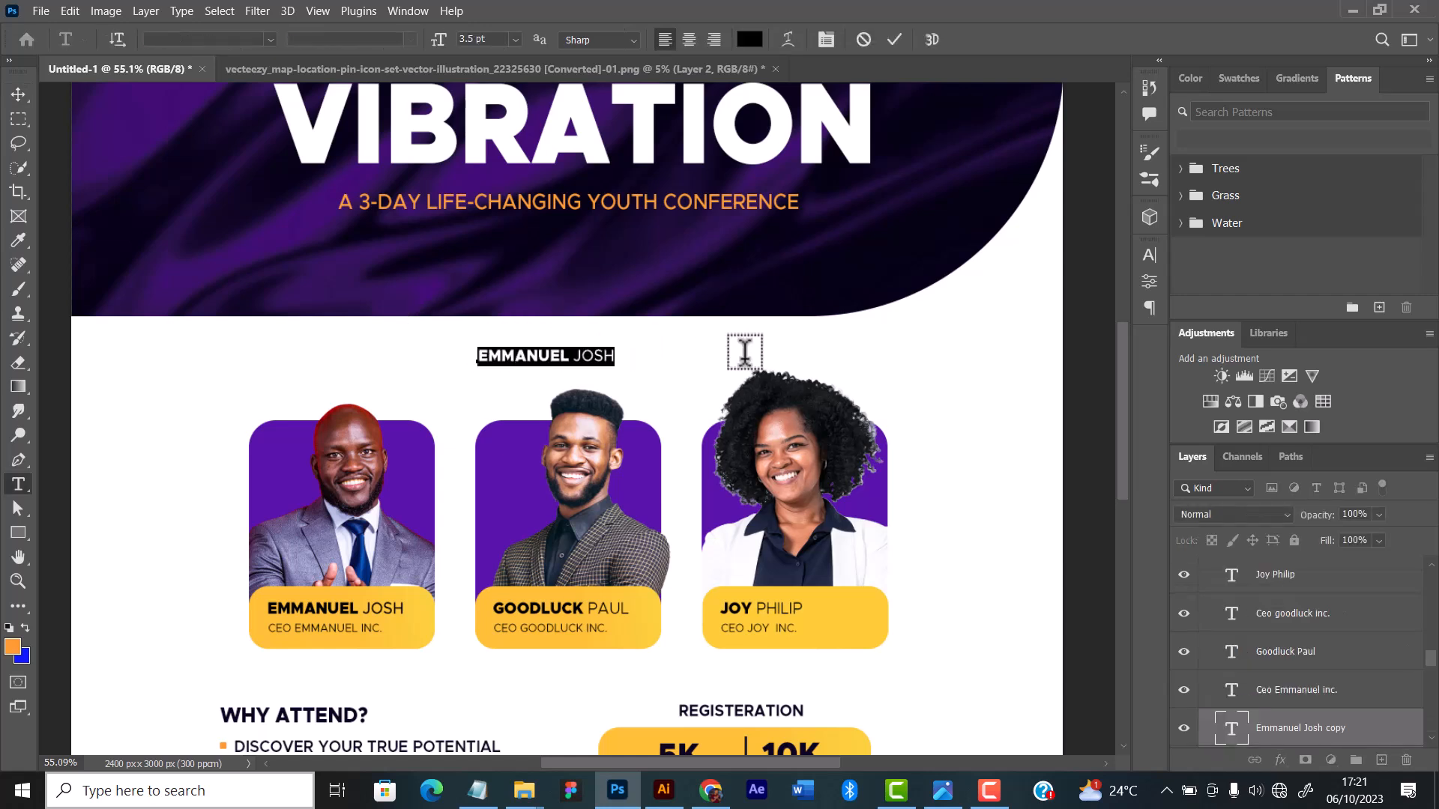
text(SPEAKER)
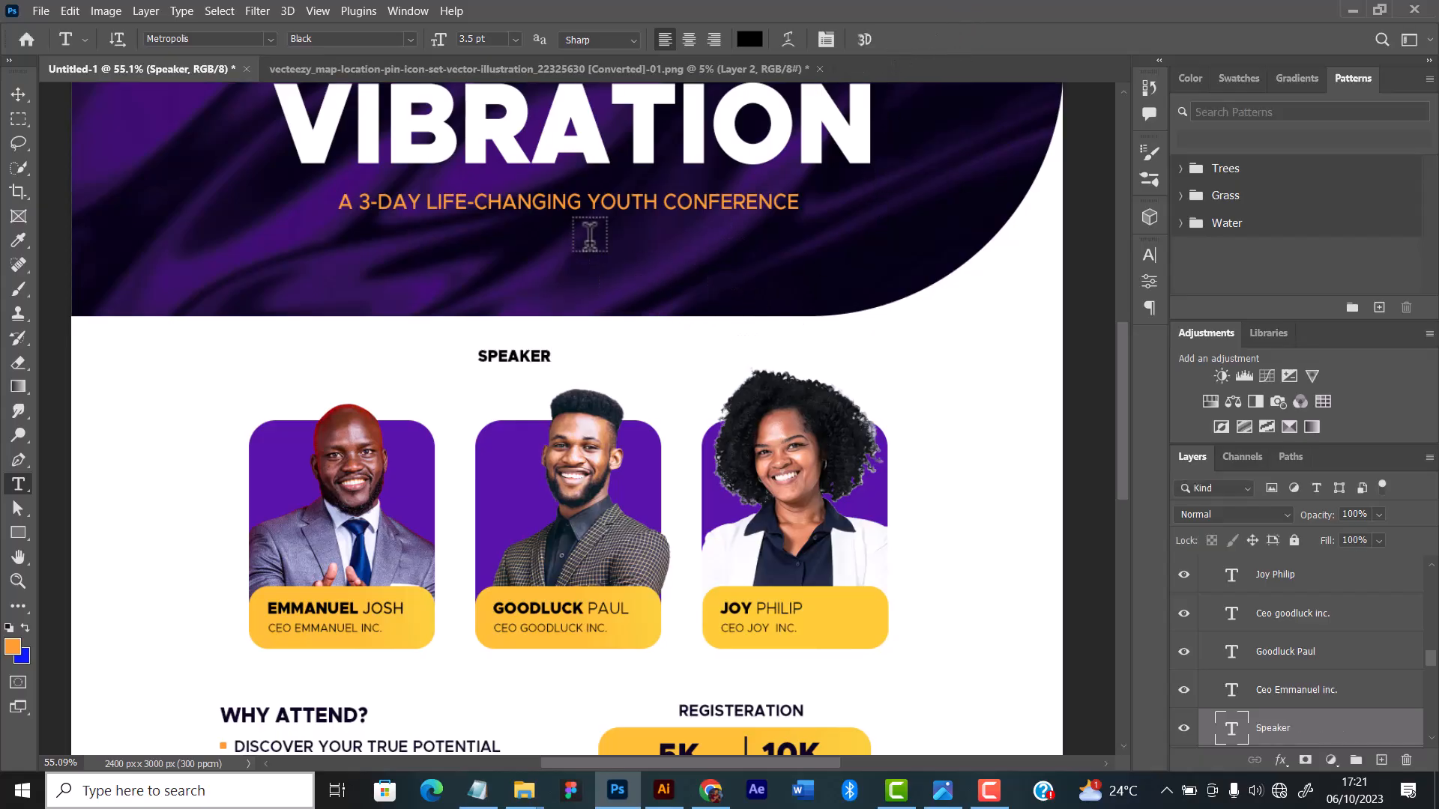
click(19, 95)
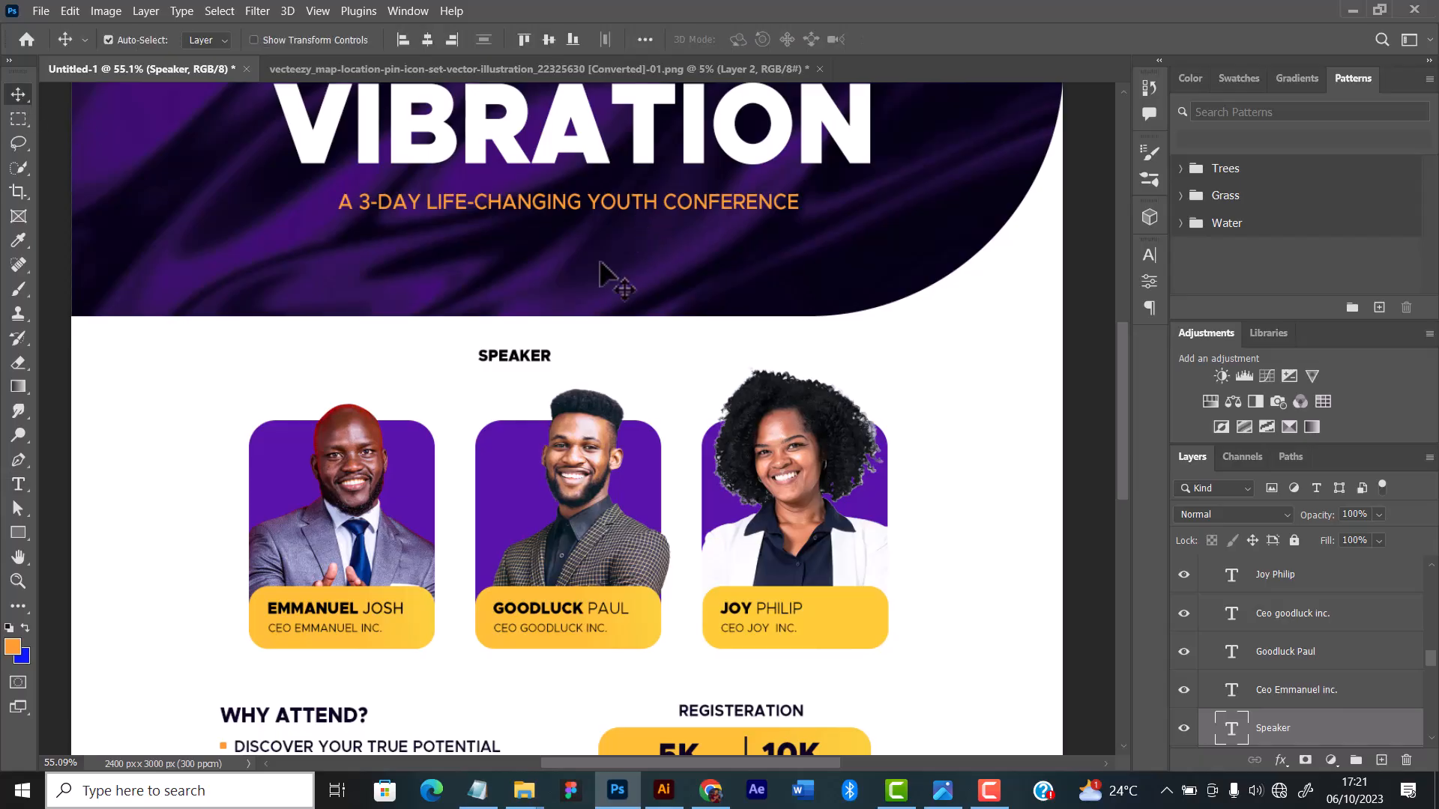
Step: Centre the "Speaker" label horizontally above the middle guest card and open its character settings
scroll(581, 288, down, 1)
scroll(553, 295, down, 3)
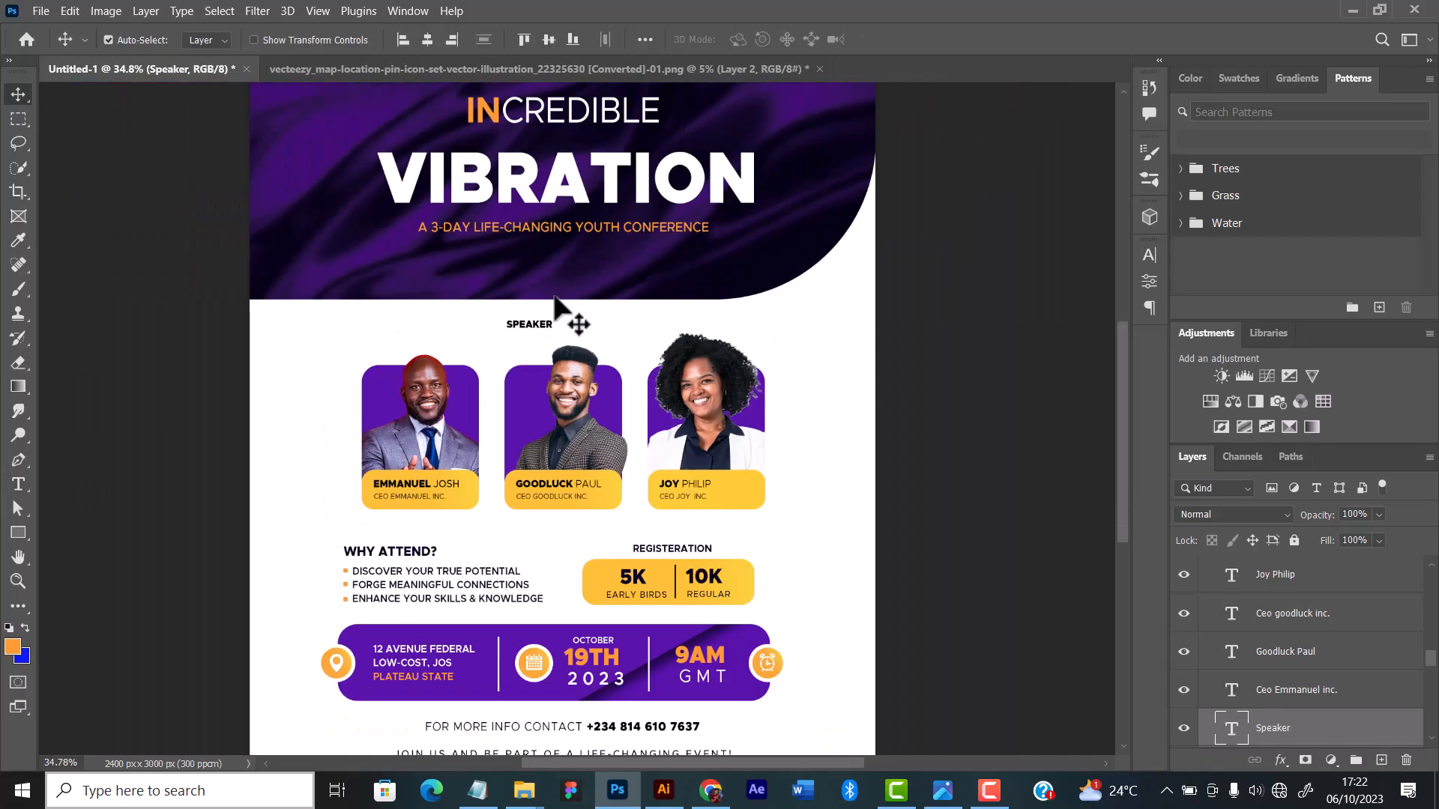
scroll(533, 322, up, 4)
drag(517, 345, 553, 336)
click(427, 39)
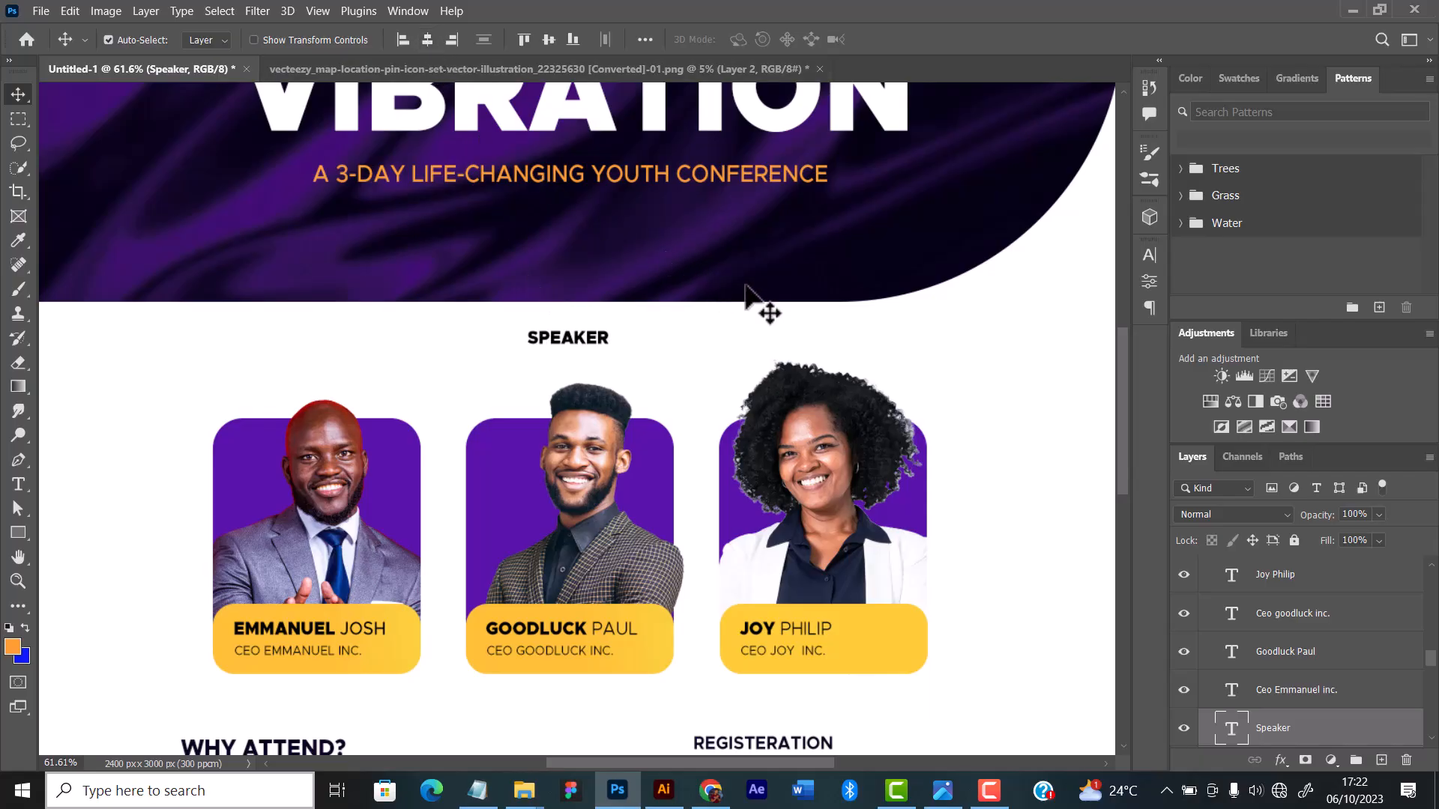
scroll(703, 309, down, 2)
click(1146, 258)
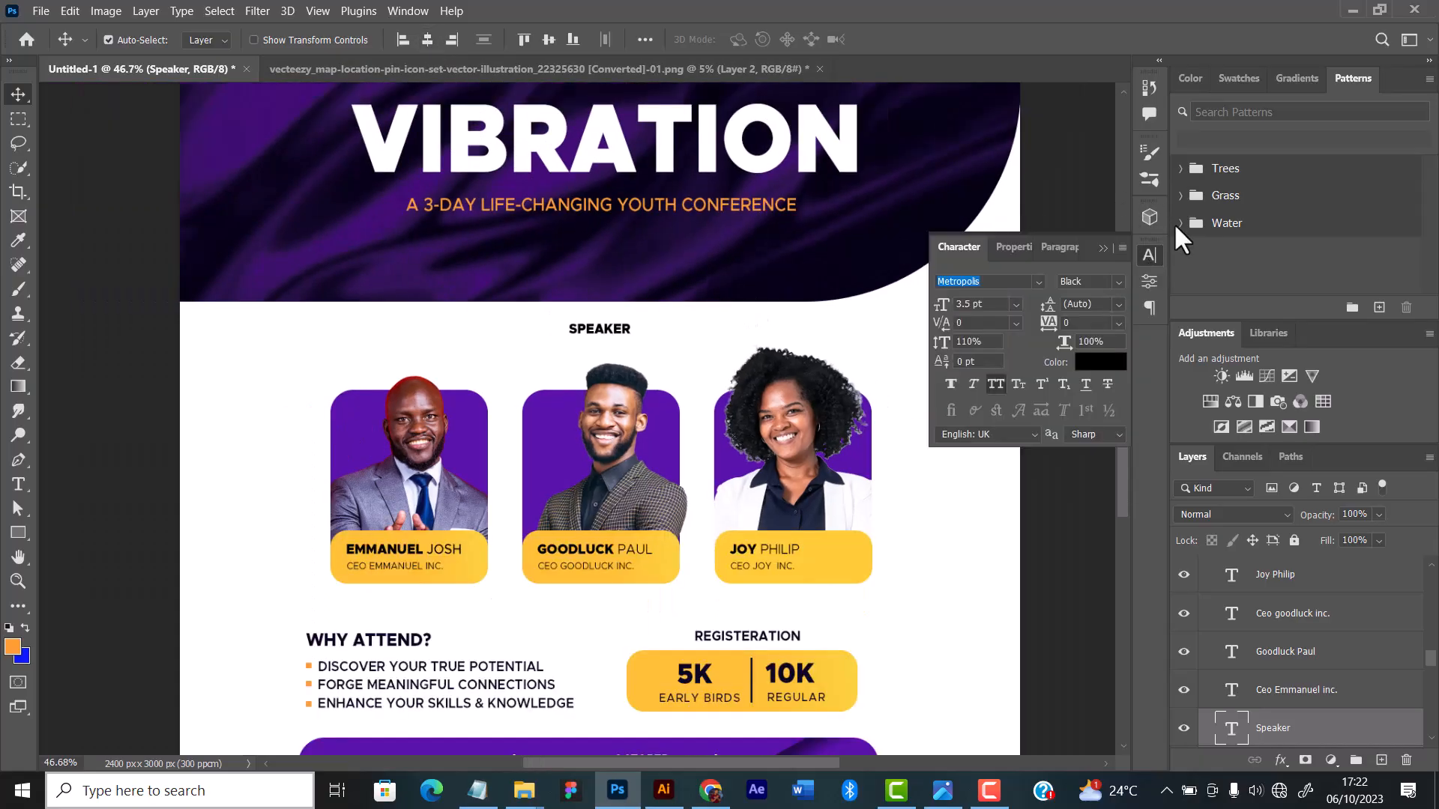
click(995, 383)
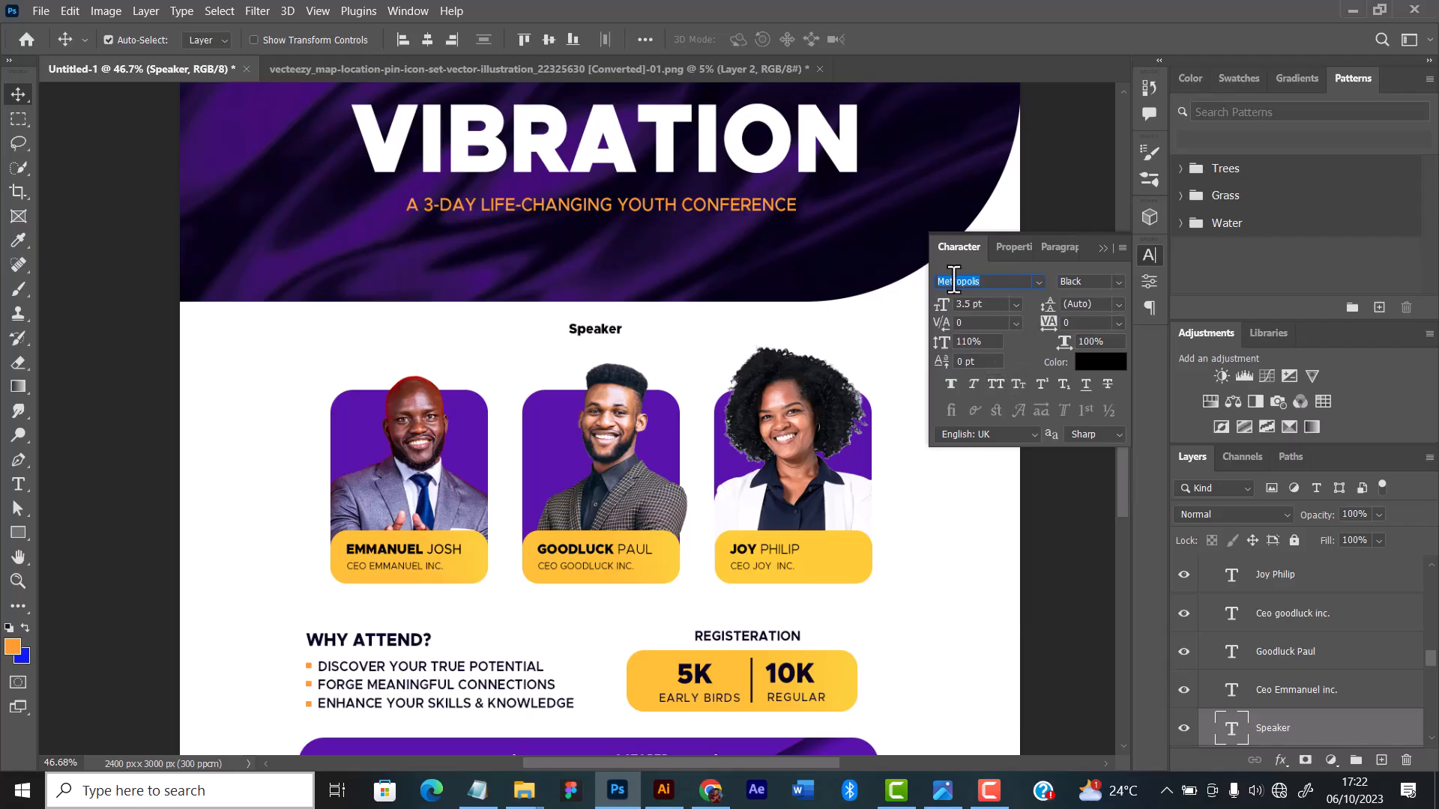
click(1017, 305)
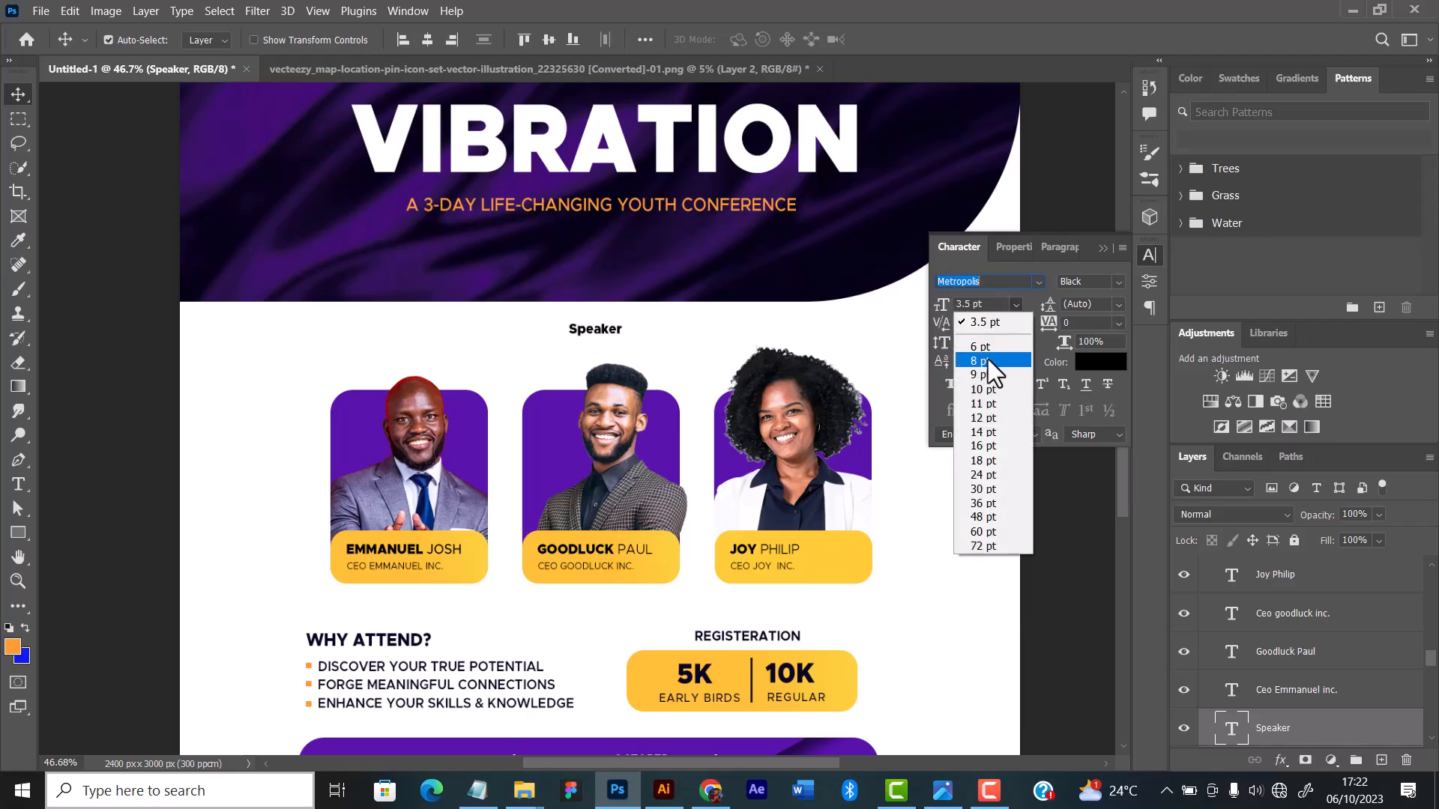
click(978, 361)
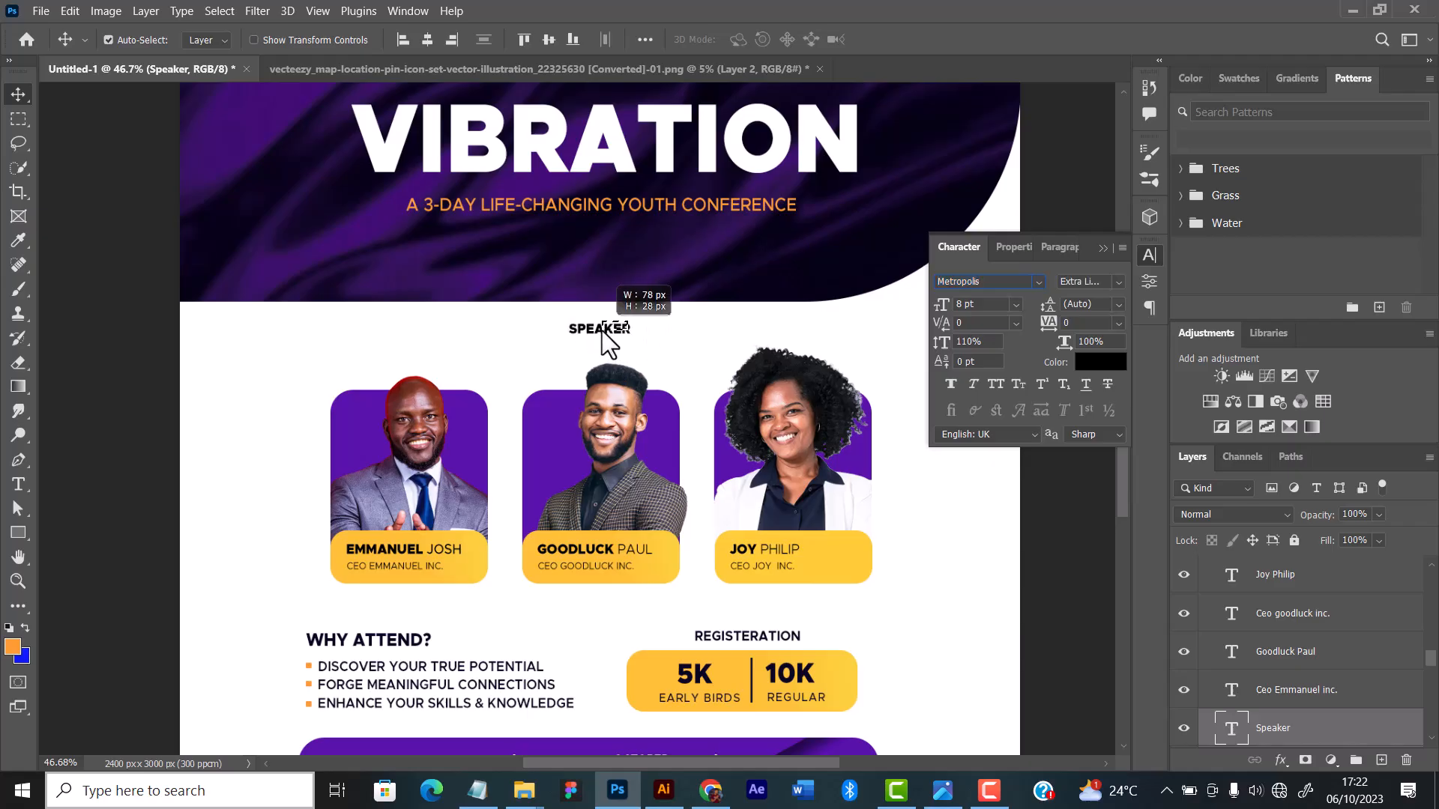
Step: Enlarge the "Speaker" label to 8 pt and reposition it centred above the middle card
click(1017, 304)
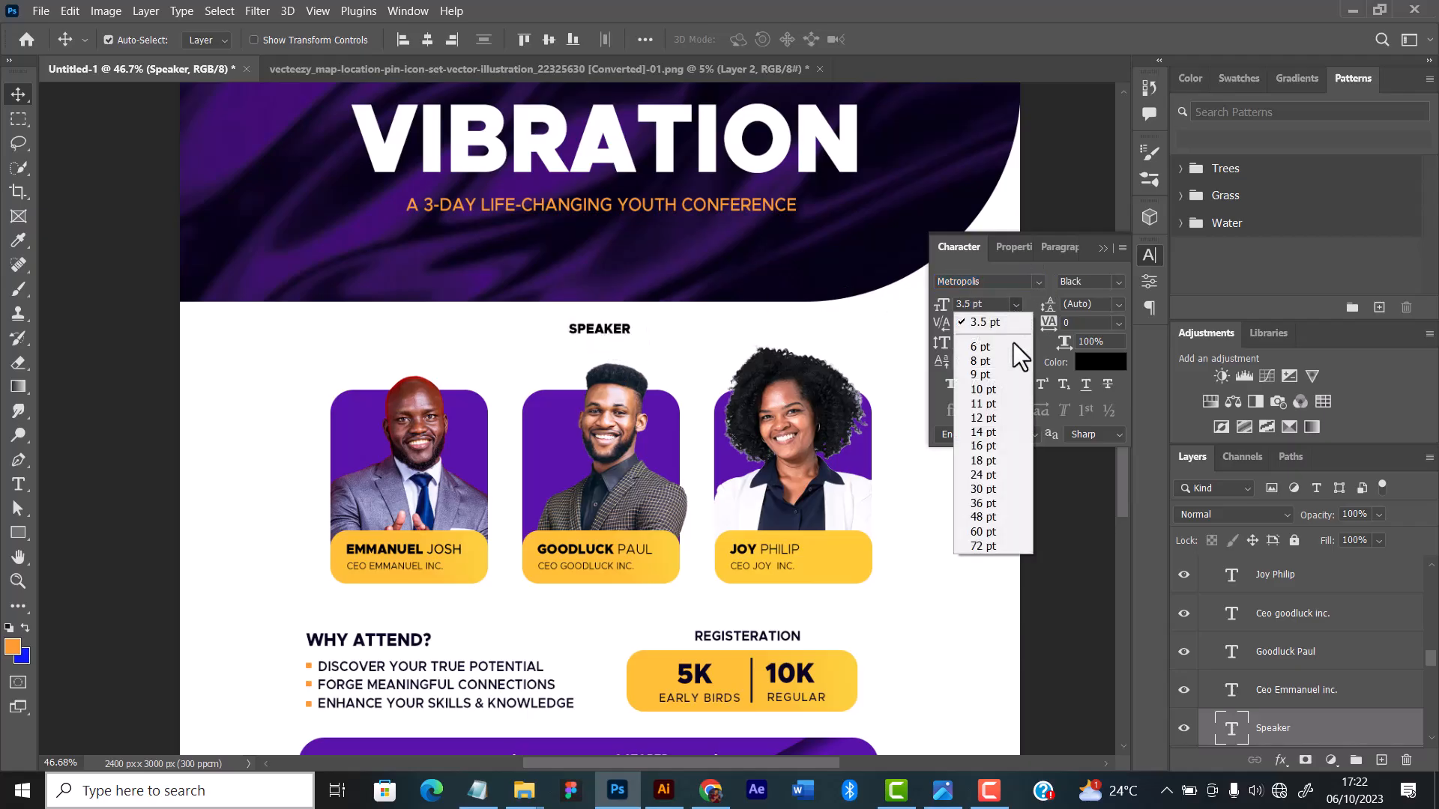
click(980, 362)
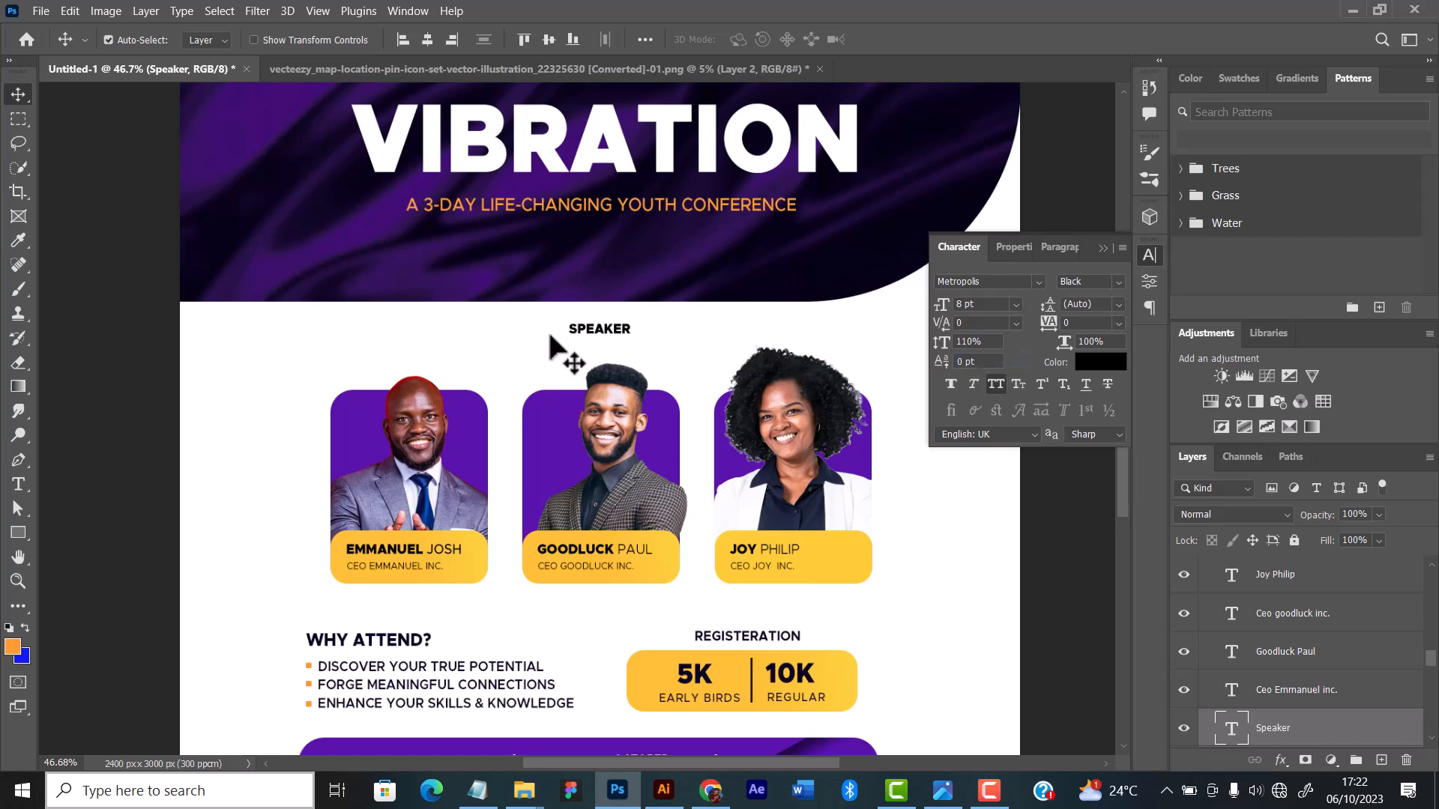
drag(628, 328, 599, 335)
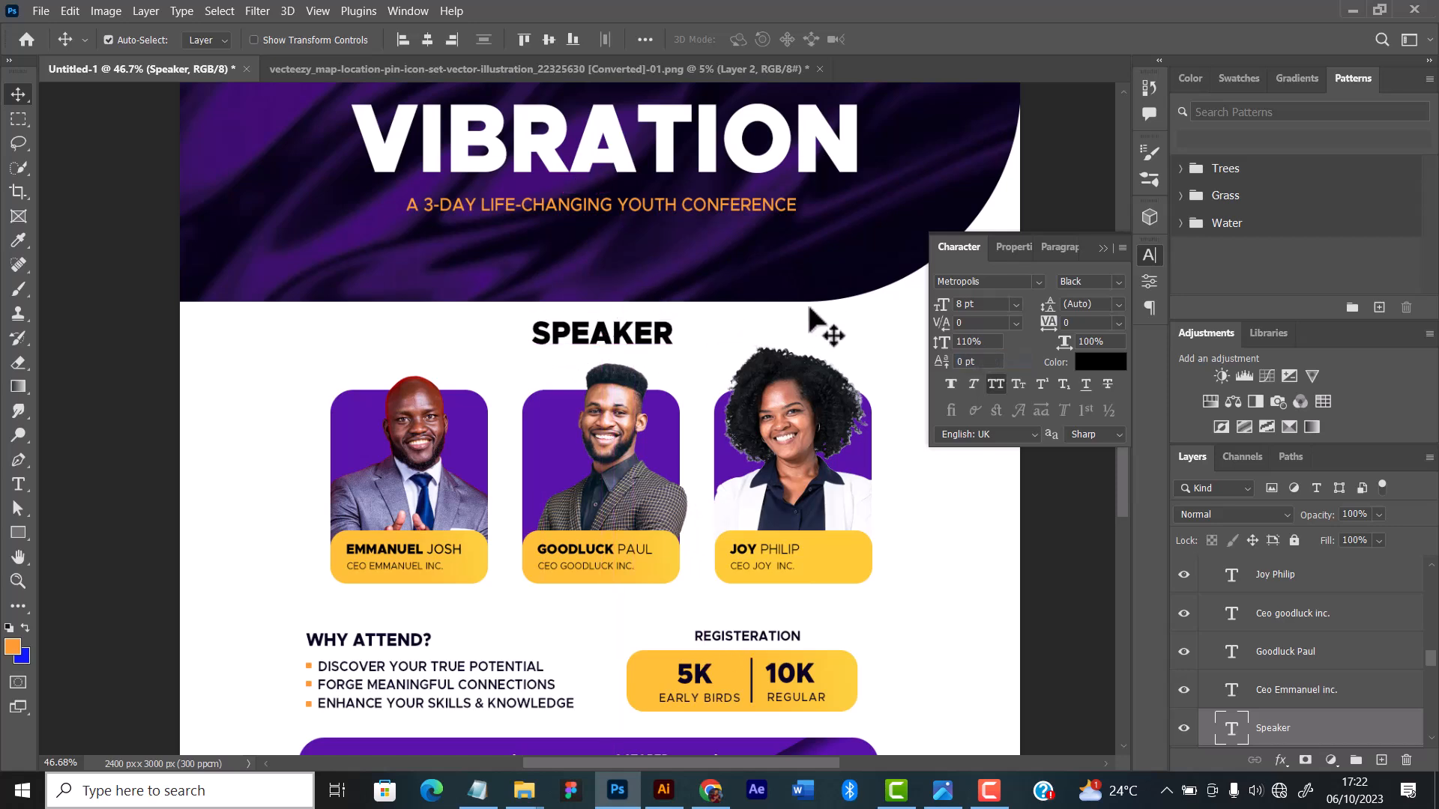
Step: Set the "Speaker" label in the Delicate1 font without all caps and recentre it above the middle card
click(1036, 281)
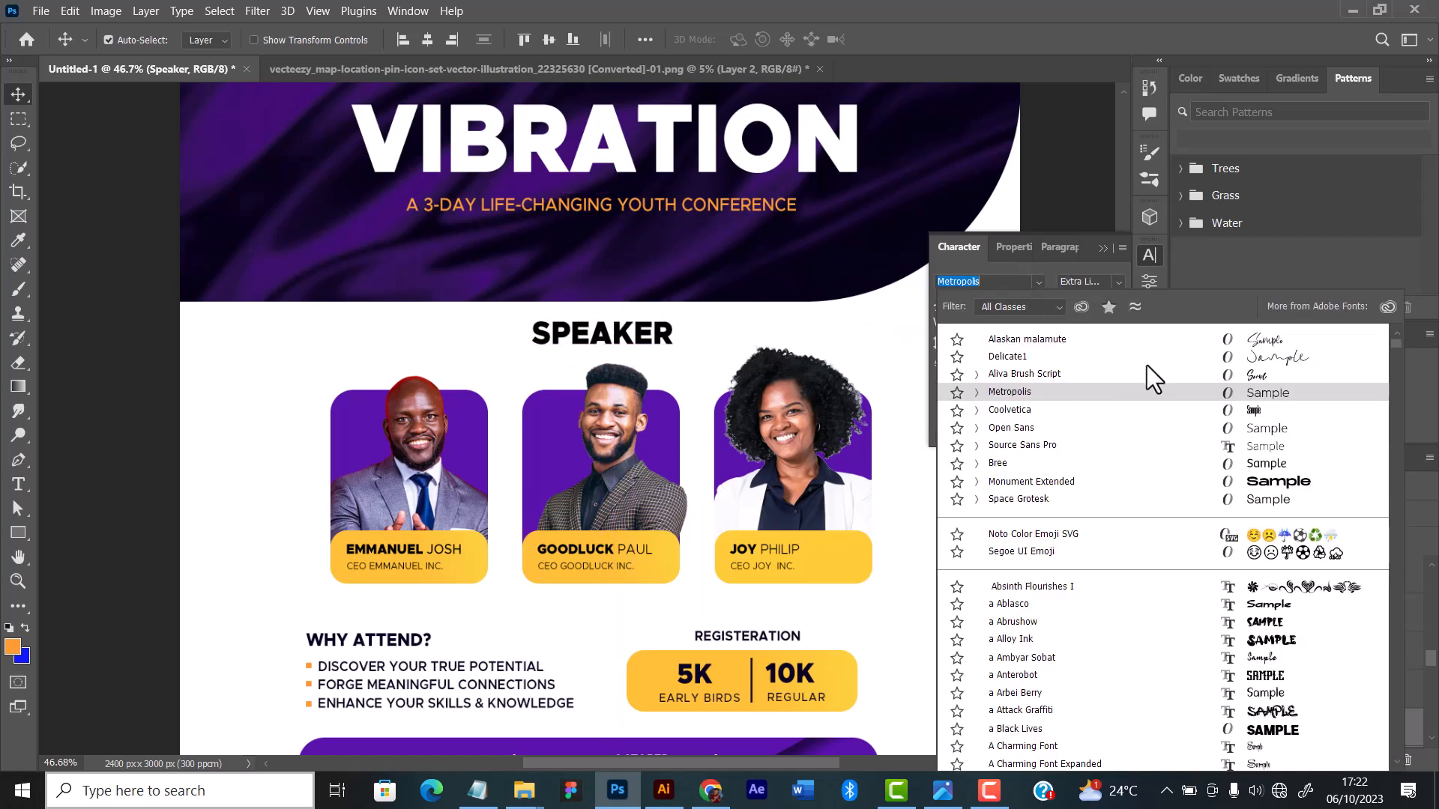
click(1286, 367)
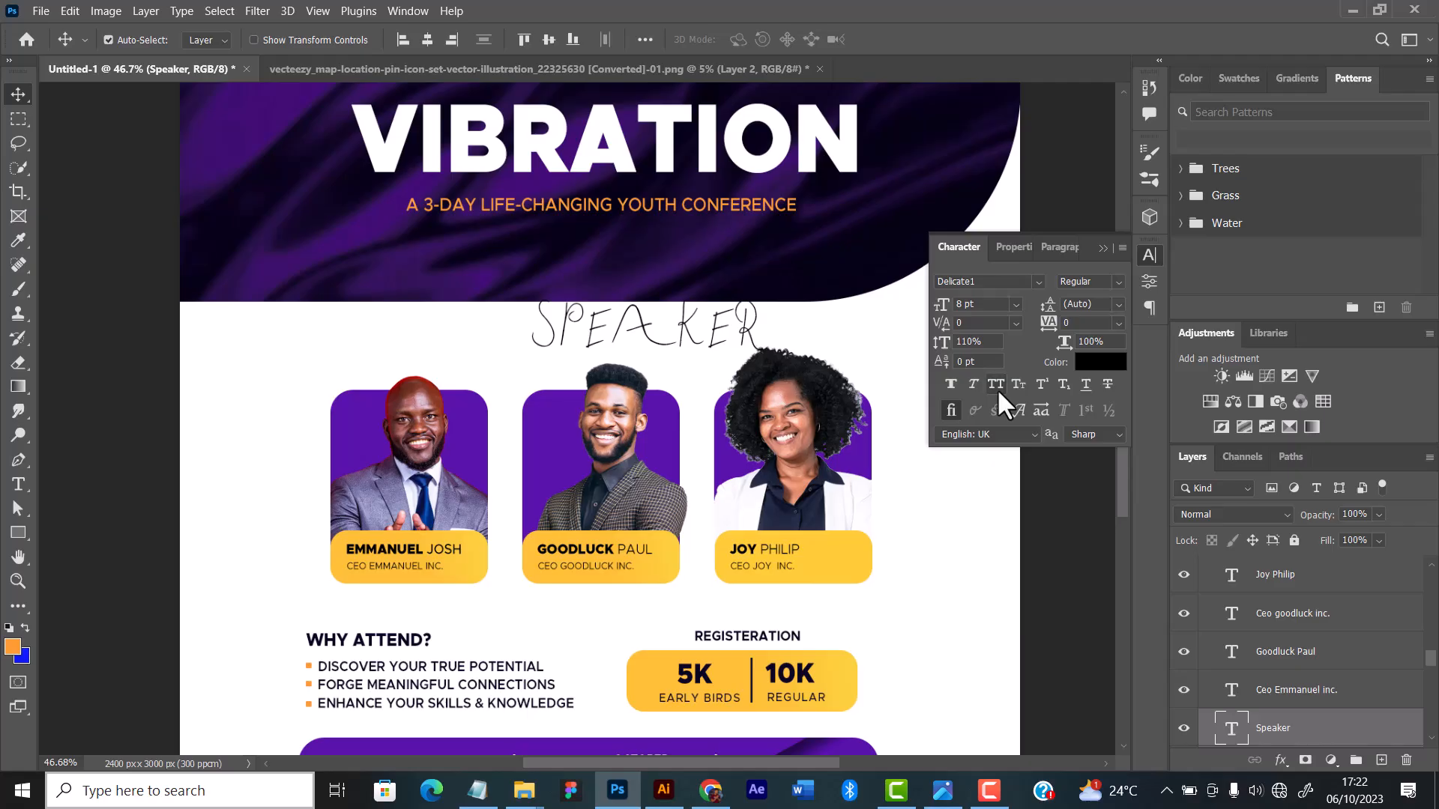
click(995, 384)
drag(593, 343, 604, 352)
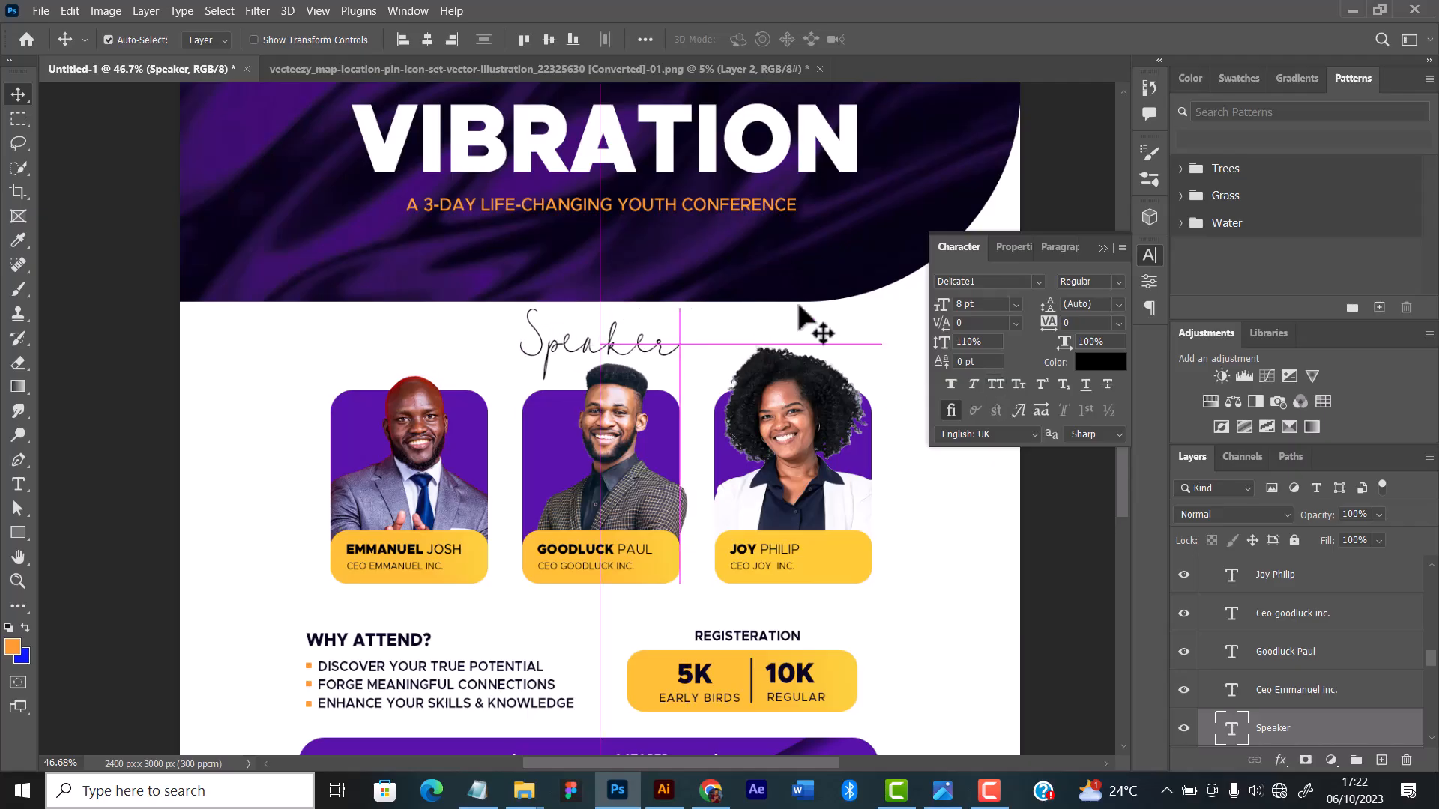
Step: Open the font choices for the "Speaker" label
click(1038, 282)
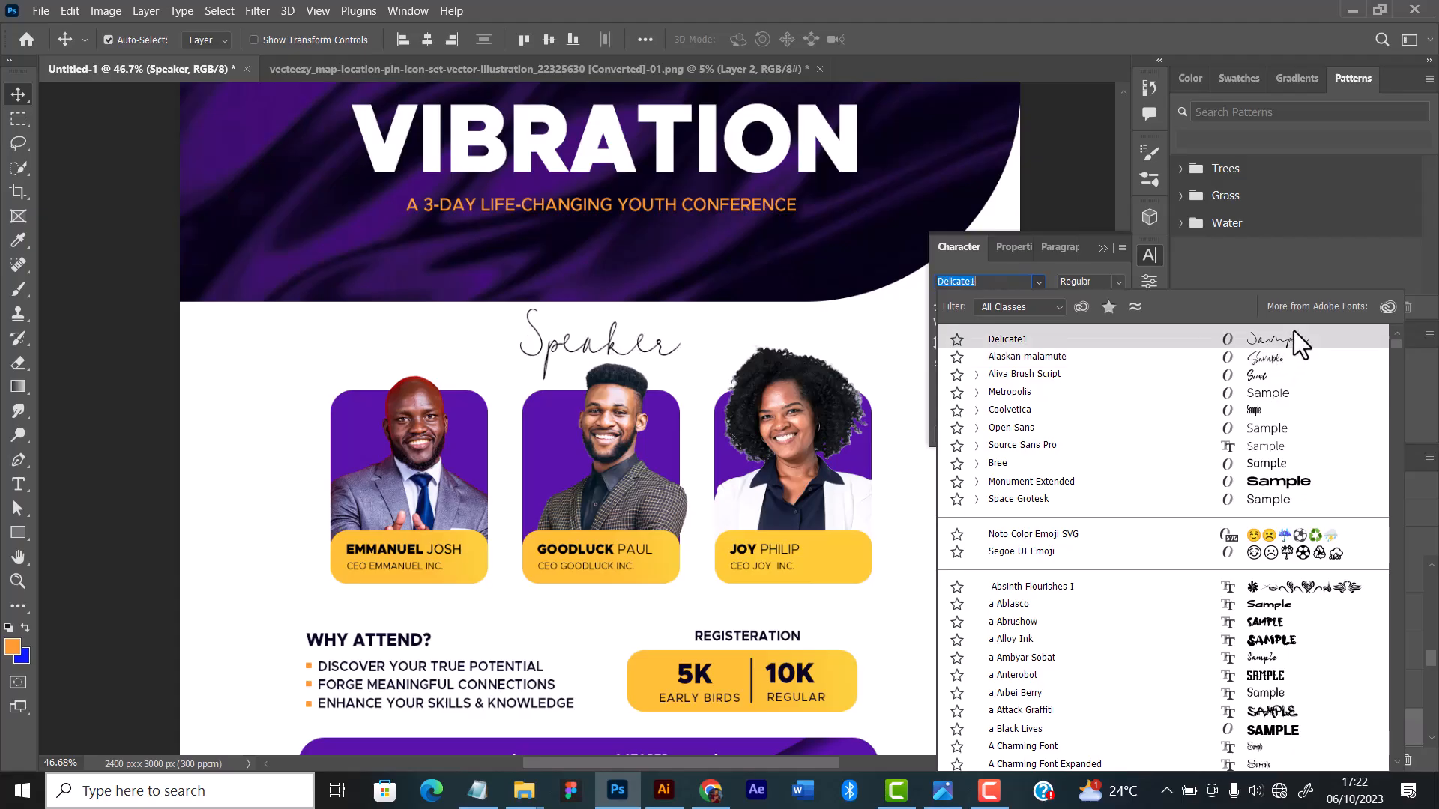
Step: Browse the font choices for the "Speaker" label and set it in Alaskan malamute
scroll(1295, 331, down, 1)
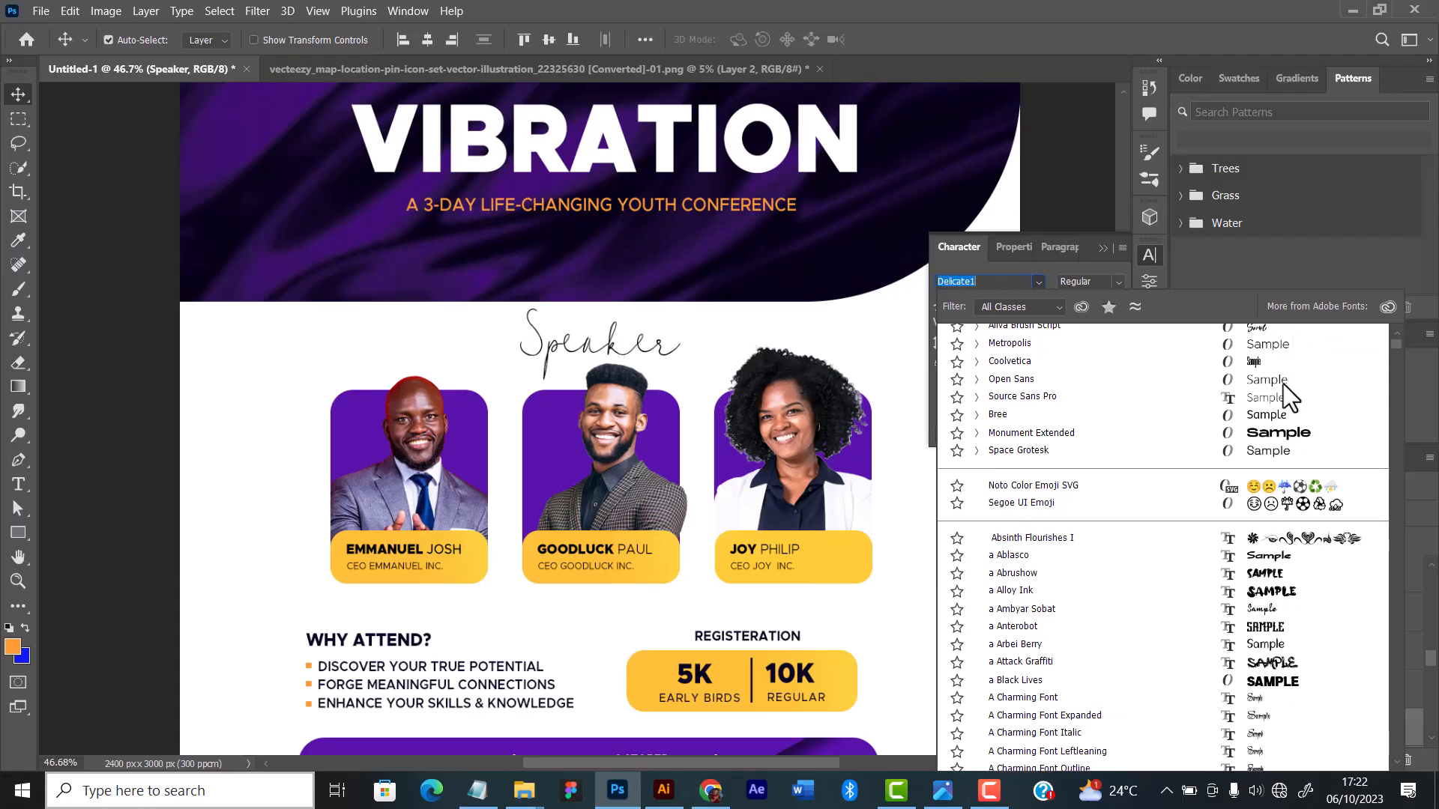
scroll(1289, 529, down, 5)
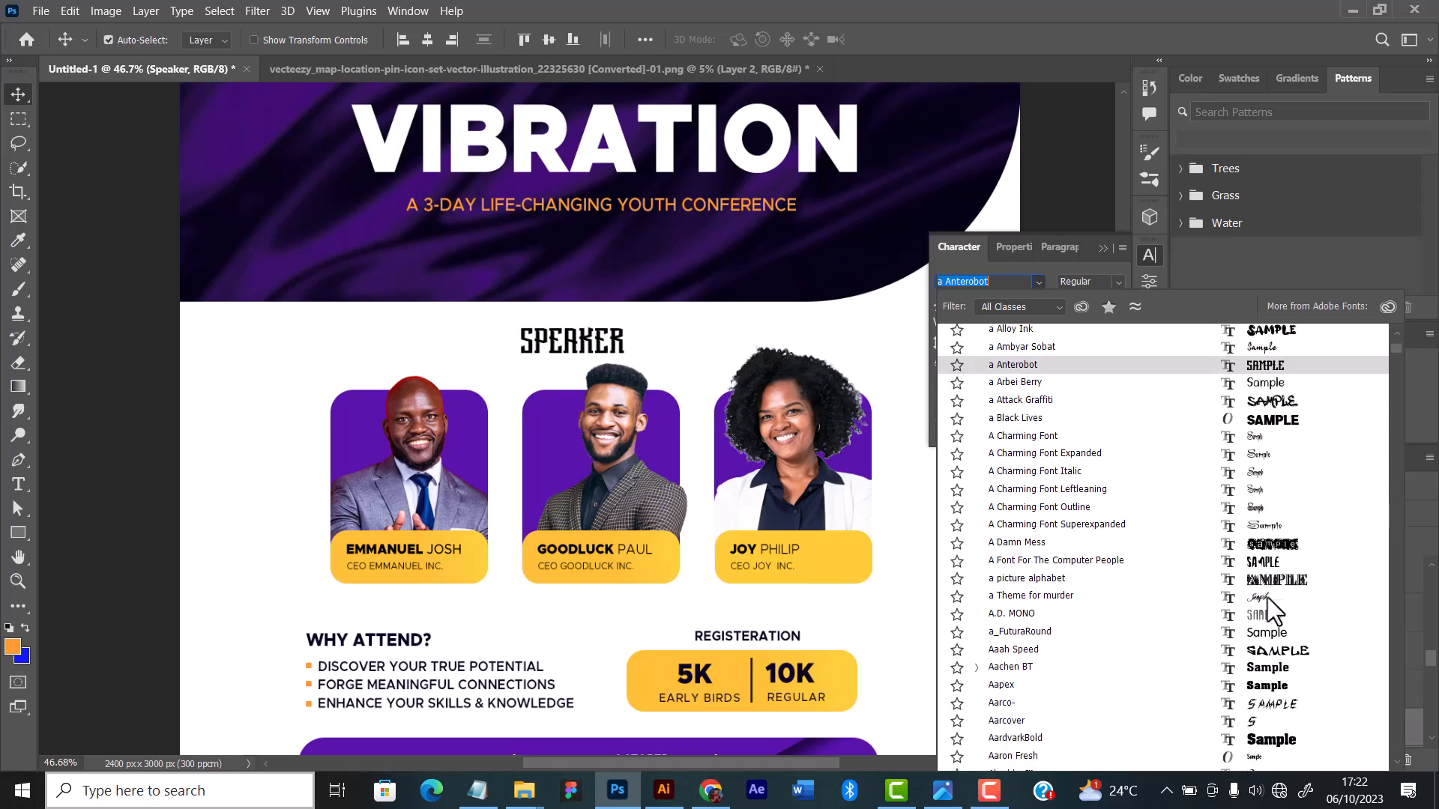
scroll(1274, 592, down, 1)
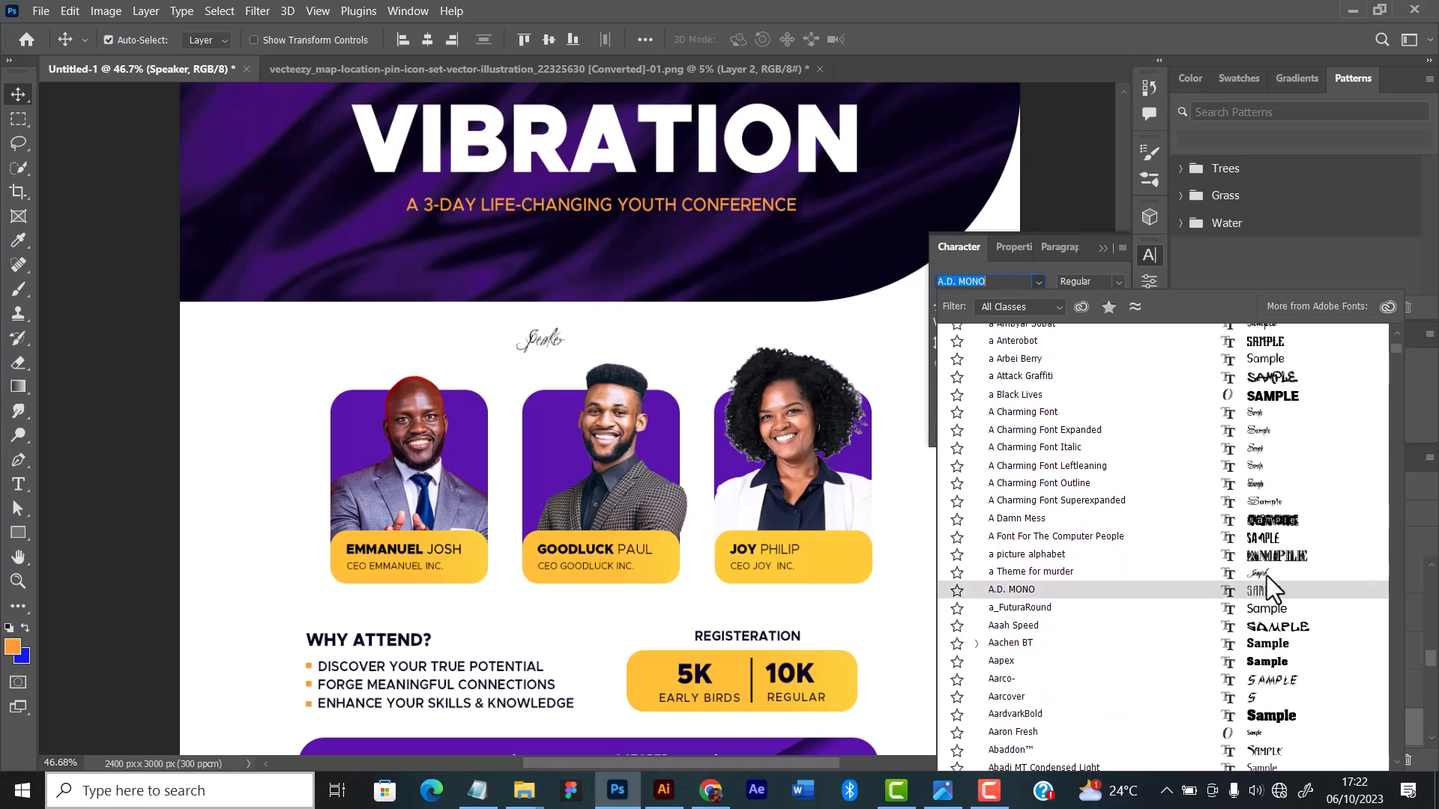
scroll(1270, 633, down, 5)
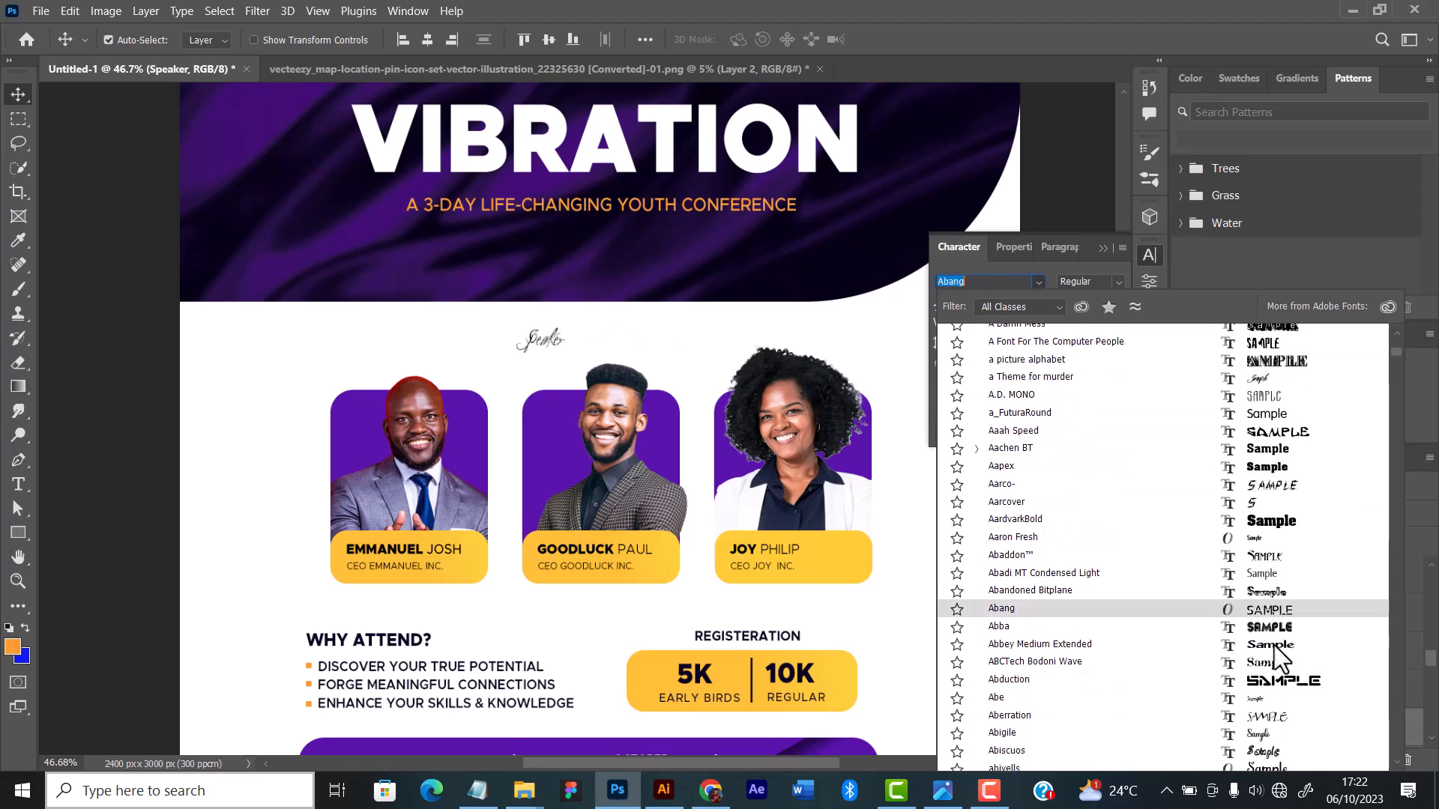
scroll(1274, 669, down, 5)
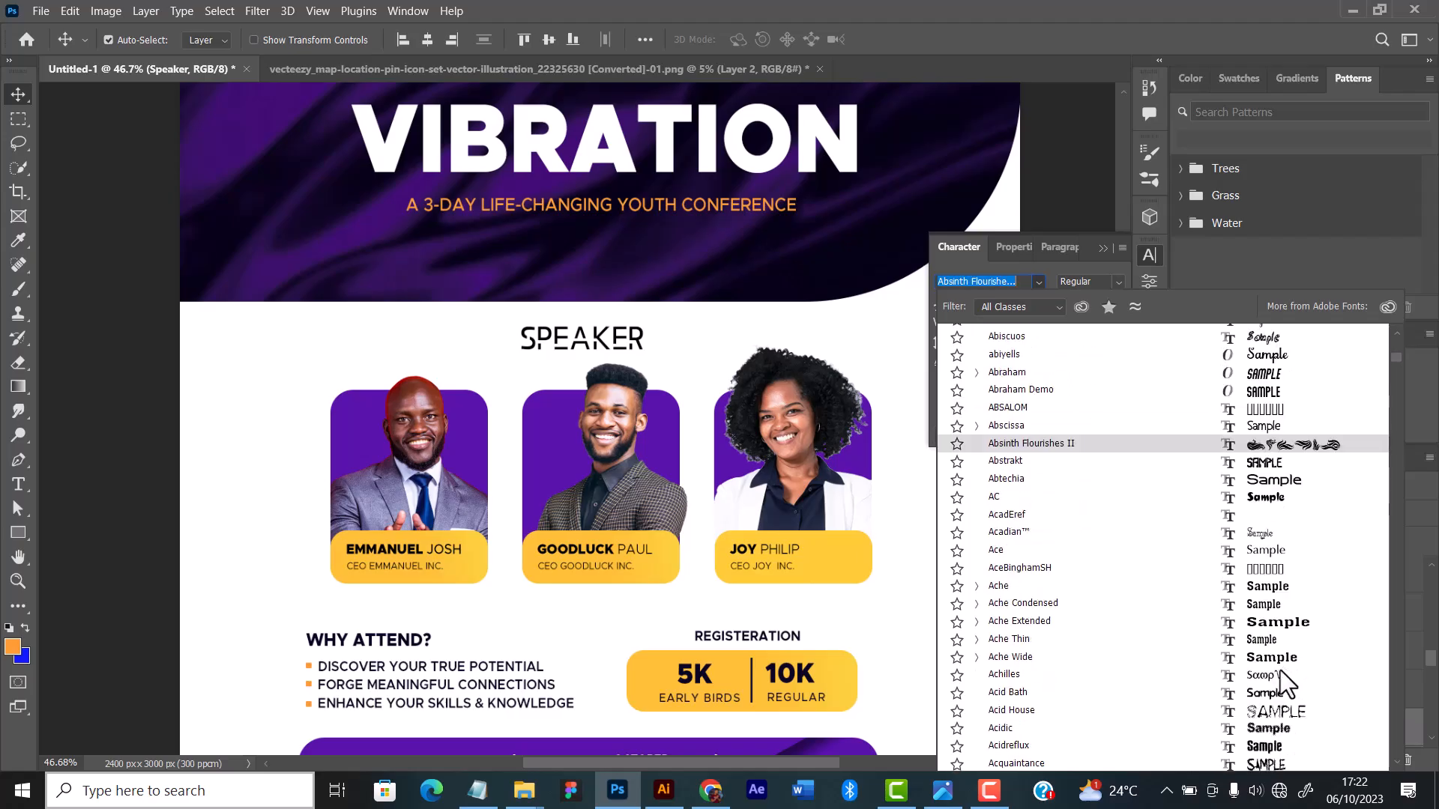
scroll(1267, 682, up, 12)
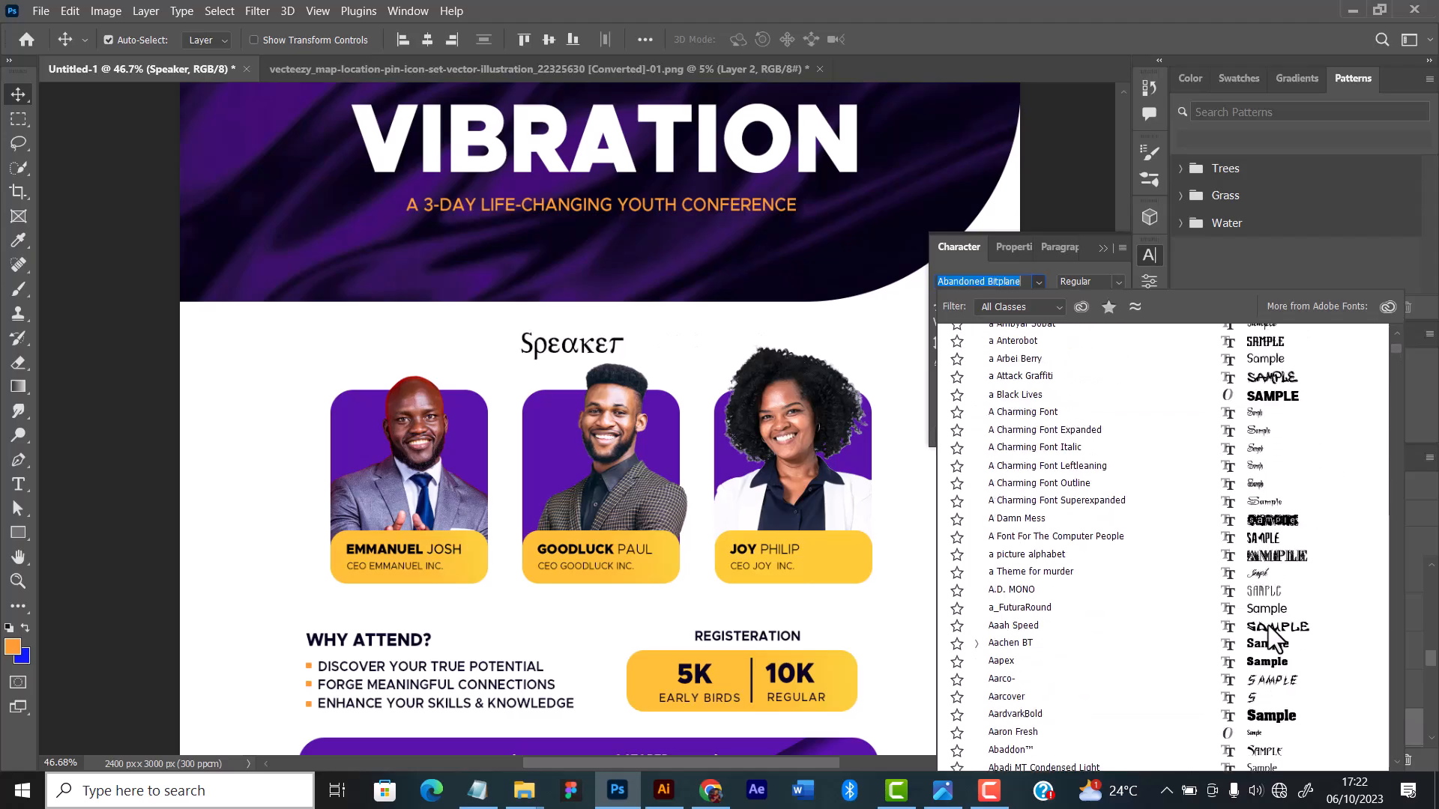
scroll(1283, 449, up, 5)
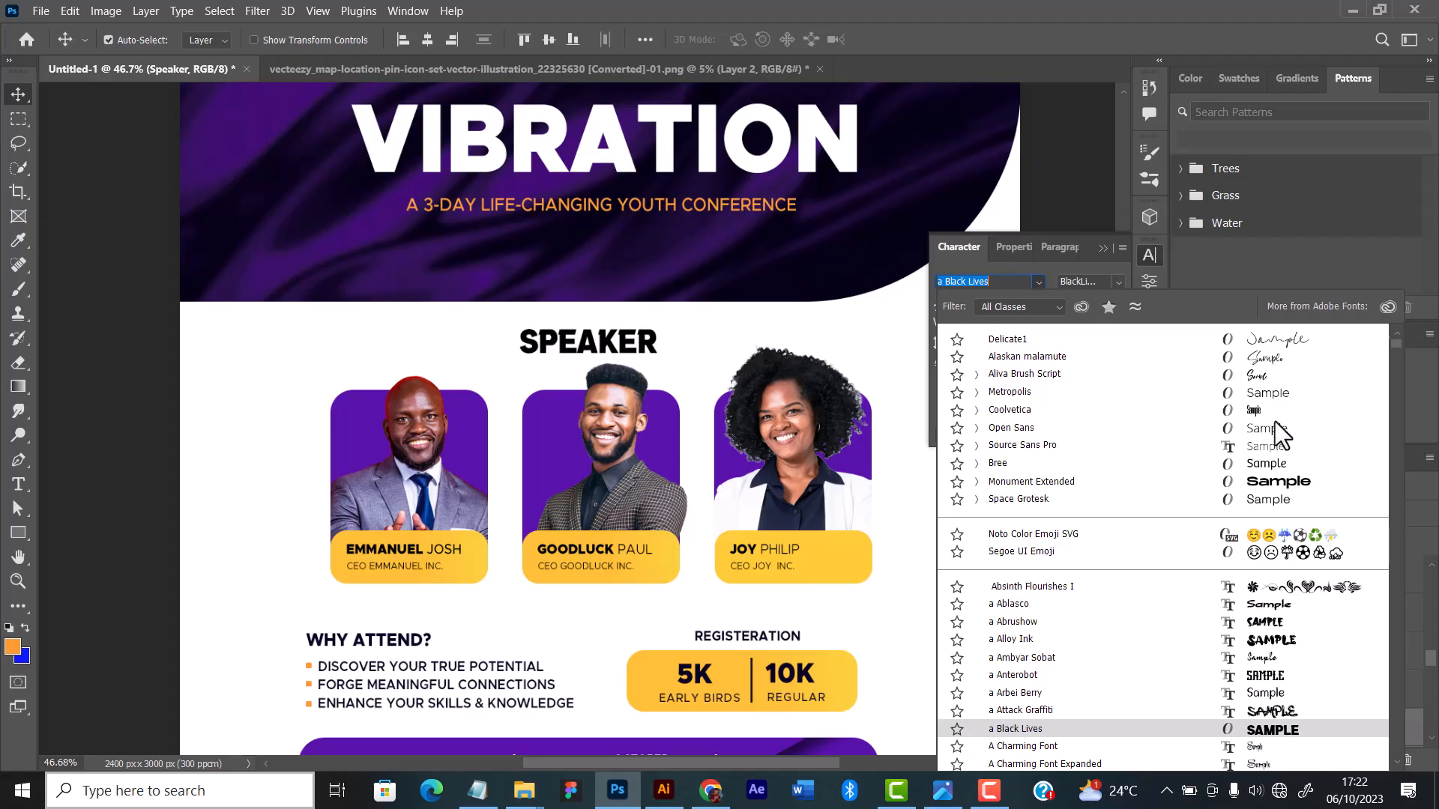
click(1272, 353)
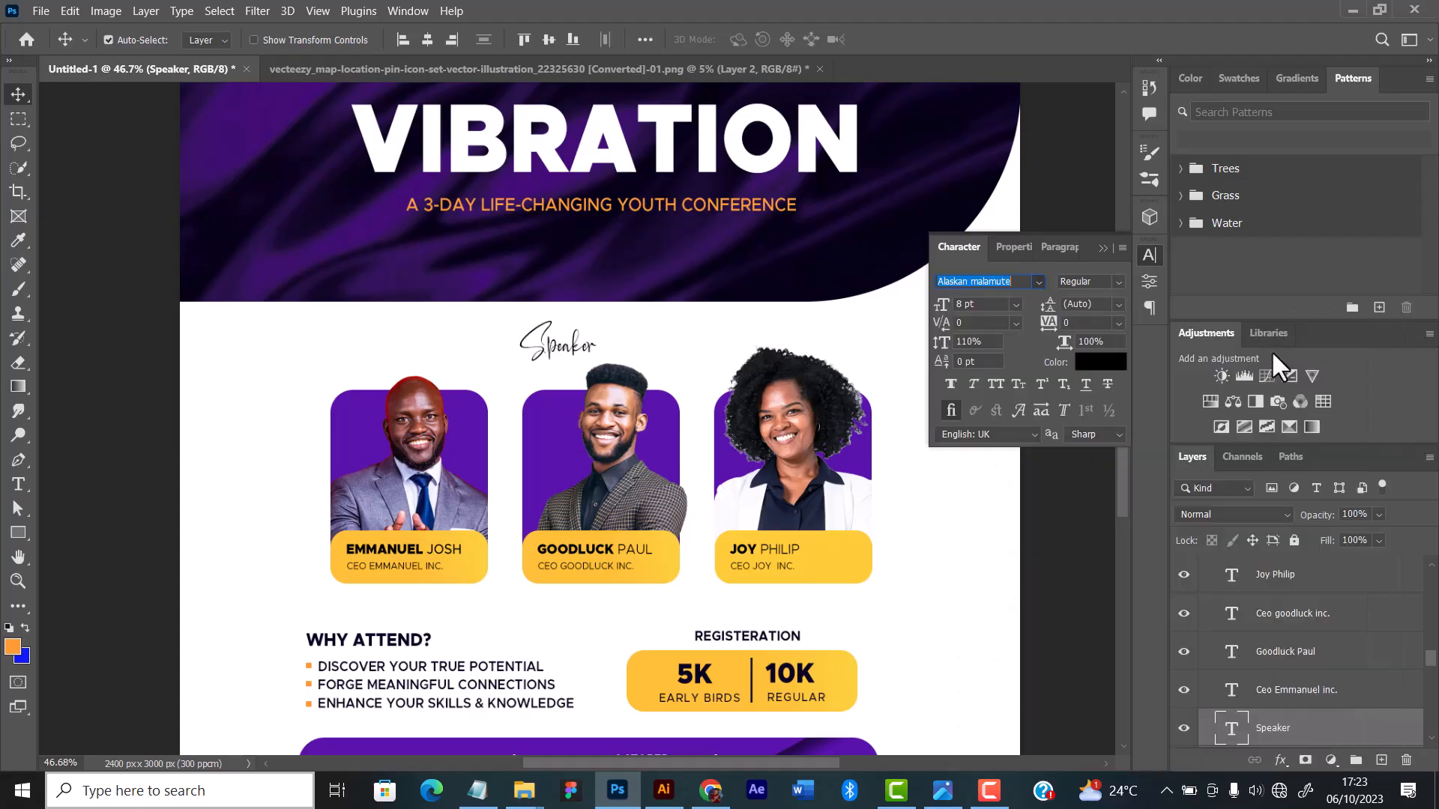
Step: Change the "Speaker" label's text to "Speakers" and commit the edit
click(19, 484)
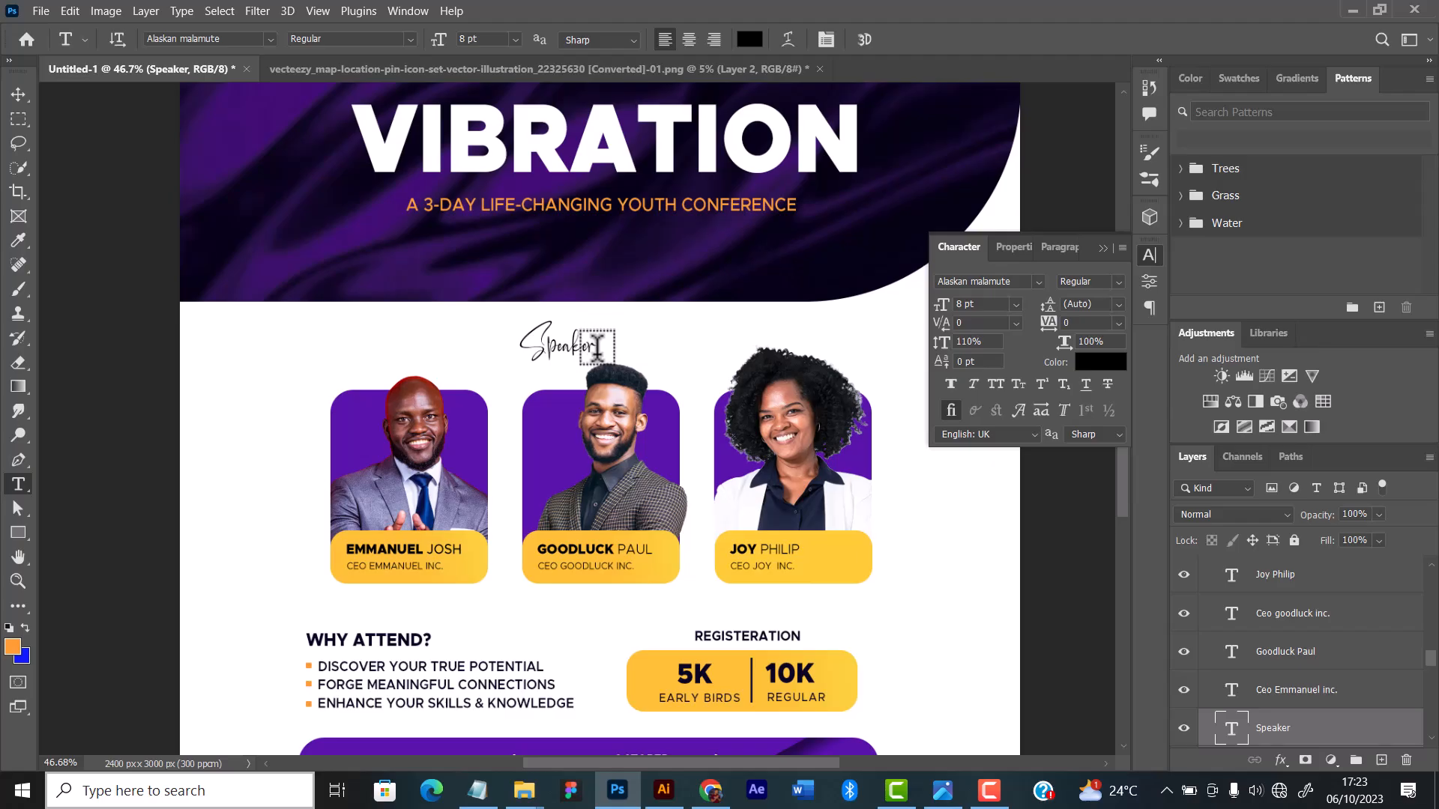
click(589, 346)
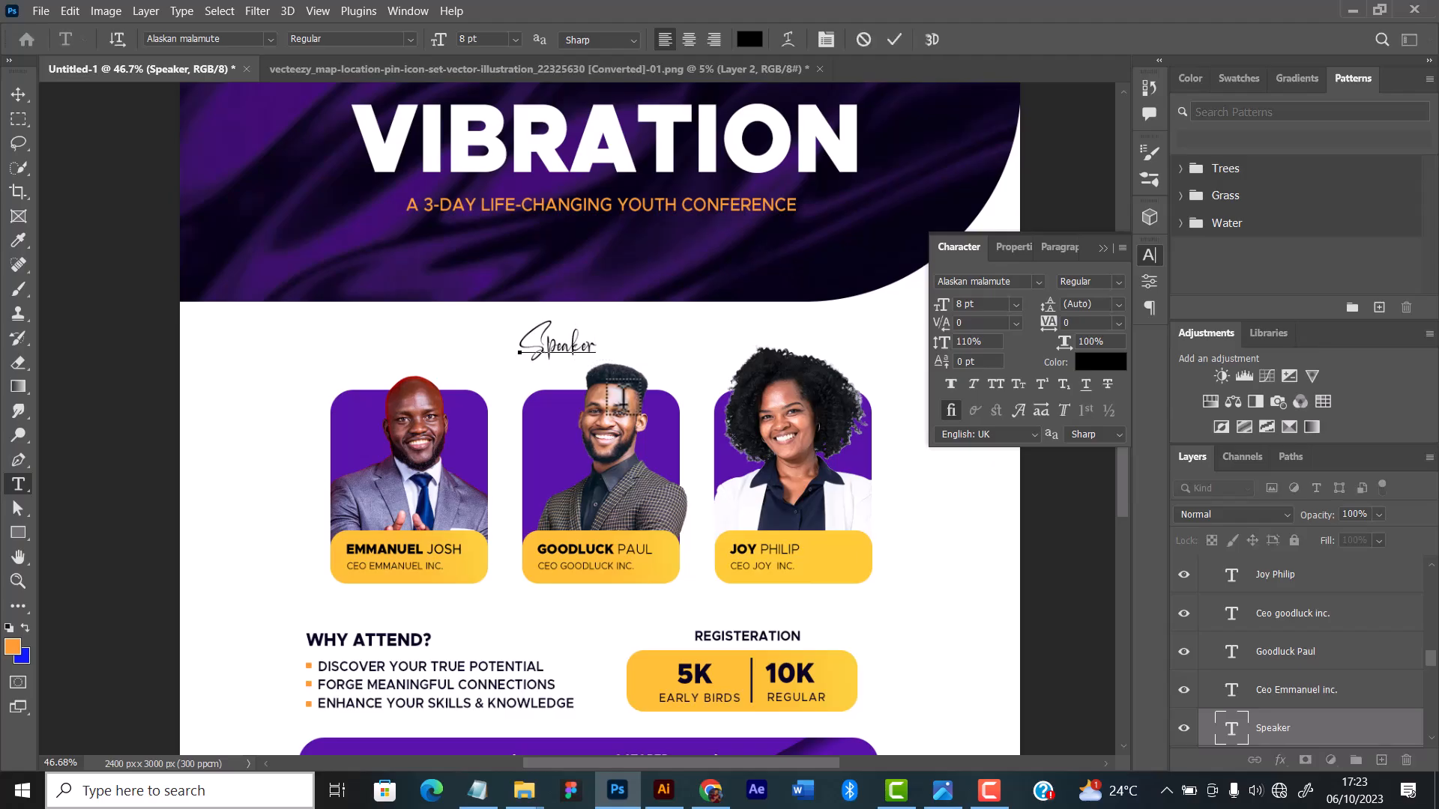
text(s)
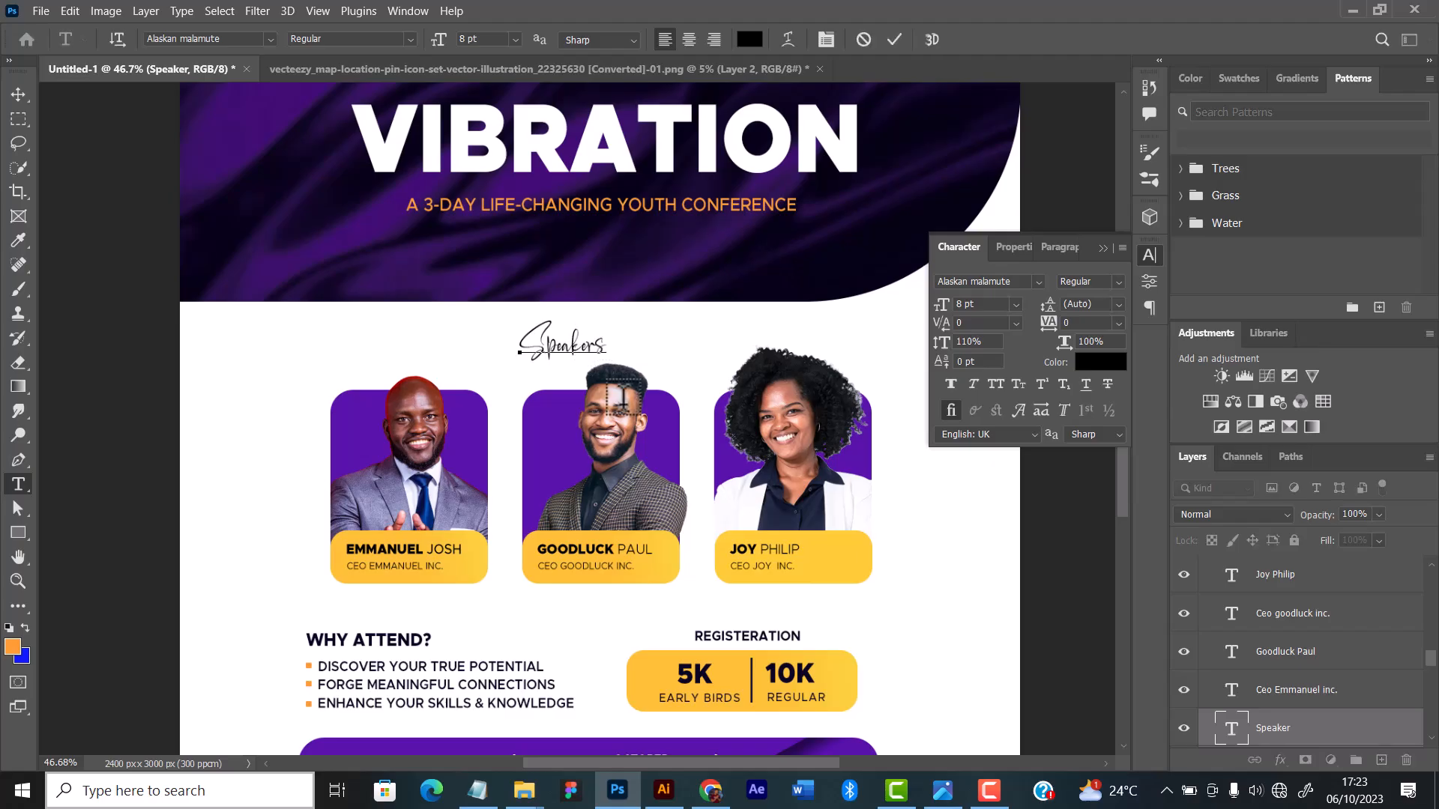
click(894, 40)
Step: Move the "Speakers" label so it sits centred above the middle guest card
click(18, 95)
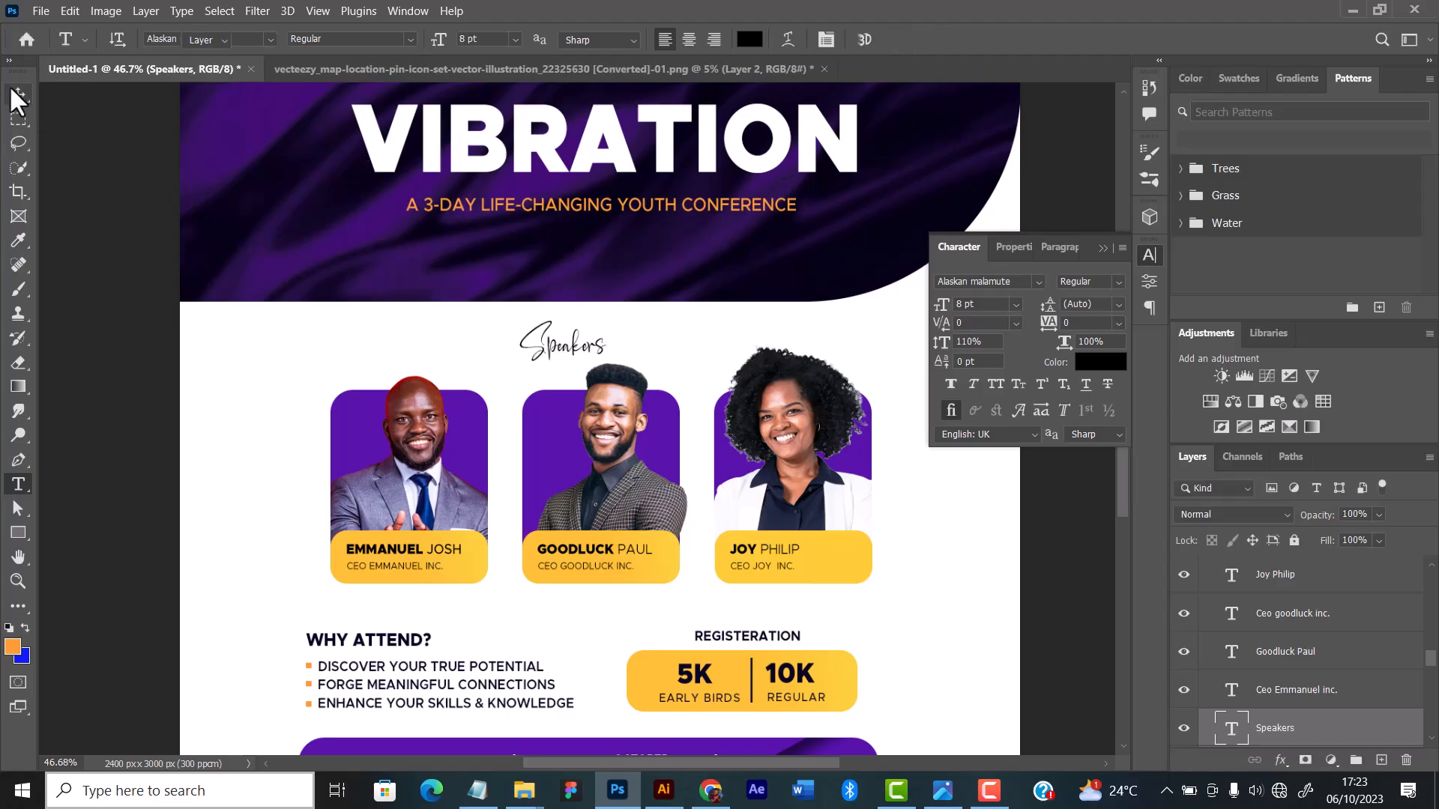
scroll(462, 276, down, 1)
scroll(468, 285, down, 4)
mouse_move(524, 312)
mouse_down()
mouse_move(546, 321)
mouse_move(538, 300)
mouse_up()
scroll(559, 329, up, 6)
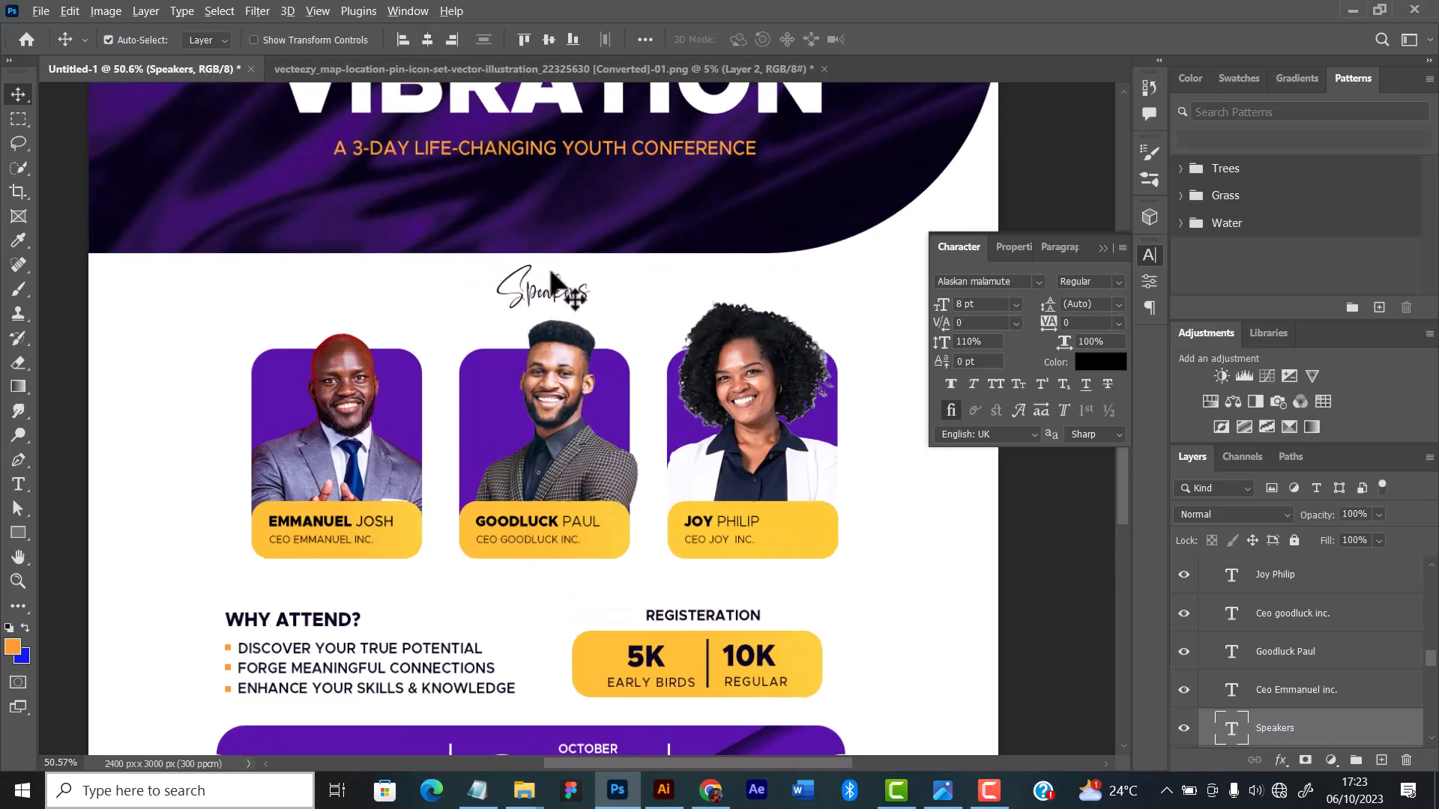
scroll(563, 285, down, 5)
scroll(562, 285, up, 3)
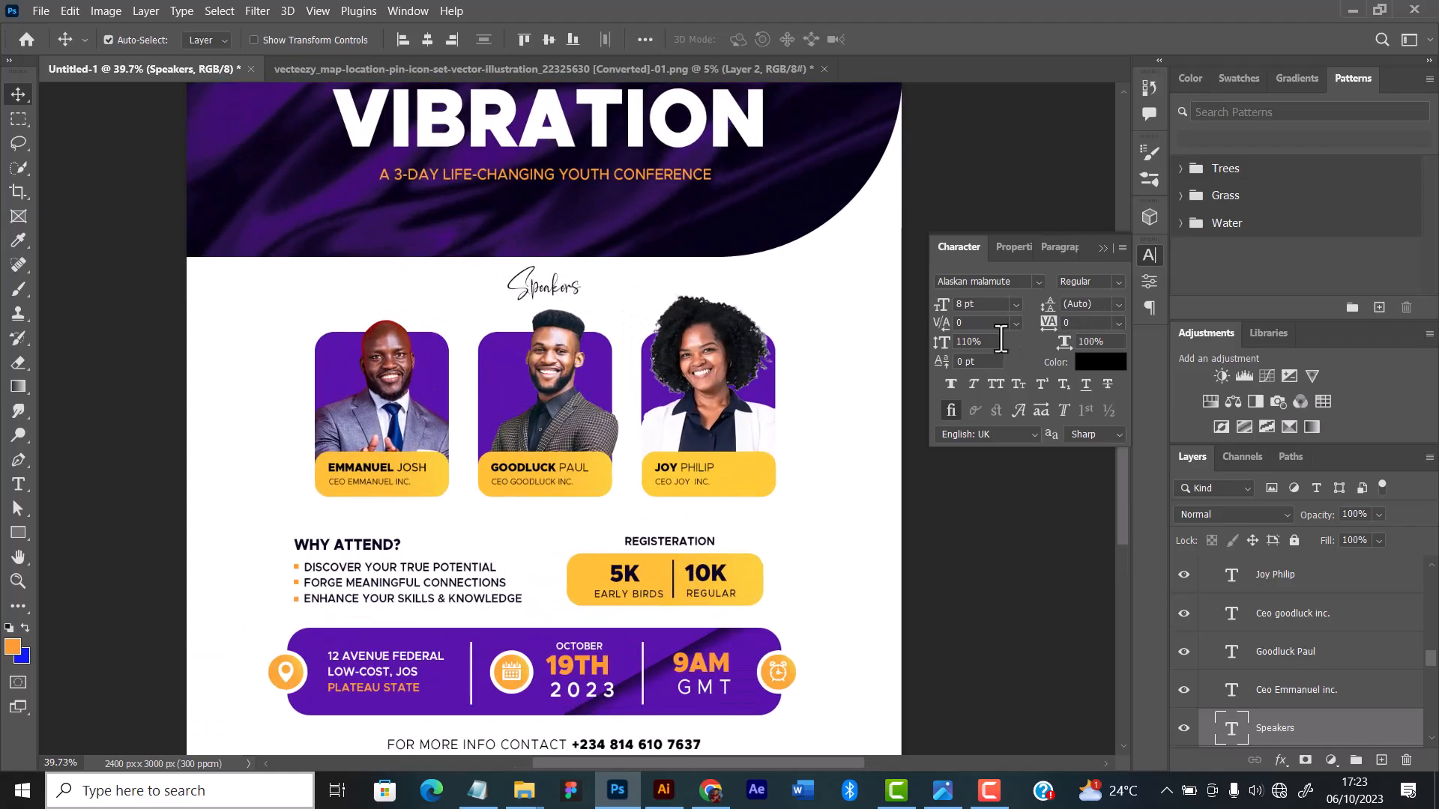
Step: Enlarge the "Speakers" label to 11 pt and reposition it above the middle guest card
click(1014, 305)
click(995, 400)
drag(583, 300, 556, 290)
scroll(558, 292, down, 3)
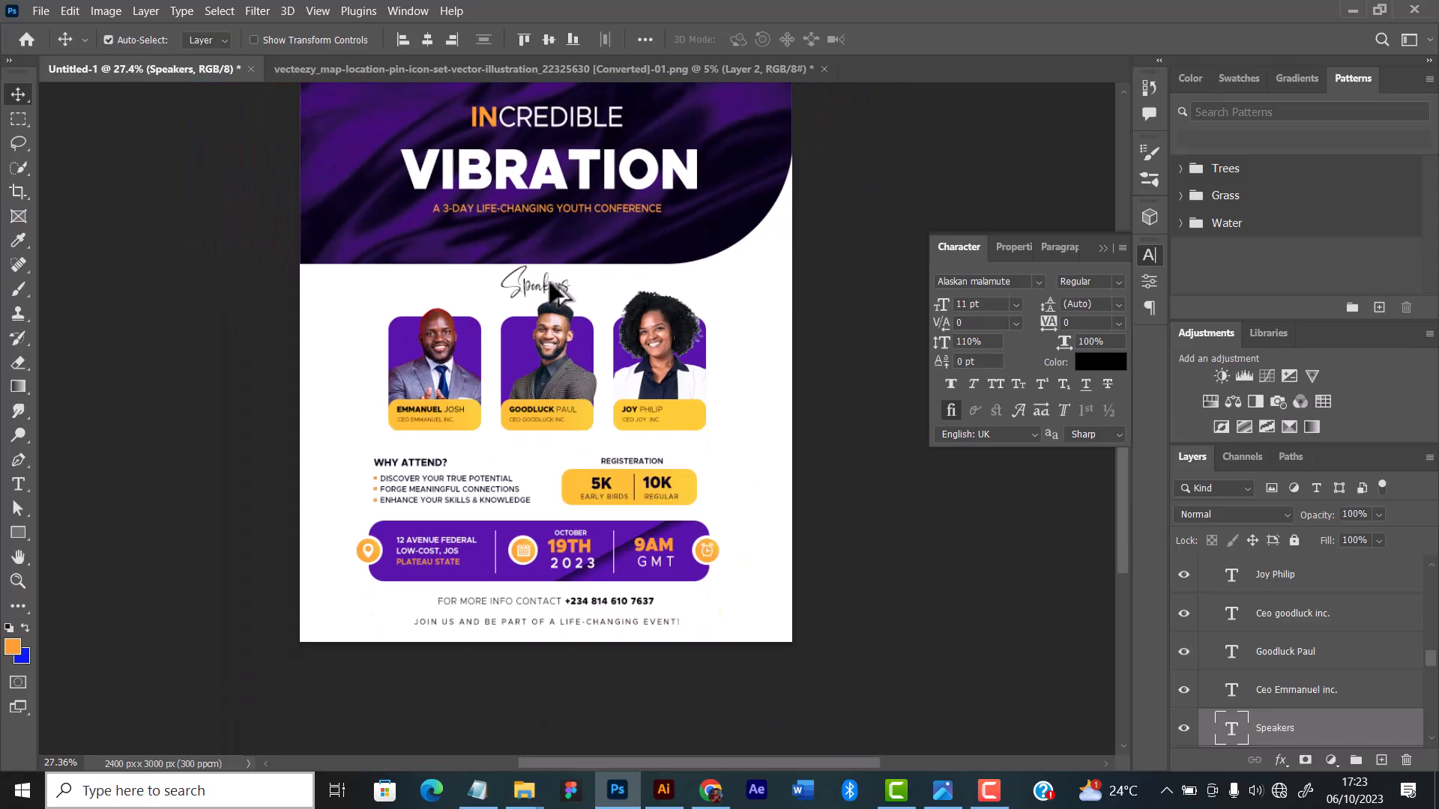
scroll(558, 292, up, 2)
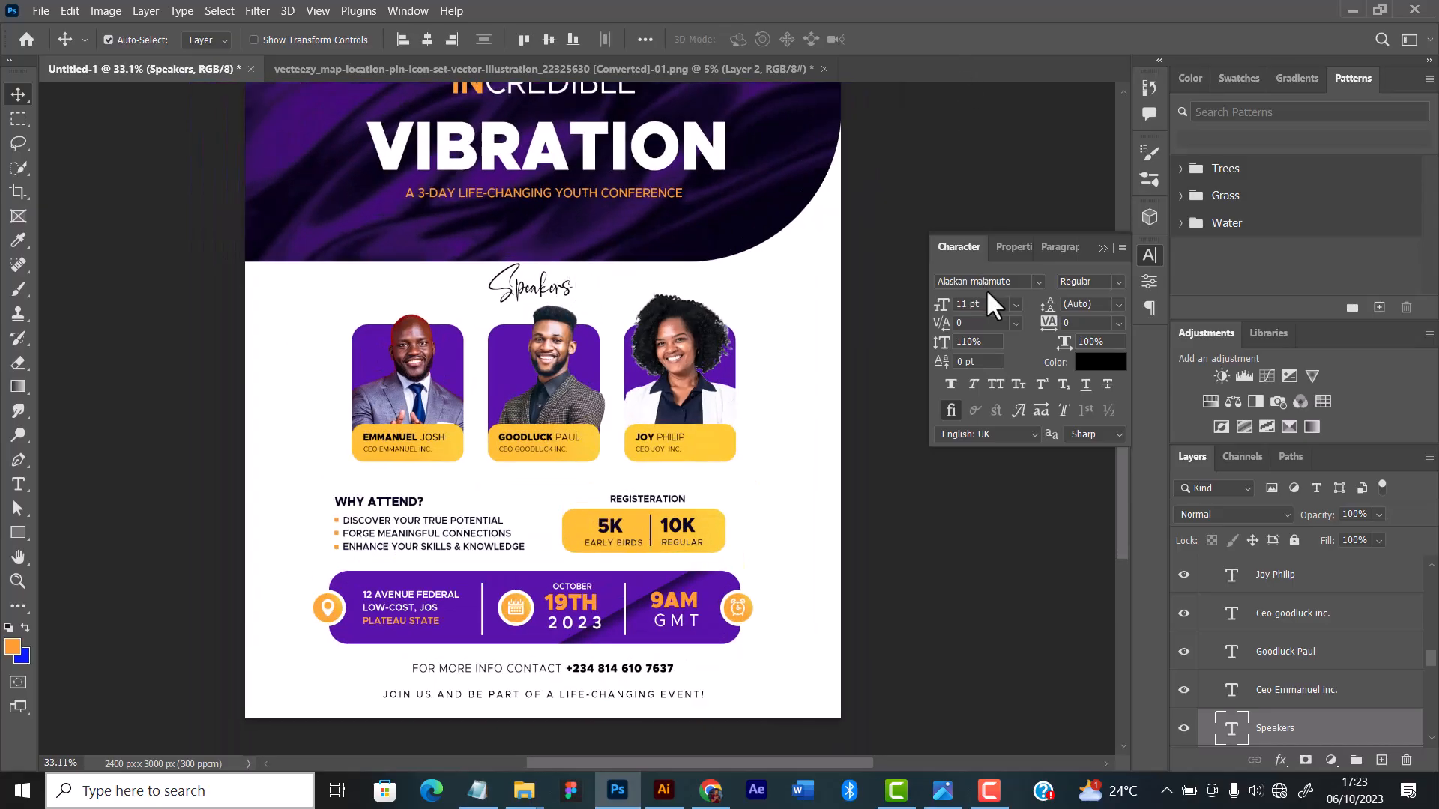
Step: Set the "Speakers" label's font size to 10 pt
click(1018, 302)
click(997, 386)
scroll(583, 347, up, 2)
scroll(584, 345, down, 5)
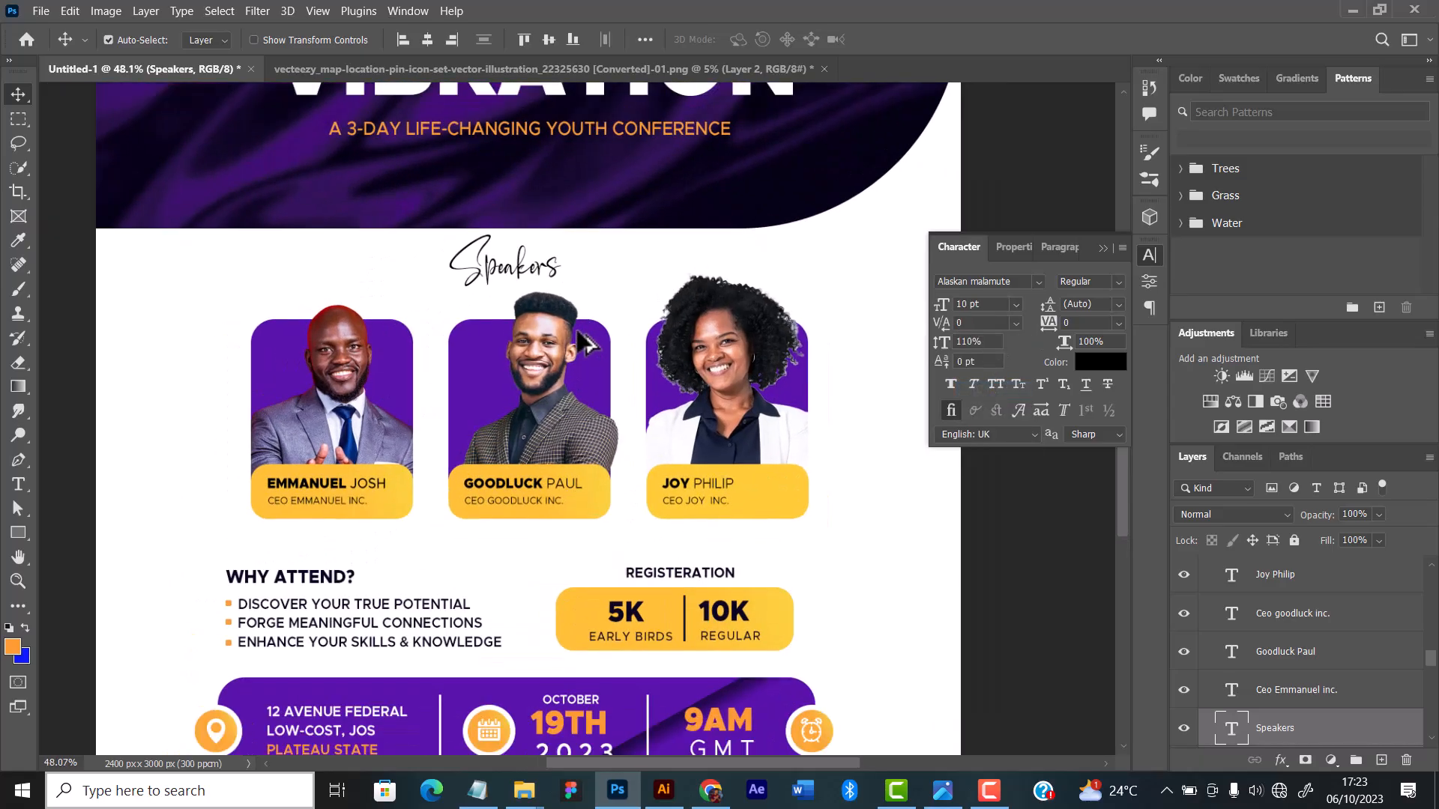
scroll(585, 343, up, 2)
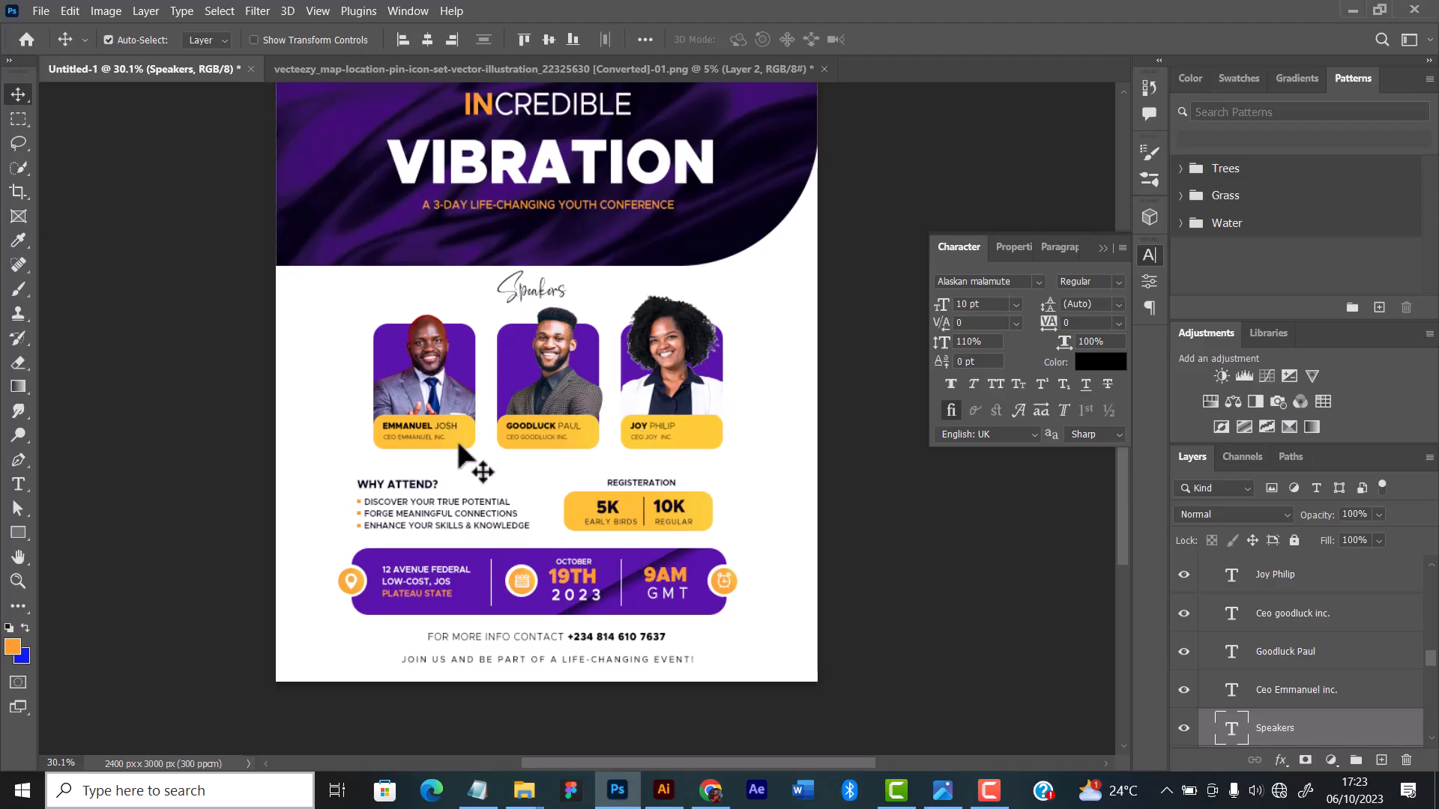
Step: Select the whole purple venue, date and time bar with its icons and nudge it slightly down
mouse_move(318, 467)
mouse_down()
mouse_move(397, 501)
mouse_move(560, 502)
mouse_move(291, 467)
mouse_up()
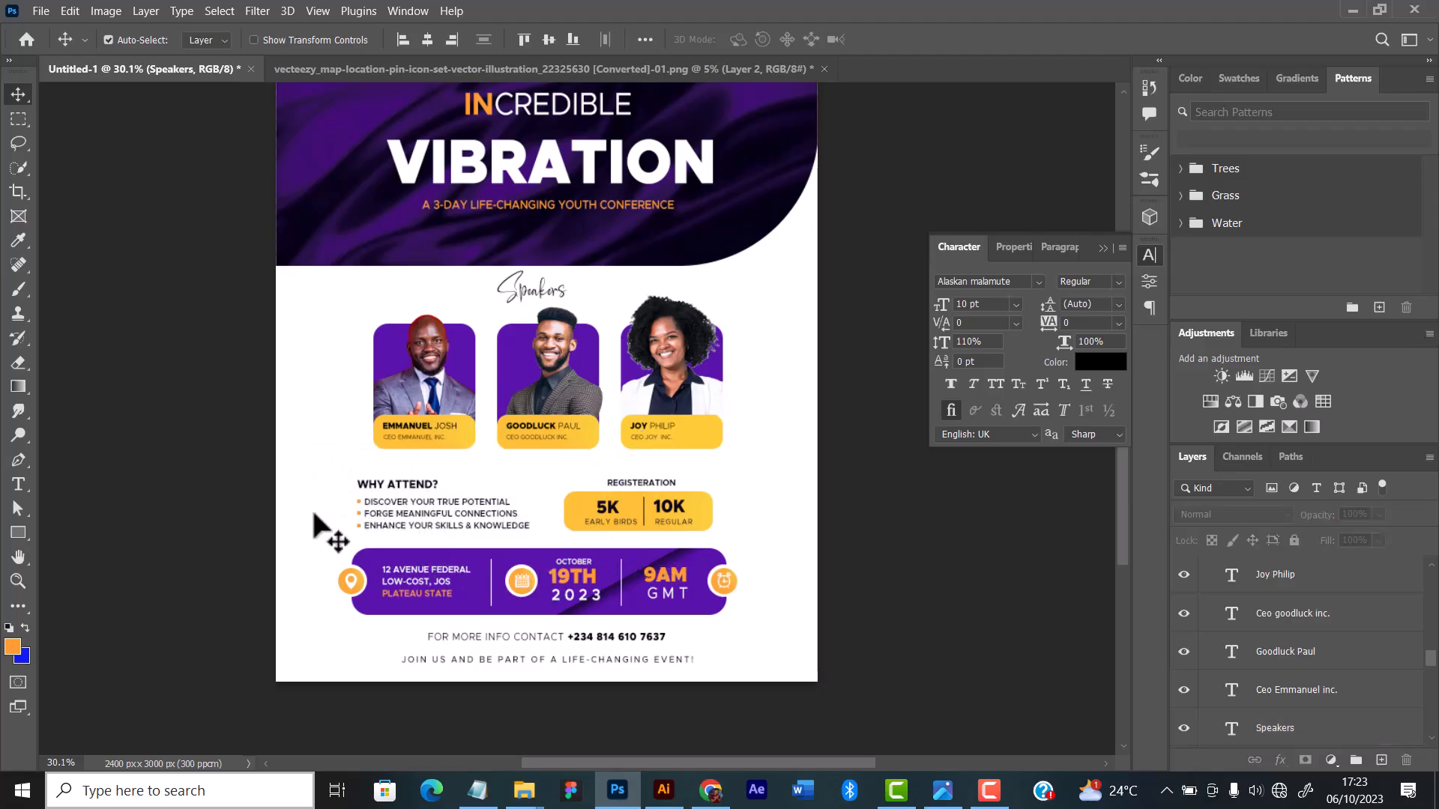
drag(328, 547, 768, 616)
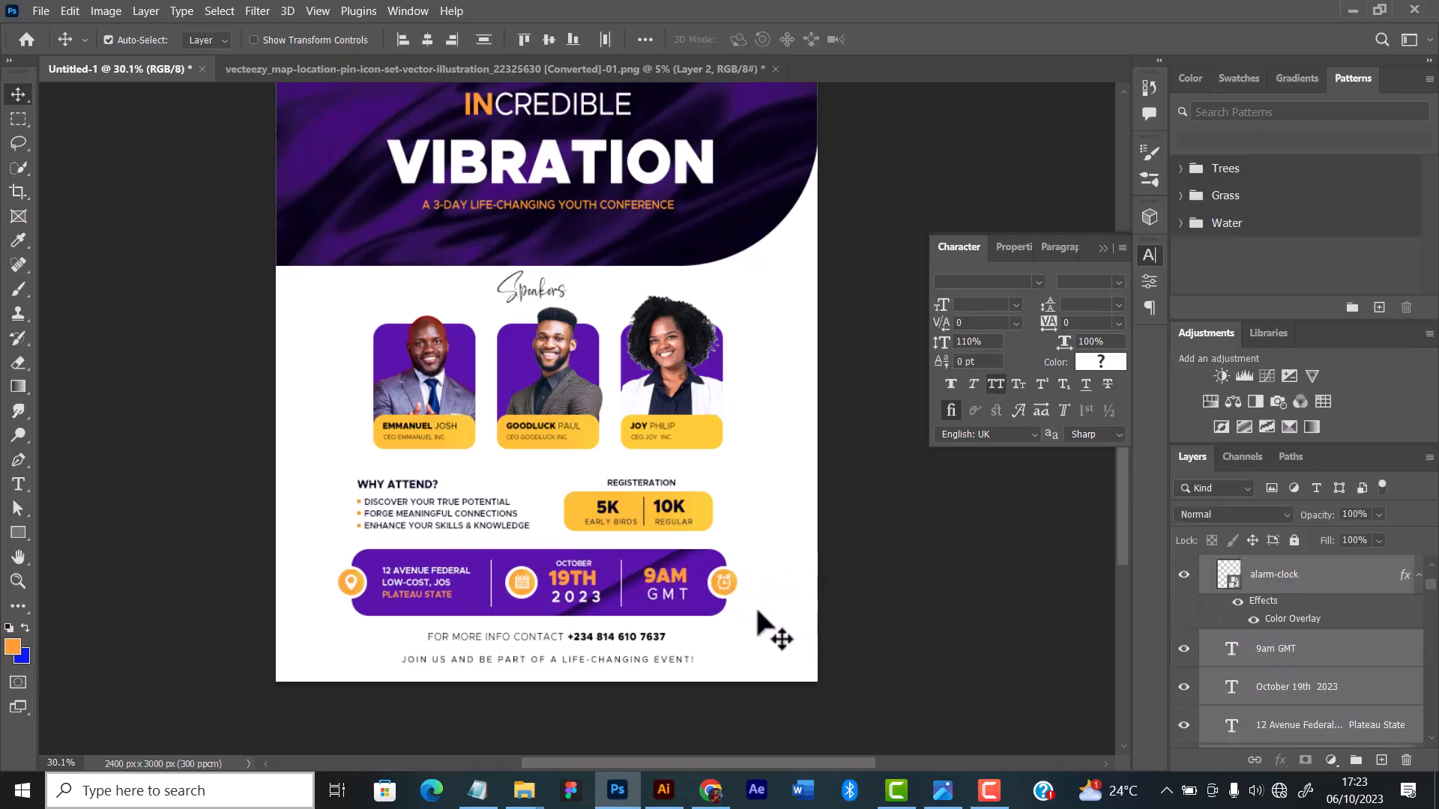
key(shift+Down)
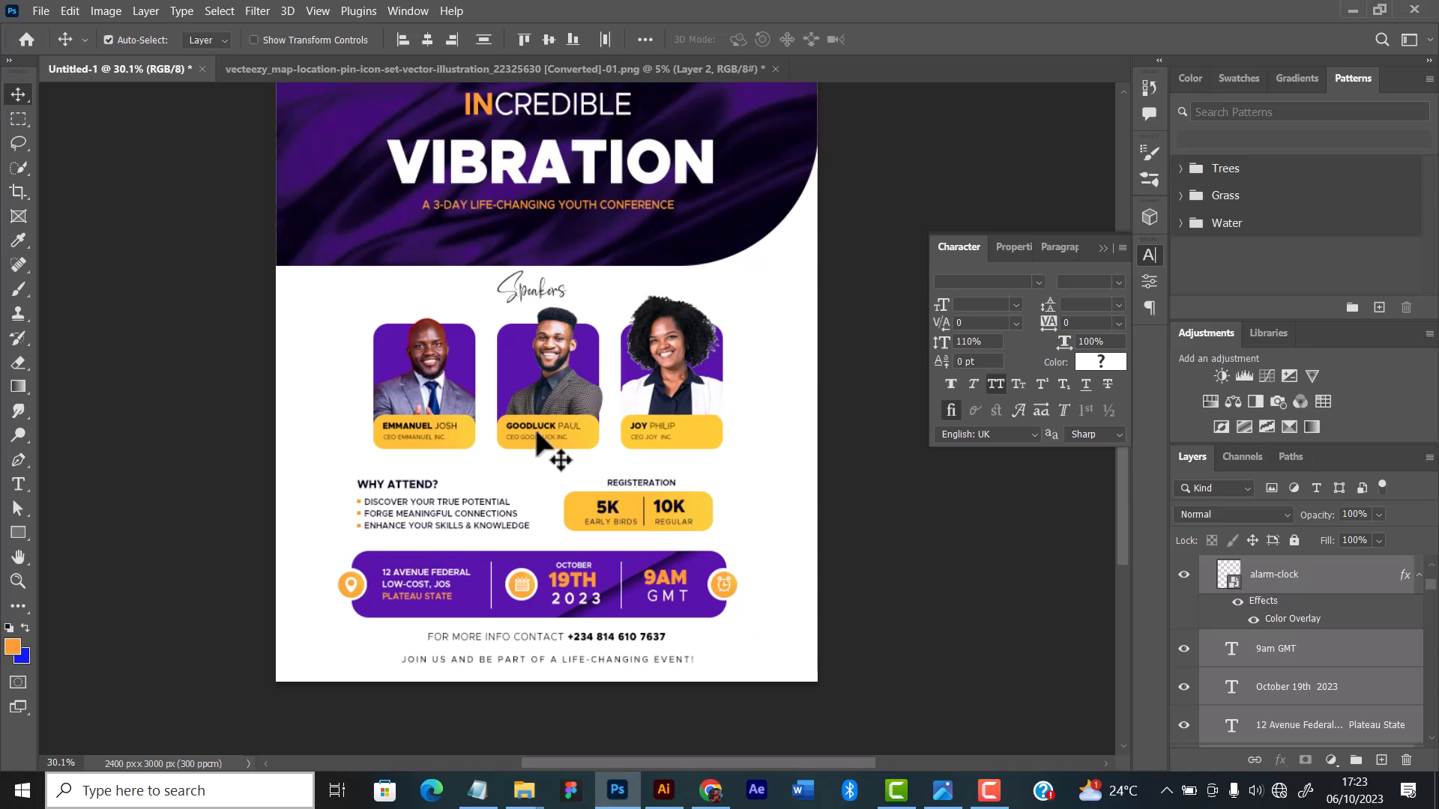
Step: Try to nudge the "Why attend?" and registration blocks down, then undo the move
drag(328, 466, 727, 534)
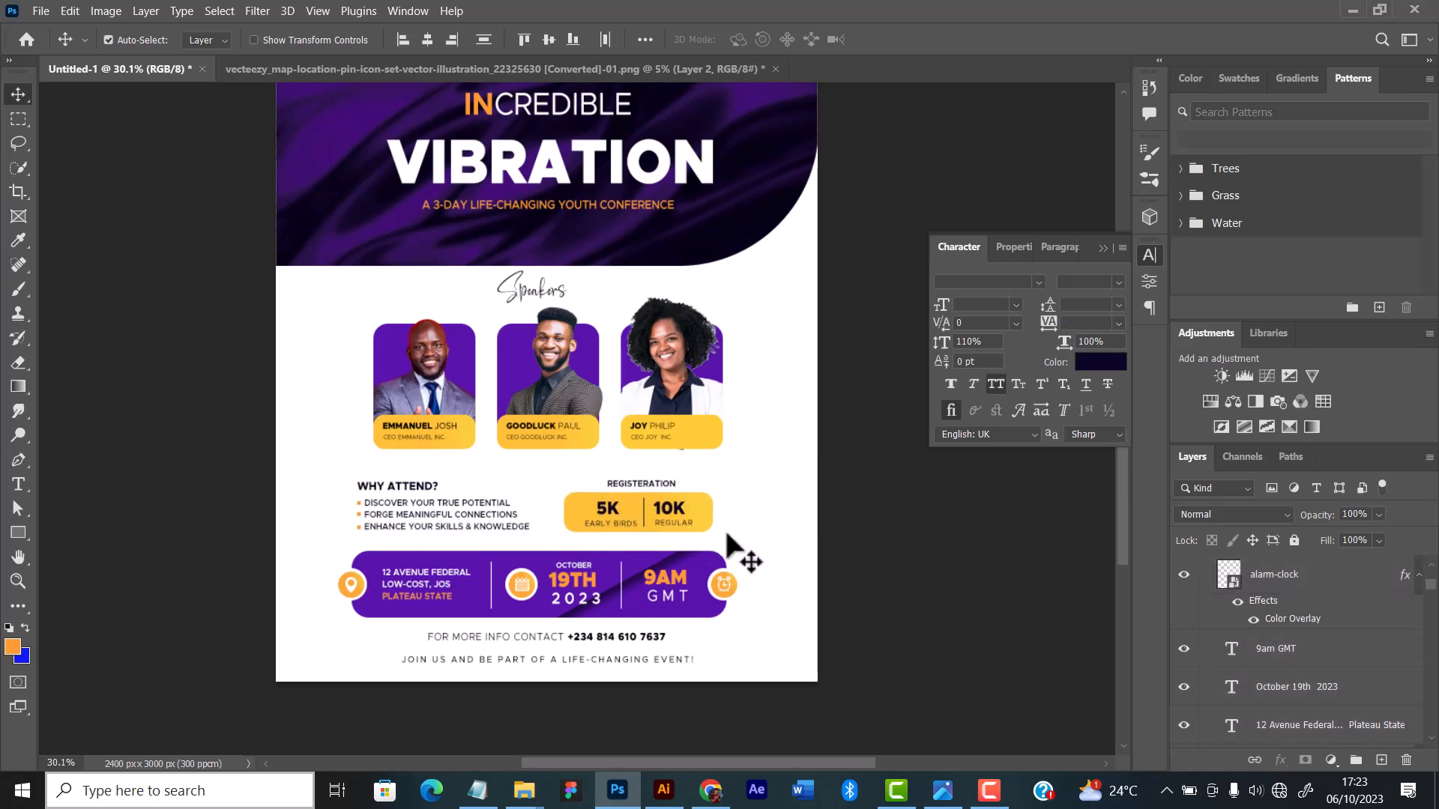
key(shift+Down)
key(ctrl+z)
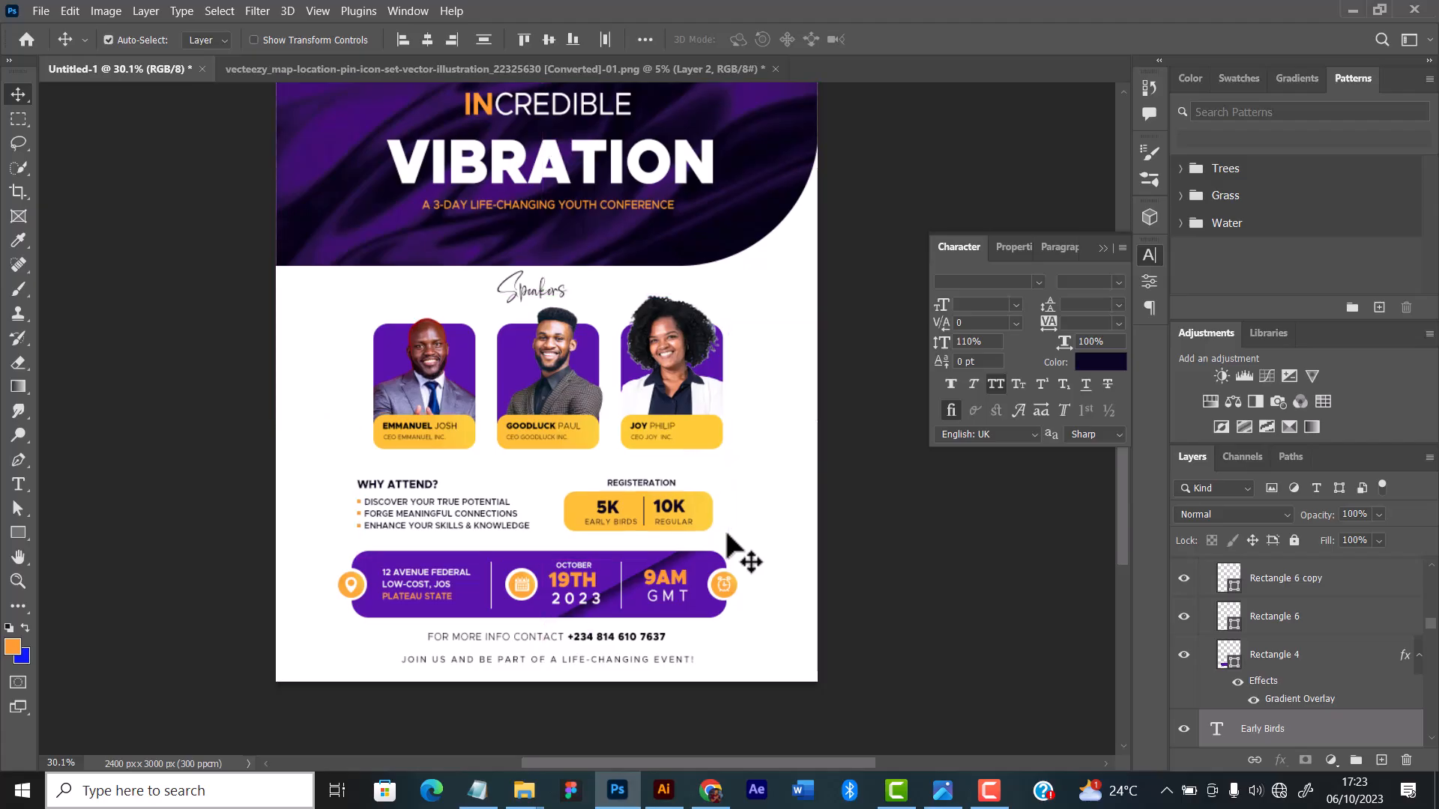
Step: Collapse the Guests layer group and lock it
click(742, 488)
click(706, 405)
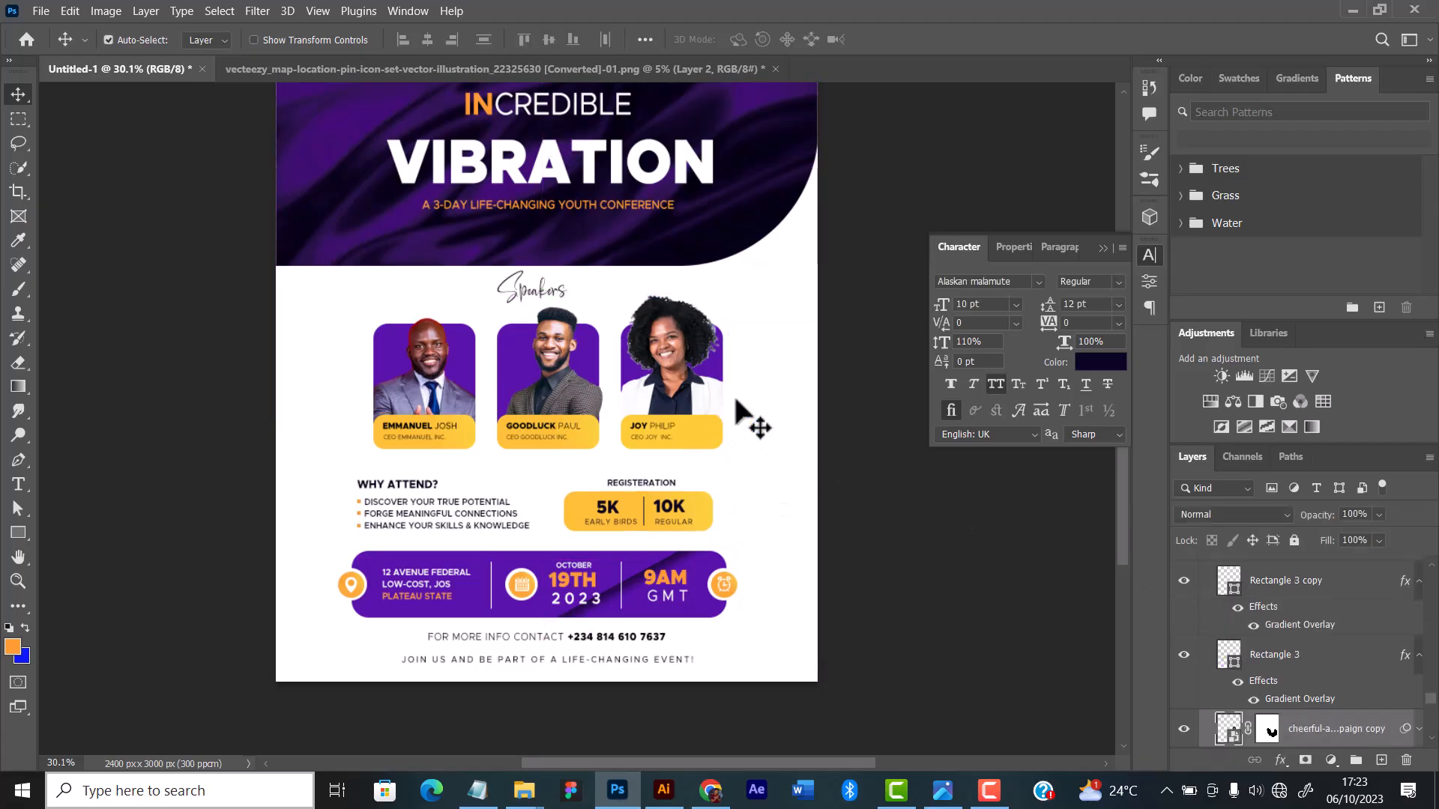
scroll(1268, 636, up, 3)
scroll(1265, 640, up, 3)
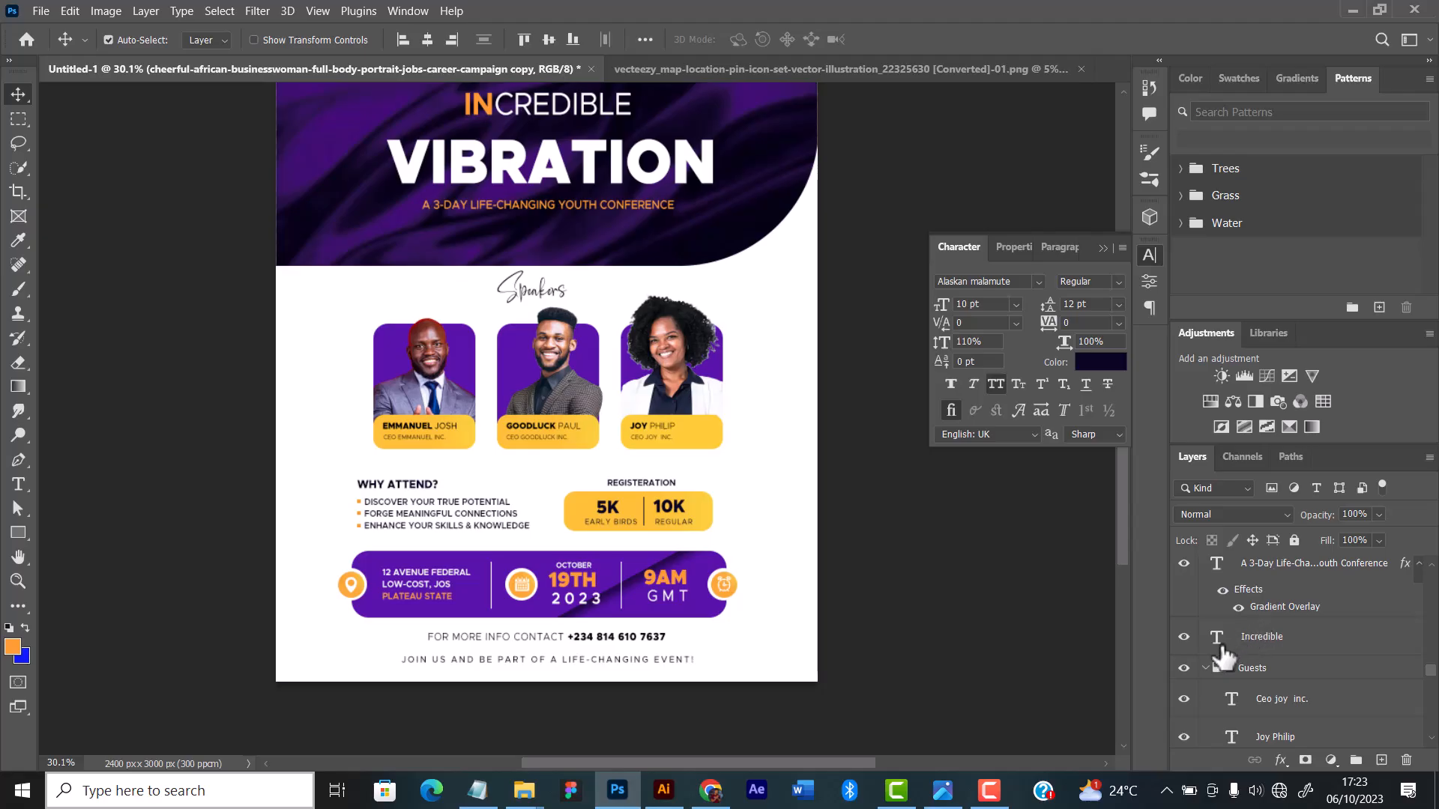
click(1205, 669)
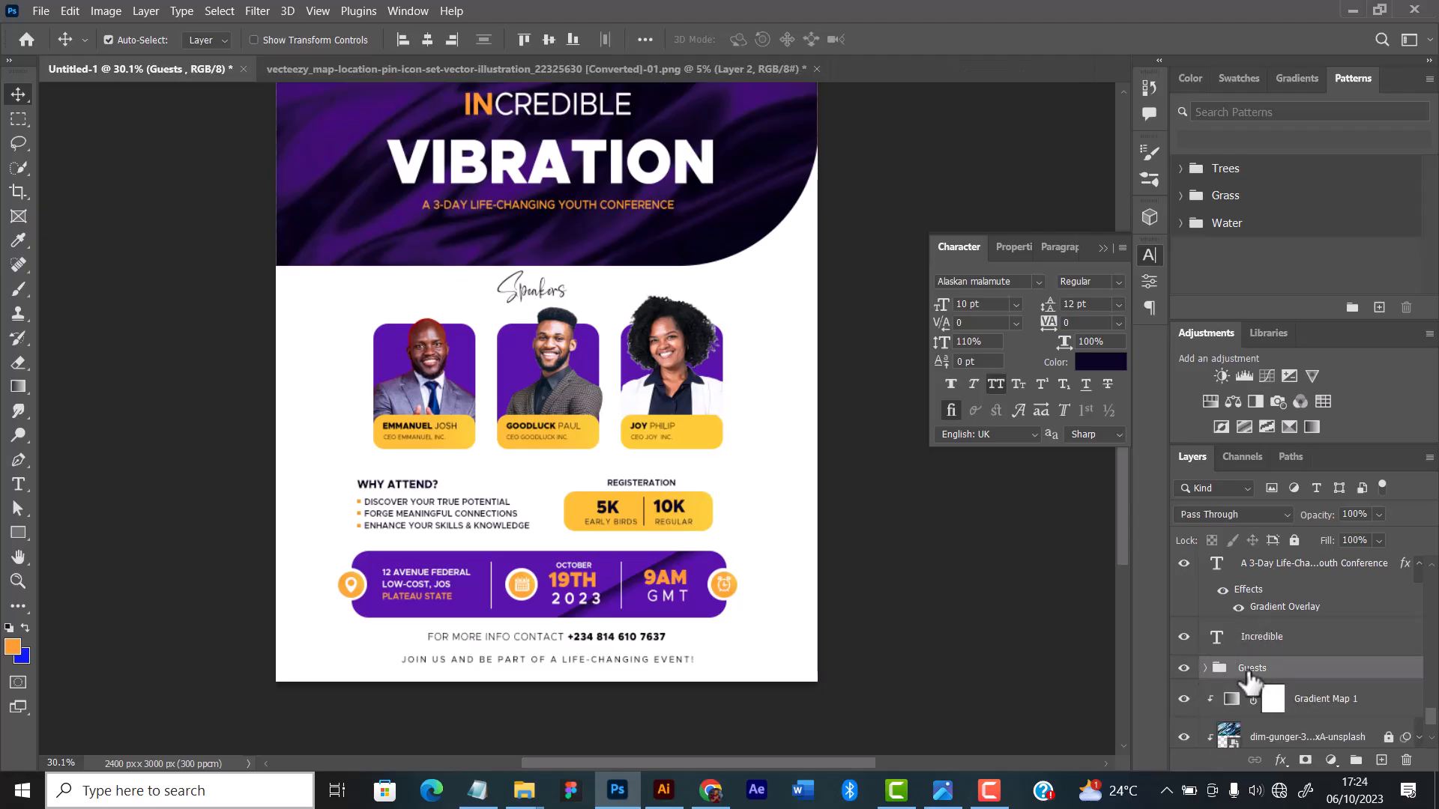
click(1294, 539)
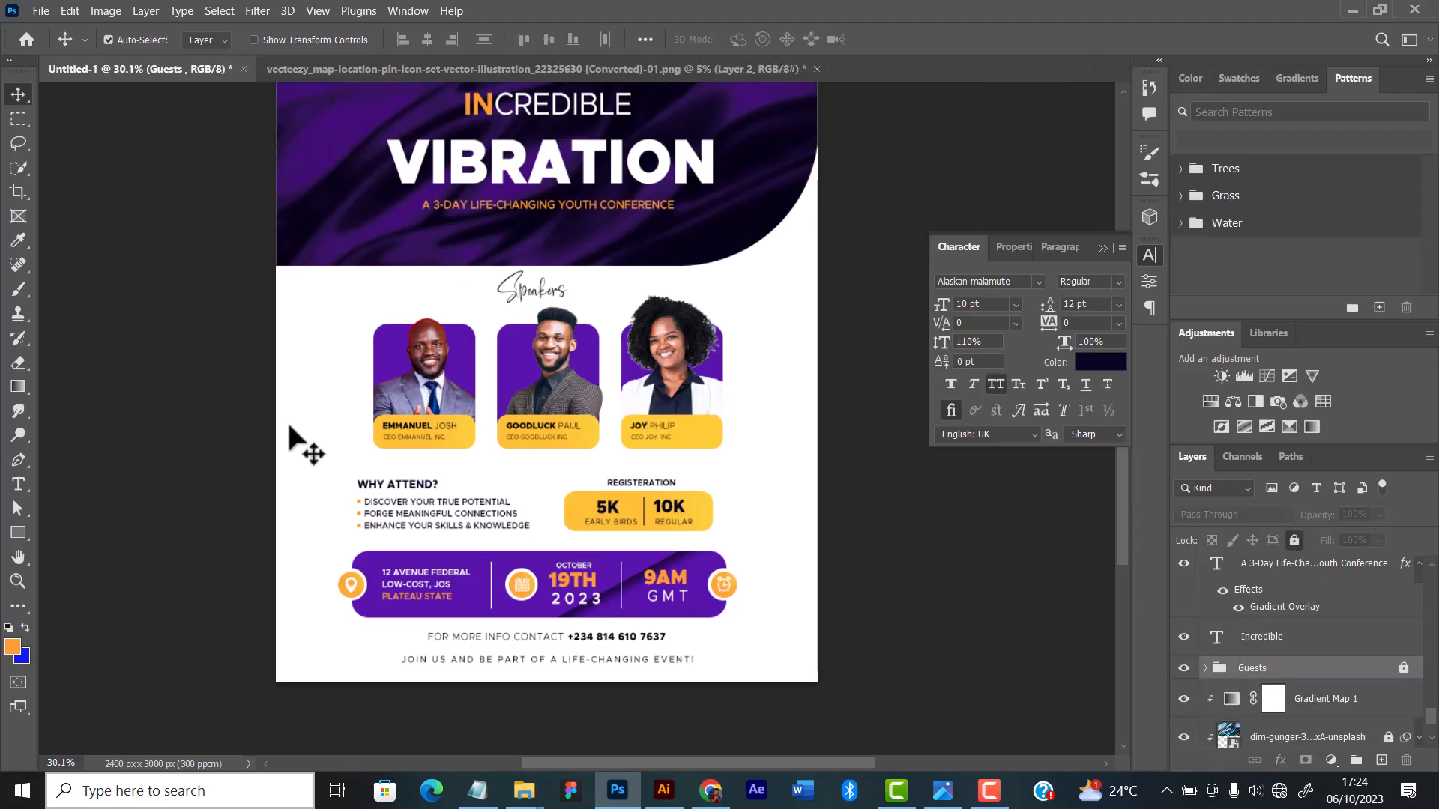
Step: Select the "Why attend?" and registration blocks together and nudge them slightly down, evening their spacing between the guest cards and venue bar
drag(334, 471, 726, 540)
key(Down)
key(Down)
key(Down)
key(Down)
key(Down)
key(Down)
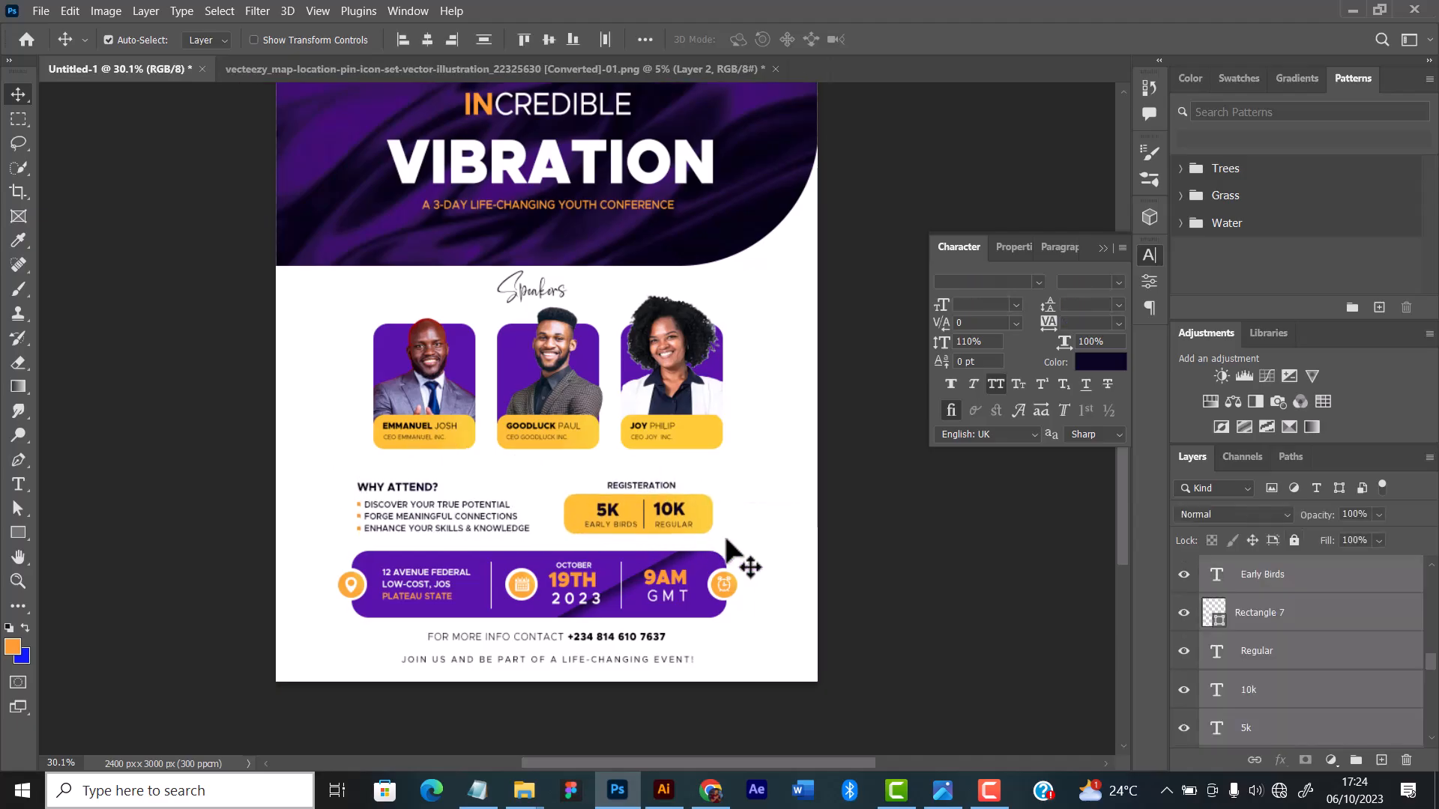
key(Up)
key(Up)
key(Up)
key(Up)
key(Up)
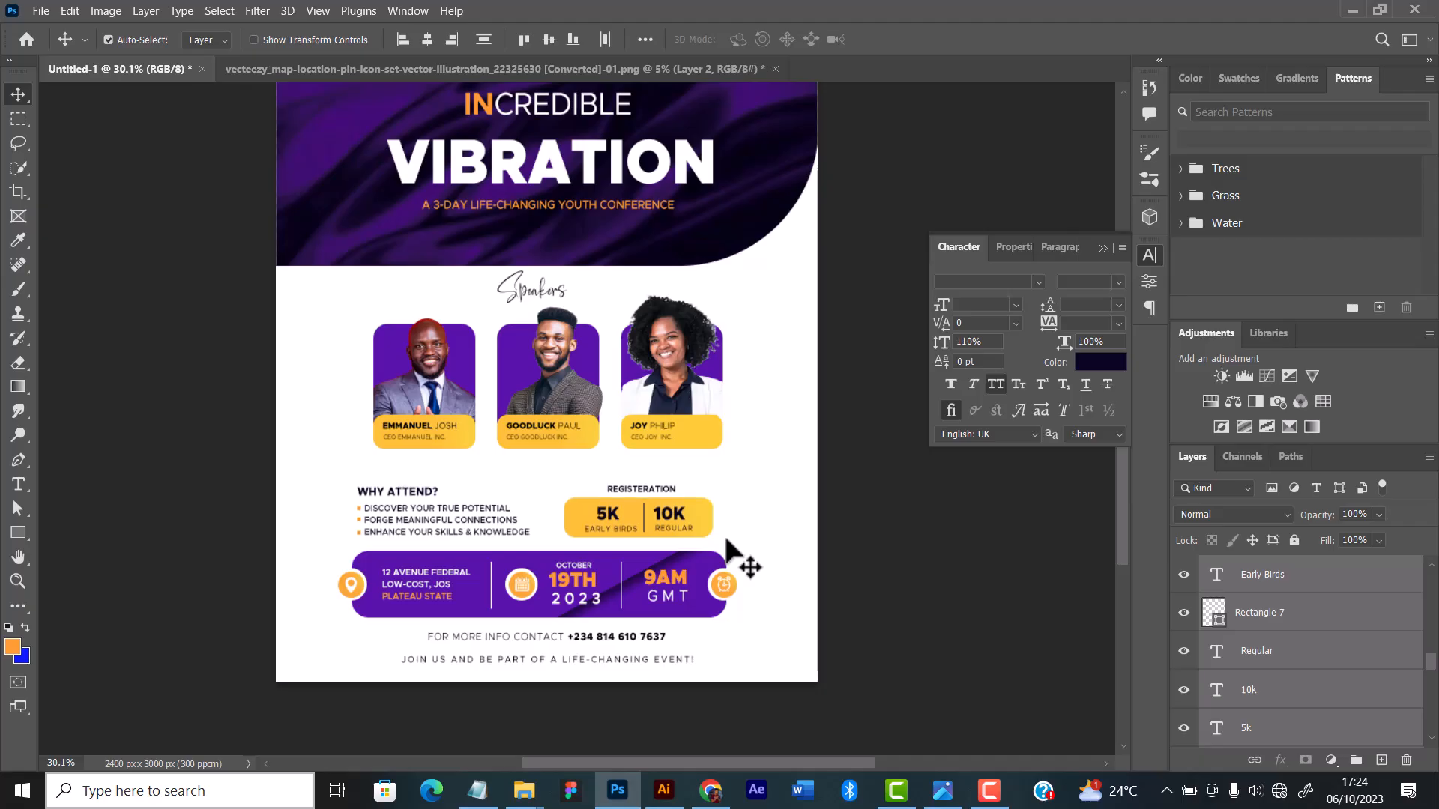
key(Up)
key(Up)
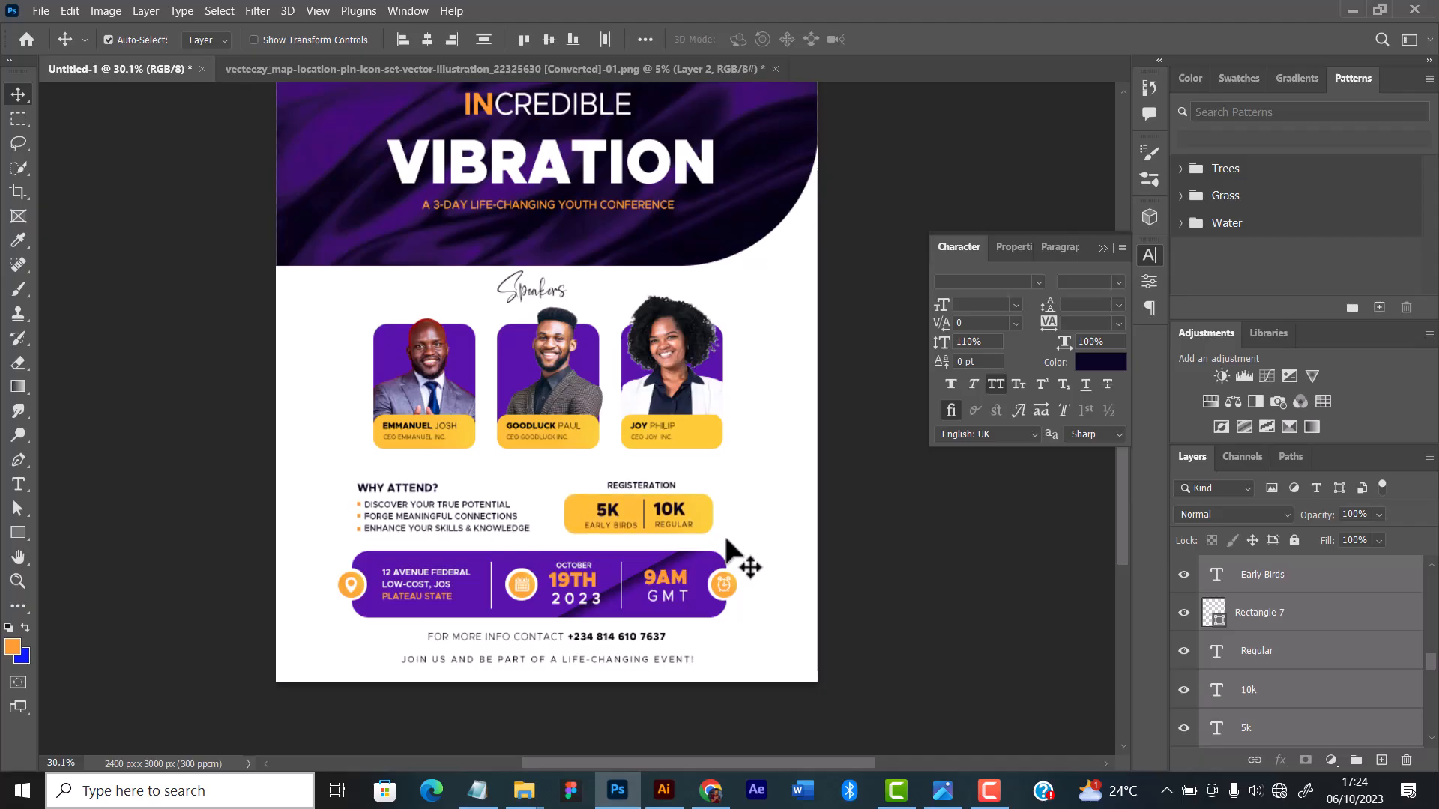
Step: Unlock the Guests layer group
scroll(1230, 607, up, 2)
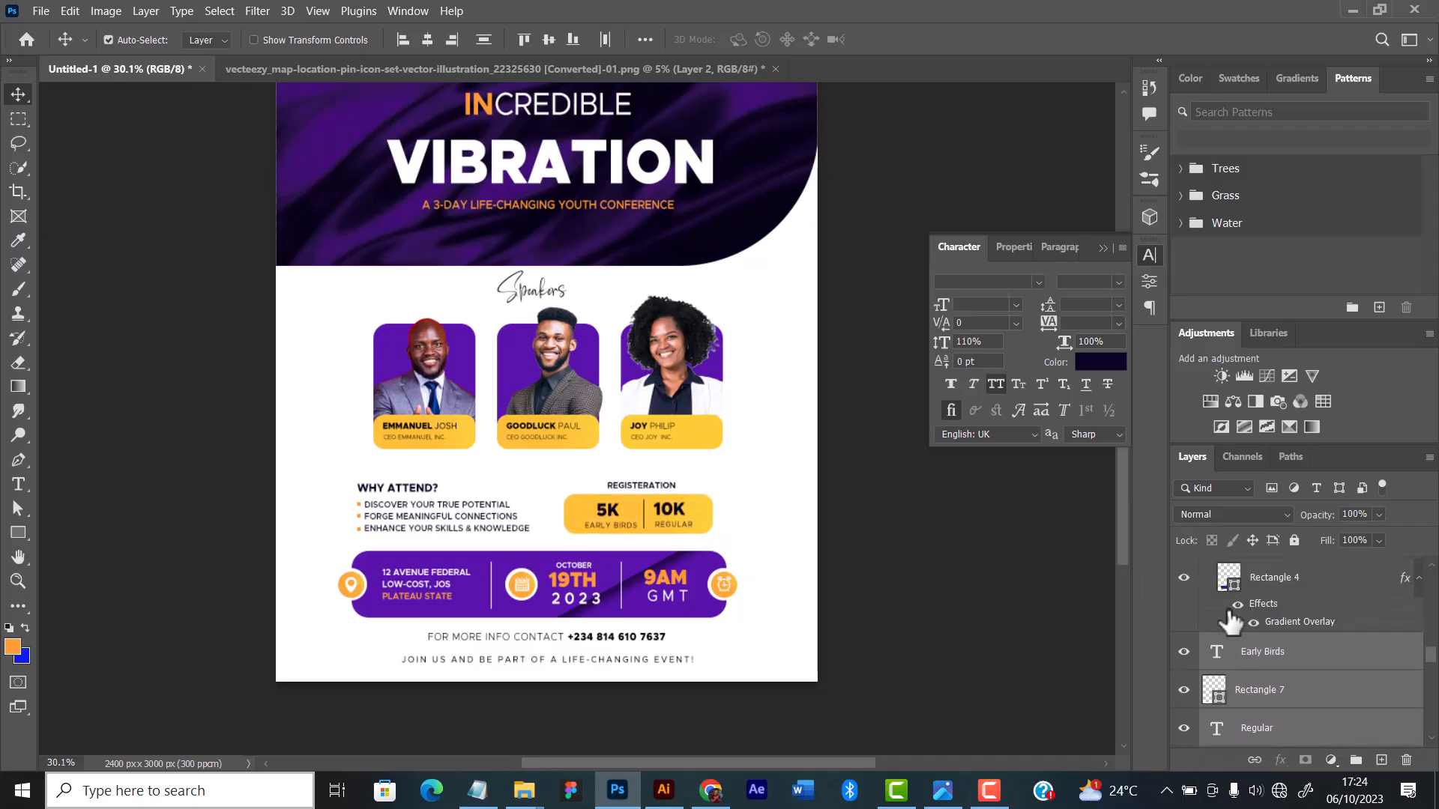
scroll(1316, 682, down, 3)
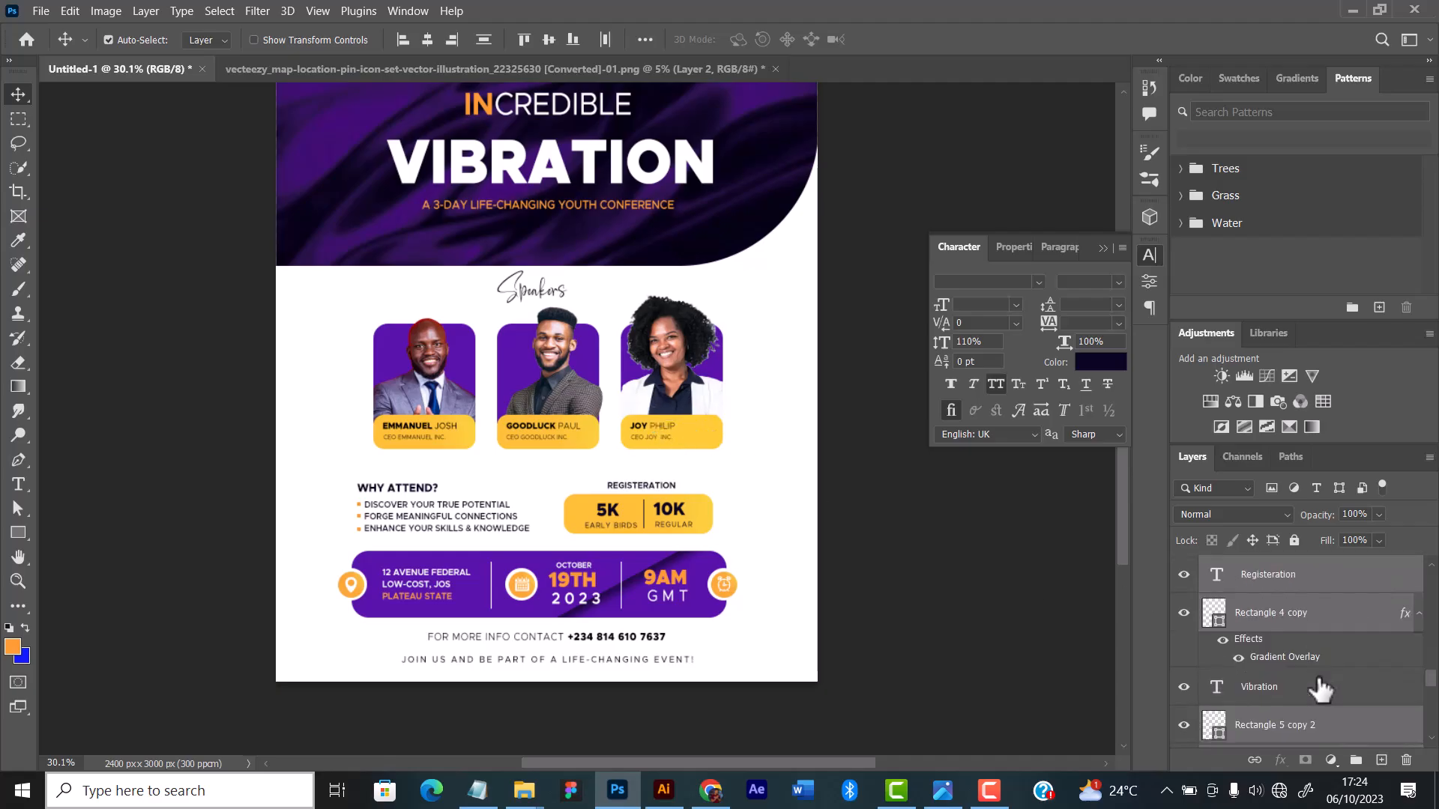
scroll(1274, 690, down, 5)
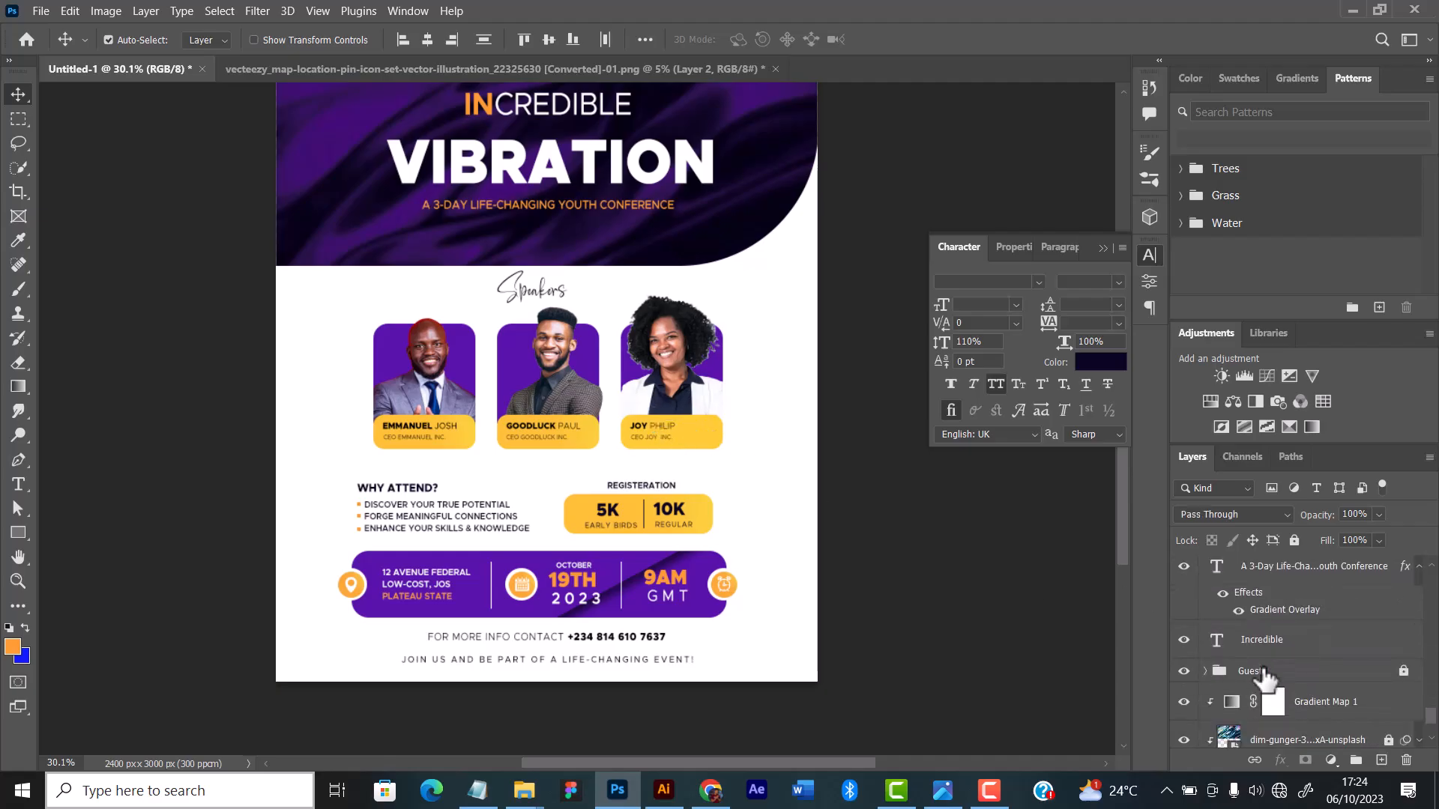
click(1263, 672)
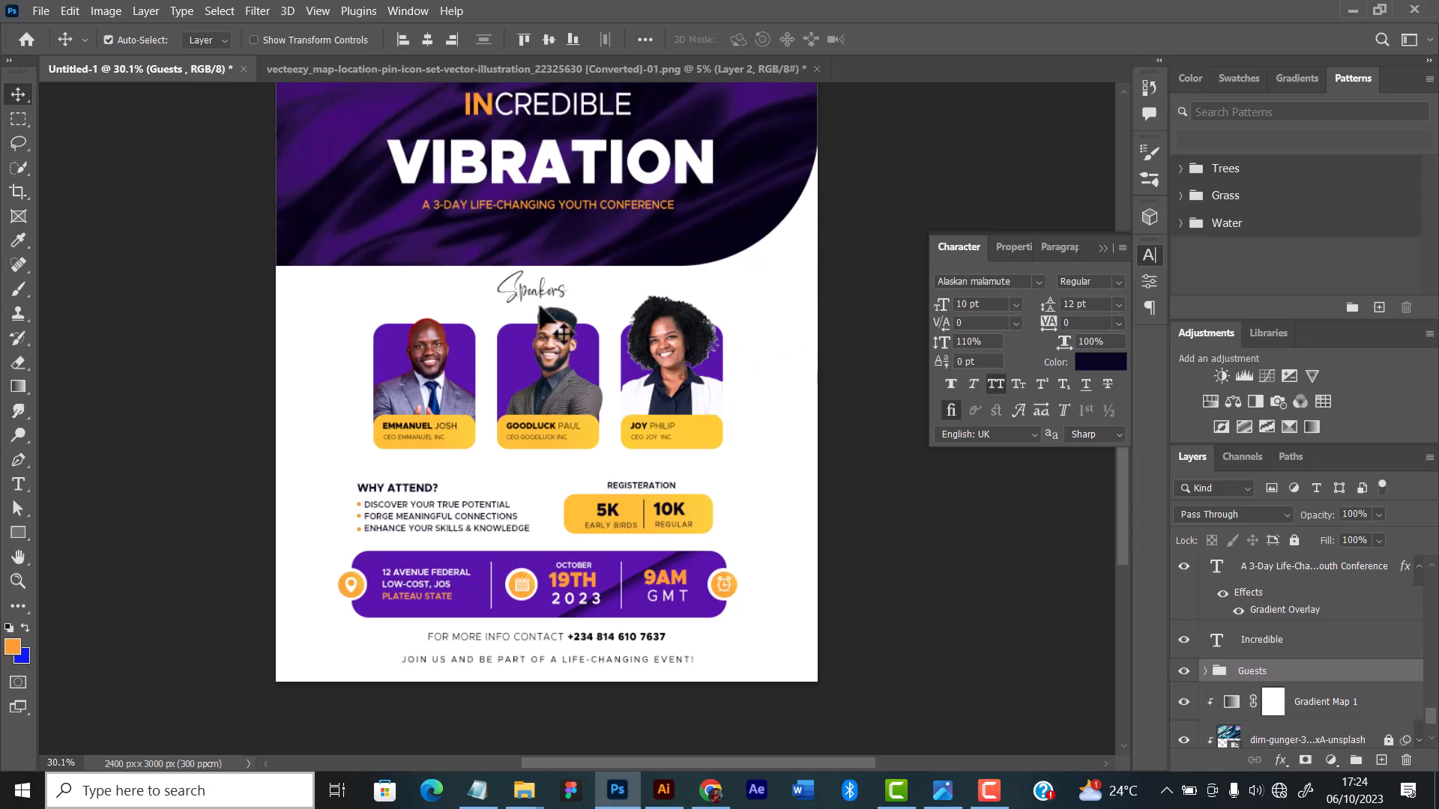
Step: Select all three guest cards together with the "Speakers" heading and nudge them slightly down
drag(332, 293, 766, 448)
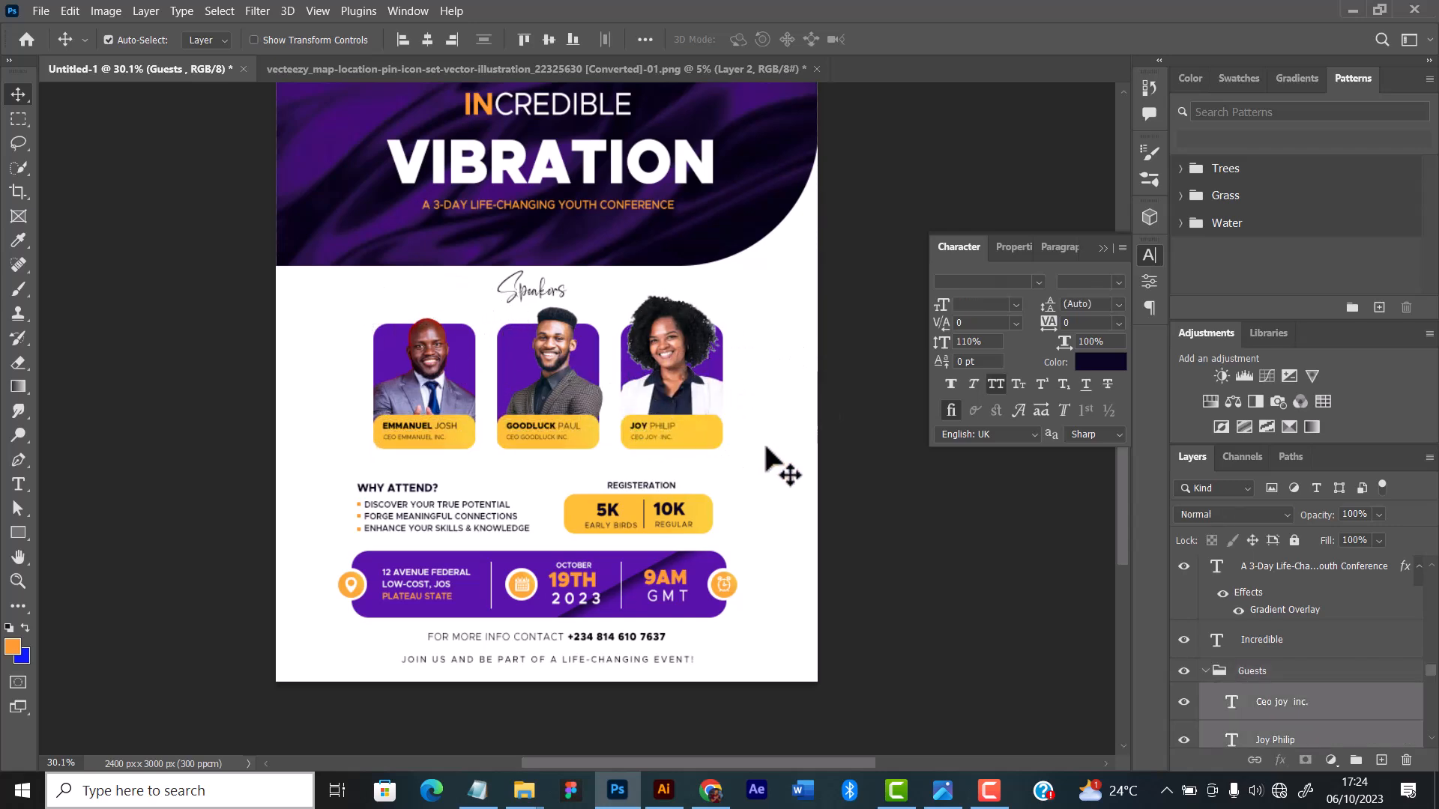
key(Down)
key(Down)
key(Down)
key(Down)
key(Down)
key(Down)
key(Down)
key(Down)
key(Down)
key(Down)
key(Down)
key(Down)
key(Down)
key(Down)
key(Down)
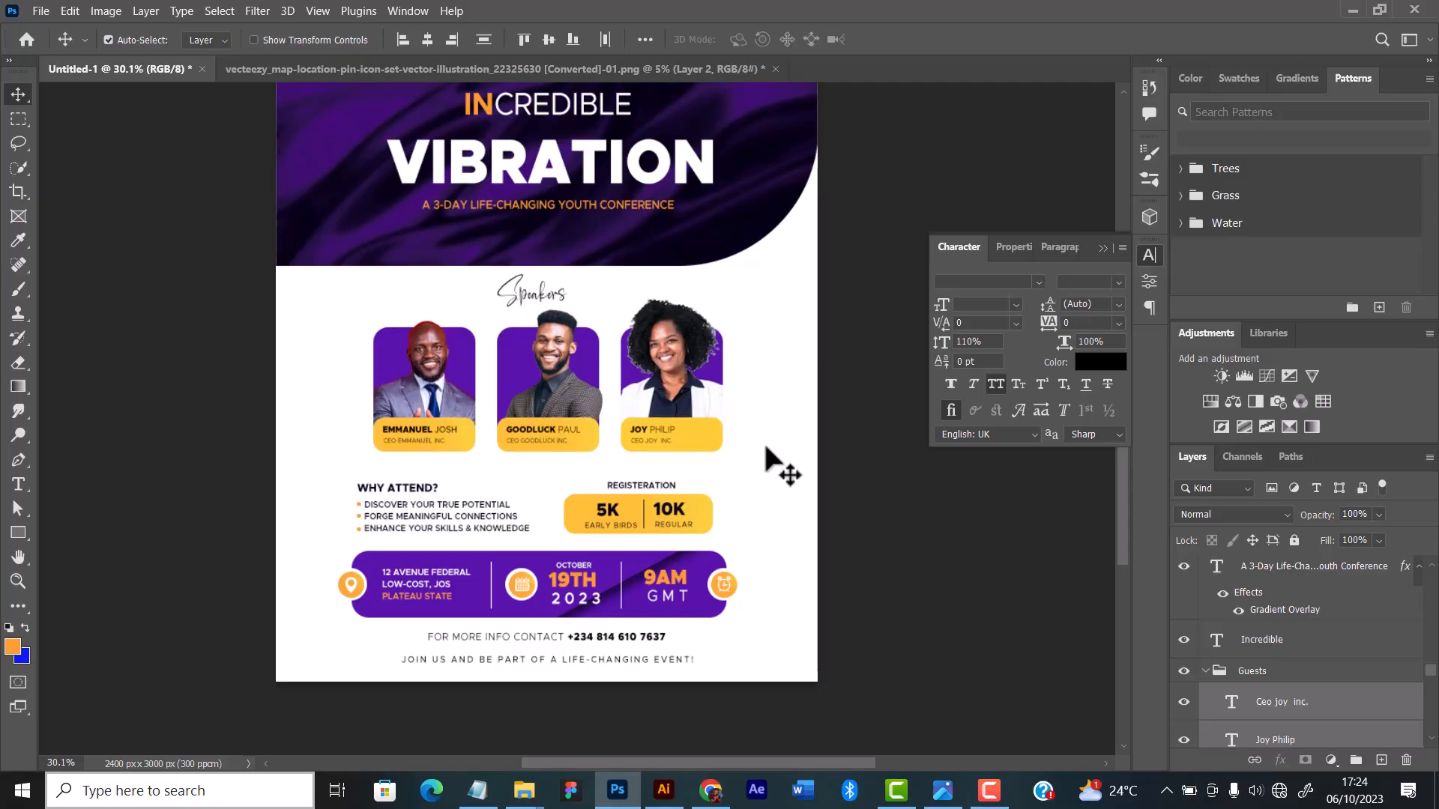
key(Down)
key(Down)
key(Down)
key(Down)
key(Down)
key(Down)
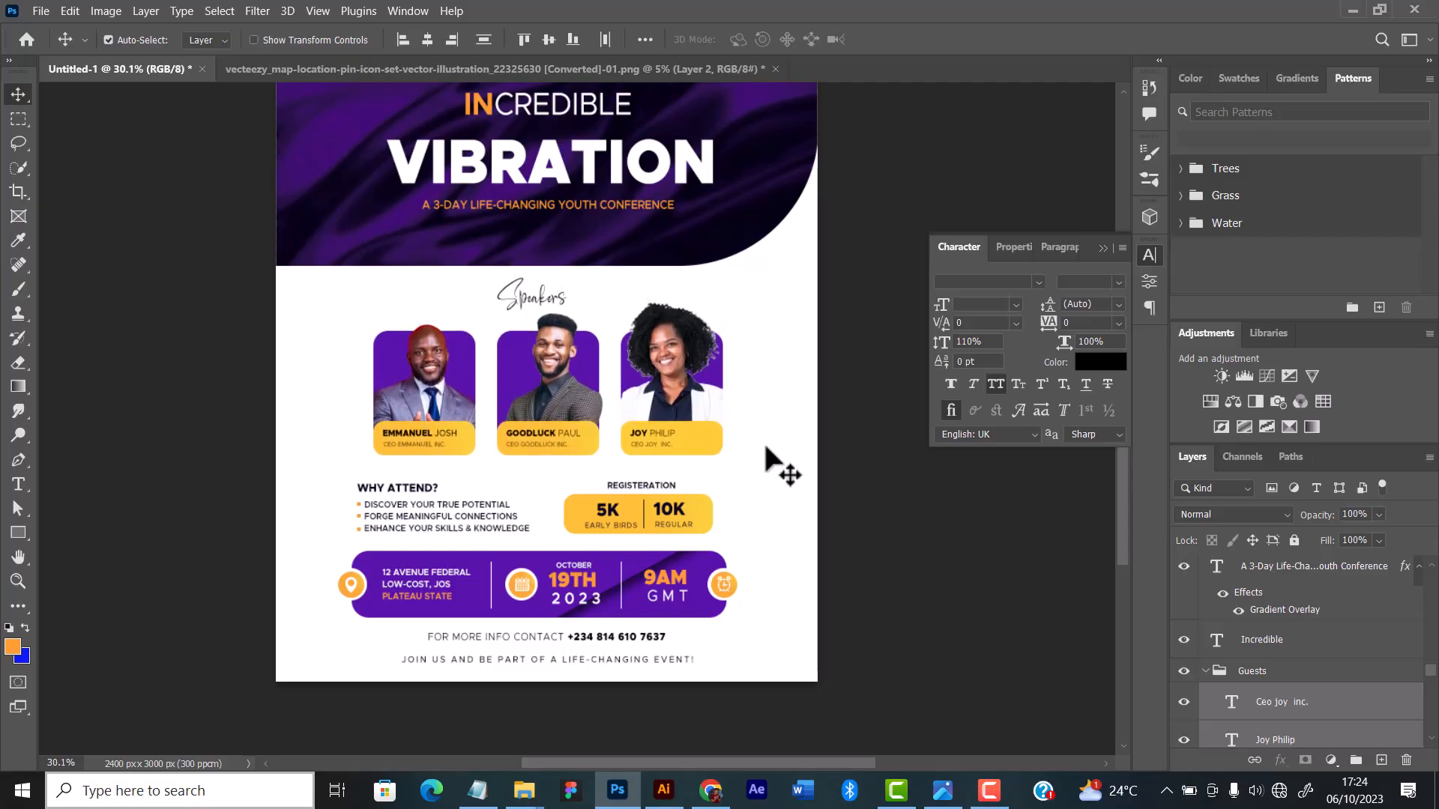
Step: Nudge only the script "Speakers" heading slightly up, away from the guest cards
scroll(764, 401, up, 4)
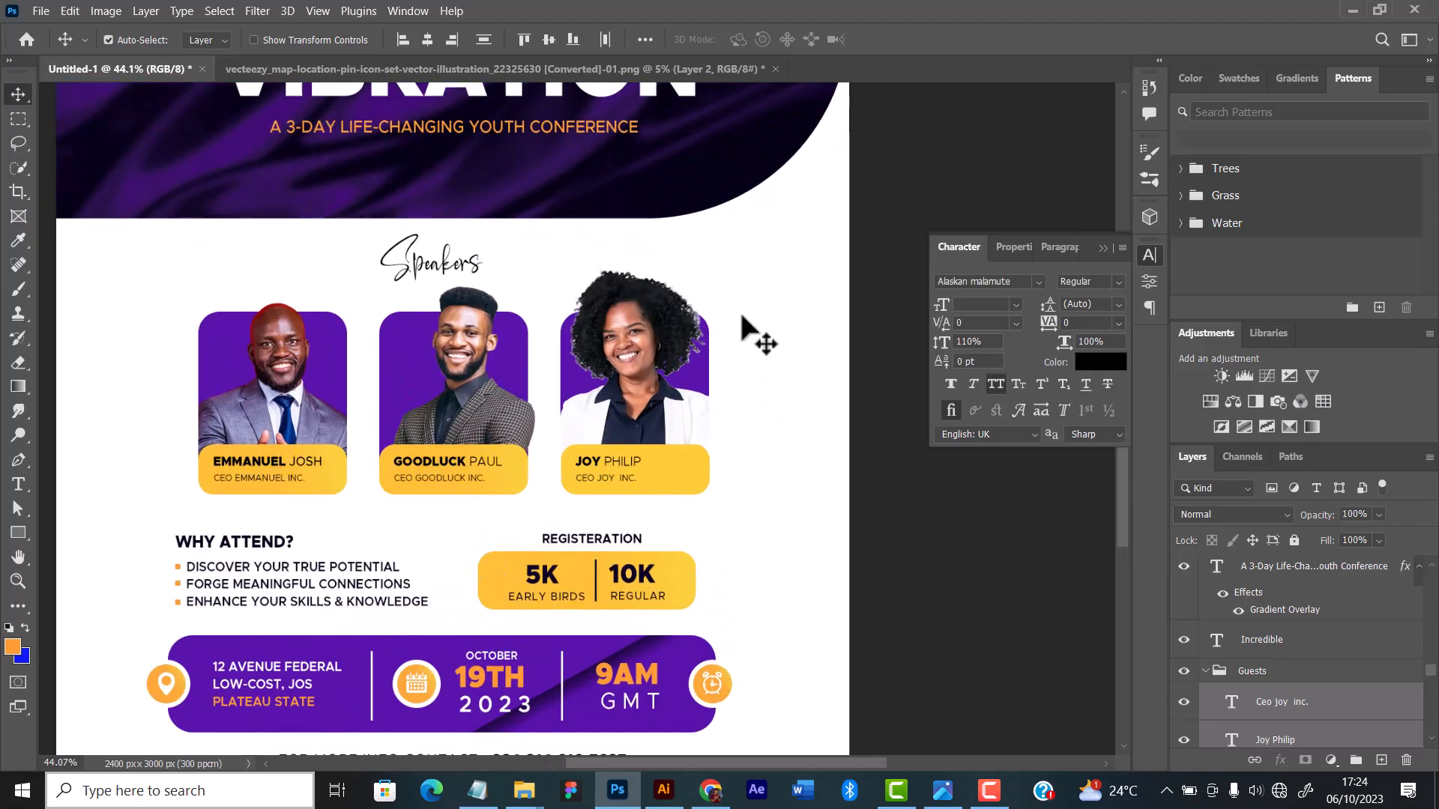
click(448, 263)
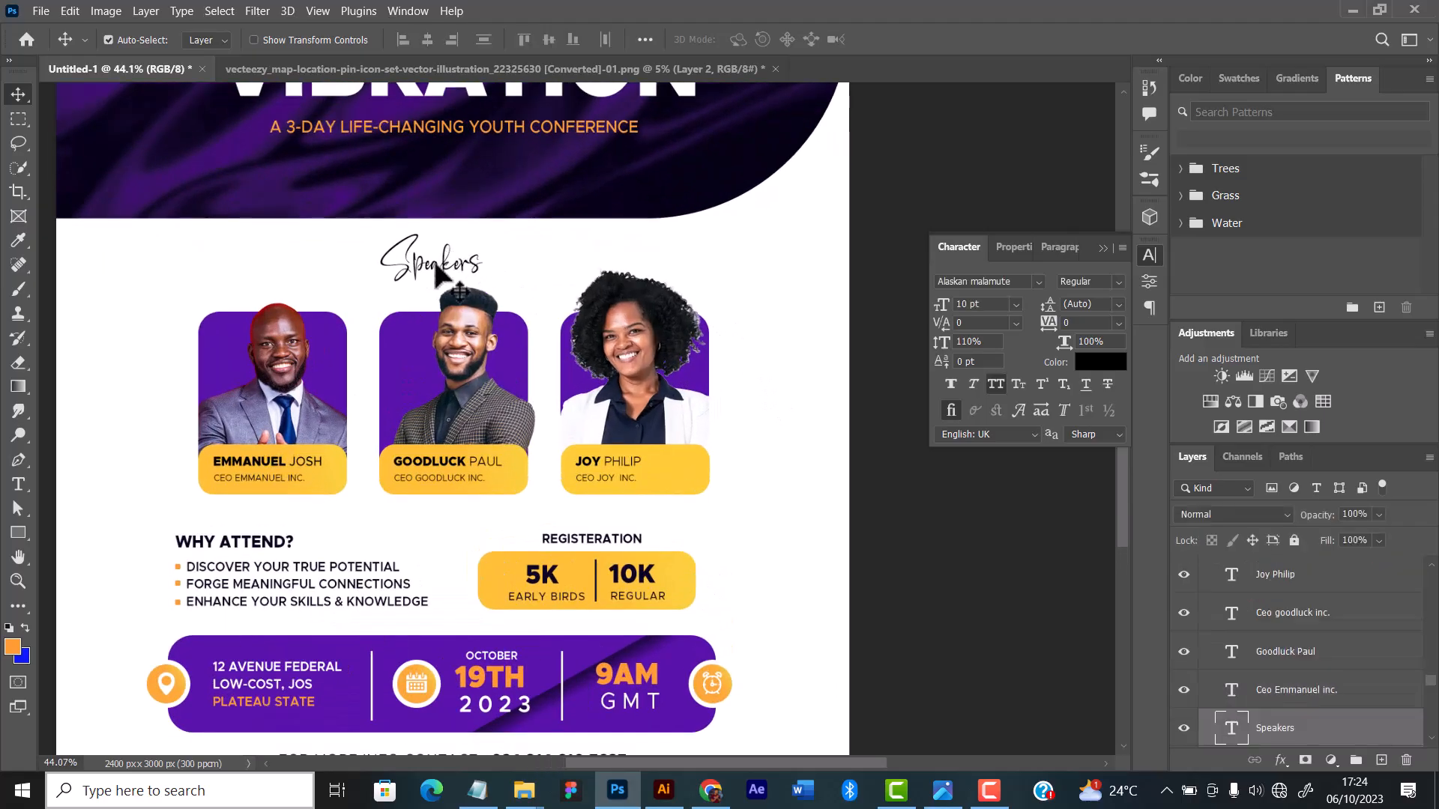
key(Up)
key(Up)
key(Up)
key(Up)
key(Up)
key(Up)
key(Up)
key(Up)
key(Up)
key(Up)
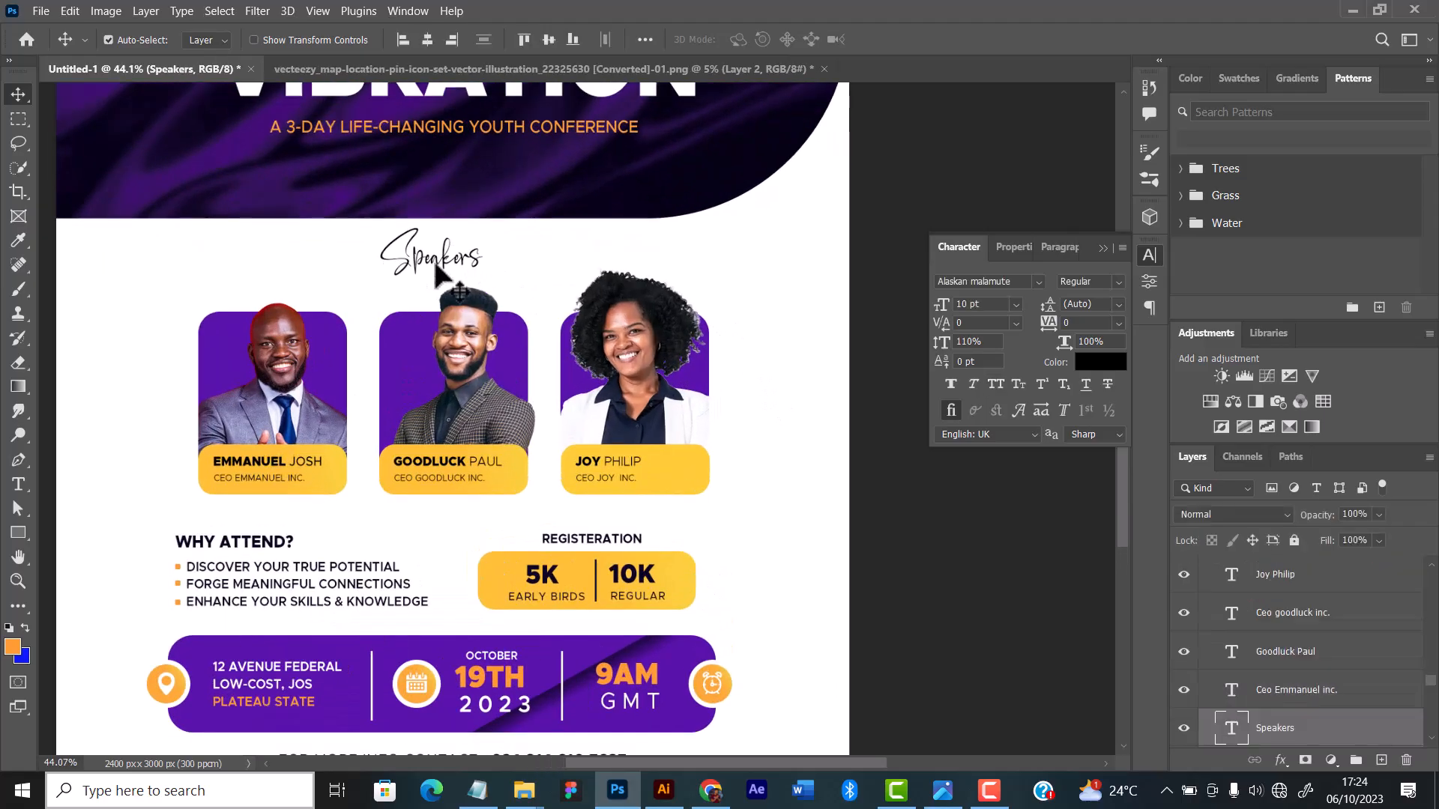
scroll(440, 279, down, 3)
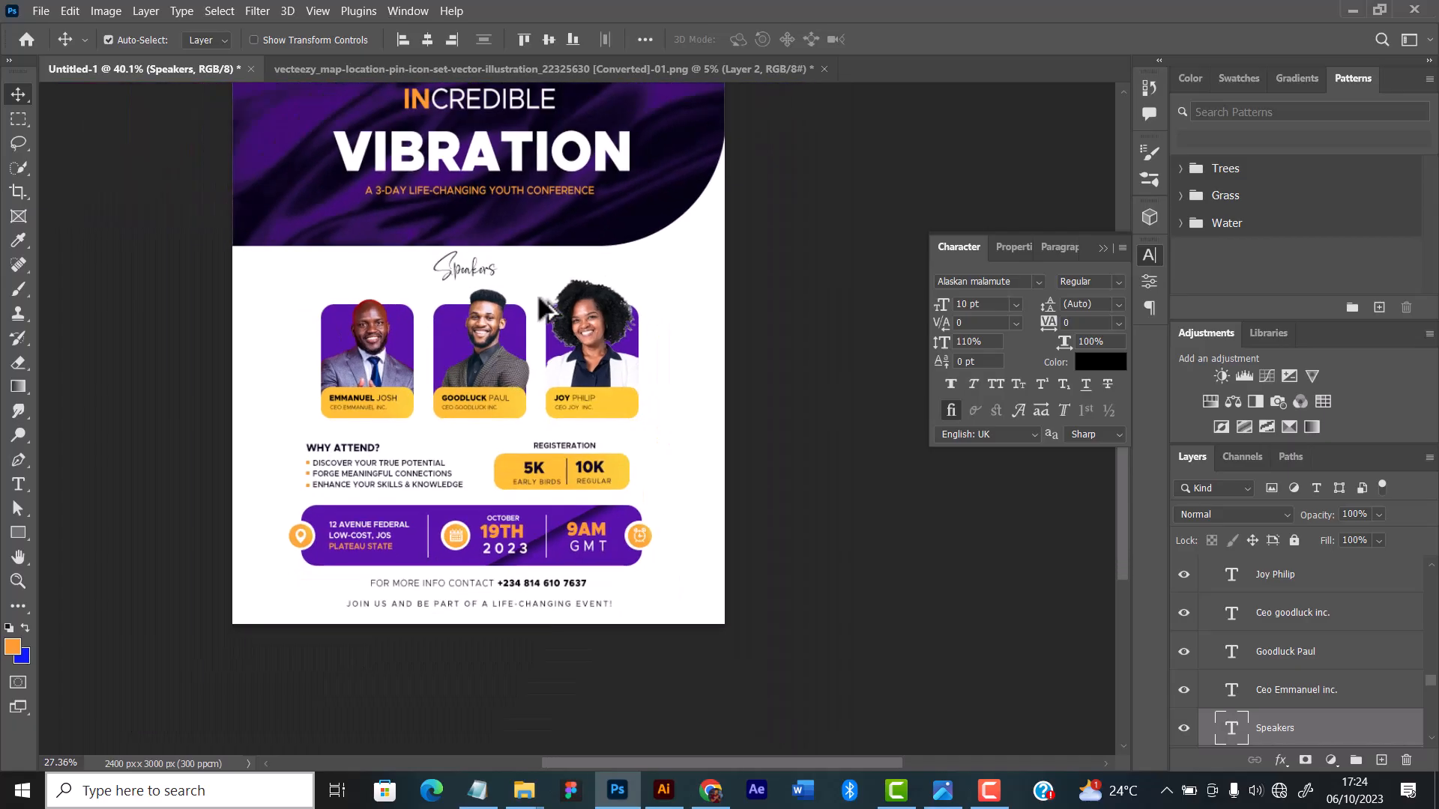
scroll(647, 359, down, 1)
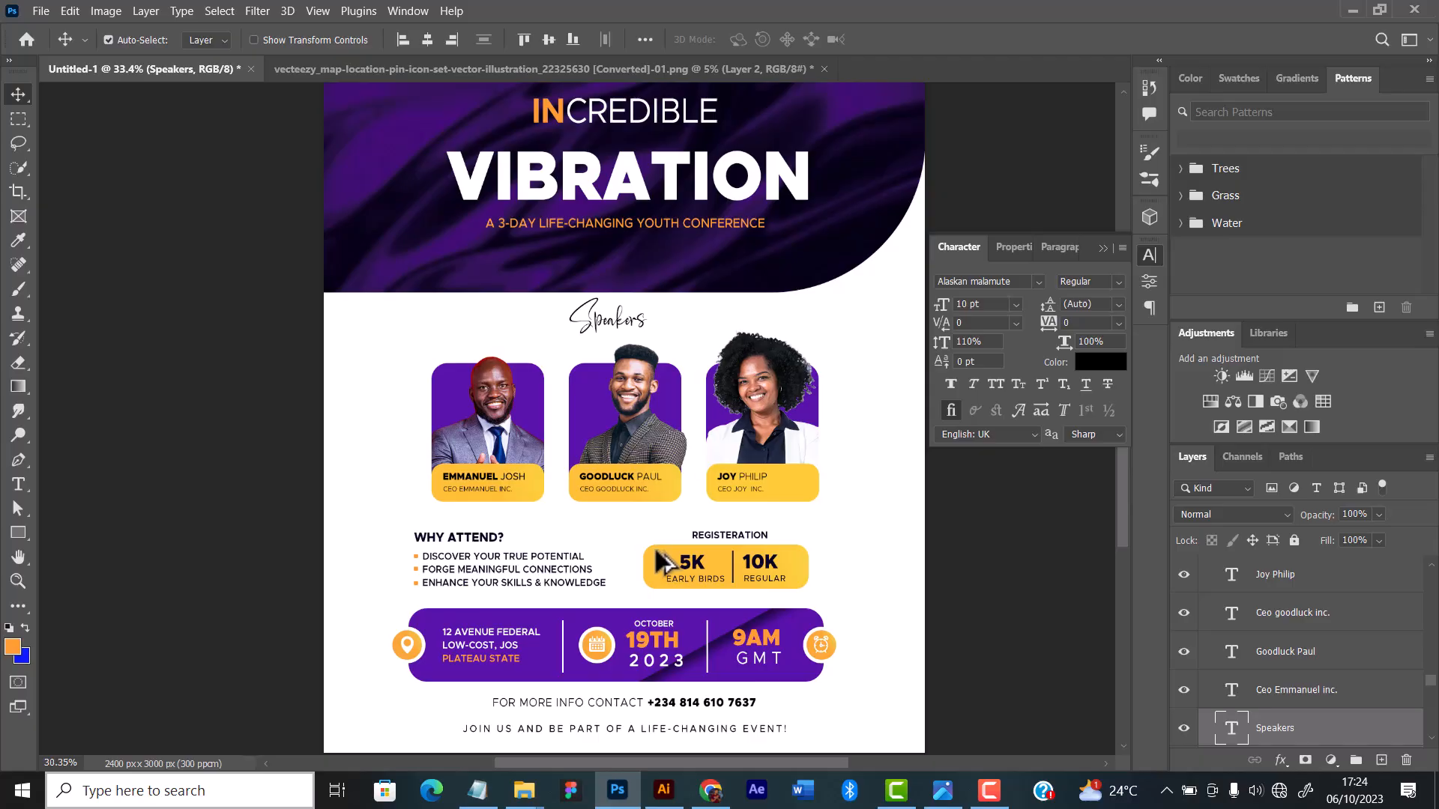
Step: Add a theme line below the conference subtitle: "Theme -" in orange 6 pt Alaskan malamute script, followed by "Life Long Transformation" in white
scroll(663, 532, up, 3)
scroll(670, 493, up, 1)
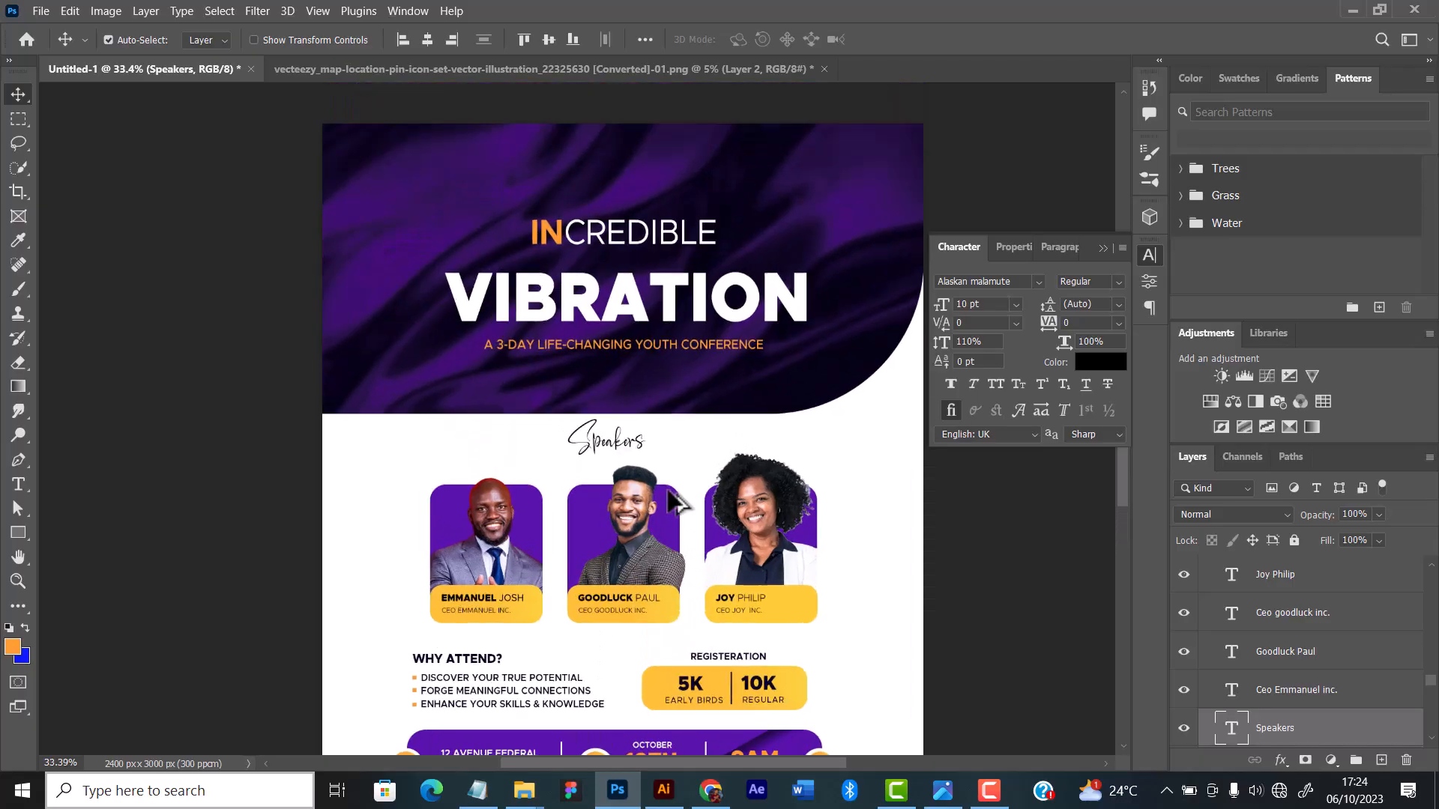
scroll(658, 471, up, 4)
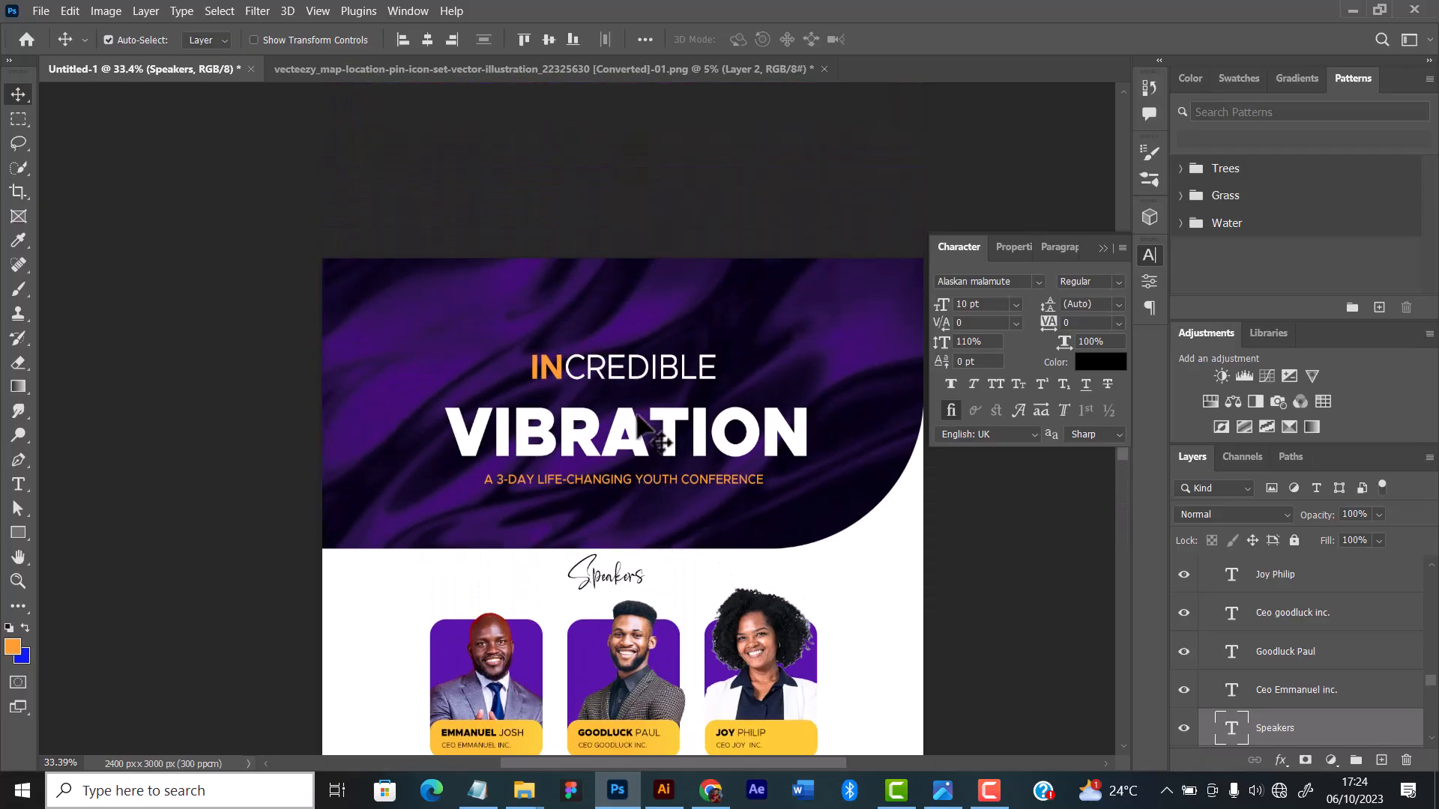
click(652, 375)
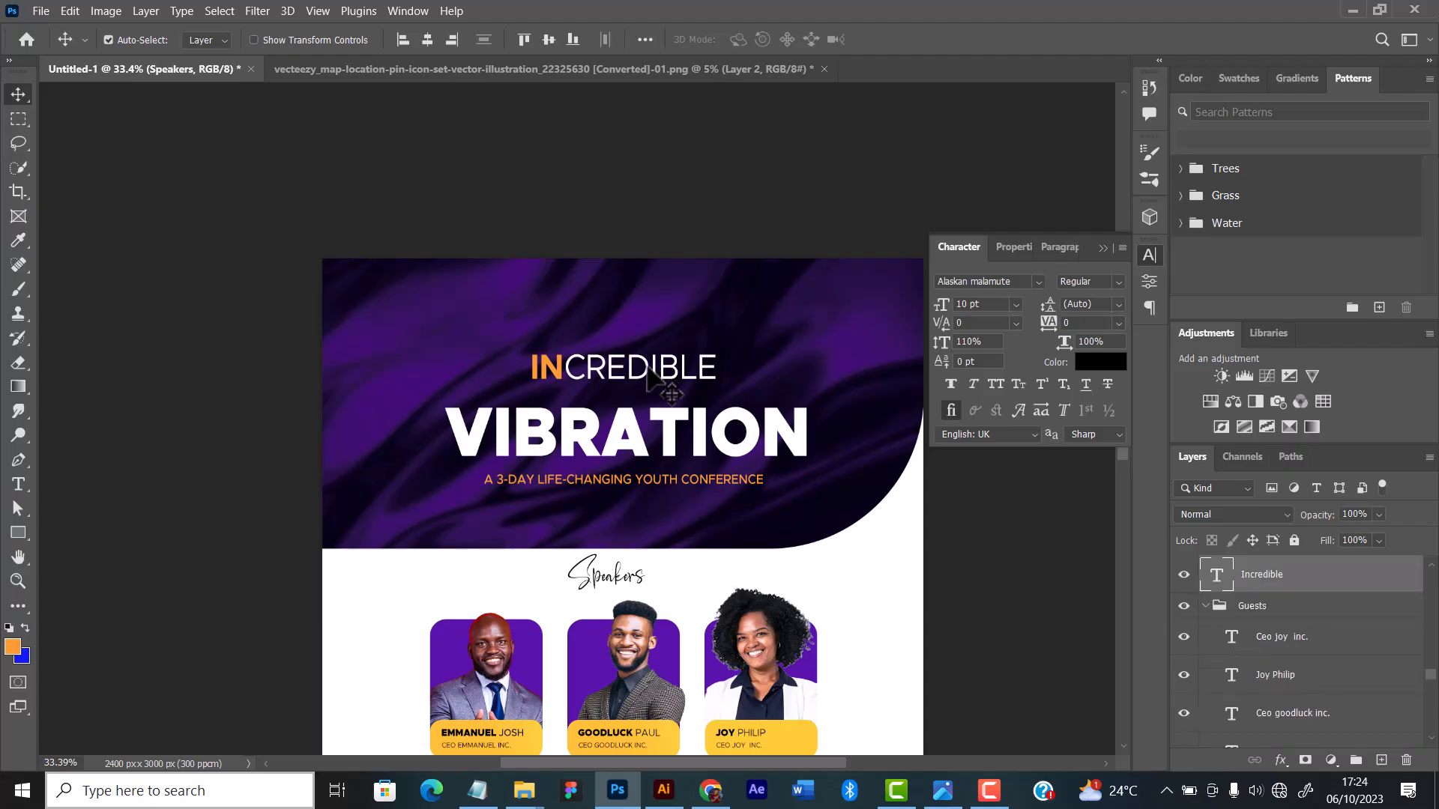
shift+click(669, 430)
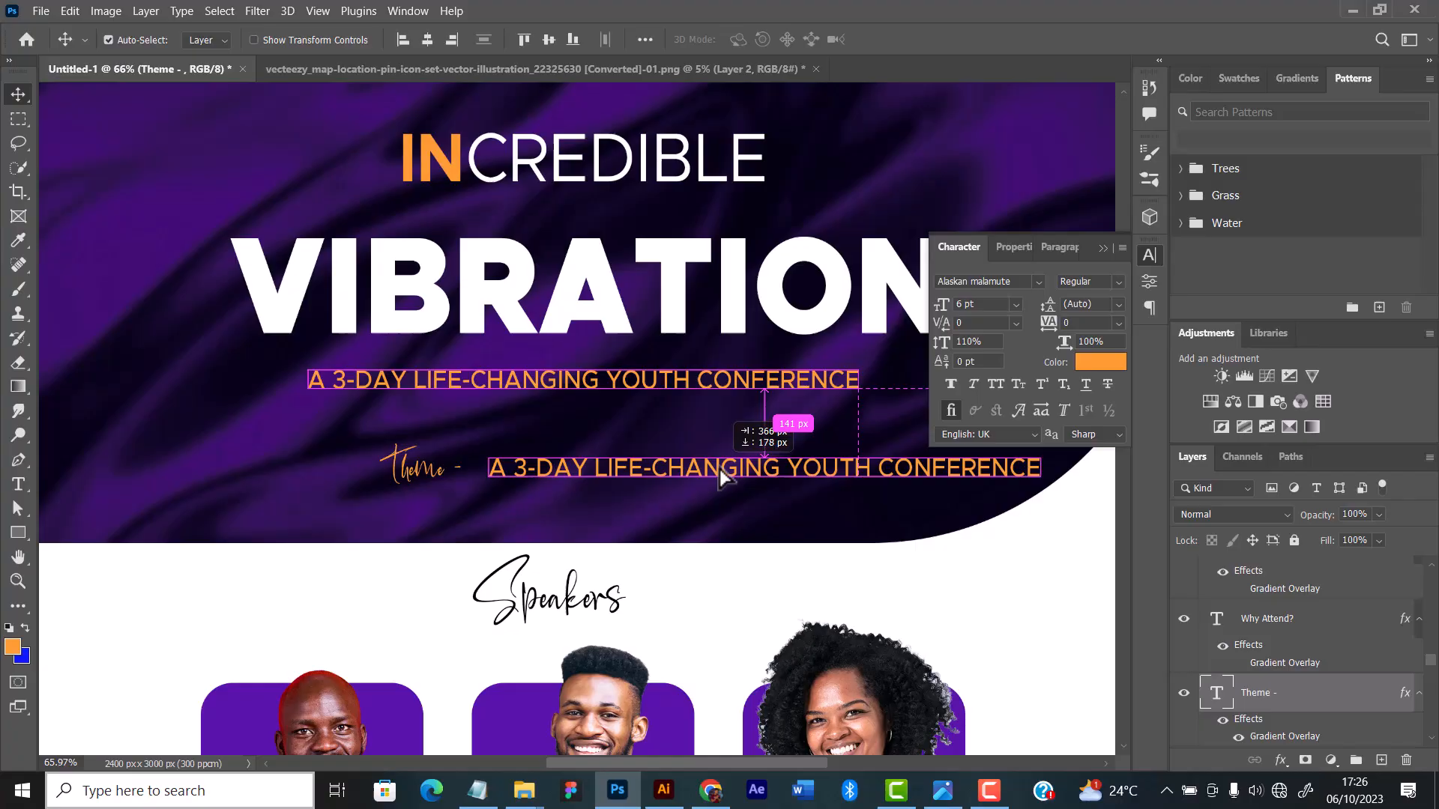
scroll(834, 411, up, 2)
double_click(507, 516)
key(ctrl+a)
text(LIFE LONG TRANSFORM)
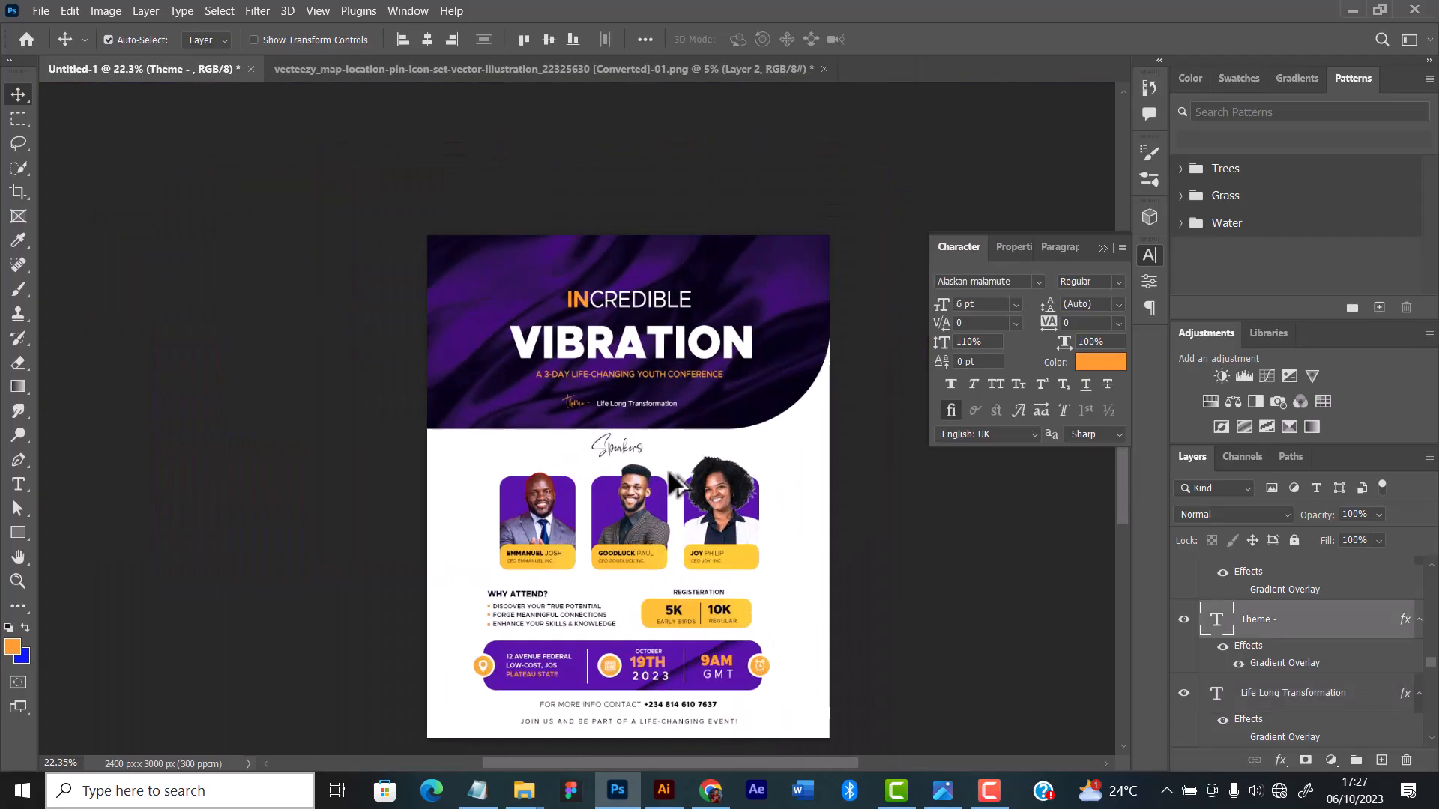
Step: Examine the whole flyer at different magnifications to check the layout, spacing and new theme line
scroll(671, 484, down, 2)
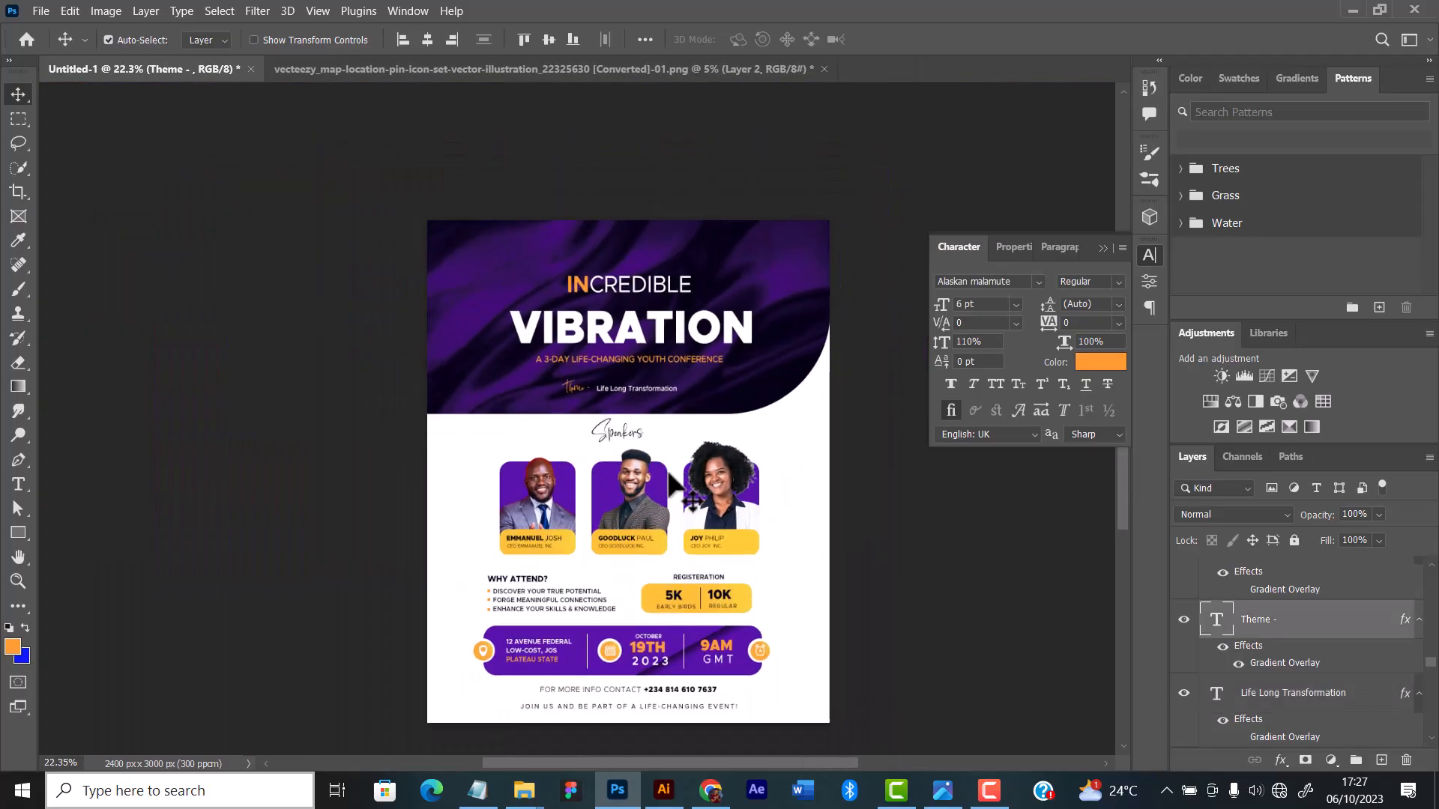
scroll(671, 484, up, 1)
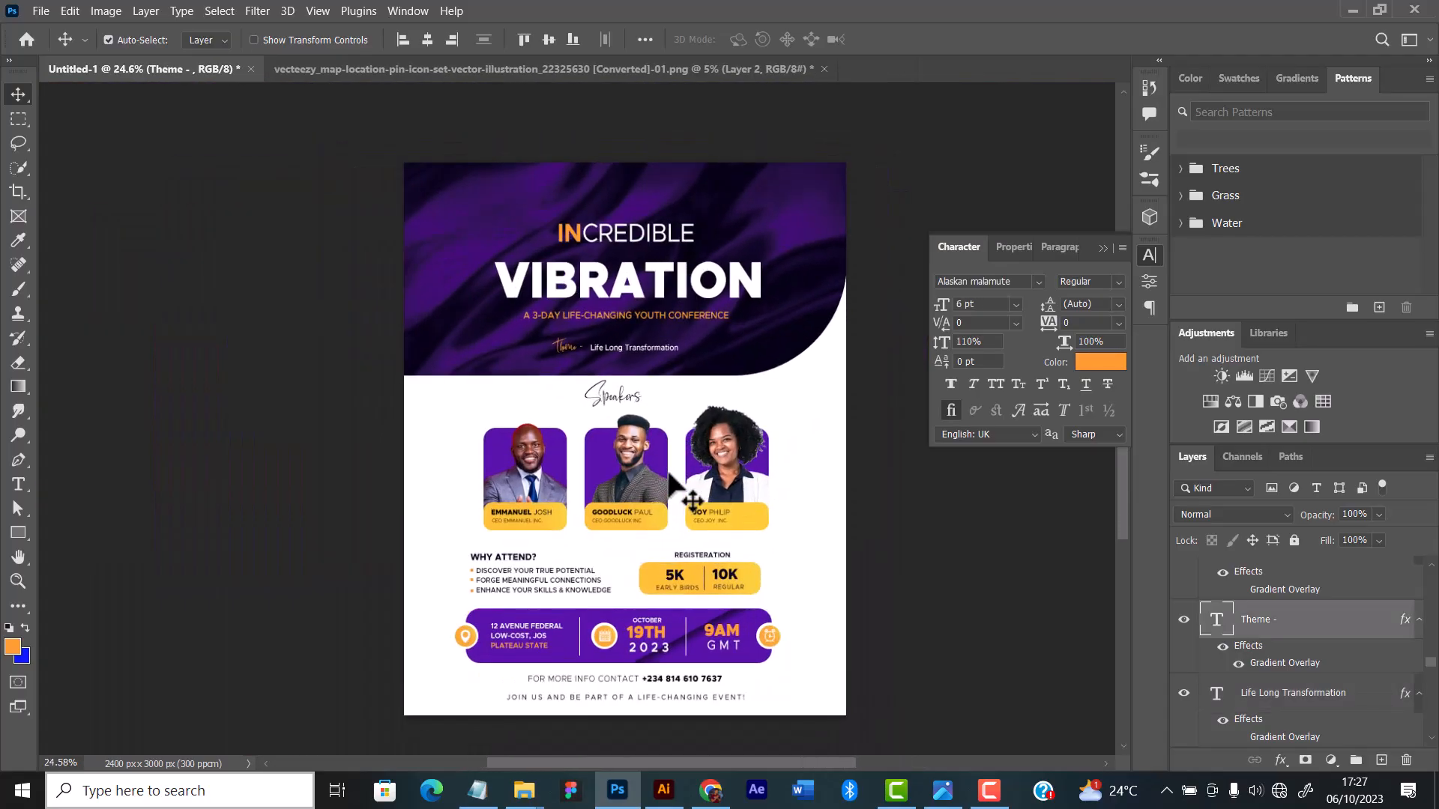
scroll(669, 475, up, 1)
scroll(669, 476, up, 2)
scroll(669, 475, down, 2)
scroll(669, 476, up, 1)
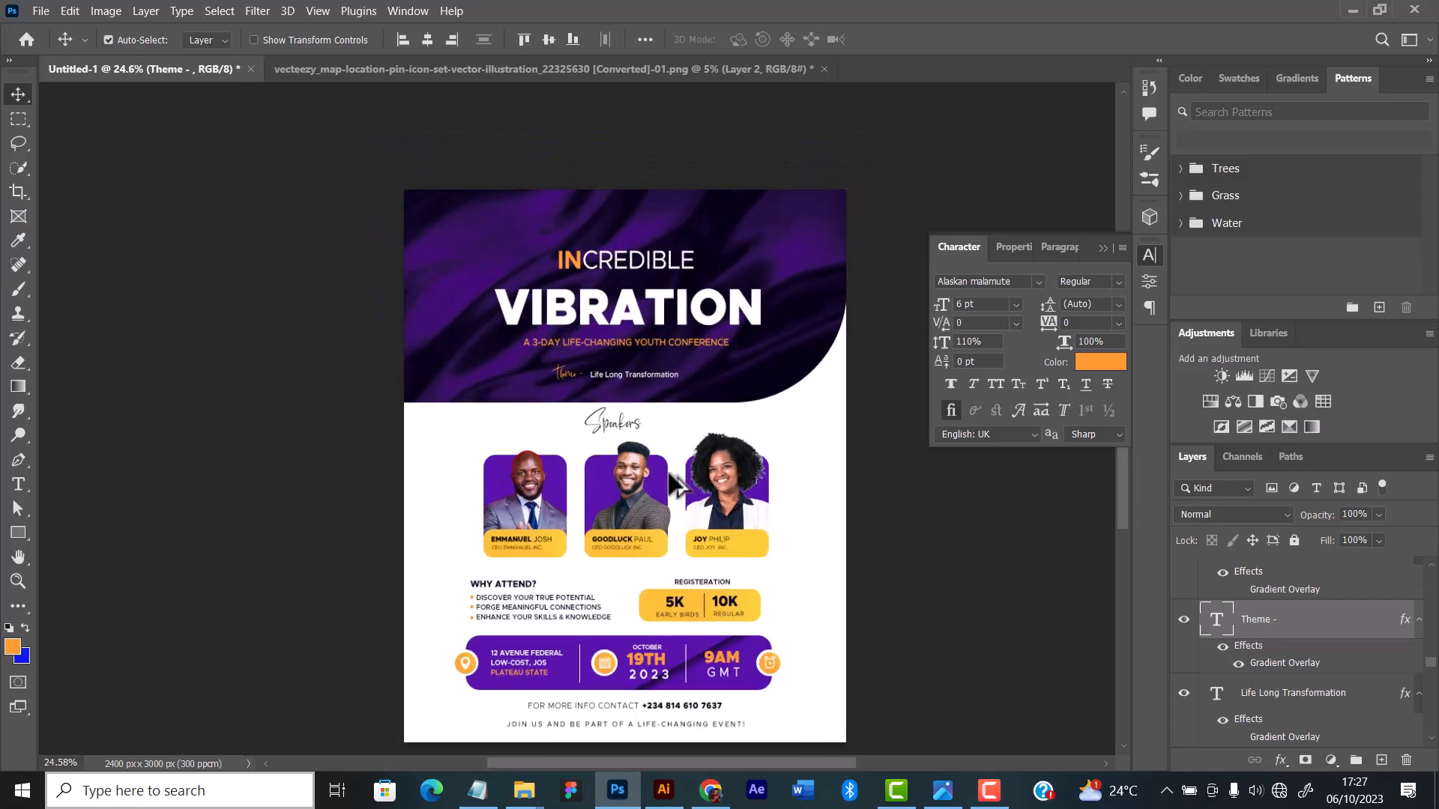
scroll(674, 484, down, 1)
scroll(674, 483, up, 1)
scroll(669, 475, down, 1)
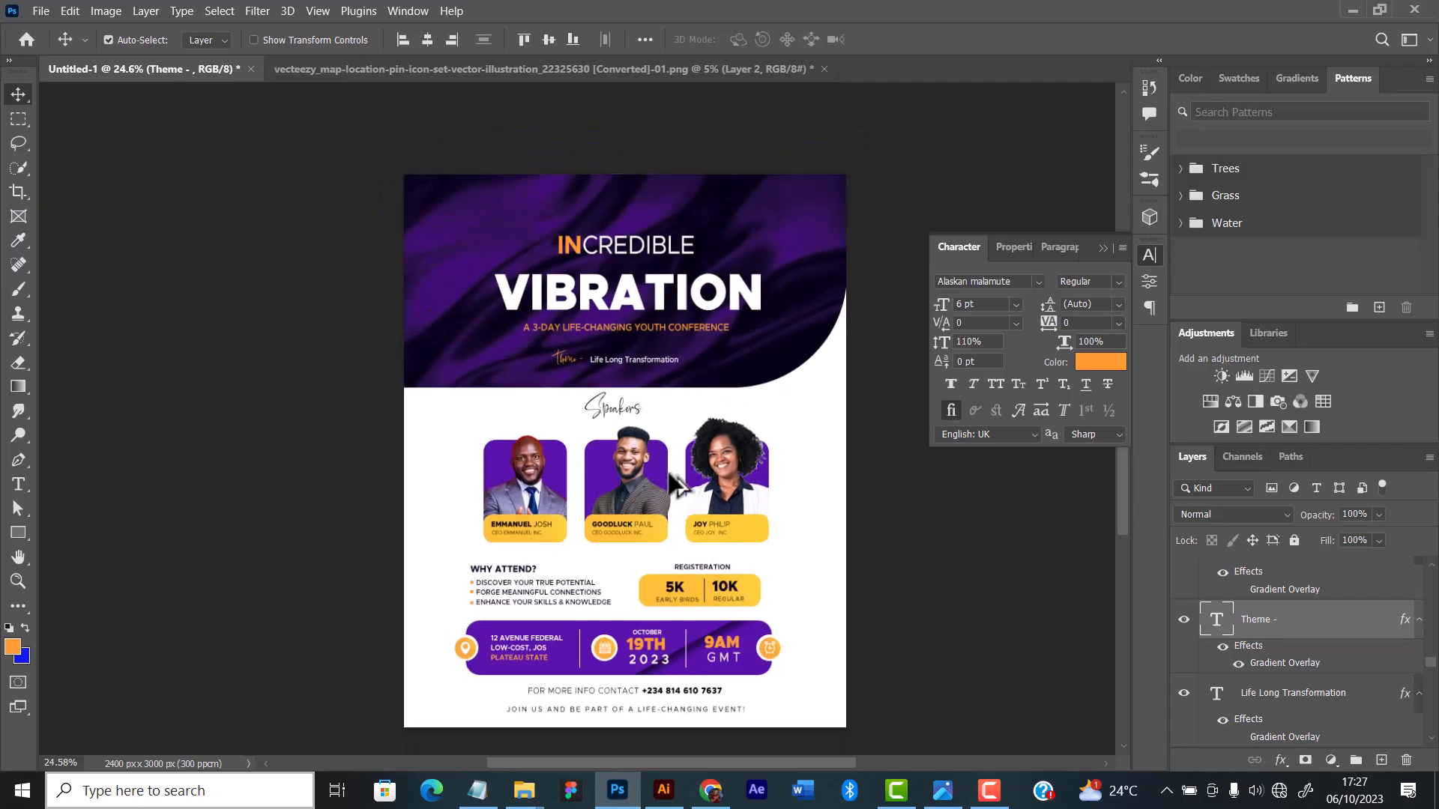
scroll(669, 475, down, 2)
scroll(669, 475, up, 1)
scroll(669, 475, up, 1)
scroll(669, 475, up, 1)
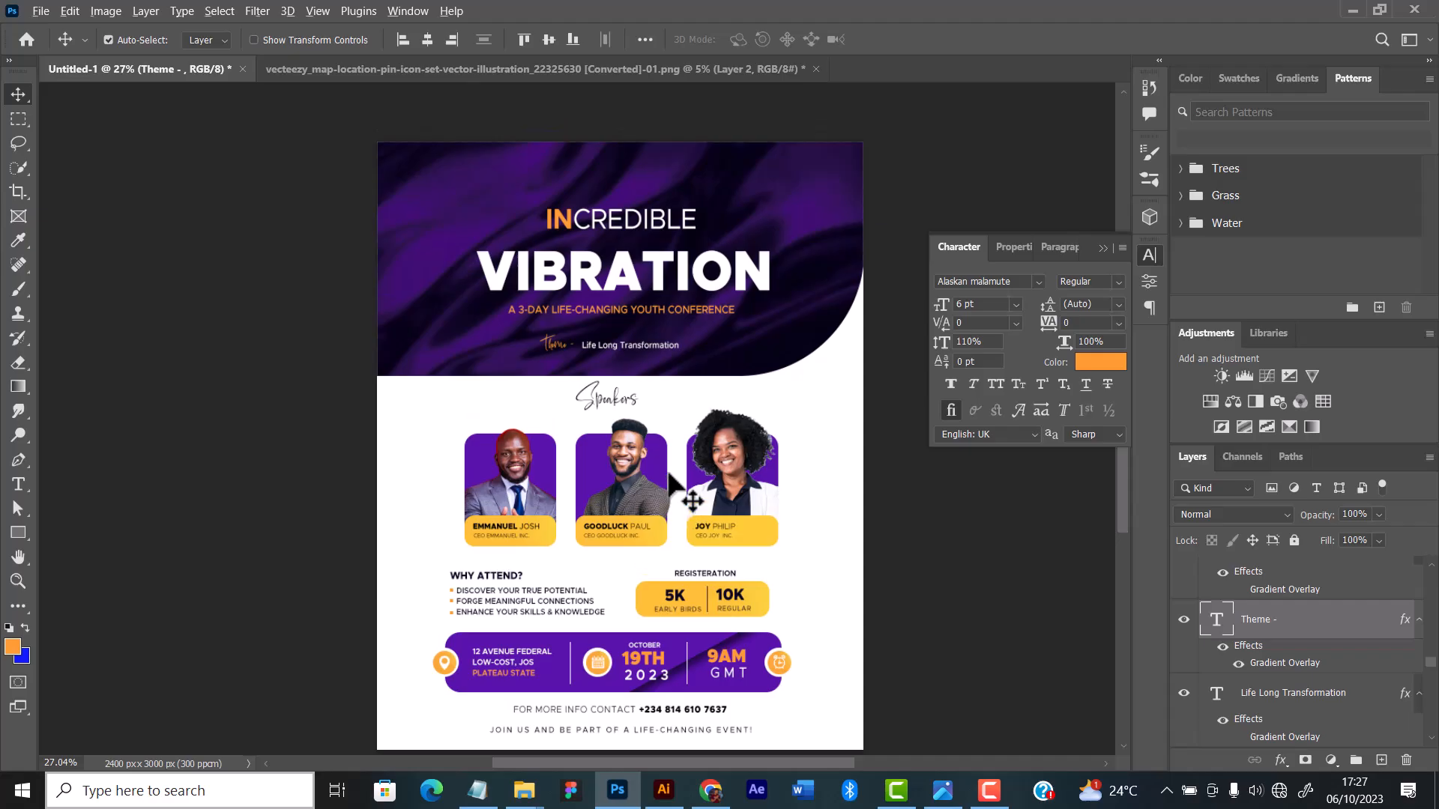
scroll(669, 475, down, 1)
scroll(669, 475, up, 1)
scroll(669, 476, down, 1)
scroll(670, 475, up, 1)
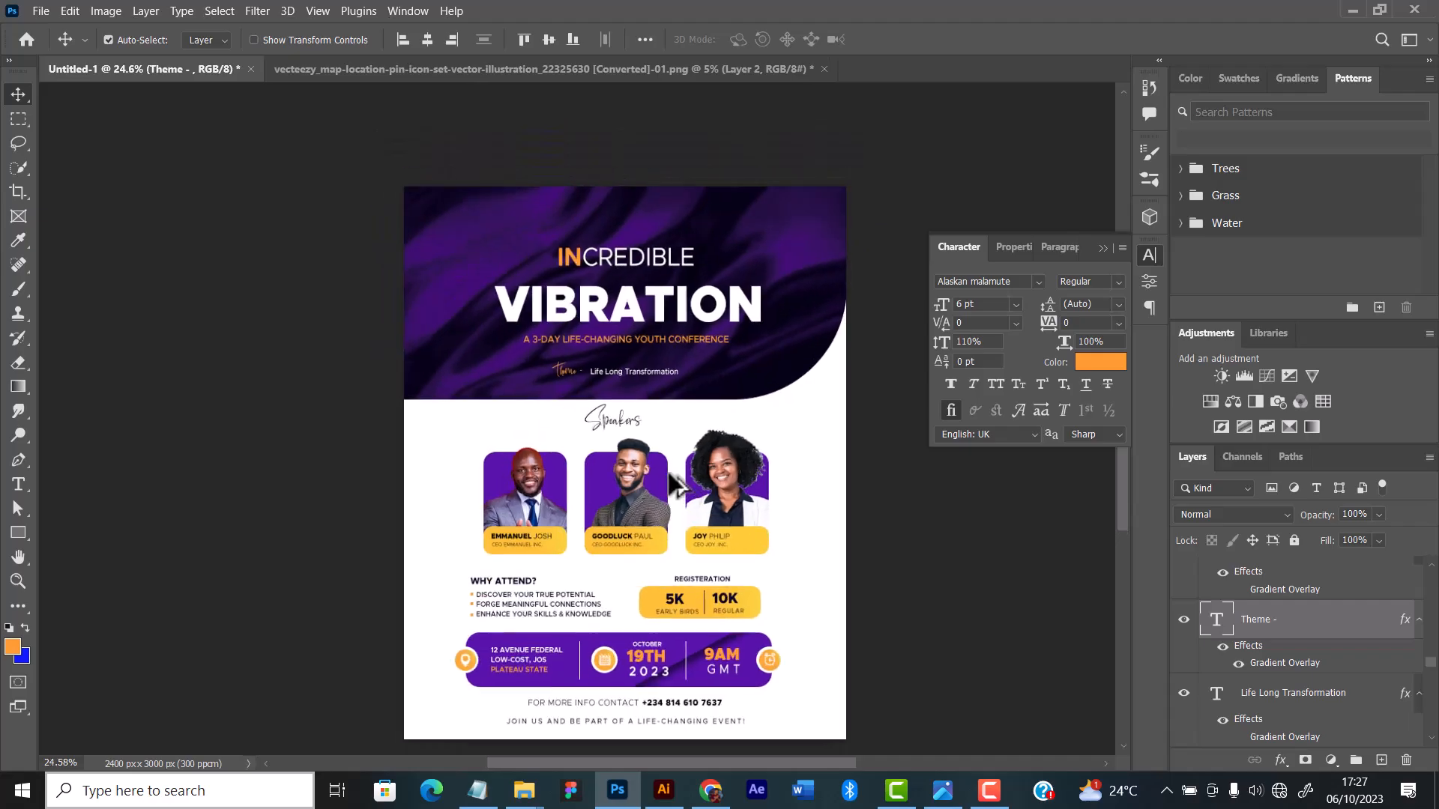
scroll(669, 475, up, 1)
scroll(669, 476, down, 1)
scroll(670, 475, down, 1)
scroll(669, 476, up, 1)
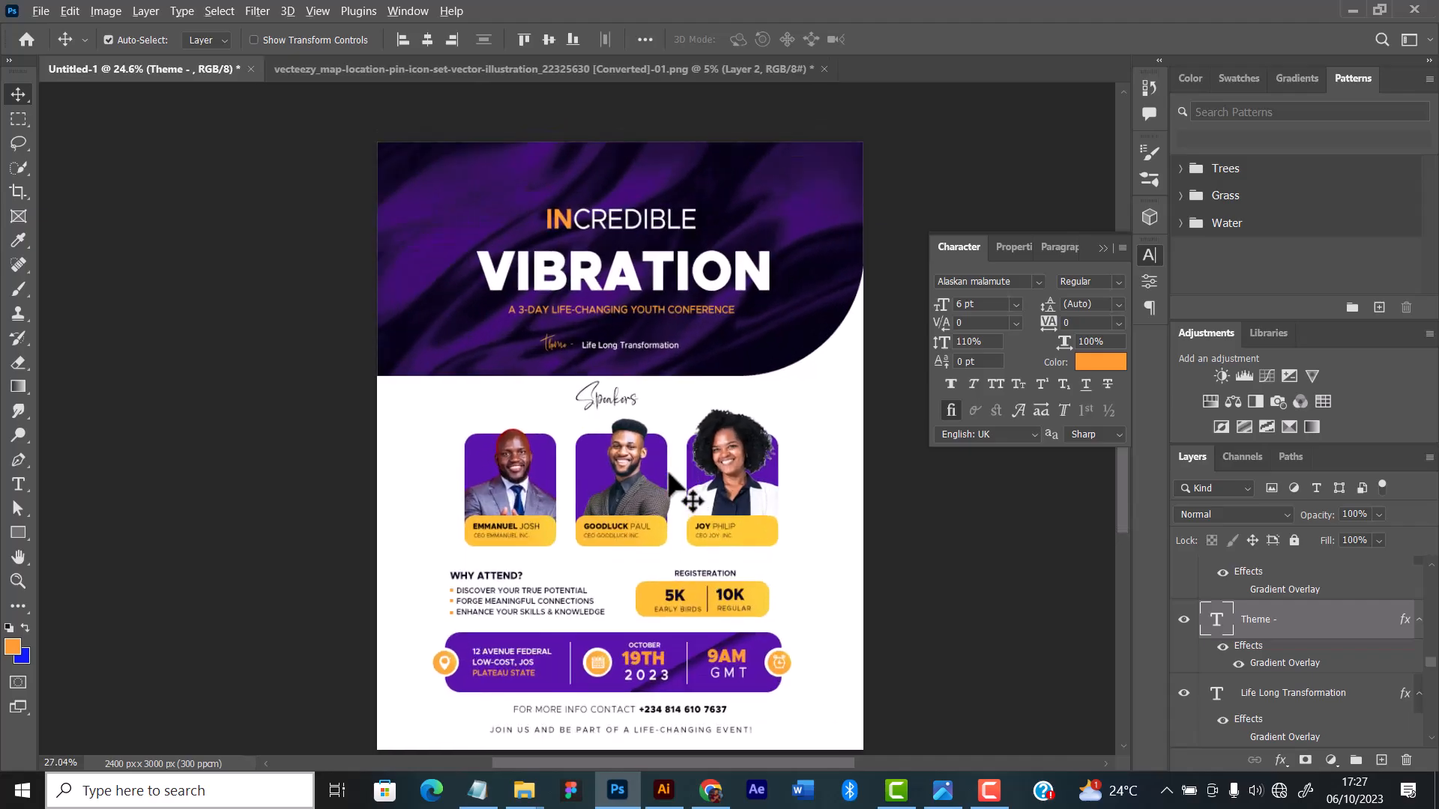
scroll(669, 475, down, 1)
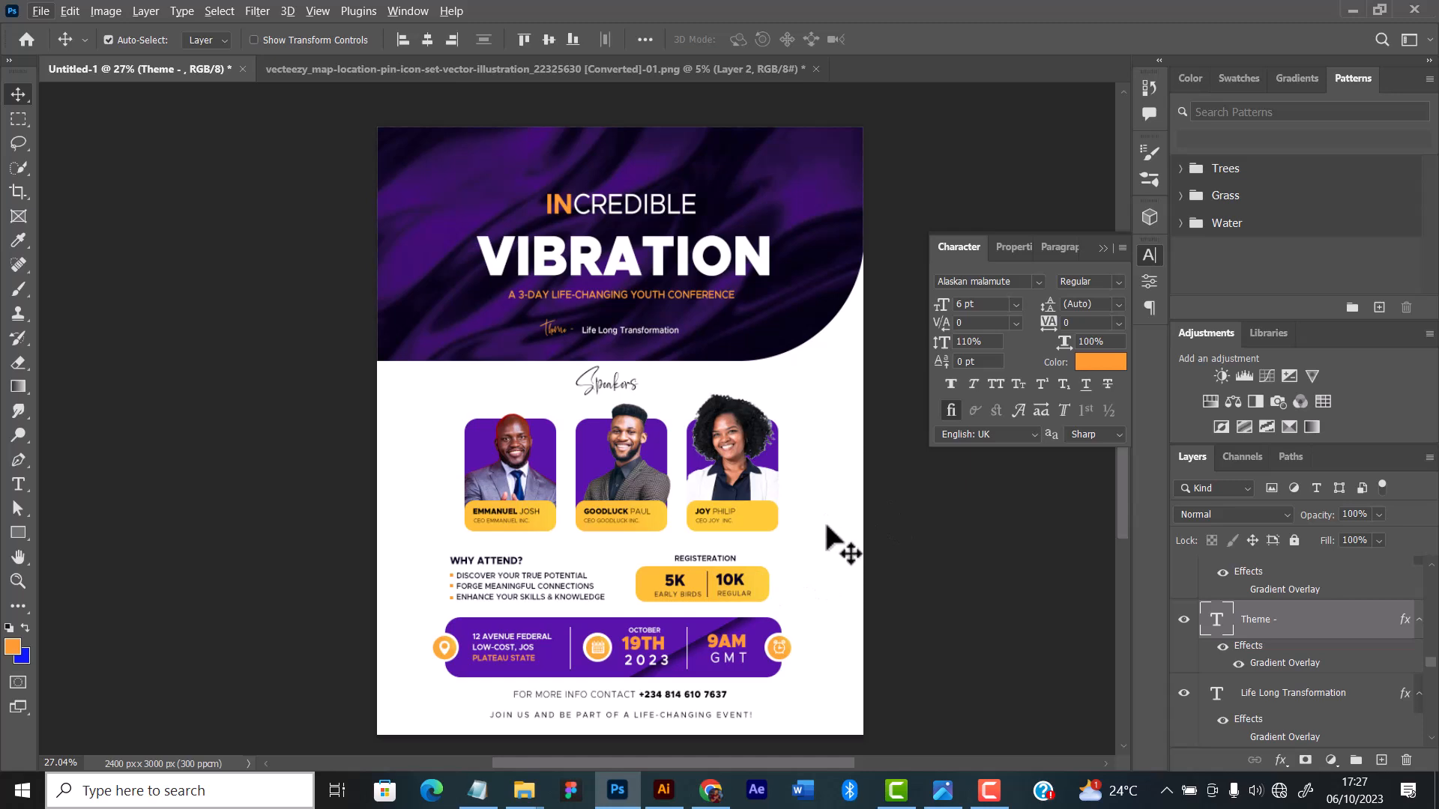
Step: Add a Solid Color fill layer in light grey f7f7f7 directly above the Background layer
click(899, 517)
scroll(1308, 709, down, 5)
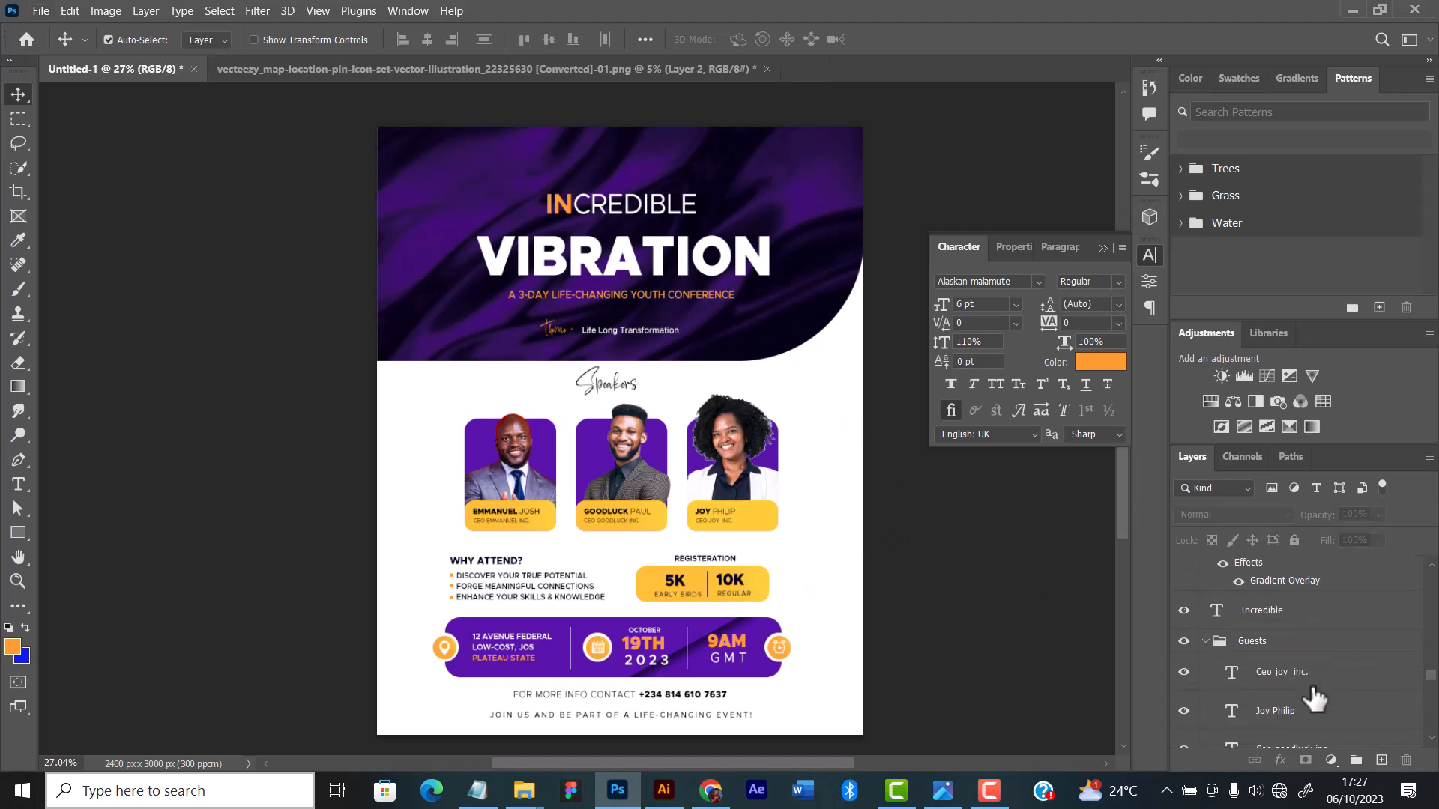
scroll(1308, 708, down, 6)
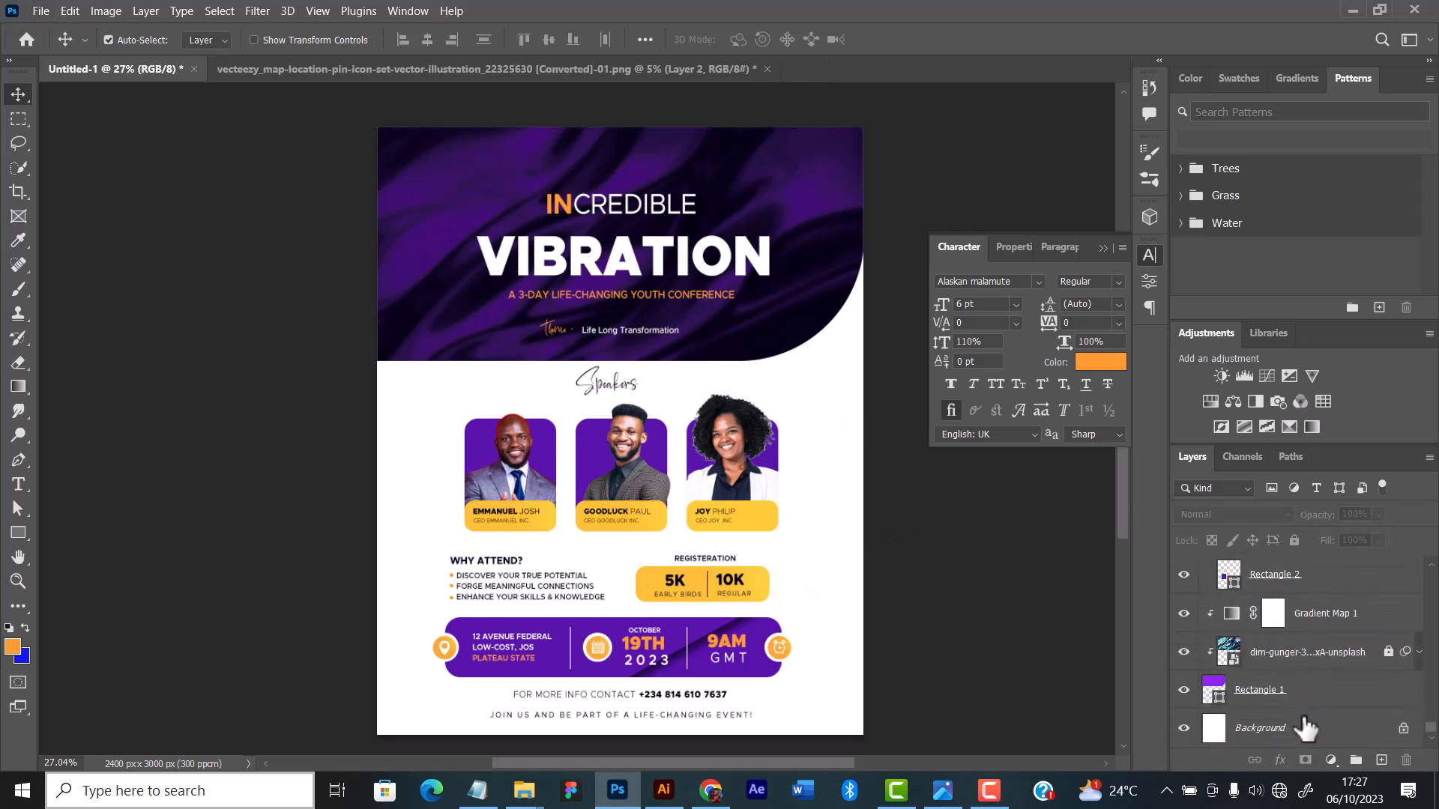
click(1284, 737)
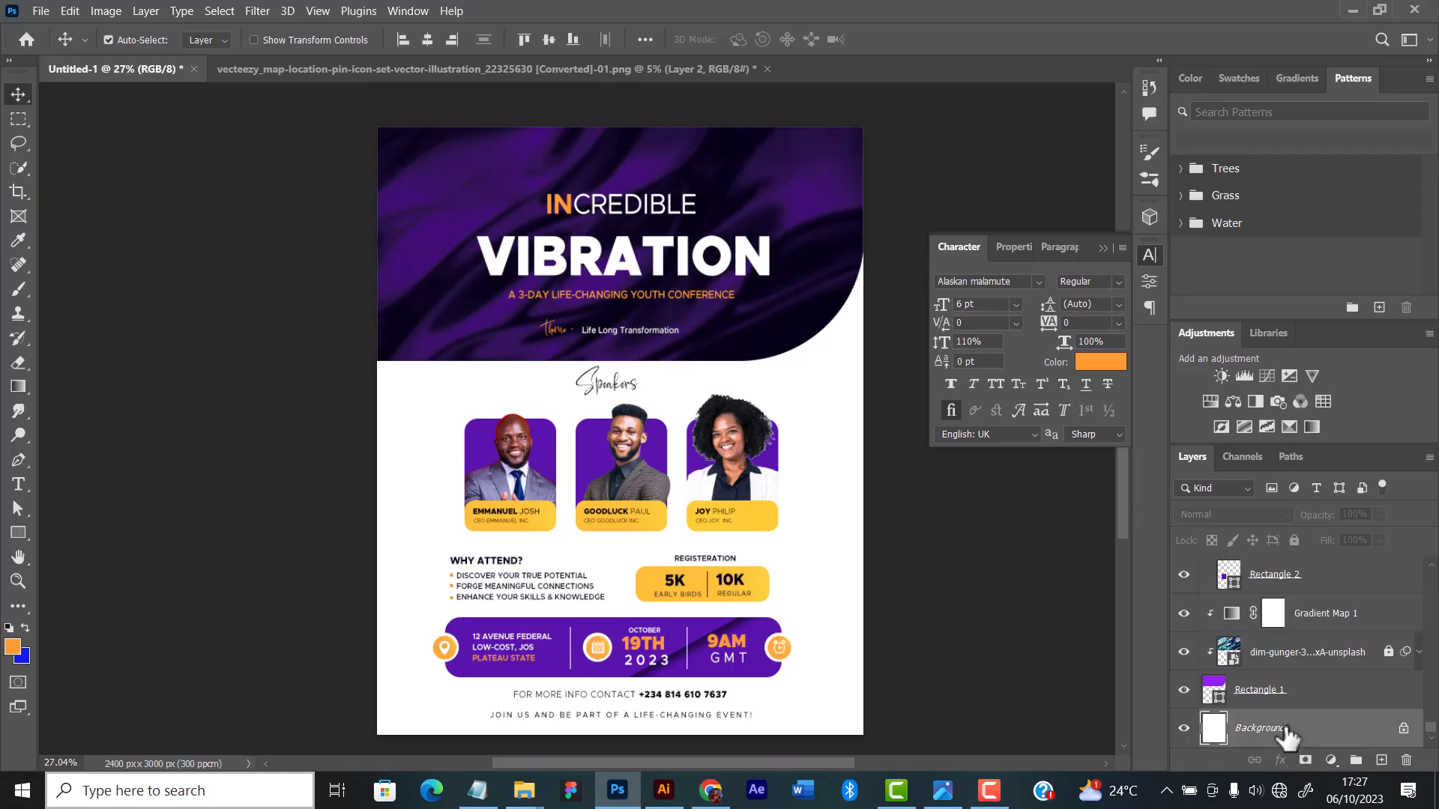
click(1331, 758)
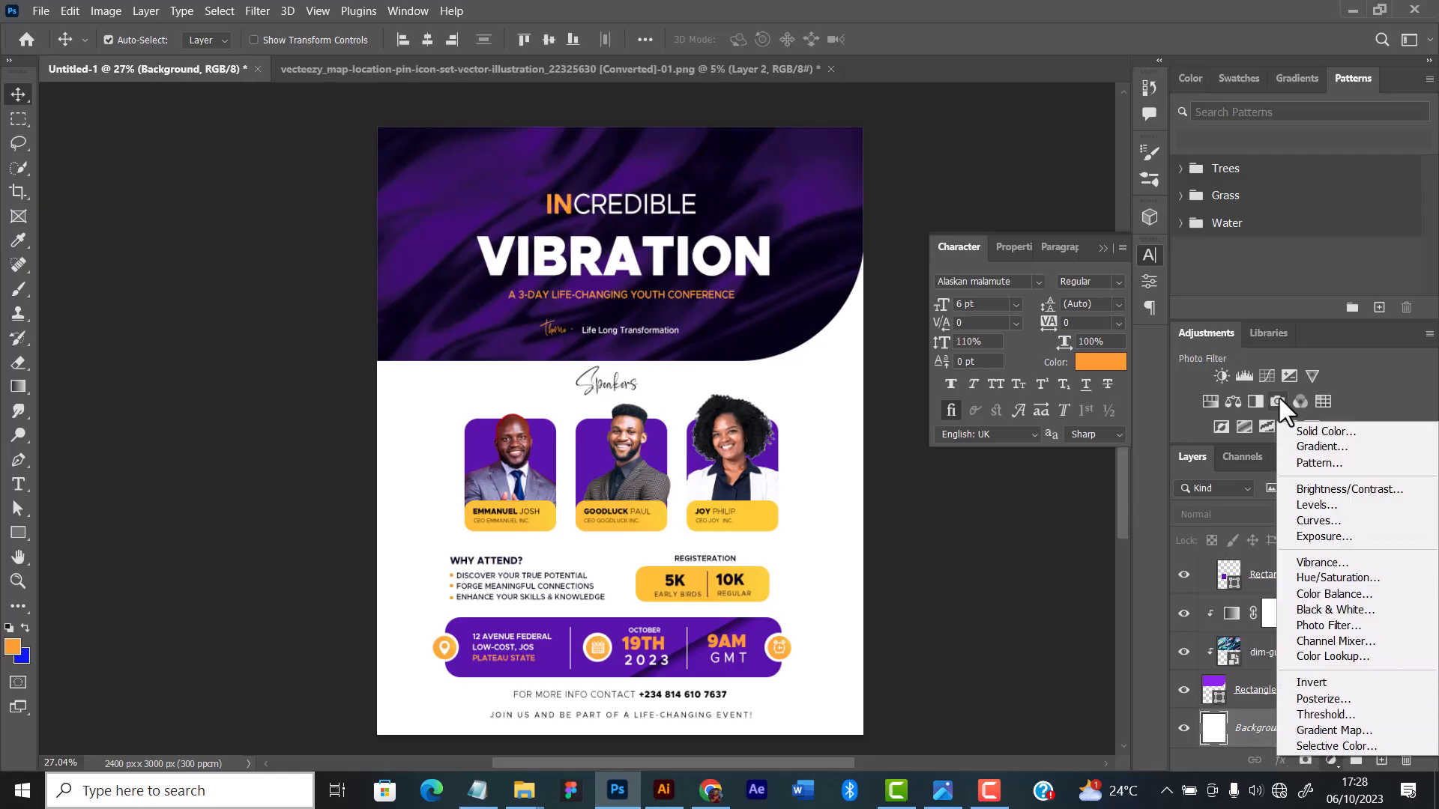
click(1324, 432)
mouse_move(959, 375)
mouse_down()
mouse_move(938, 379)
mouse_move(929, 333)
mouse_move(943, 368)
mouse_up()
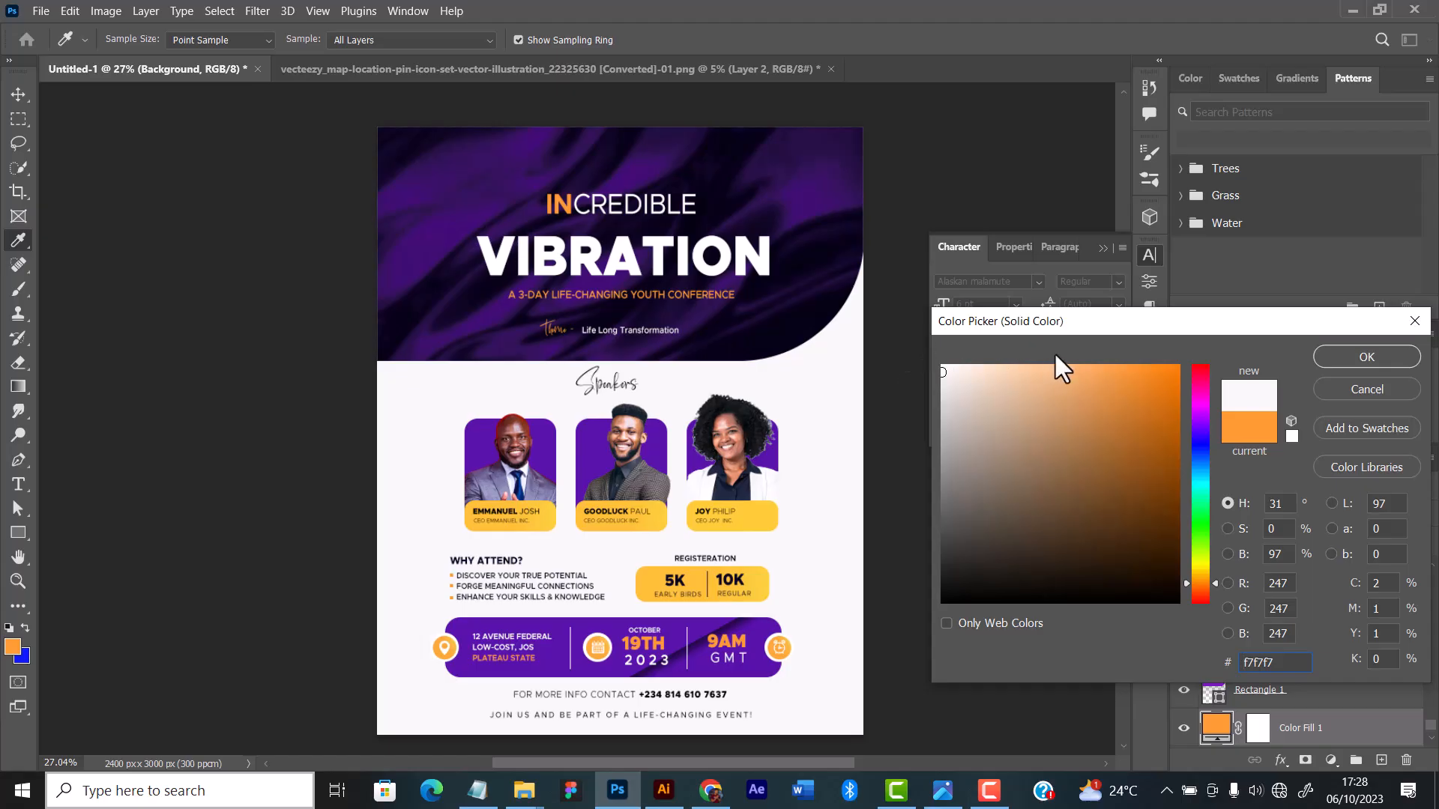
click(1357, 358)
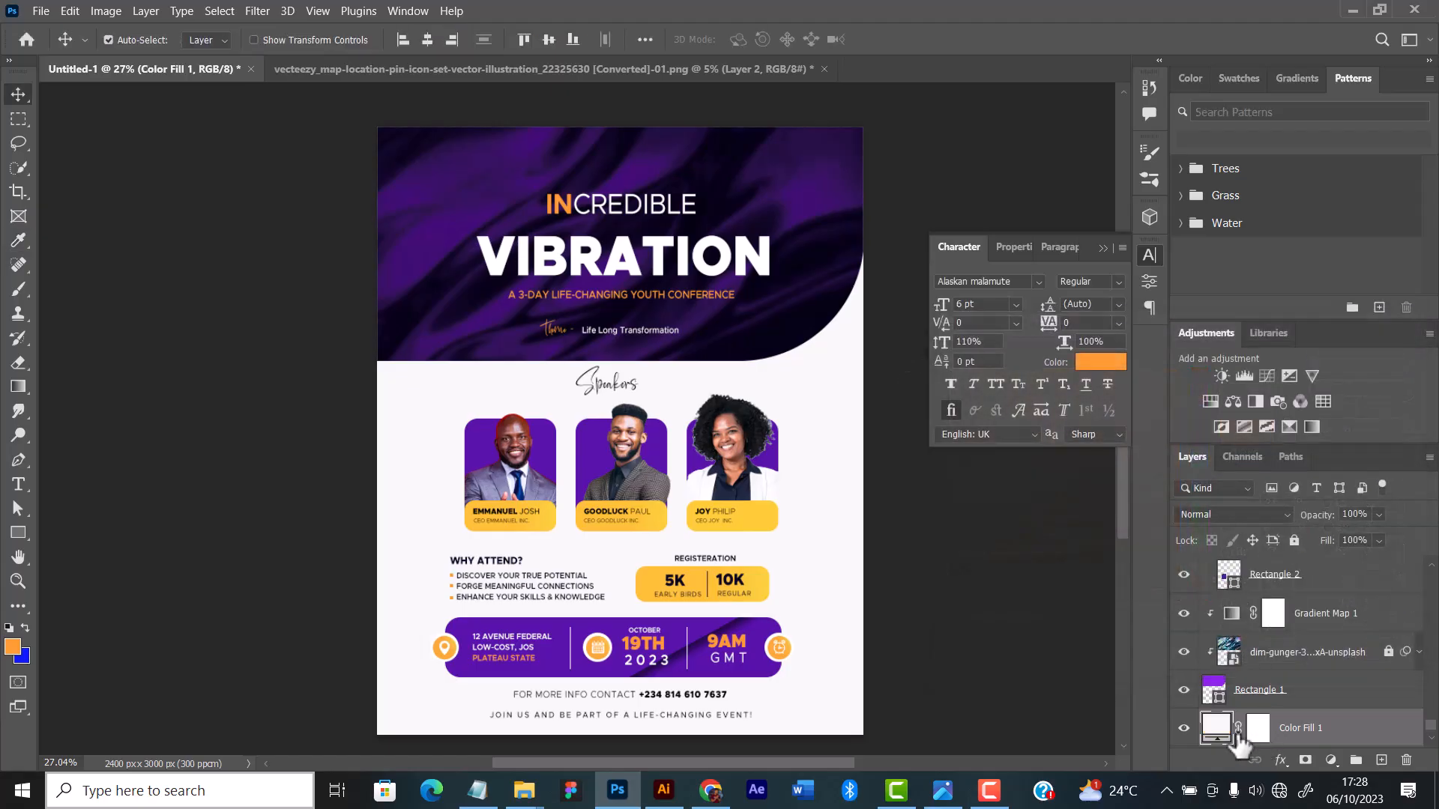
Step: Compare the flyer with the light grey fill layer hidden and shown, and examine the overall design
click(1183, 727)
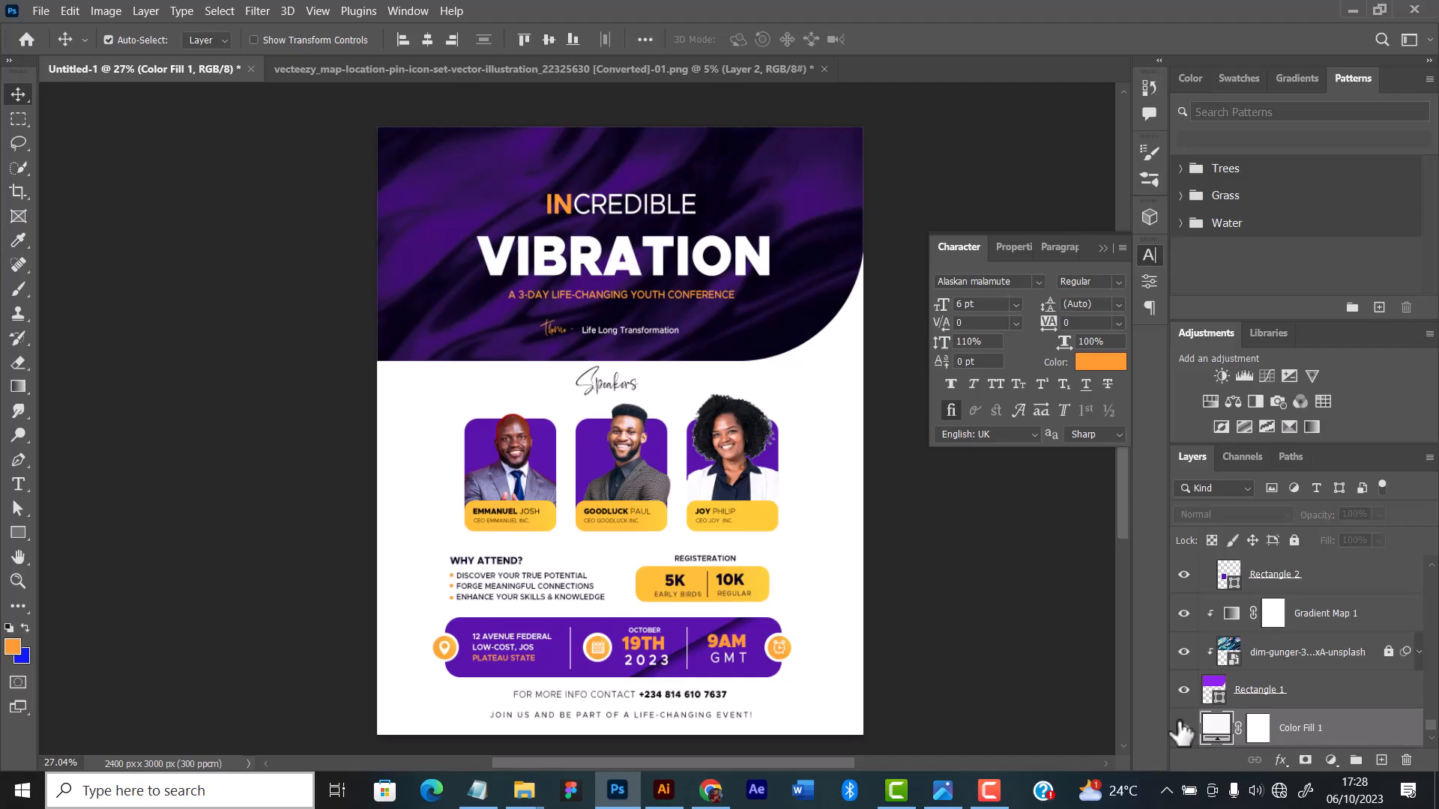
click(1183, 727)
scroll(824, 592, down, 2)
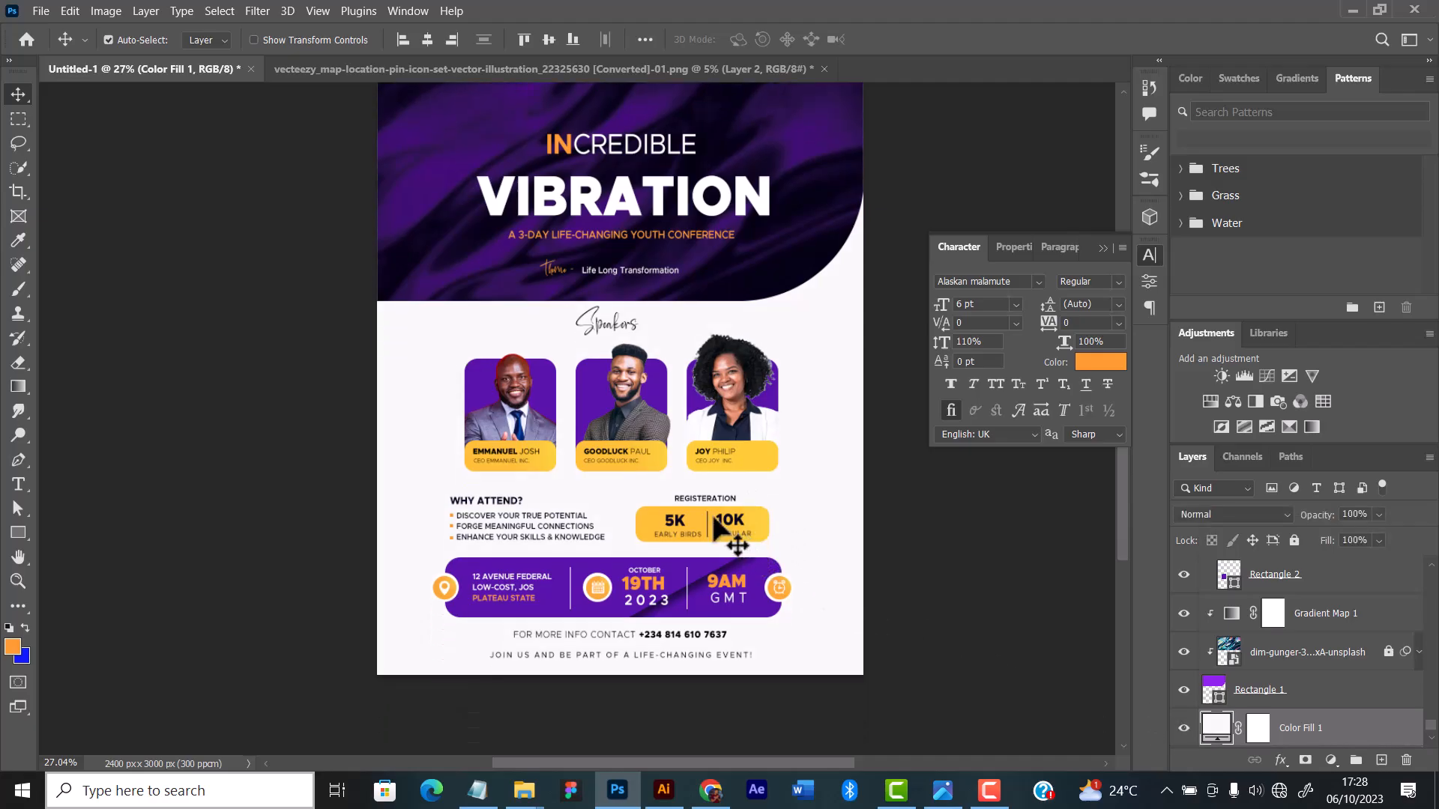
scroll(694, 502, down, 3)
scroll(653, 478, up, 3)
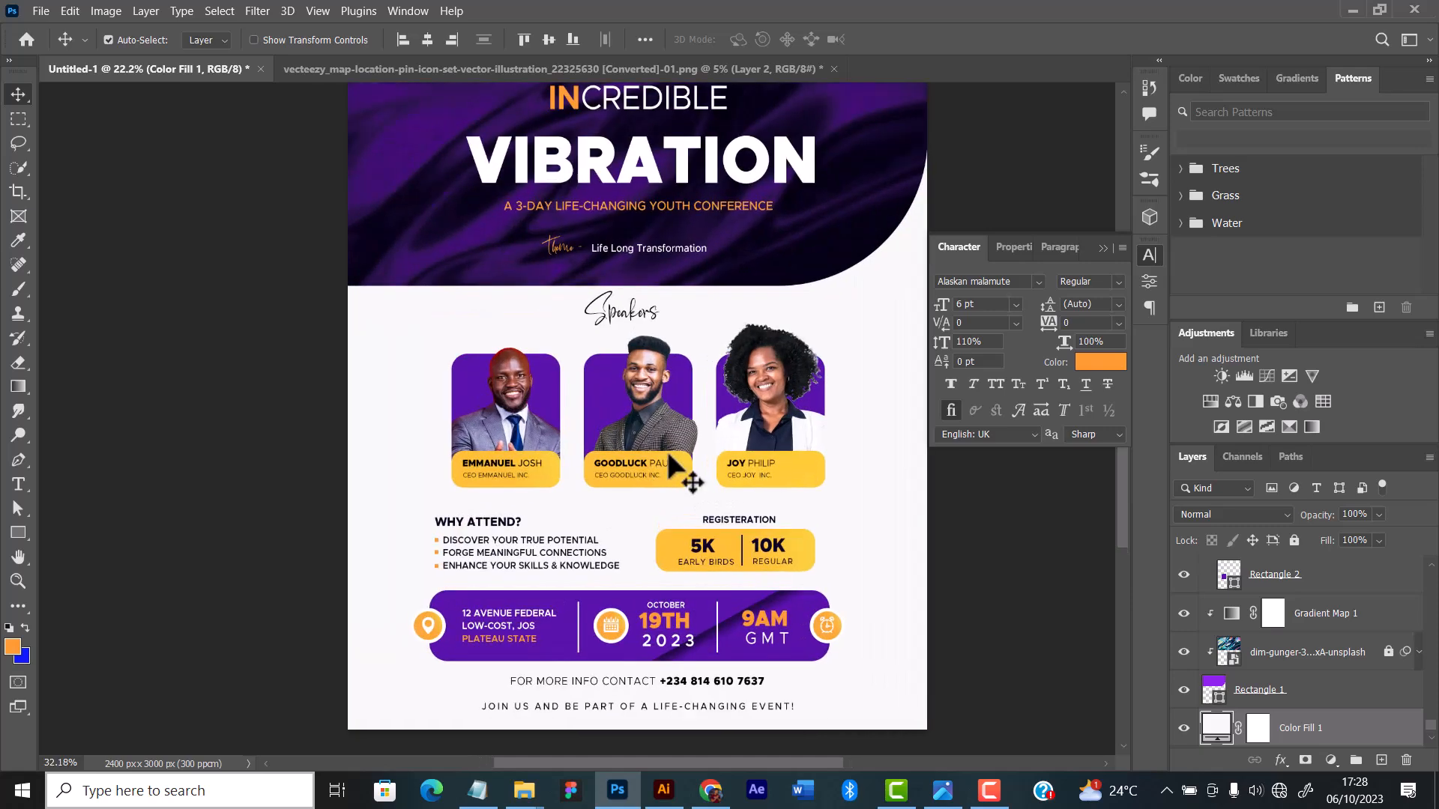
scroll(667, 461, down, 1)
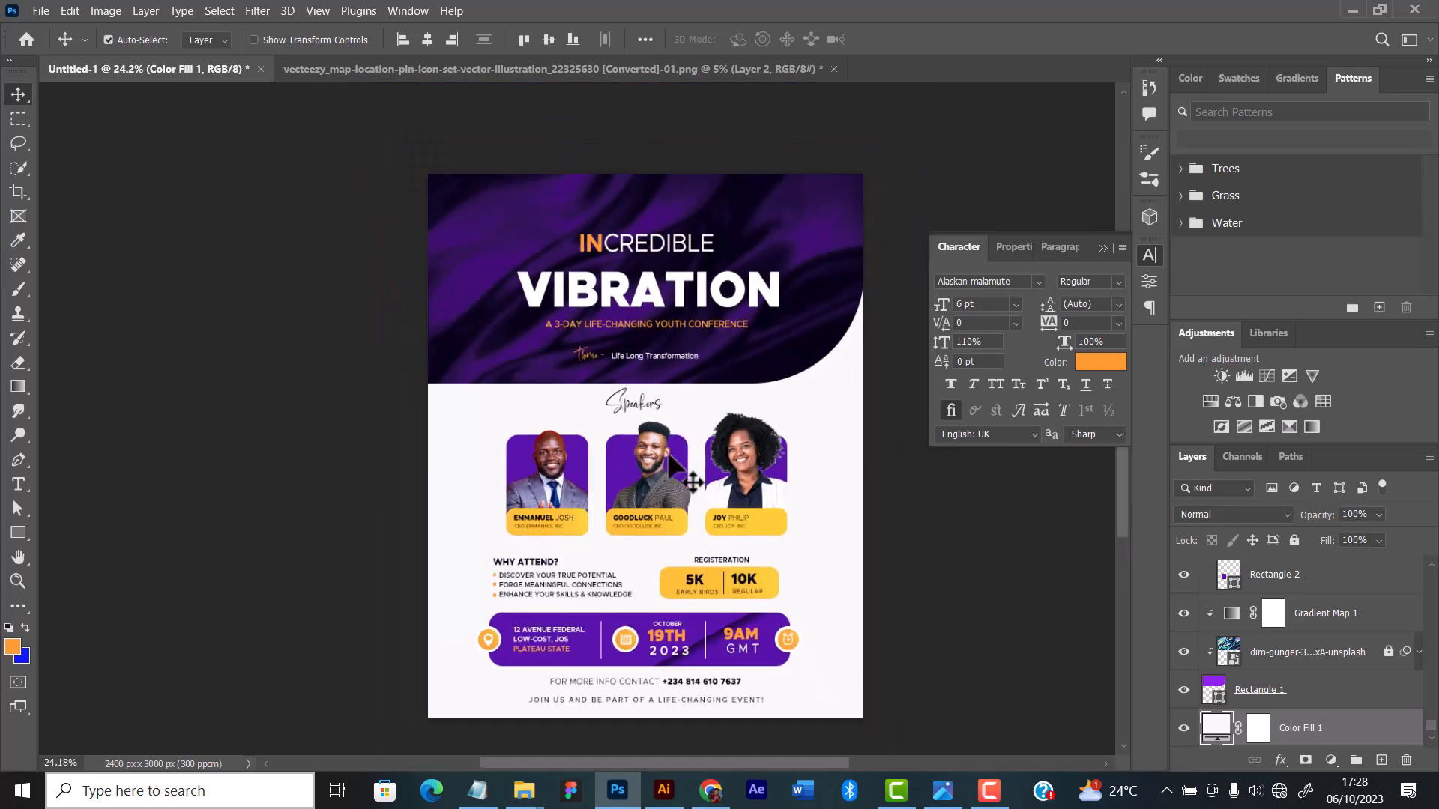
Step: Fine-tune the light grey shade of the Color Fill 1 background layer and check the result on the flyer
double_click(1216, 727)
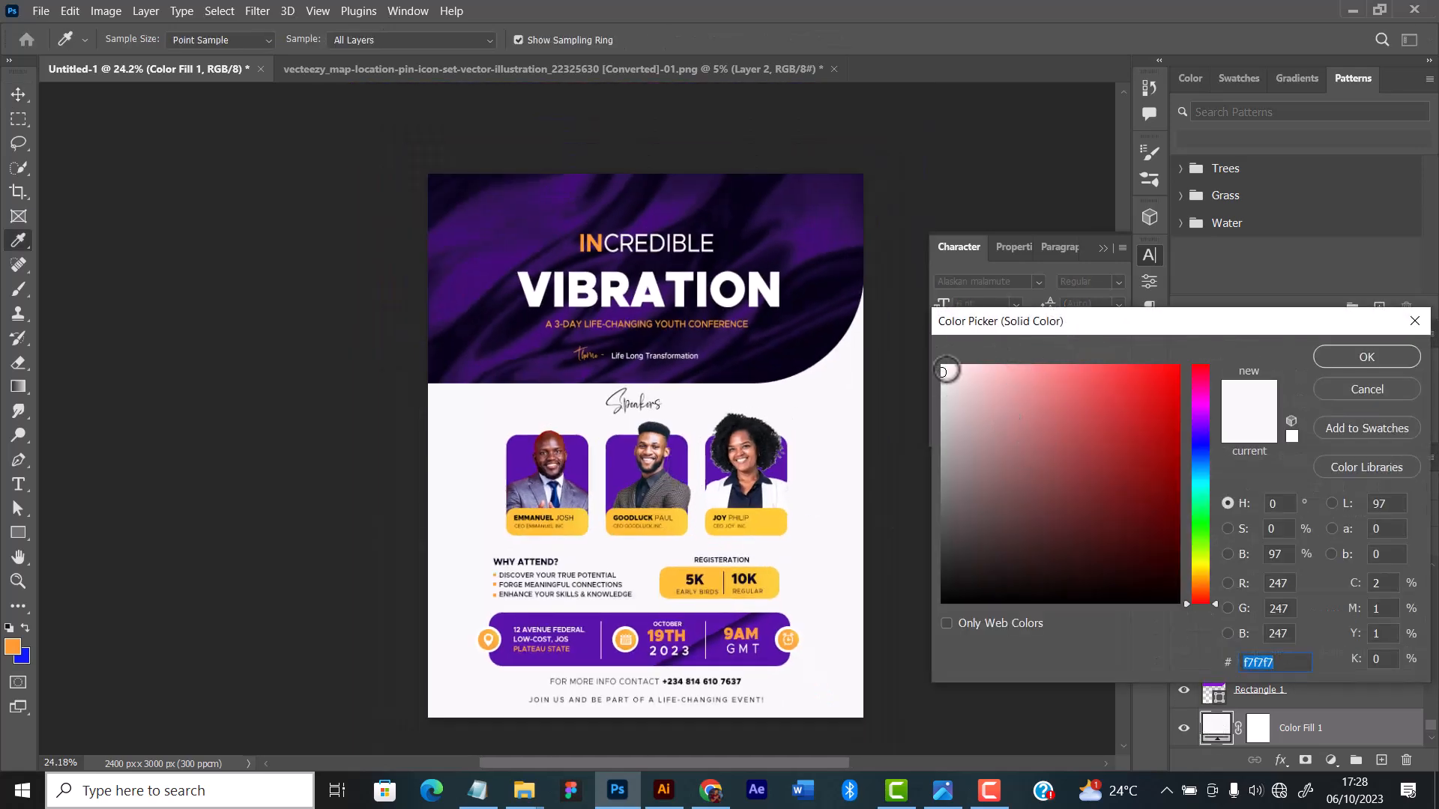
drag(944, 373, 937, 372)
drag(943, 370, 942, 377)
click(1315, 357)
scroll(651, 431, down, 3)
scroll(665, 425, up, 1)
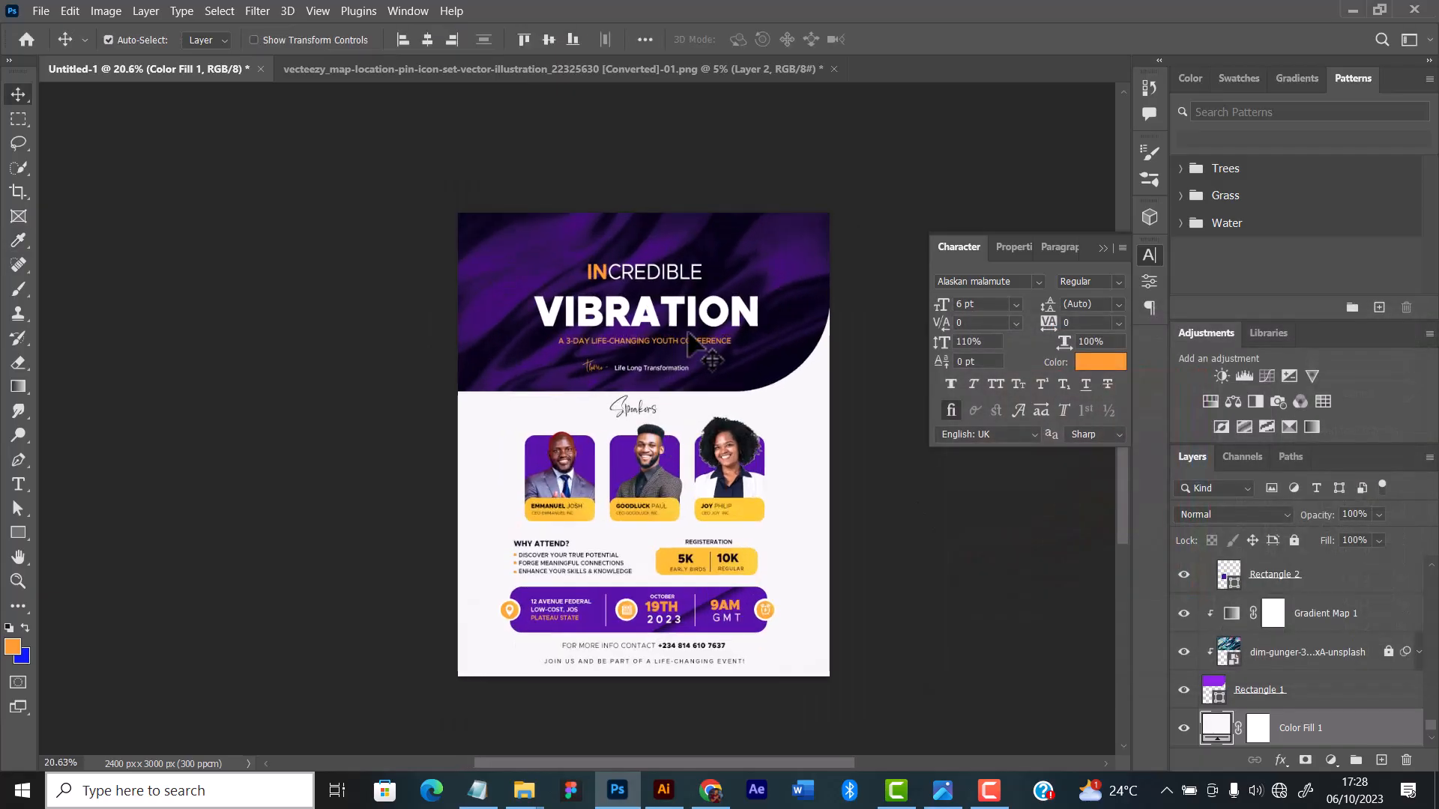
scroll(694, 343, up, 2)
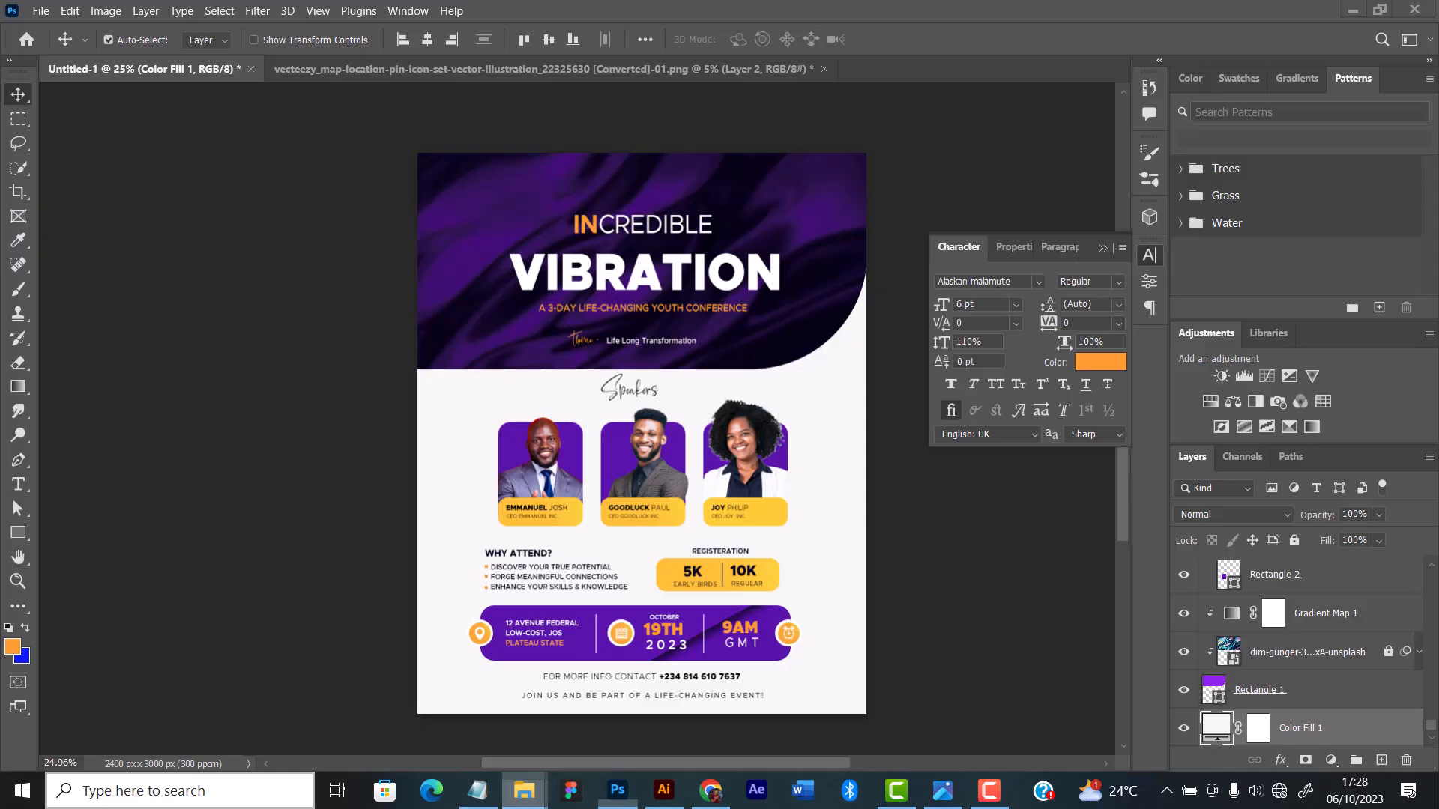
Step: Open the 4909526.ai wave-line vector in Illustrator, hide its BACKGROUND layer and select the line artwork
mouse_move(524, 790)
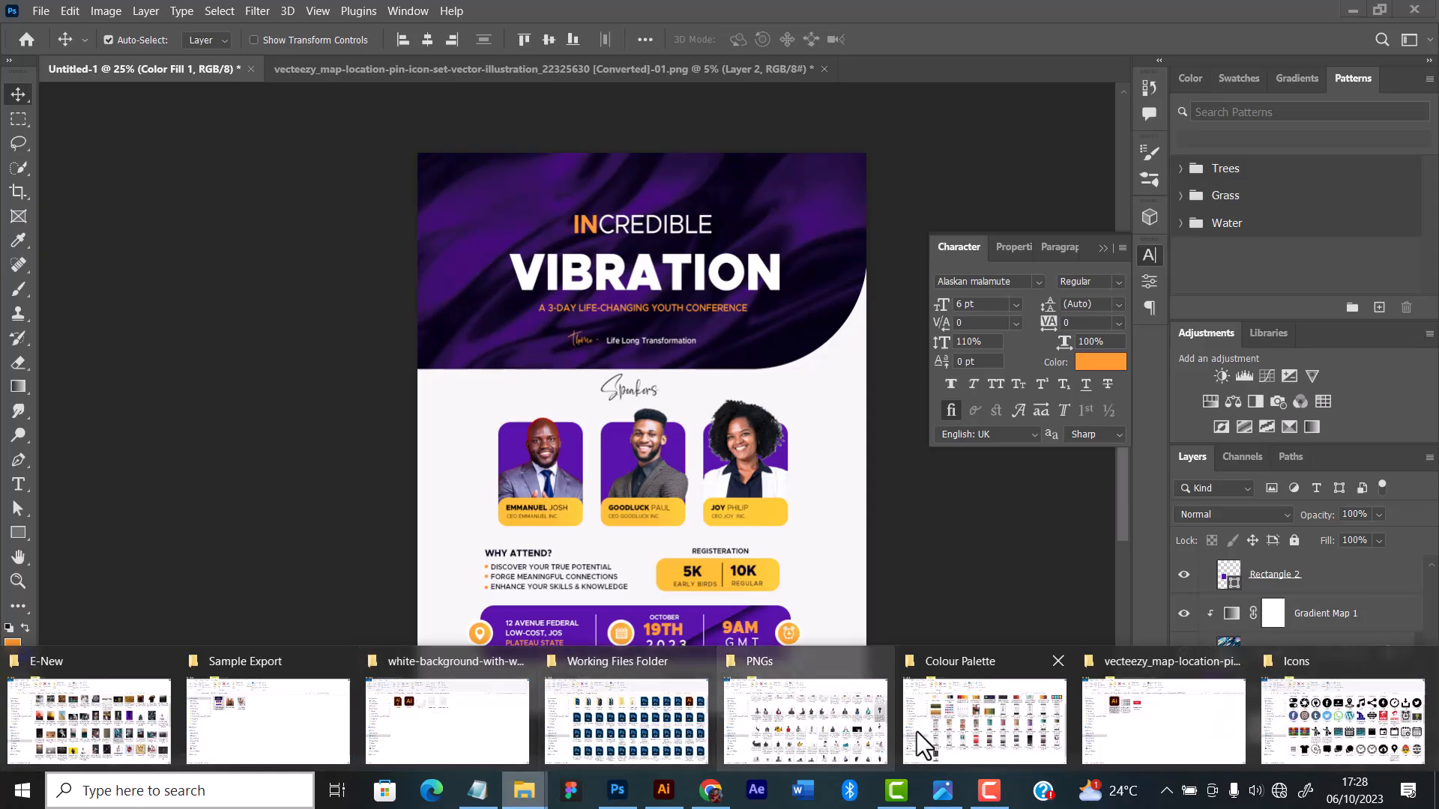
click(1184, 738)
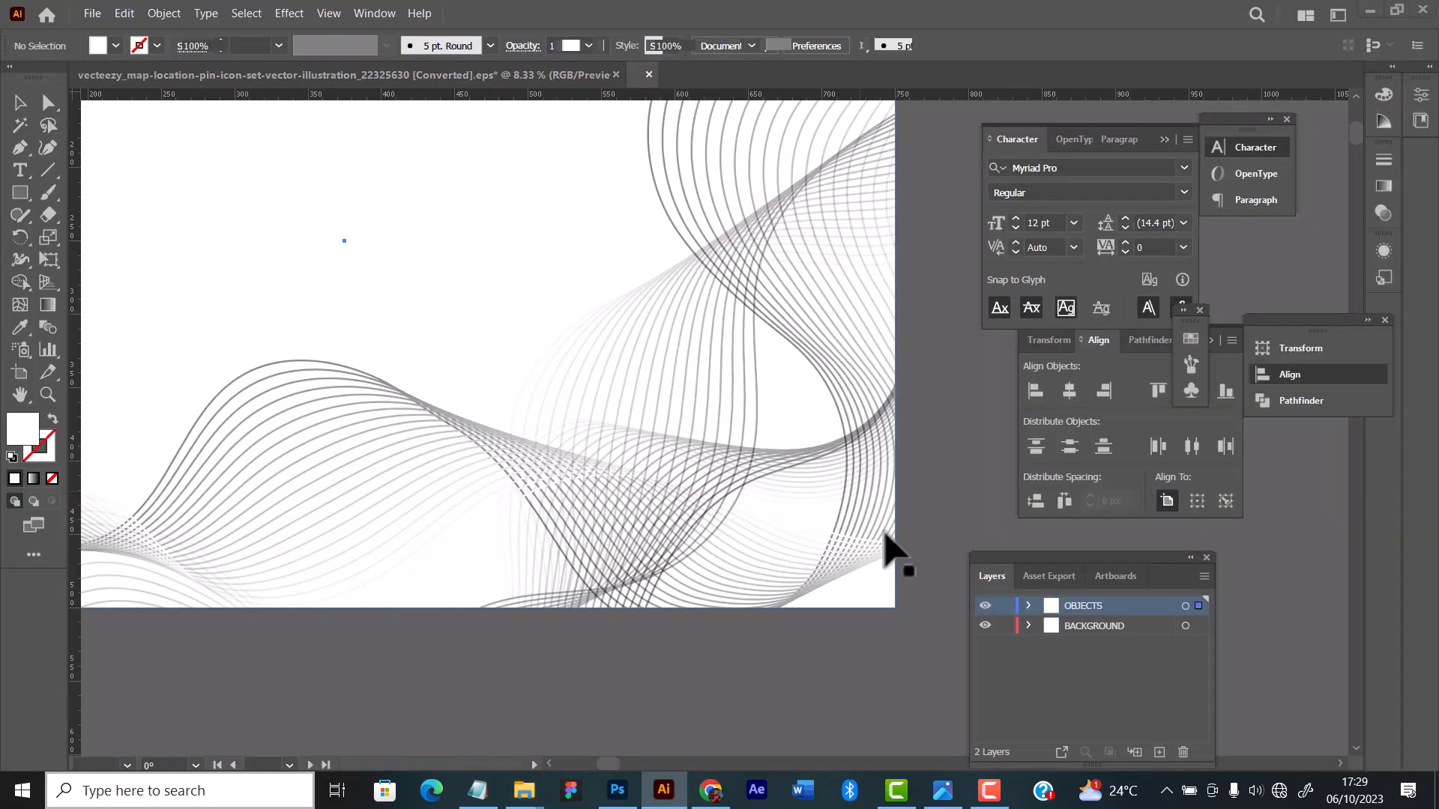
scroll(887, 530, down, 4)
click(985, 626)
scroll(779, 451, up, 2)
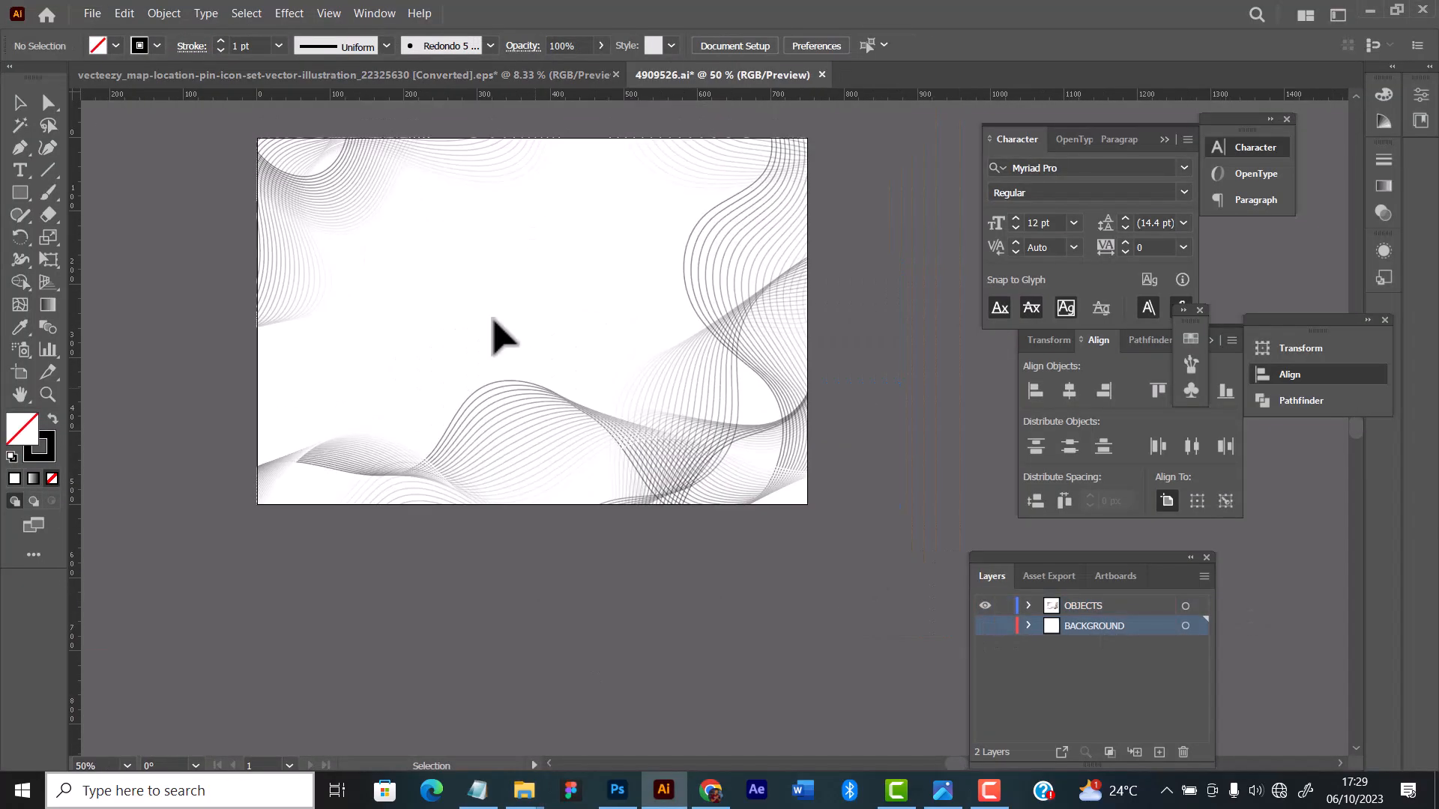
click(492, 317)
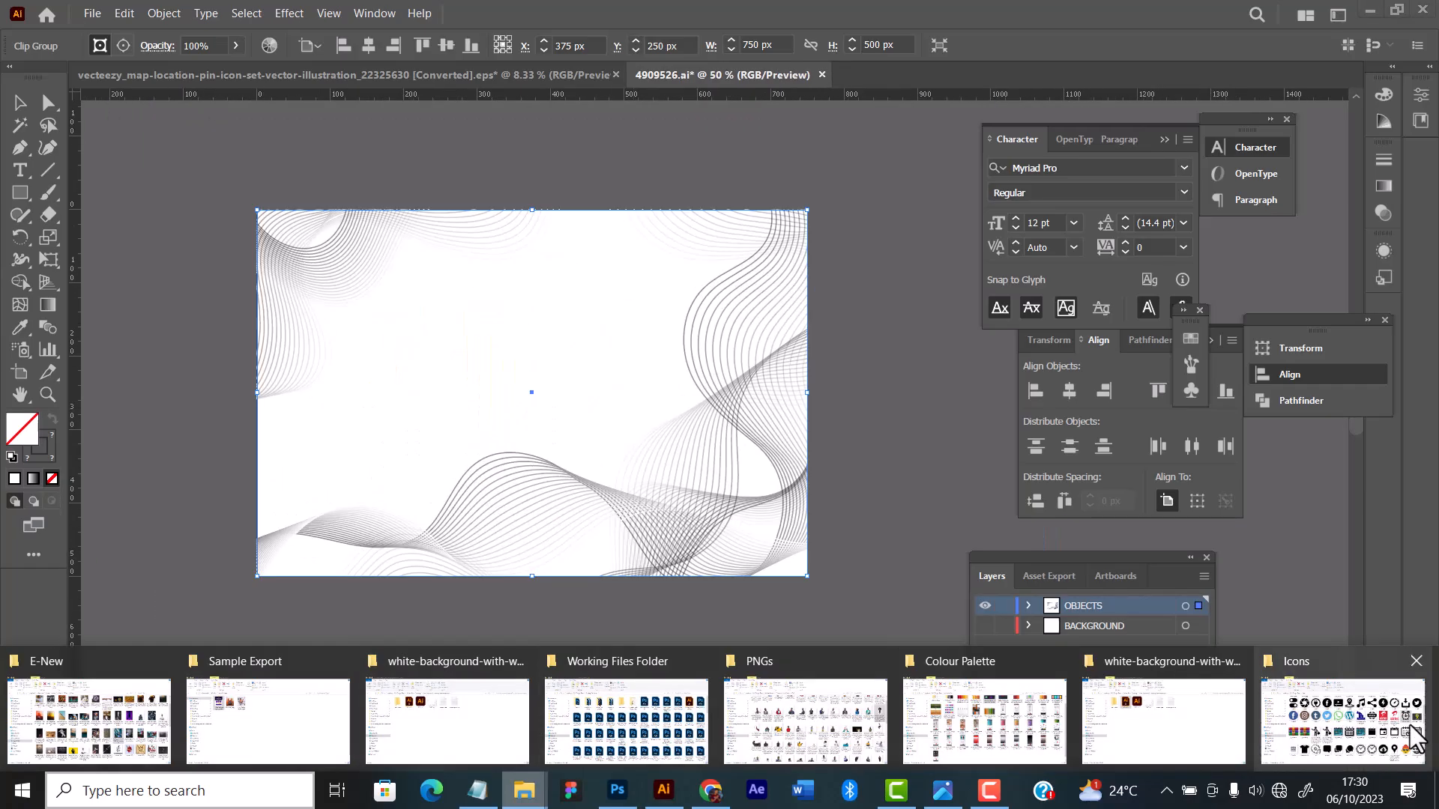
Step: Place the exported 4909526-01 line artwork into the Photoshop flyer above Color Fill 1, enlarged to fill the area below the purple header
click(1417, 739)
mouse_move(879, 572)
mouse_down()
mouse_move(636, 743)
mouse_move(616, 787)
mouse_move(583, 477)
mouse_move(605, 451)
mouse_up()
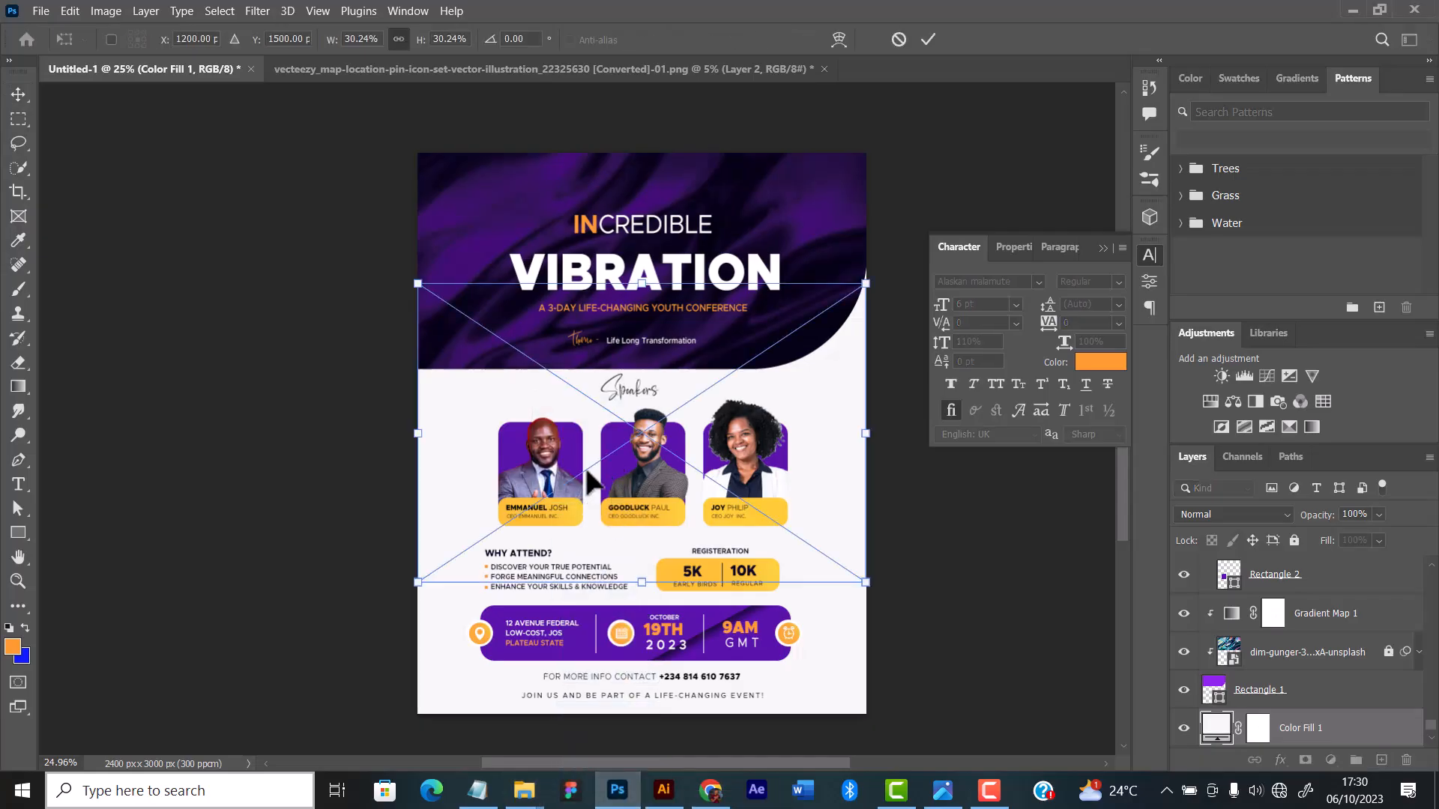
scroll(761, 521, down, 1)
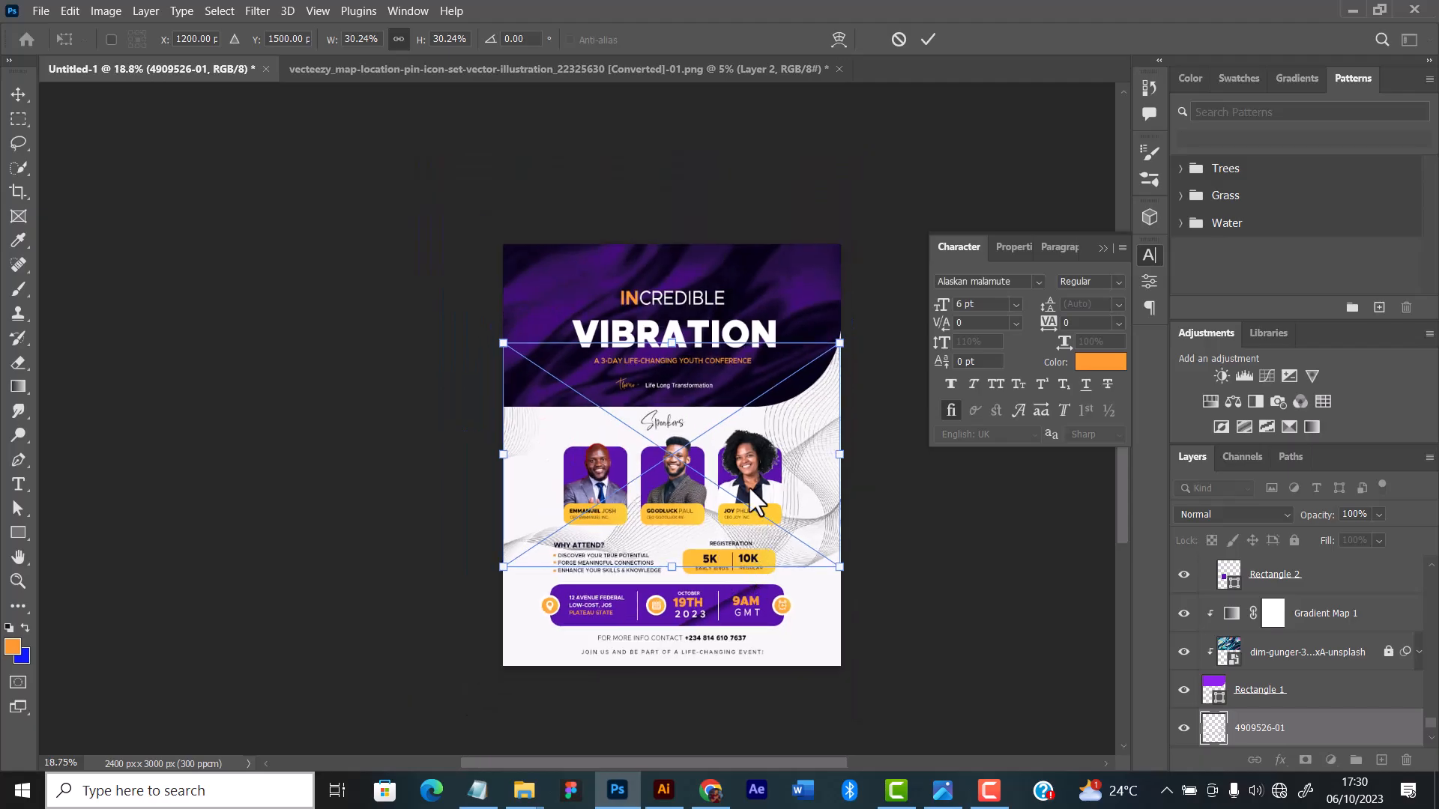
mouse_move(814, 470)
mouse_down()
mouse_move(798, 551)
mouse_move(821, 581)
mouse_move(804, 560)
mouse_move(828, 565)
mouse_up()
mouse_move(669, 439)
mouse_down()
mouse_move(694, 344)
mouse_move(672, 348)
mouse_up()
key(Return)
scroll(785, 569, up, 3)
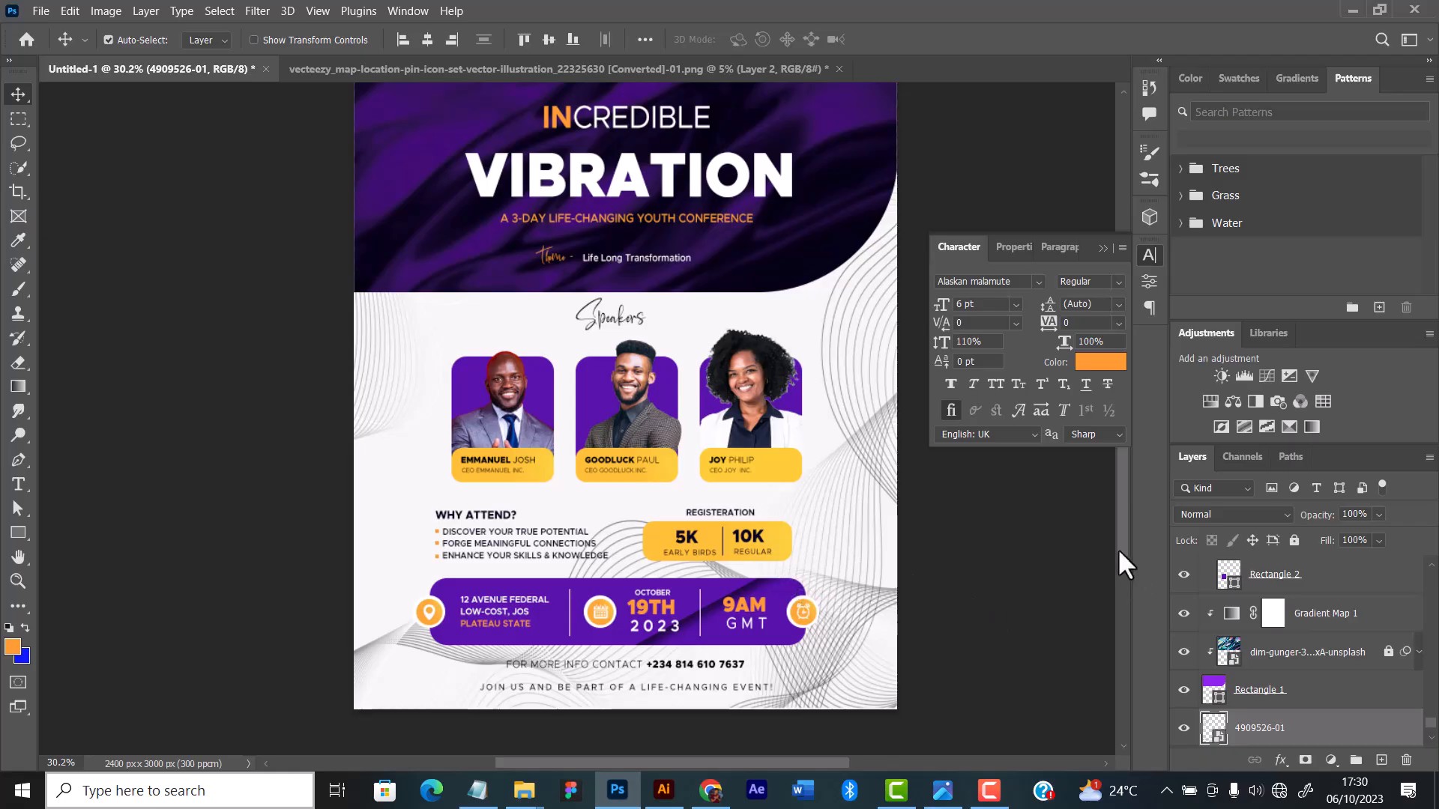
Step: Set the line artwork layer's blend mode to Multiply and its opacity to 33%
click(1206, 515)
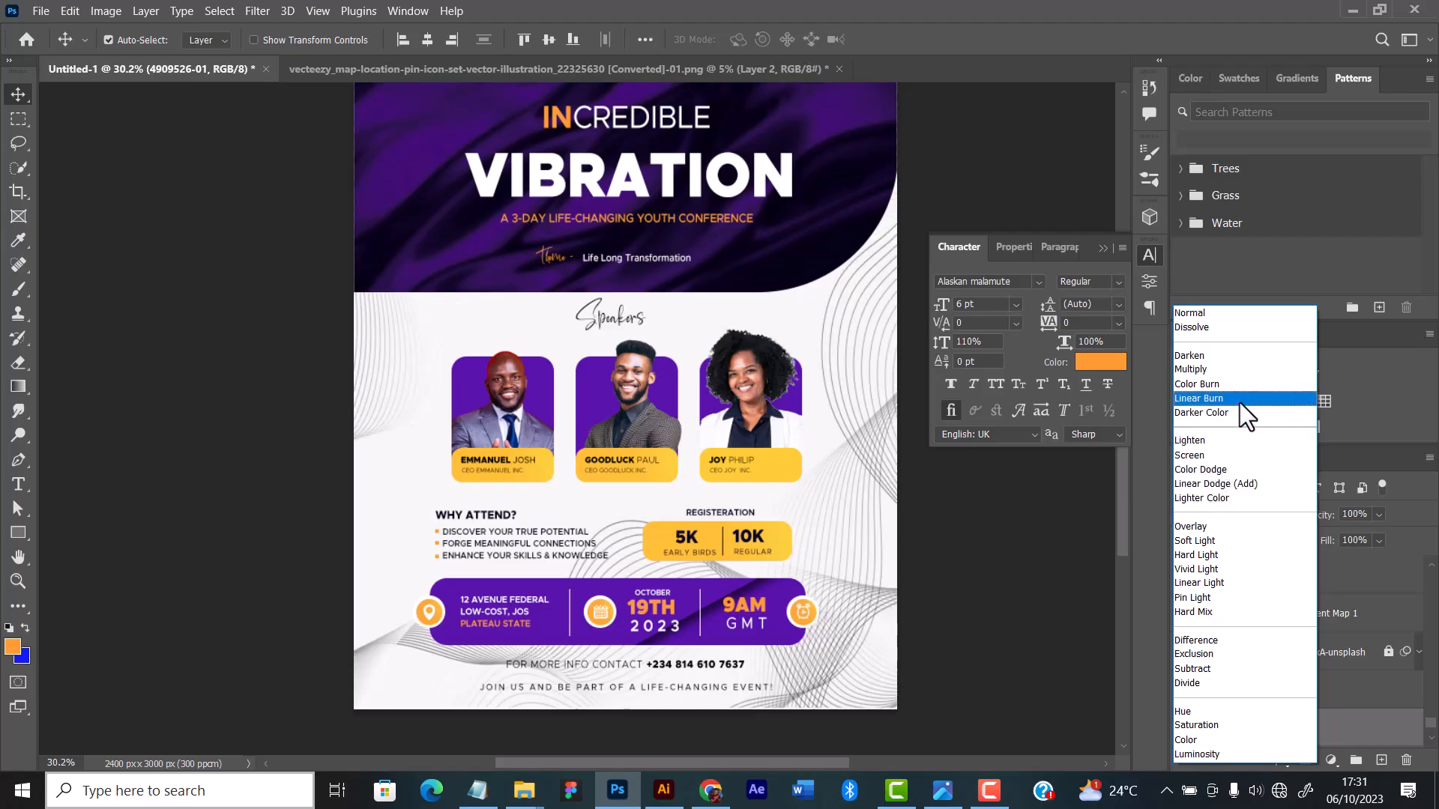
click(1240, 403)
click(1225, 511)
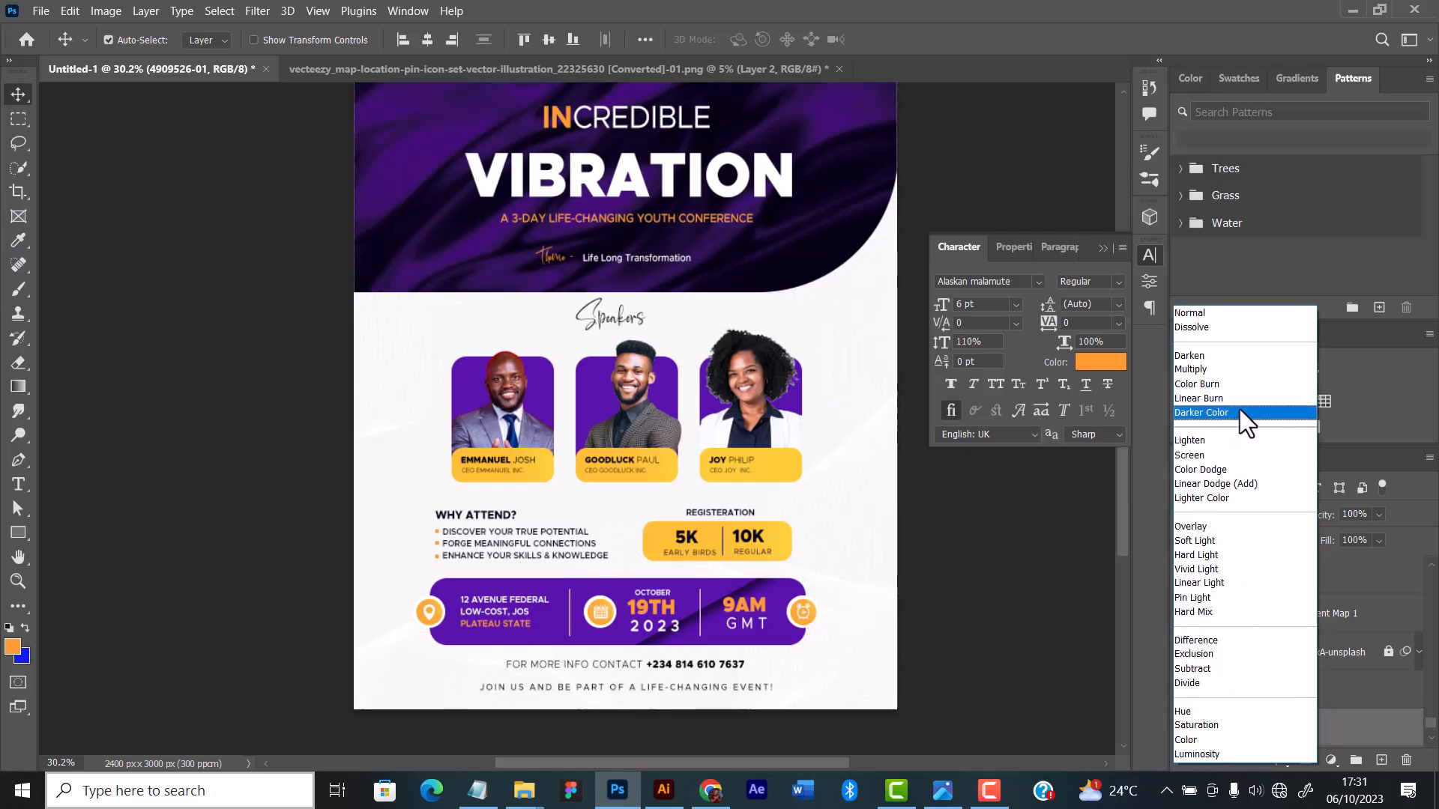
click(1233, 370)
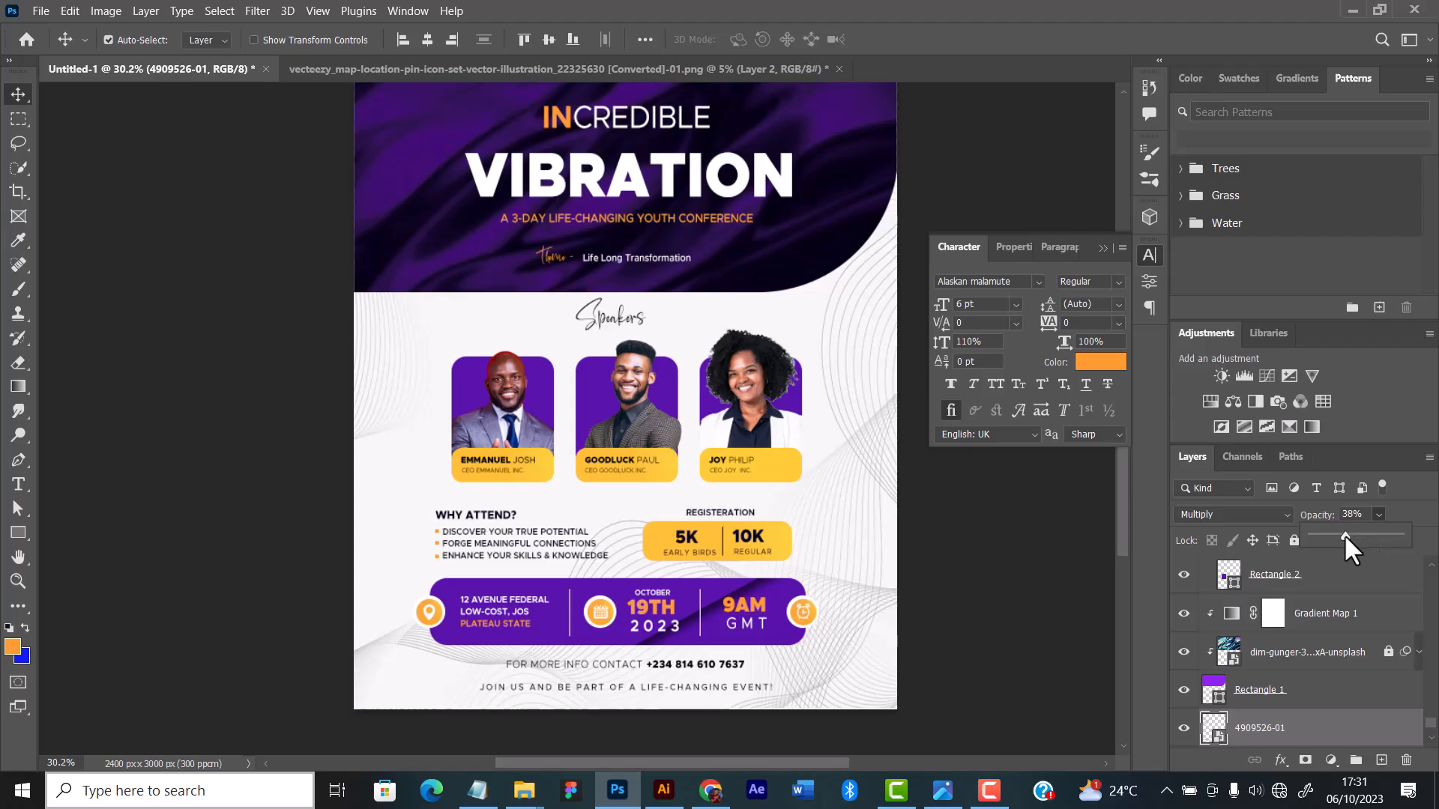
drag(1345, 534, 1340, 534)
scroll(502, 210, down, 2)
Step: Transform the line artwork layer to about 33.59% width and 49.84% height, extending it past the flyer's lower right corner
click(772, 487)
click(1252, 686)
key(ctrl+t)
drag(742, 486, 742, 506)
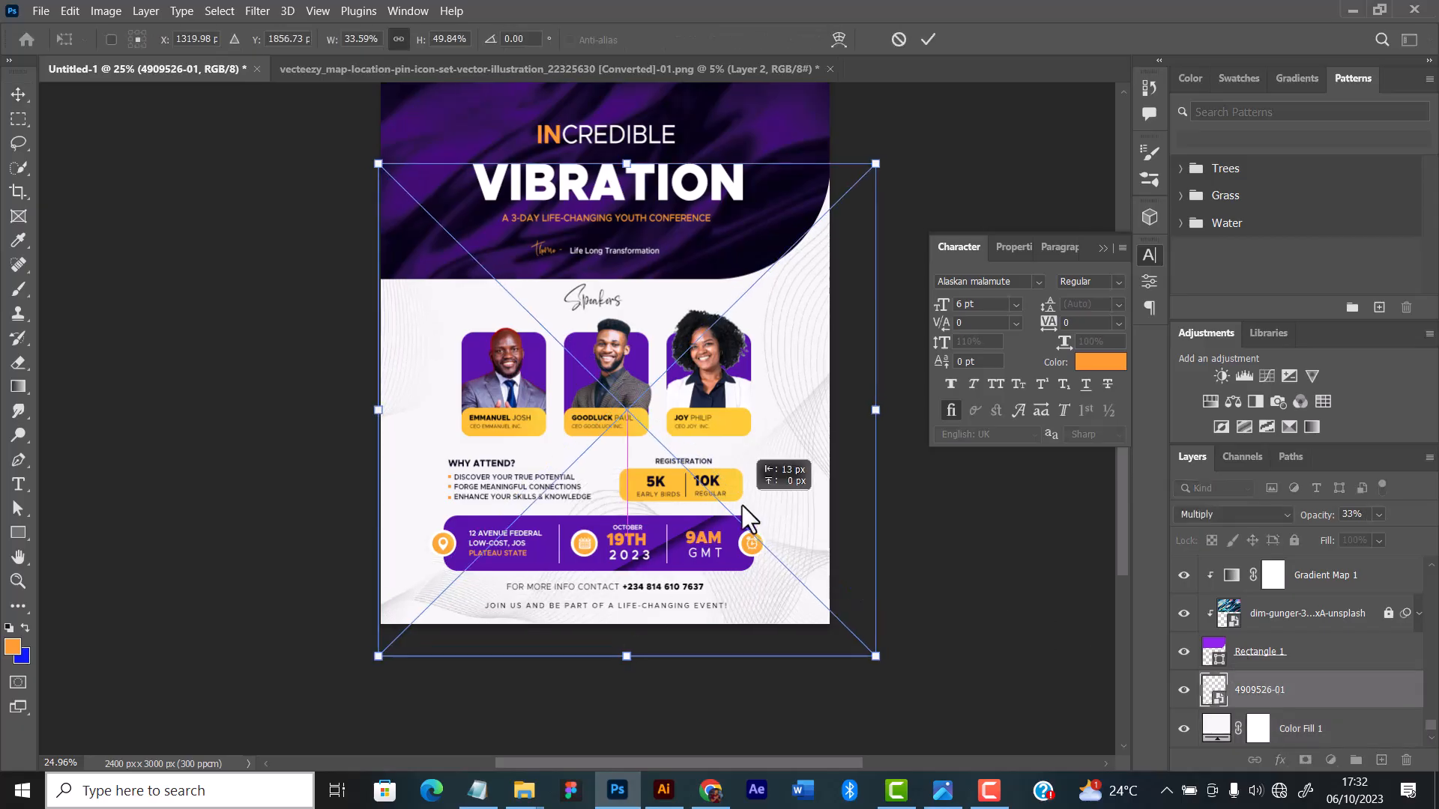
key(Return)
Step: Change the white fill of an icon circle in the purple event-details bar to light grey f6f6f6
scroll(772, 515, up, 7)
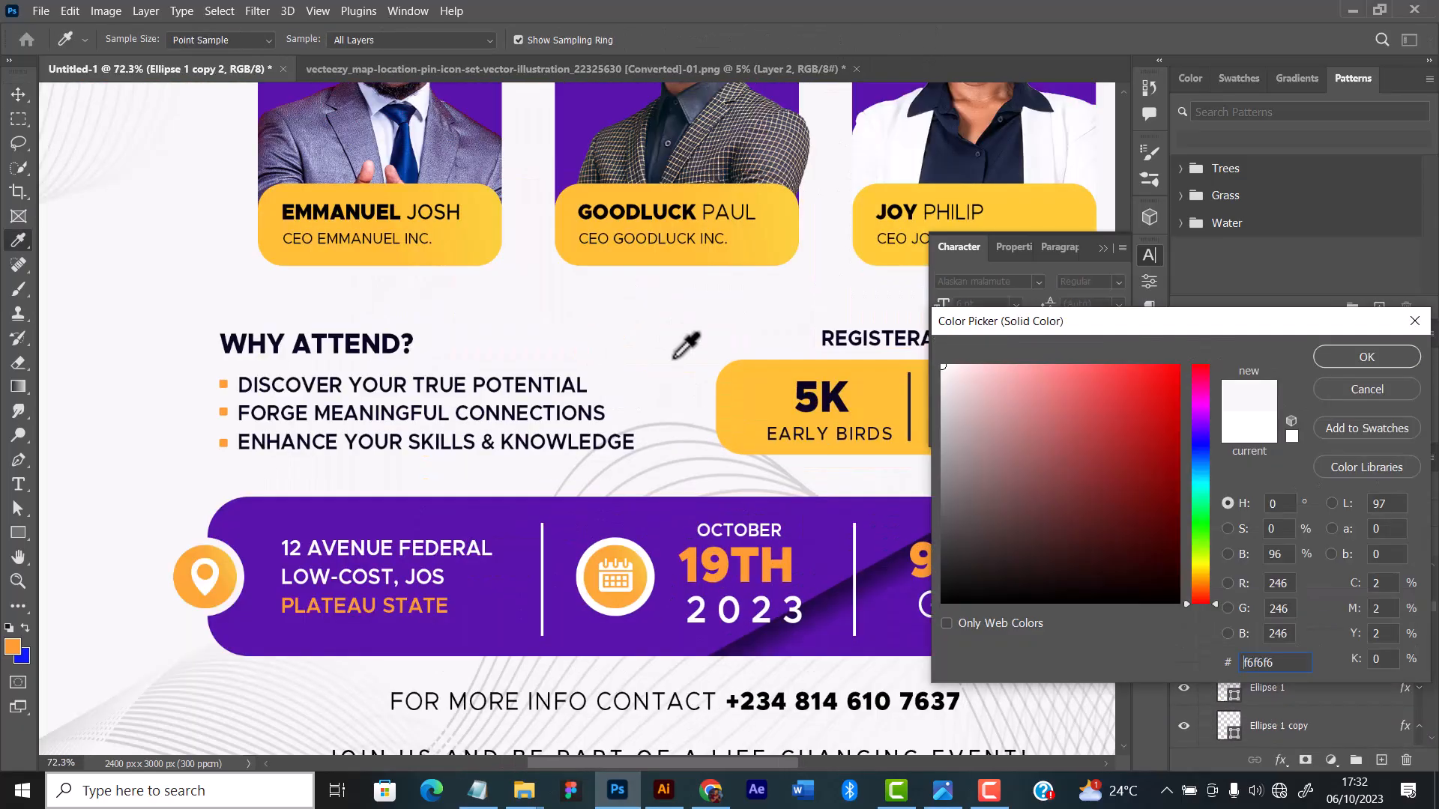
key(Return)
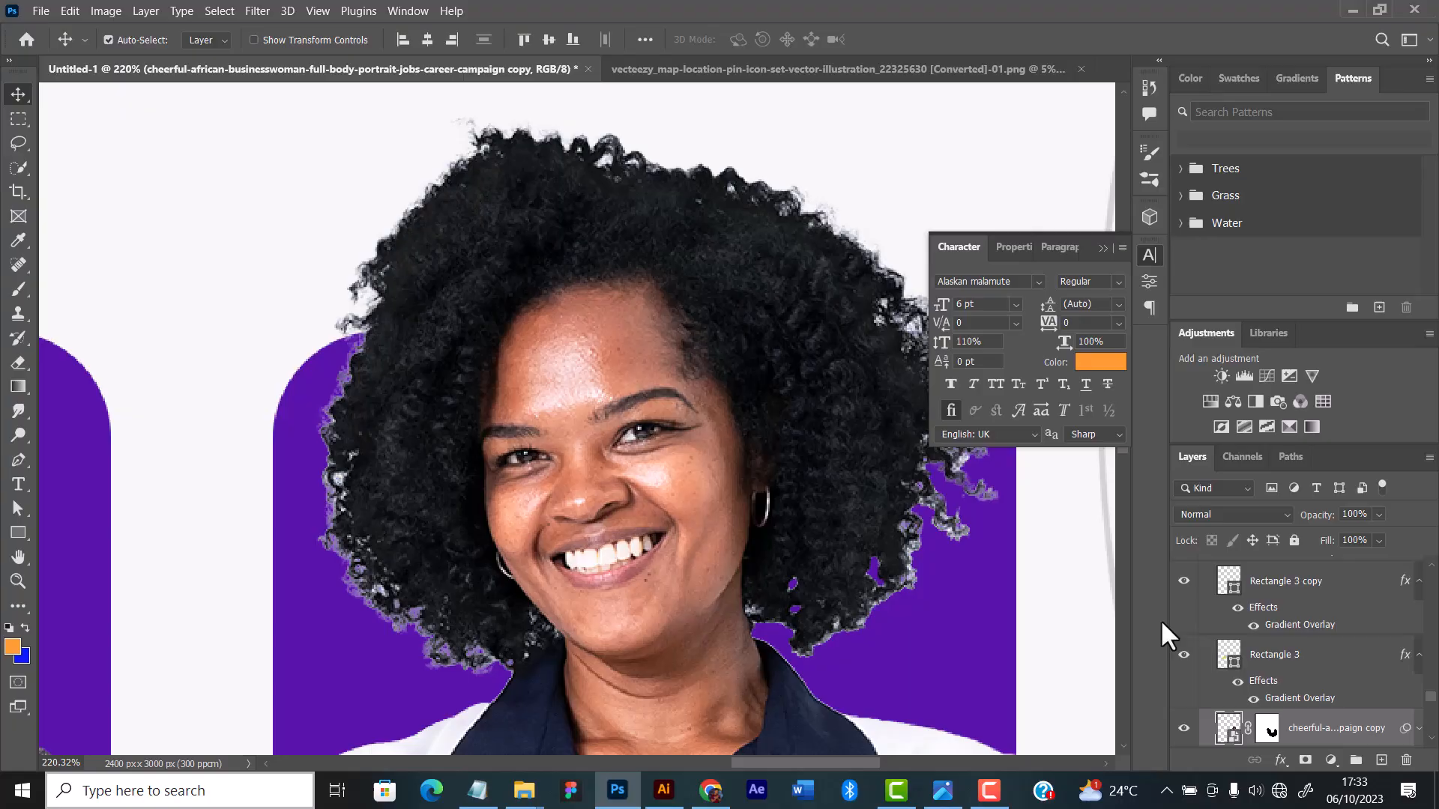
Step: Touch up the layer mask of the third speaker's cutout around her hair with a small black brush
click(1267, 728)
key(b)
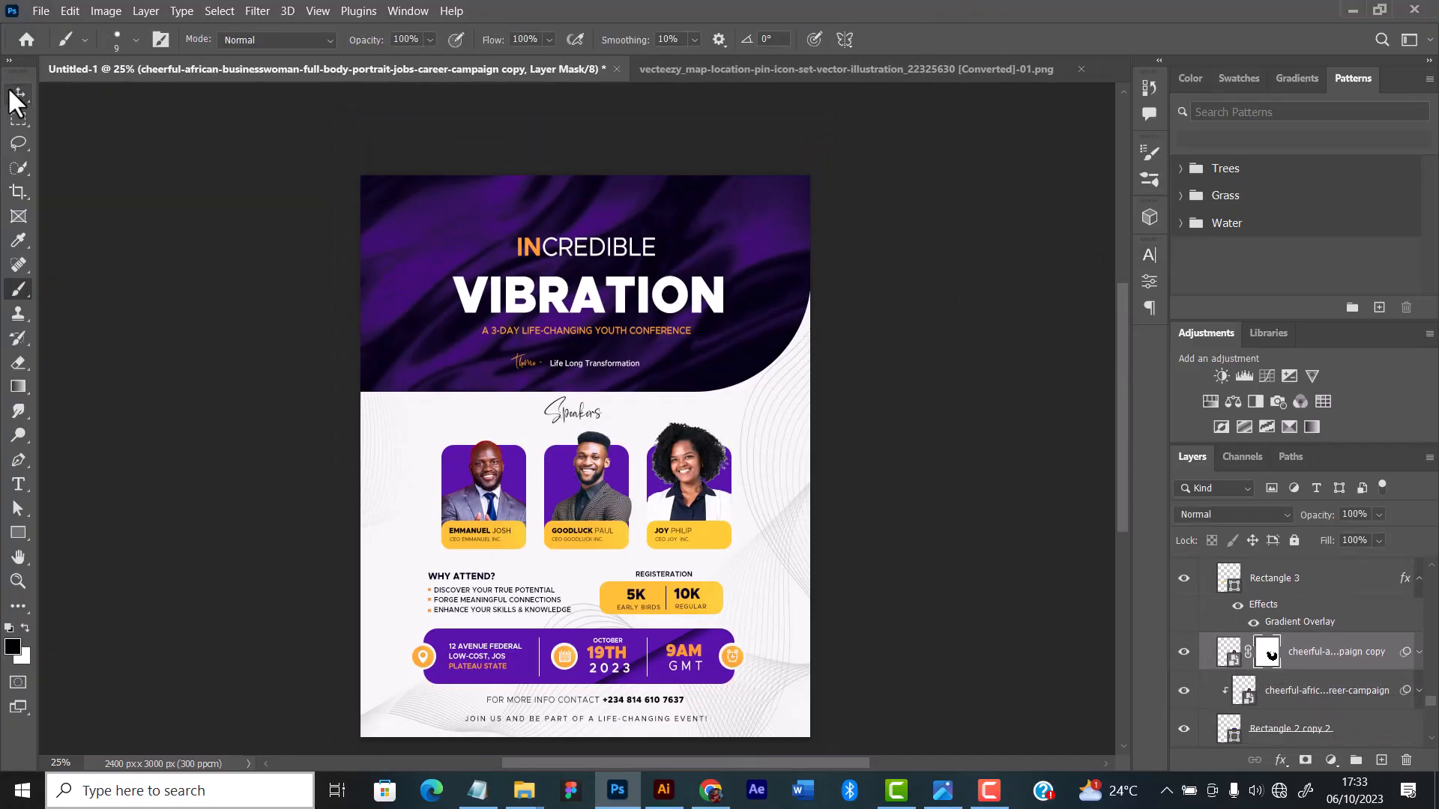
click(16, 95)
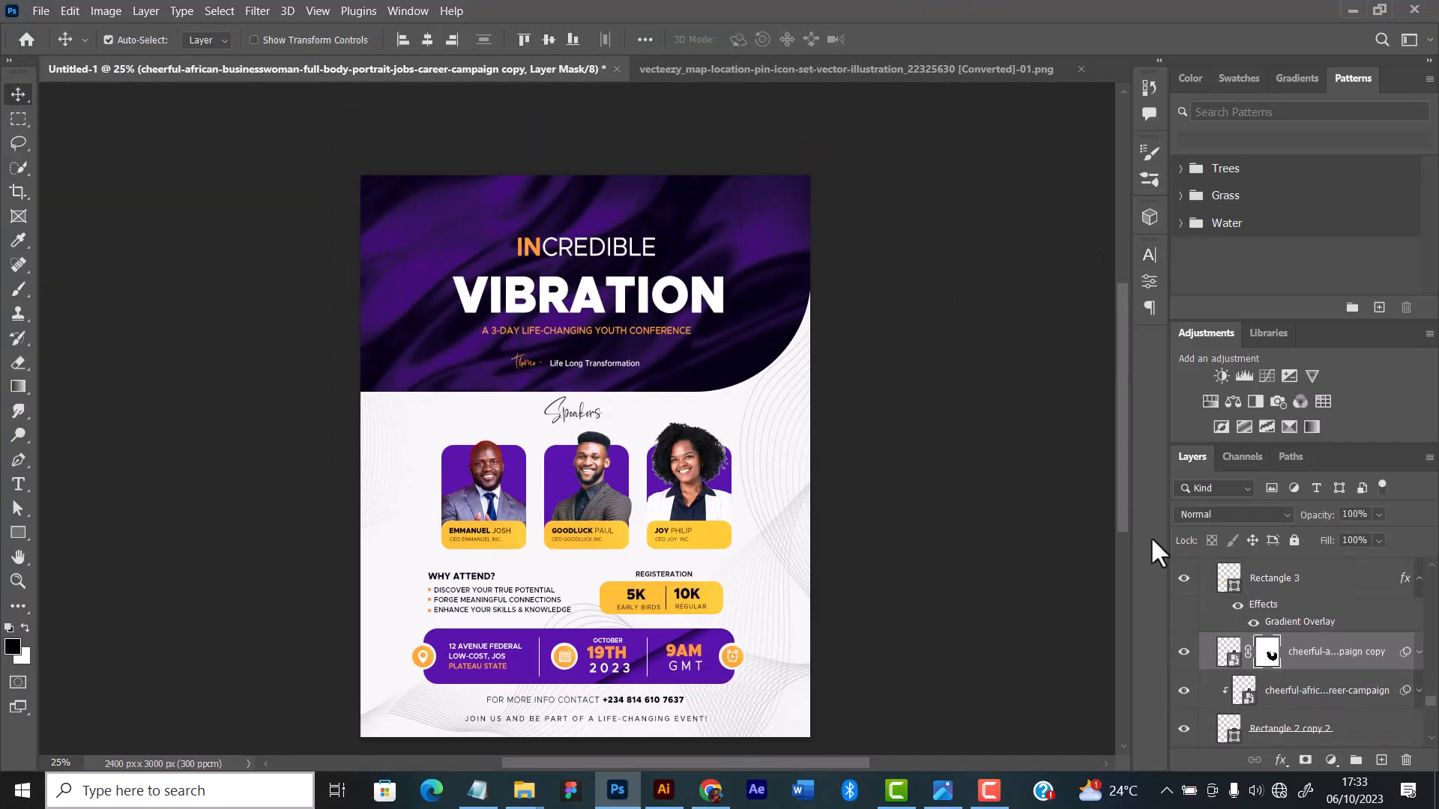
Step: Add a Brightness/Contrast adjustment layer above the "Join us and be part of a life-changing event!" text layer, with slightly raised brightness and contrast 6
scroll(1316, 626, up, 3)
scroll(1401, 637, up, 5)
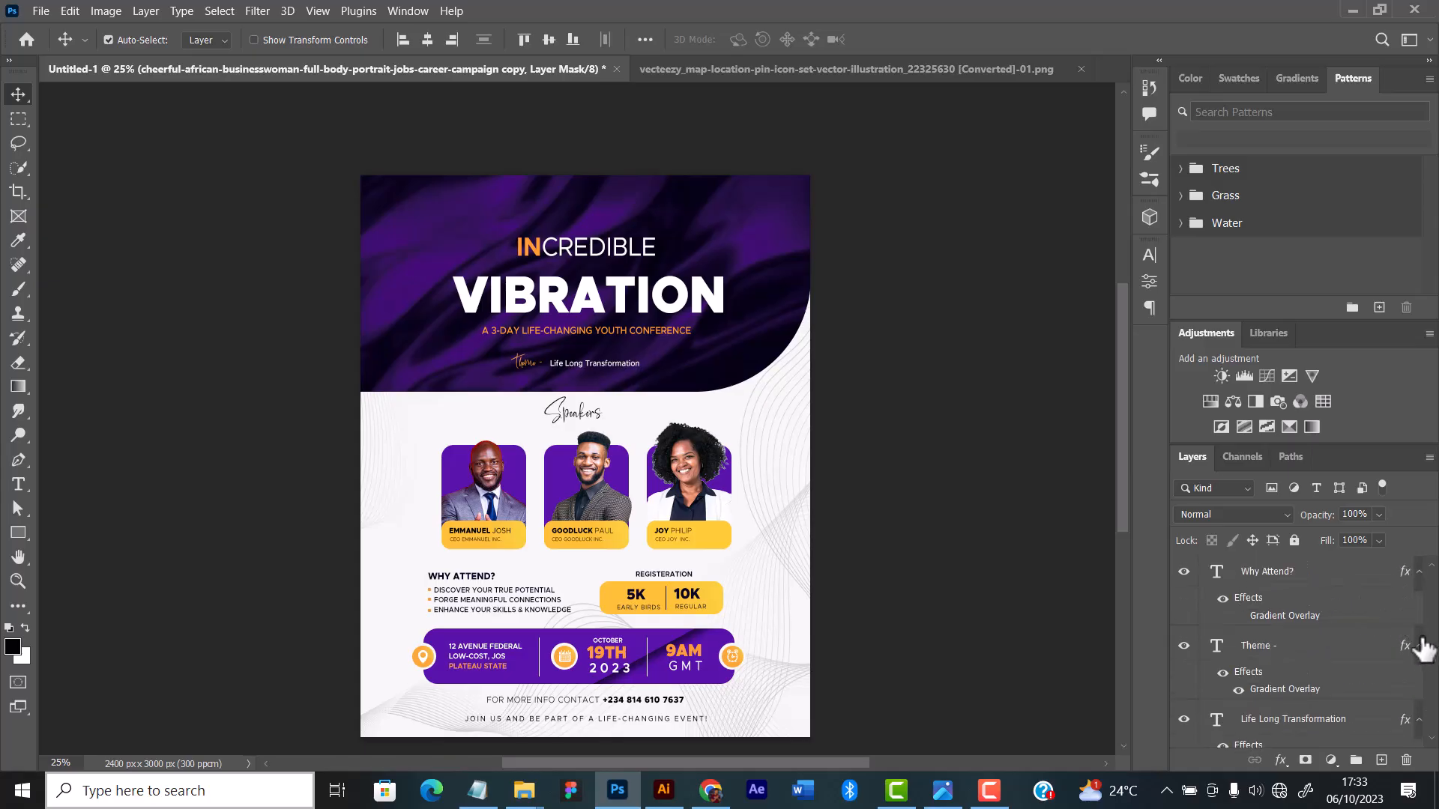
drag(1432, 663, 1433, 588)
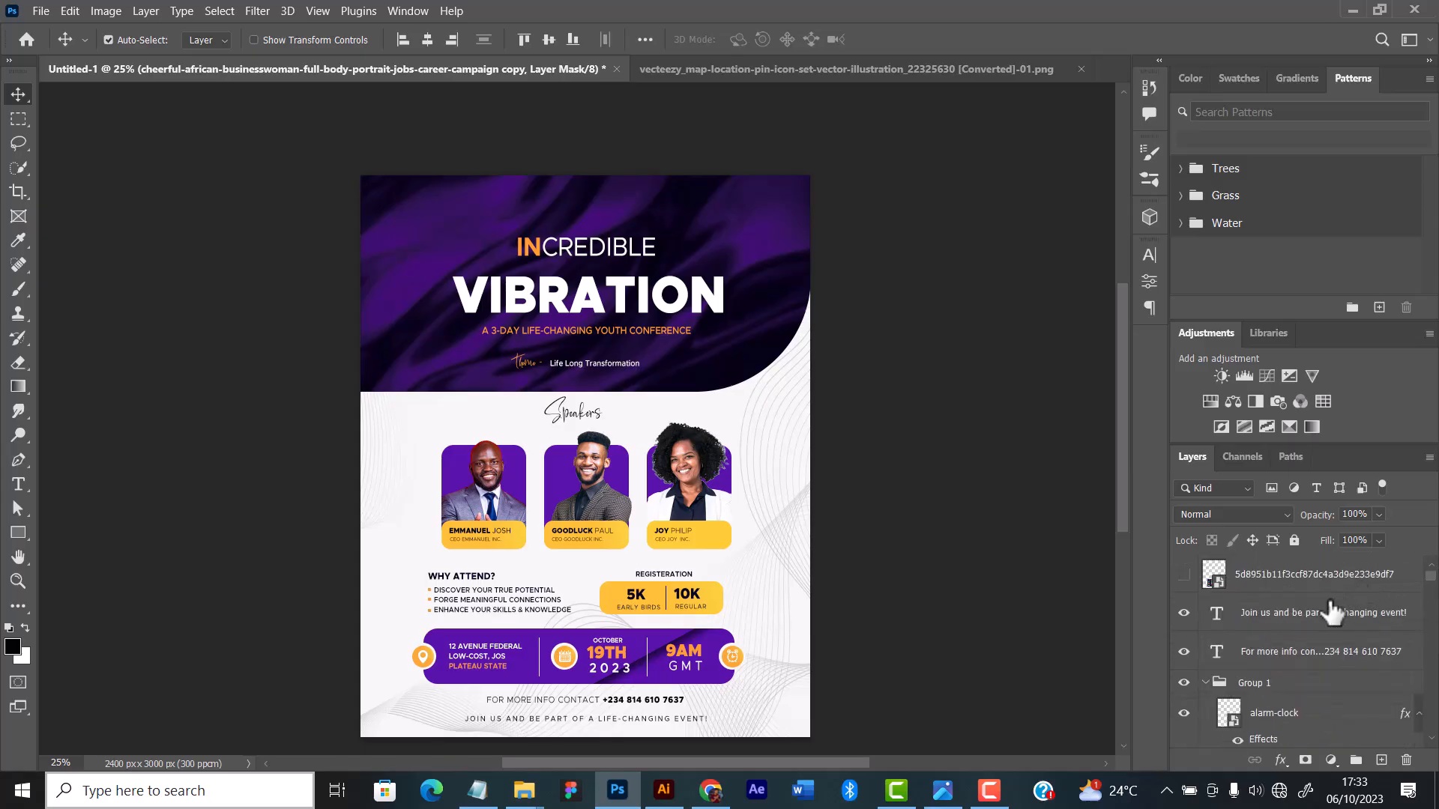
click(1310, 619)
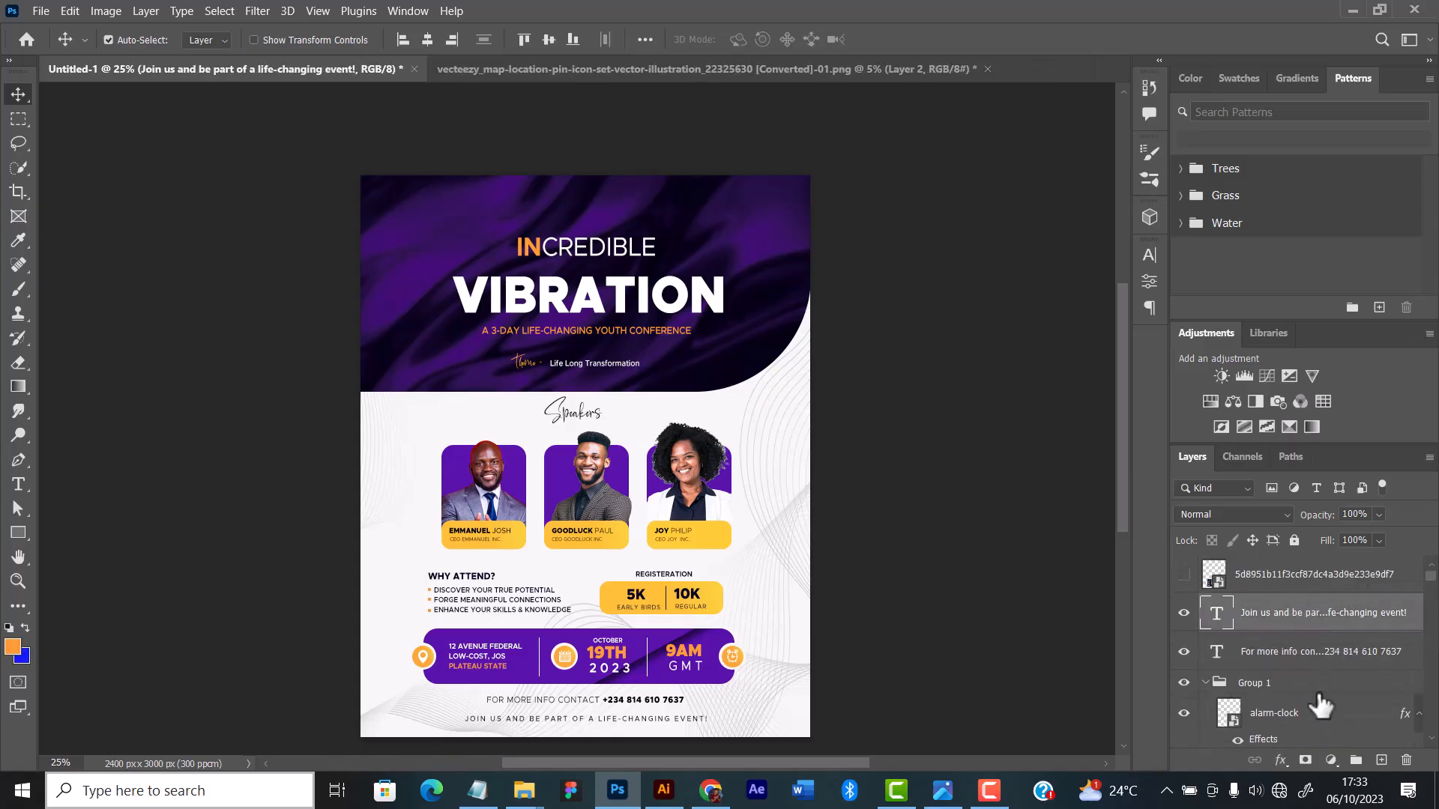
click(1331, 760)
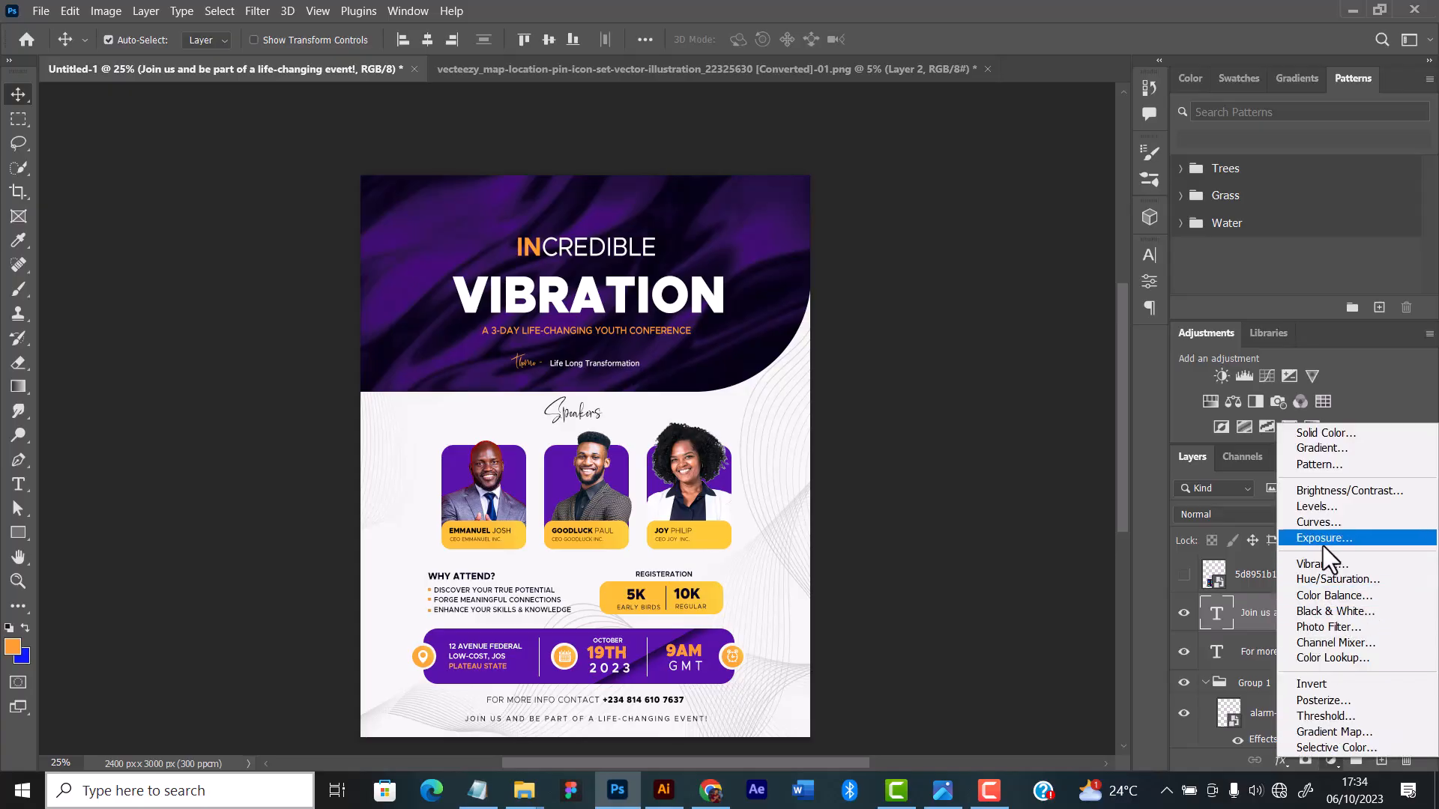
click(1325, 492)
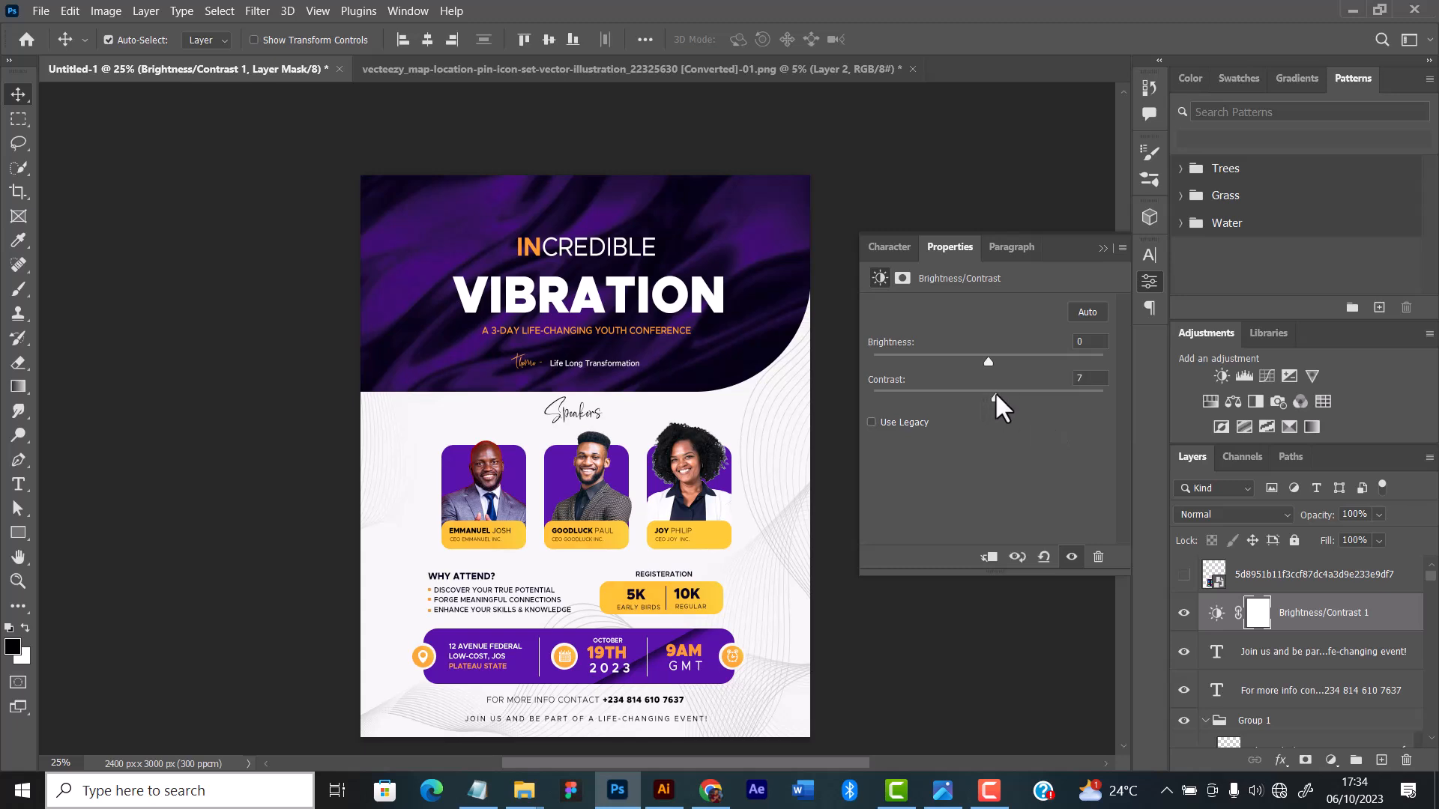
scroll(772, 425, up, 1)
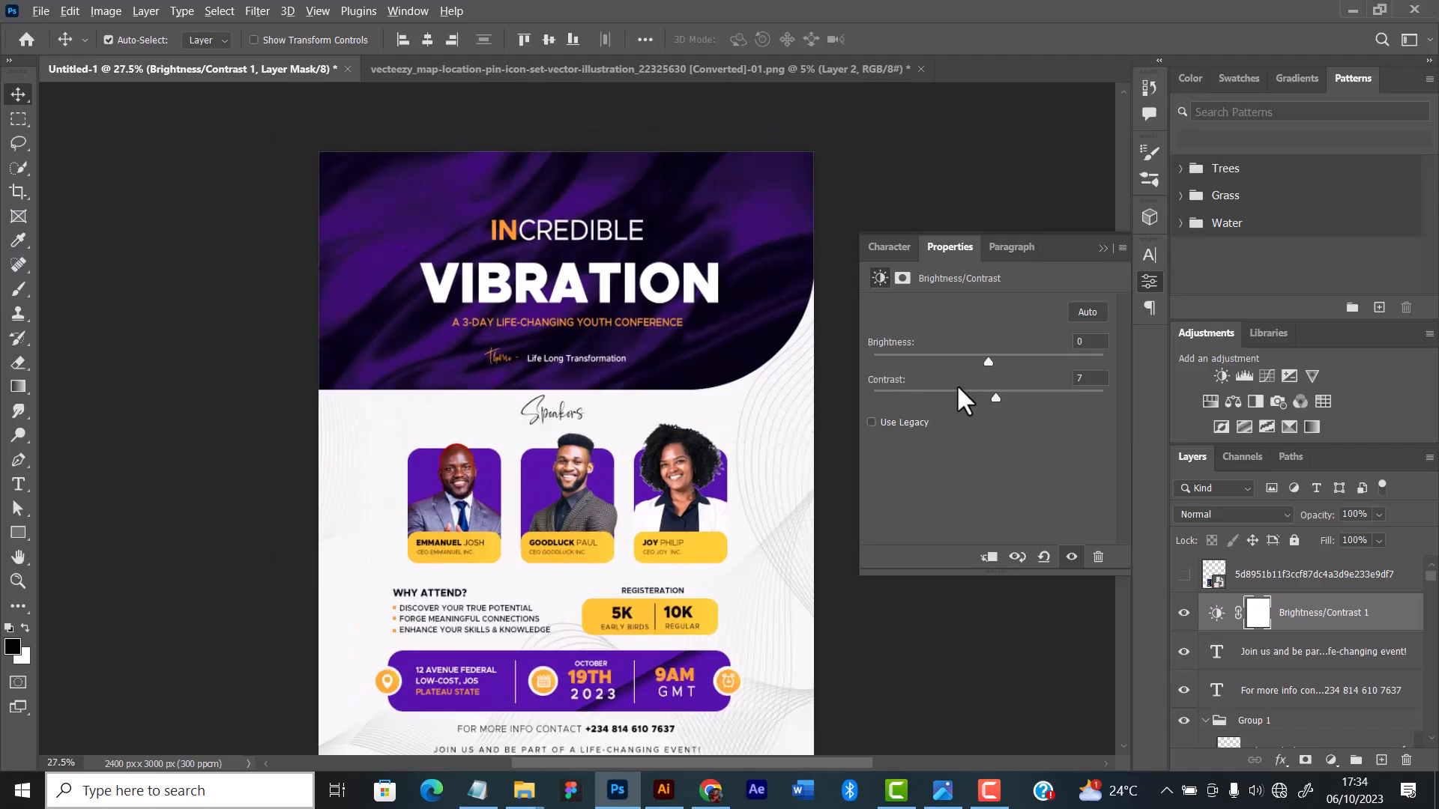
key(ctrl+minus)
drag(999, 362, 987, 359)
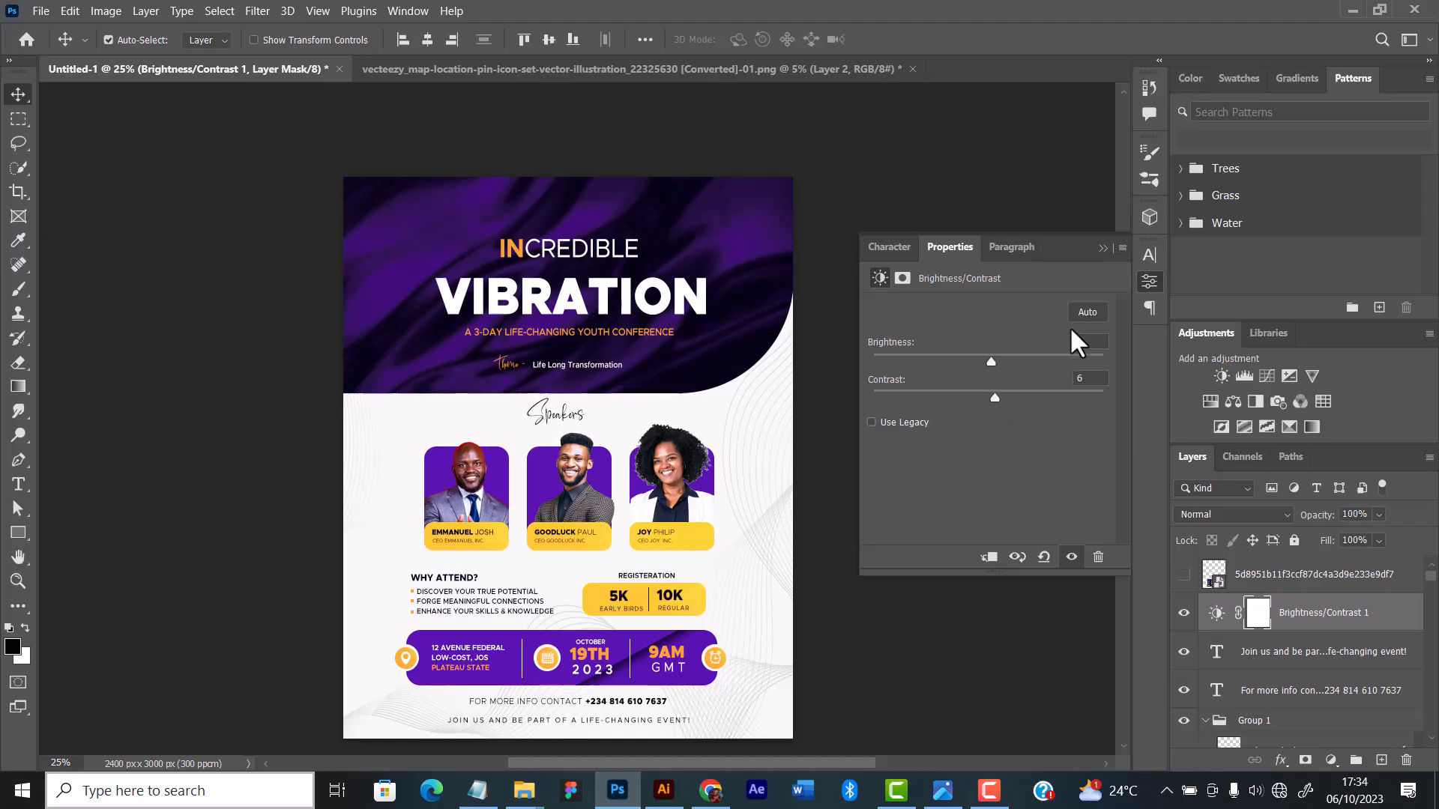
click(1102, 250)
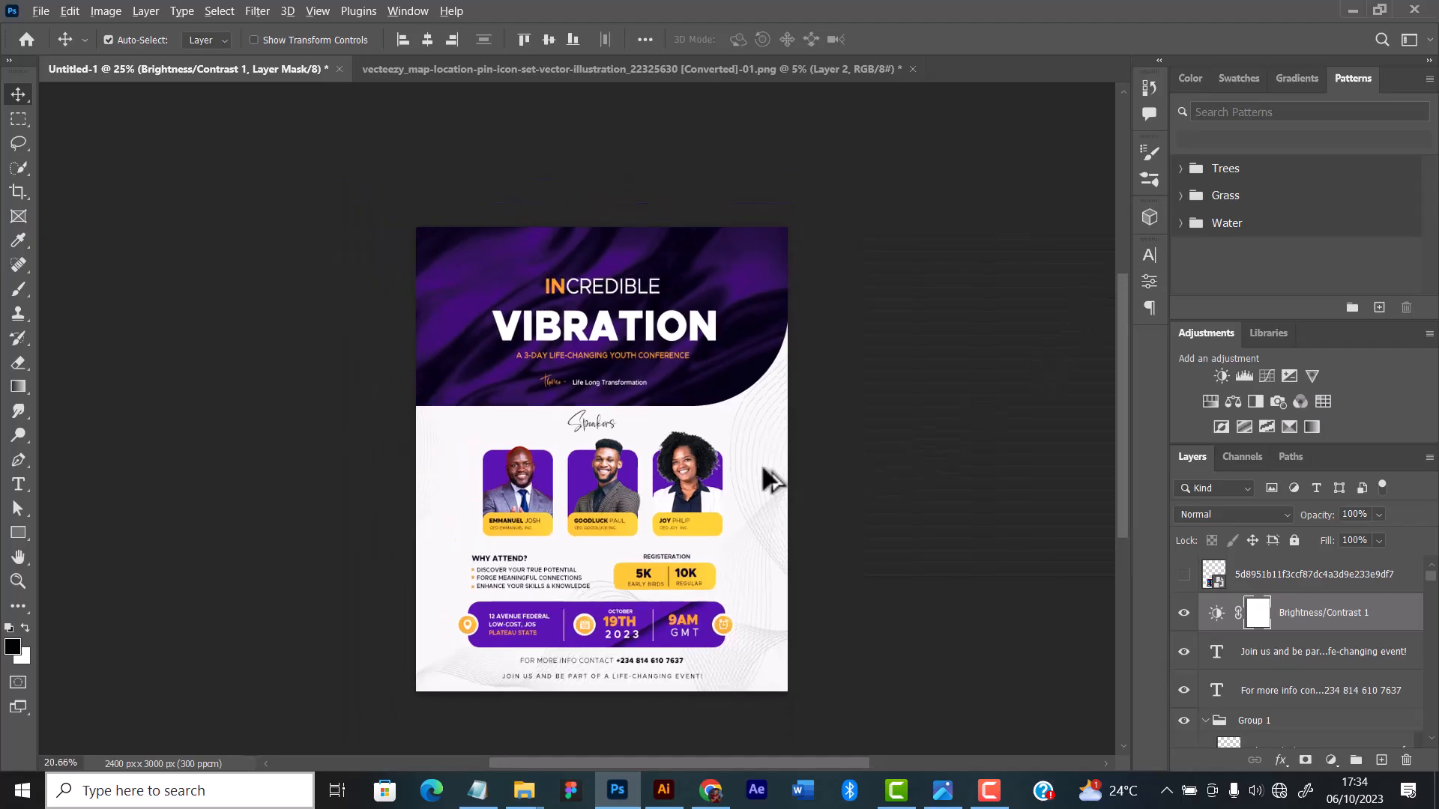
scroll(749, 485, down, 1)
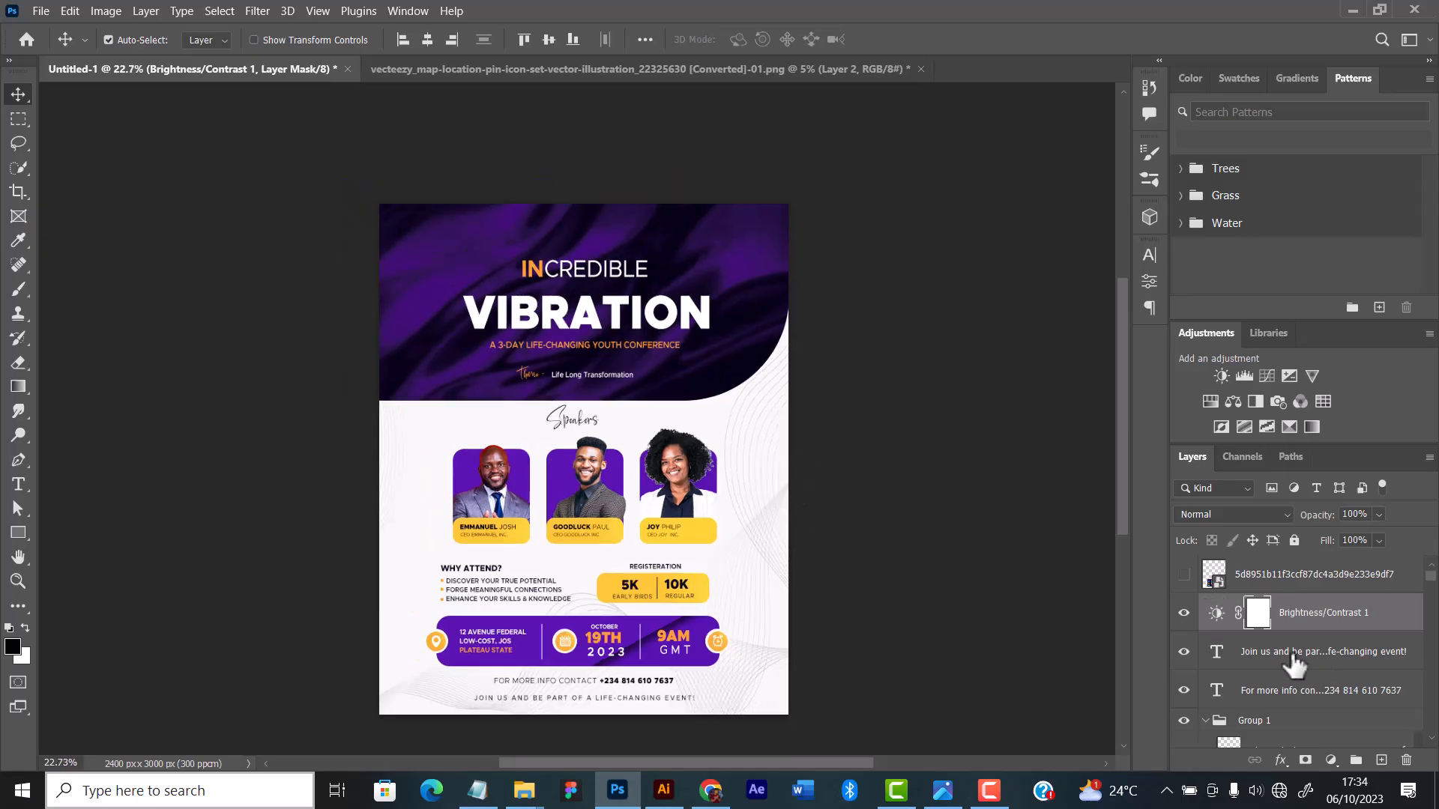
Step: Add a Color Balance adjustment layer above Brightness/Contrast 1 and shift the midtones toward blue by +8, fine-tuning the other colour sliders
click(1331, 759)
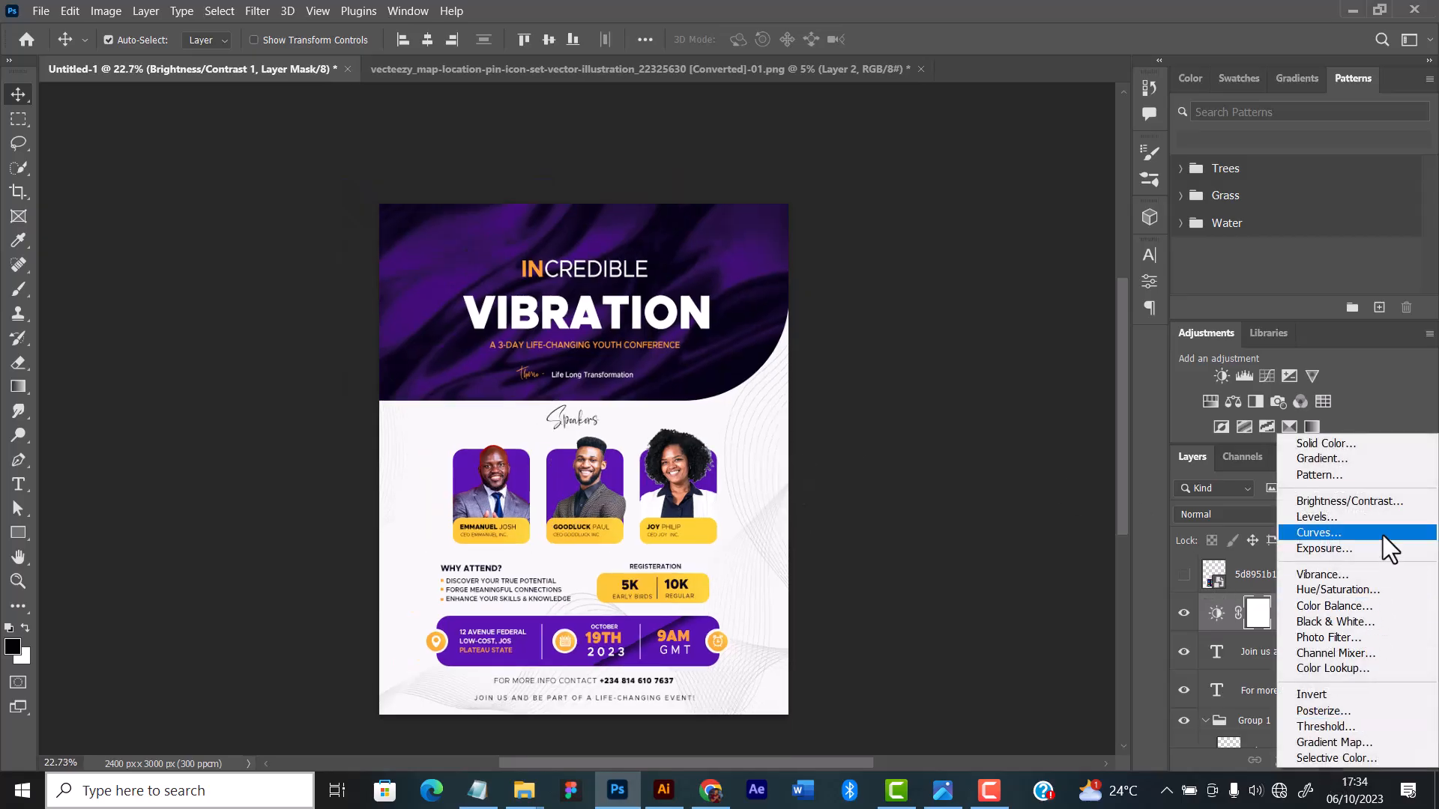
click(1324, 602)
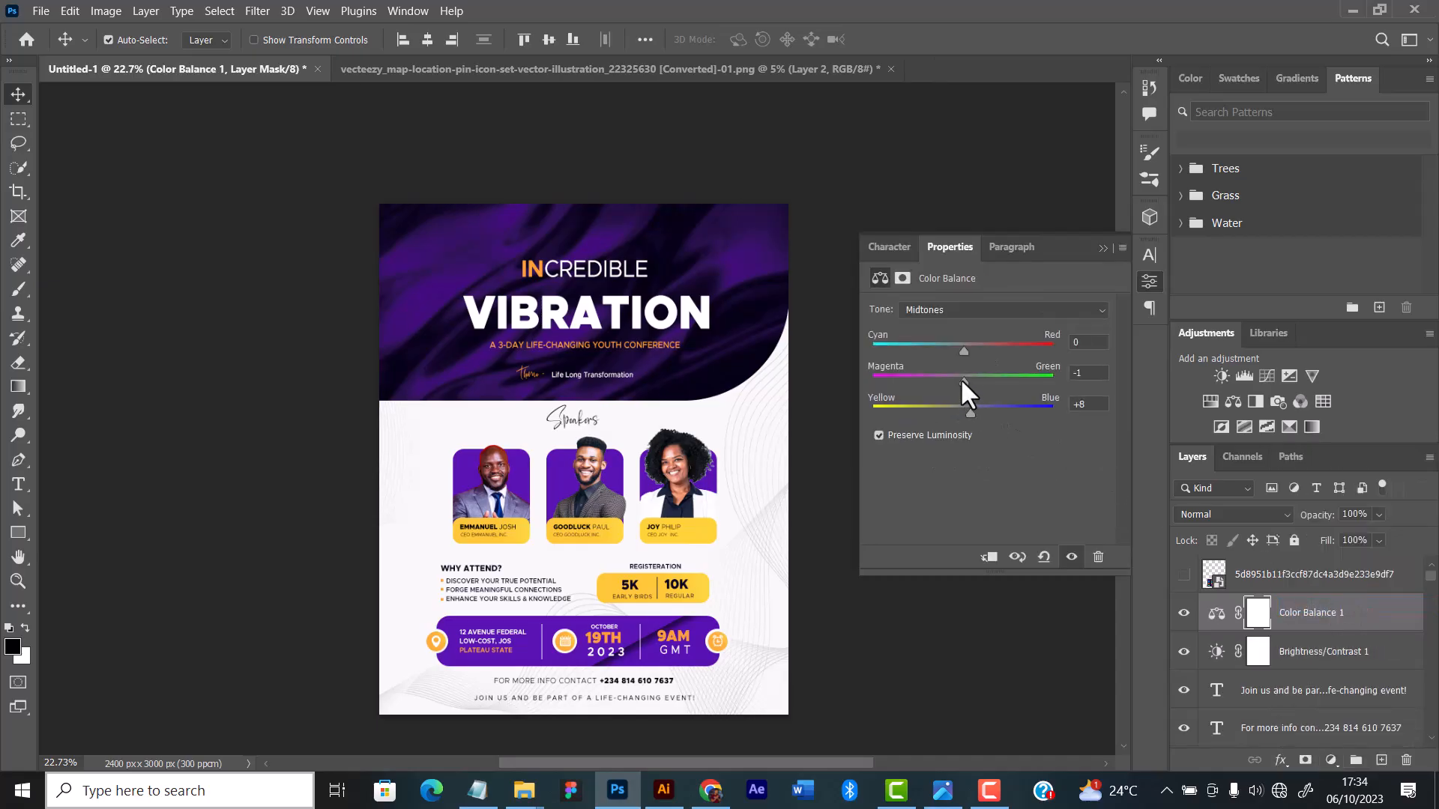
drag(961, 378, 967, 349)
click(1101, 248)
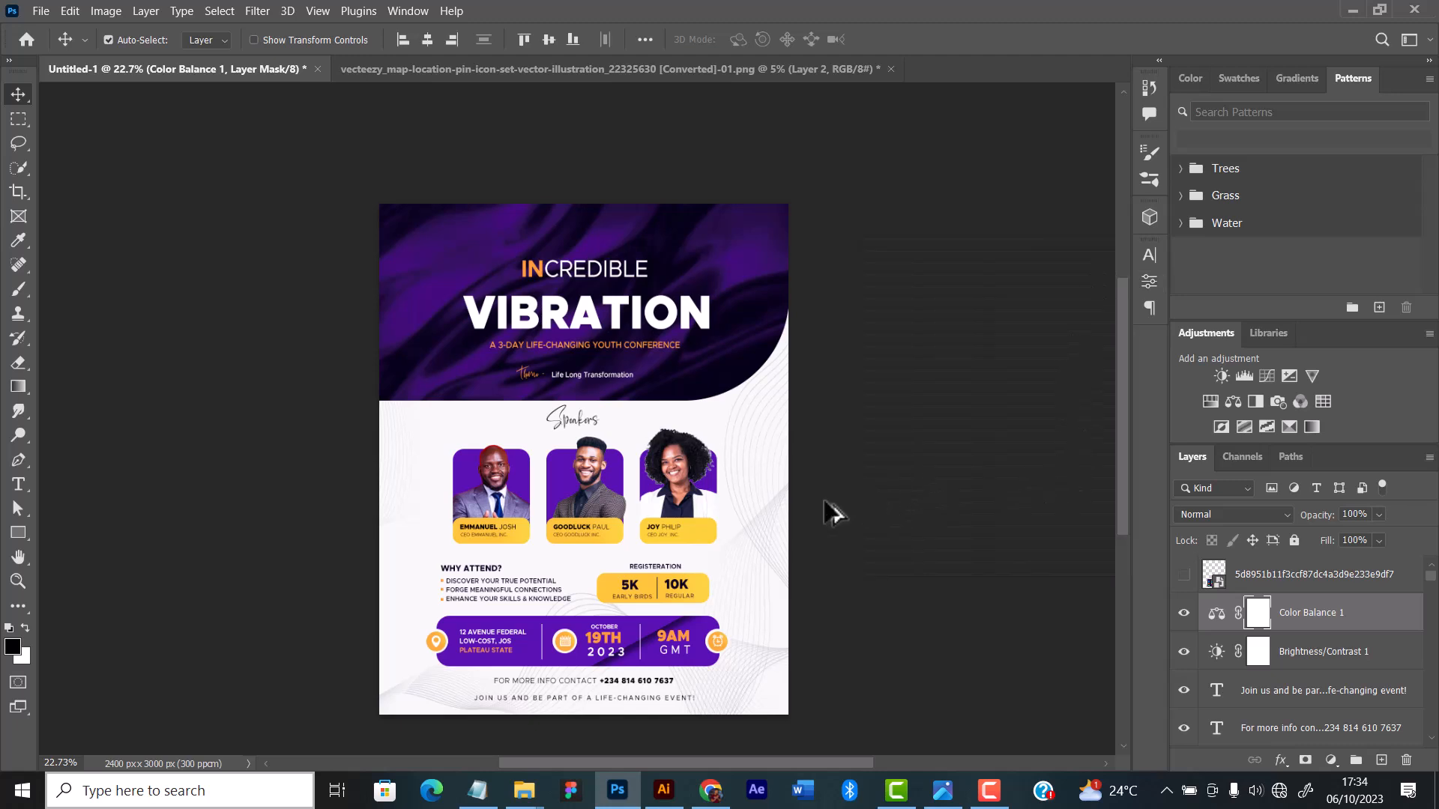
scroll(779, 521, down, 1)
scroll(637, 473, up, 1)
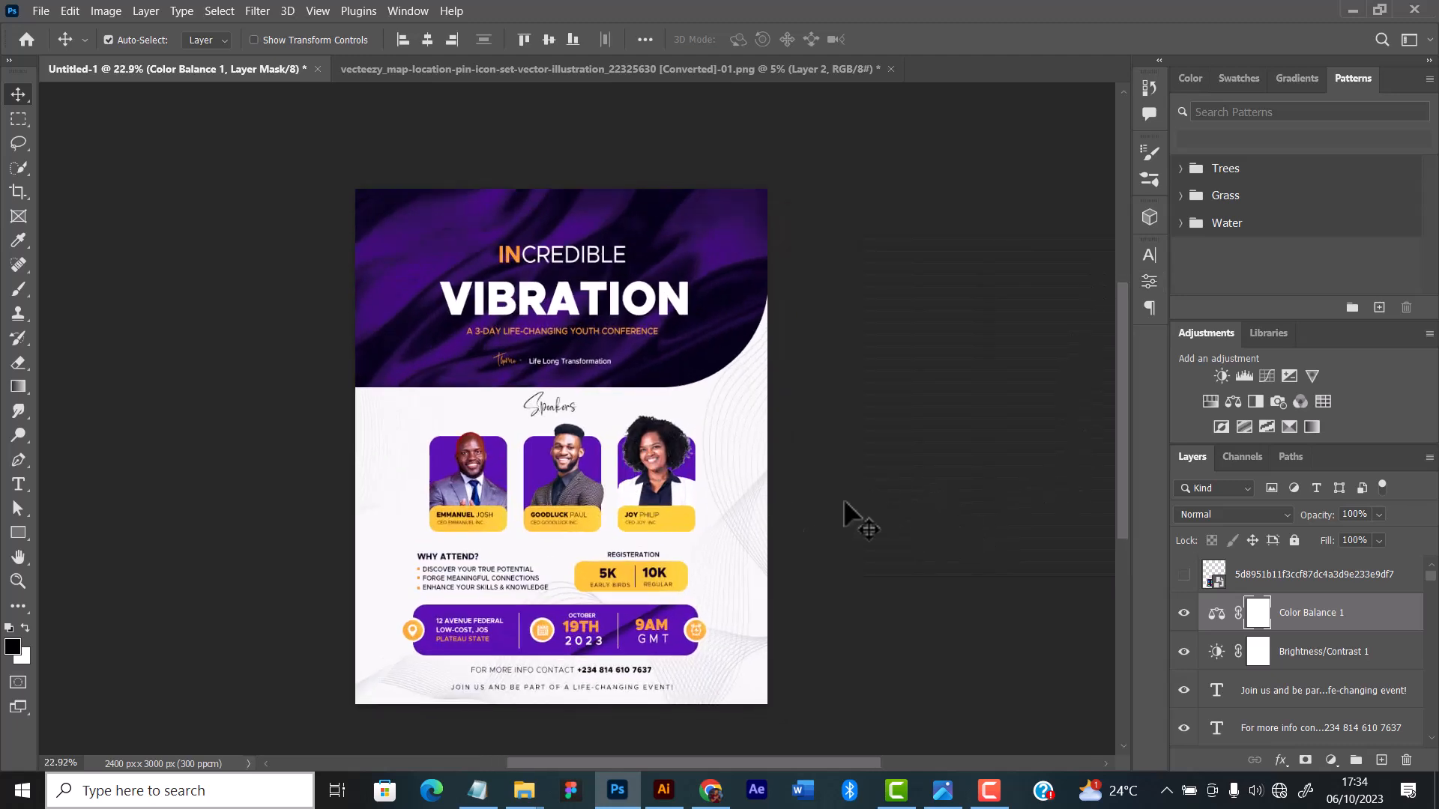
Step: Add a Curves adjustment layer above Color Balance 1, subtly adjust its RGB curve with control points, and compare the flyer without and with it
click(1332, 760)
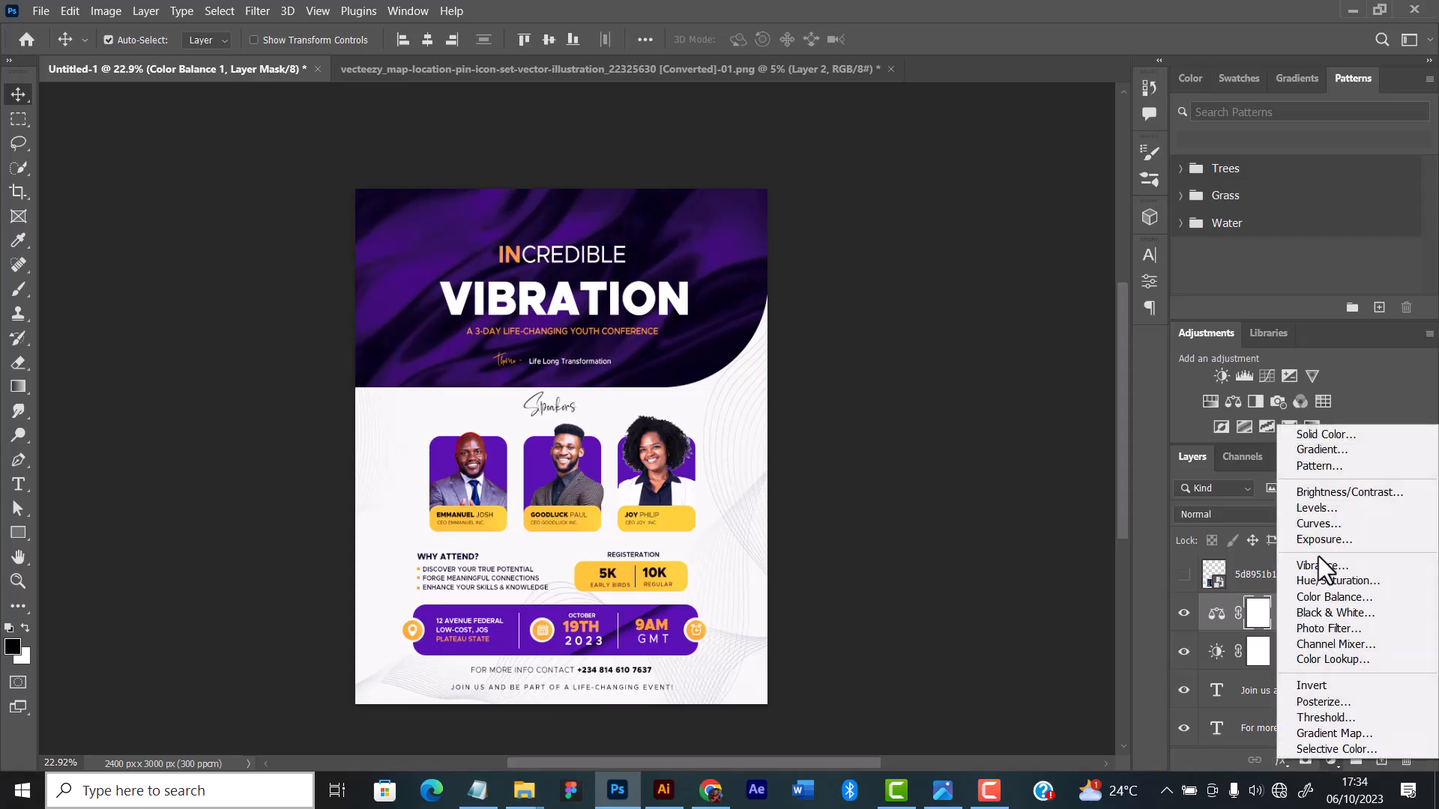
click(1320, 524)
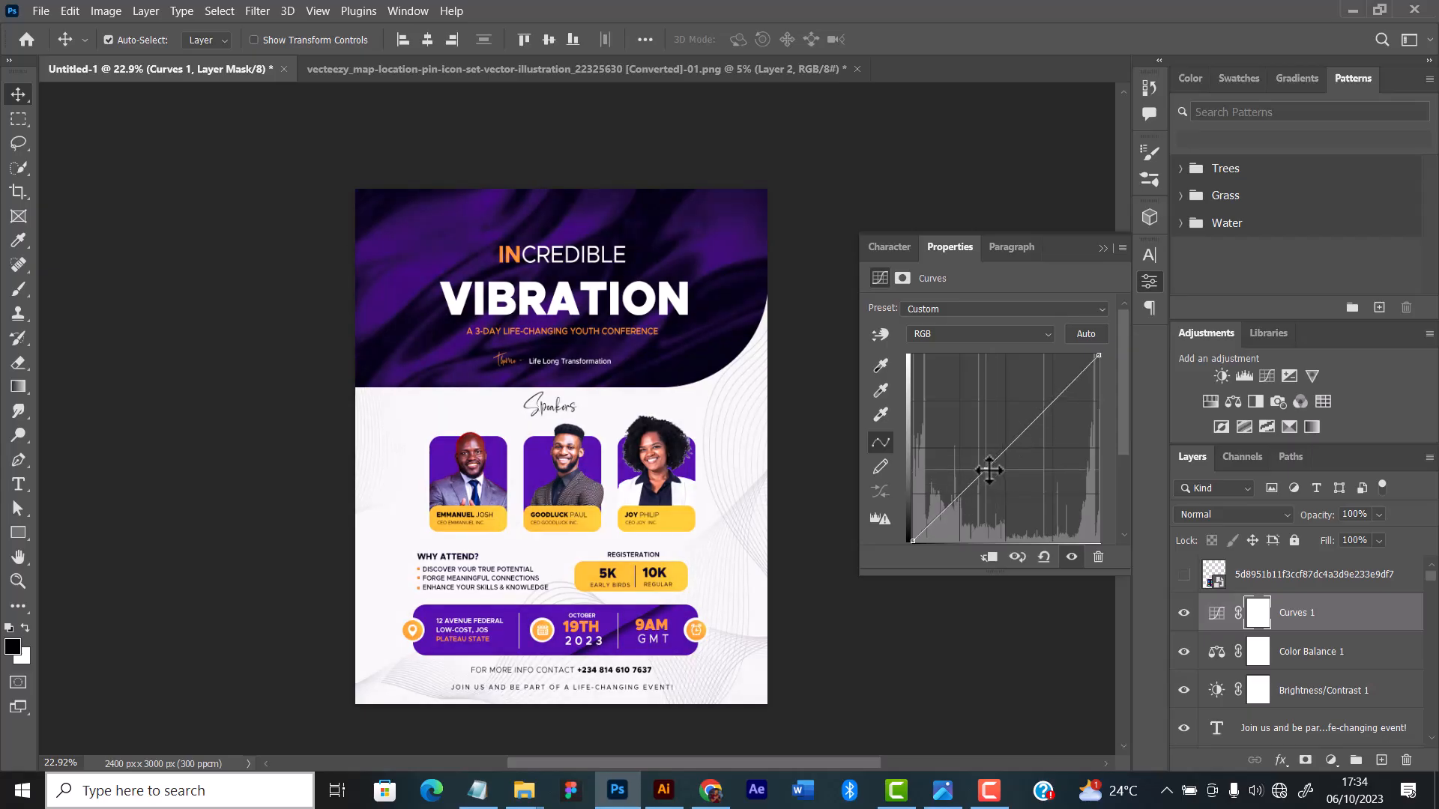
click(990, 470)
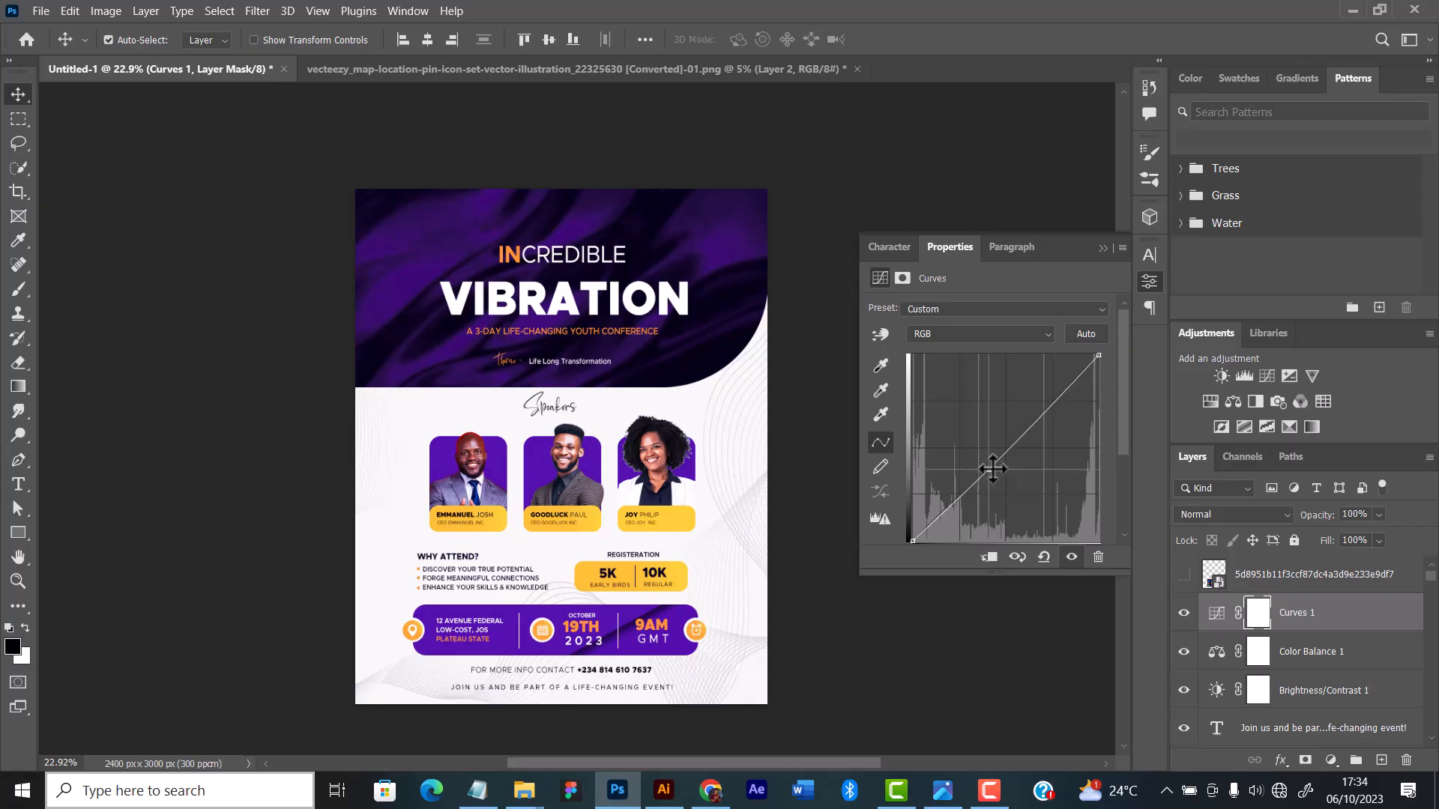
click(1039, 417)
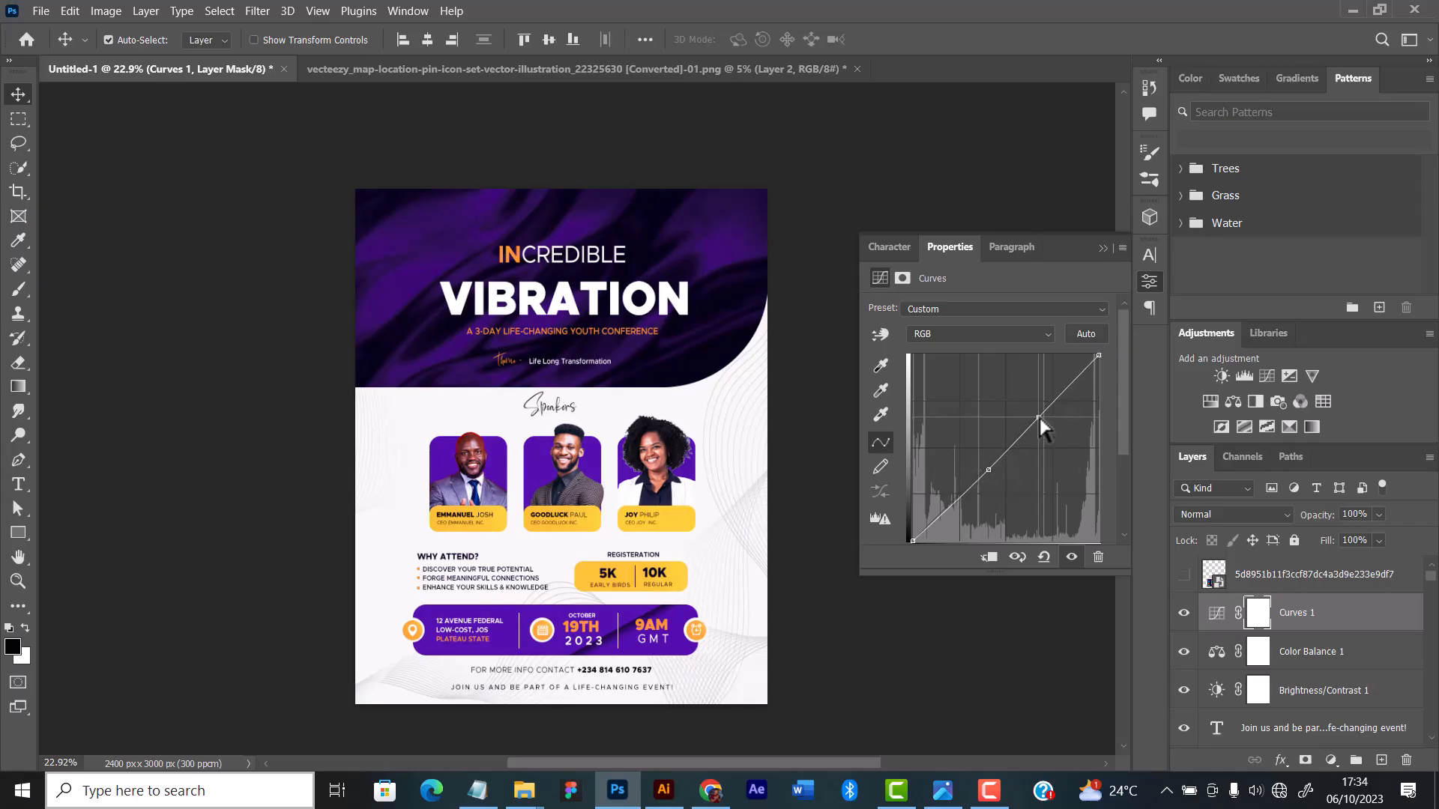
click(1102, 248)
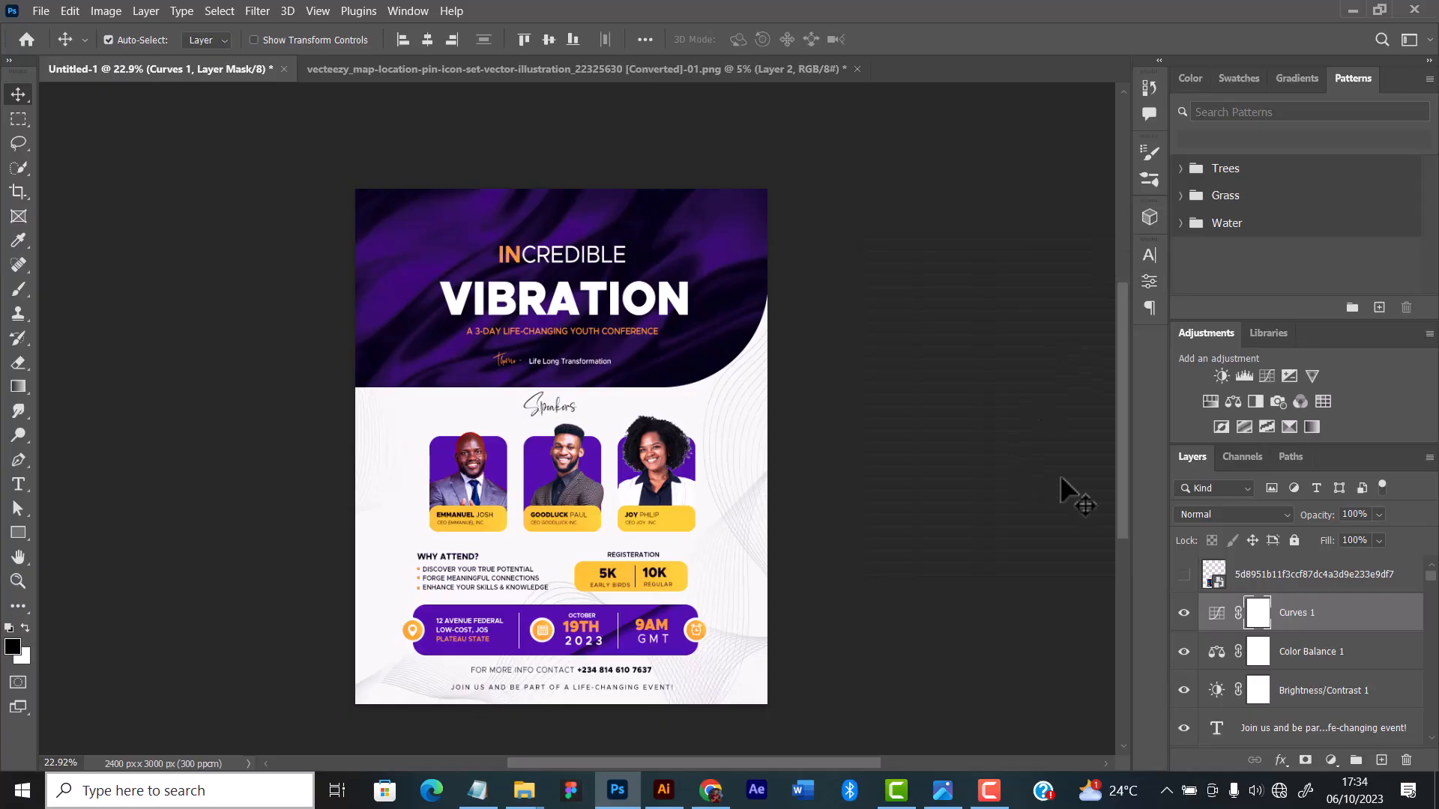
click(1184, 614)
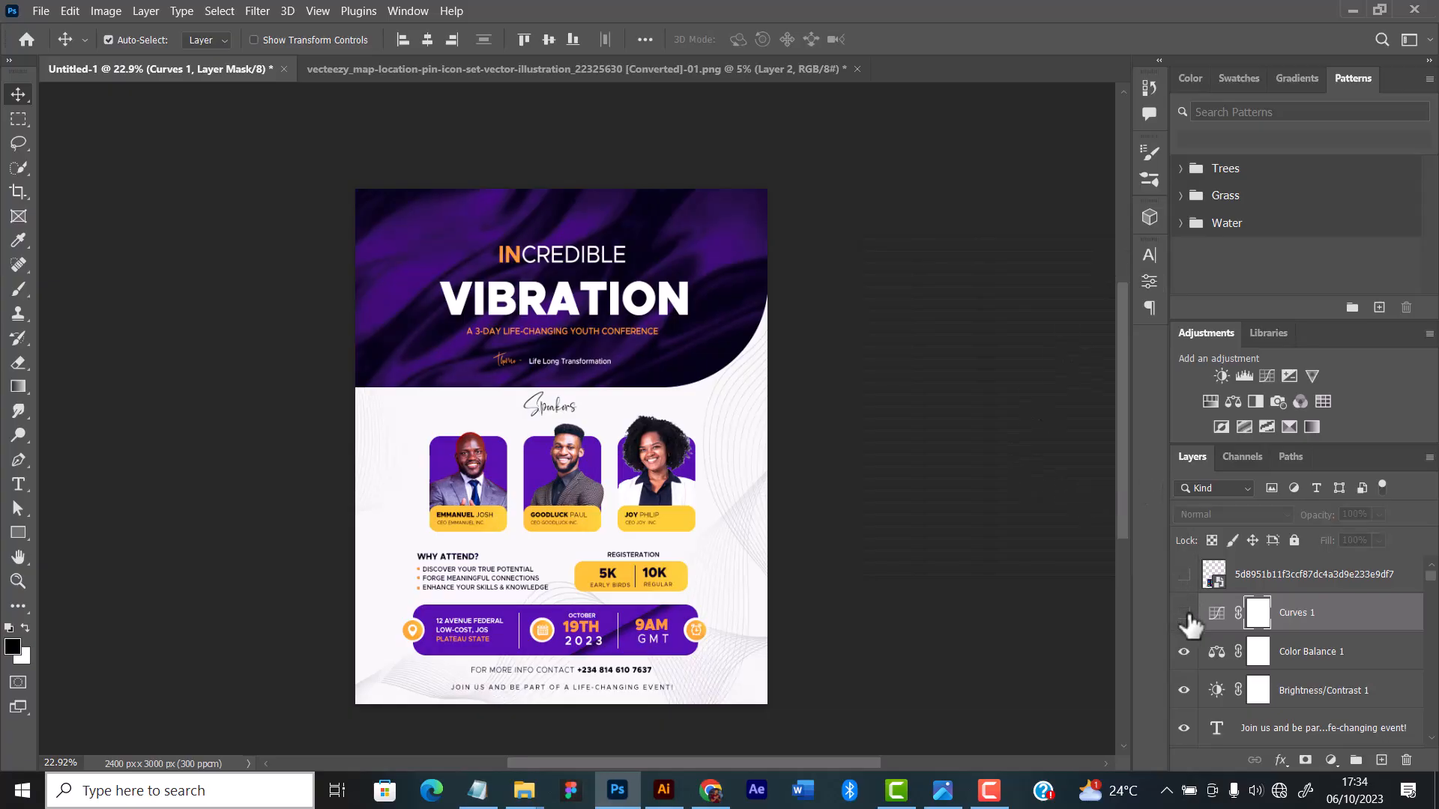
mouse_move(1184, 613)
mouse_down()
mouse_move(1188, 690)
mouse_move(1184, 611)
mouse_up()
Step: Examine the finished flyer's overall layout and colours, from the title header through the speakers to the event details and contact lines
scroll(789, 549, up, 1)
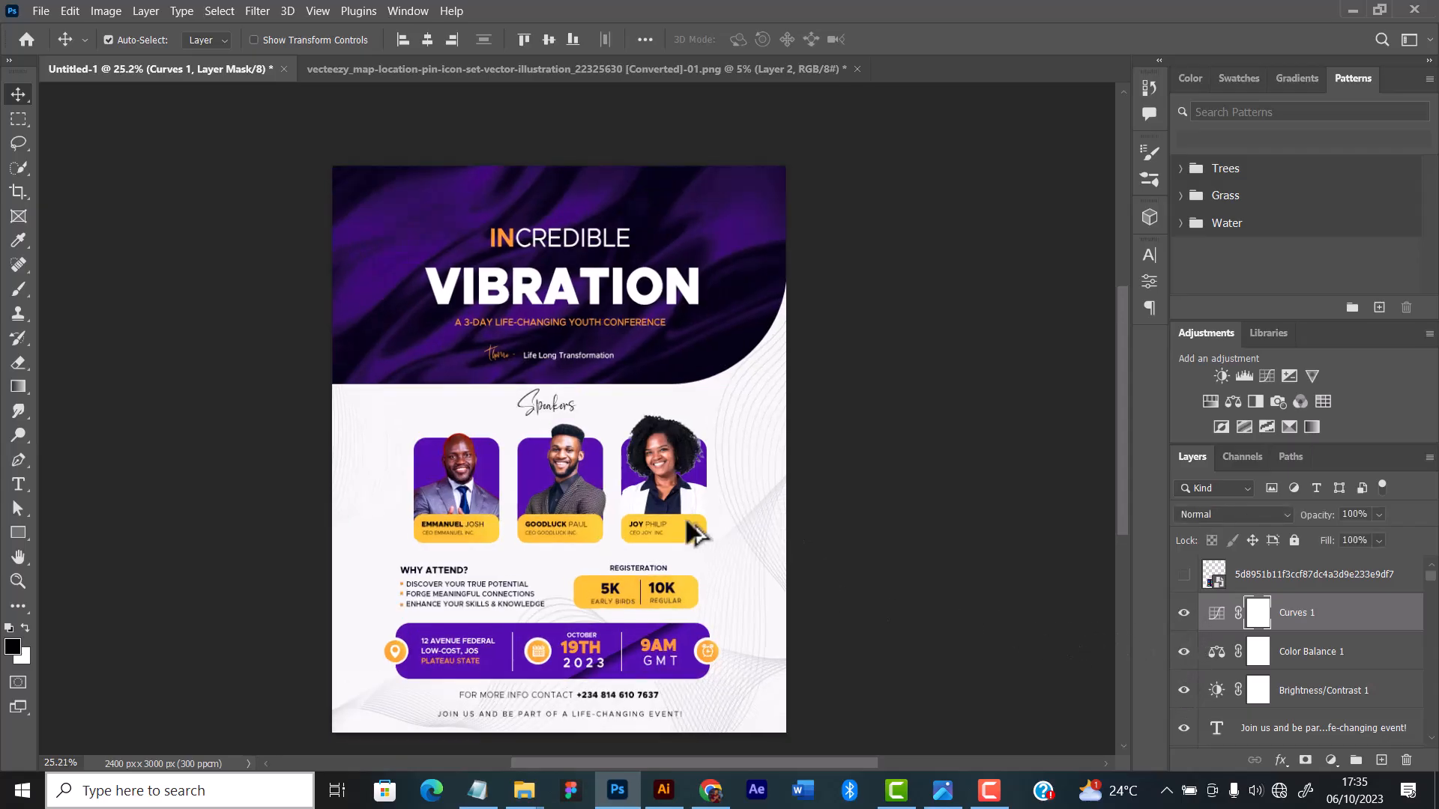
scroll(604, 500, up, 2)
scroll(604, 503, down, 3)
scroll(608, 515, down, 1)
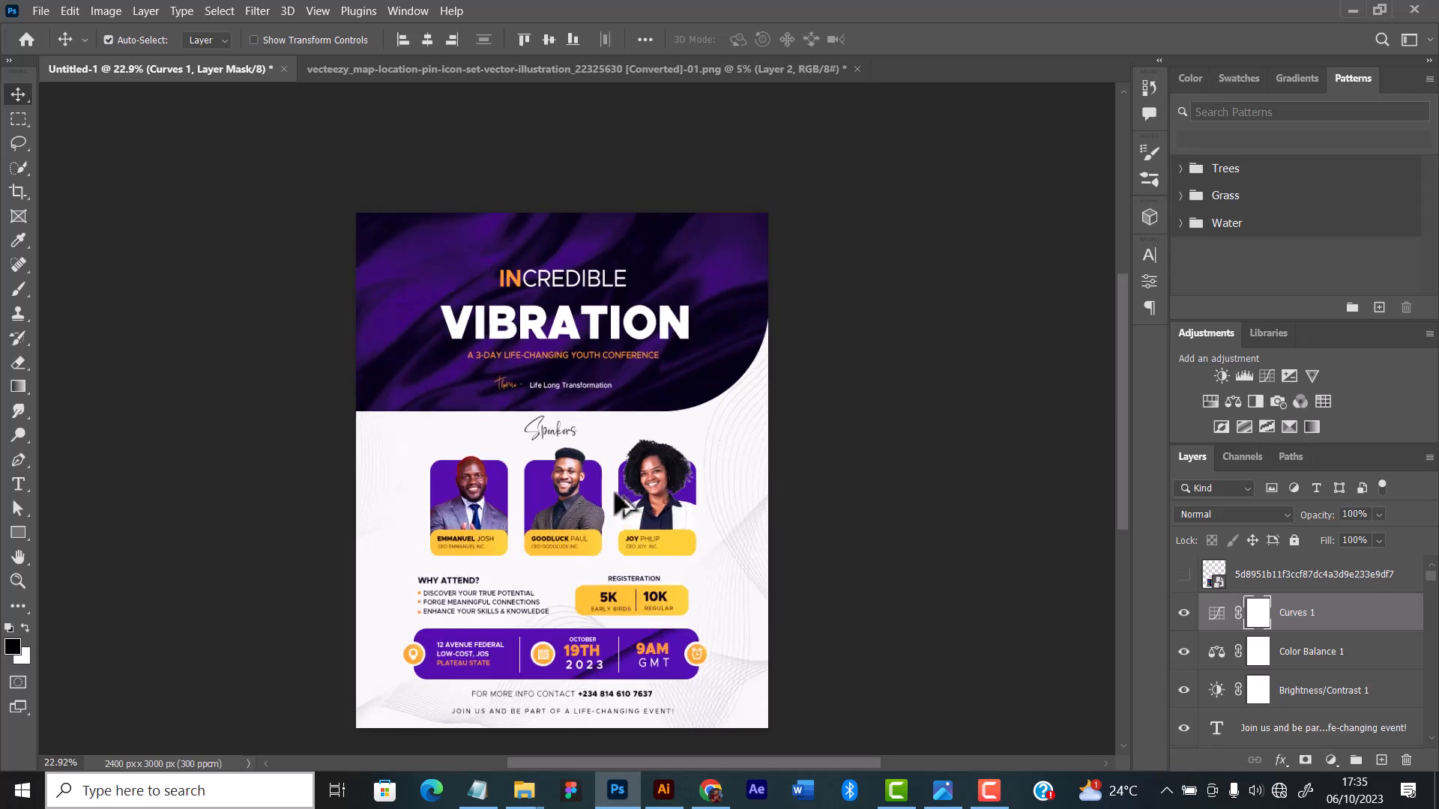
scroll(612, 504, up, 1)
drag(609, 503, 625, 484)
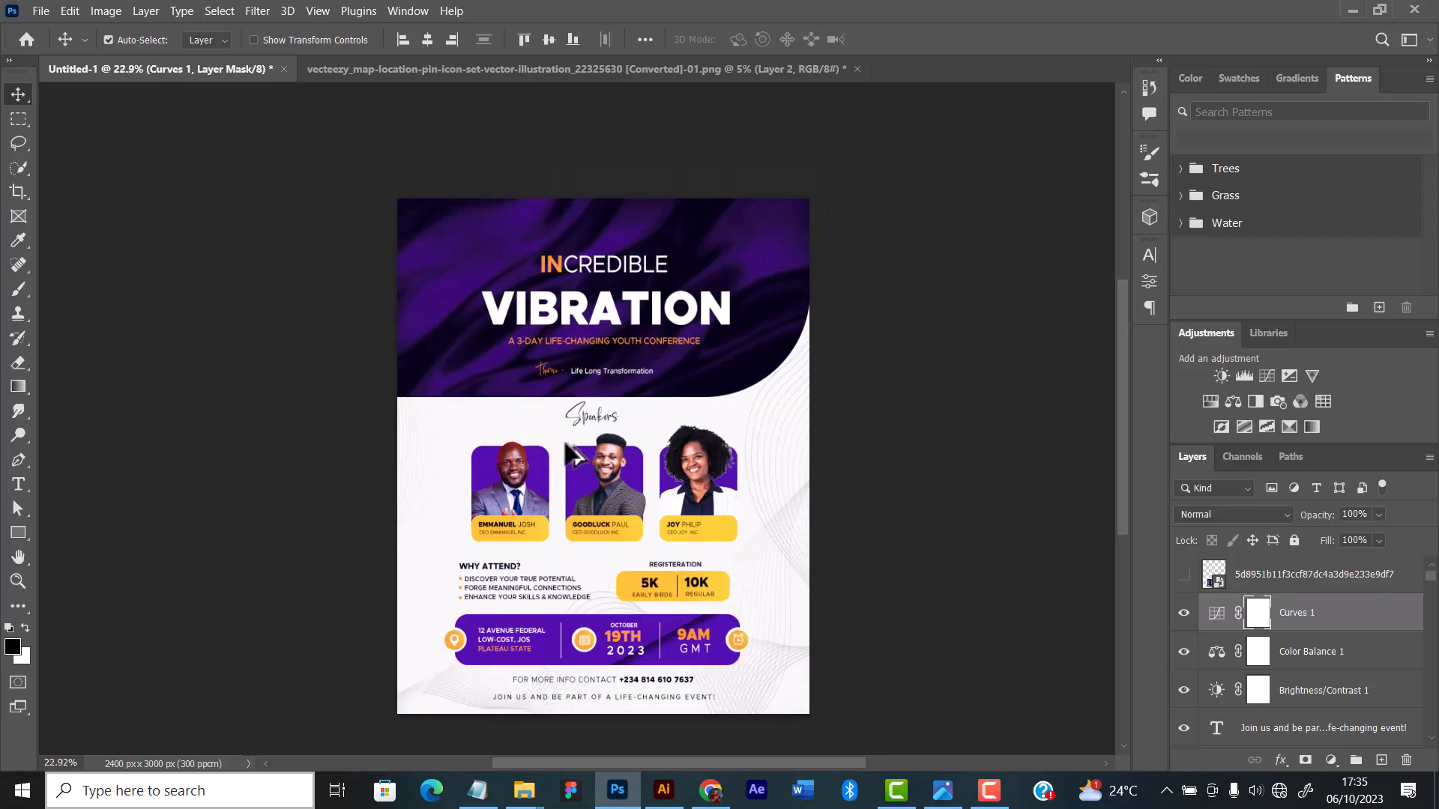
scroll(571, 453, down, 1)
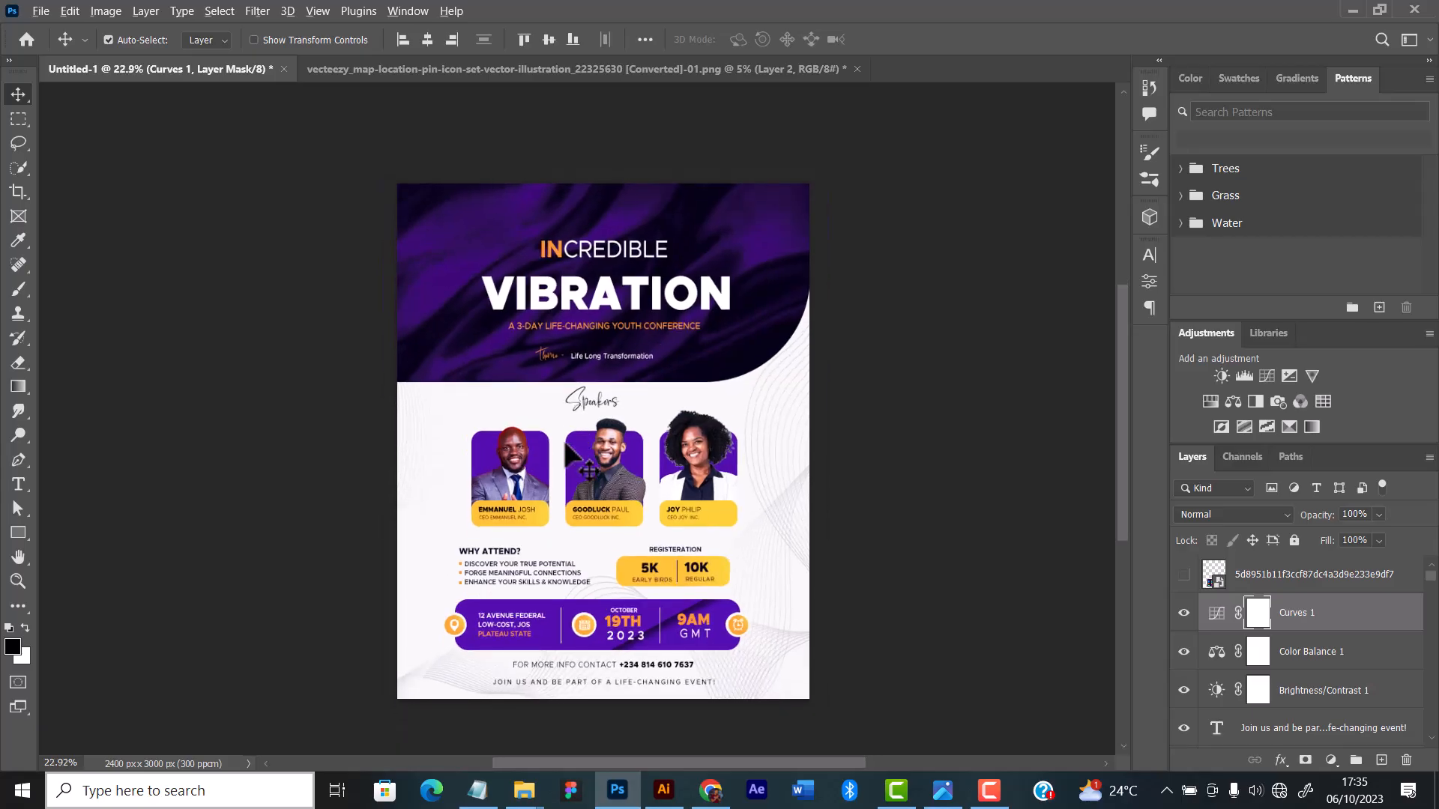
scroll(568, 449, up, 1)
scroll(660, 420, down, 3)
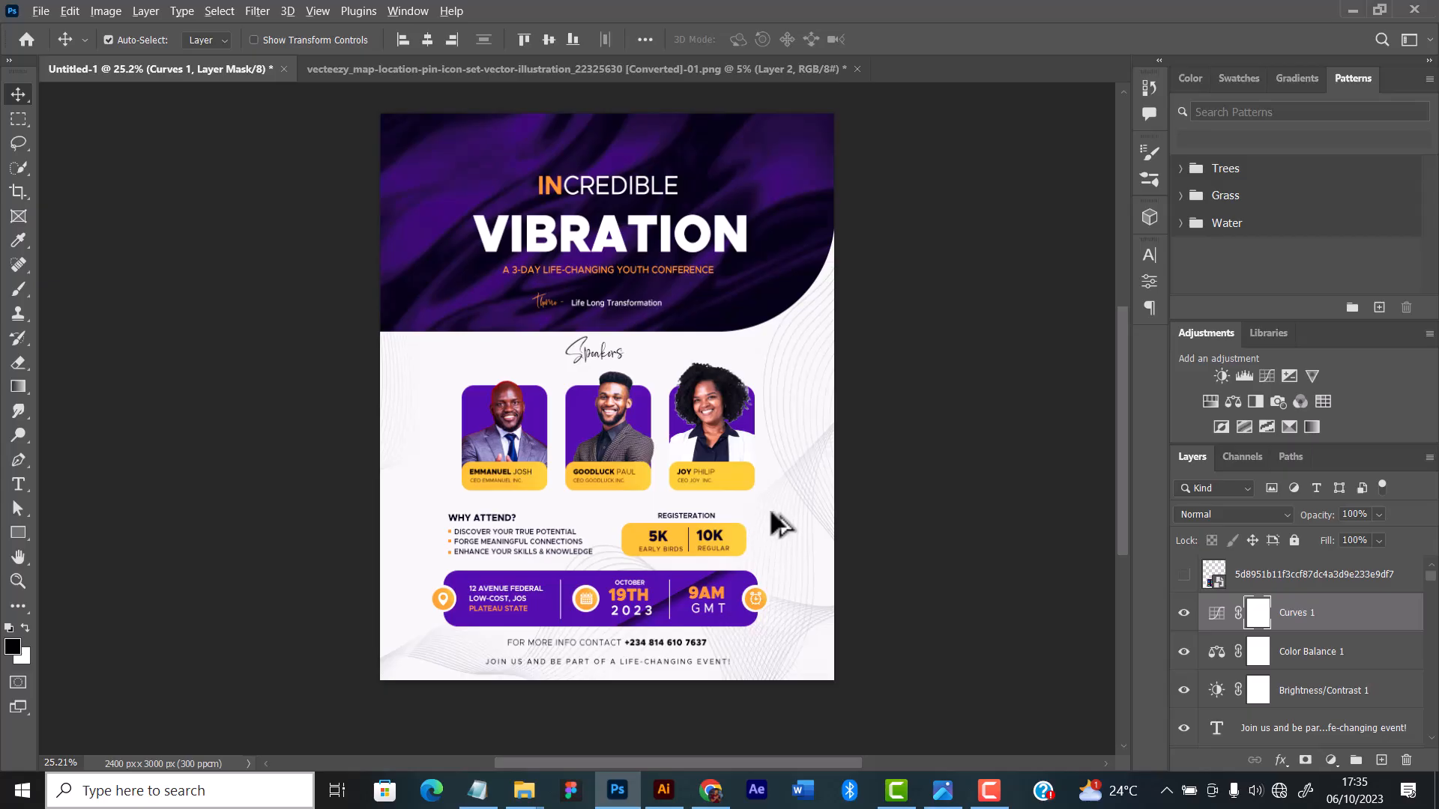
scroll(780, 524, up, 1)
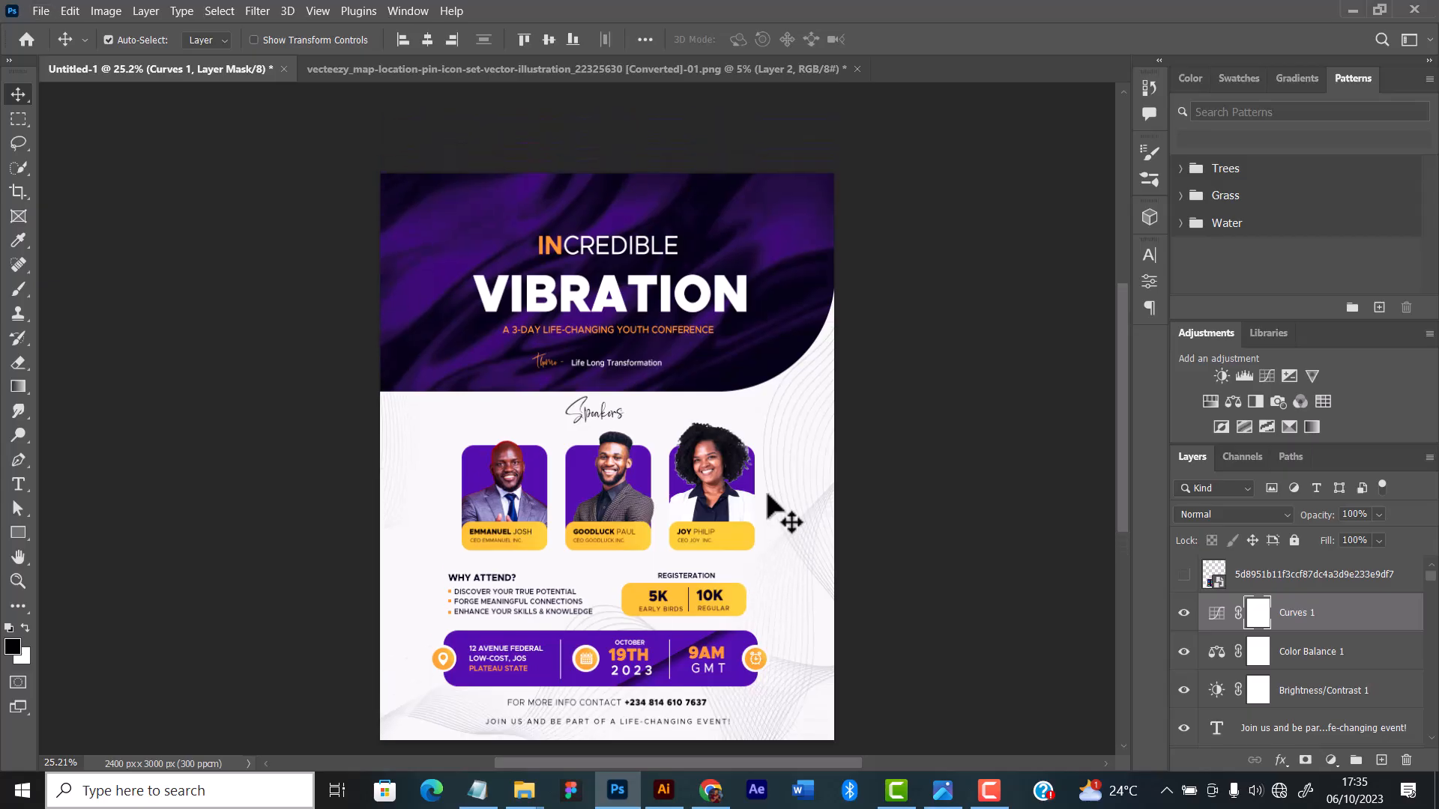
scroll(779, 521, down, 1)
scroll(783, 513, up, 1)
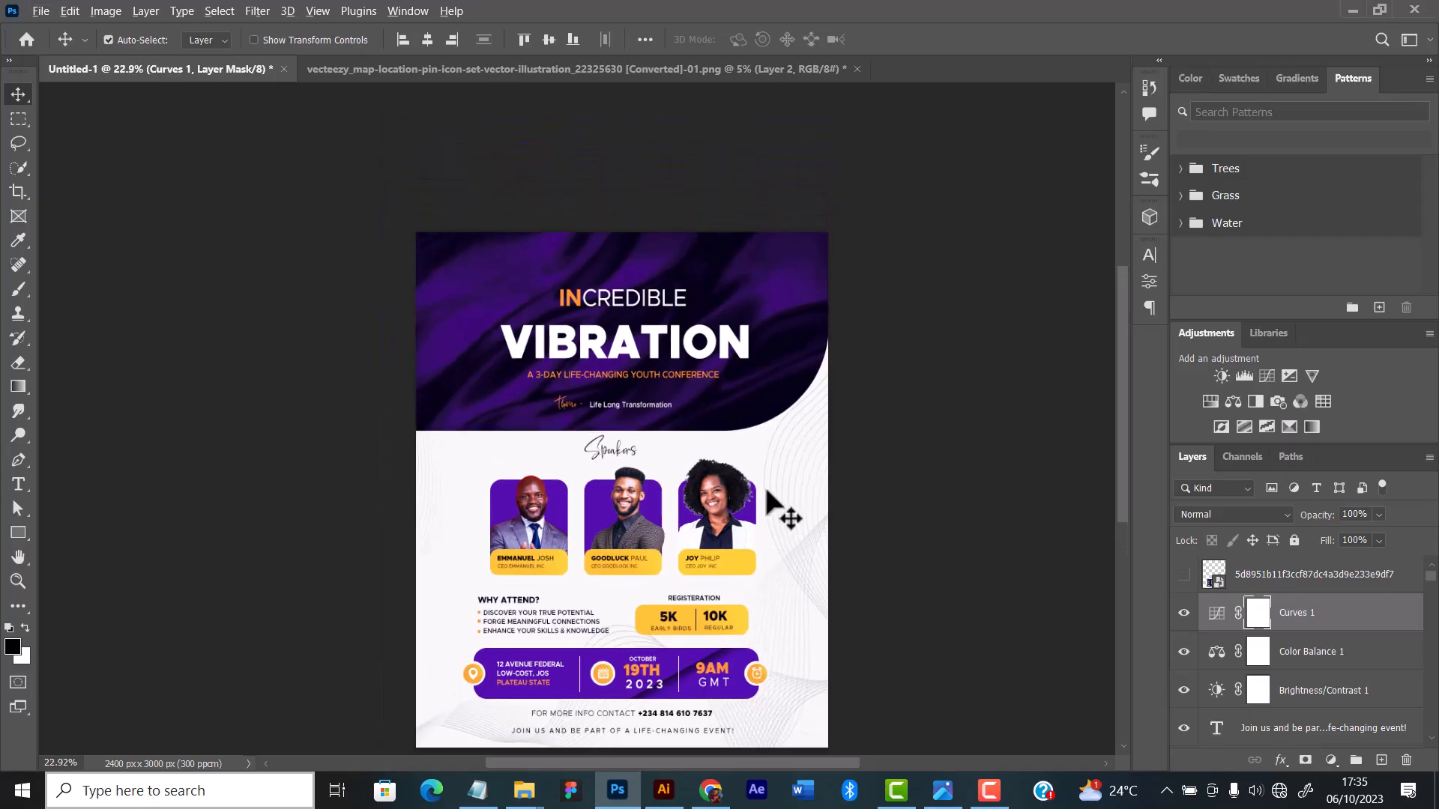
scroll(767, 492, down, 1)
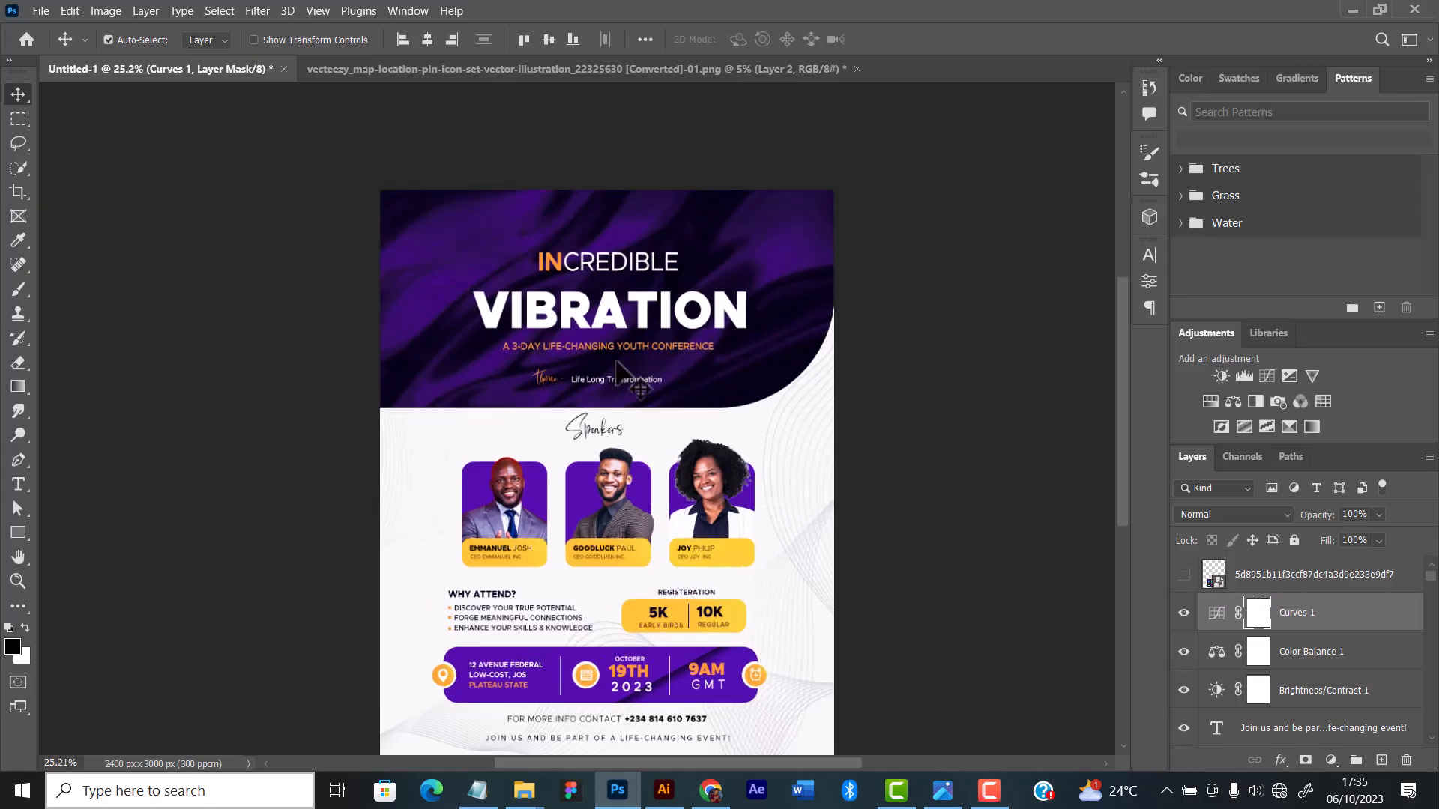
scroll(608, 395, up, 2)
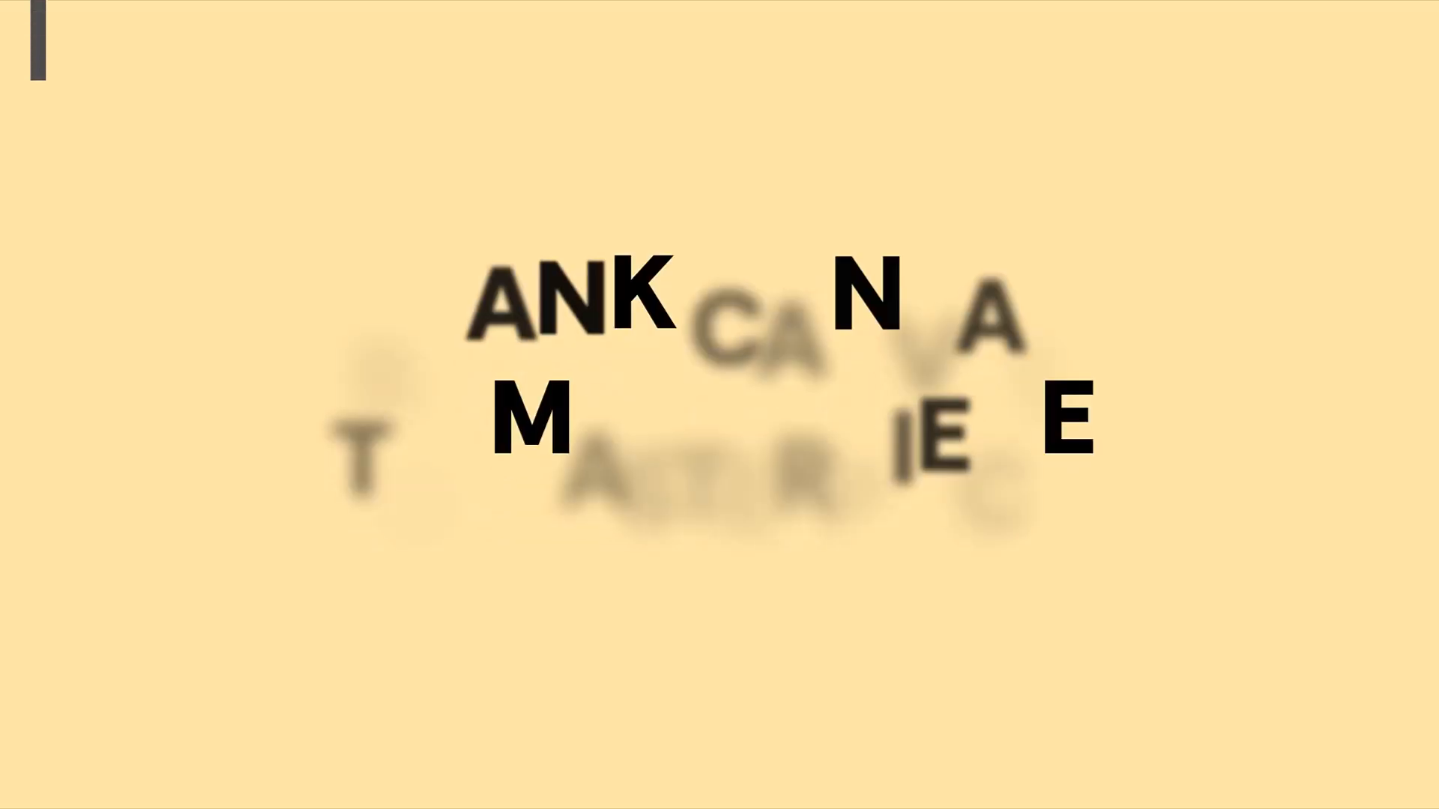